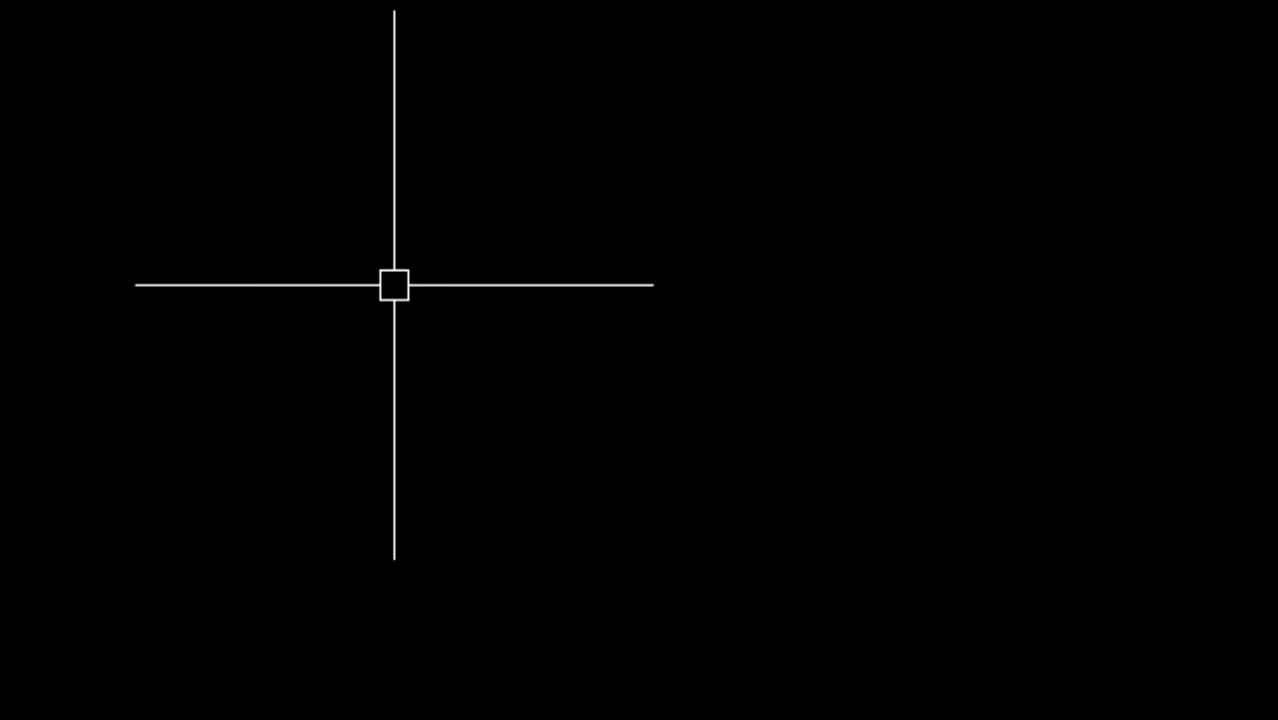
# Open the layer manager with LA and add seven new layers
pyautogui.write('la')
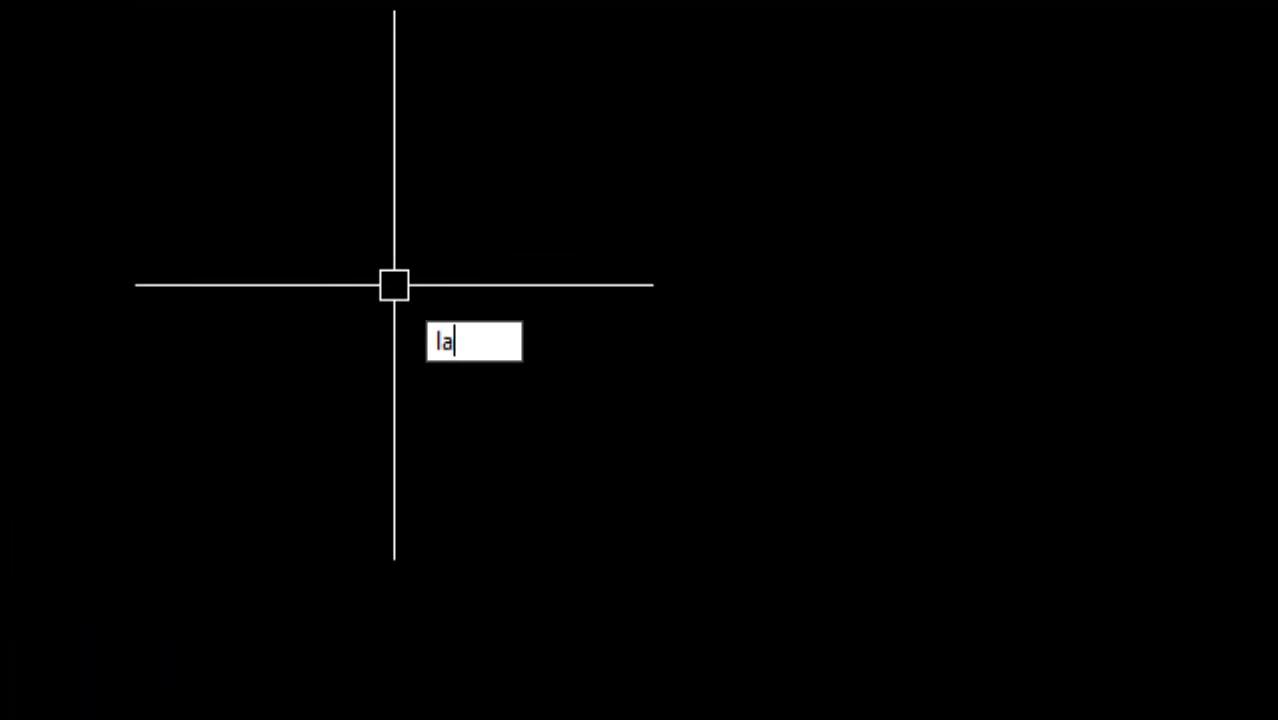
pyautogui.press('Return')
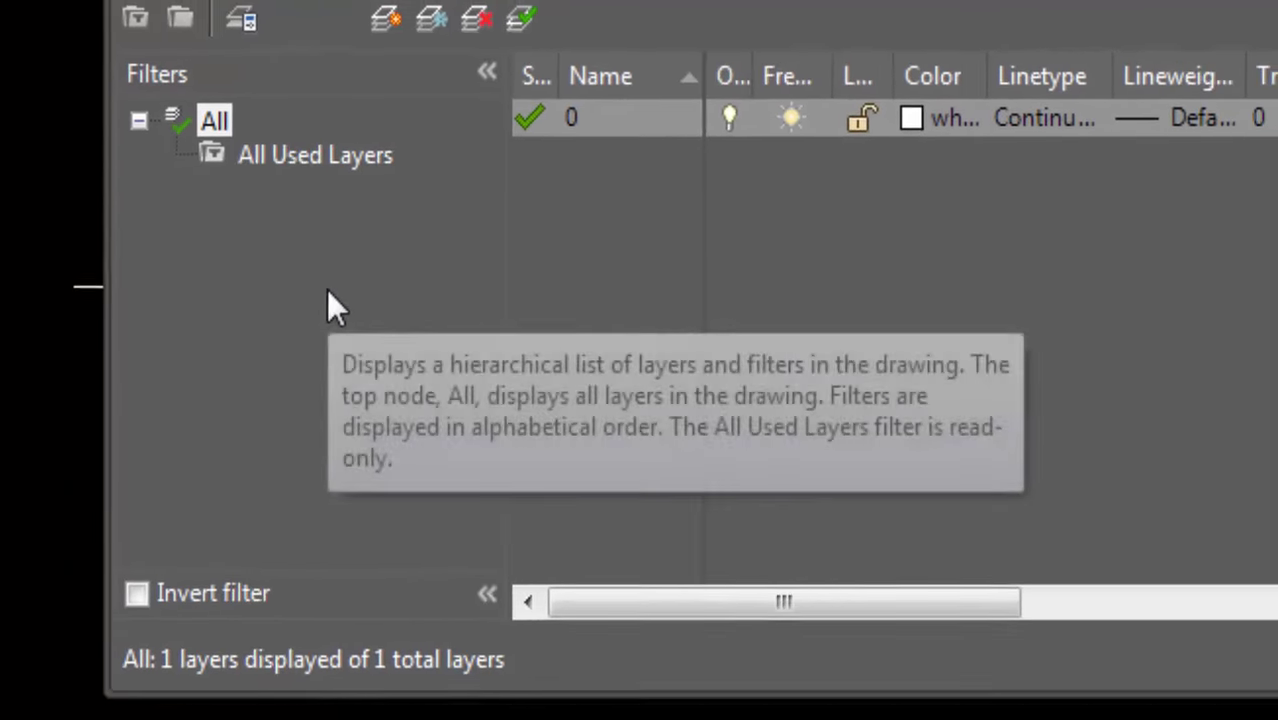
pyautogui.click(268, 36)
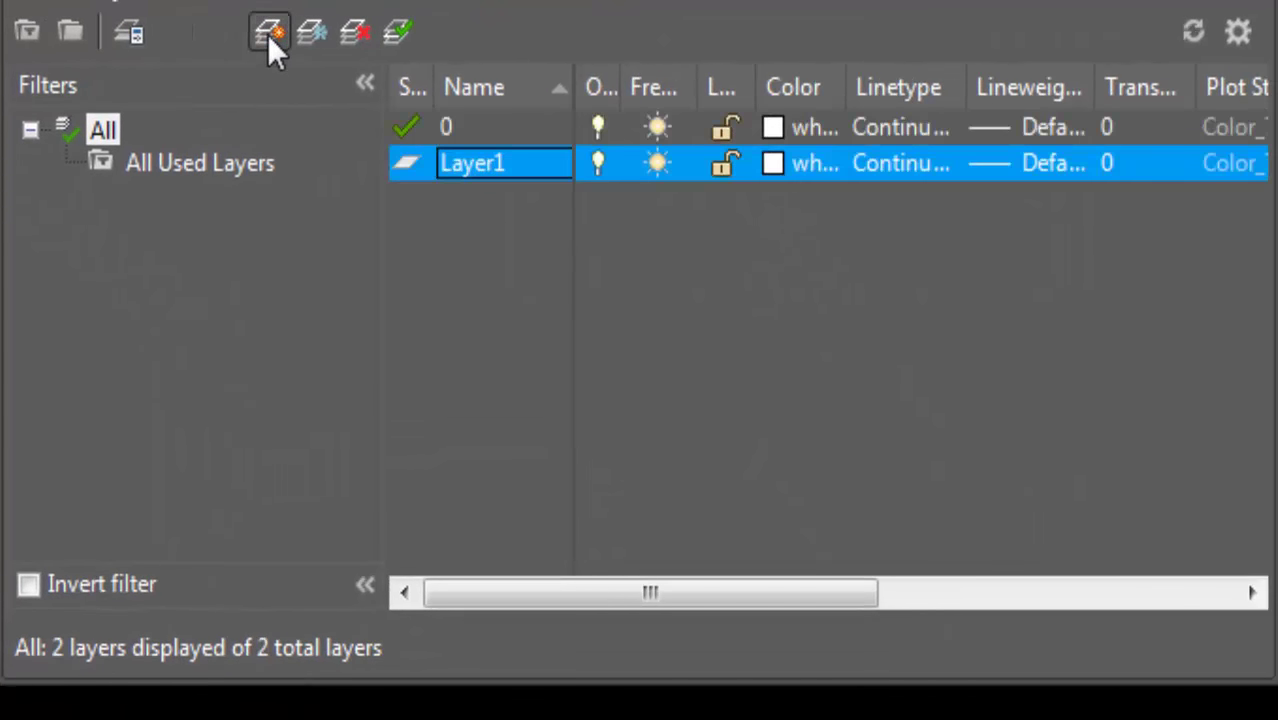
pyautogui.click(268, 36)
pyautogui.click(267, 34)
pyautogui.click(267, 34)
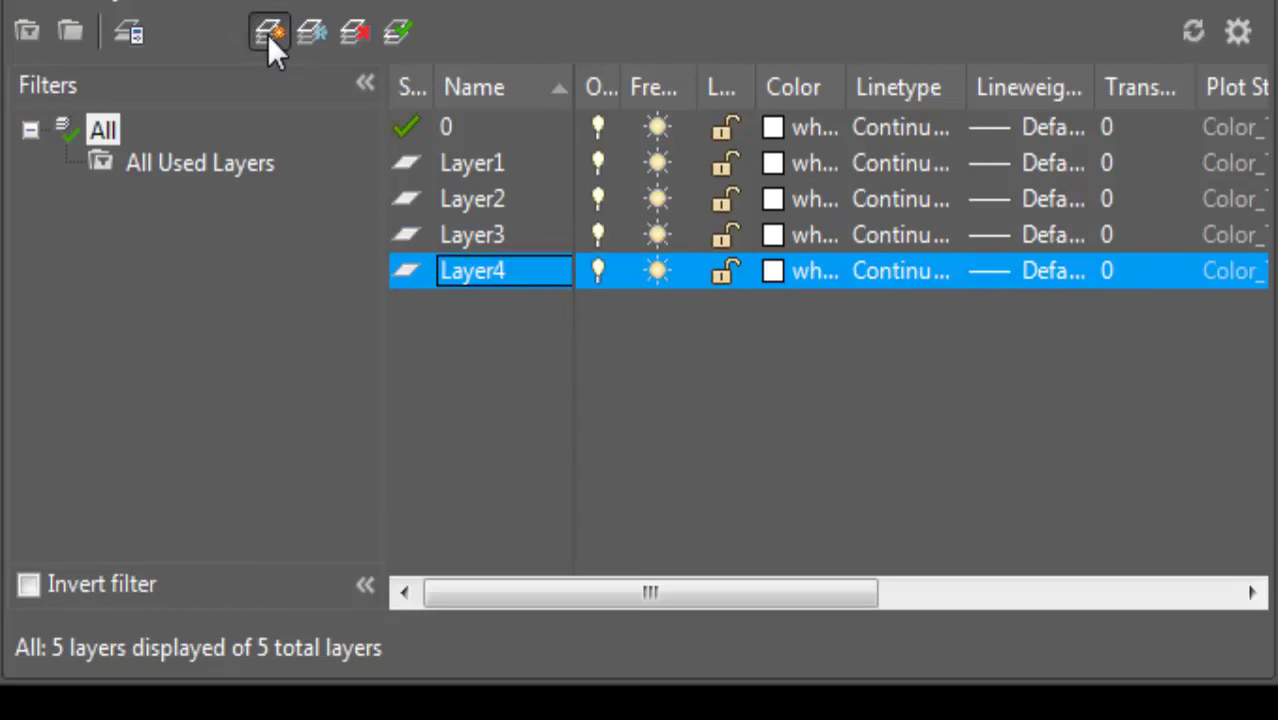
pyautogui.click(267, 34)
pyautogui.click(267, 34)
pyautogui.click(267, 34)
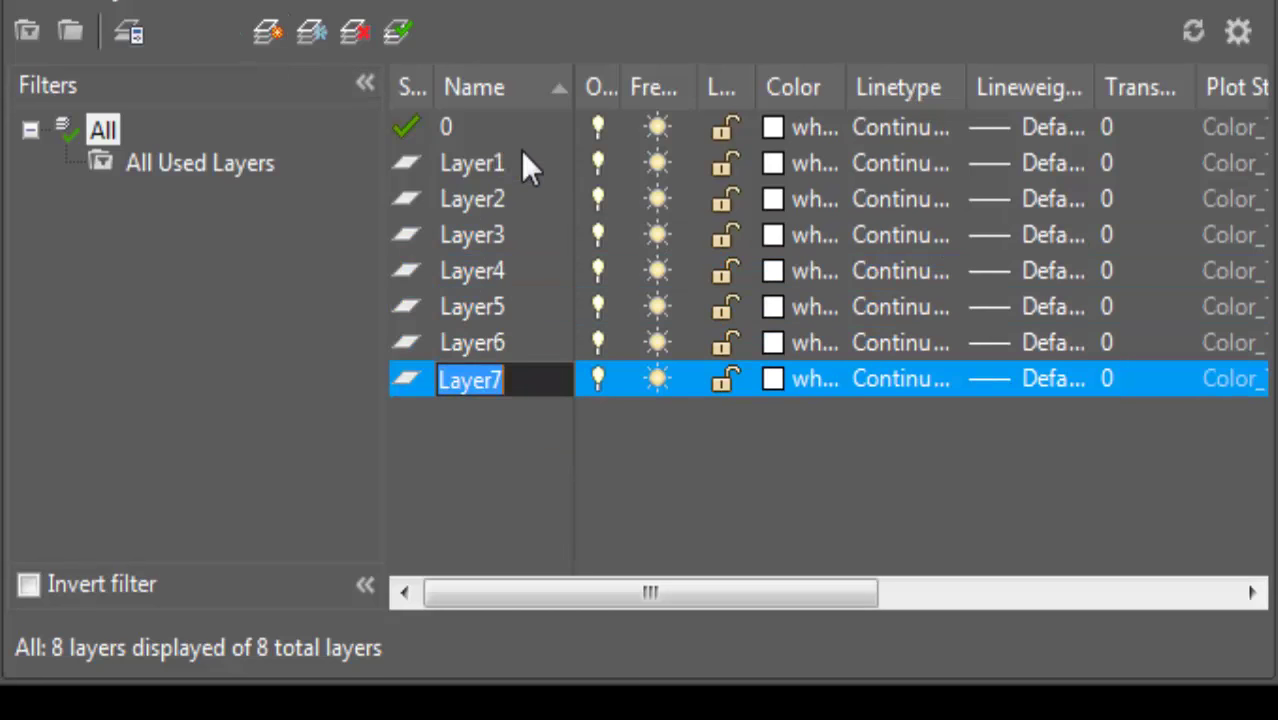
# Rename Layer1 to Wall and Layer2 to Door
pyautogui.click(541, 158)
pyautogui.click(541, 160)
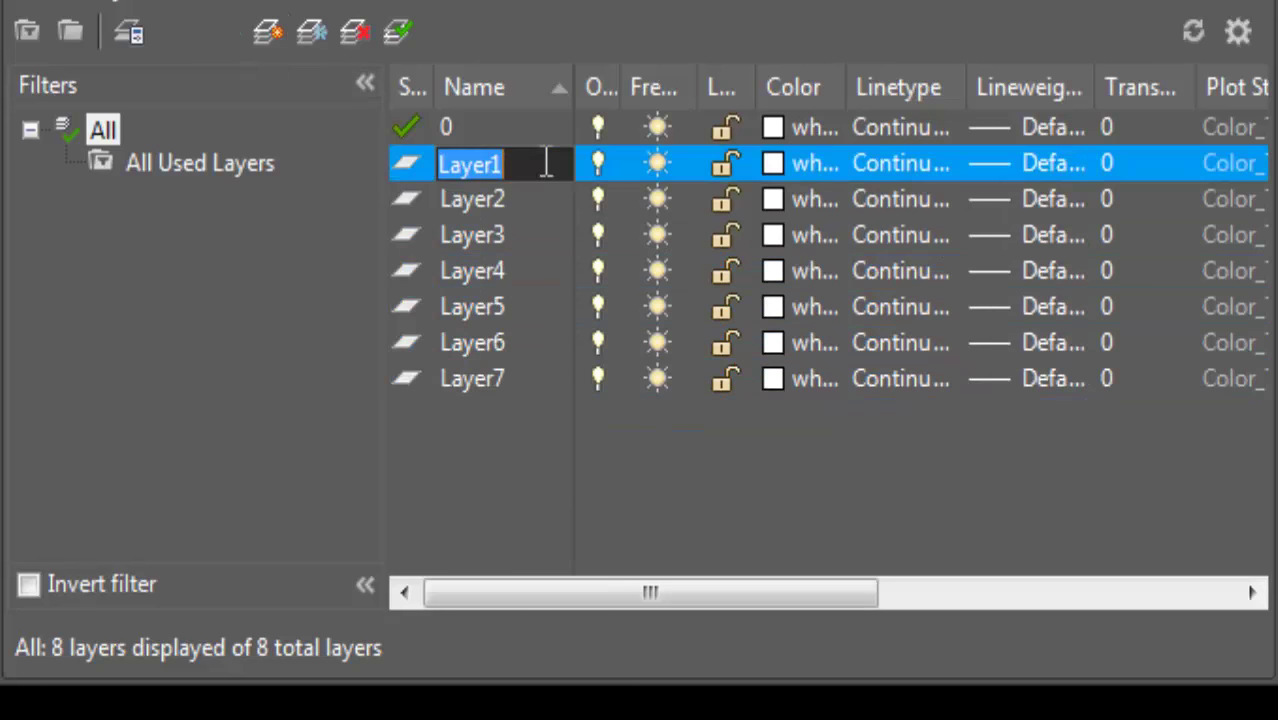
pyautogui.write('Wall')
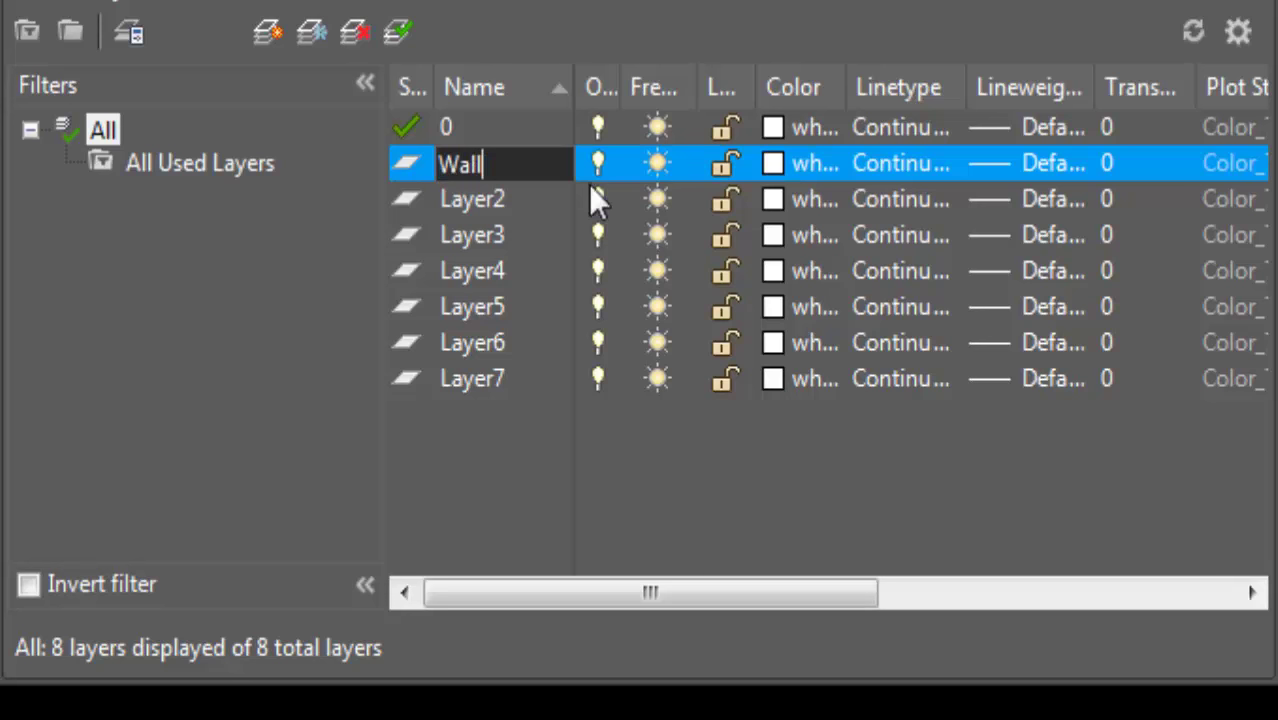
pyautogui.doubleClick(503, 196)
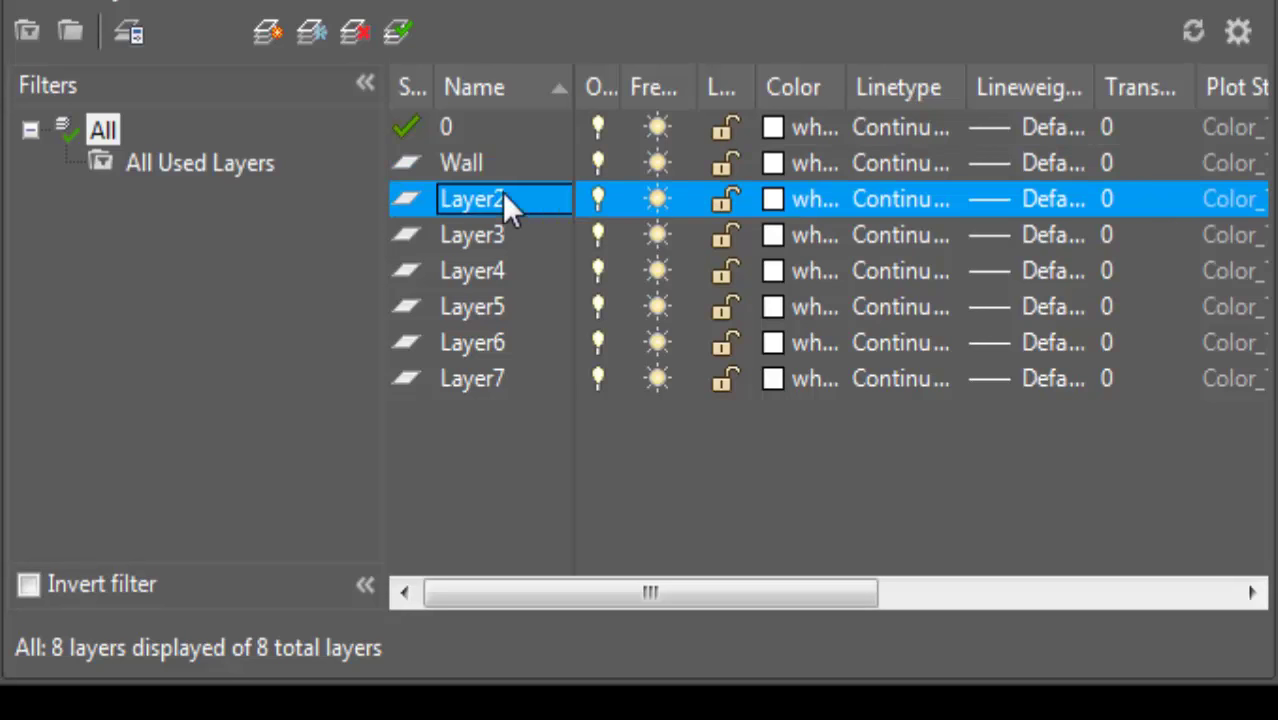
pyautogui.click(534, 204)
pyautogui.press('BackSpace')
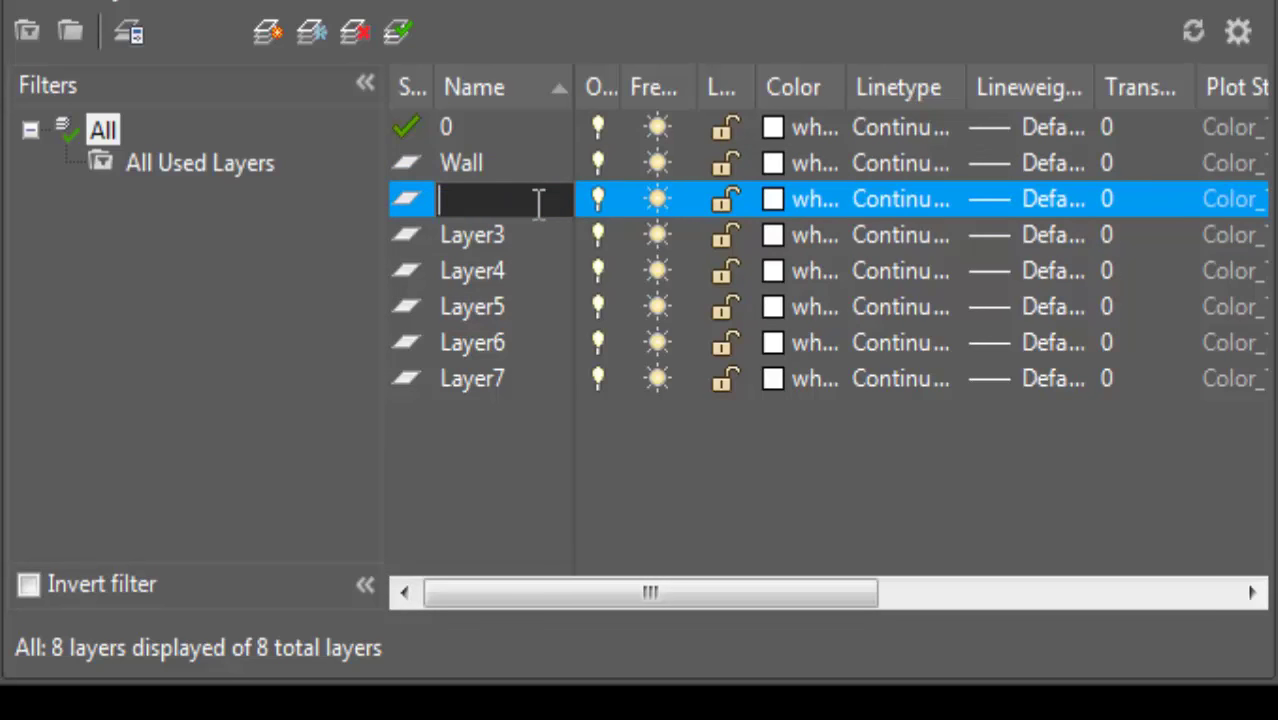
pyautogui.write('D')
pyautogui.write('o')
pyautogui.write('r')
pyautogui.write('o')
pyautogui.write('e')
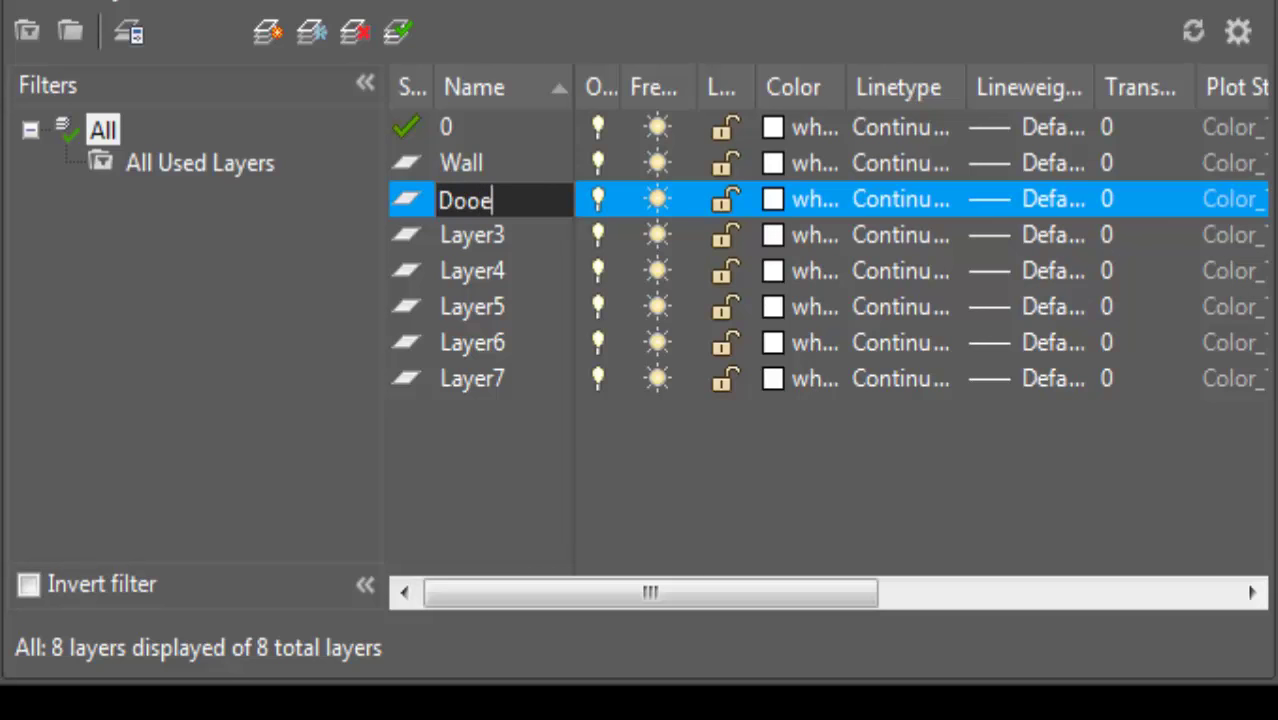
pyautogui.write('r')
pyautogui.click(479, 236)
# Rename Layer3 to Window and Layer4 to Stair
pyautogui.click(547, 236)
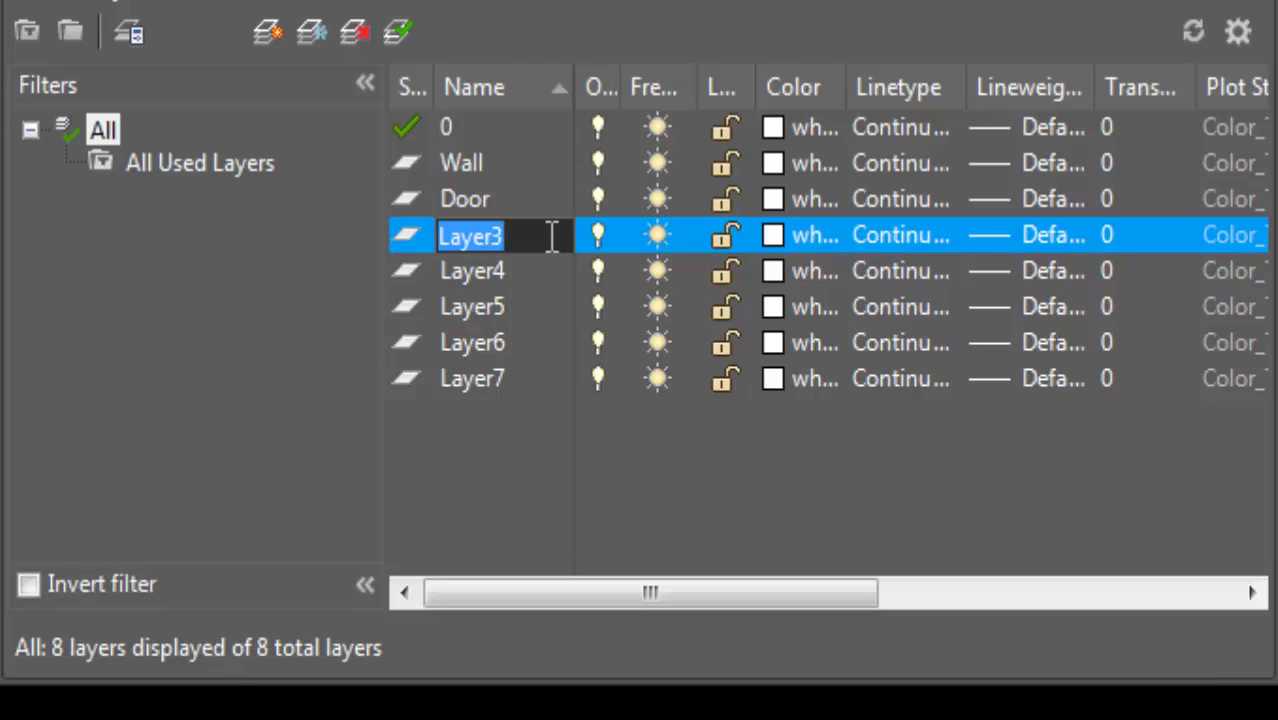
pyautogui.press('BackSpace')
pyautogui.write('Wind')
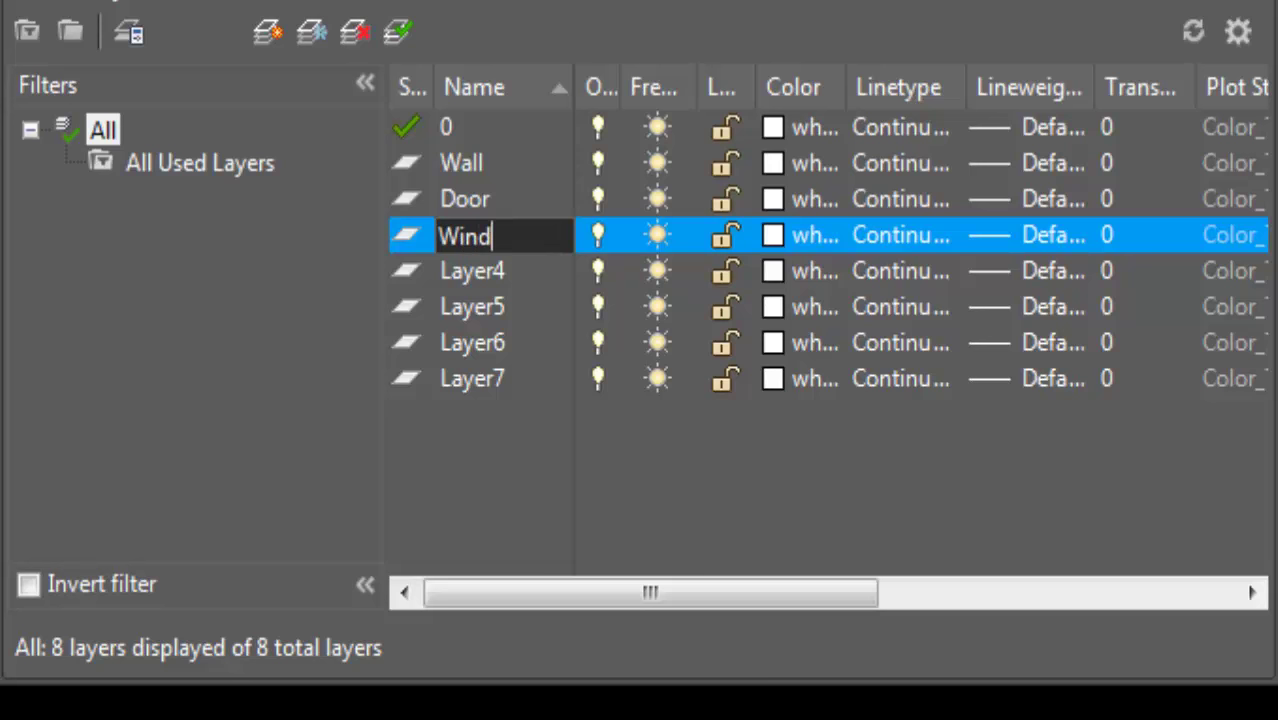
pyautogui.write('ows')
pyautogui.click(530, 280)
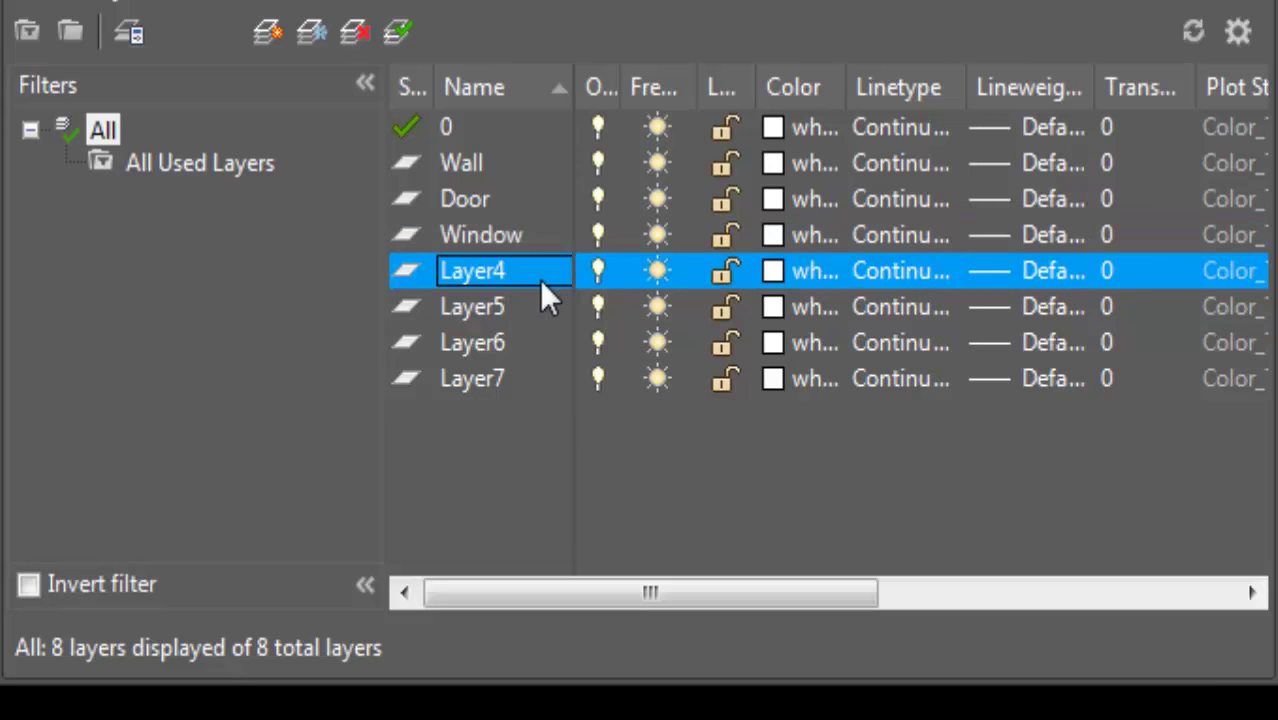
pyautogui.click(539, 279)
pyautogui.press('BackSpace')
pyautogui.write('S')
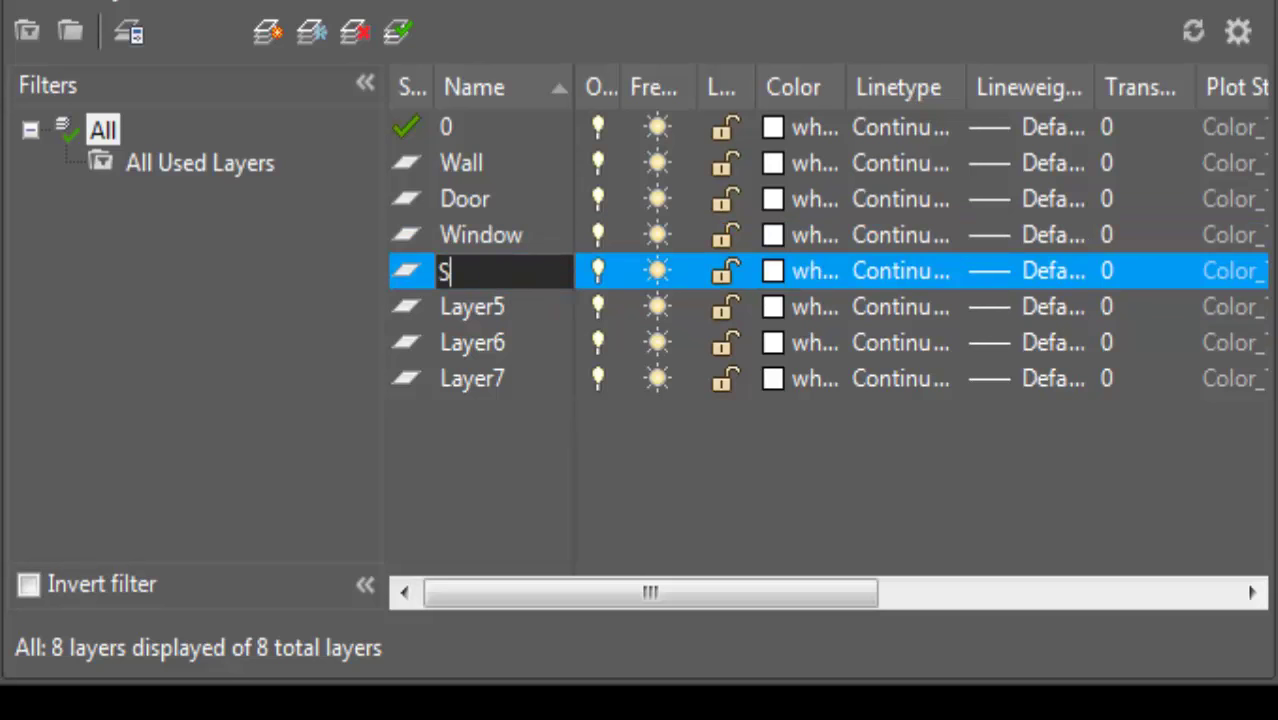
pyautogui.write('tair')
# Give the Wall layer an orange True Color
pyautogui.click(777, 164)
pyautogui.click(777, 164)
pyautogui.click(388, 10)
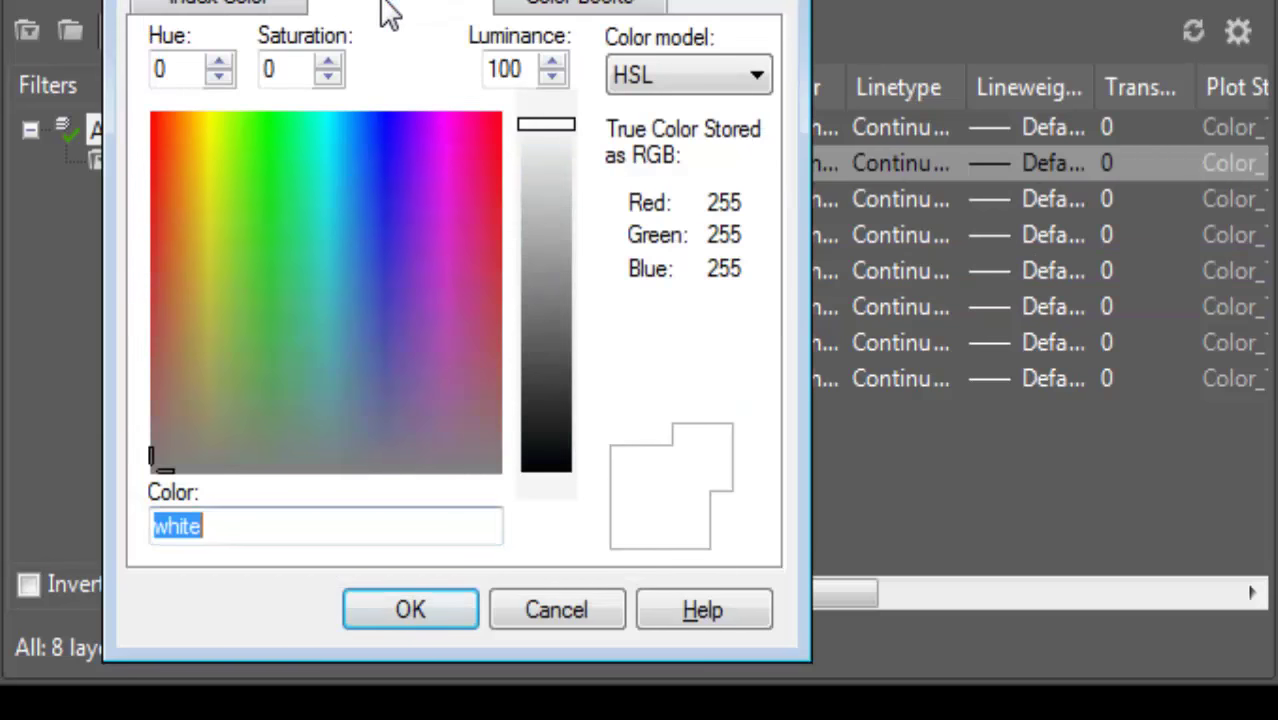
pyautogui.moveTo(402, 271); pyautogui.dragTo(405, 272)
pyautogui.moveTo(251, 227)
pyautogui.mouseDown()
pyautogui.moveTo(177, 237)
pyautogui.moveTo(202, 253)
pyautogui.mouseUp()
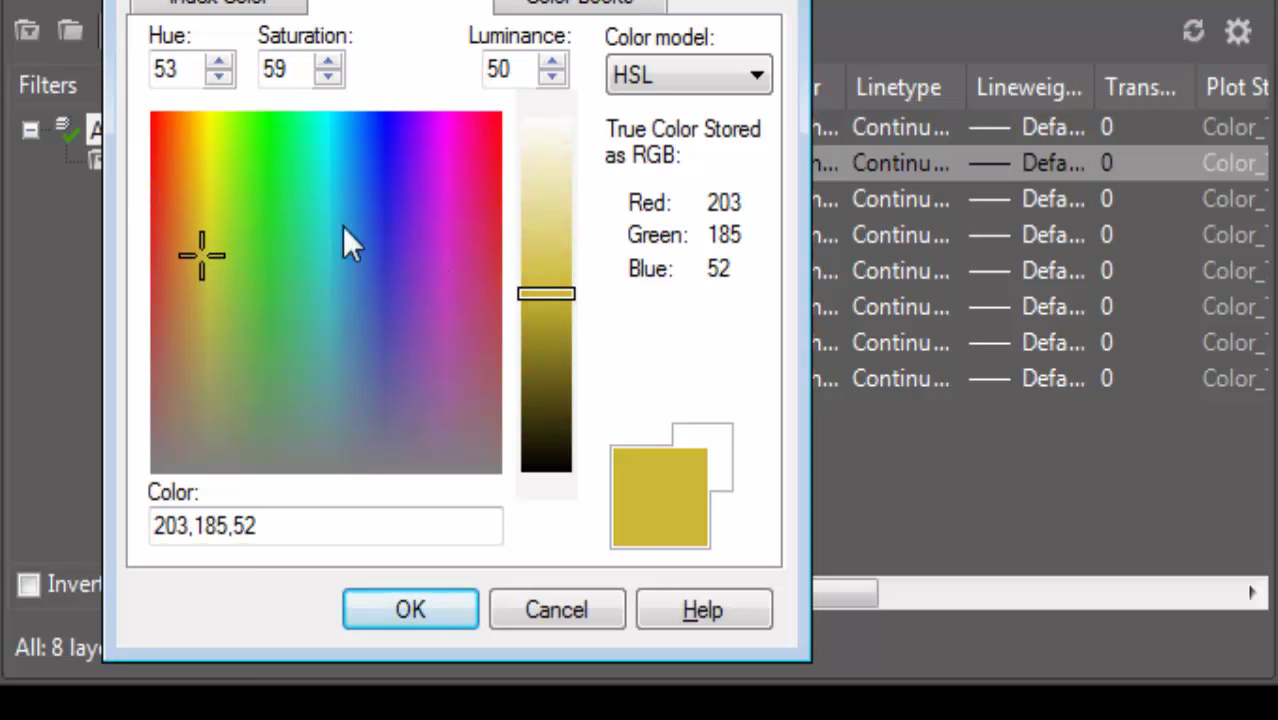
pyautogui.click(173, 179)
pyautogui.moveTo(556, 300); pyautogui.dragTo(541, 272)
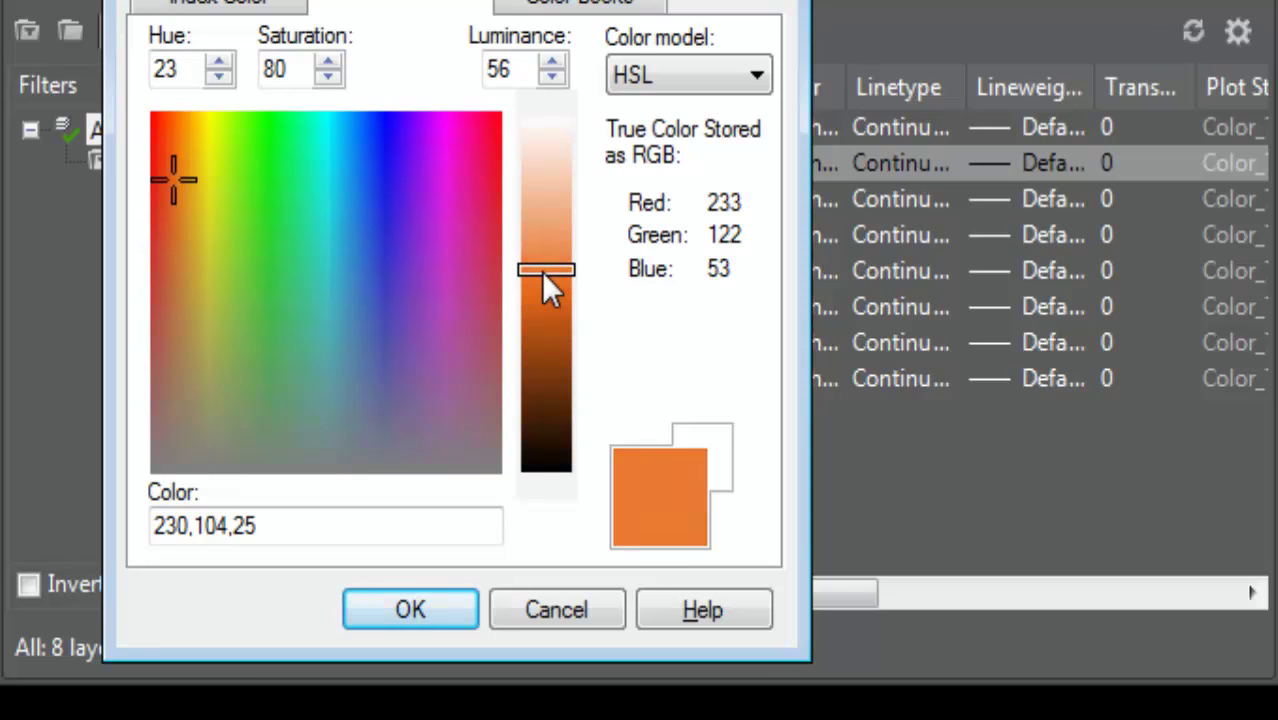
pyautogui.click(440, 610)
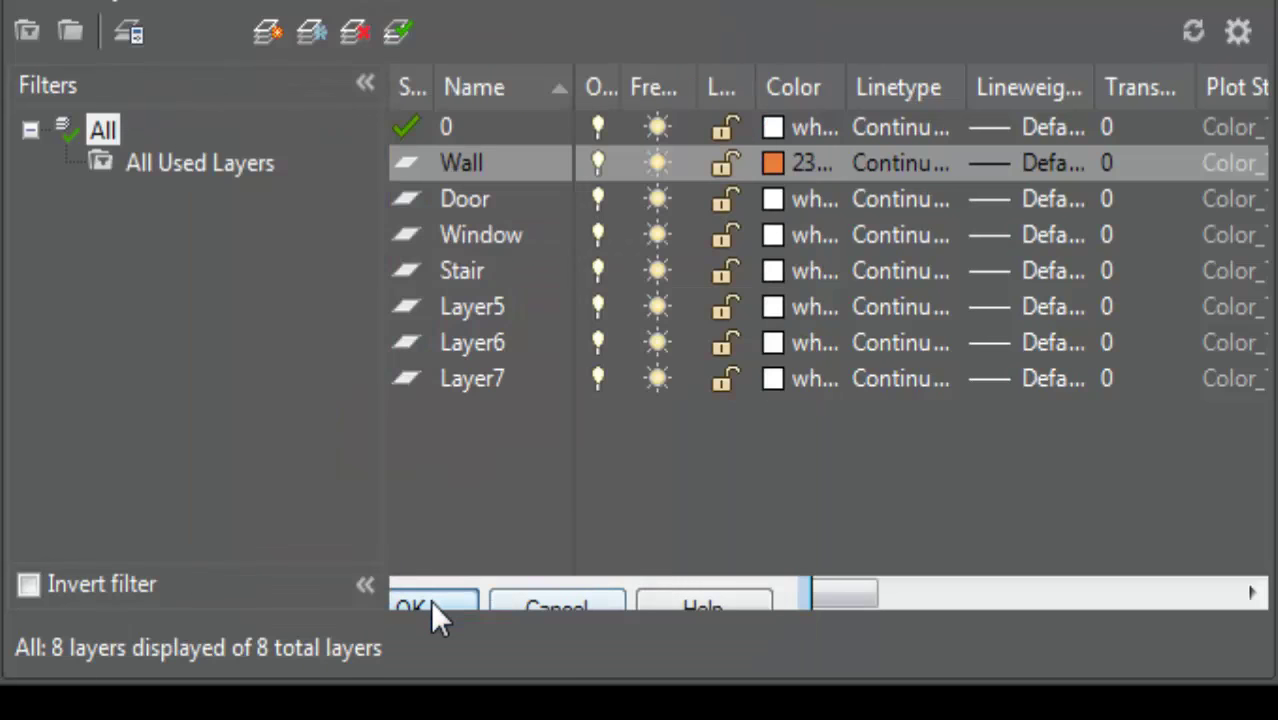
# Give the Door layer a blue True Color
pyautogui.click(767, 203)
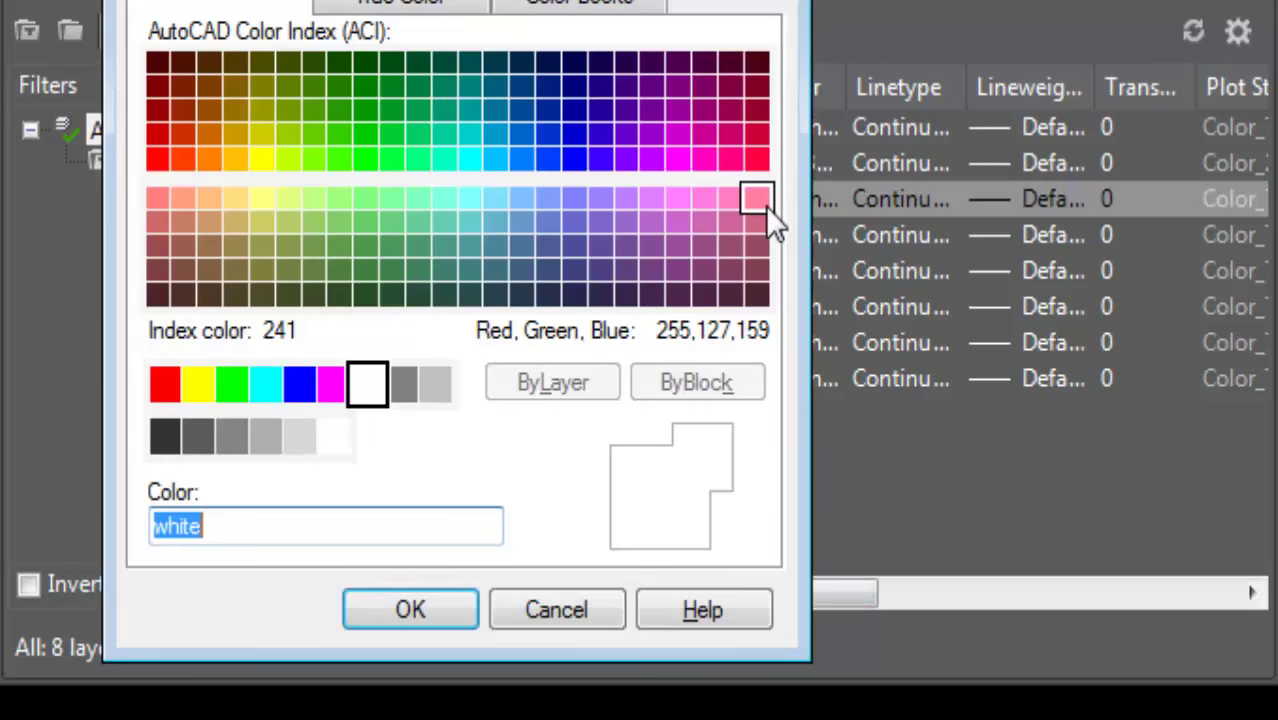
pyautogui.click(345, 10)
pyautogui.click(467, 262)
pyautogui.moveTo(467, 262)
pyautogui.mouseDown()
pyautogui.moveTo(452, 147)
pyautogui.moveTo(384, 165)
pyautogui.mouseUp()
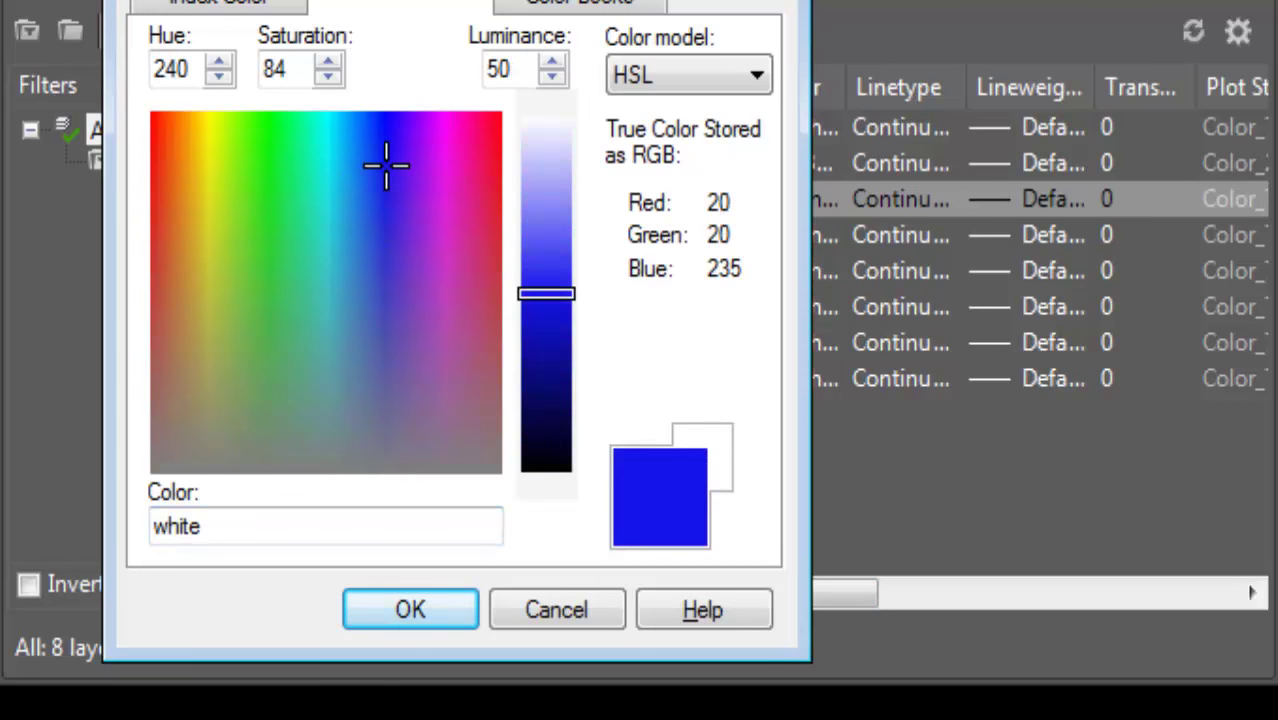
pyautogui.click(533, 320)
pyautogui.click(533, 318)
pyautogui.click(448, 531)
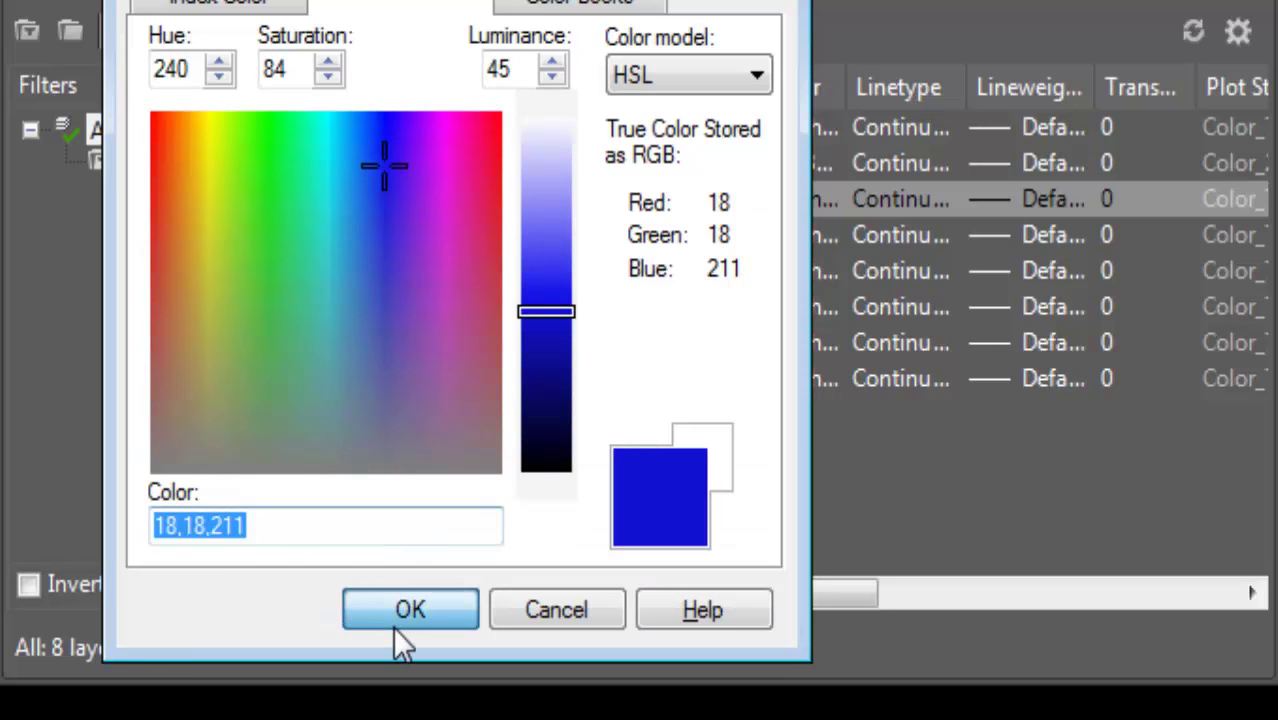
pyautogui.click(410, 610)
# Set the Window layer colour to index 50
pyautogui.click(775, 235)
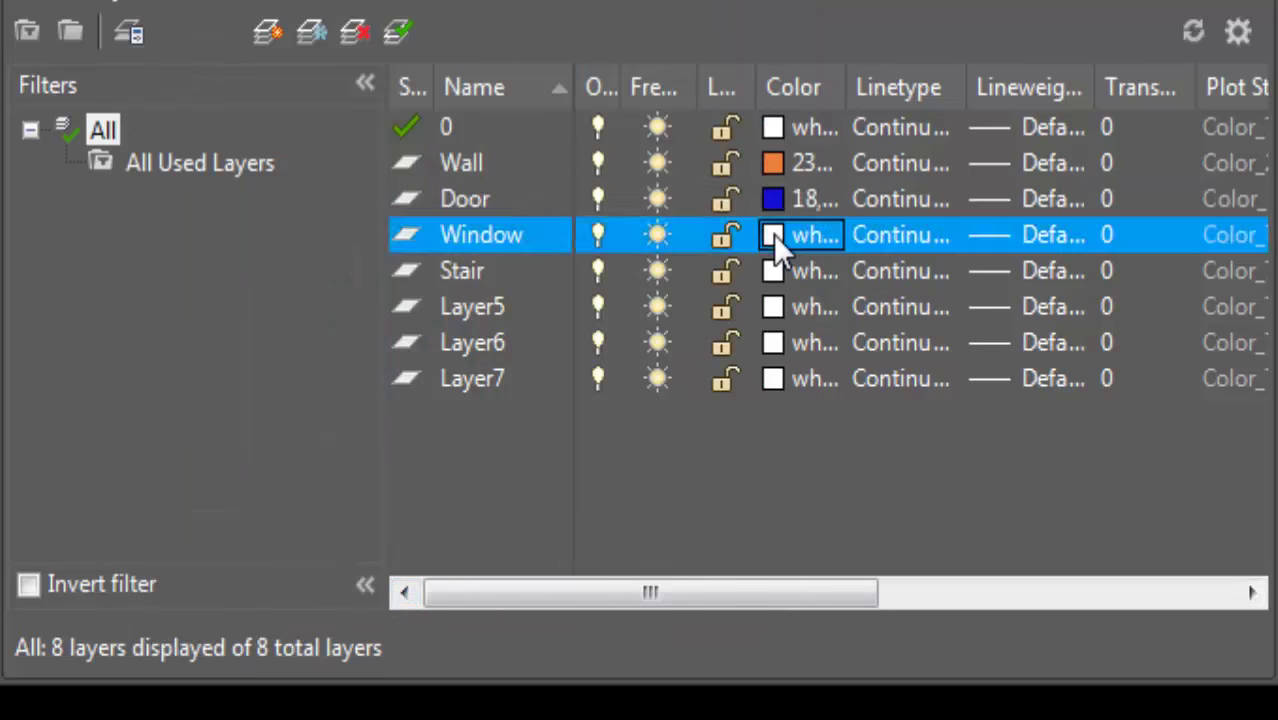
pyautogui.click(773, 234)
pyautogui.click(260, 159)
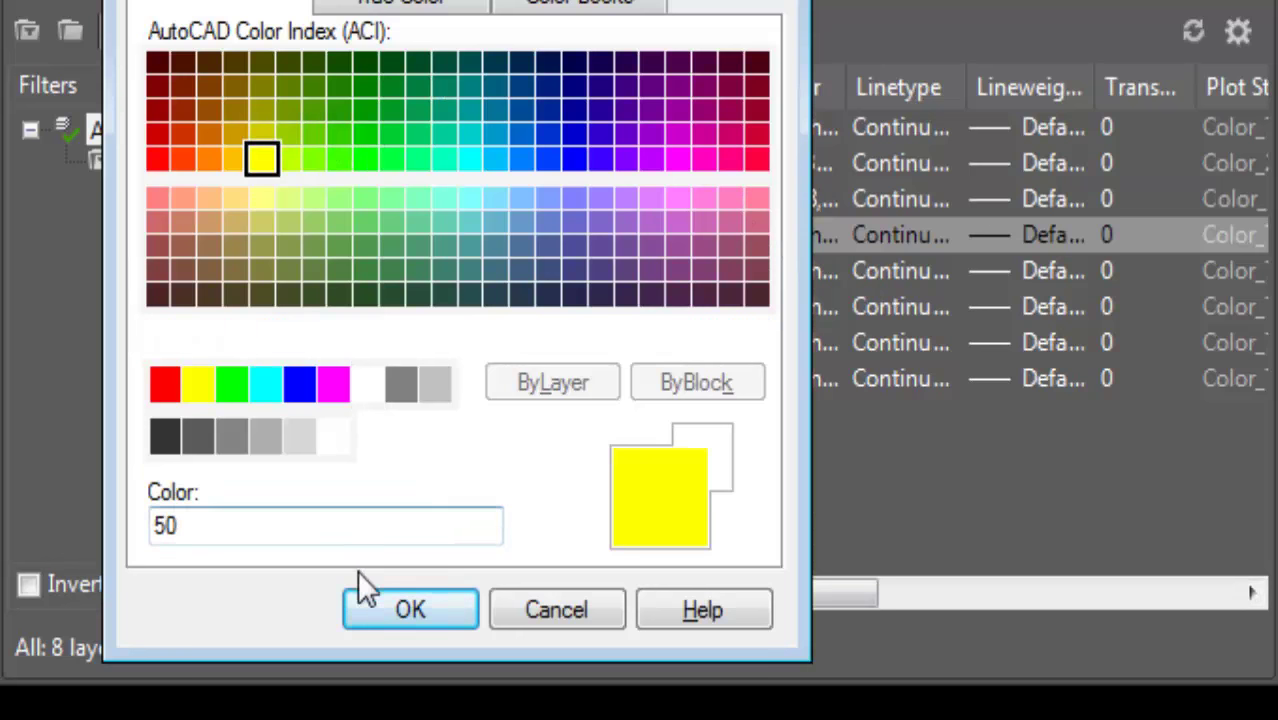
pyautogui.click(395, 610)
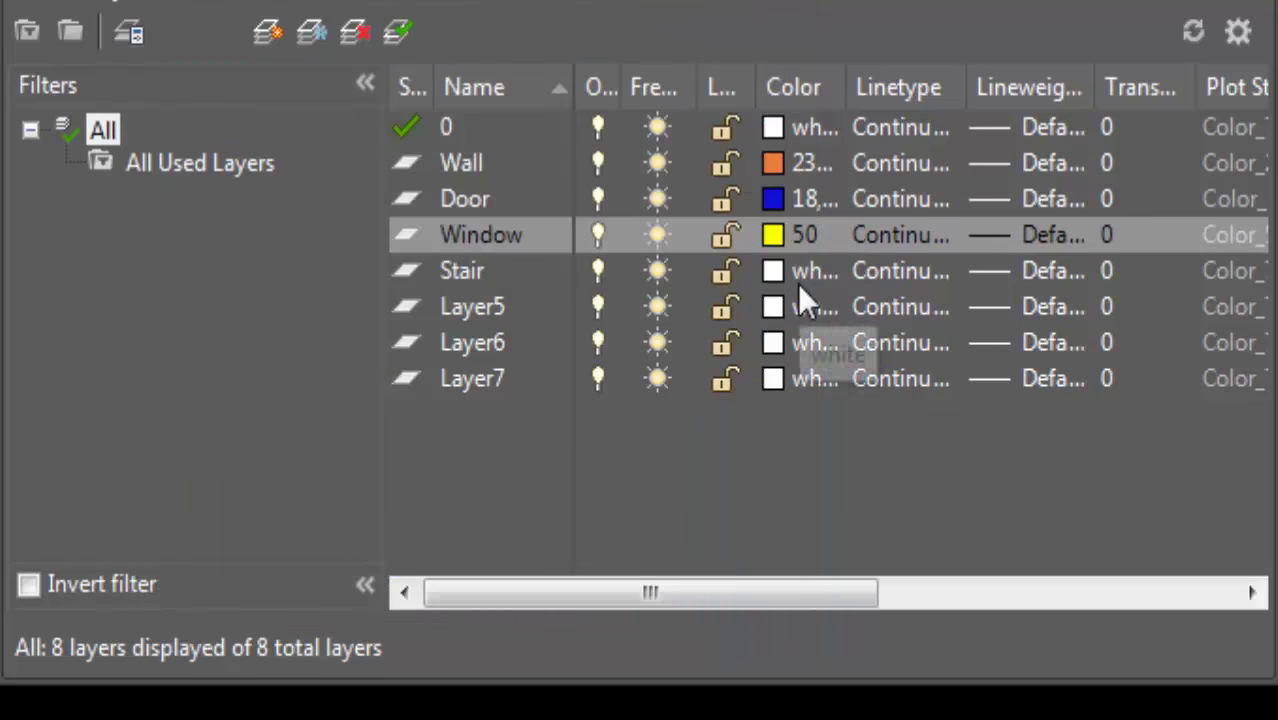
# Set the Stair layer colour to index 52 and close the layer manager
pyautogui.click(778, 272)
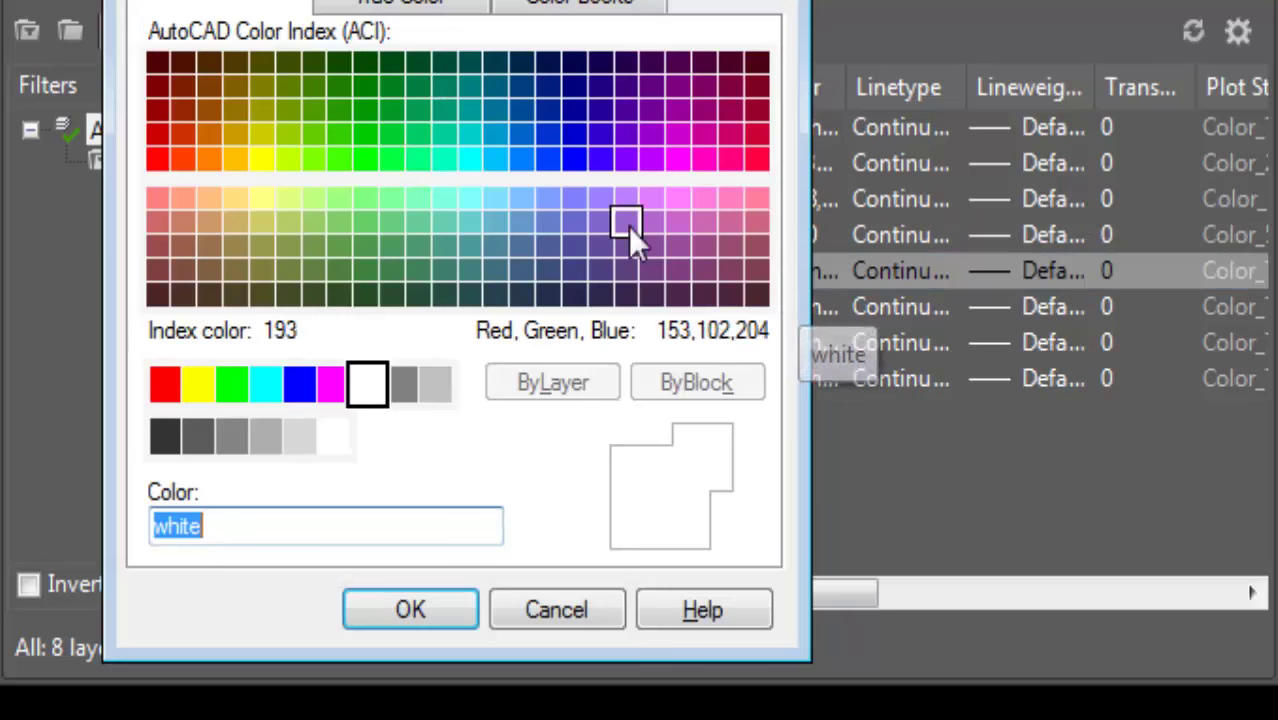
pyautogui.doubleClick(207, 158)
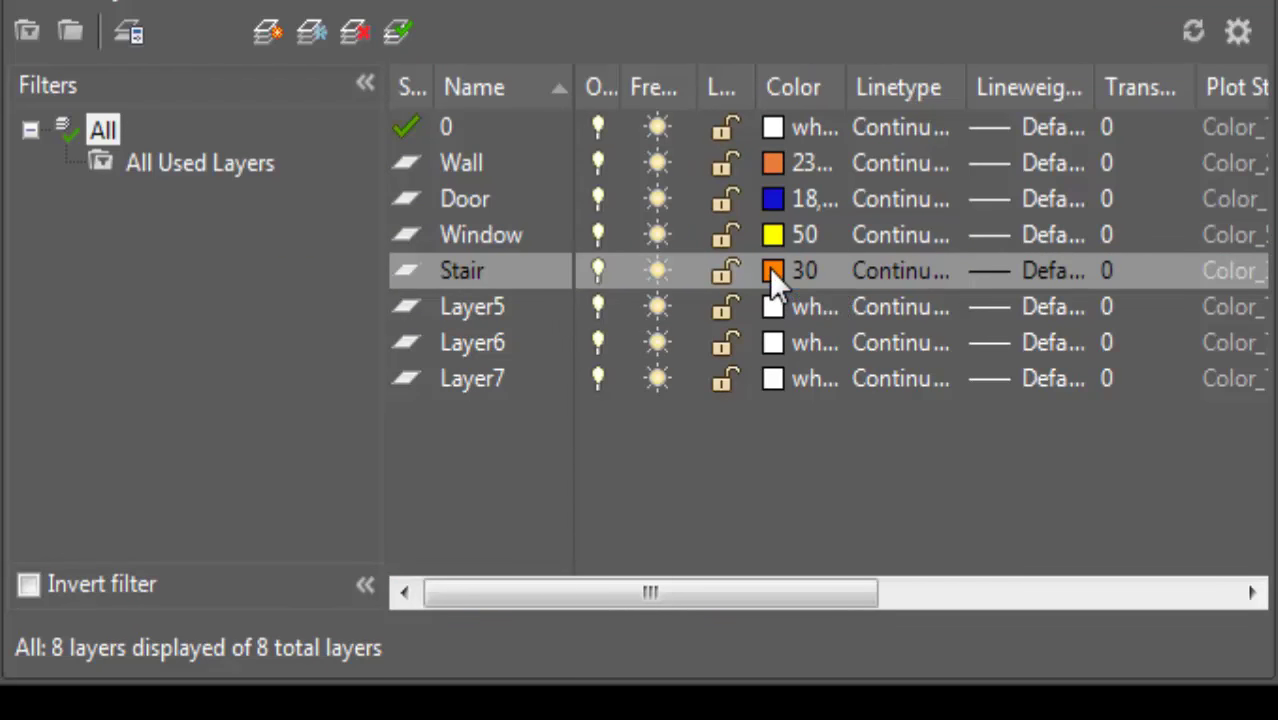
pyautogui.click(773, 272)
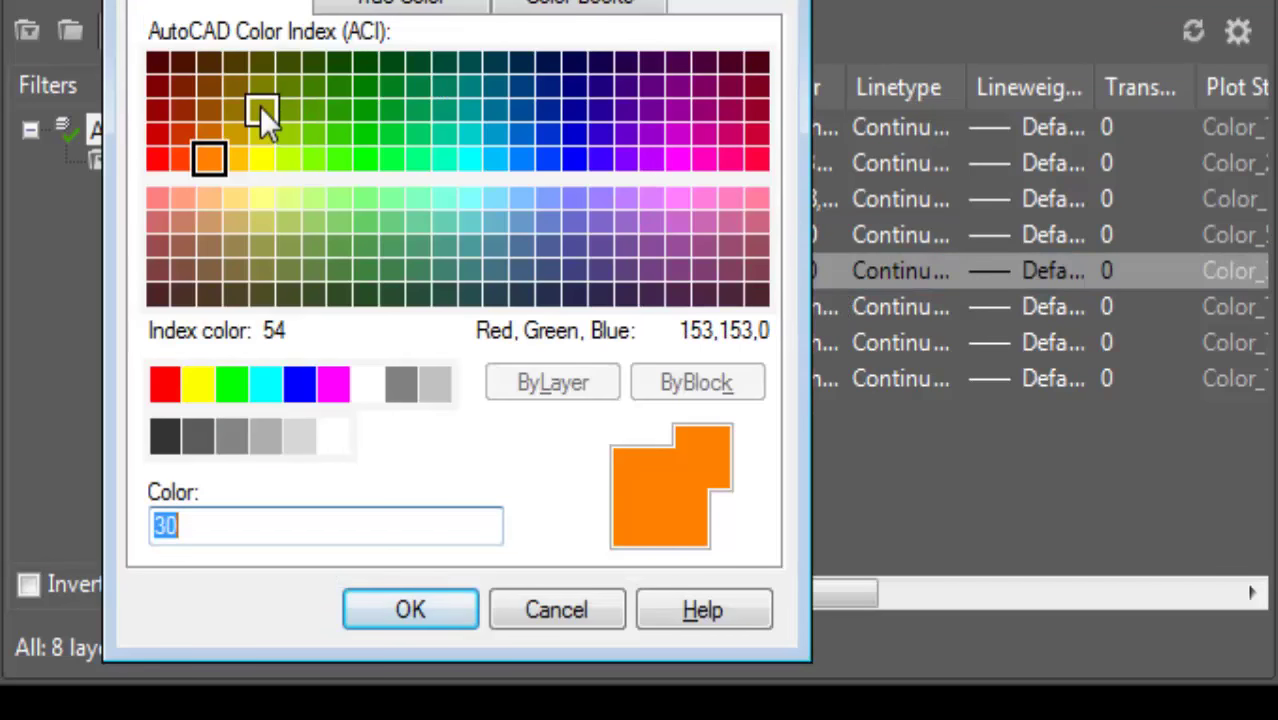
pyautogui.click(265, 132)
pyautogui.doubleClick(265, 132)
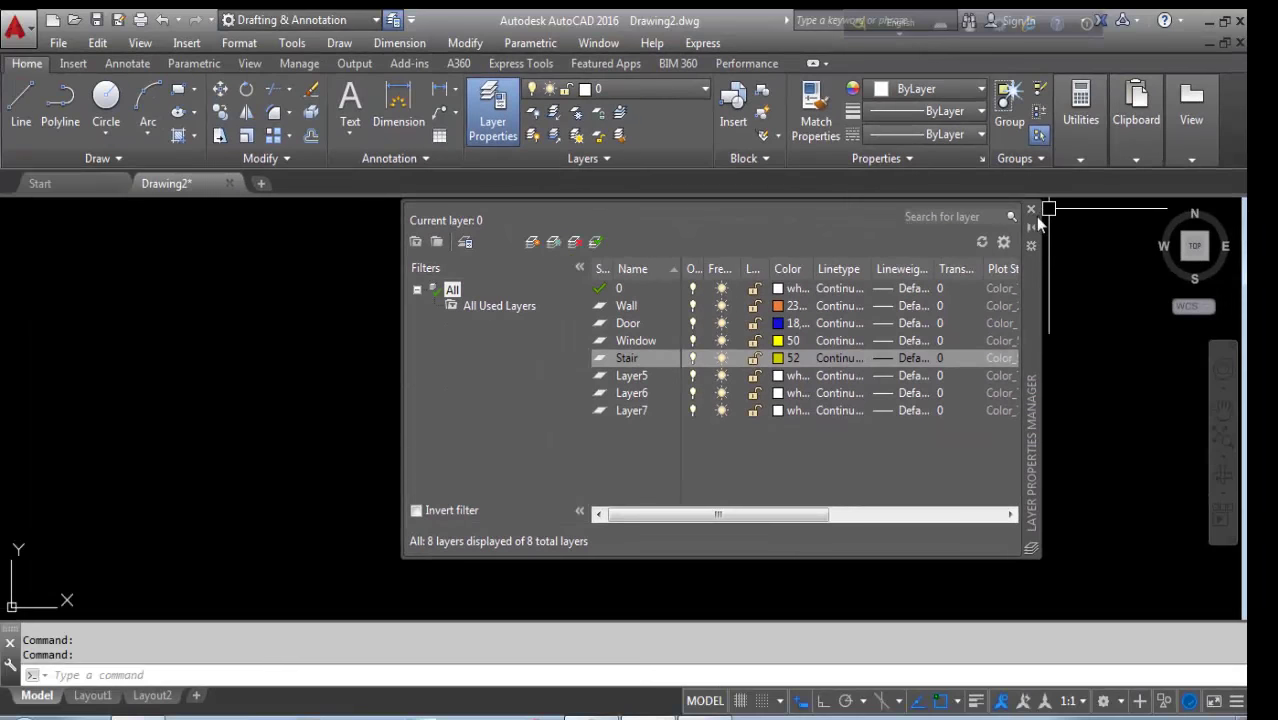
pyautogui.click(1040, 211)
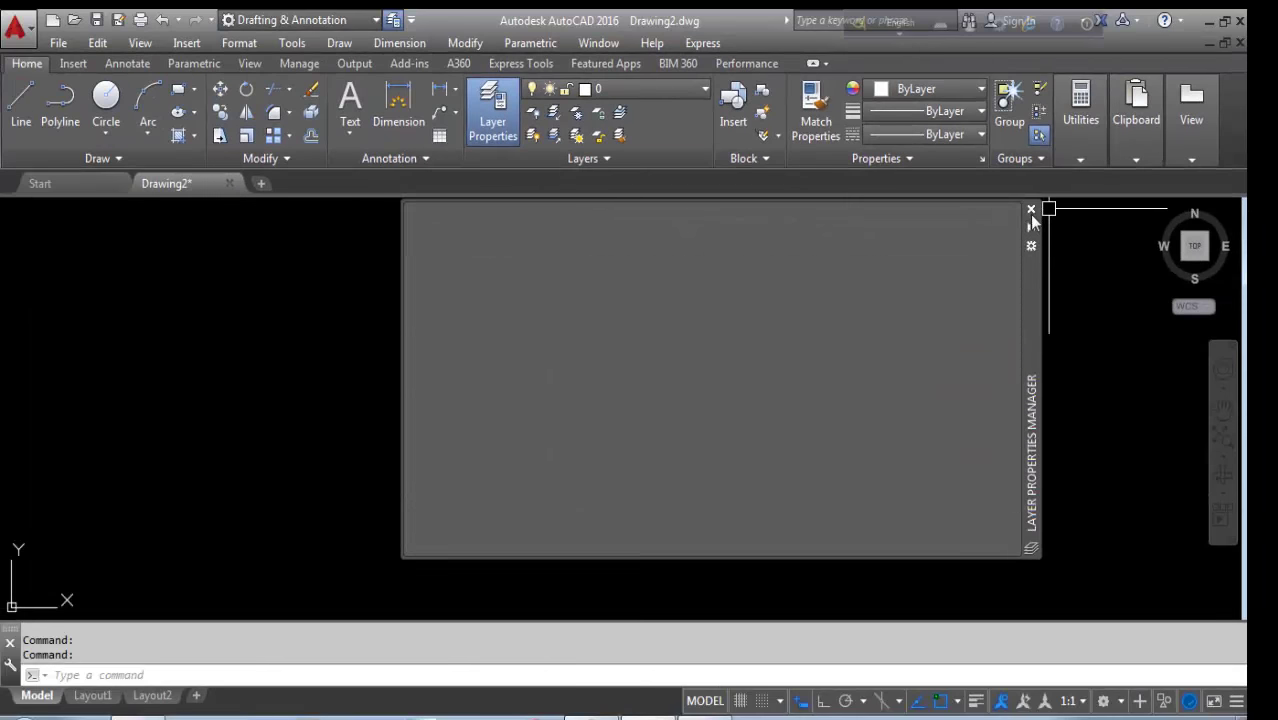
# Make Wall the current layer
pyautogui.click(616, 91)
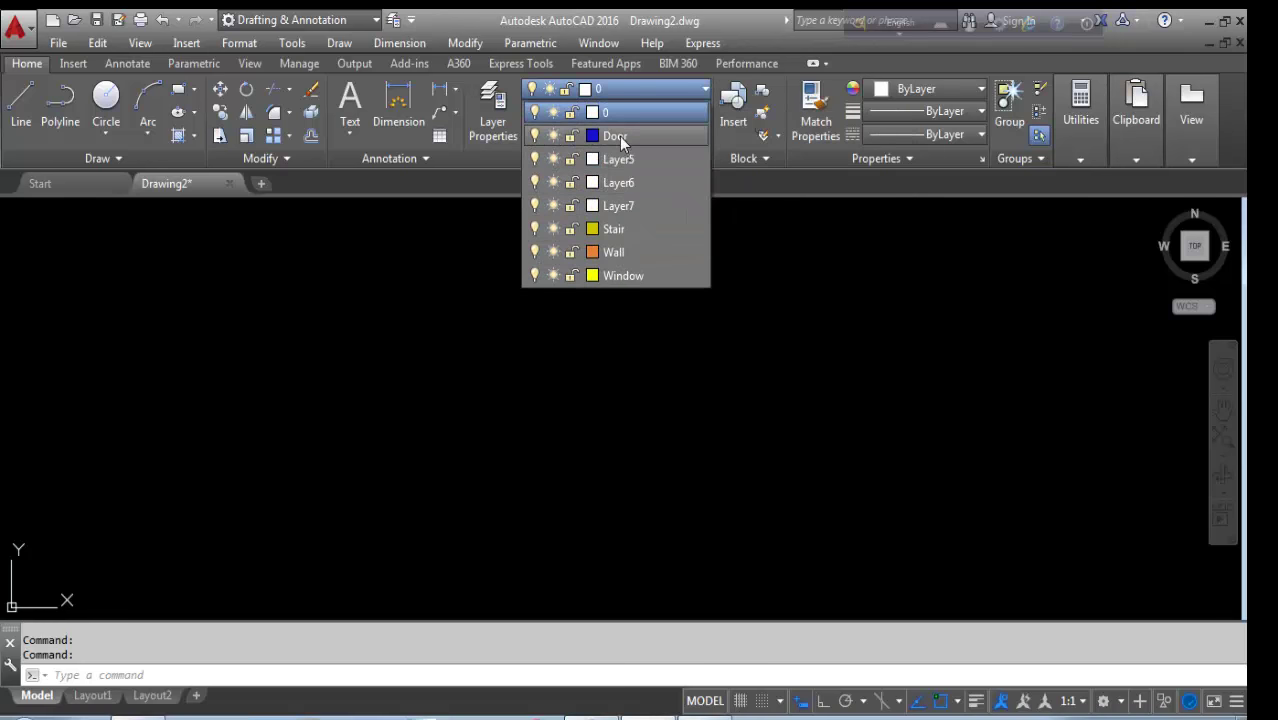
pyautogui.click(615, 252)
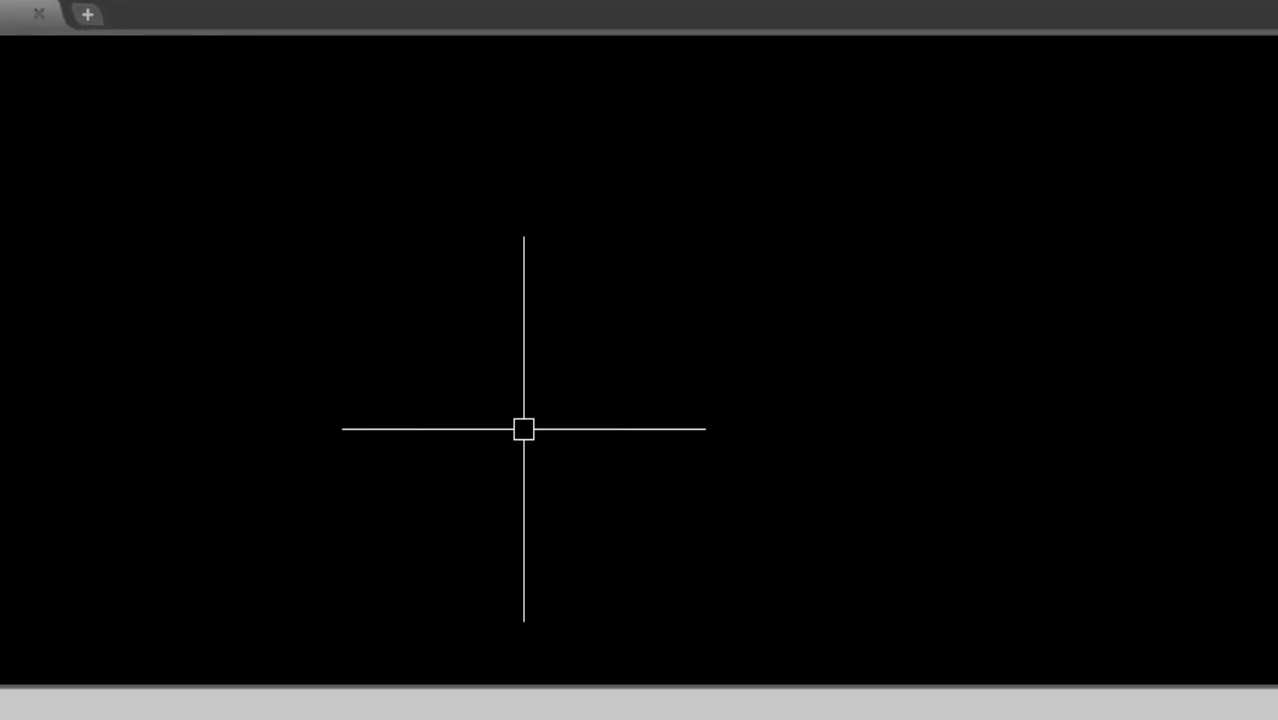
pyautogui.write('r')
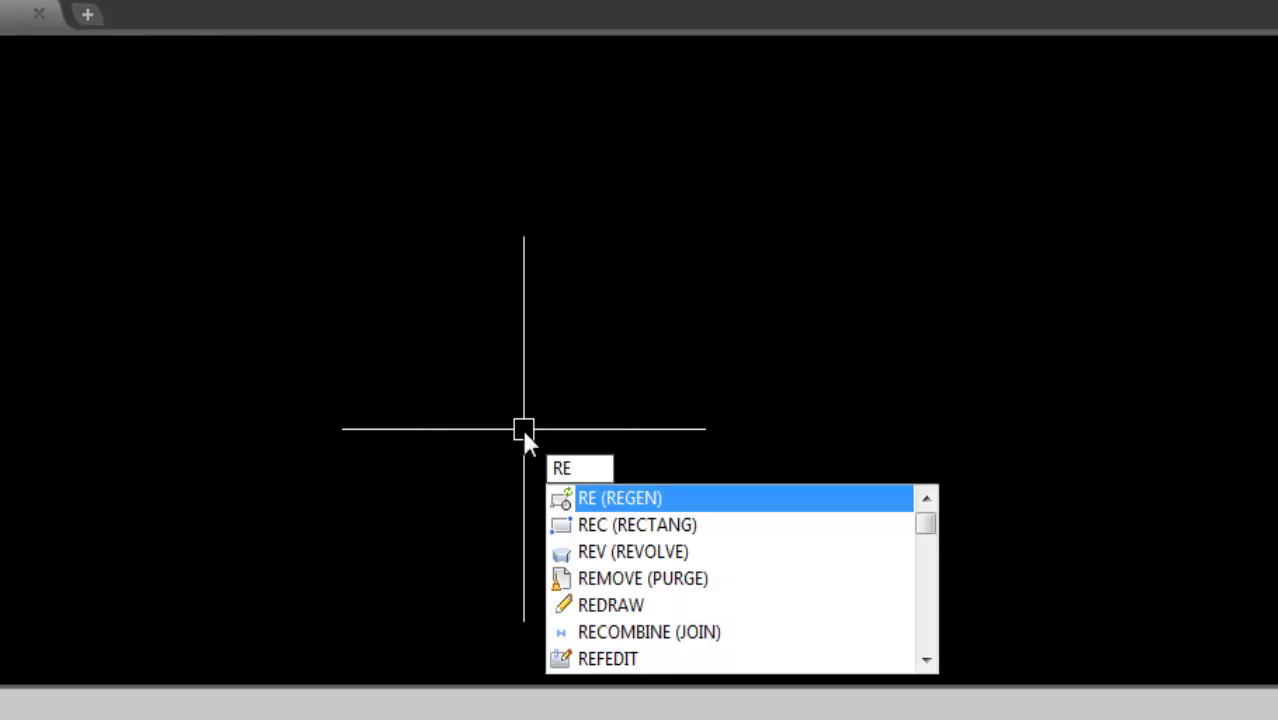
pyautogui.write('c')
pyautogui.press('Return')
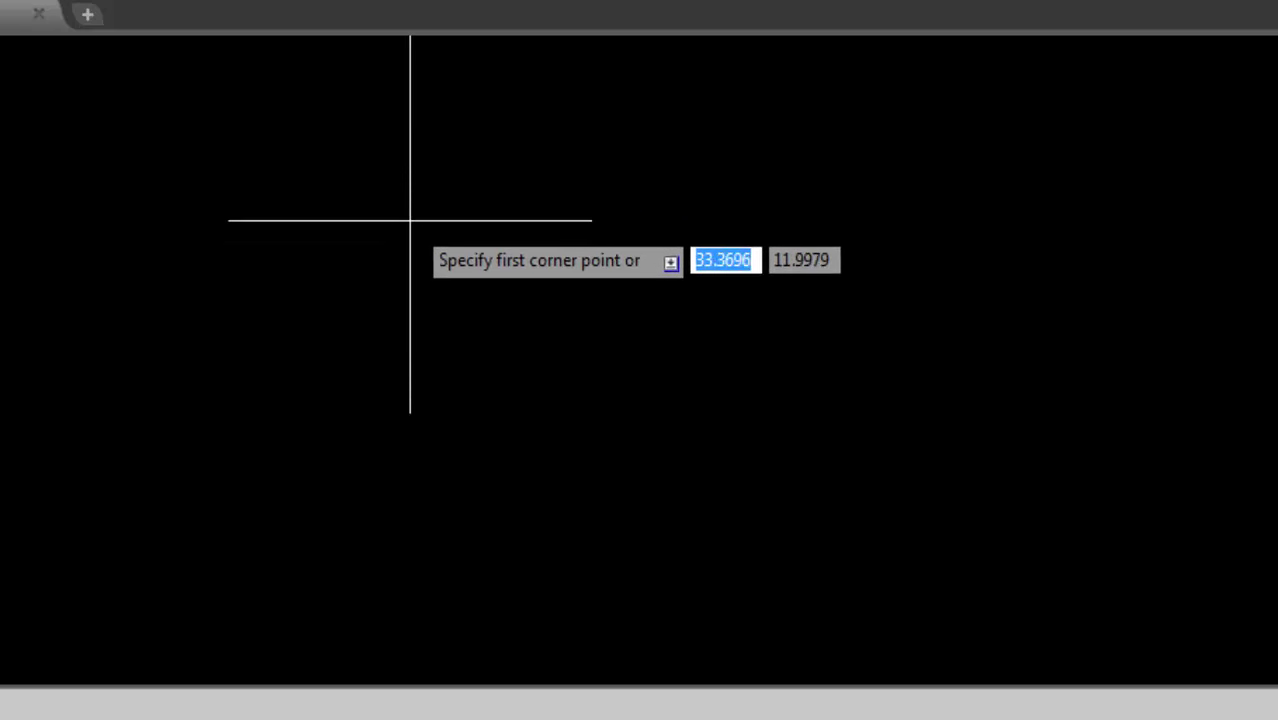
pyautogui.press('Escape')
# Set the drawing length units to Engineering with 0'-0.00" precision
pyautogui.write('un')
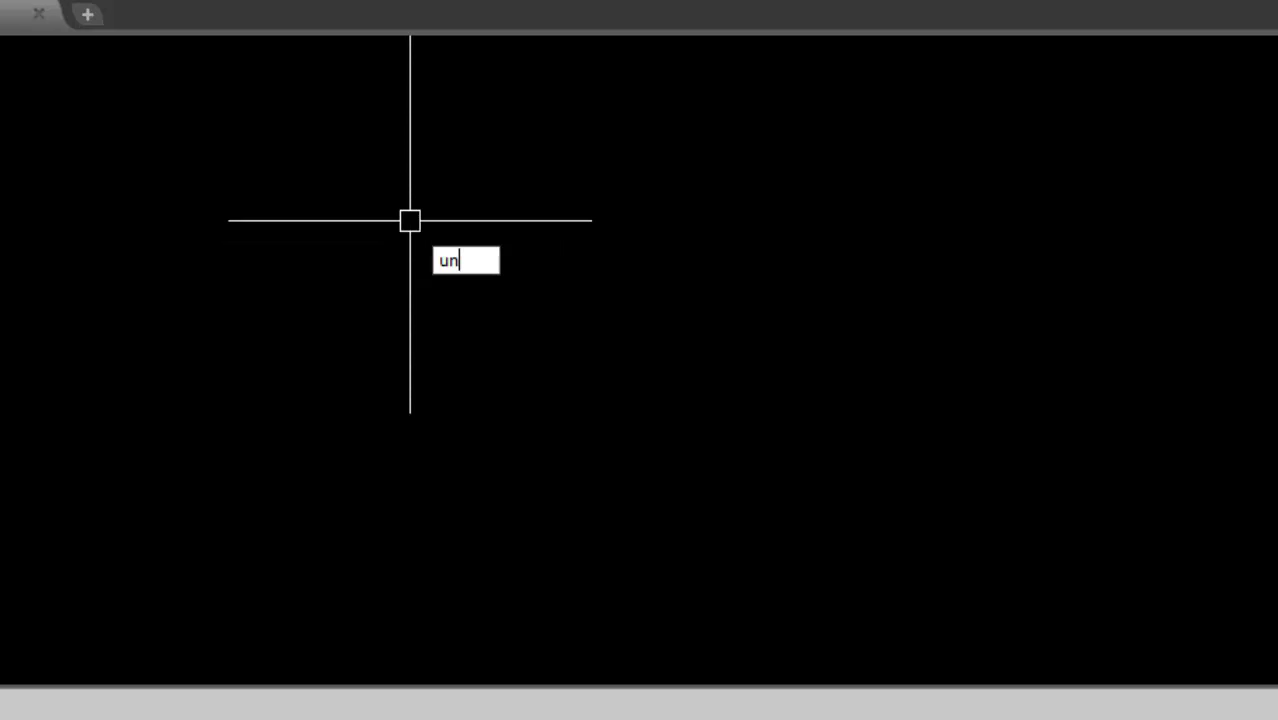
pyautogui.press('Return')
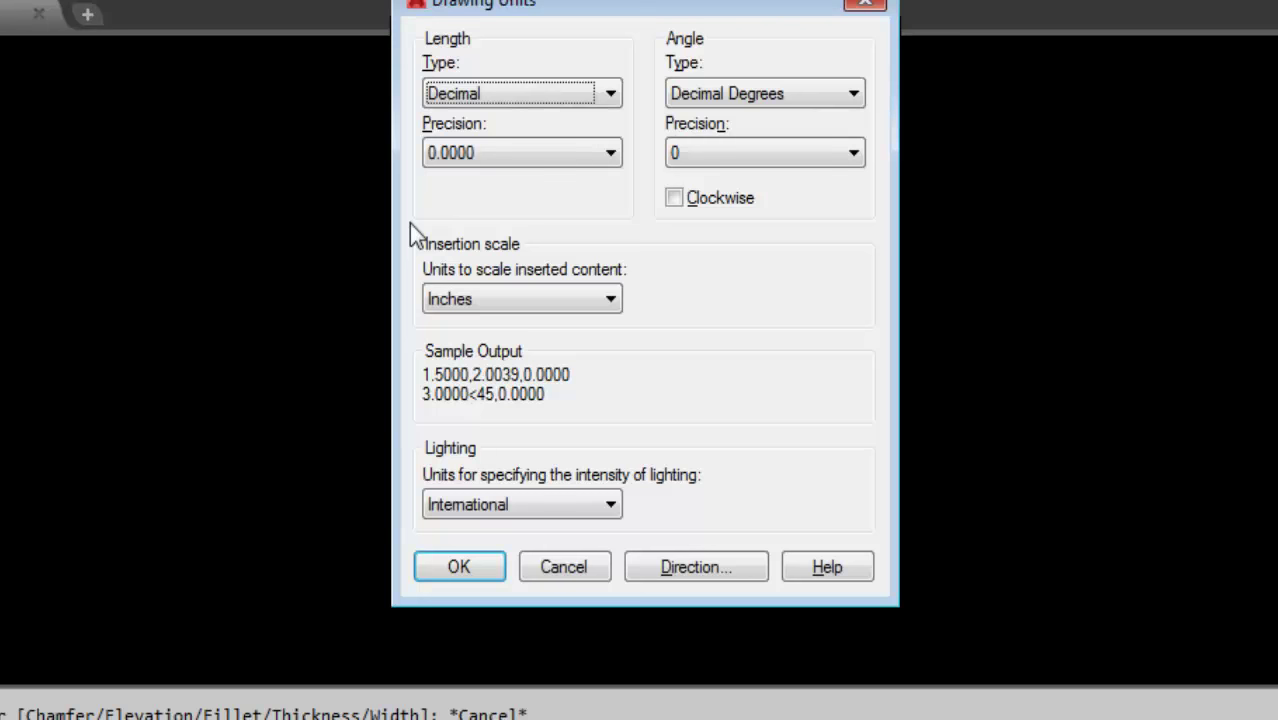
pyautogui.click(553, 122)
pyautogui.click(522, 218)
pyautogui.click(522, 234)
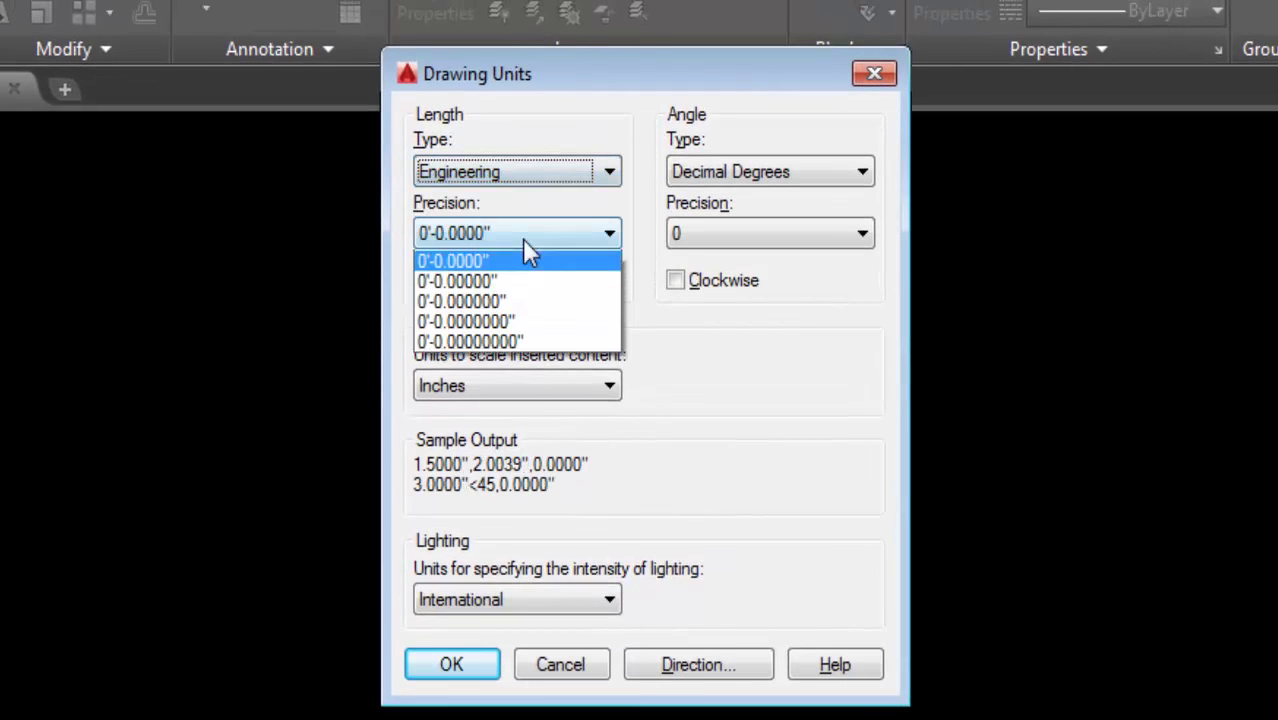
pyautogui.click(527, 295)
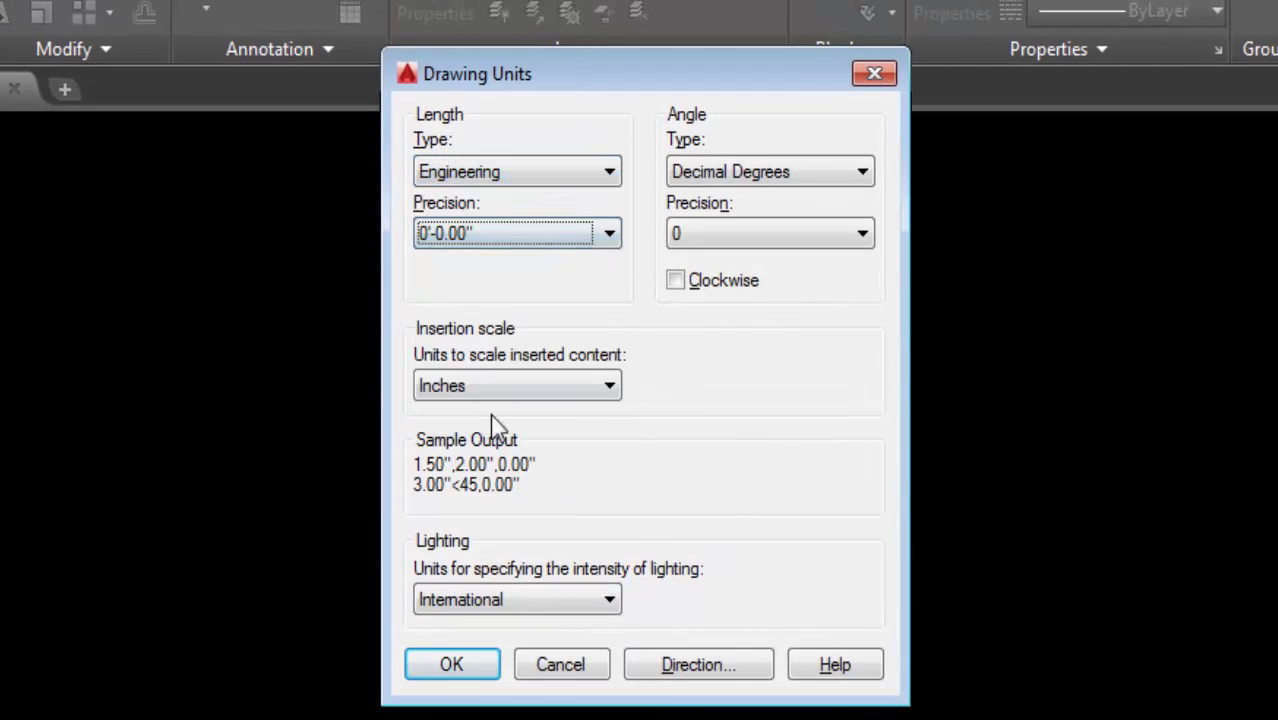
pyautogui.click(457, 664)
# Set the Standard dimension style's primary units to Engineering with 0'-0.00" precision
pyautogui.write('d')
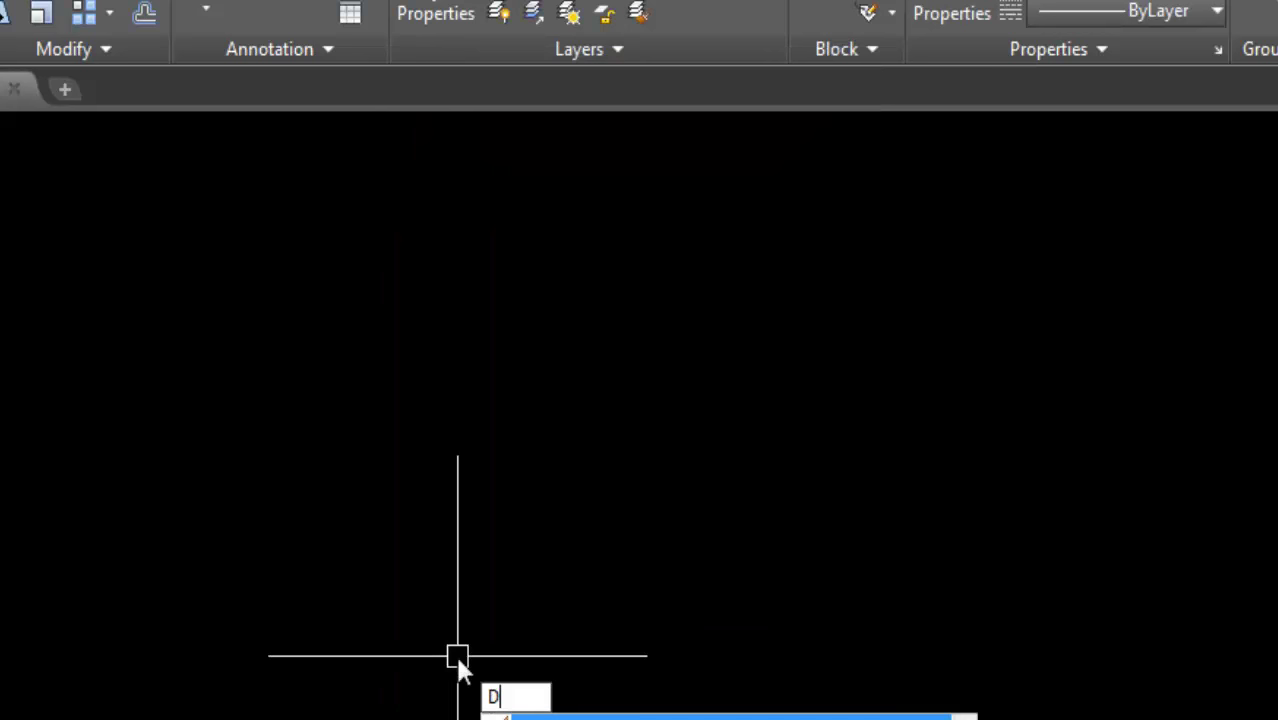
pyautogui.press('Return')
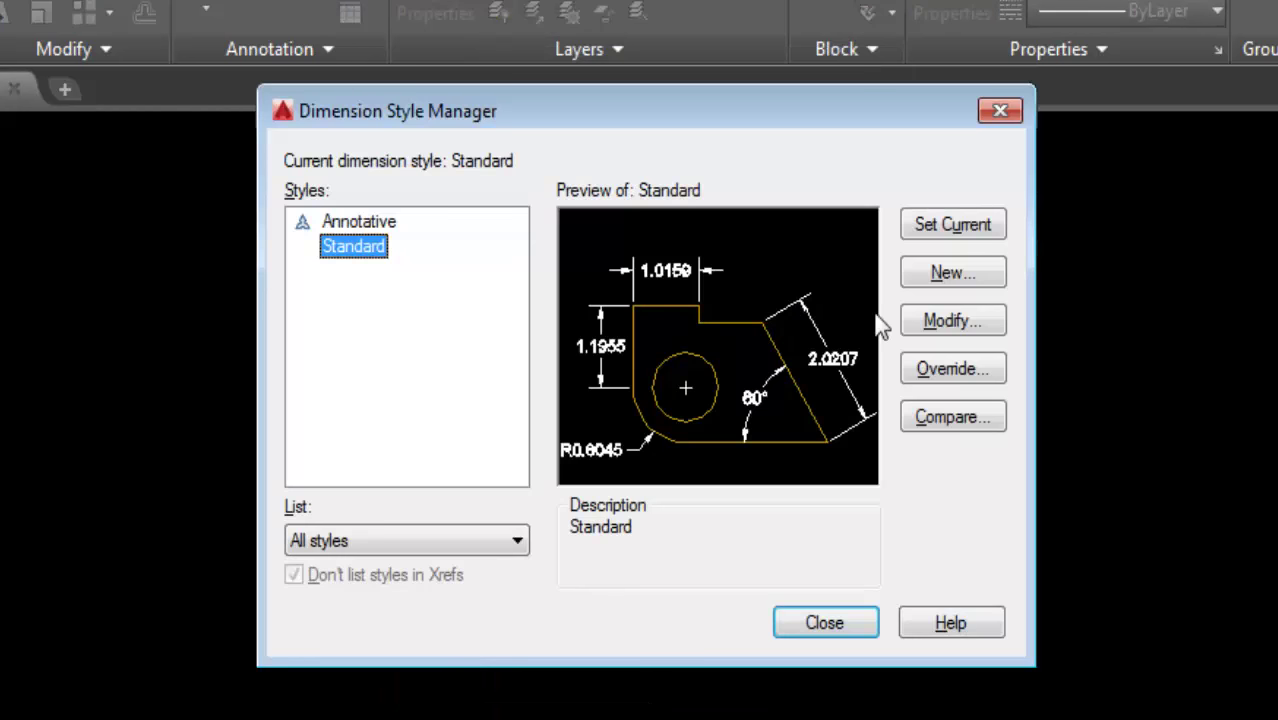
pyautogui.click(915, 321)
pyautogui.click(608, 50)
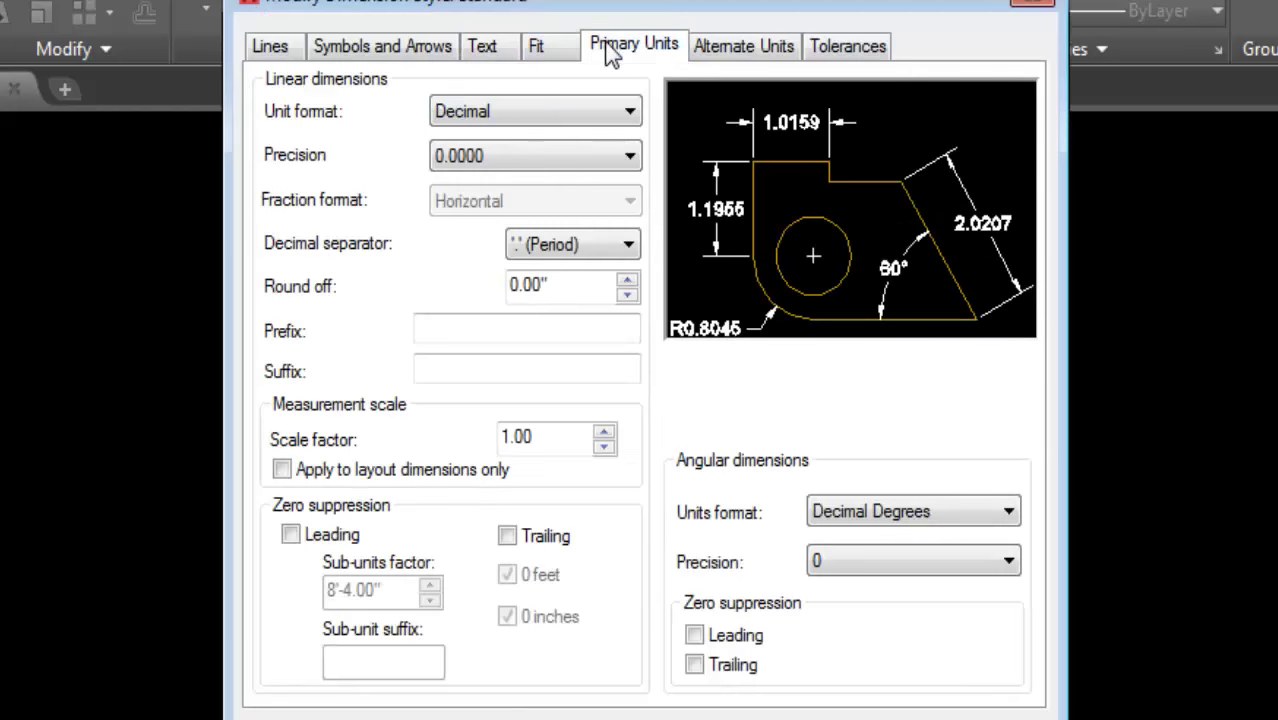
pyautogui.click(527, 105)
pyautogui.click(515, 173)
pyautogui.click(517, 160)
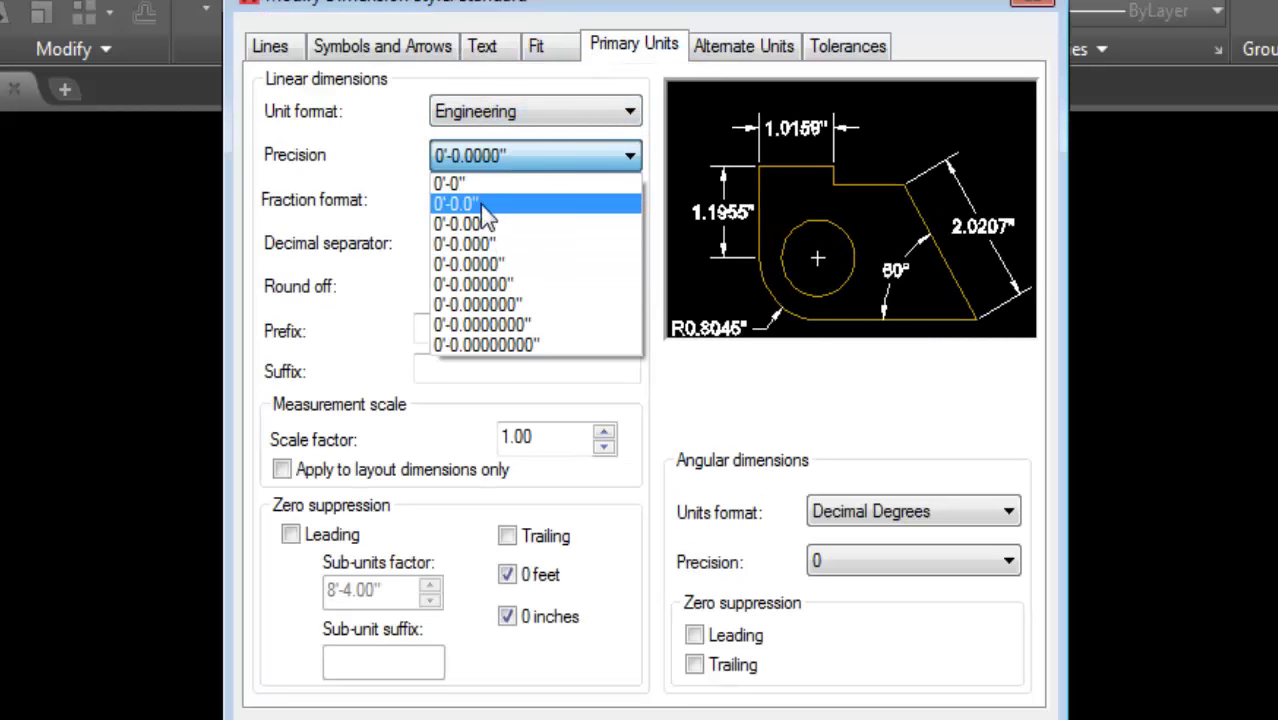
pyautogui.click(484, 224)
# Set the Standard style's text height to 6 and make it current
pyautogui.click(482, 46)
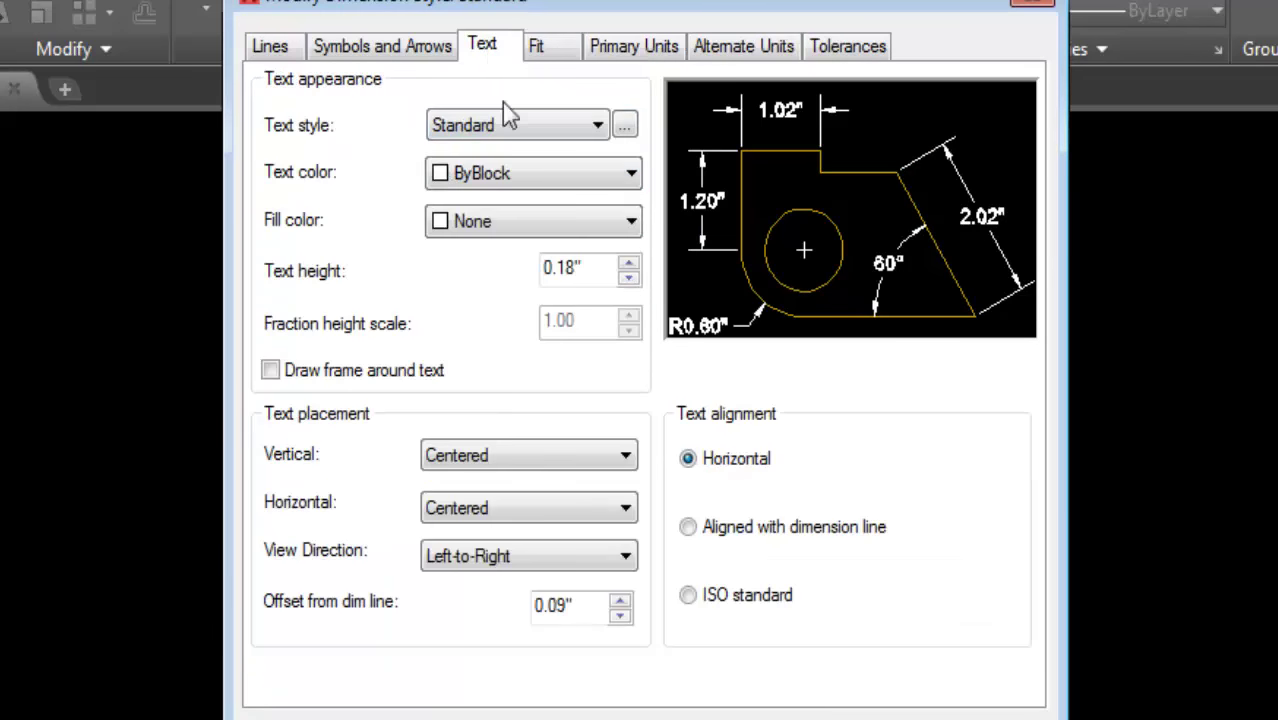
pyautogui.doubleClick(600, 268)
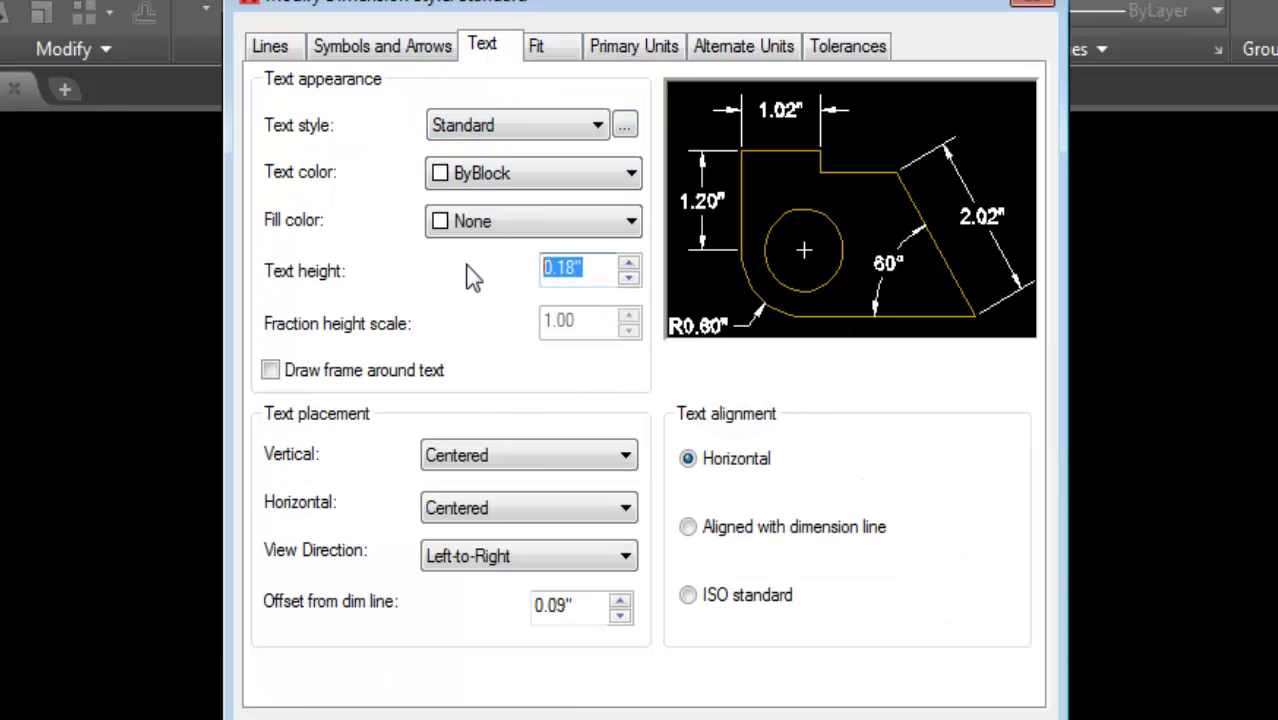
pyautogui.write('6')
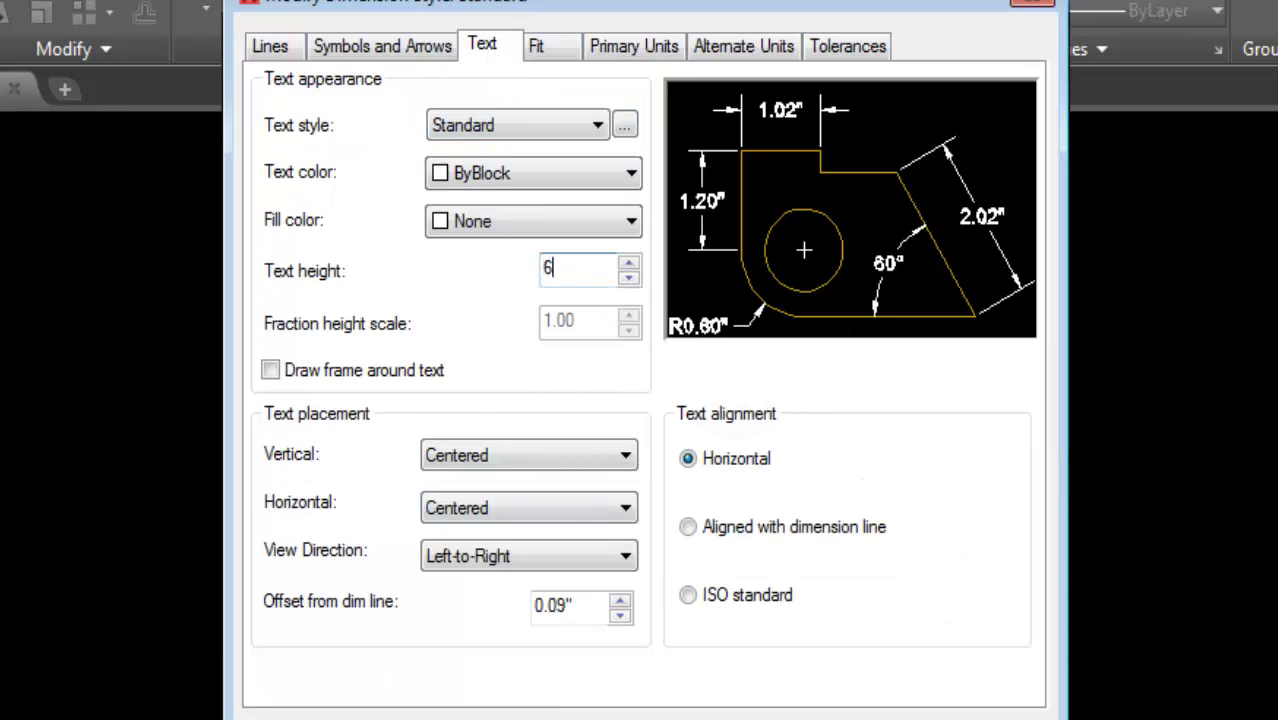
pyautogui.press('Return')
pyautogui.click(953, 224)
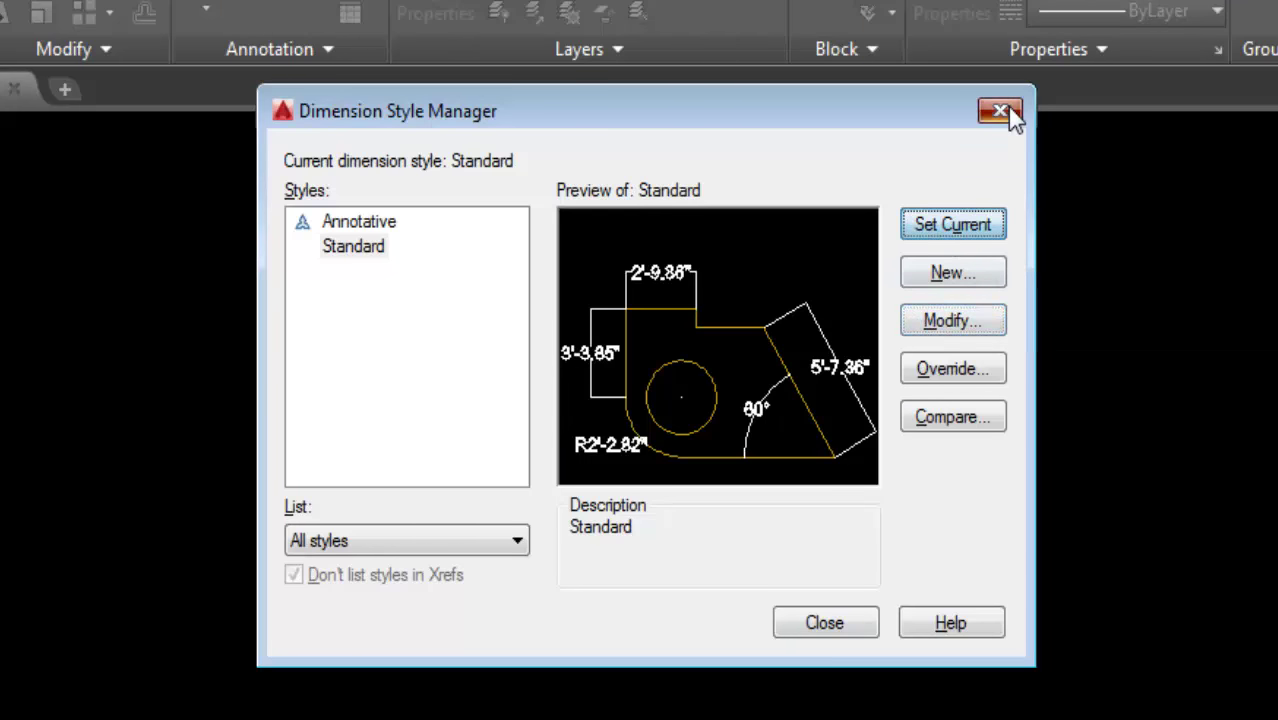
pyautogui.click(1000, 110)
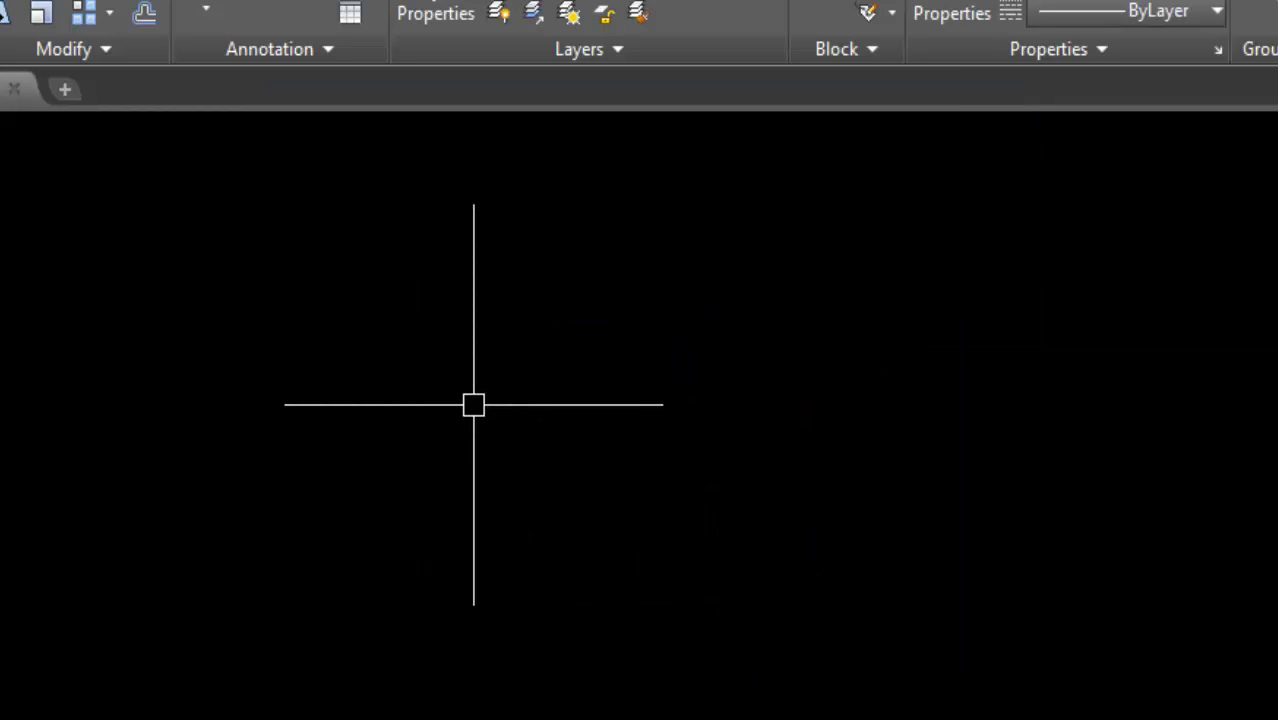
# Draw a rectangle 50 long by 35 wide as the setback boundary
pyautogui.write('re')
pyautogui.press('Return')
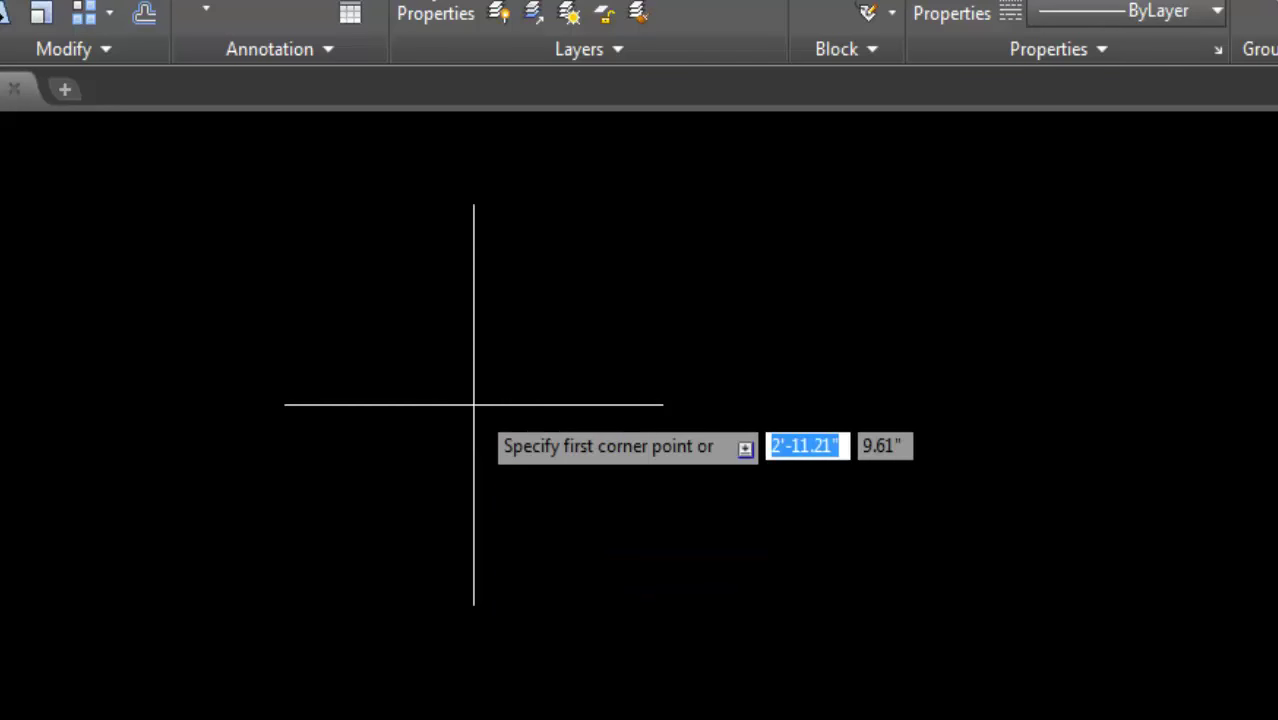
pyautogui.click(320, 253)
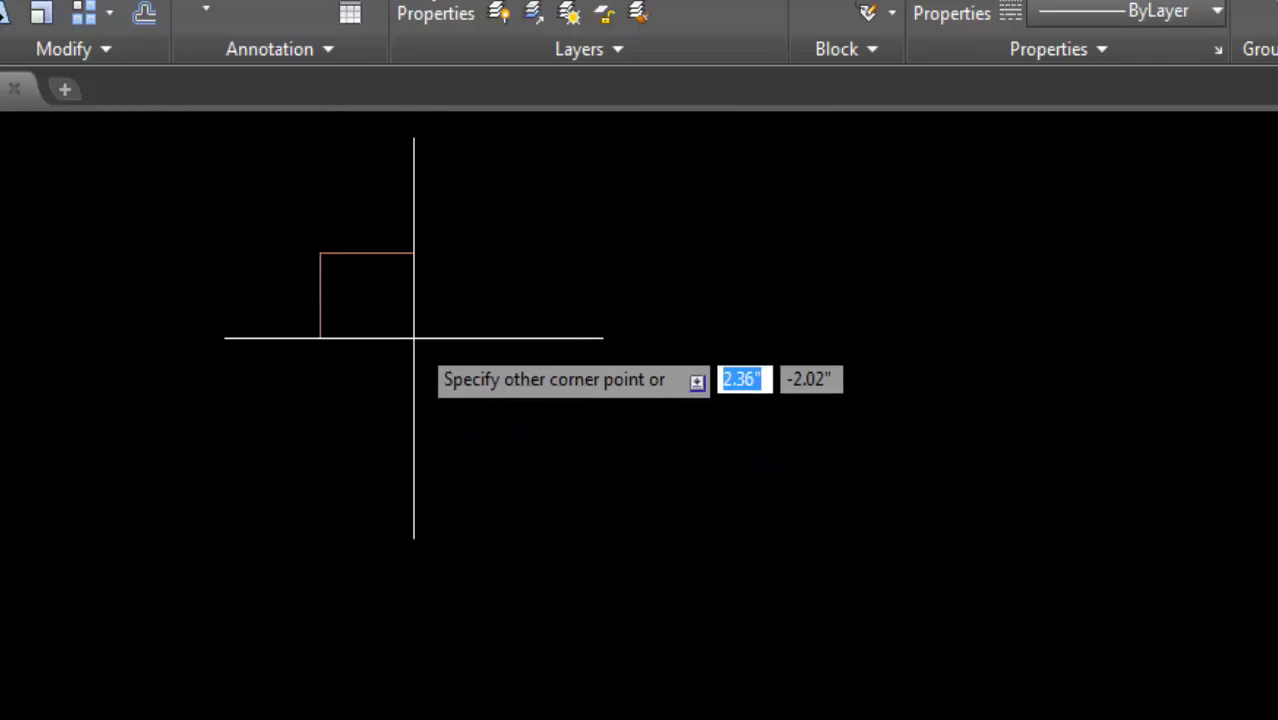
pyautogui.rightClick(569, 453)
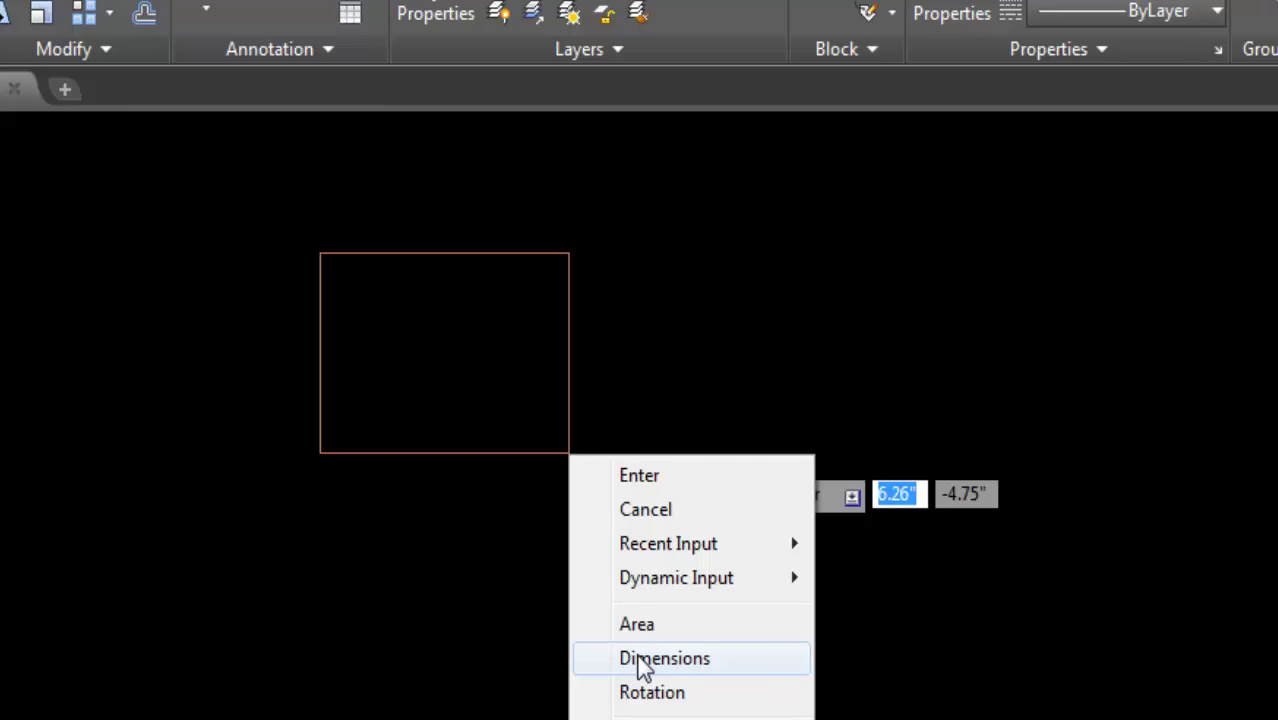
pyautogui.click(638, 658)
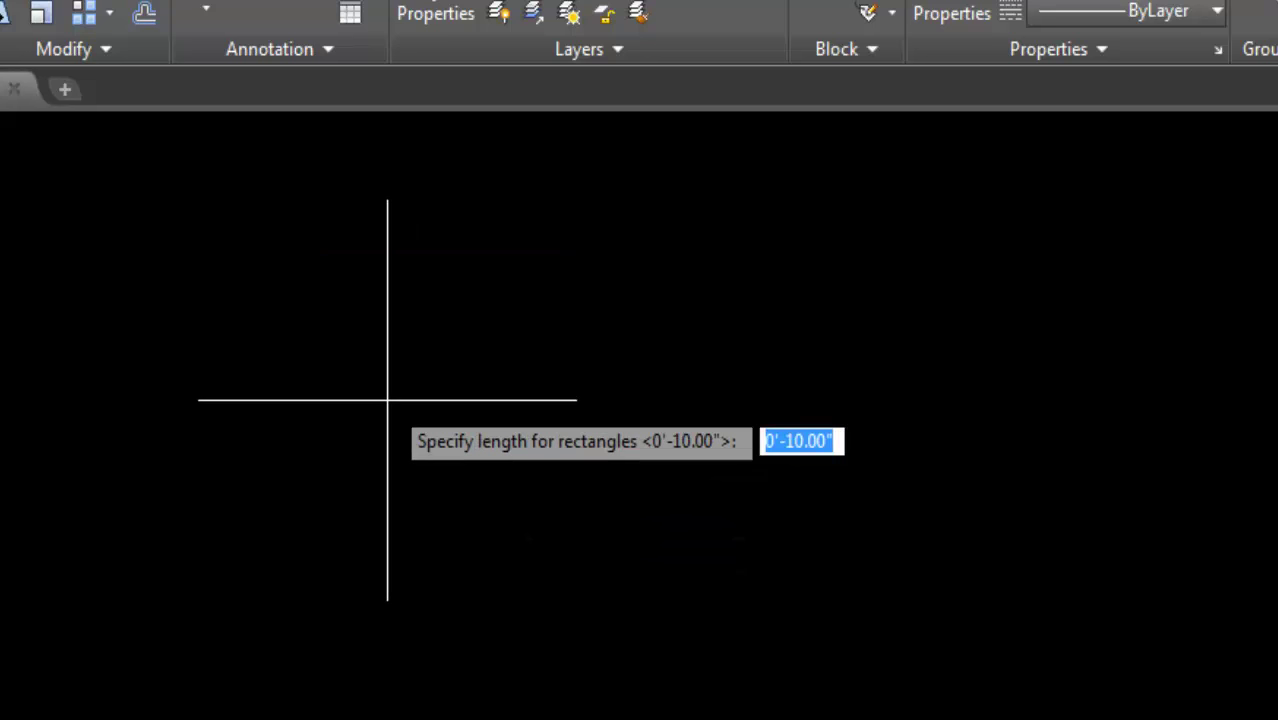
pyautogui.write('50')
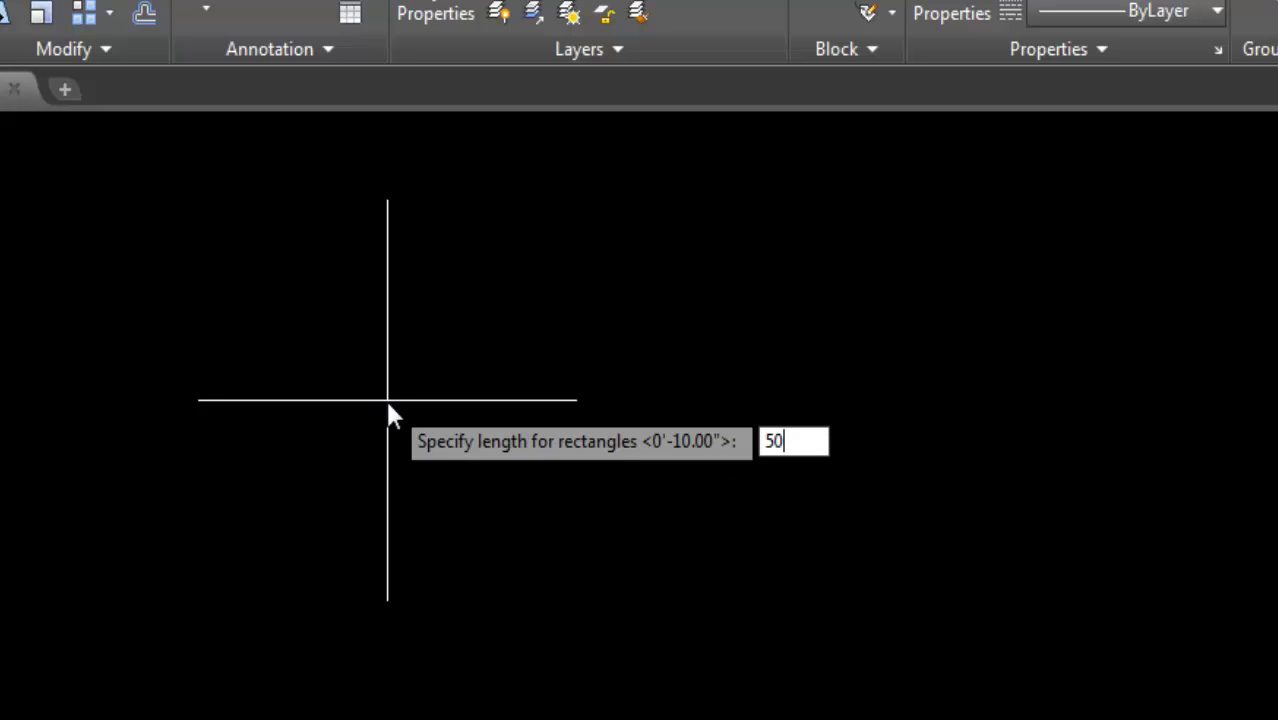
pyautogui.press('Return')
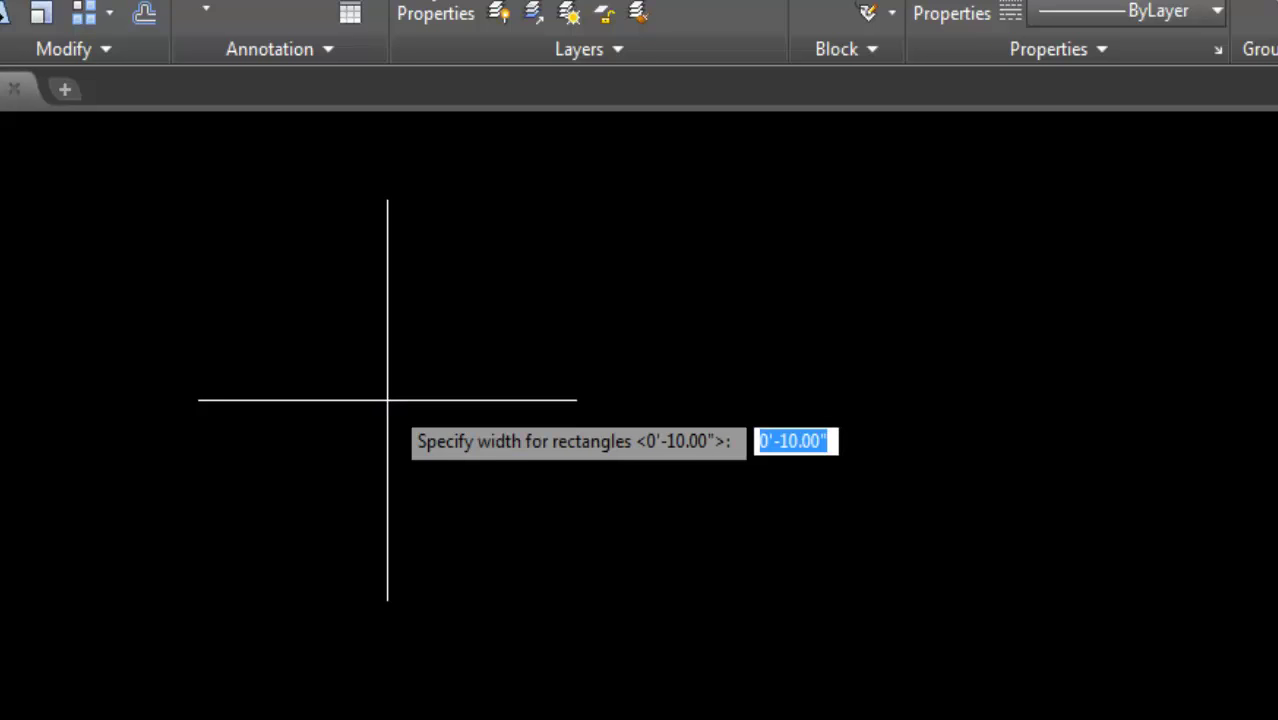
pyautogui.write('35')
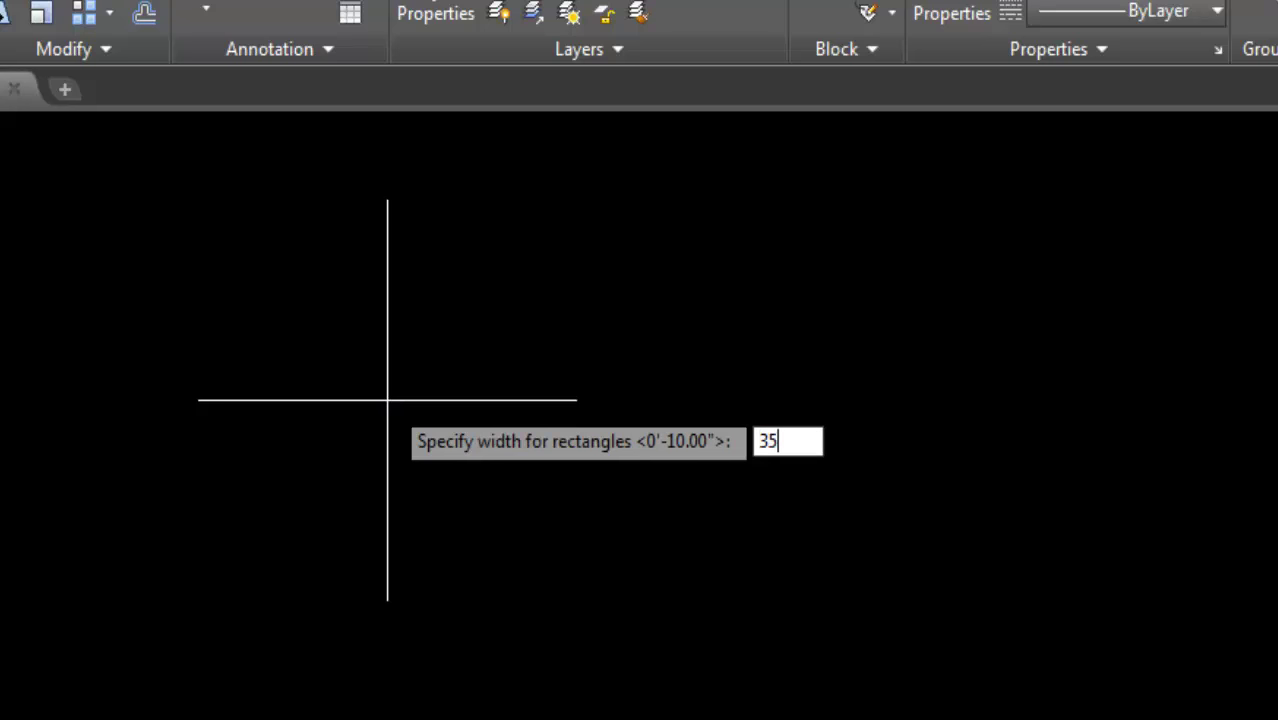
pyautogui.press('Return')
pyautogui.click(387, 400)
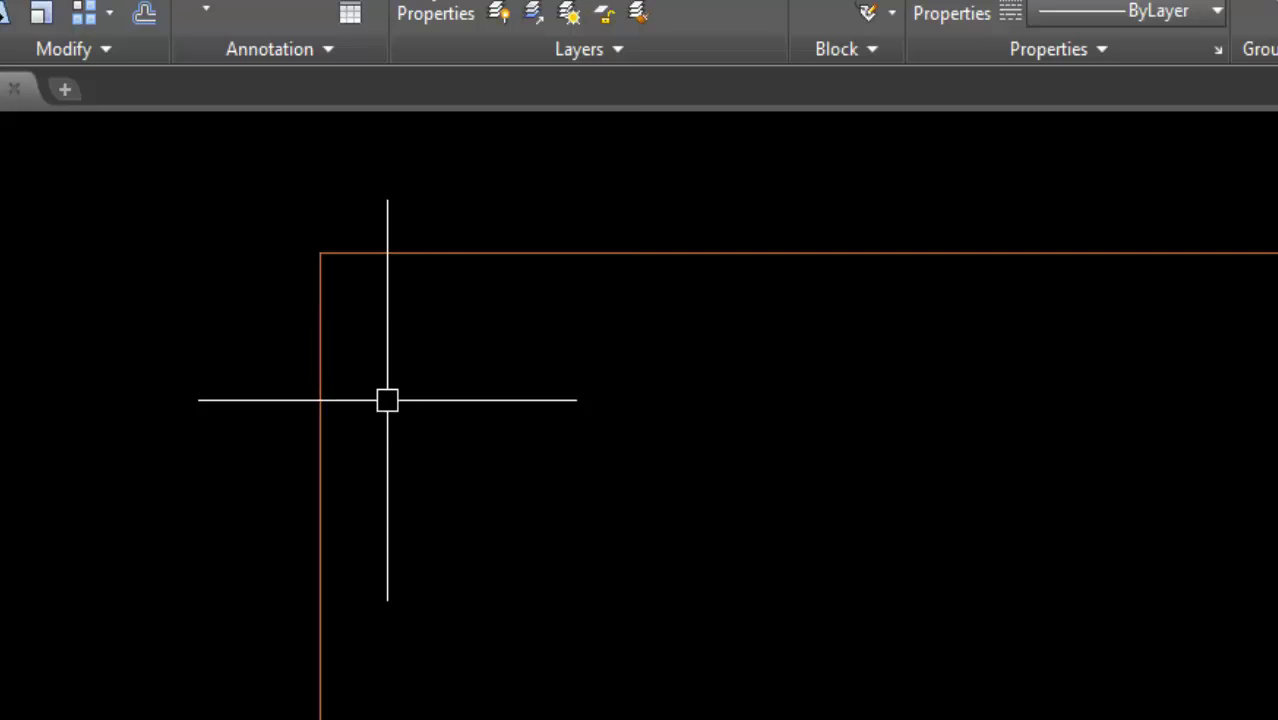
# Zoom to extents so the whole rectangle is in view
pyautogui.write('z')
pyautogui.press('Return')
pyautogui.write('e')
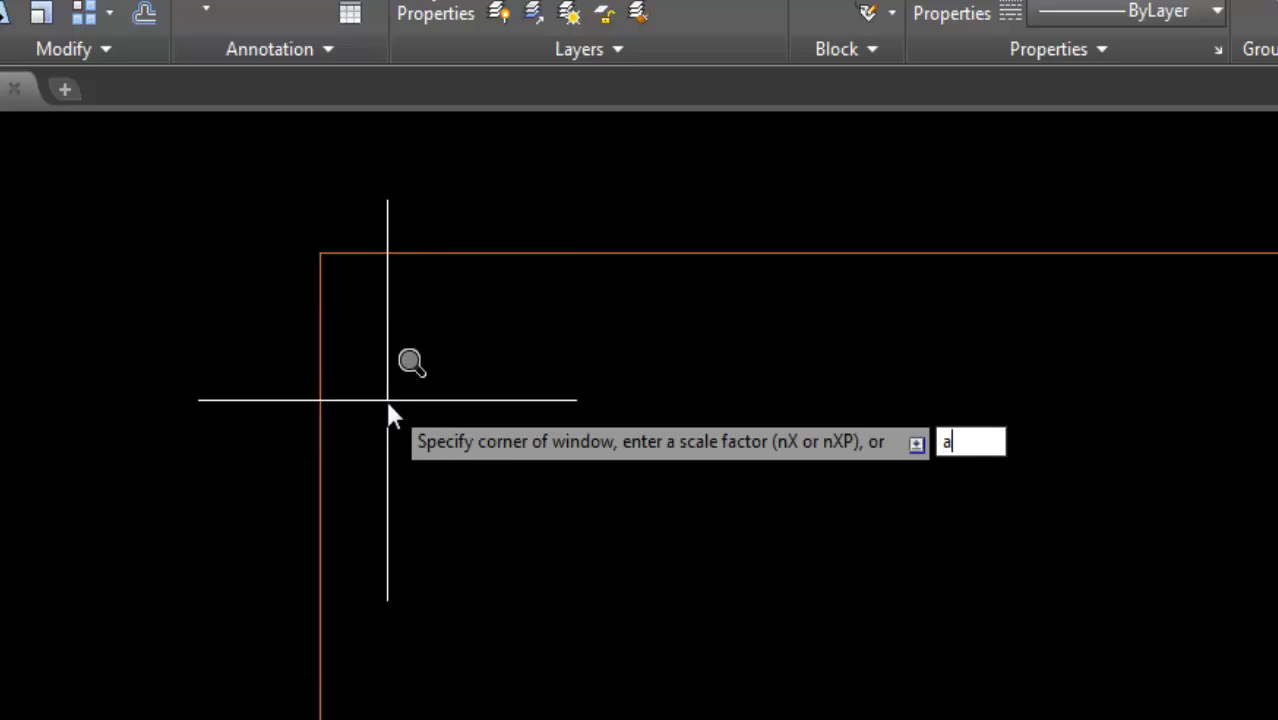
pyautogui.press('Return')
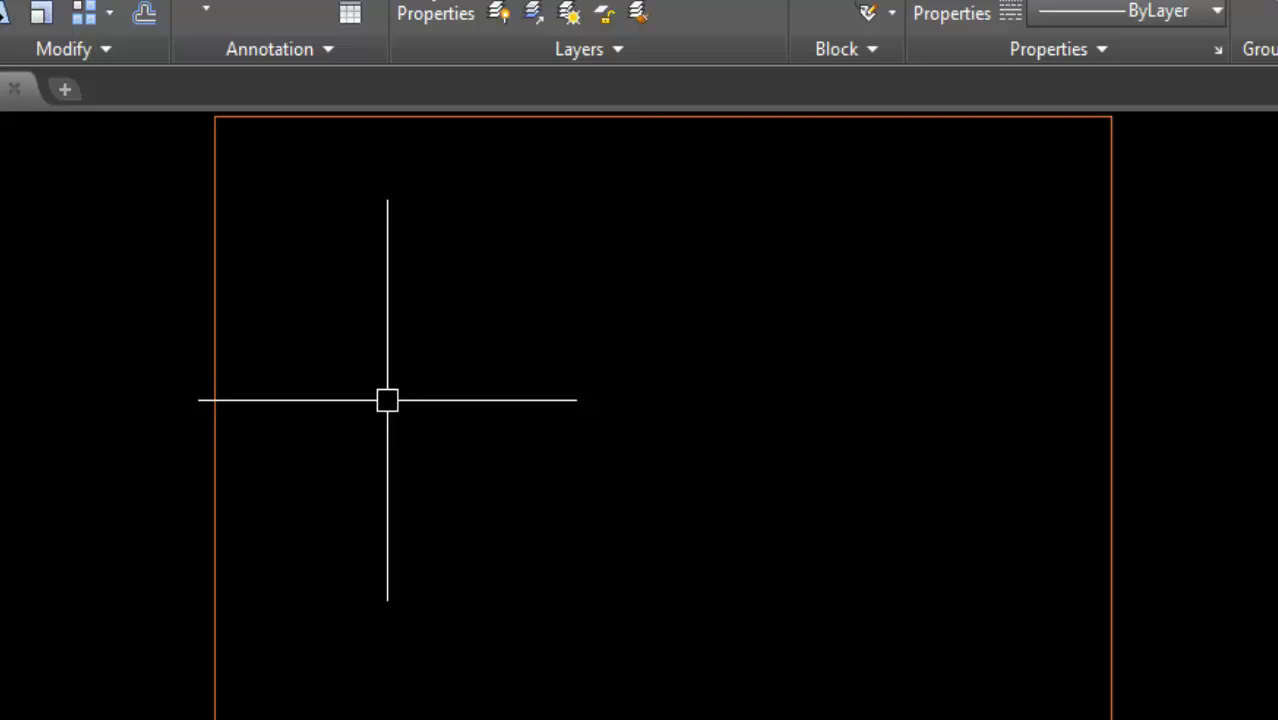
pyautogui.scroll(-2, 387, 400)
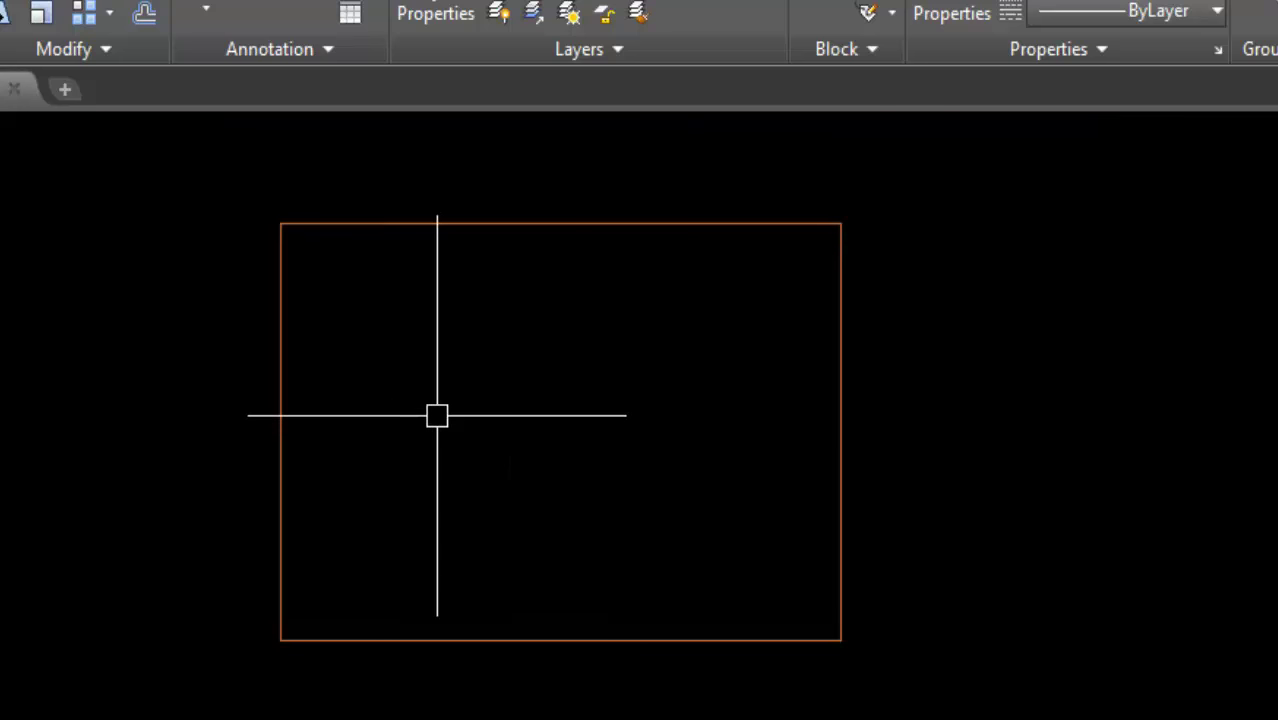
pyautogui.write('ex')
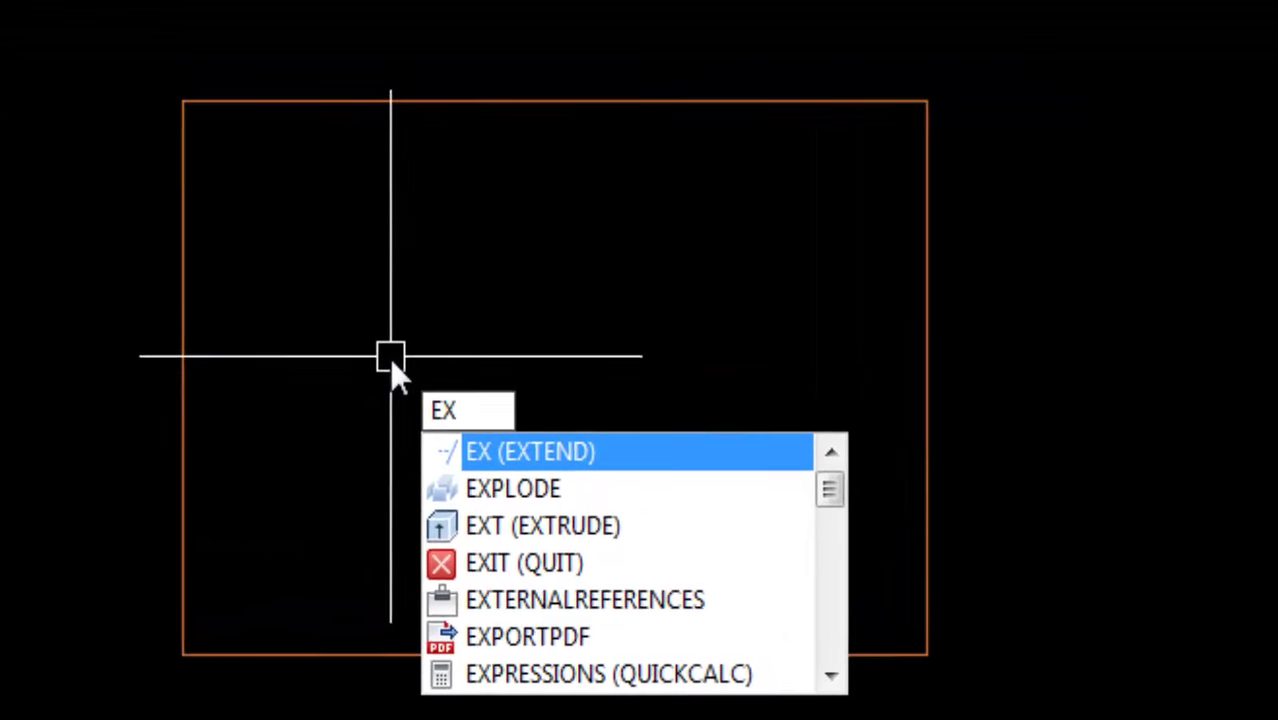
# Explode the setback rectangle into separate lines
pyautogui.press('Down')
pyautogui.press('Return')
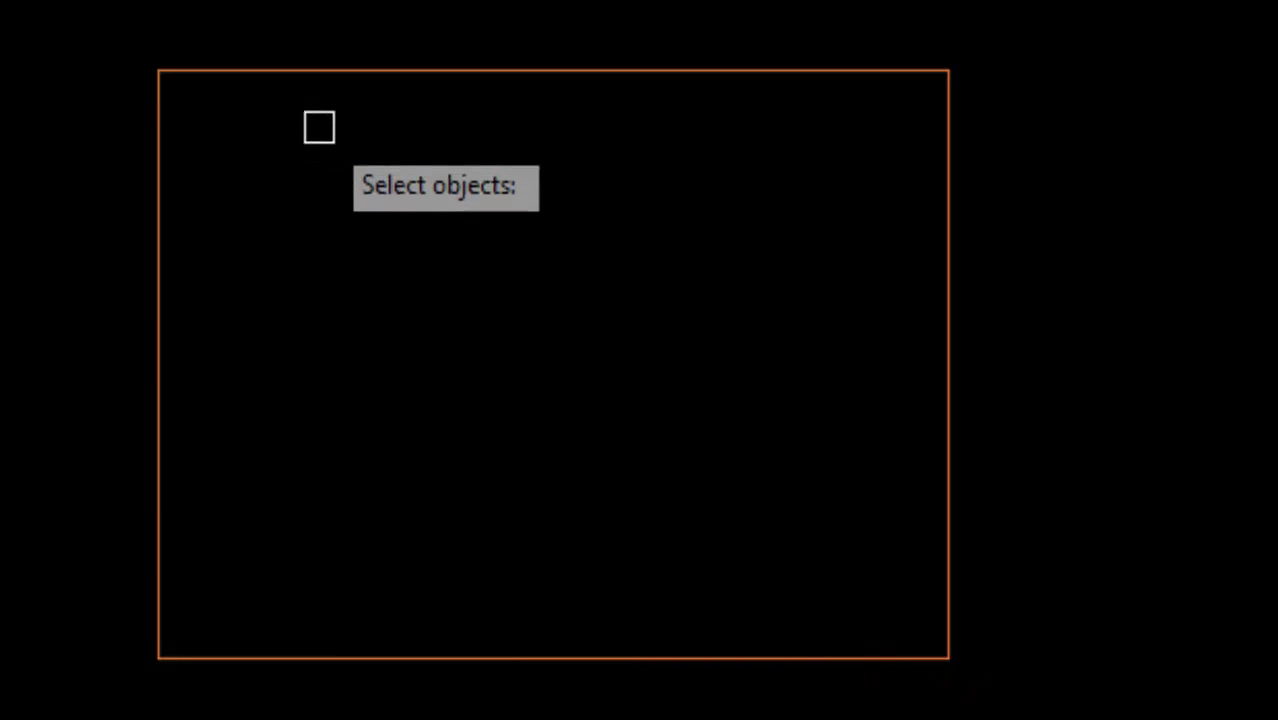
pyautogui.click(311, 70)
pyautogui.press('Return')
# Offset the top and bottom edges 5' inward
pyautogui.write('o')
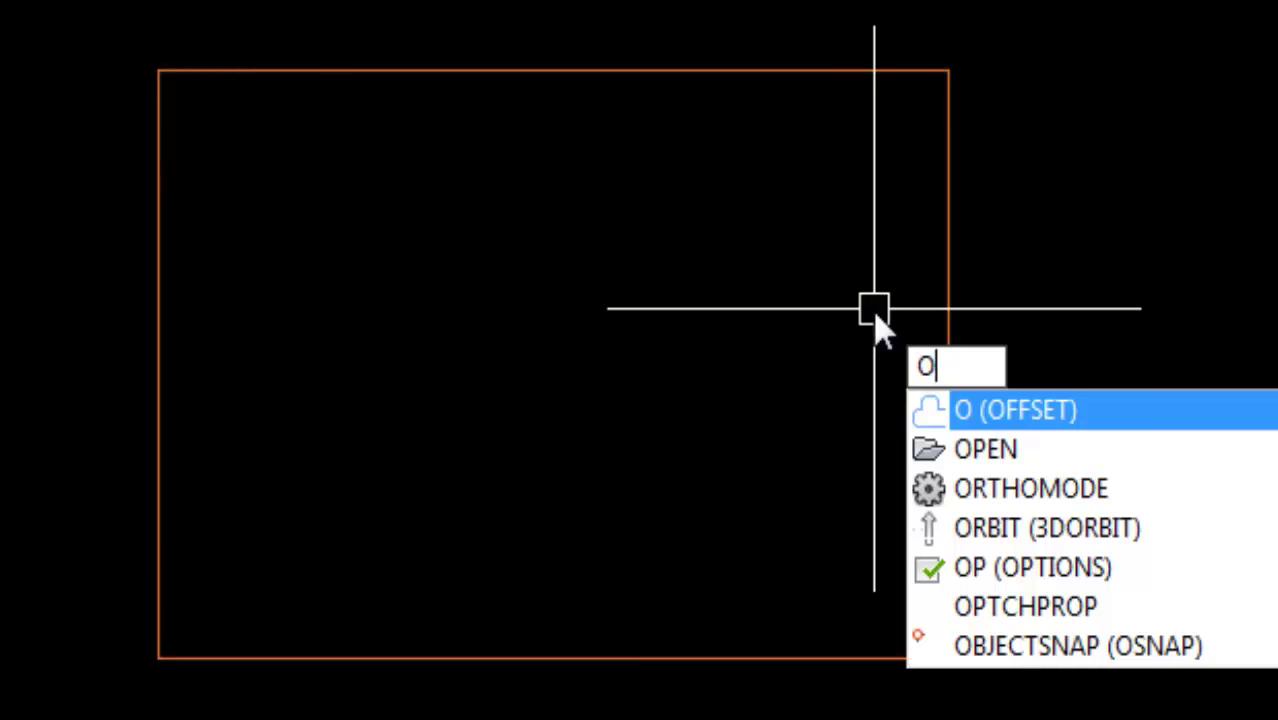
pyautogui.press('Return')
pyautogui.press('Return')
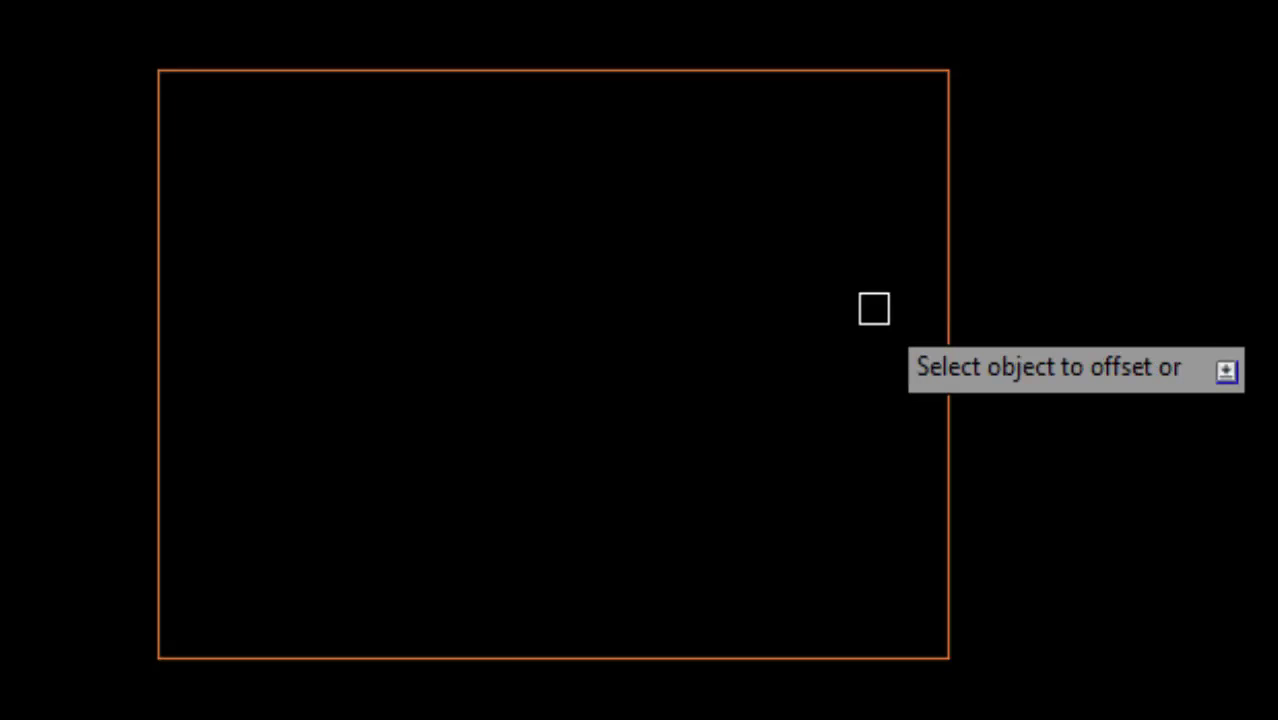
pyautogui.click(602, 656)
pyautogui.click(590, 460)
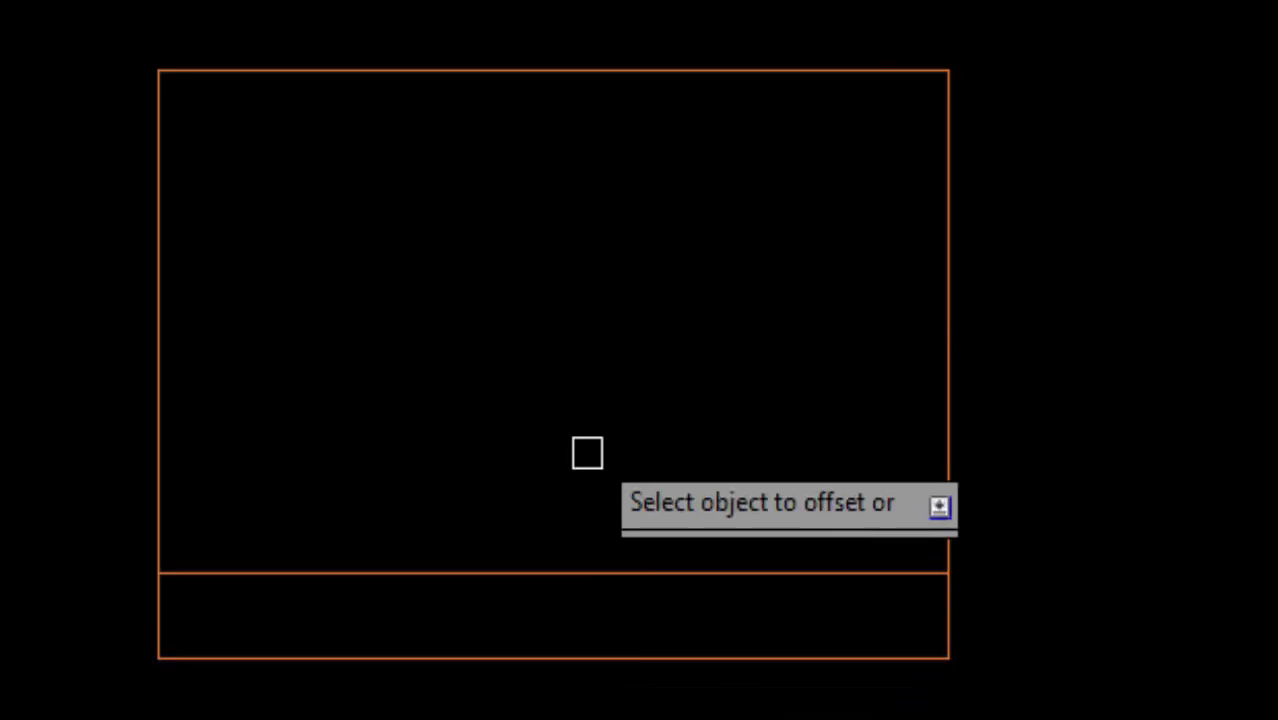
pyautogui.click(597, 84)
pyautogui.click(544, 348)
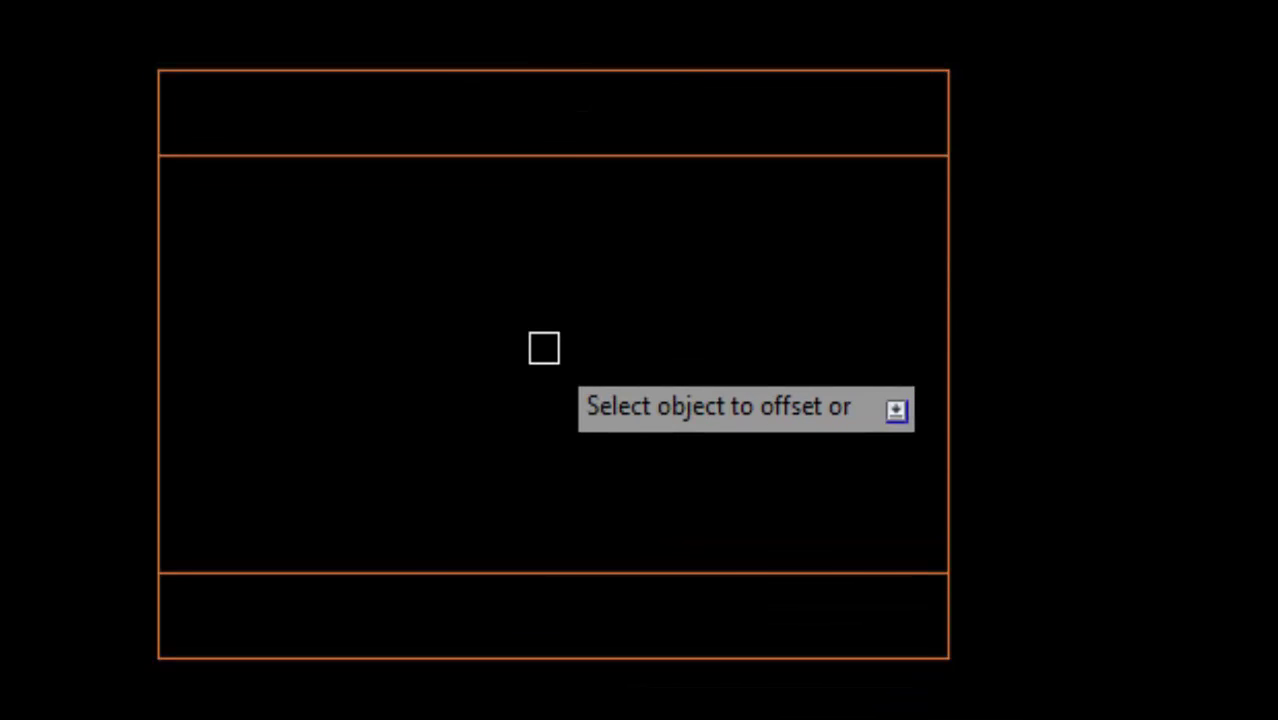
pyautogui.press('Return')
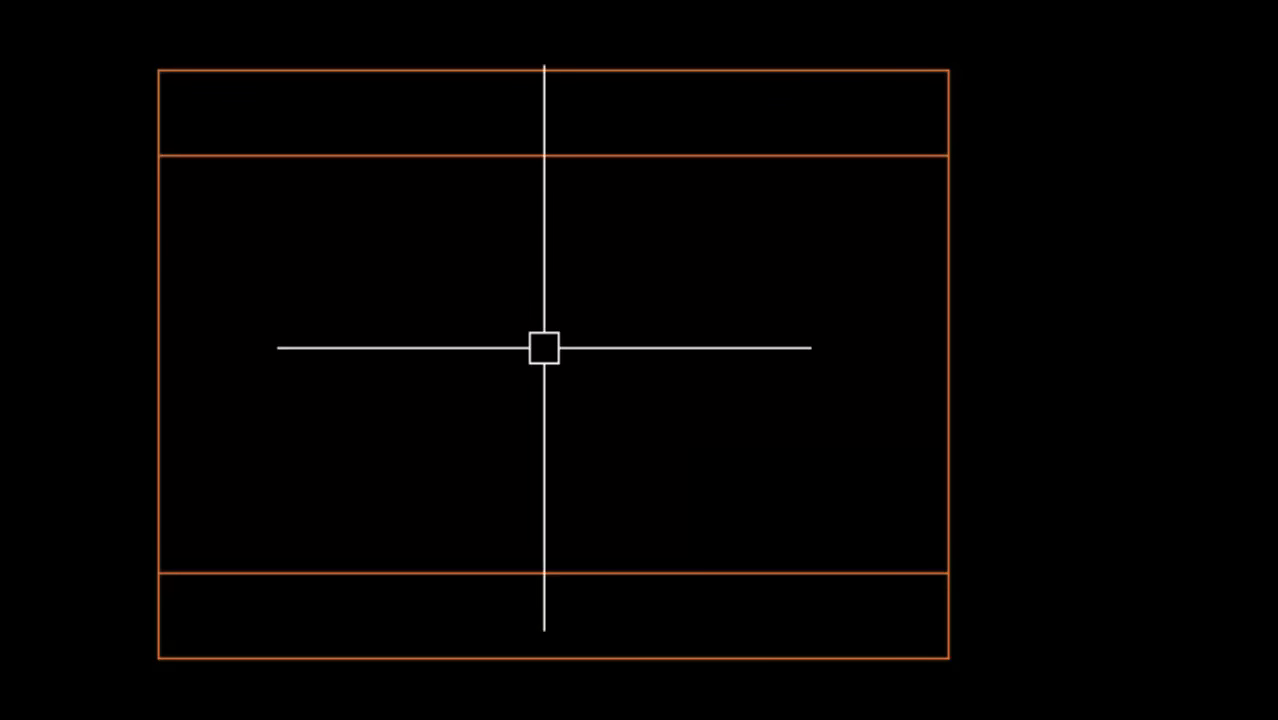
# Offset the left and right edges 4' inward
pyautogui.press('Return')
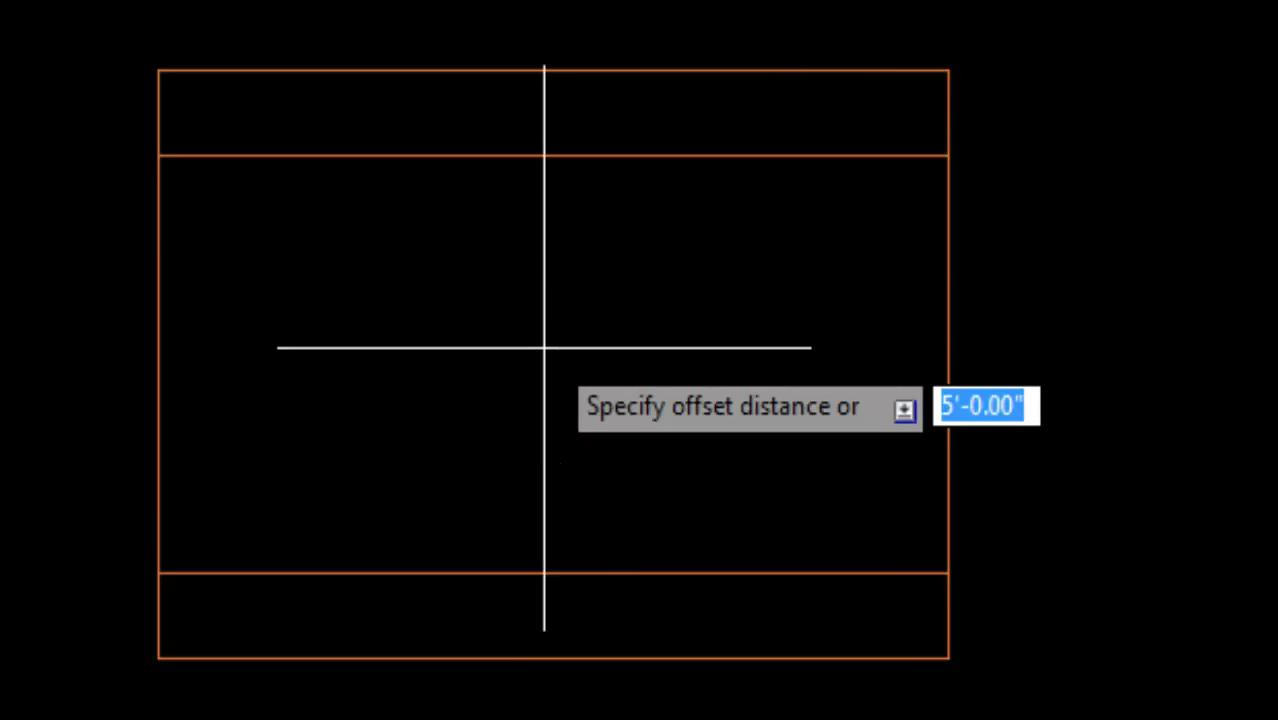
pyautogui.write("4'")
pyautogui.press('Return')
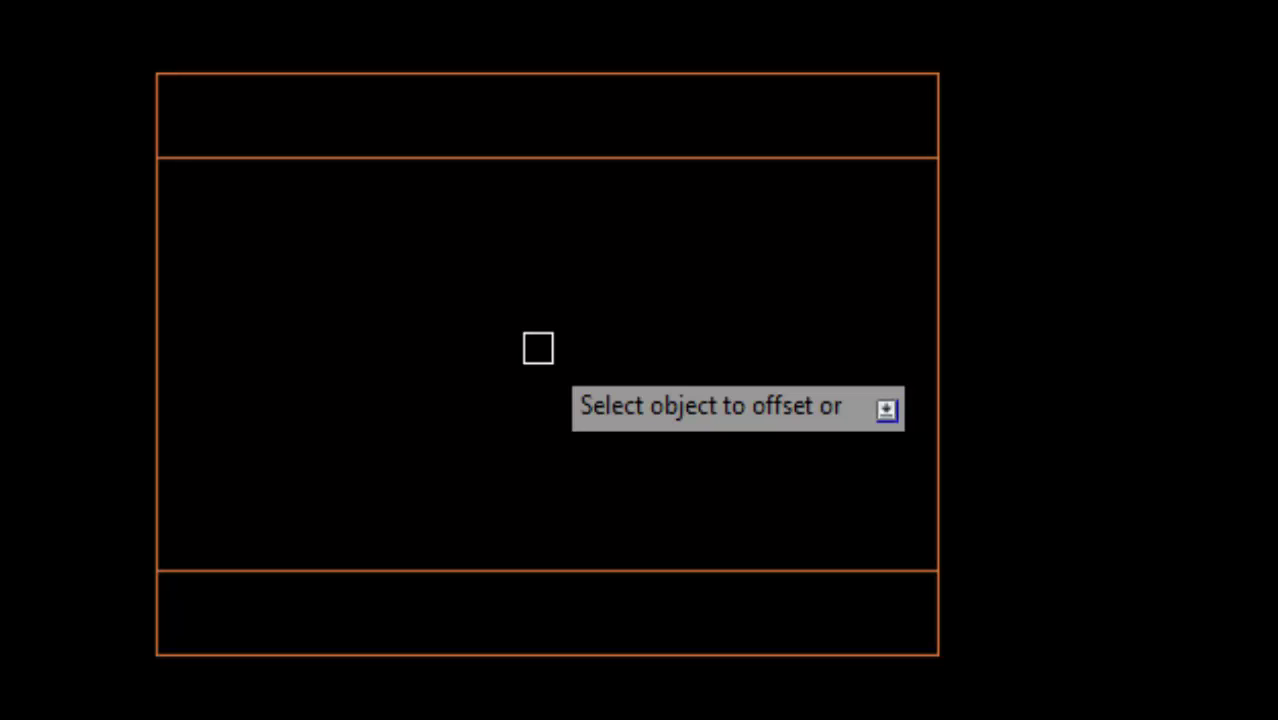
pyautogui.click(157, 295)
pyautogui.click(434, 362)
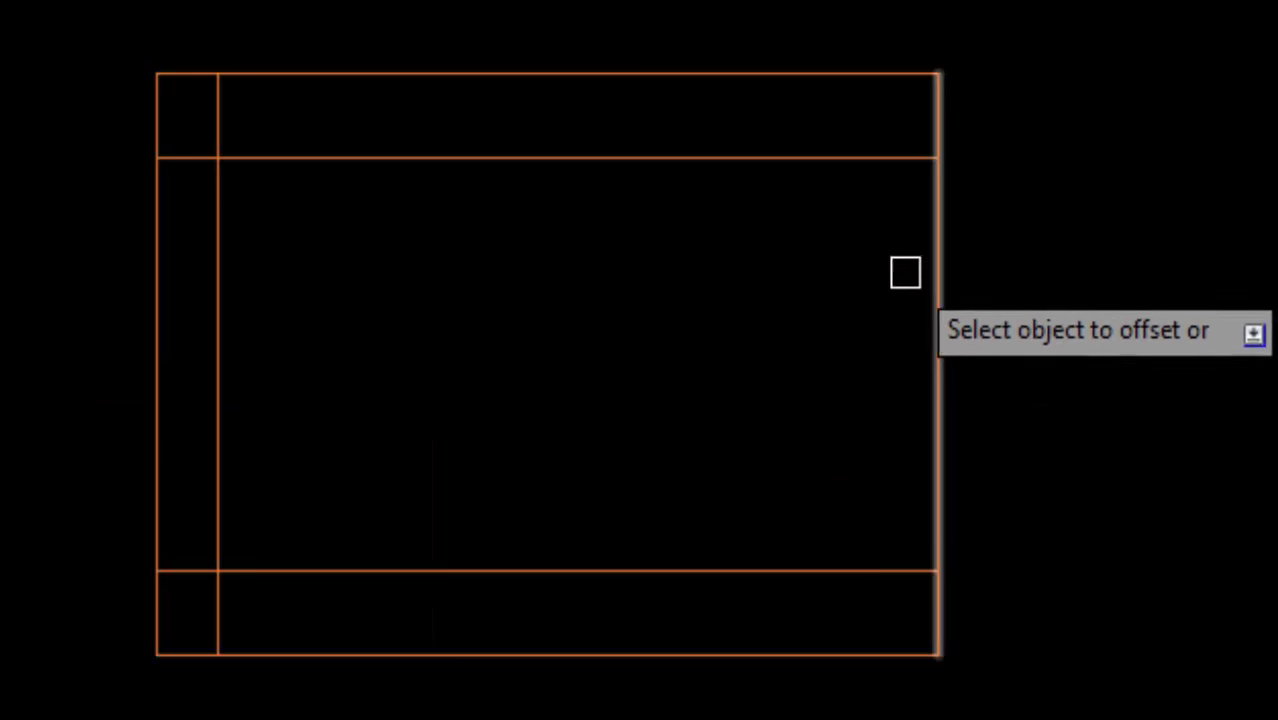
pyautogui.click(936, 286)
pyautogui.click(620, 298)
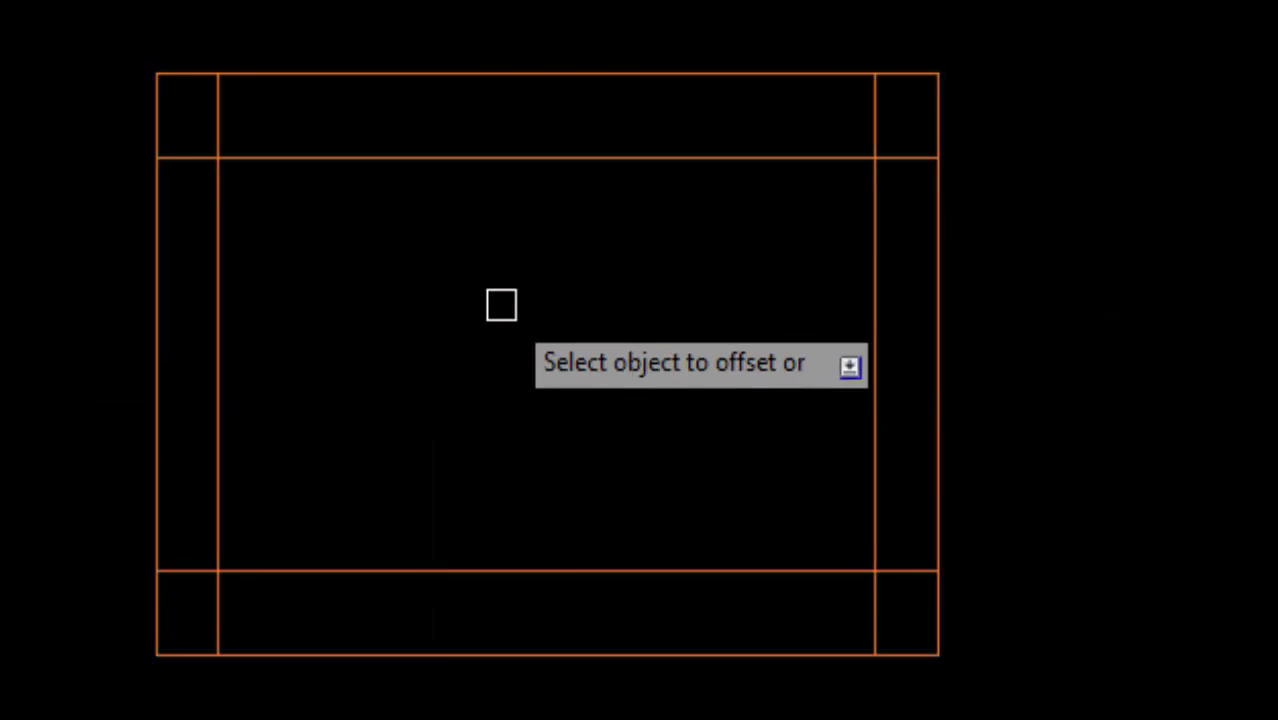
pyautogui.press('Escape')
# Trim the overhanging inner line ends at the two top corners
pyautogui.write('t')
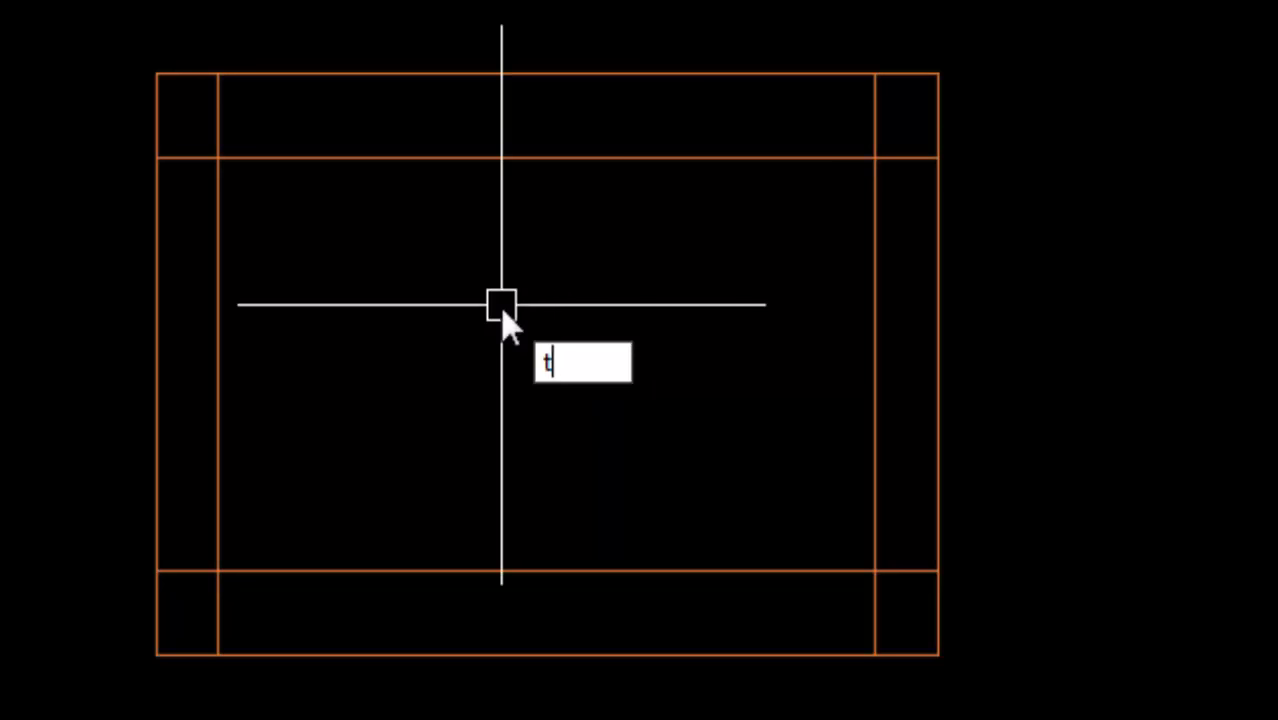
pyautogui.write('r')
pyautogui.press('Return')
pyautogui.press('Return')
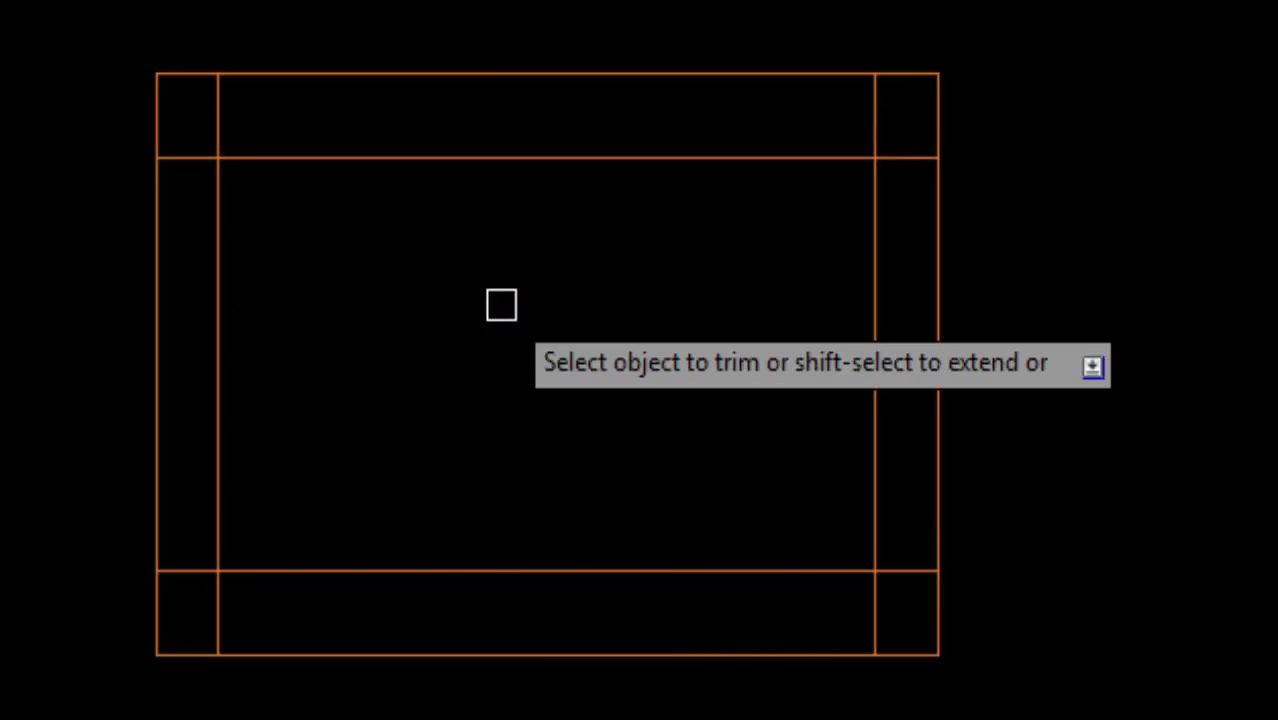
pyautogui.click(194, 157)
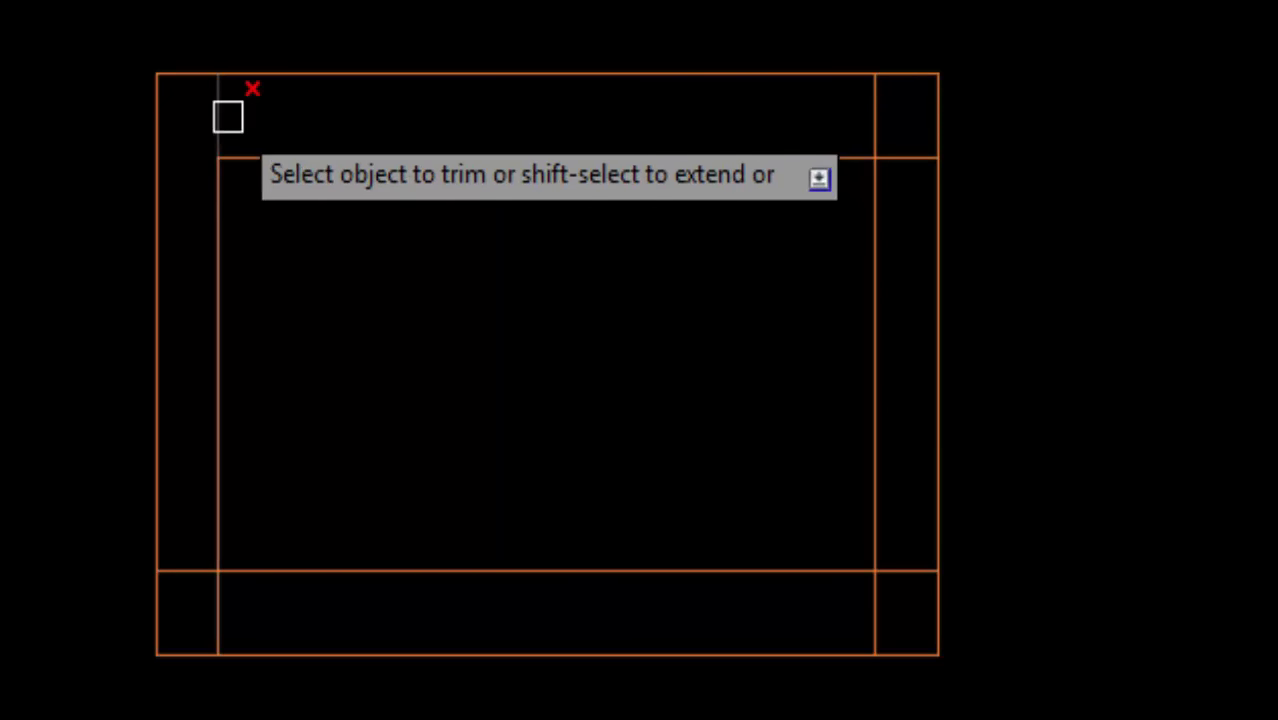
pyautogui.click(226, 112)
pyautogui.click(884, 112)
pyautogui.click(898, 158)
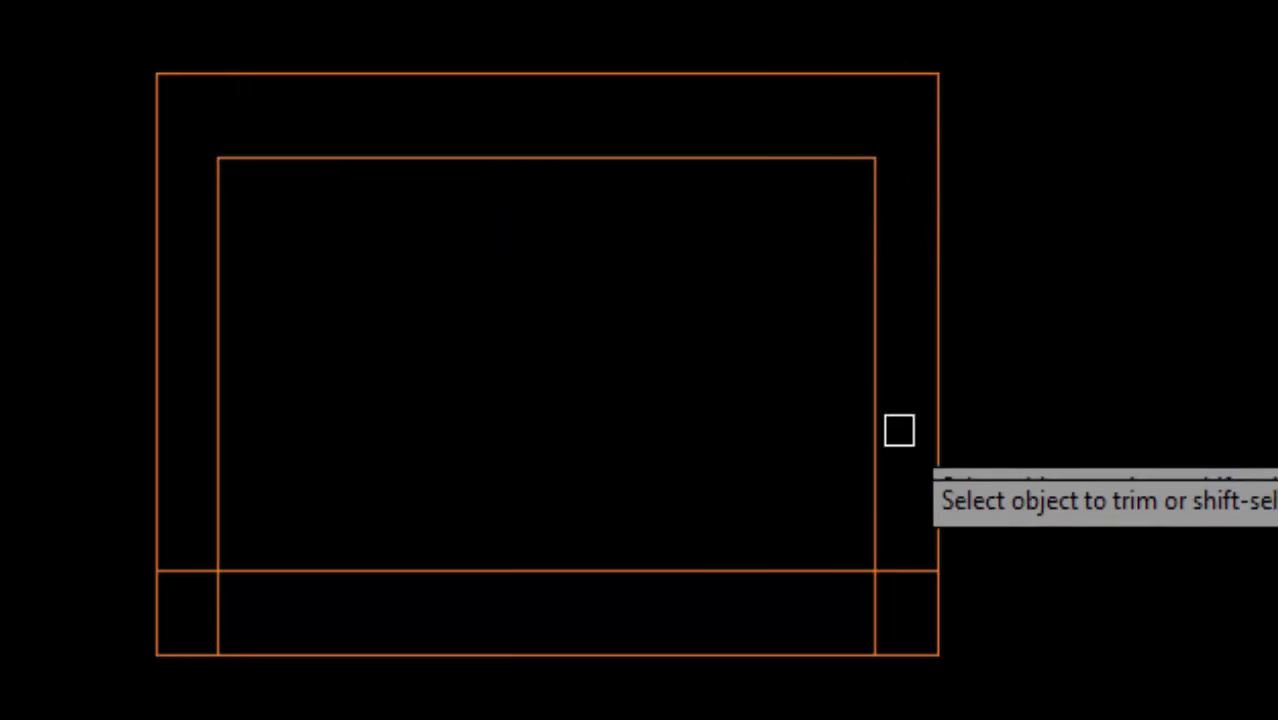
# Trim the overhanging inner line ends at the two bottom corners
pyautogui.click(907, 558)
pyautogui.click(872, 604)
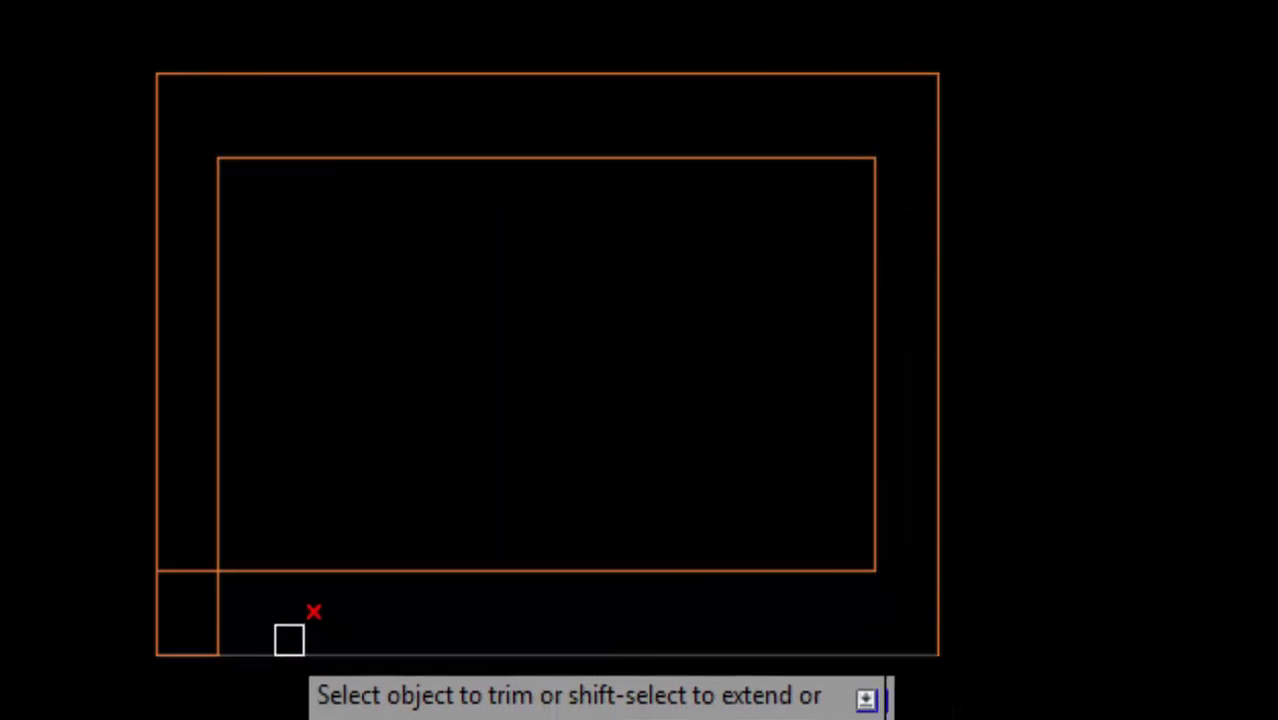
pyautogui.click(210, 614)
pyautogui.click(188, 569)
pyautogui.scroll(4, 866, 566)
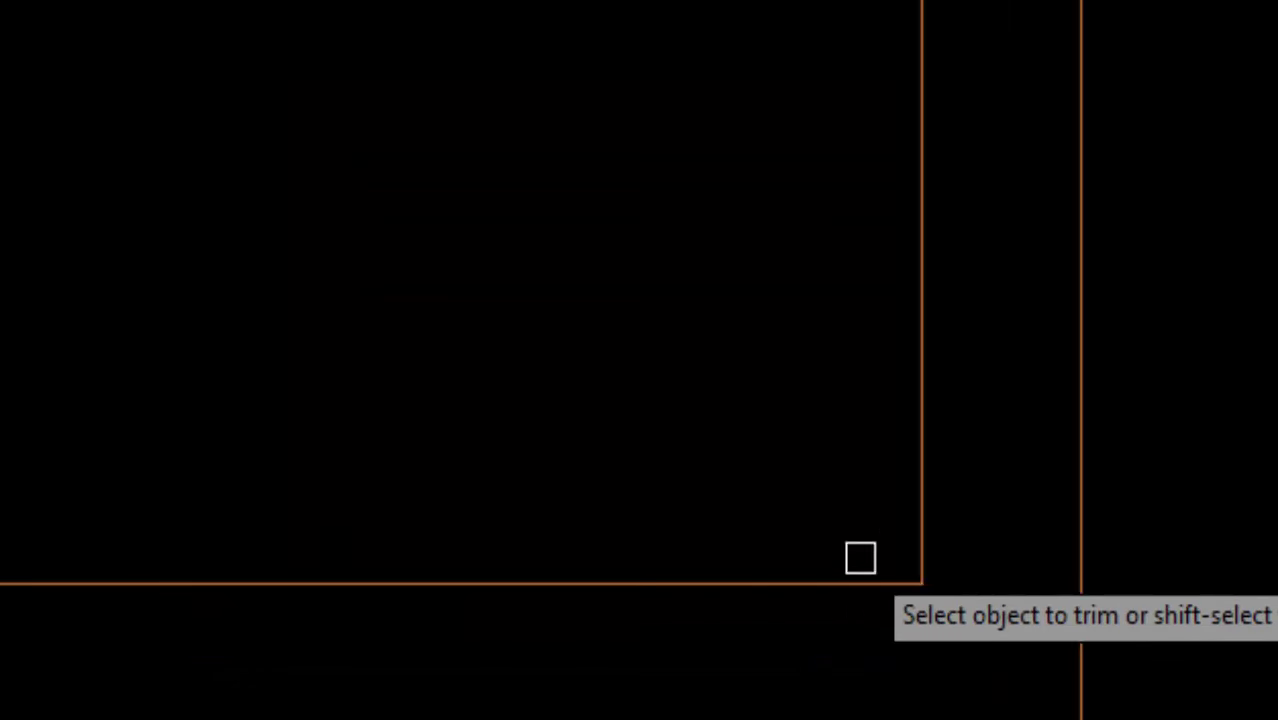
pyautogui.scroll(-2, 699, 476)
pyautogui.moveTo(730, 434); pyautogui.dragTo(744, 571, button='middle')
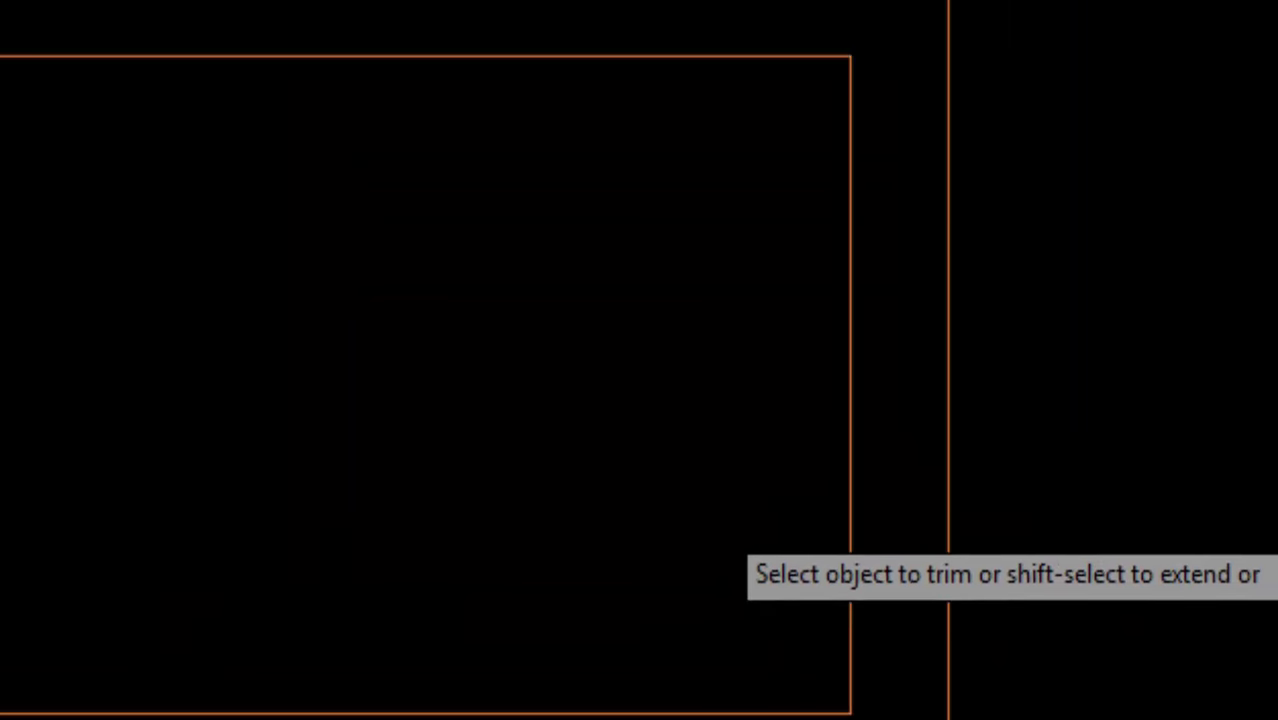
pyautogui.press('Escape')
# Start an offset at distance 11, then cancel it
pyautogui.write('o')
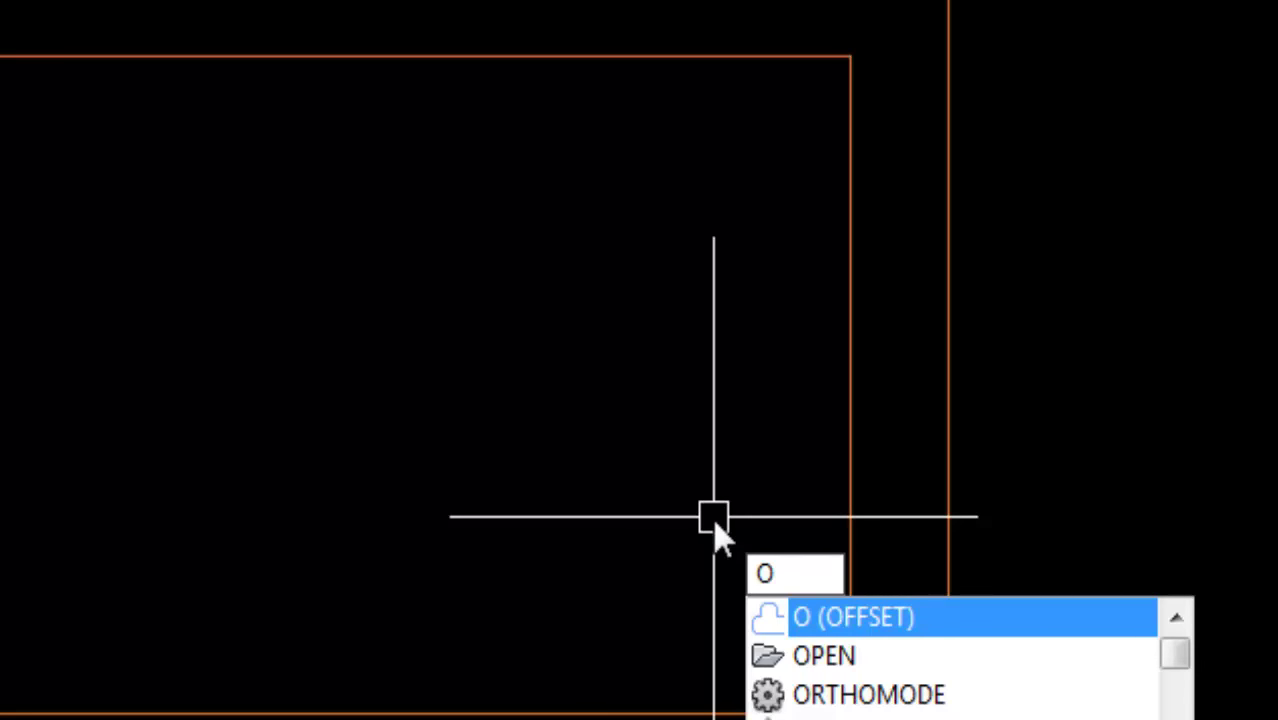
pyautogui.press('Return')
pyautogui.write('11')
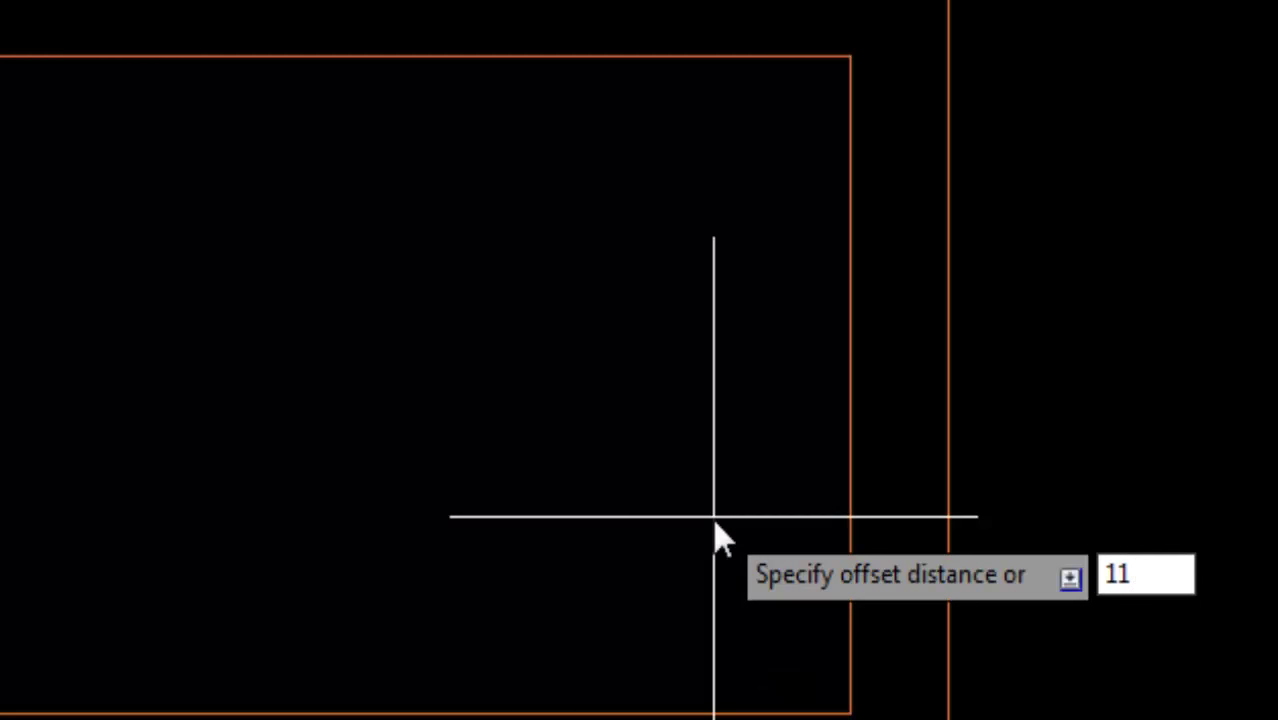
pyautogui.press('Return')
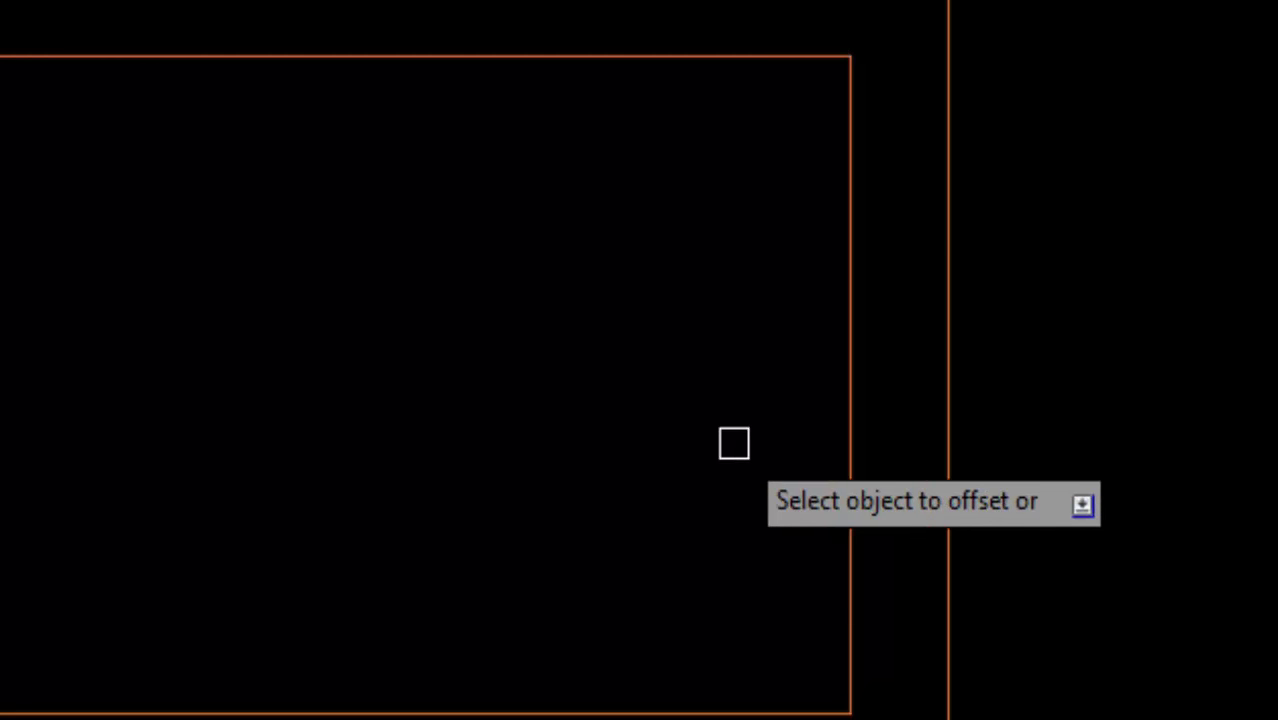
pyautogui.press('Escape')
# Offset the right, top, left and bottom edges of the inner rectangle 5 inward
pyautogui.write('o')
pyautogui.press('Return')
pyautogui.write('5')
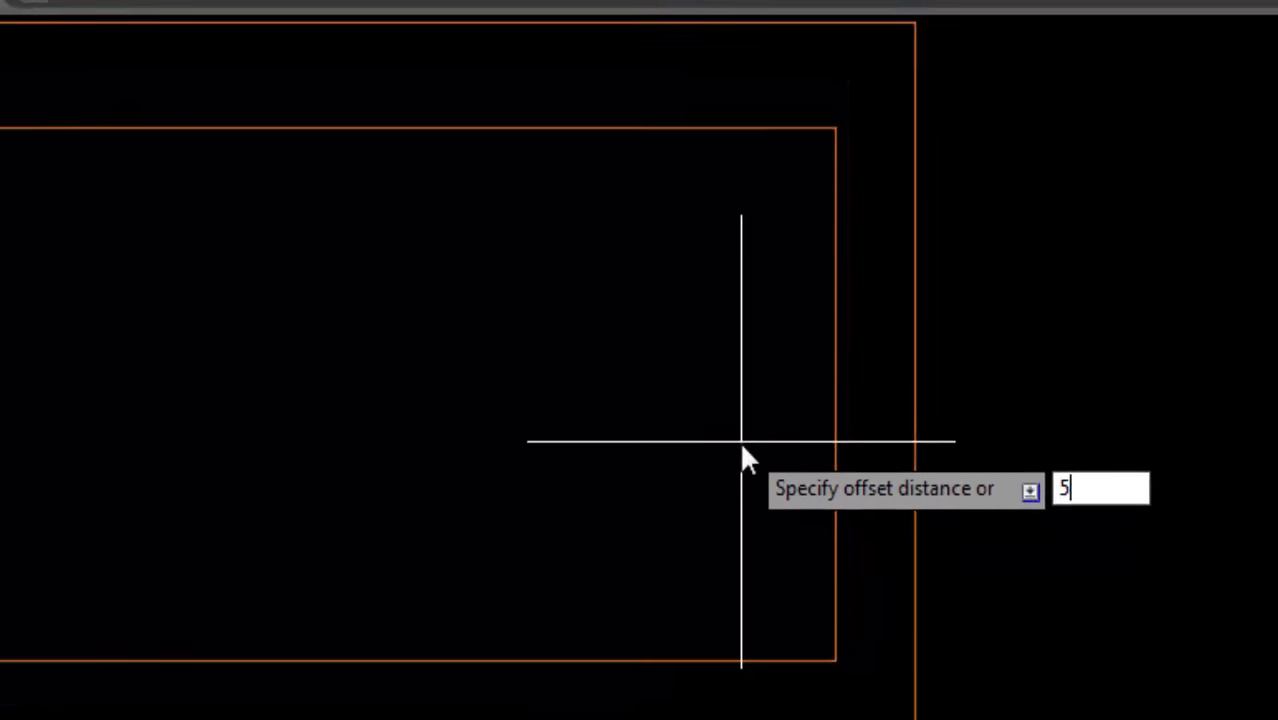
pyautogui.press('Return')
pyautogui.click(827, 460)
pyautogui.click(600, 370)
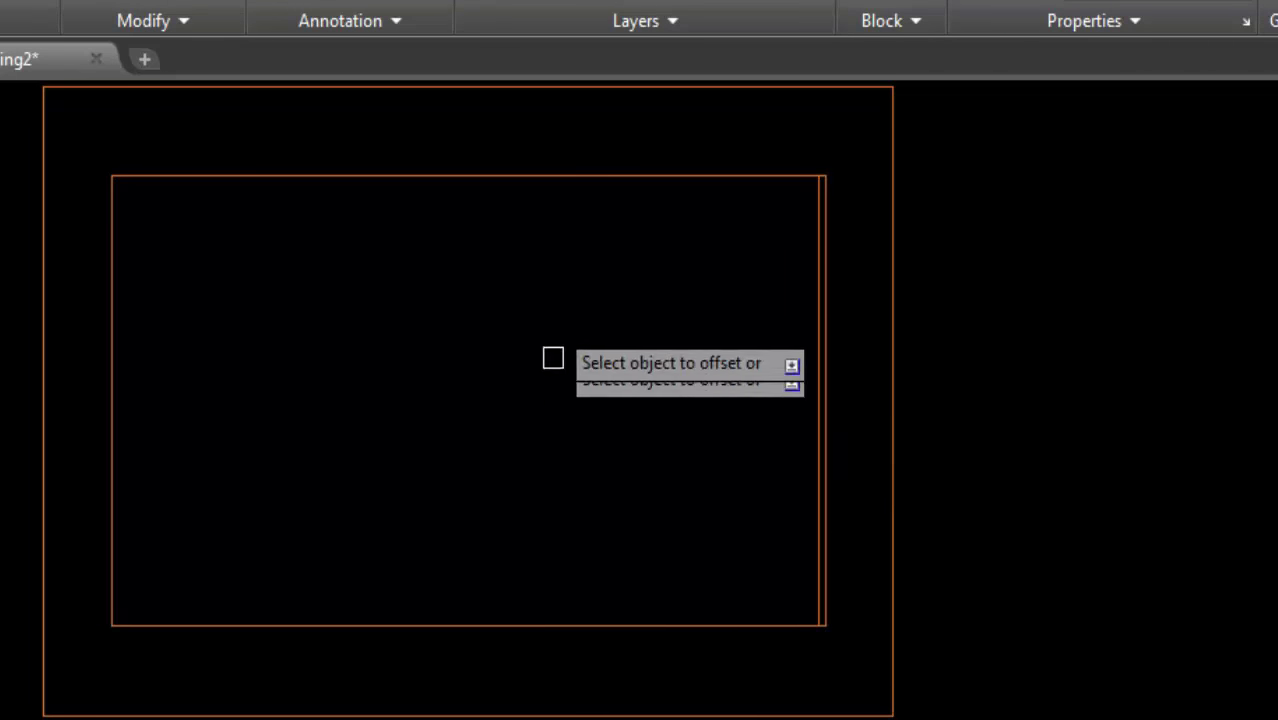
pyautogui.click(630, 176)
pyautogui.click(300, 340)
pyautogui.click(112, 274)
pyautogui.click(377, 375)
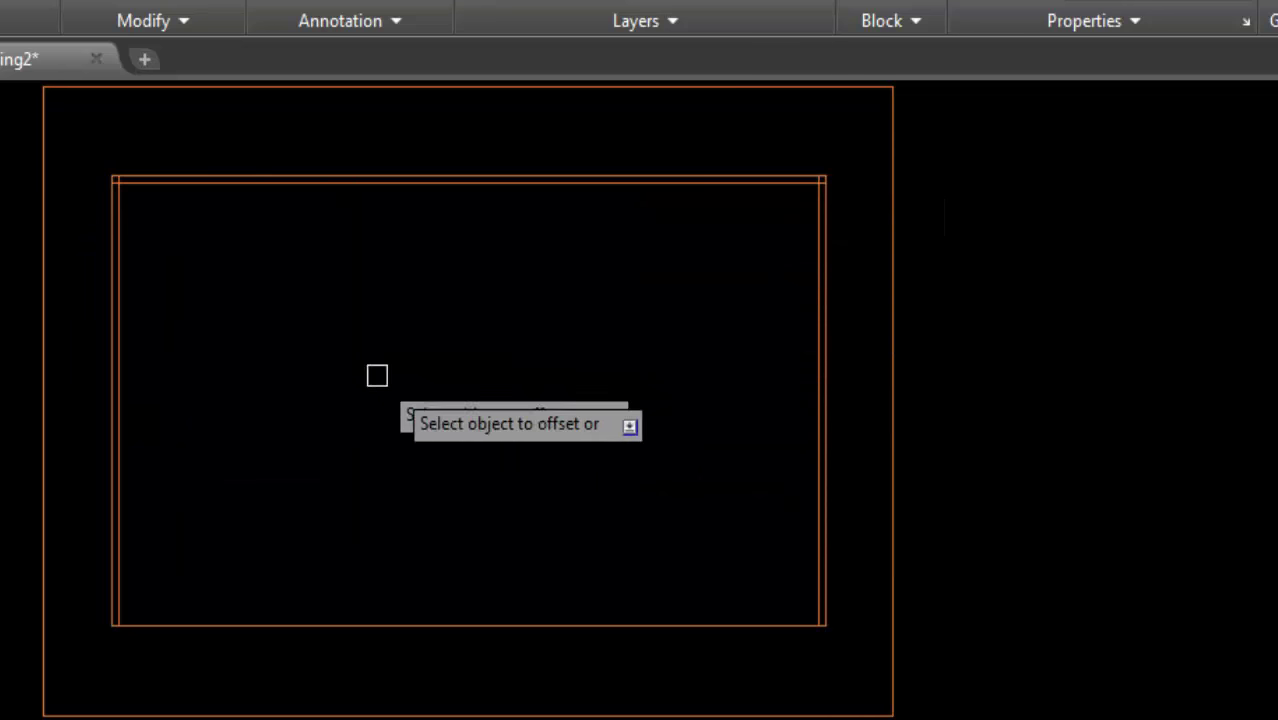
pyautogui.click(548, 625)
pyautogui.click(552, 450)
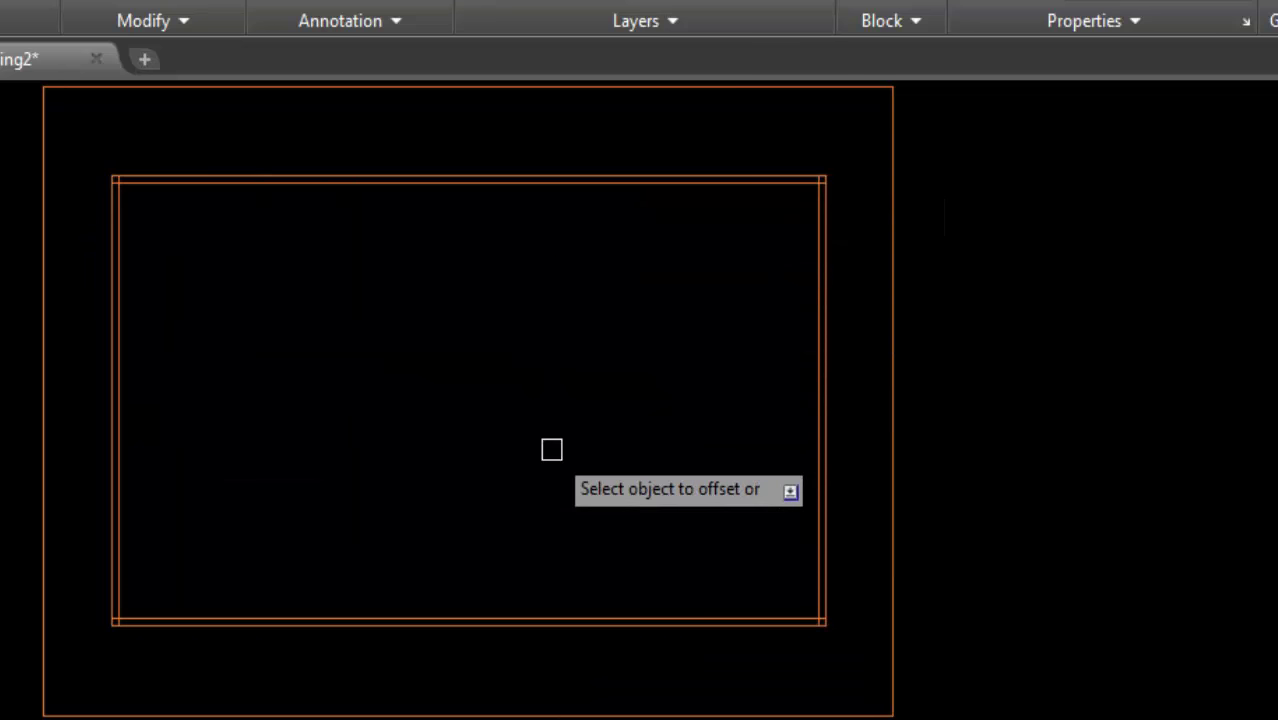
# Offset vertical partition lines 11' to the left of the inner right wall
pyautogui.press('Return')
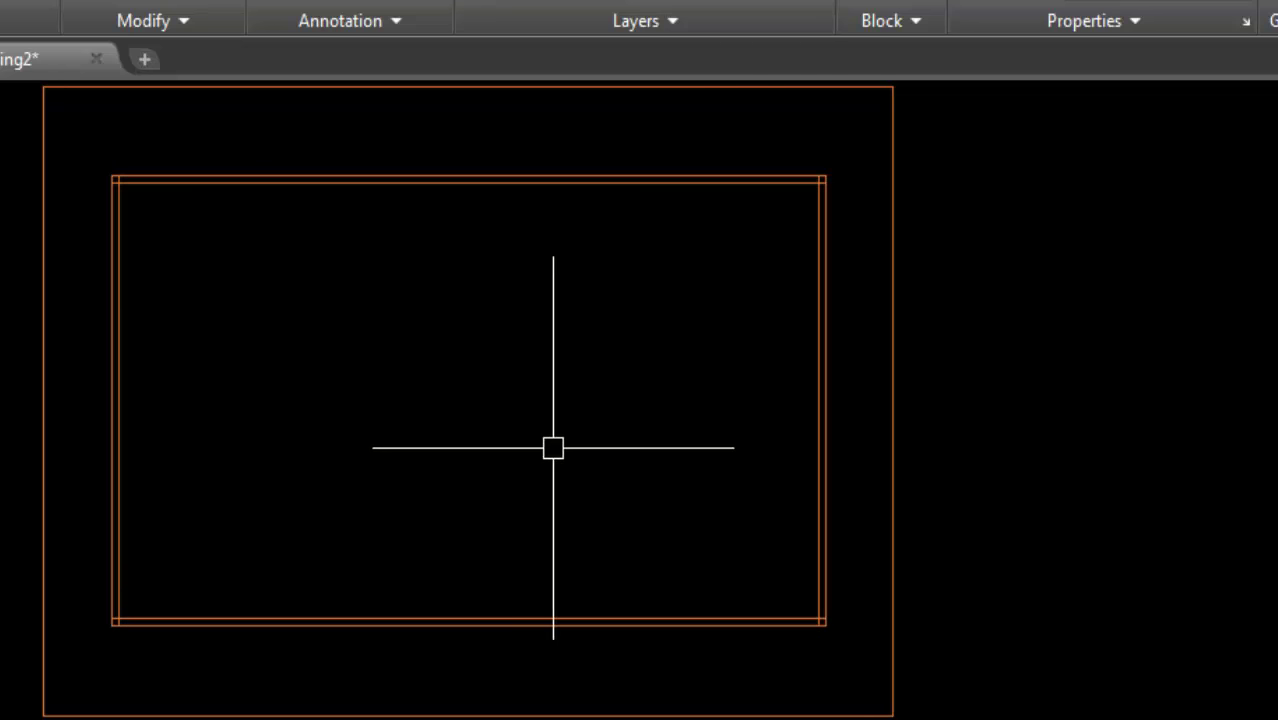
pyautogui.press('Return')
pyautogui.write('11')
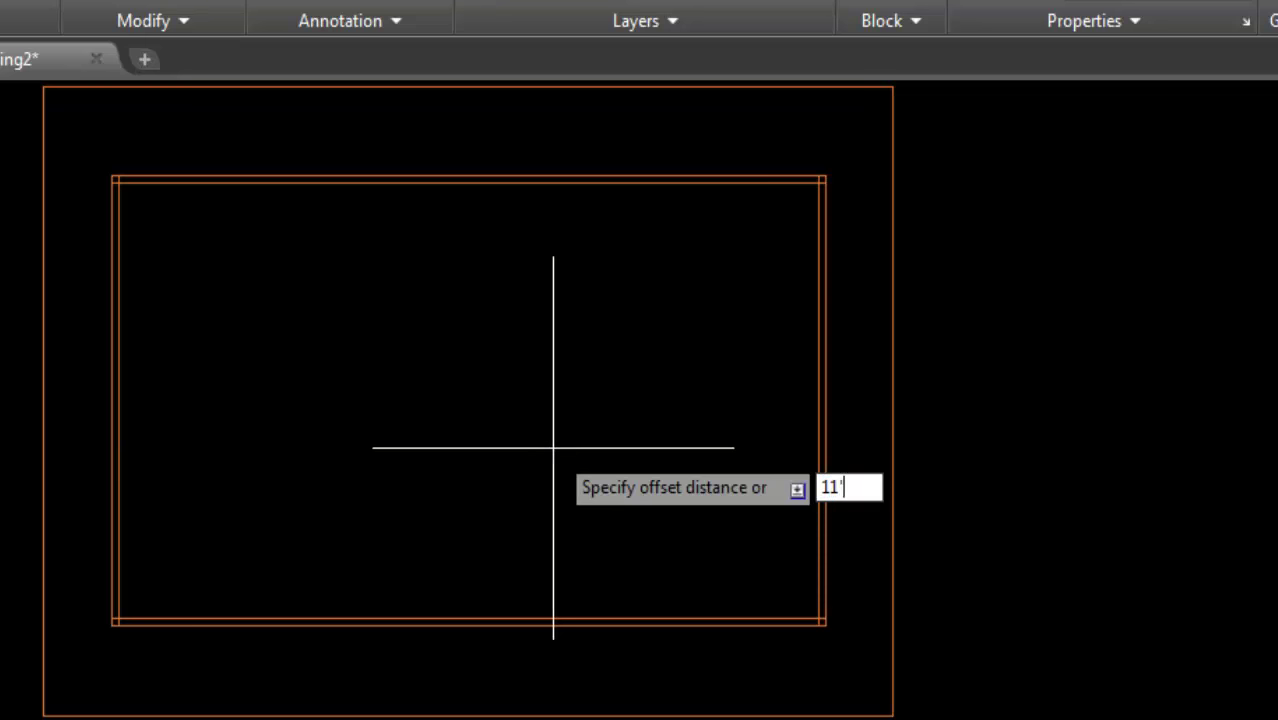
pyautogui.press('Return')
pyautogui.click(808, 413)
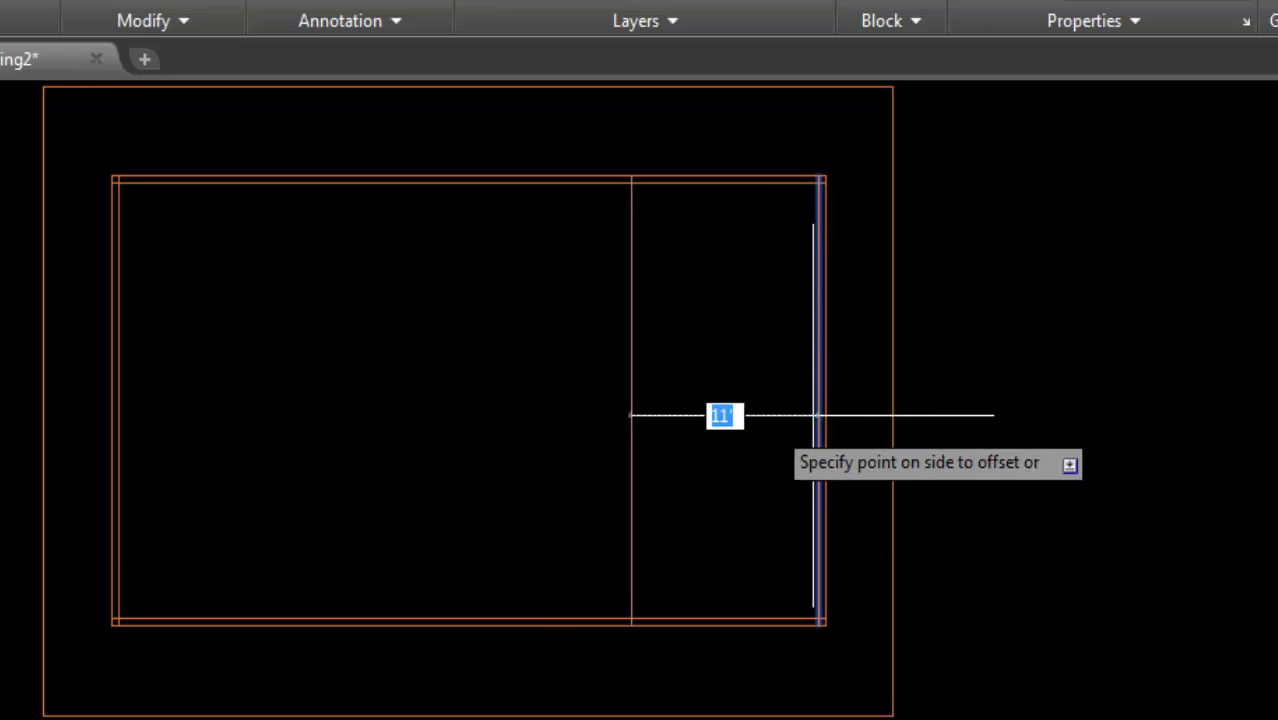
pyautogui.click(700, 420)
pyautogui.press('Return')
pyautogui.press('Return')
pyautogui.write('5')
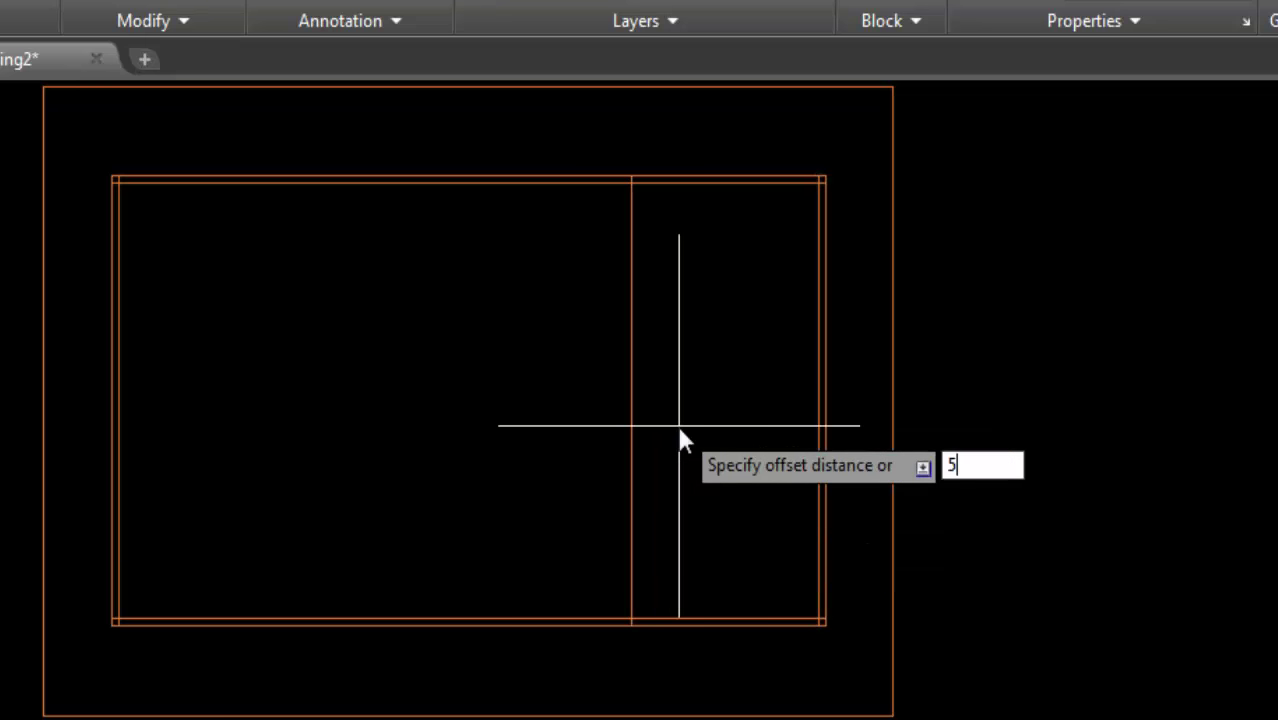
pyautogui.press('Return')
pyautogui.click(632, 380)
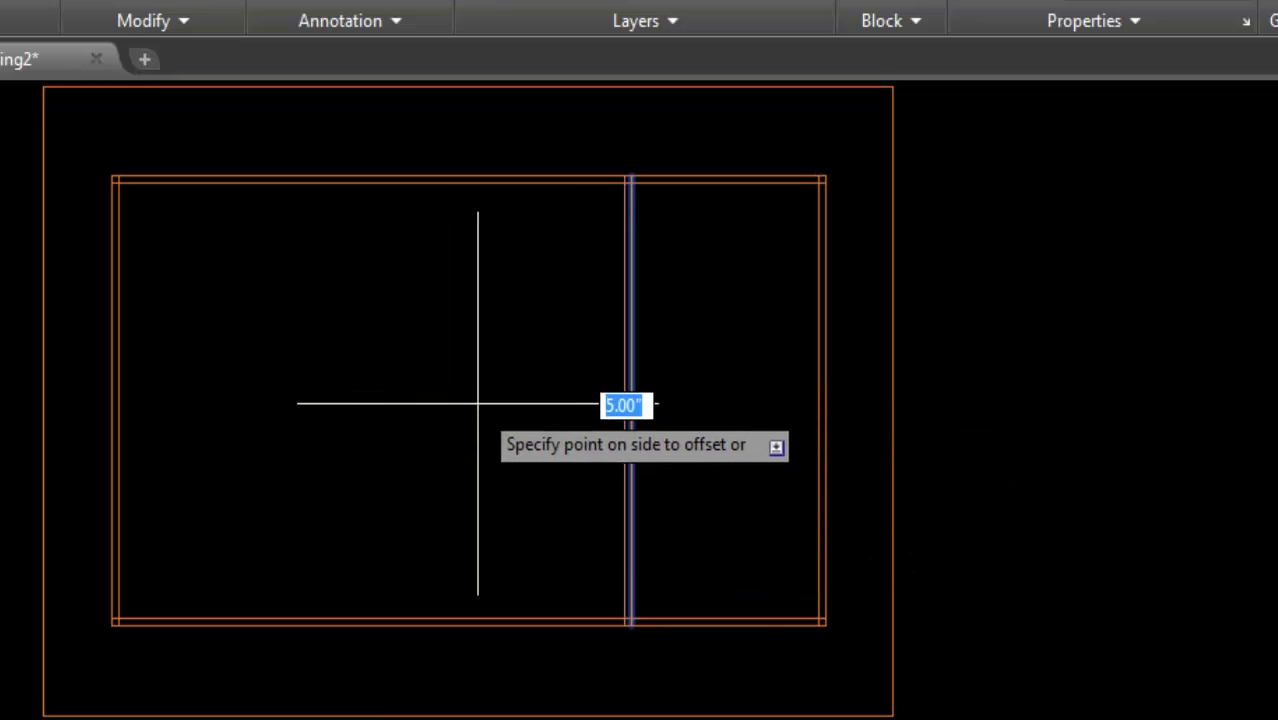
pyautogui.click(478, 404)
# Offset the bottom wall 11 upward, then double the middle horizontal line by the wall thickness
pyautogui.press('Return')
pyautogui.press('Return')
pyautogui.write("11'")
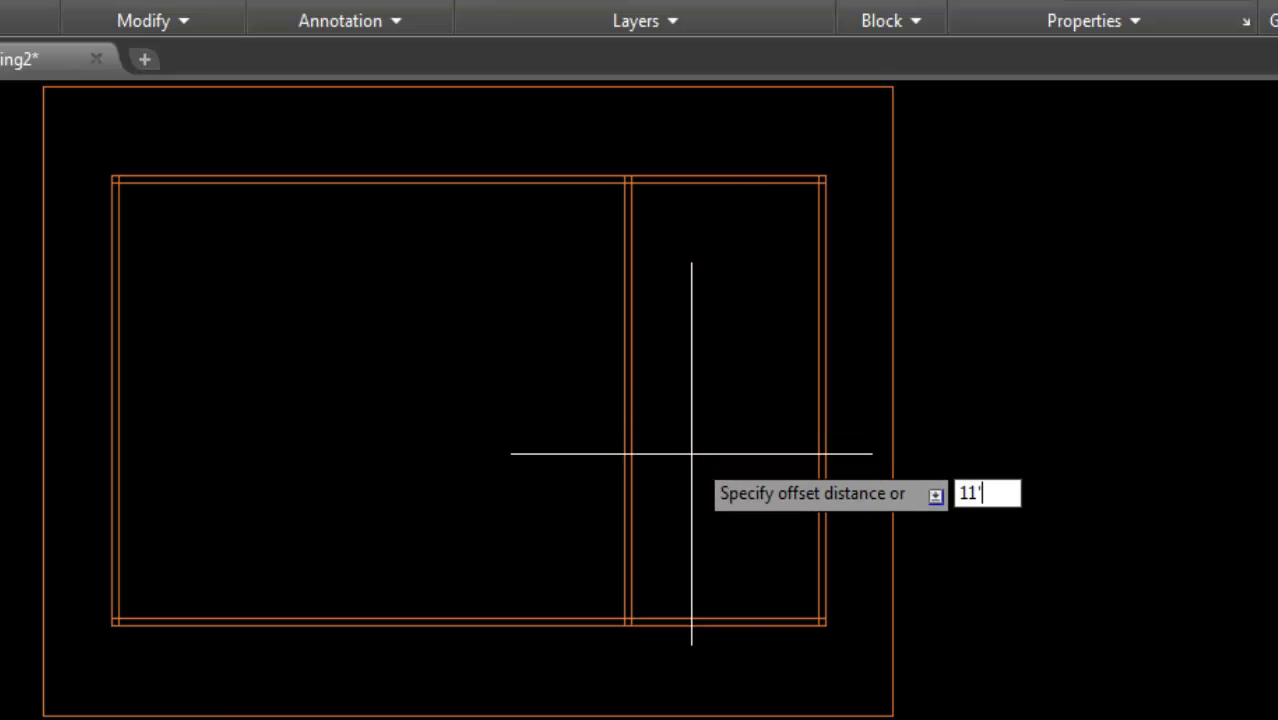
pyautogui.press('Return')
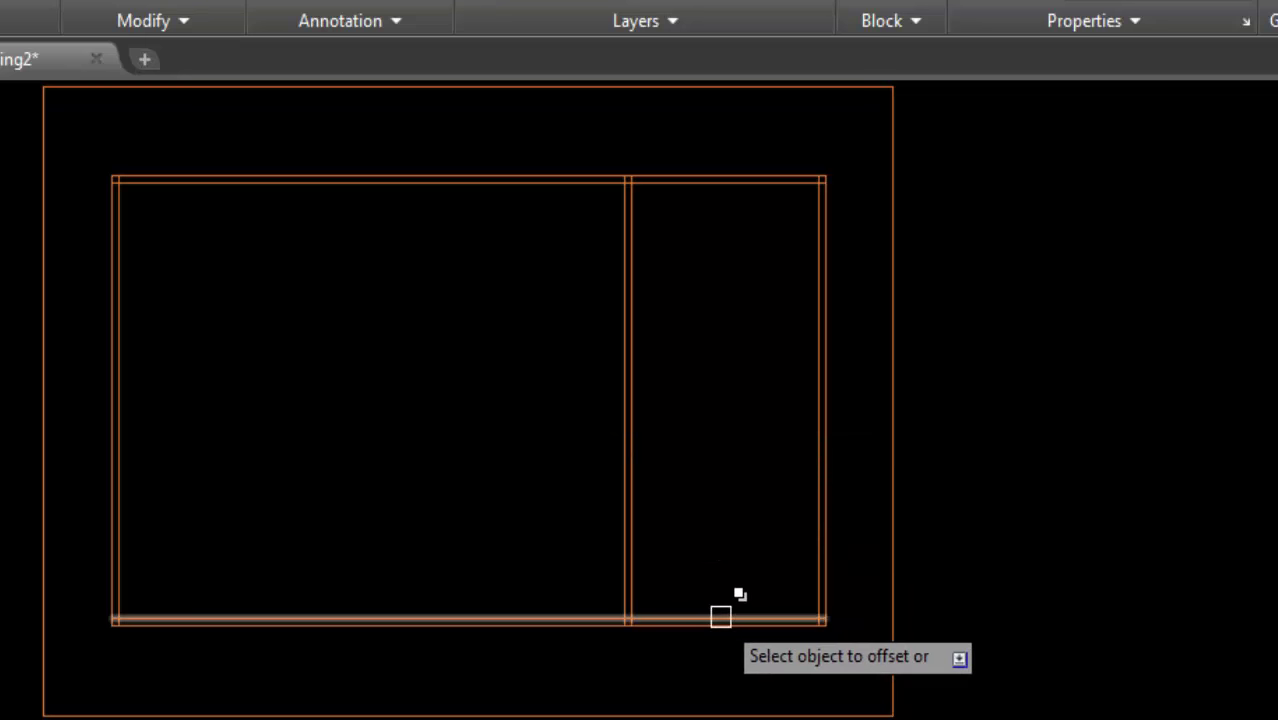
pyautogui.click(720, 617)
pyautogui.click(727, 476)
pyautogui.press('Return')
pyautogui.press('Return')
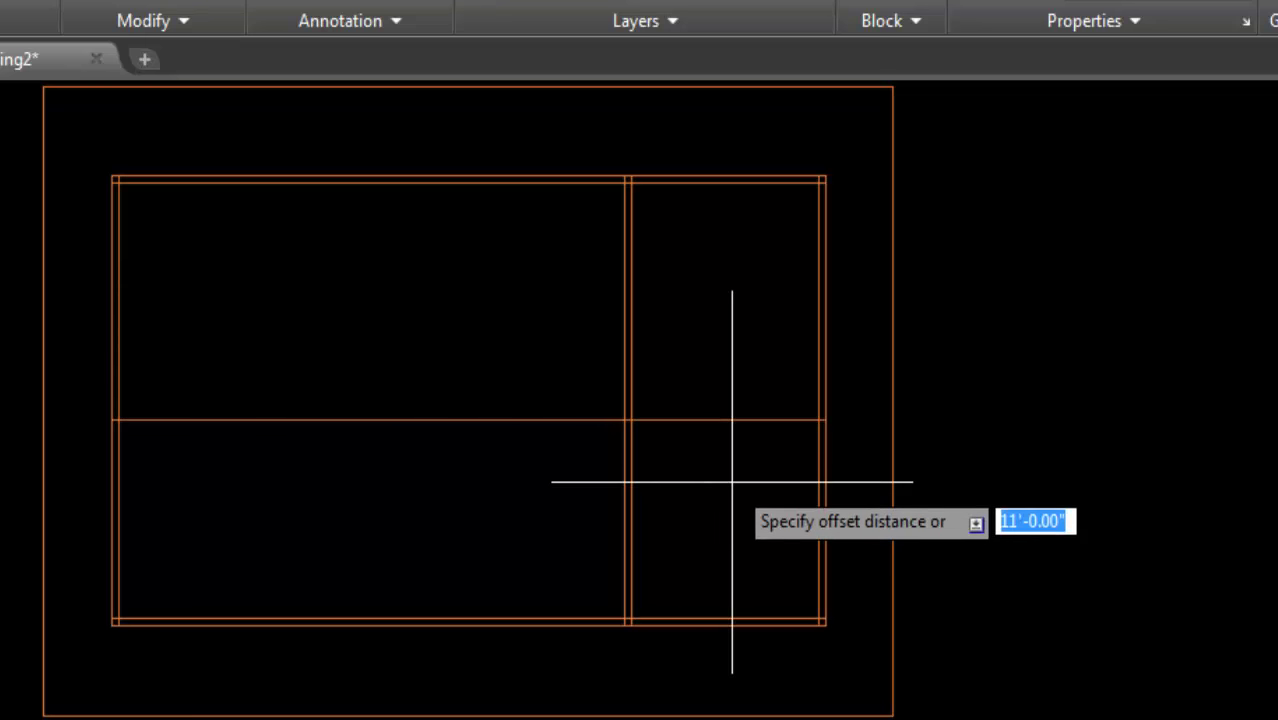
pyautogui.press('Return')
pyautogui.click(699, 419)
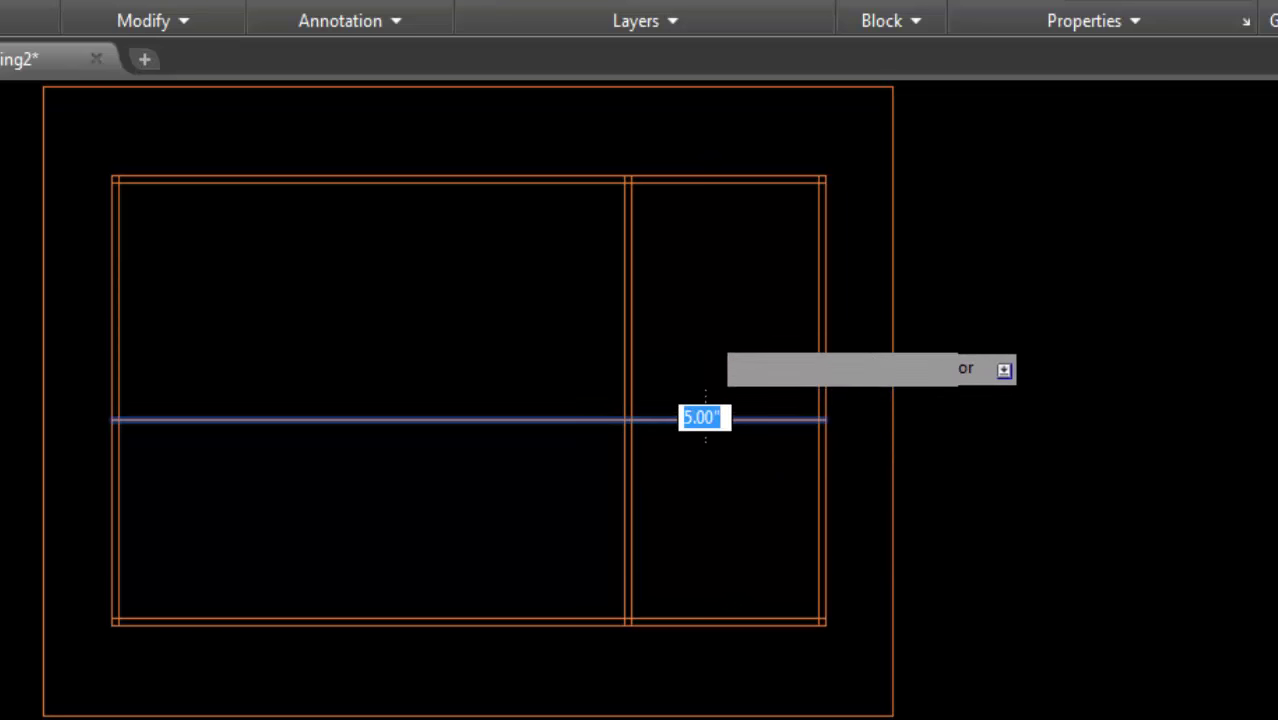
pyautogui.click(705, 328)
pyautogui.press('Return')
pyautogui.write('t')
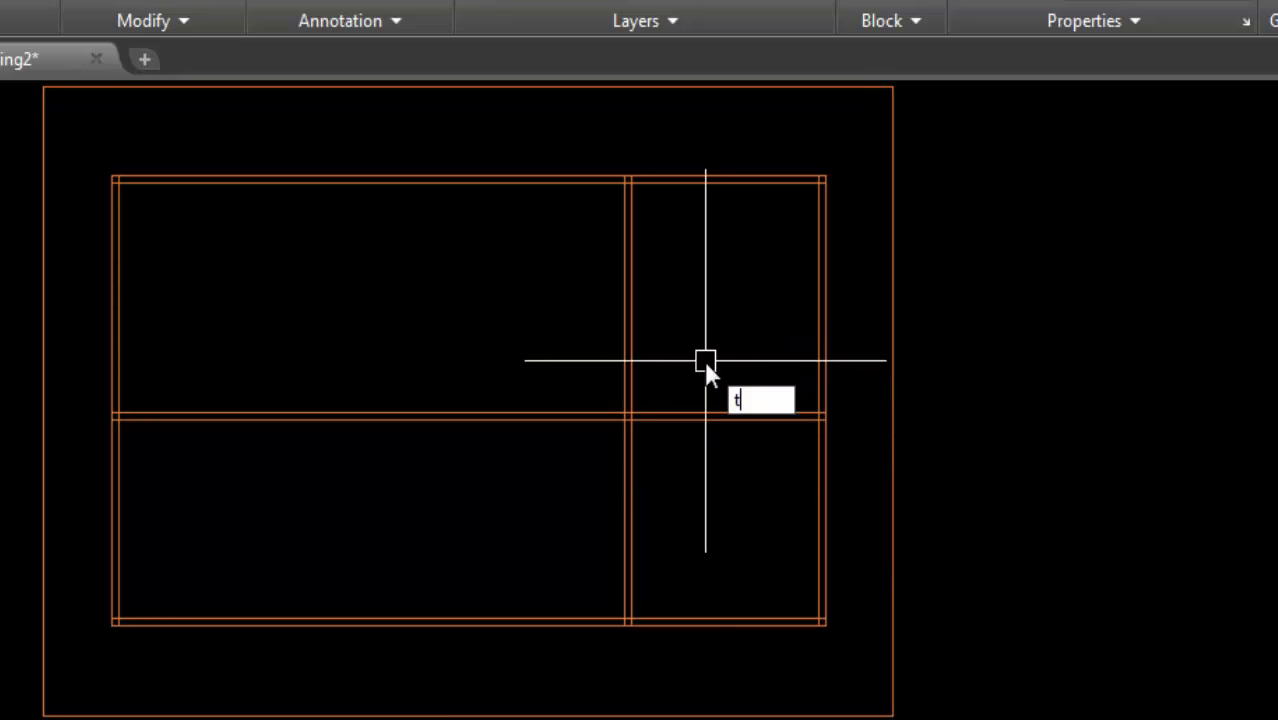
# Trim the left part of the middle wall and the upper vertical partition
pyautogui.write('r')
pyautogui.press('Return')
pyautogui.click(510, 336)
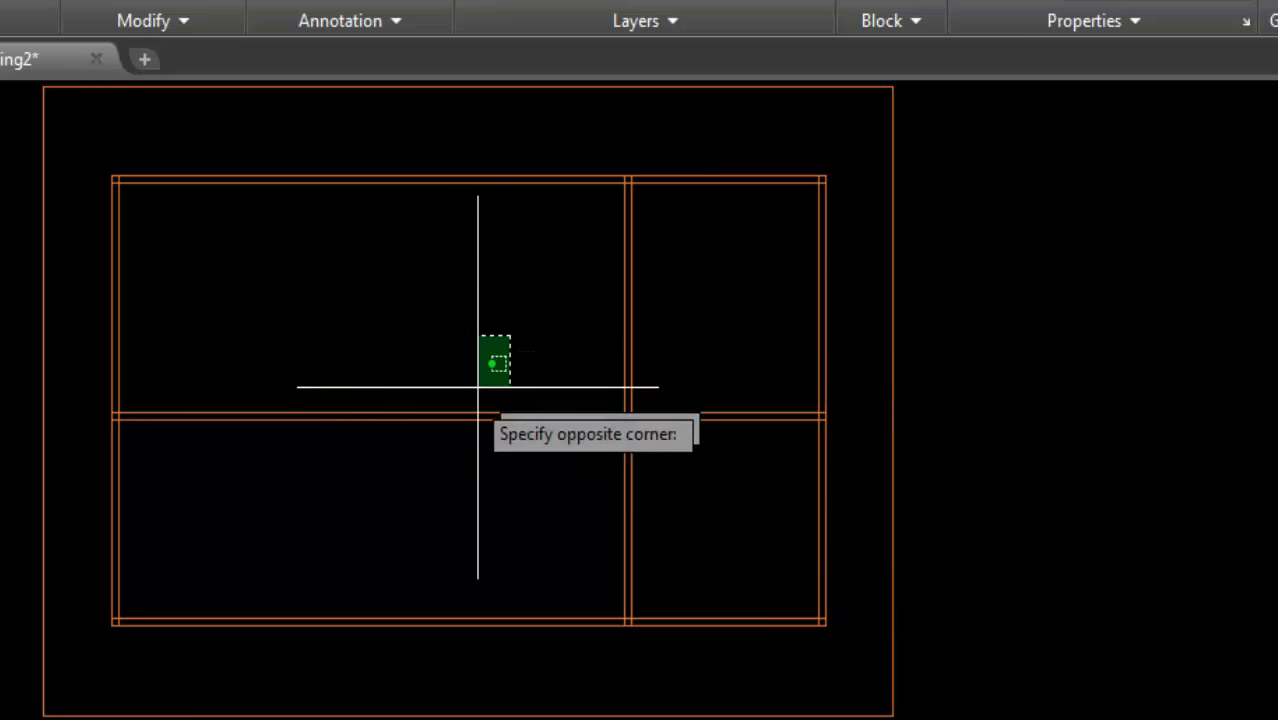
pyautogui.click(425, 486)
pyautogui.click(682, 268)
pyautogui.click(488, 385)
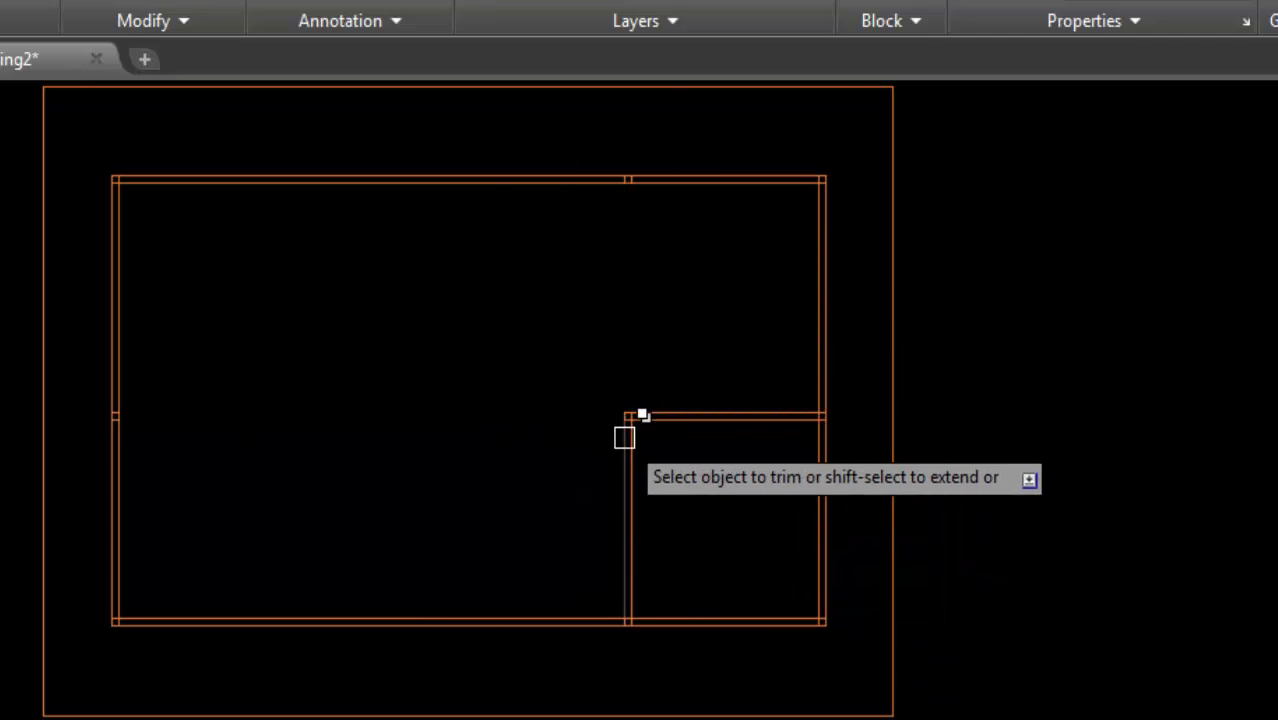
pyautogui.press('Return')
pyautogui.write('O')
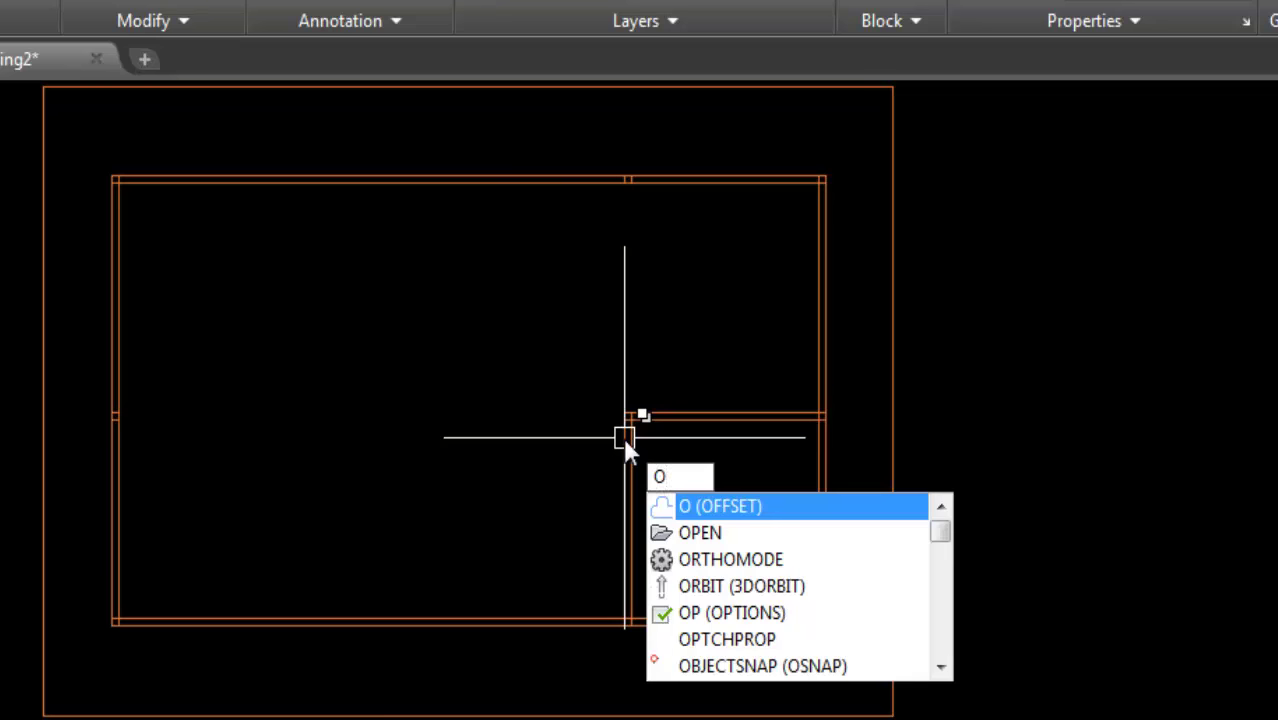
# Offset the lower-right room's top wall 7' up and double it by the wall thickness
pyautogui.press('Return')
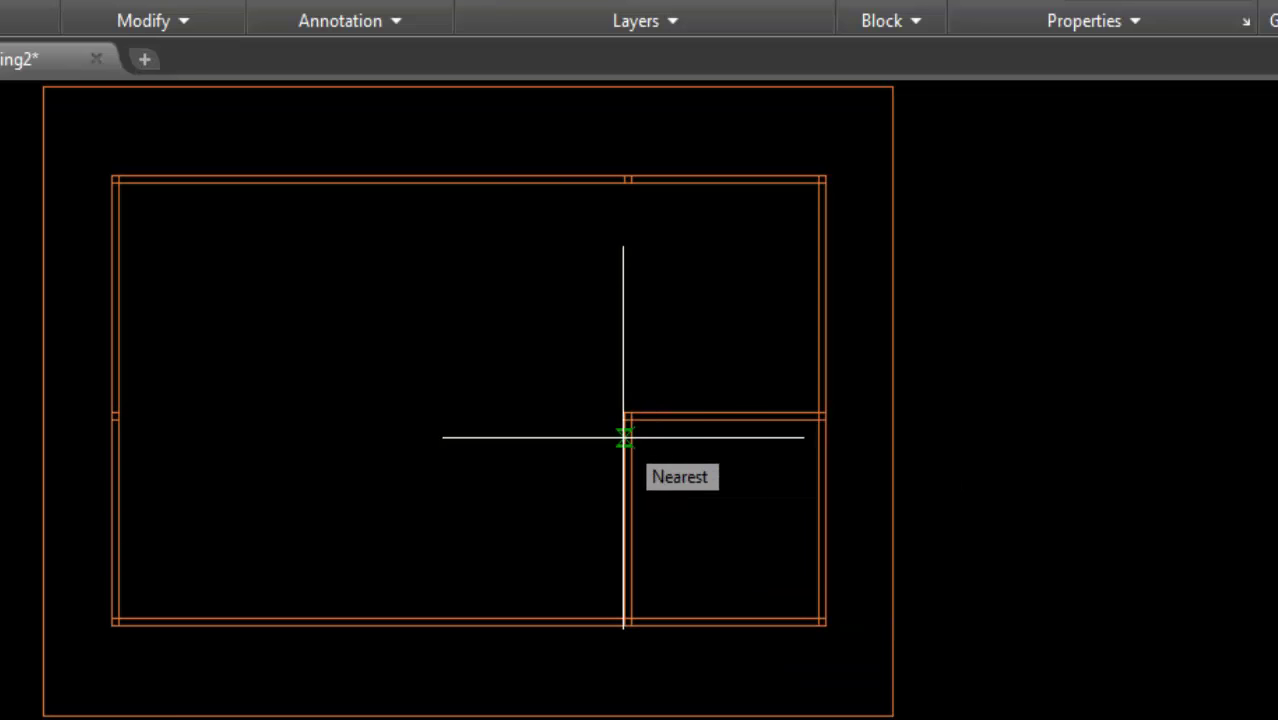
pyautogui.write('7')
pyautogui.press('Return')
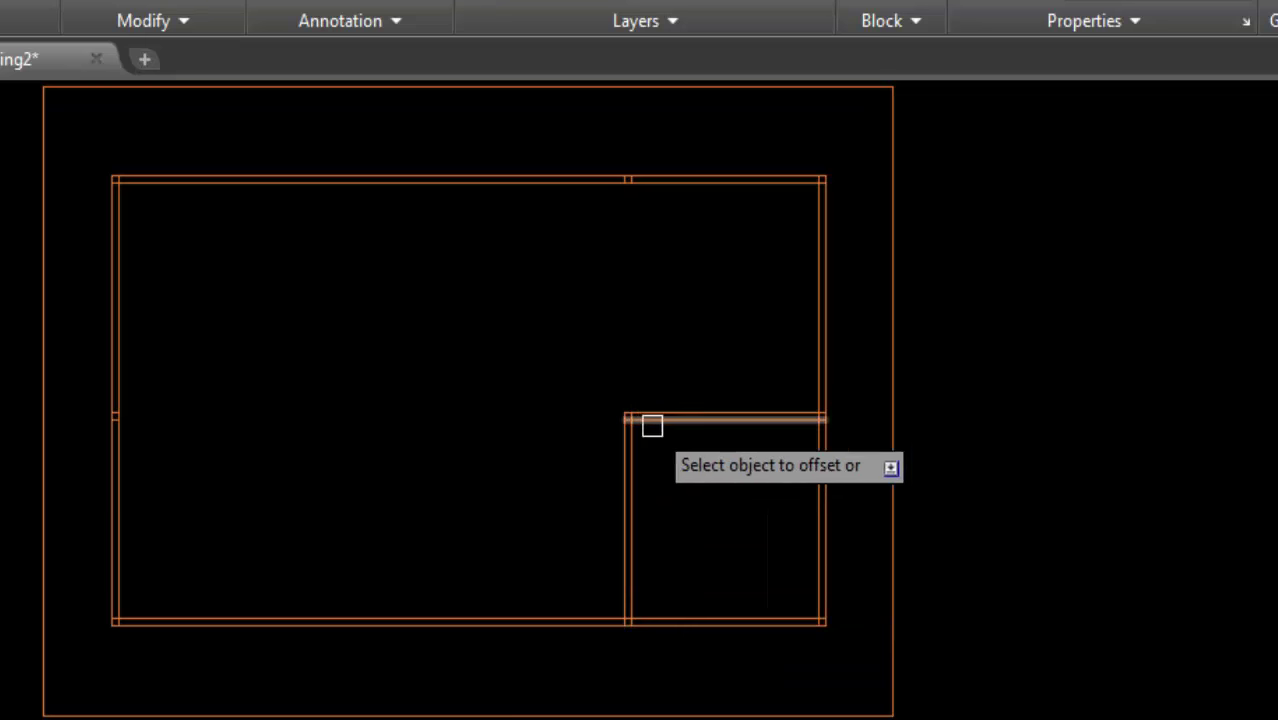
pyautogui.click(677, 412)
pyautogui.click(682, 334)
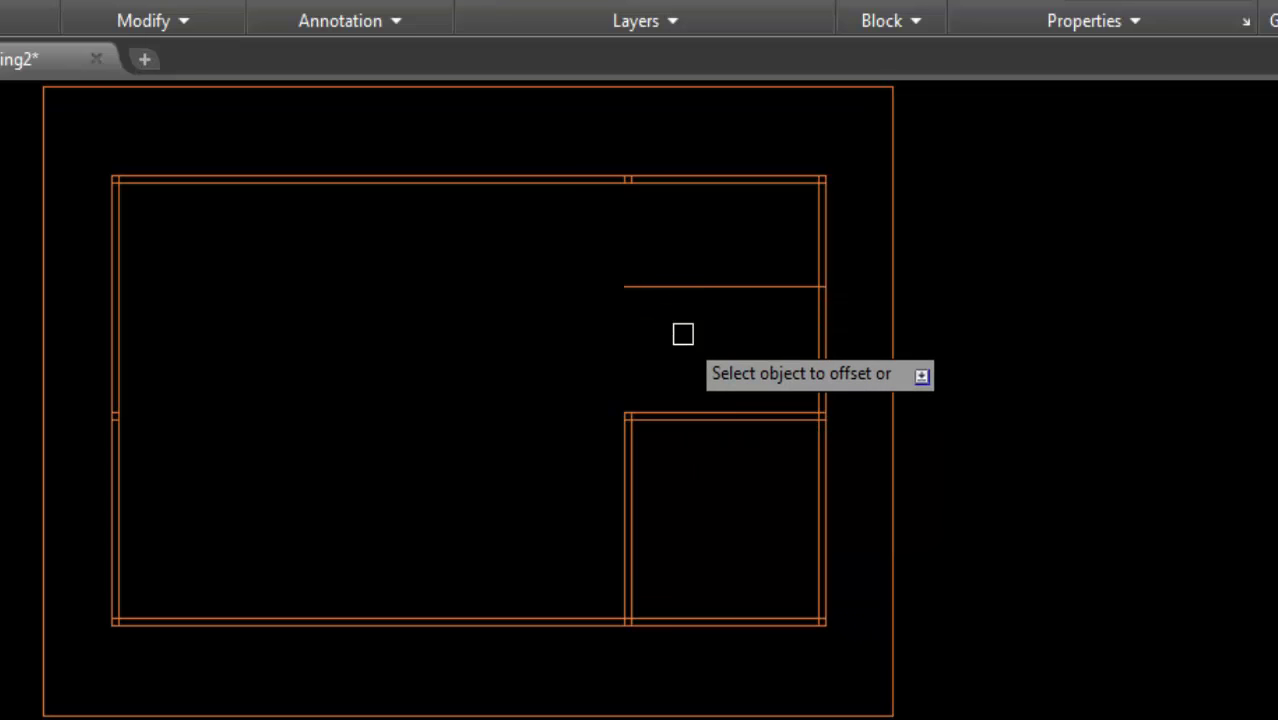
pyautogui.press('Return')
pyautogui.press('Return')
pyautogui.click(693, 287)
pyautogui.click(704, 244)
# Offset the right exterior wall 4'-6" inward and double it by the wall thickness
pyautogui.press('Return')
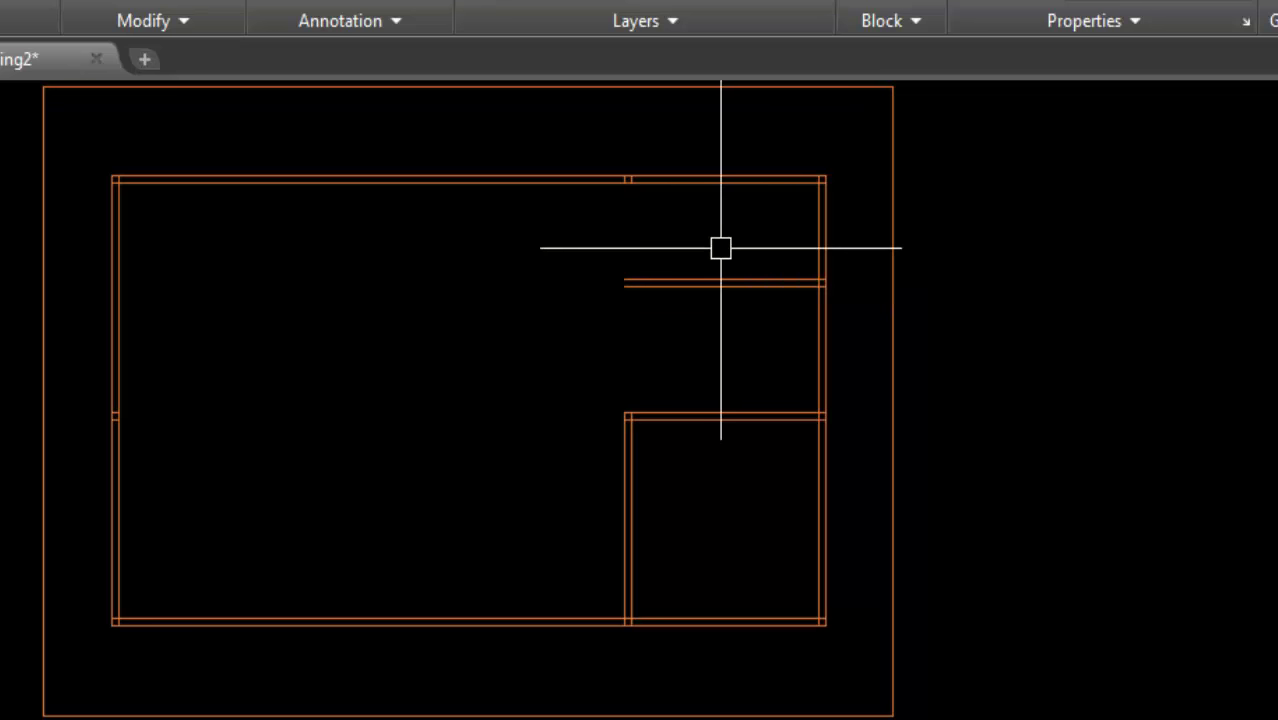
pyautogui.press('Return')
pyautogui.write("4'-6")
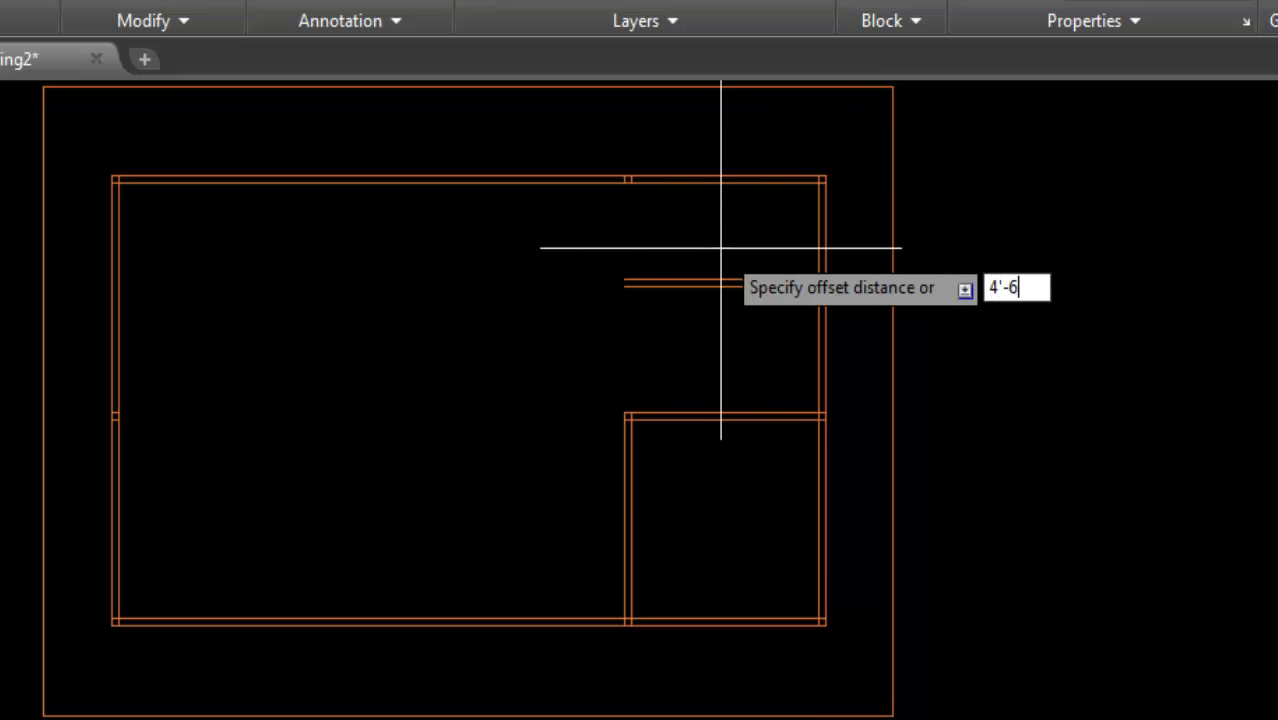
pyautogui.press('Return')
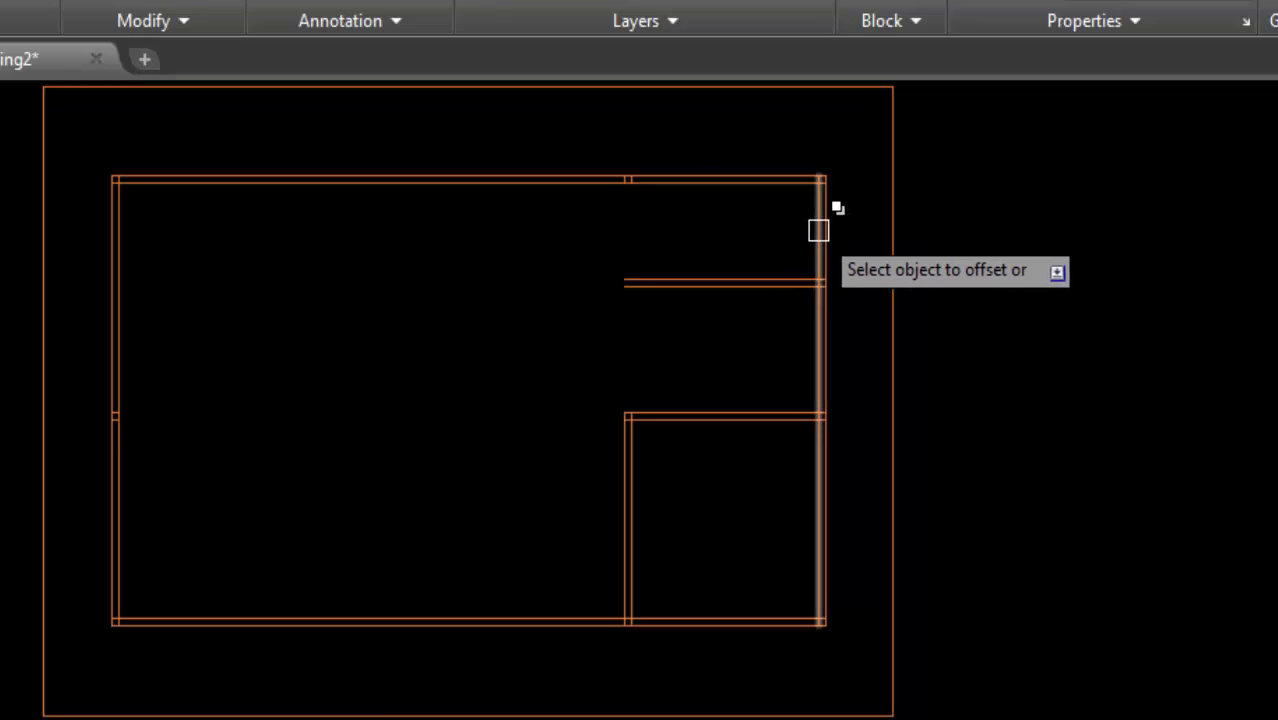
pyautogui.click(819, 229)
pyautogui.press('Return')
pyautogui.click(722, 236)
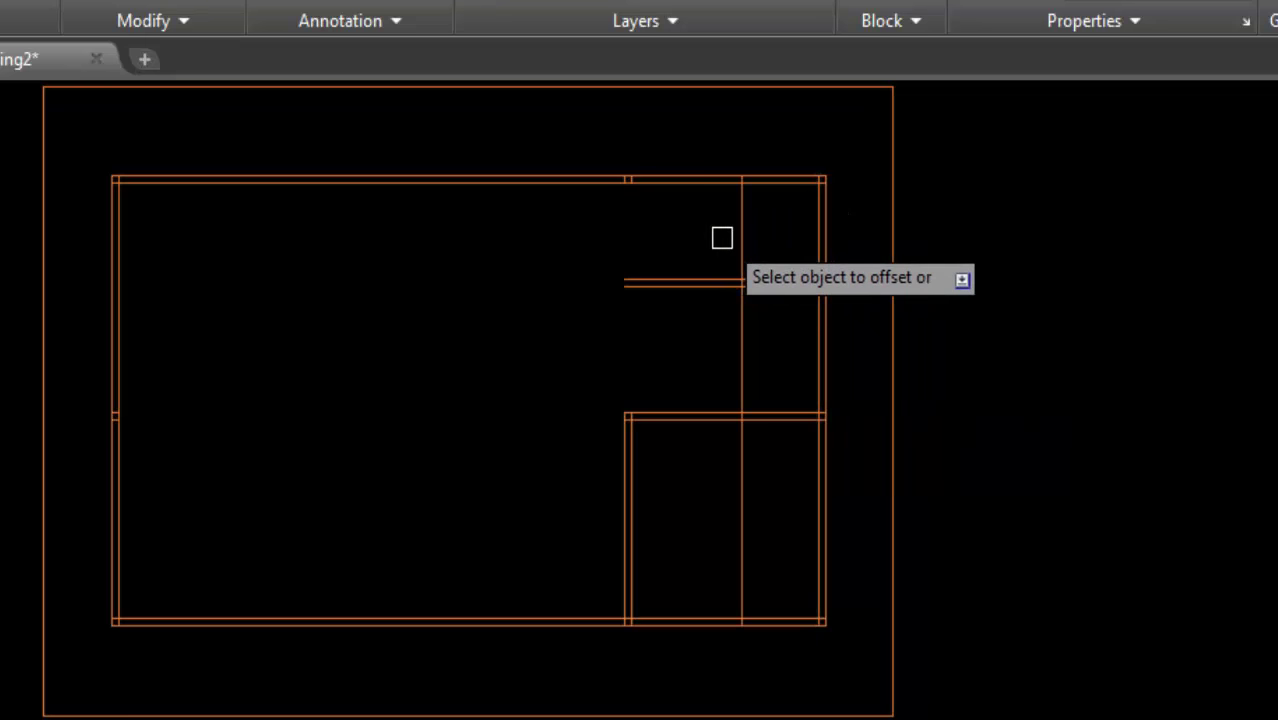
pyautogui.press('Return')
pyautogui.press('Return')
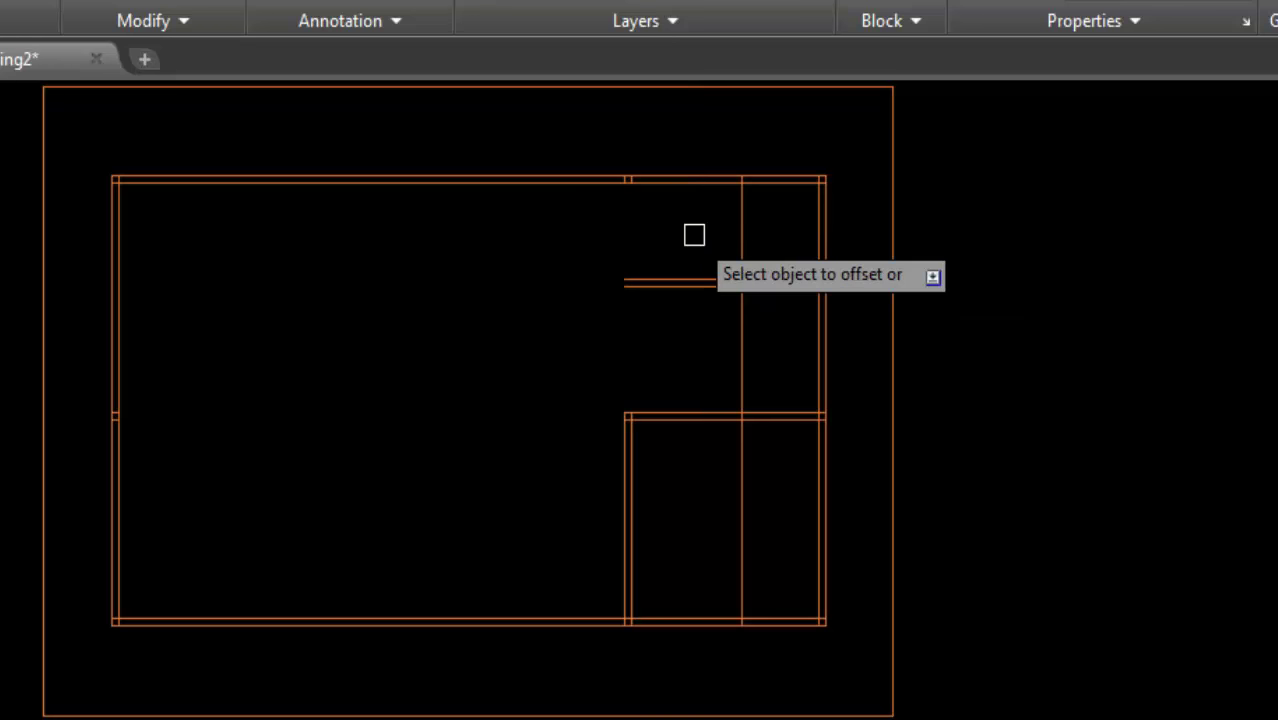
pyautogui.click(740, 238)
pyautogui.click(695, 245)
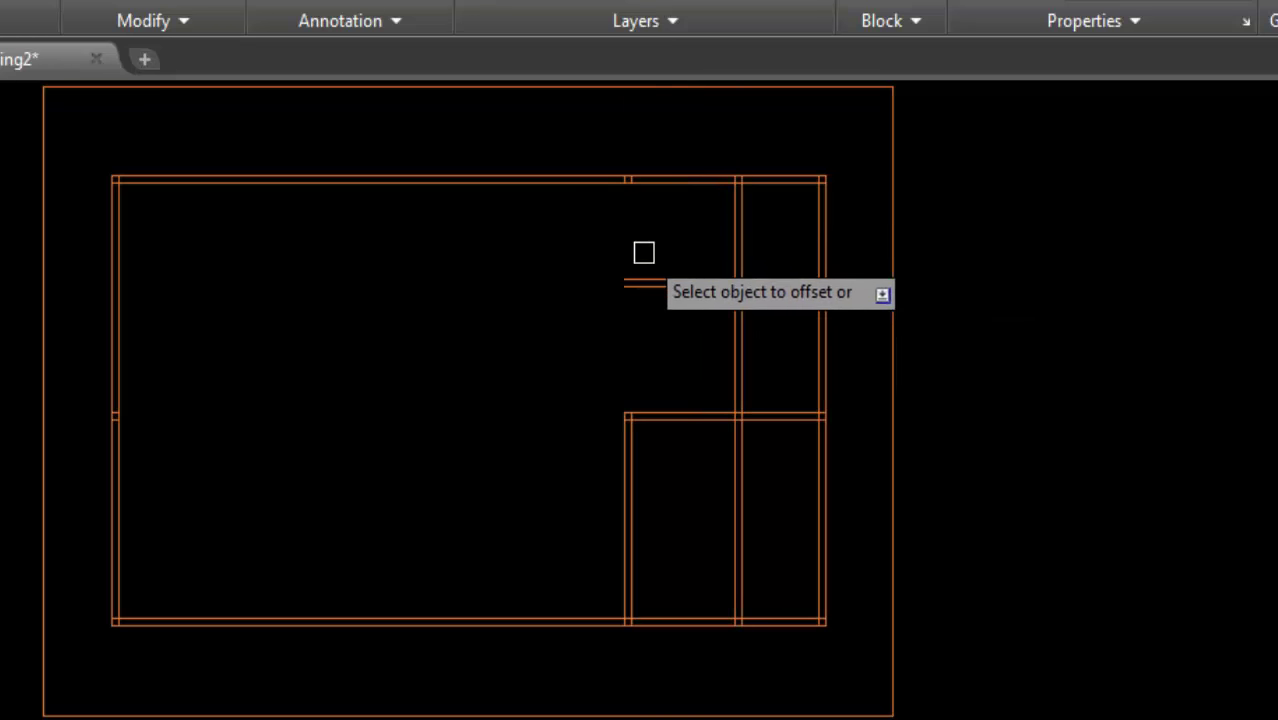
pyautogui.press('Return')
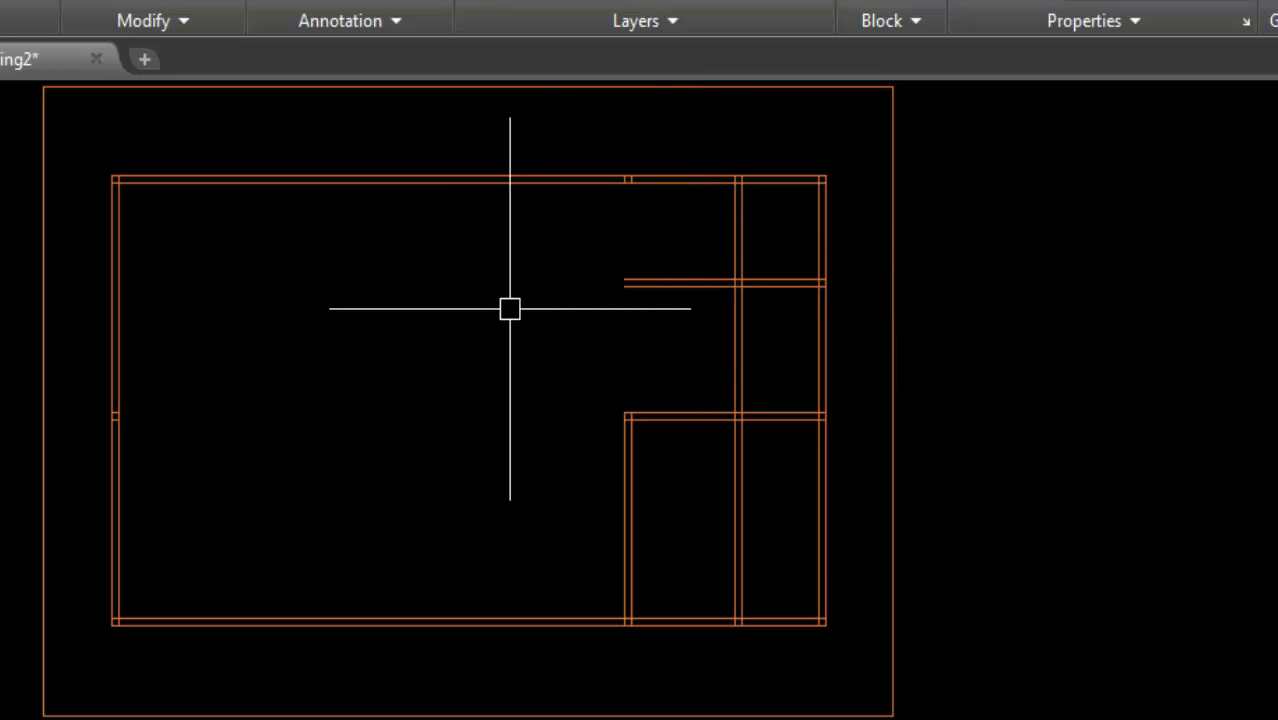
pyautogui.write('tr')
pyautogui.press('Return')
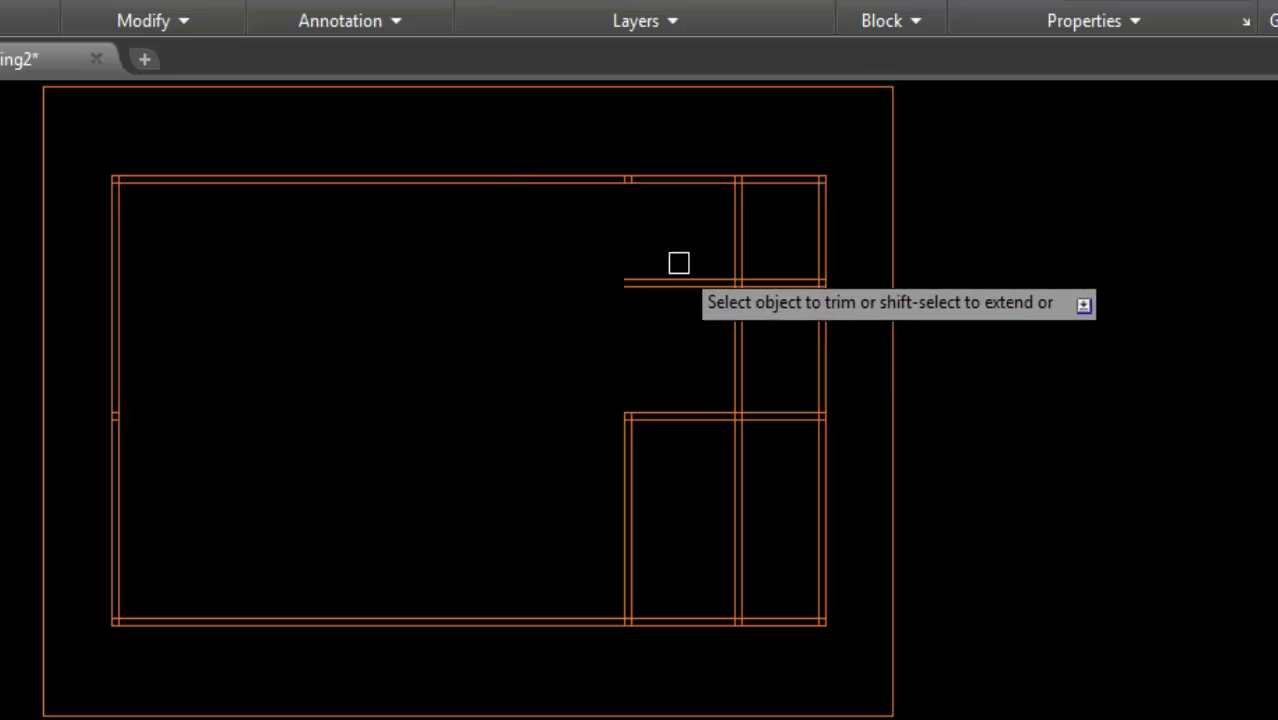
# Trim the horizontal partition left of the new wall and the vertical lines inside the lower room
pyautogui.click(688, 250)
pyautogui.click(656, 322)
pyautogui.click(760, 487)
pyautogui.click(688, 569)
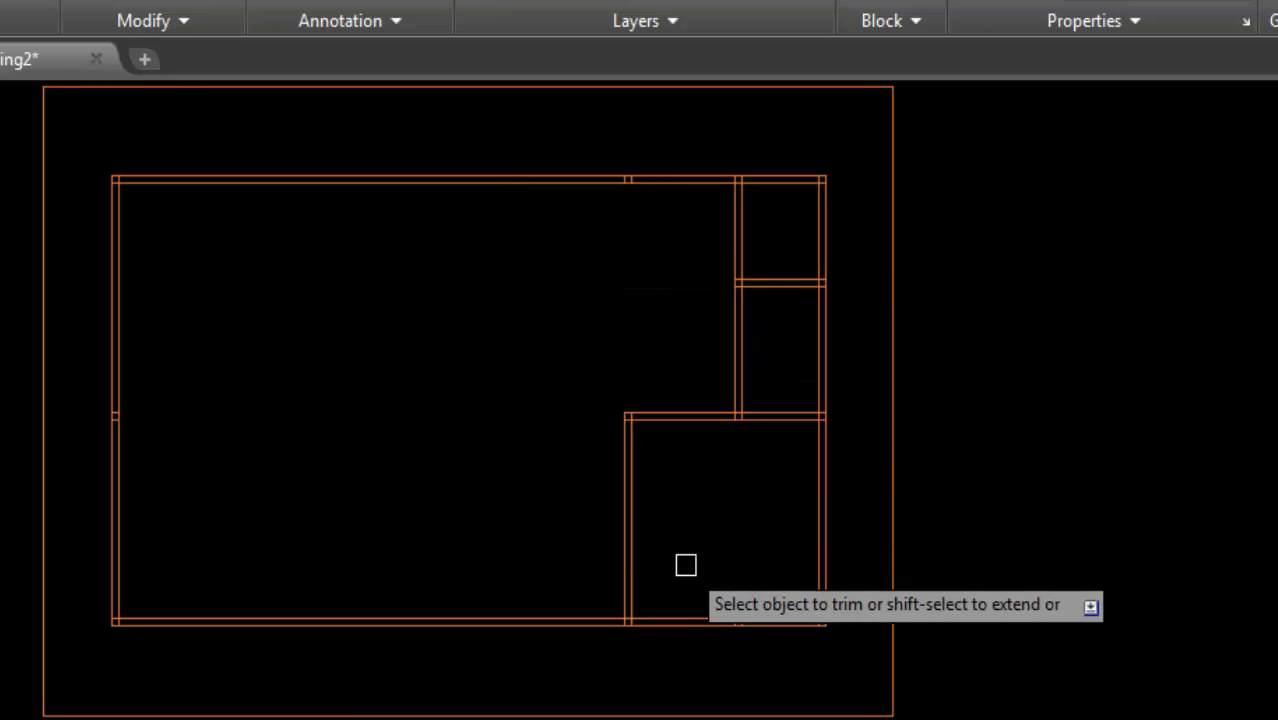
pyautogui.press('Escape')
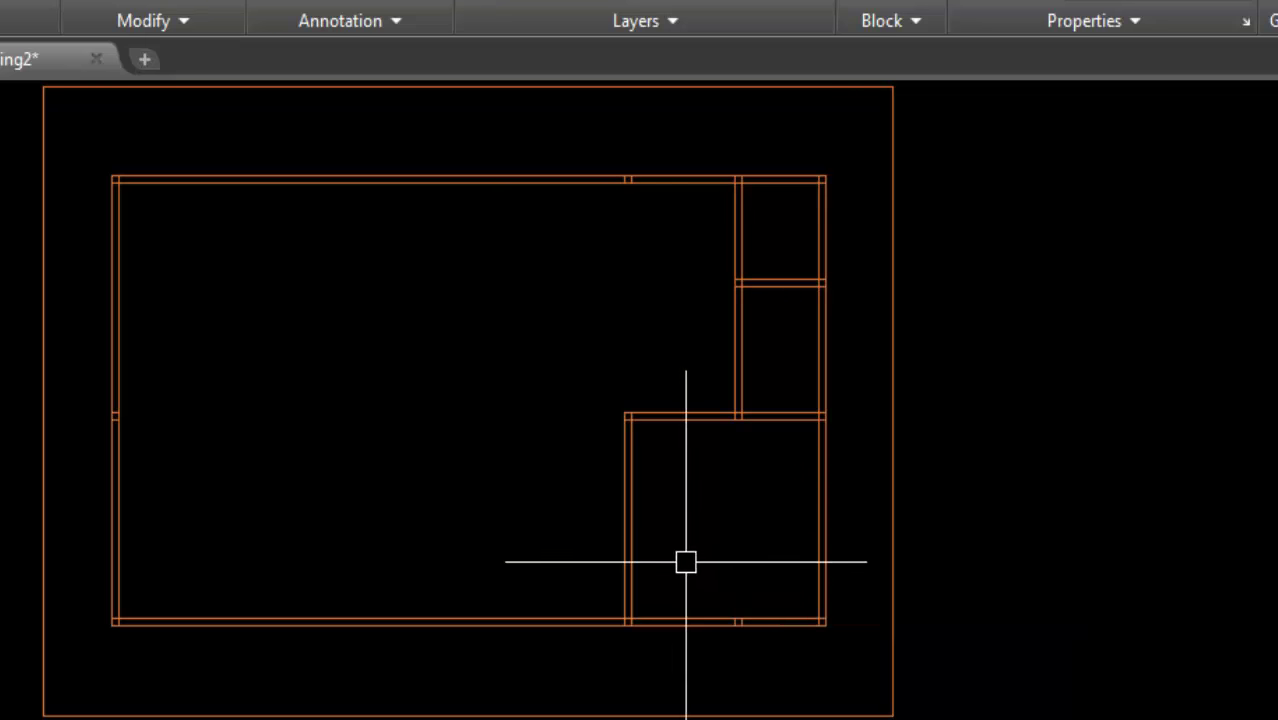
pyautogui.click(681, 553)
pyautogui.click(718, 575)
pyautogui.write('O')
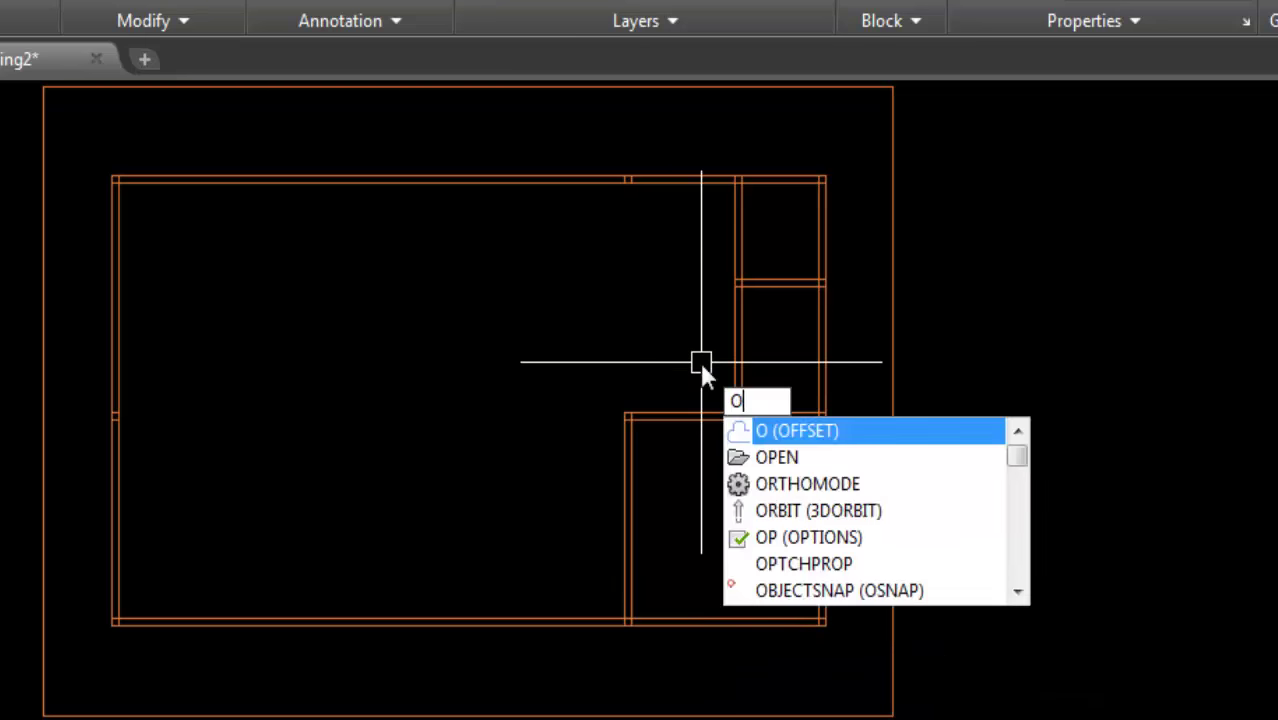
# Offset a temporary marker line above the lower room's top wall for the door edge
pyautogui.press('Return')
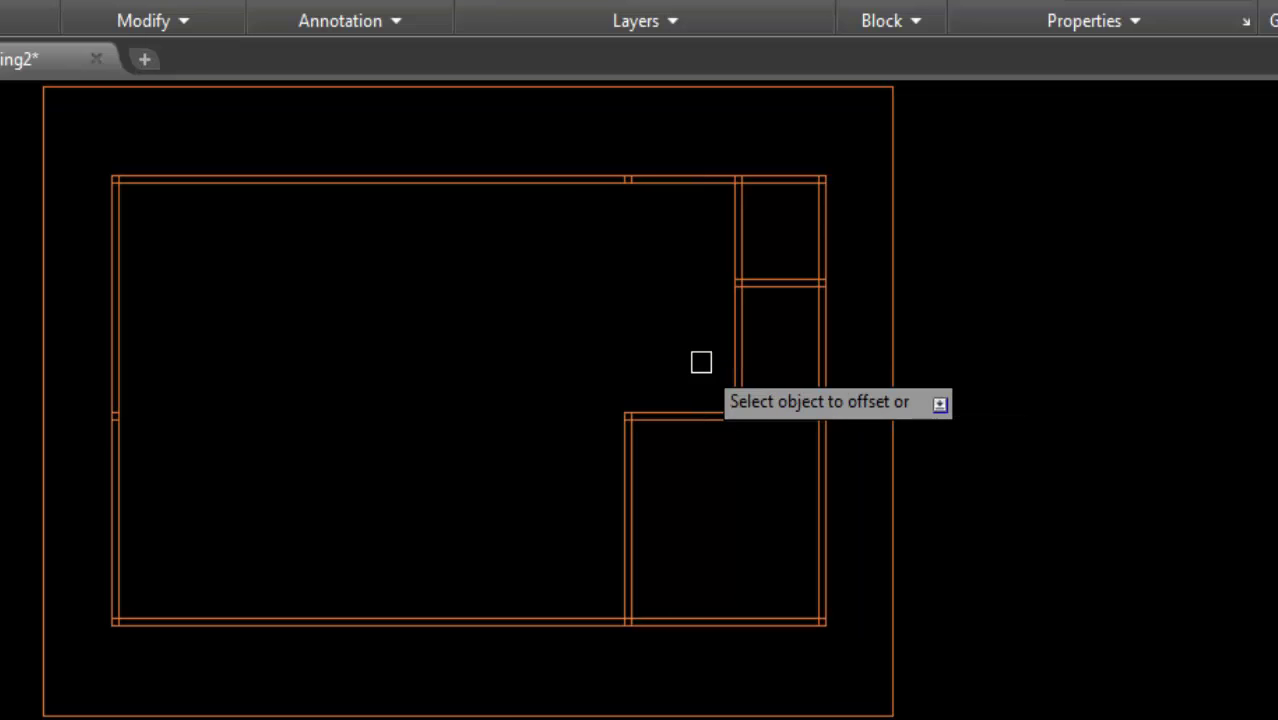
pyautogui.scroll(2, 767, 268)
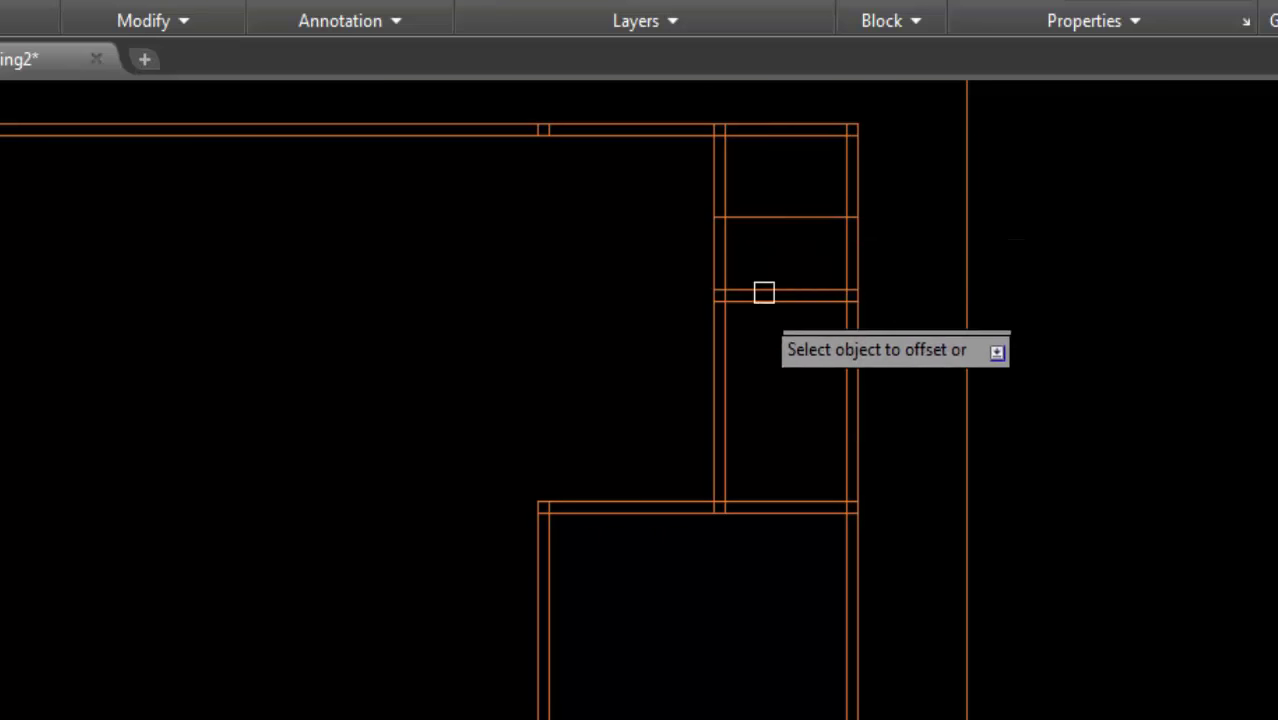
pyautogui.click(765, 502)
pyautogui.click(775, 402)
pyautogui.press('Escape')
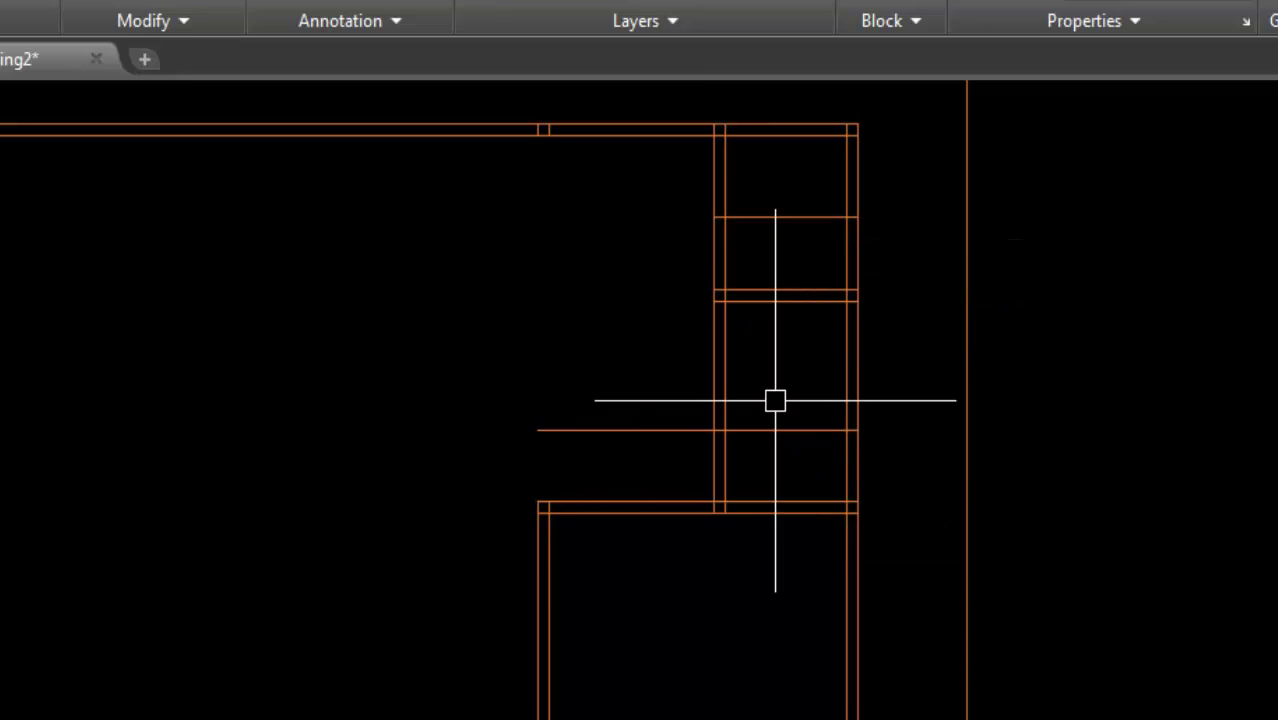
pyautogui.write('tr')
# Trim door openings in the vertical partition and remove the marker and leftover cross lines
pyautogui.press('Return')
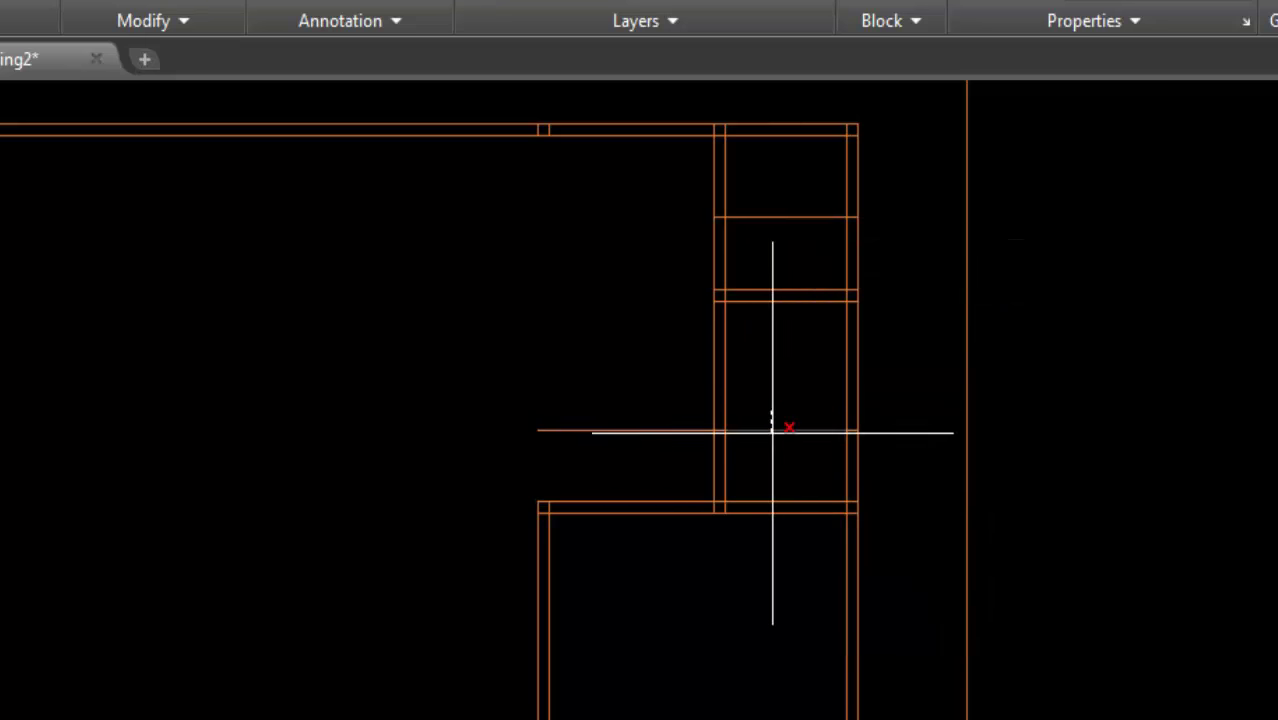
pyautogui.click(716, 428)
pyautogui.click(688, 457)
pyautogui.click(645, 432)
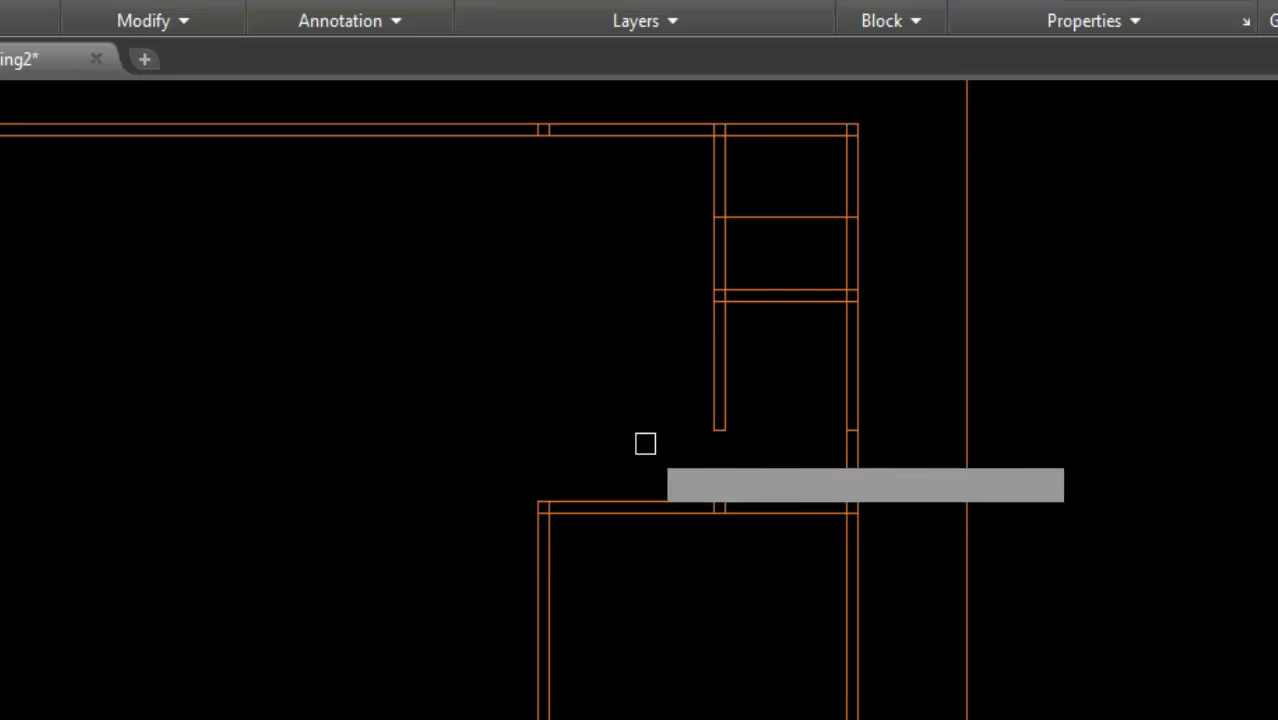
pyautogui.moveTo(697, 260); pyautogui.dragTo(756, 248)
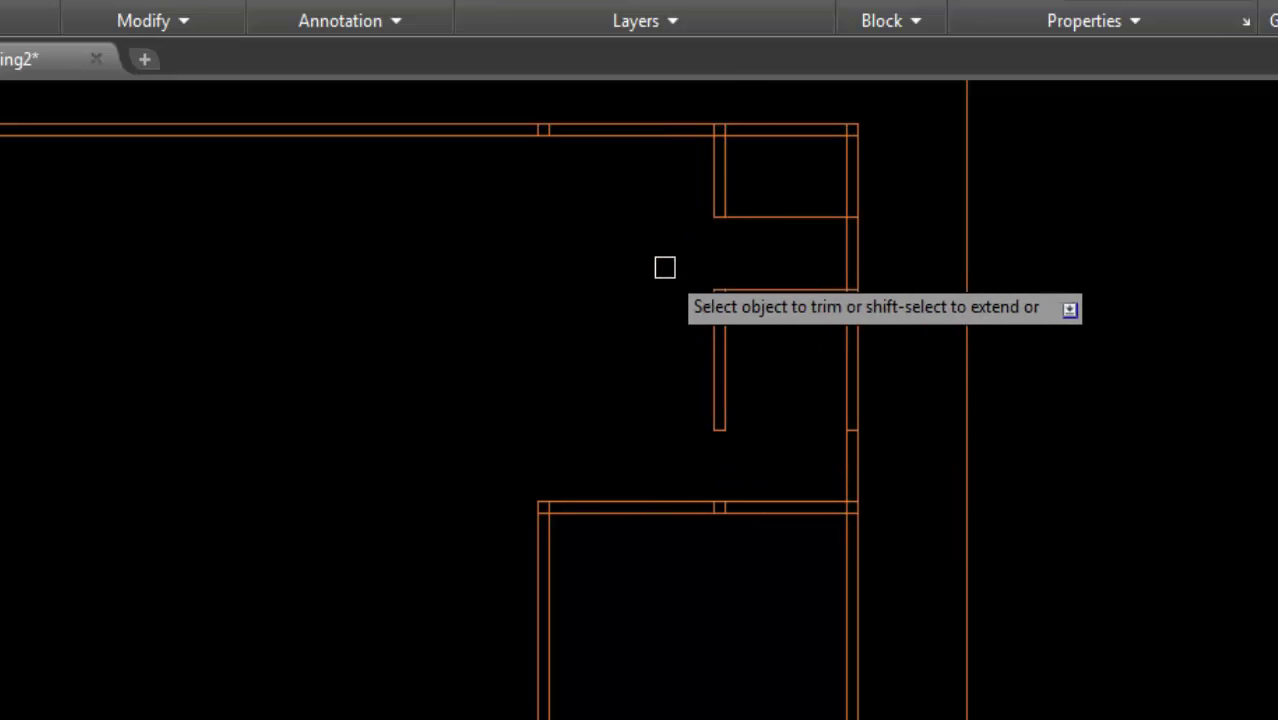
pyautogui.click(765, 216)
pyautogui.scroll(-2, 757, 223)
pyautogui.write('o')
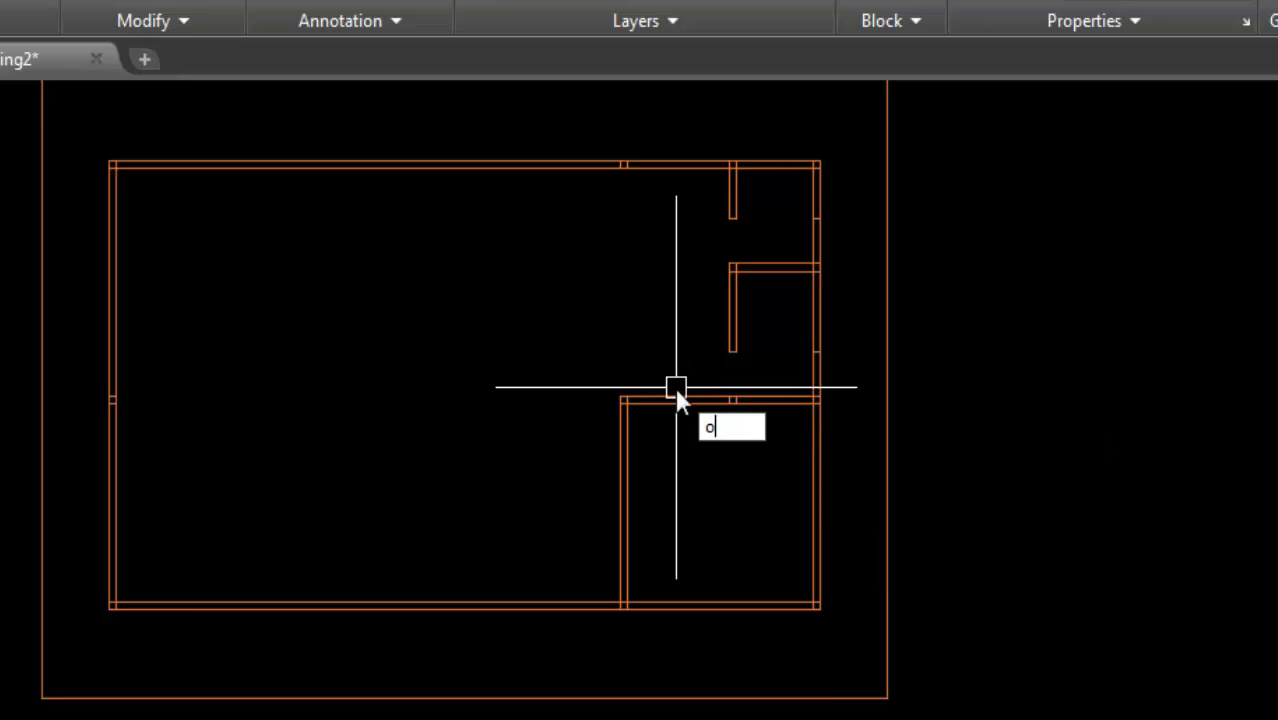
# Offset the lower room's top wall line by 5
pyautogui.press('Return')
pyautogui.write('5')
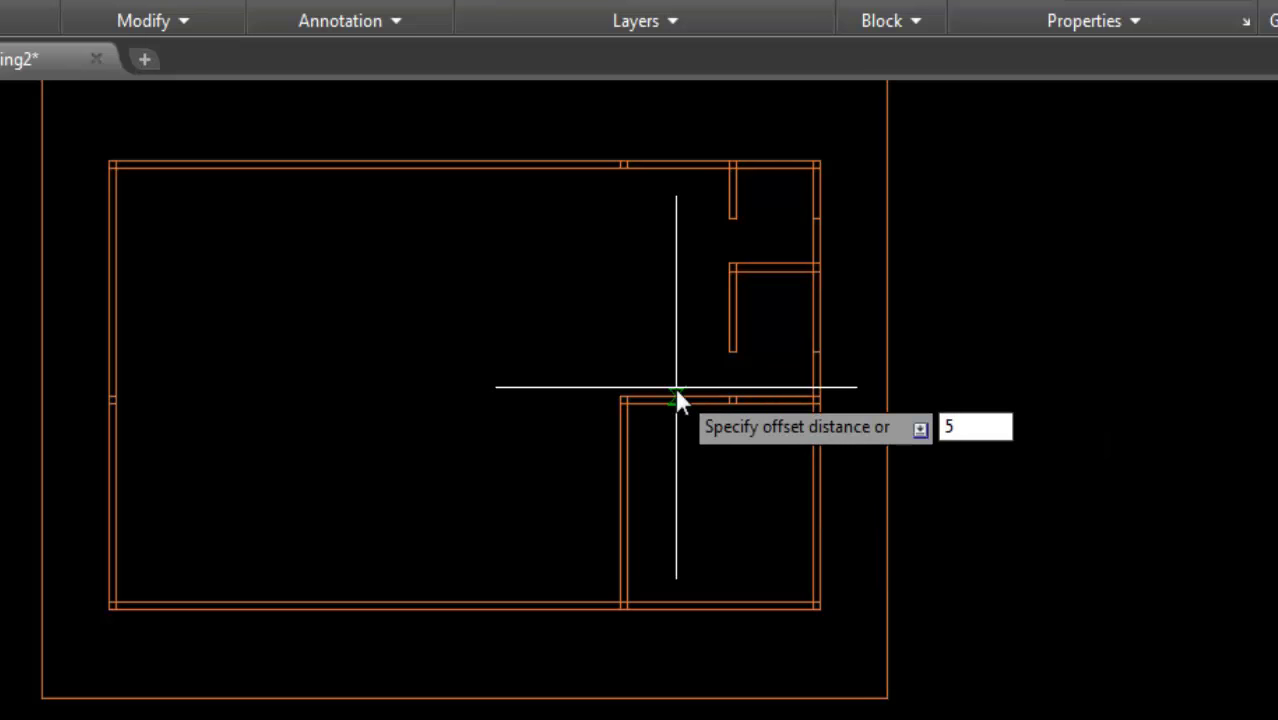
pyautogui.click(679, 401)
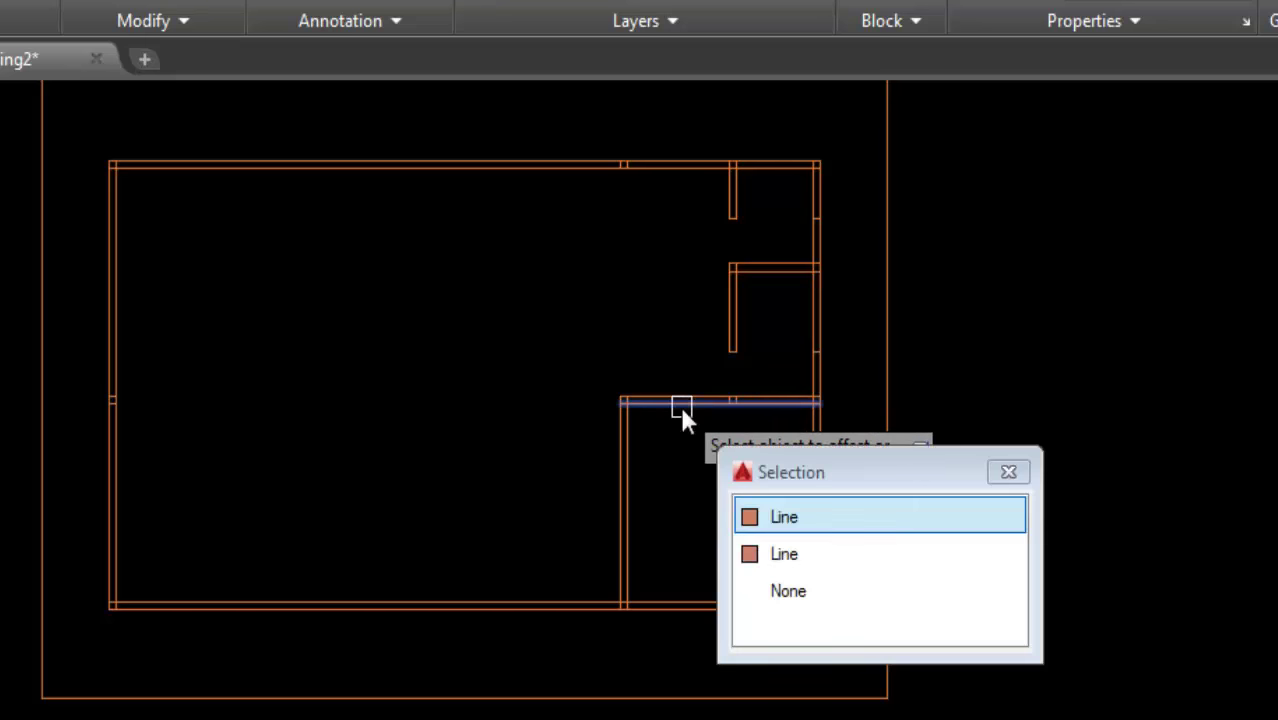
pyautogui.click(674, 516)
pyautogui.press('Escape')
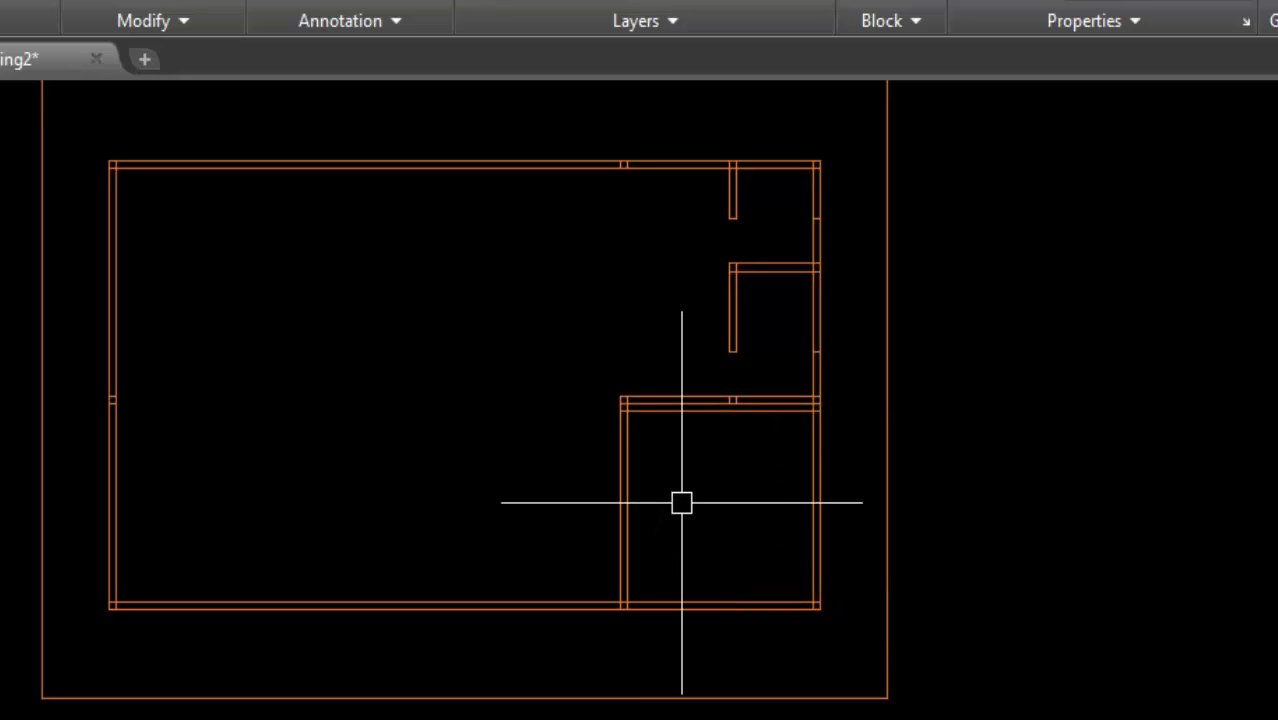
# Offset the partition's lower line 3' downward to mark the door
pyautogui.press('Return')
pyautogui.write('3')
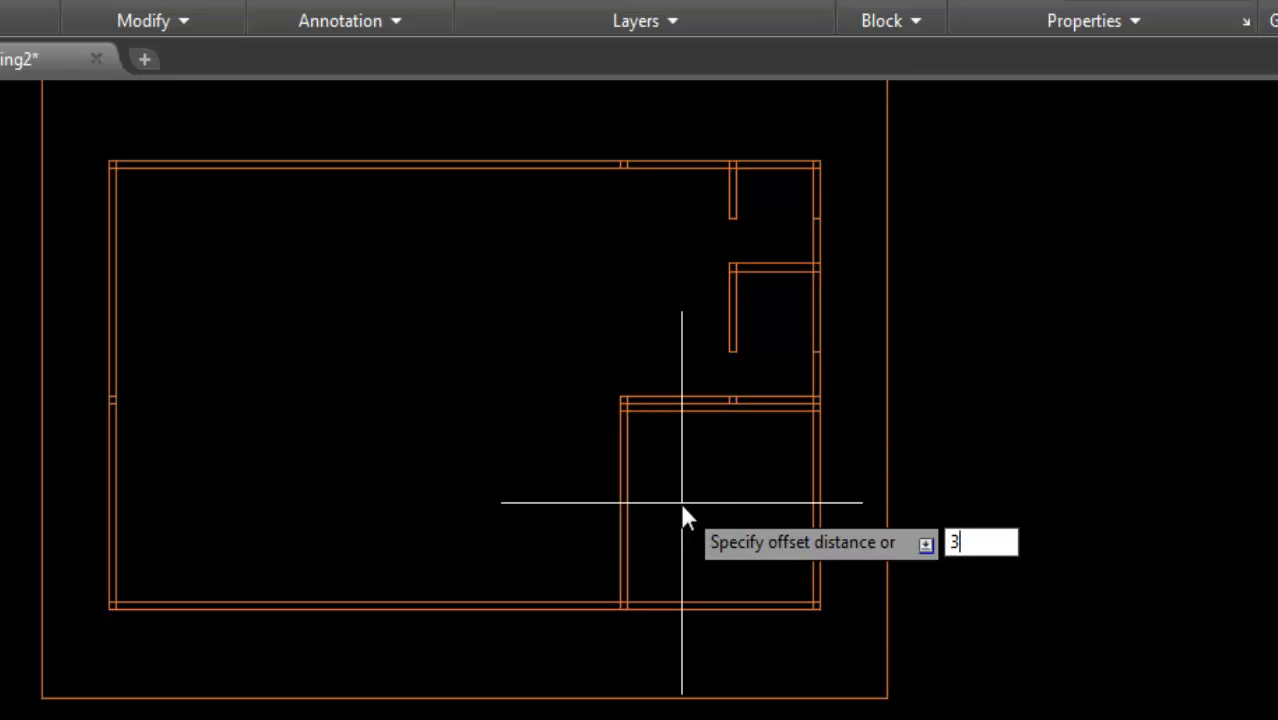
pyautogui.press('Return')
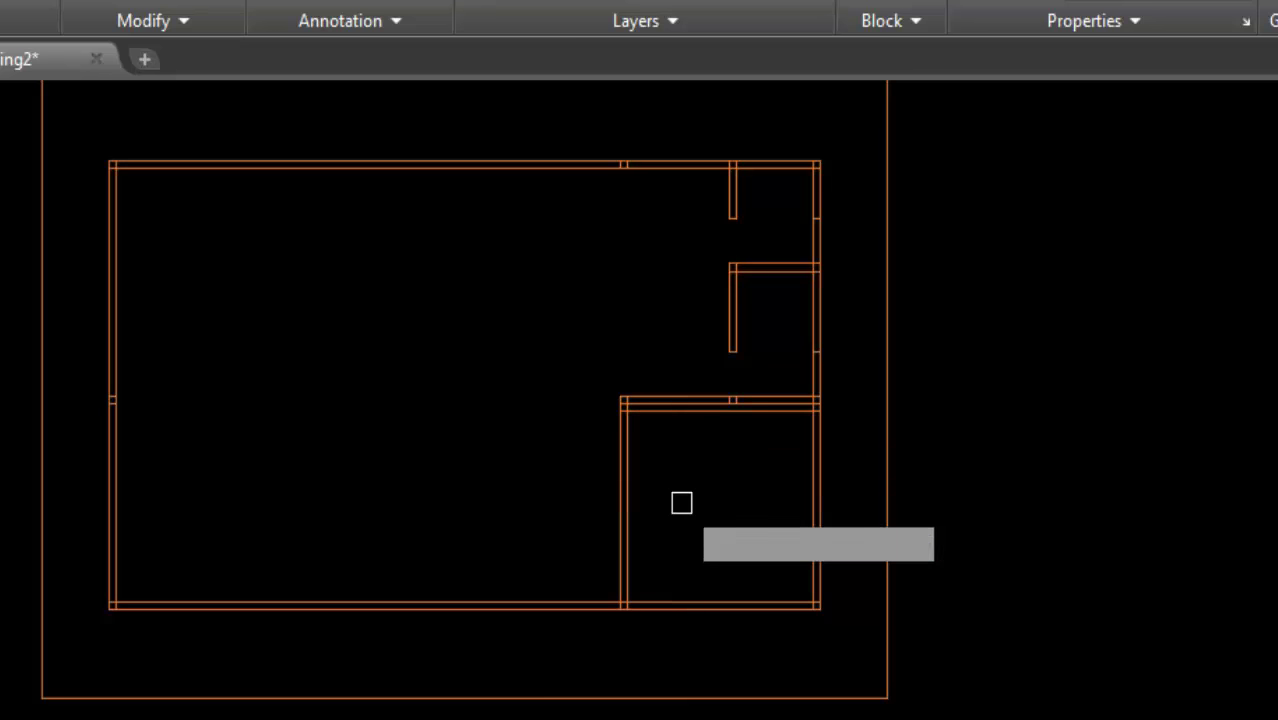
pyautogui.click(660, 413)
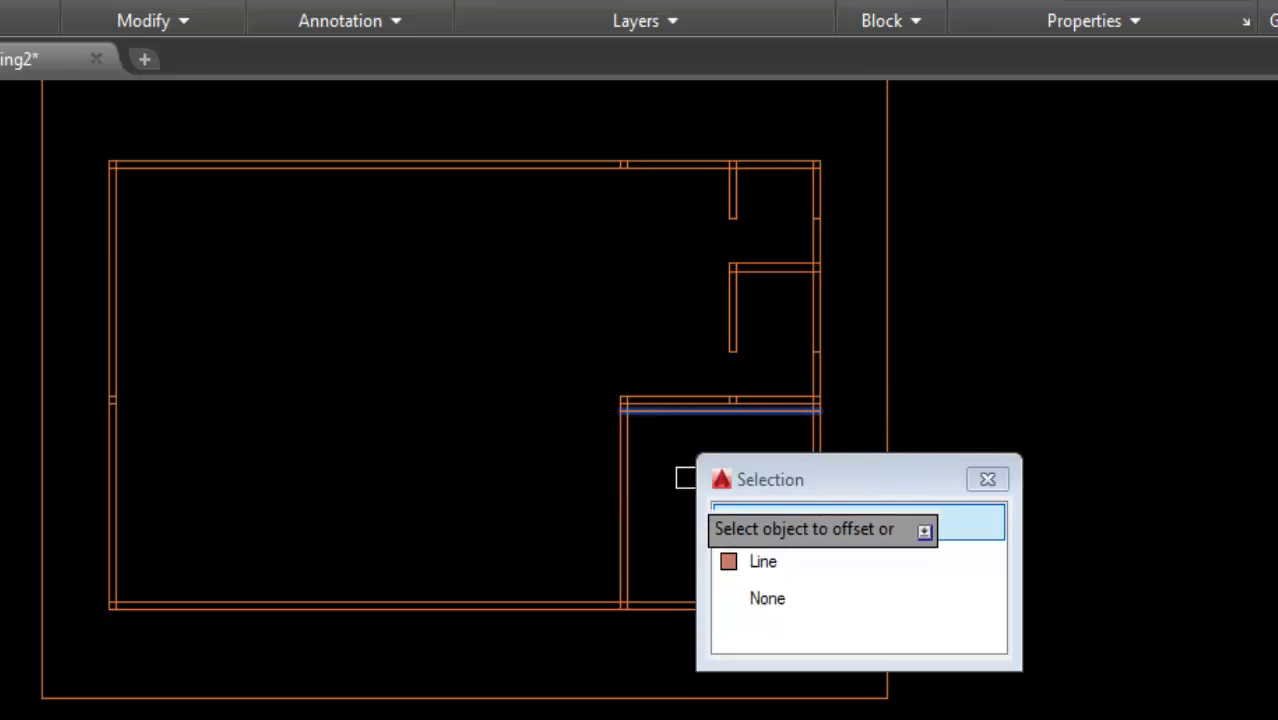
pyautogui.click(762, 562)
pyautogui.click(676, 520)
pyautogui.scroll(2, 676, 462)
pyautogui.press('Escape')
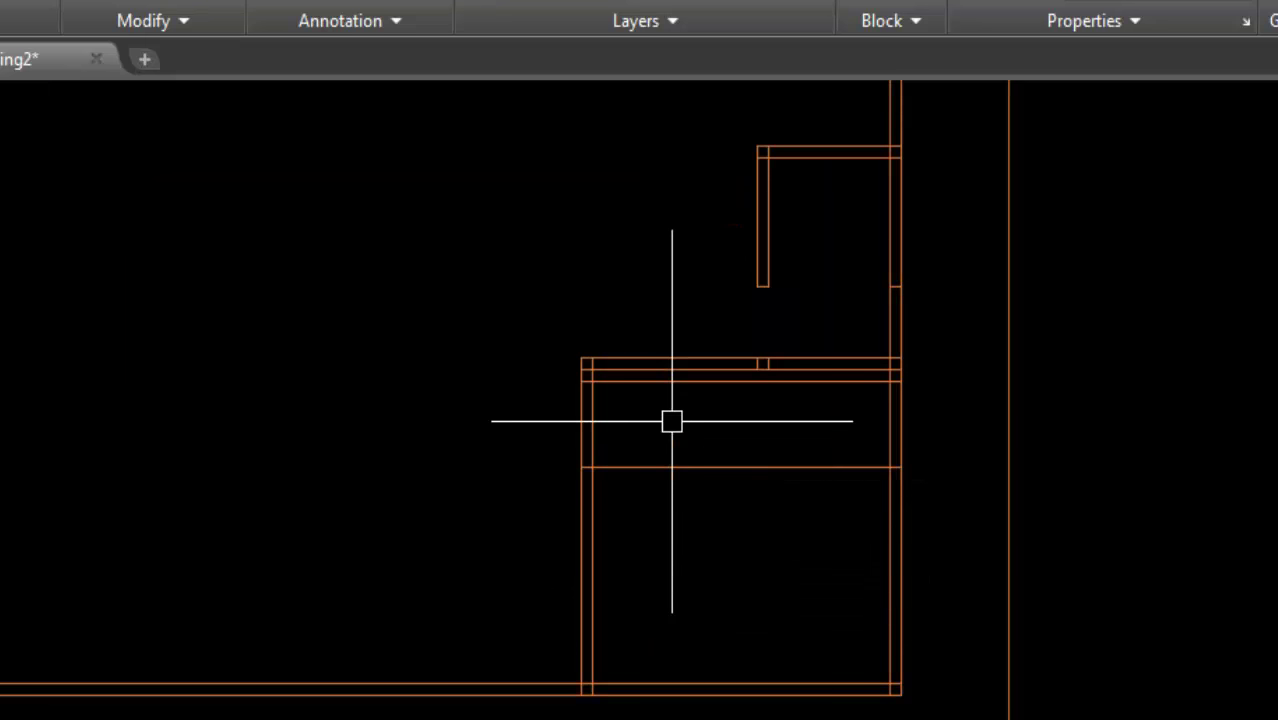
pyautogui.write('tr')
# Trim the left wall between the two lines to open the 3' doorway and clear stray lines
pyautogui.press('Return')
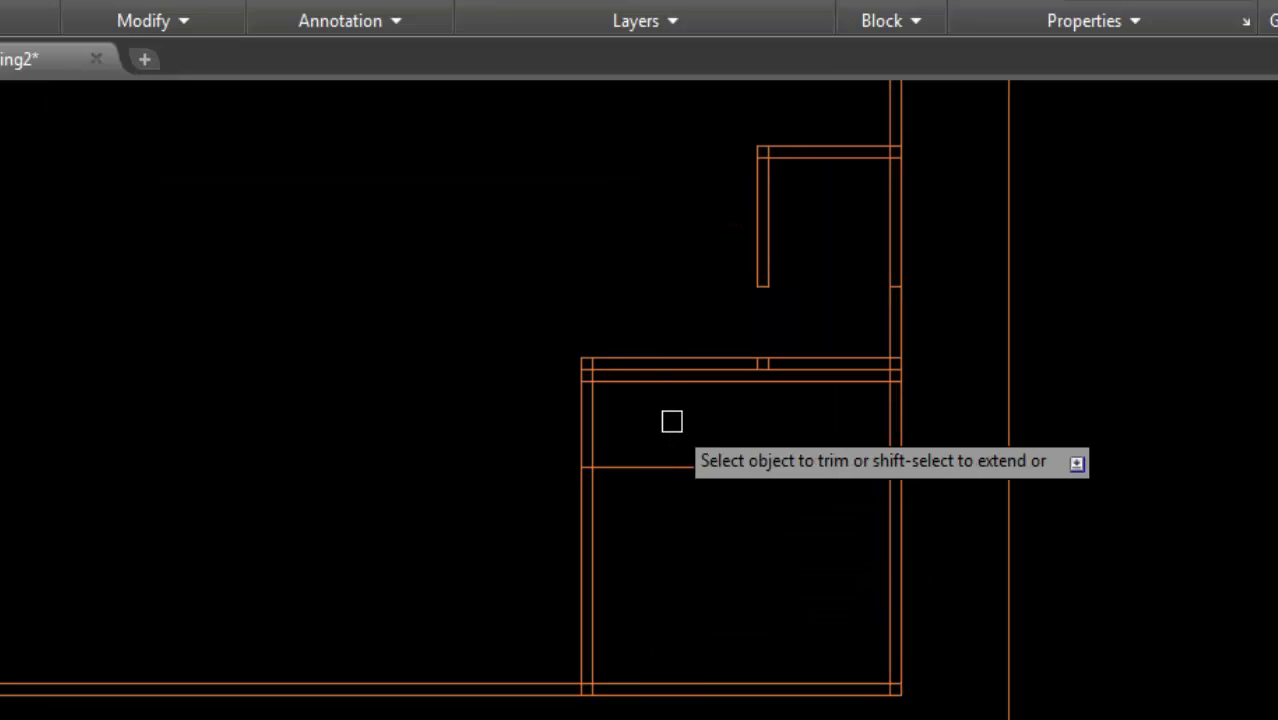
pyautogui.click(671, 422)
pyautogui.click(545, 419)
pyautogui.click(585, 434)
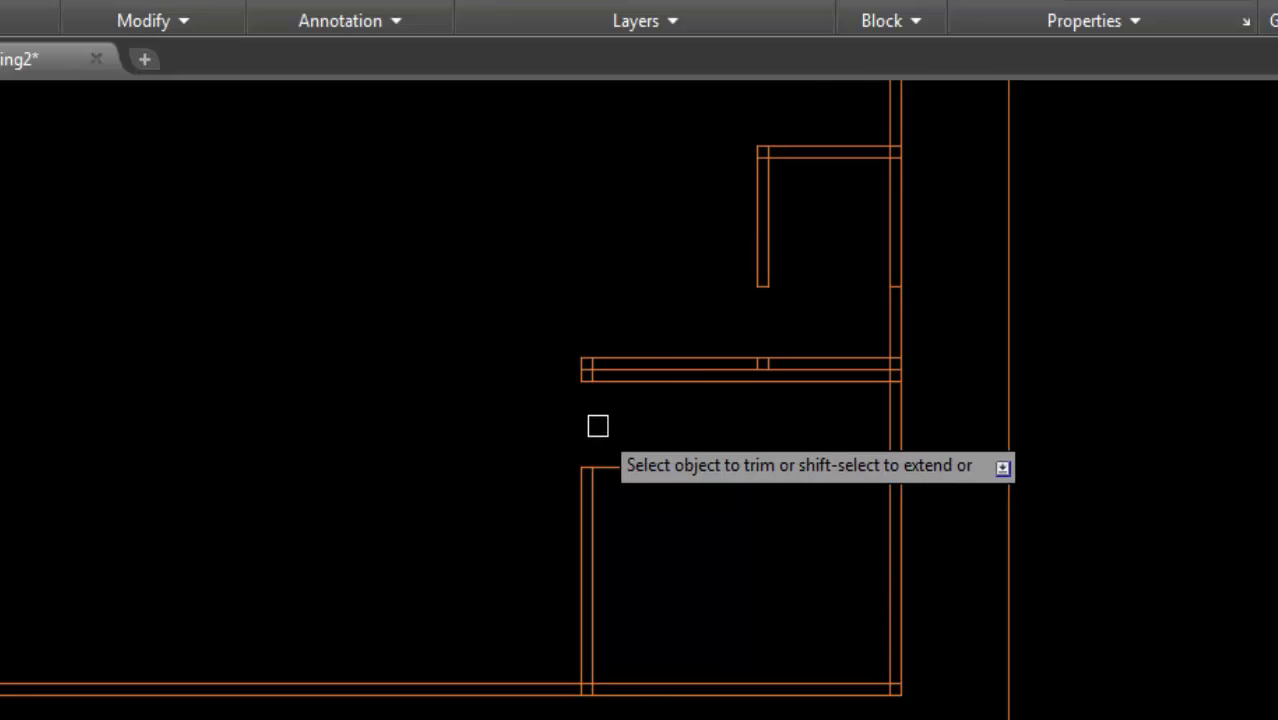
pyautogui.click(620, 466)
pyautogui.click(620, 381)
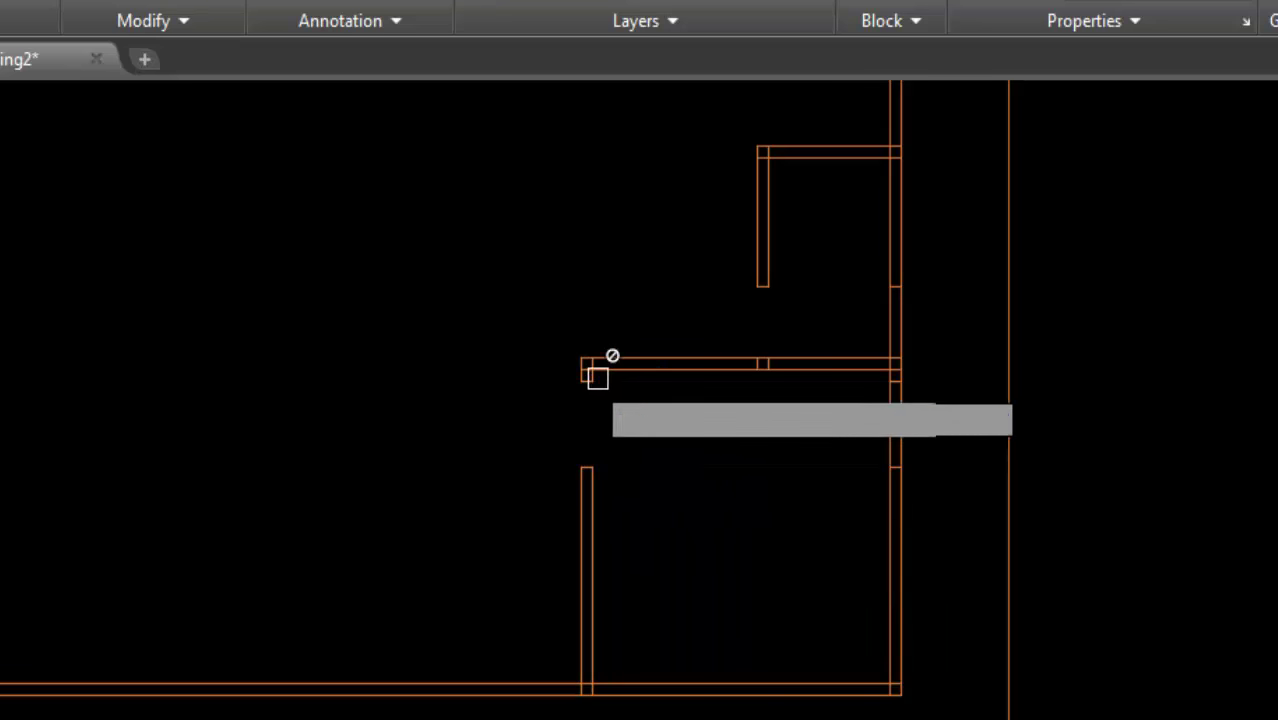
pyautogui.scroll(4, 590, 375)
pyautogui.scroll(3, 583, 340)
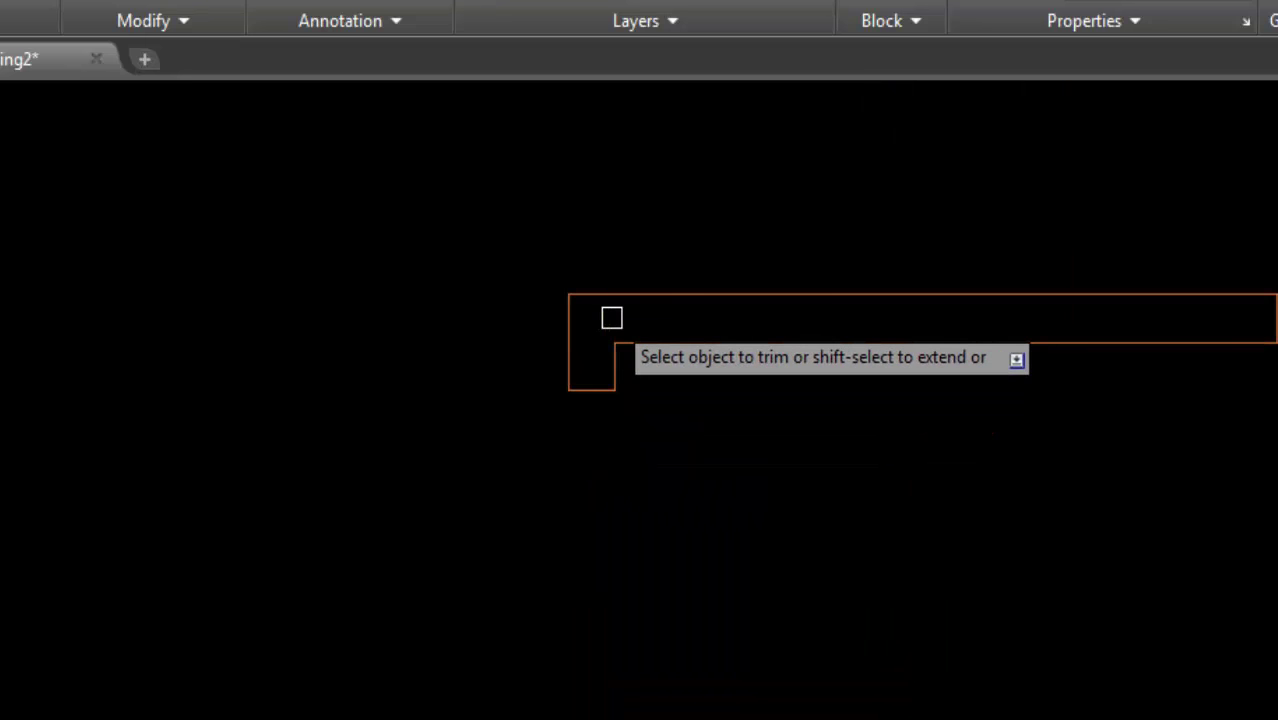
# Trim the overlapping lines at the right wall junction and its corner stubs
pyautogui.scroll(-7, 600, 340)
pyautogui.scroll(4, 790, 330)
pyautogui.scroll(2, 770, 330)
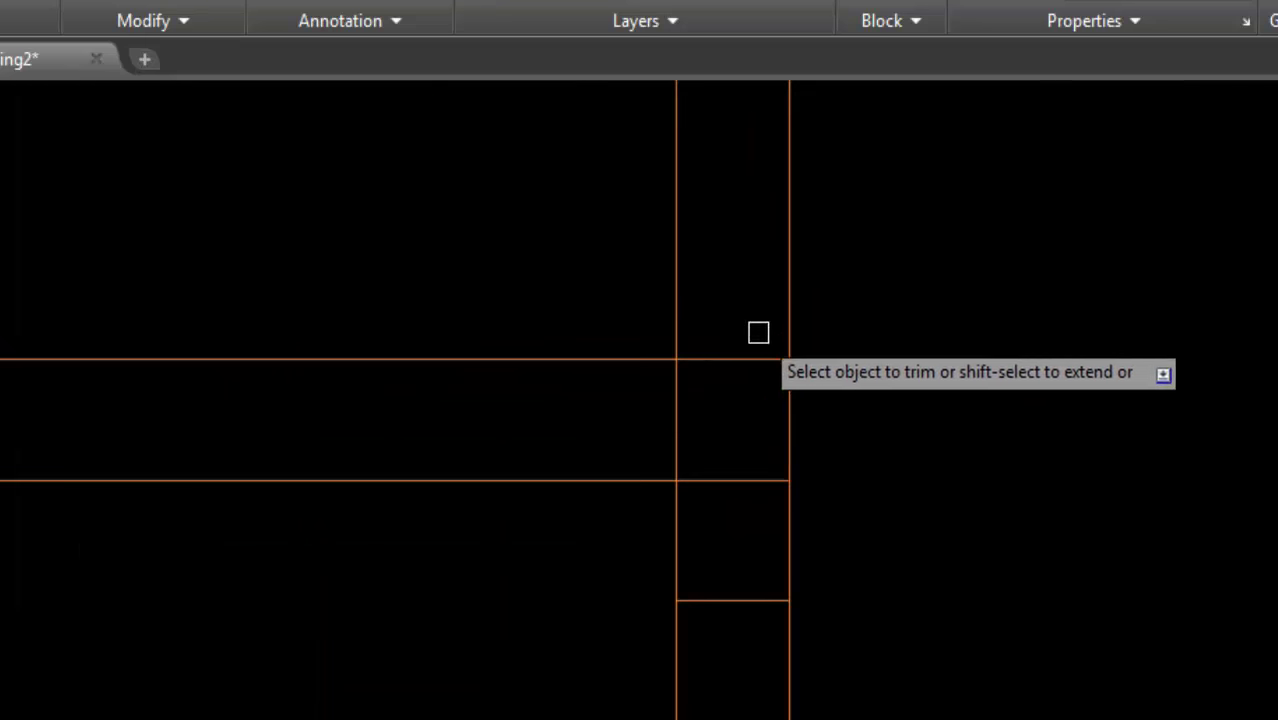
pyautogui.click(758, 332)
pyautogui.click(668, 520)
pyautogui.scroll(-3, 690, 400)
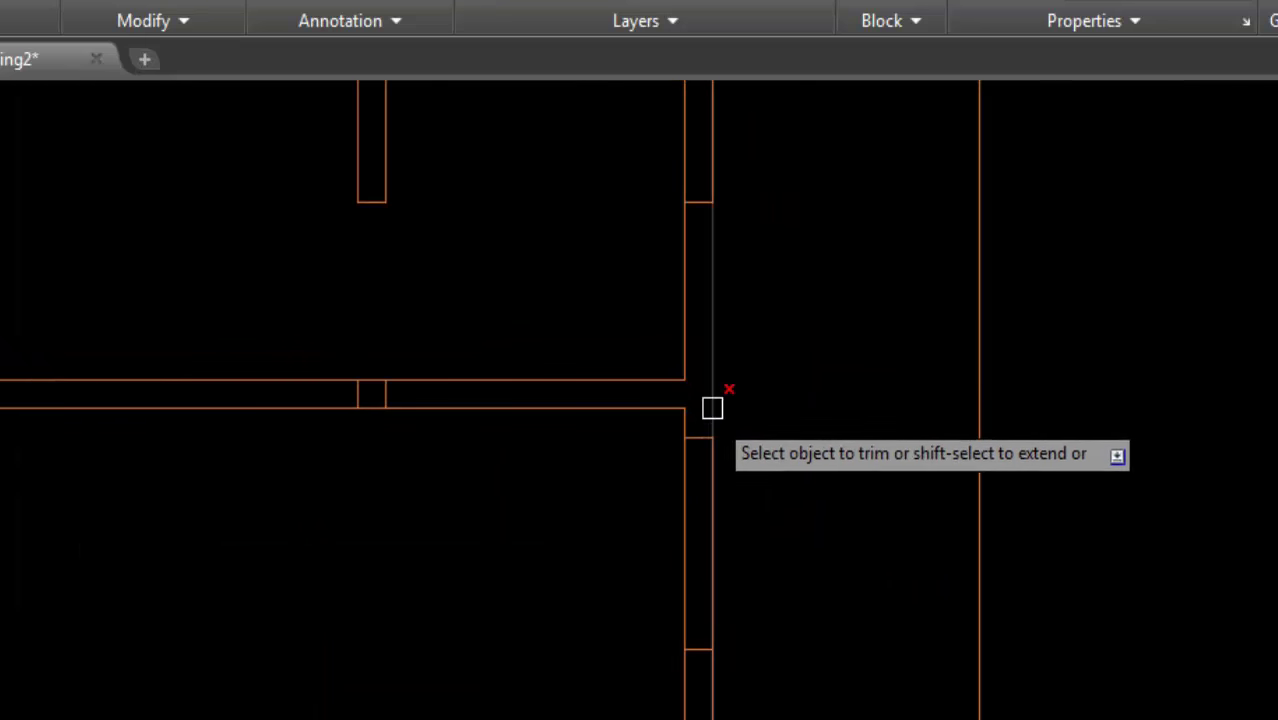
pyautogui.scroll(-2, 690, 510)
pyautogui.scroll(-2, 753, 385)
pyautogui.scroll(4, 807, 462)
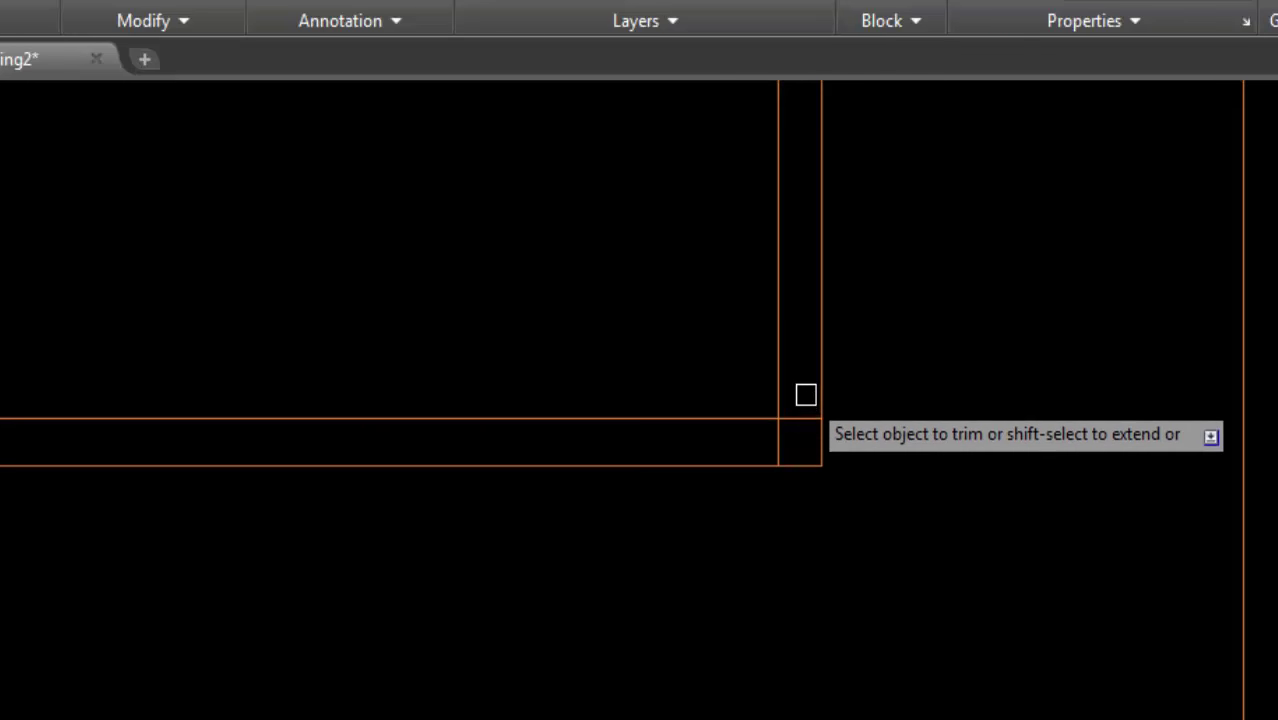
pyautogui.moveTo(806, 395); pyautogui.dragTo(772, 440)
# Clean up the lower-left wall junction, leaving an opening between the two walls
pyautogui.scroll(-4, 800, 455)
pyautogui.scroll(2, 342, 478)
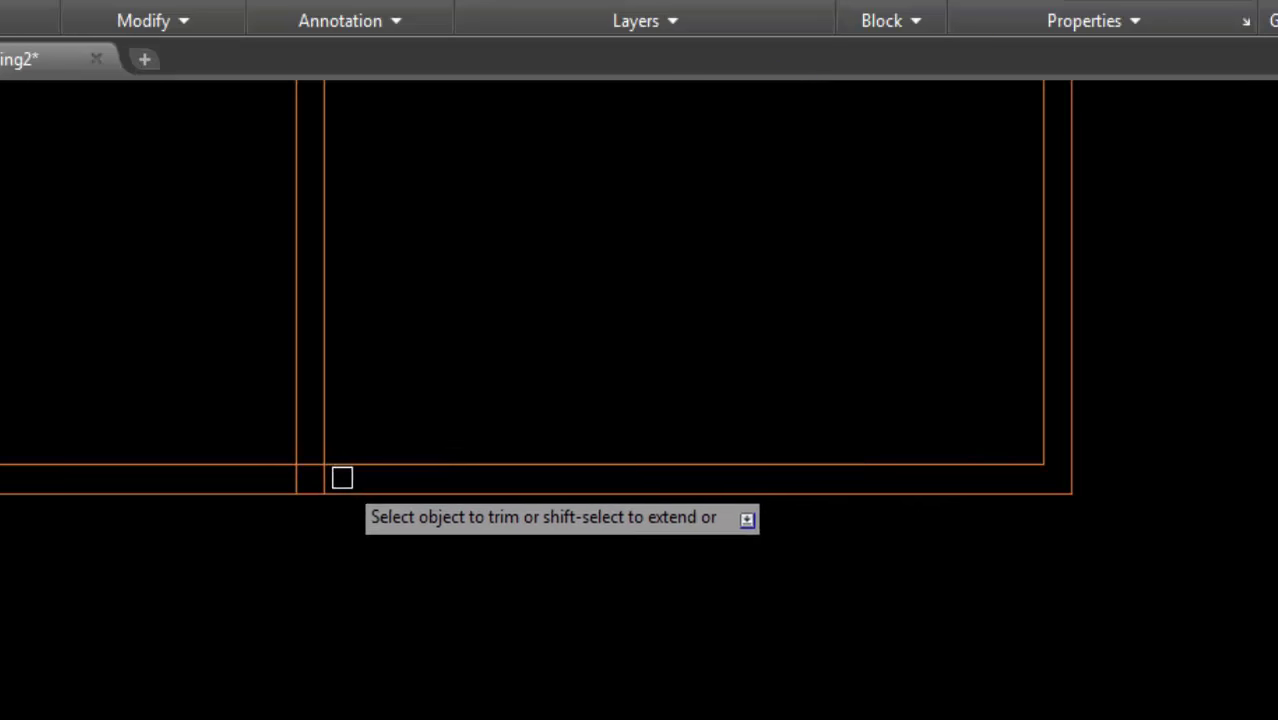
pyautogui.scroll(5, 342, 478)
pyautogui.click(335, 484)
pyautogui.click(191, 485)
pyautogui.click(204, 445)
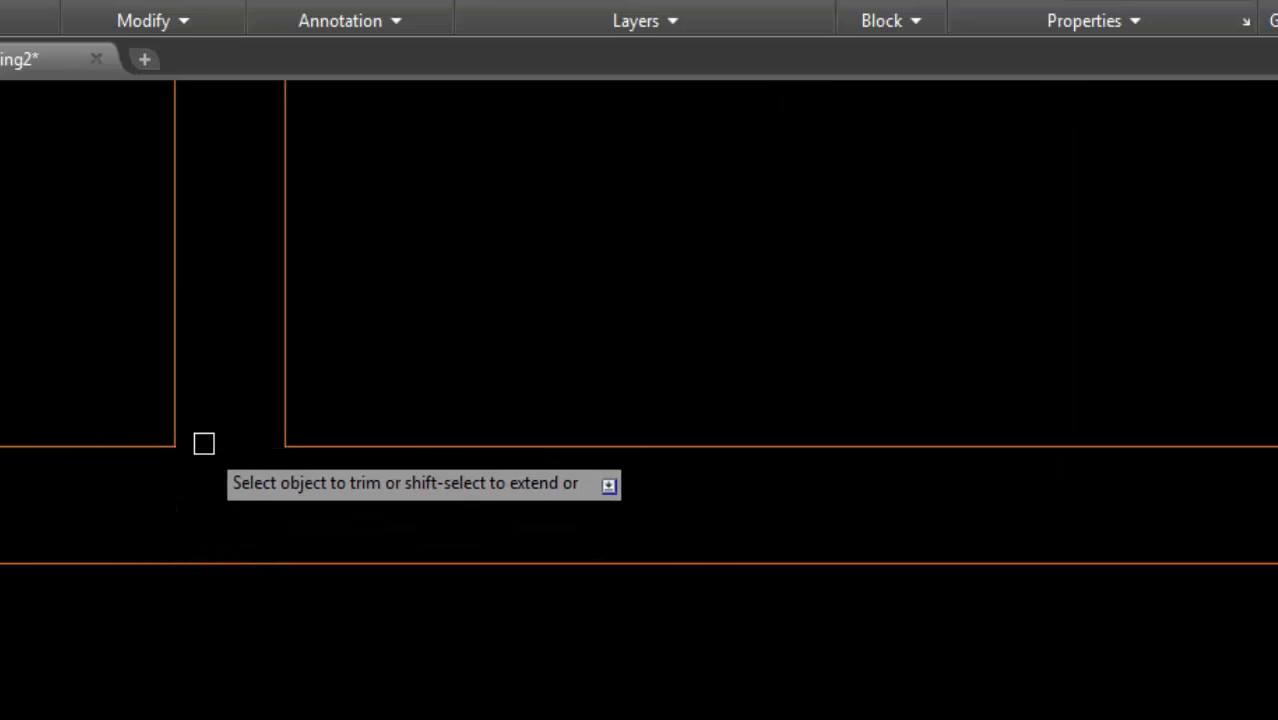
pyautogui.scroll(-2, 434, 608)
pyautogui.scroll(-2, 468, 480)
pyautogui.scroll(2, 499, 403)
pyautogui.scroll(2, 483, 379)
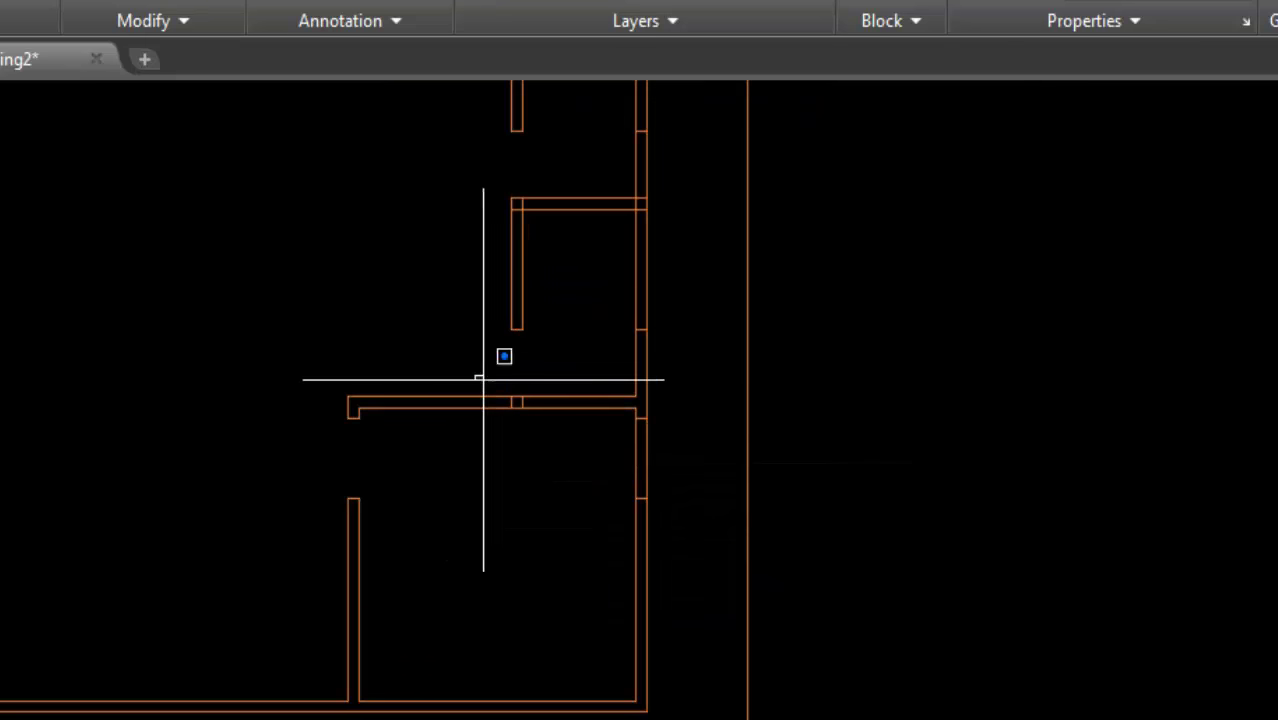
# Use the short vertical wall segment as an edge and trim stray lines at the upper corner
pyautogui.click(516, 402)
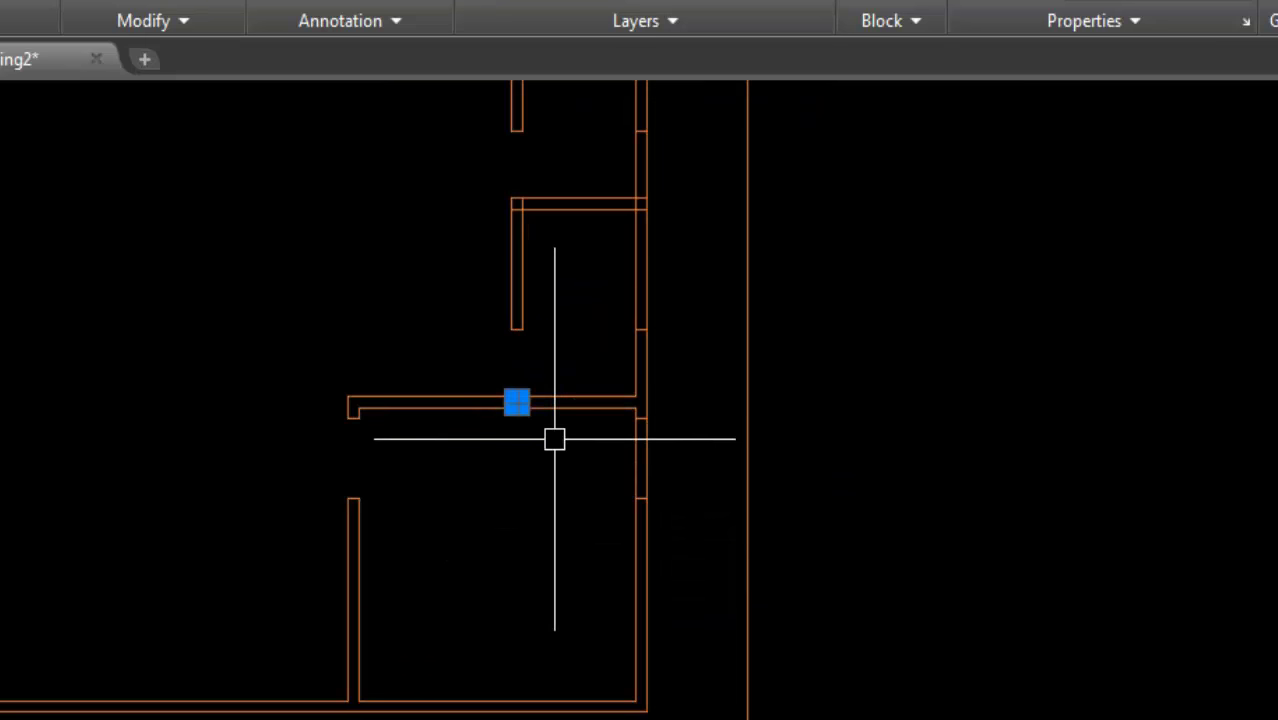
pyautogui.click(591, 357)
pyautogui.click(659, 541)
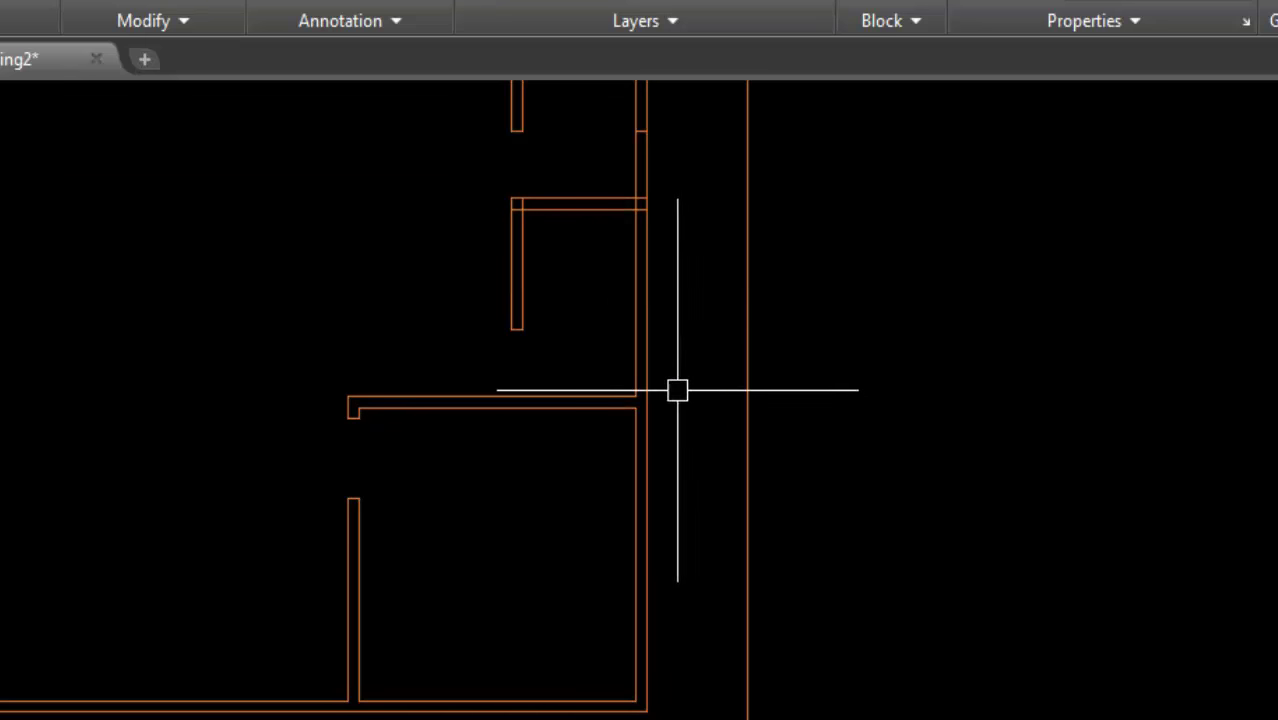
pyautogui.moveTo(675, 380); pyautogui.dragTo(674, 491, button='middle')
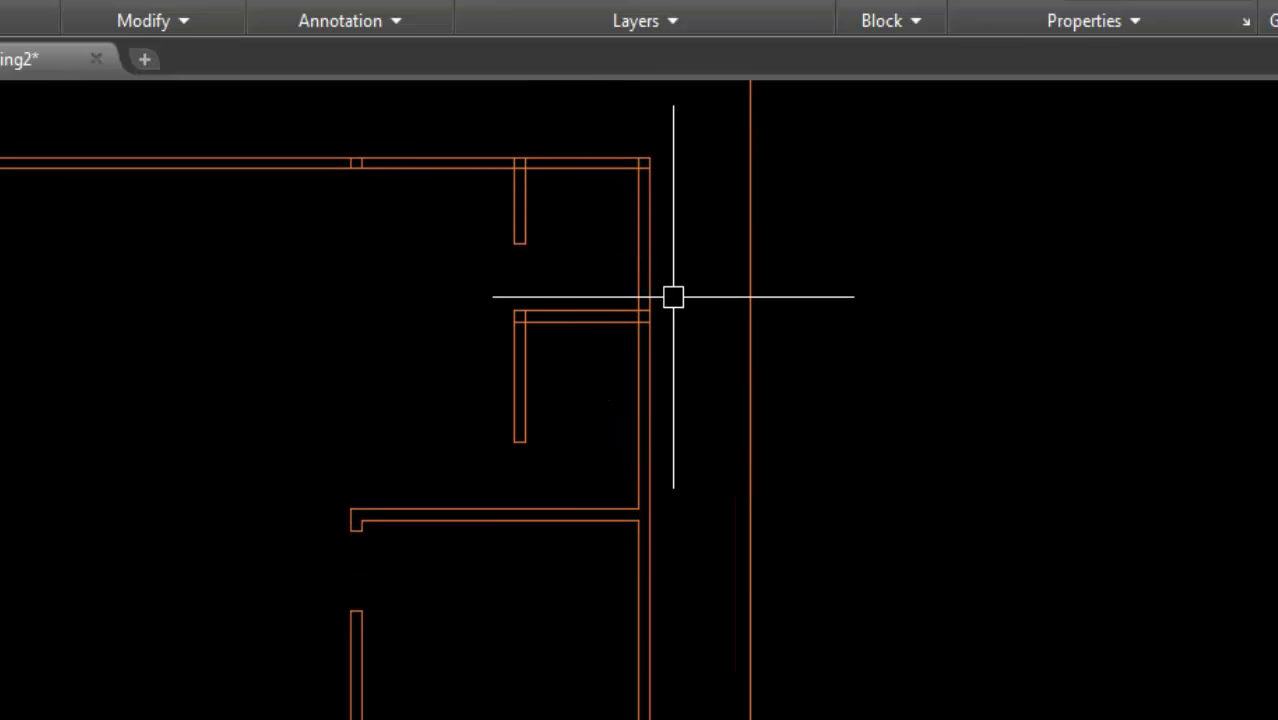
pyautogui.write('tr')
pyautogui.press('Return')
pyautogui.press('Return')
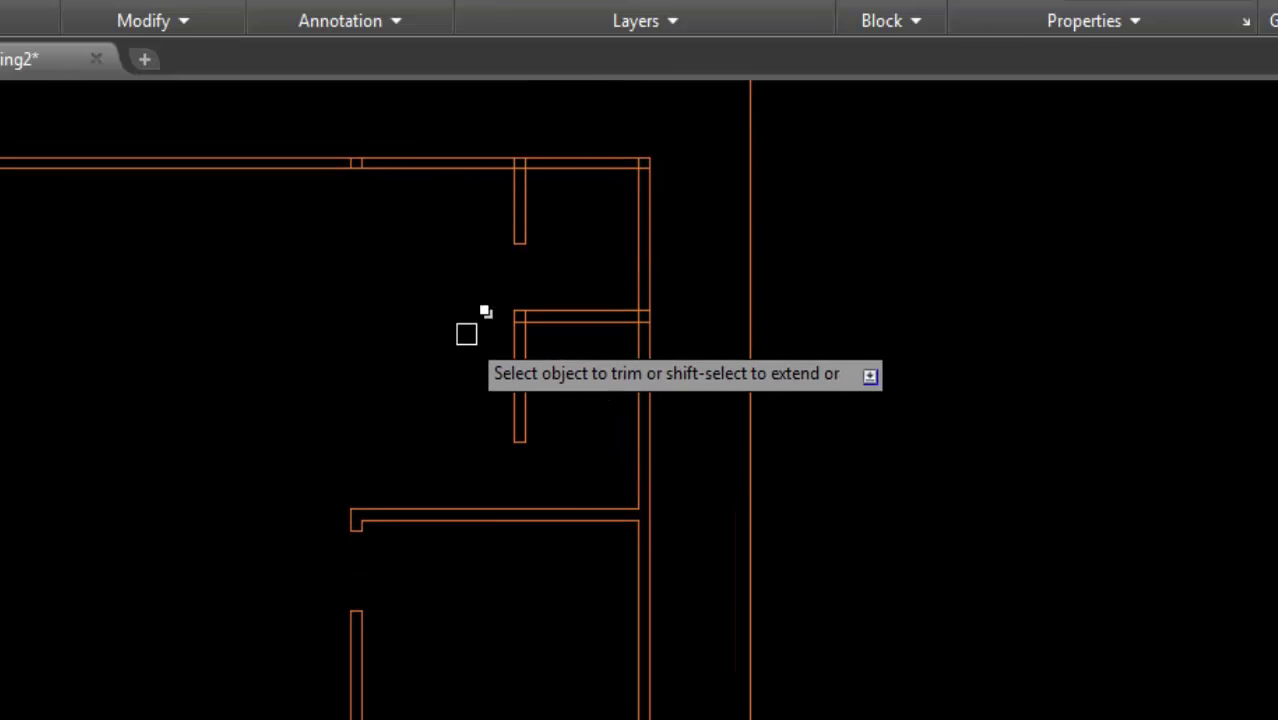
pyautogui.scroll(3, 470, 330)
pyautogui.scroll(3, 620, 304)
pyautogui.click(587, 288)
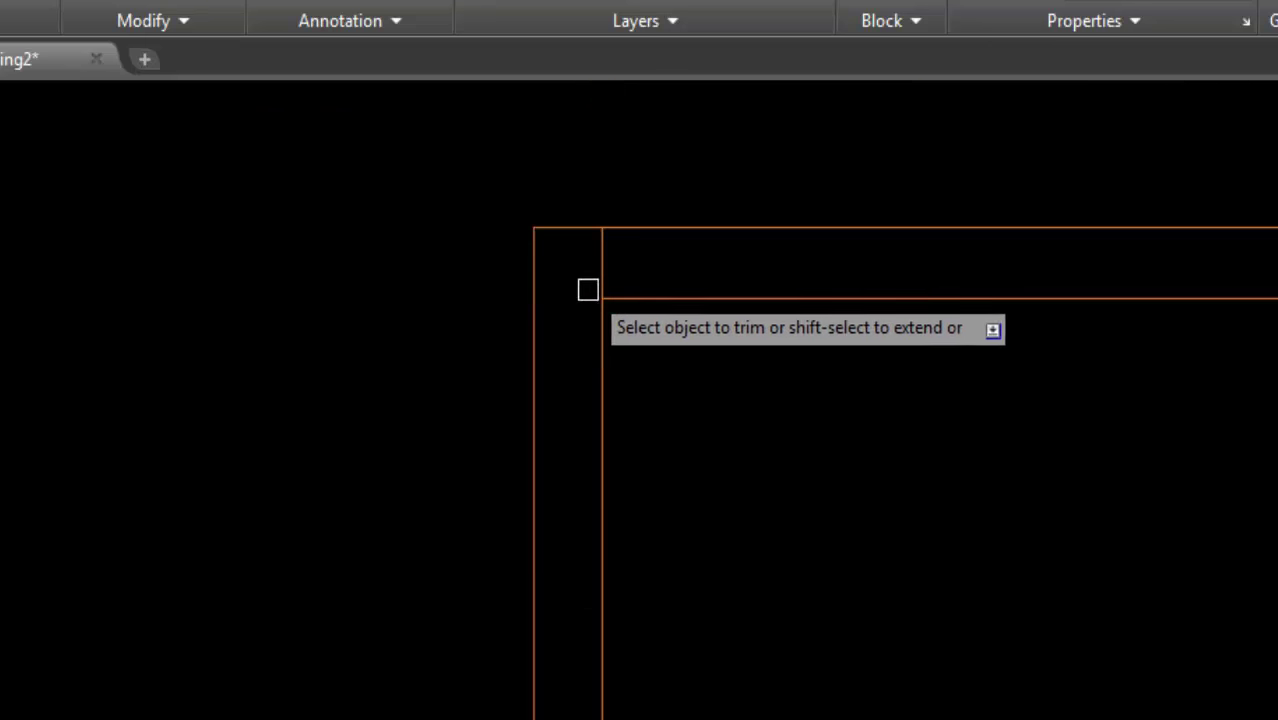
pyautogui.click(597, 275)
# Open the right wall where the partition meets it by trimming three segments
pyautogui.scroll(-3, 600, 280)
pyautogui.scroll(3, 886, 306)
pyautogui.click(855, 276)
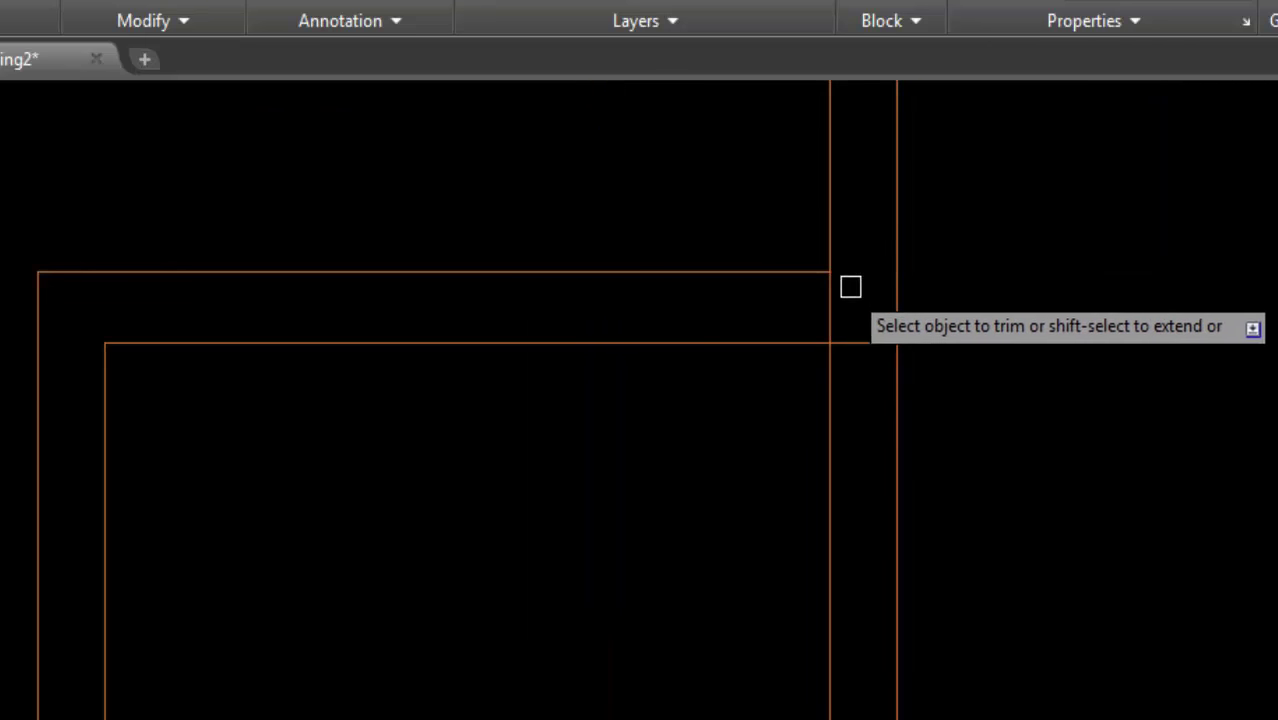
pyautogui.click(832, 300)
pyautogui.click(840, 343)
pyautogui.scroll(-3, 839, 406)
pyautogui.moveTo(807, 237); pyautogui.dragTo(870, 619, button='middle')
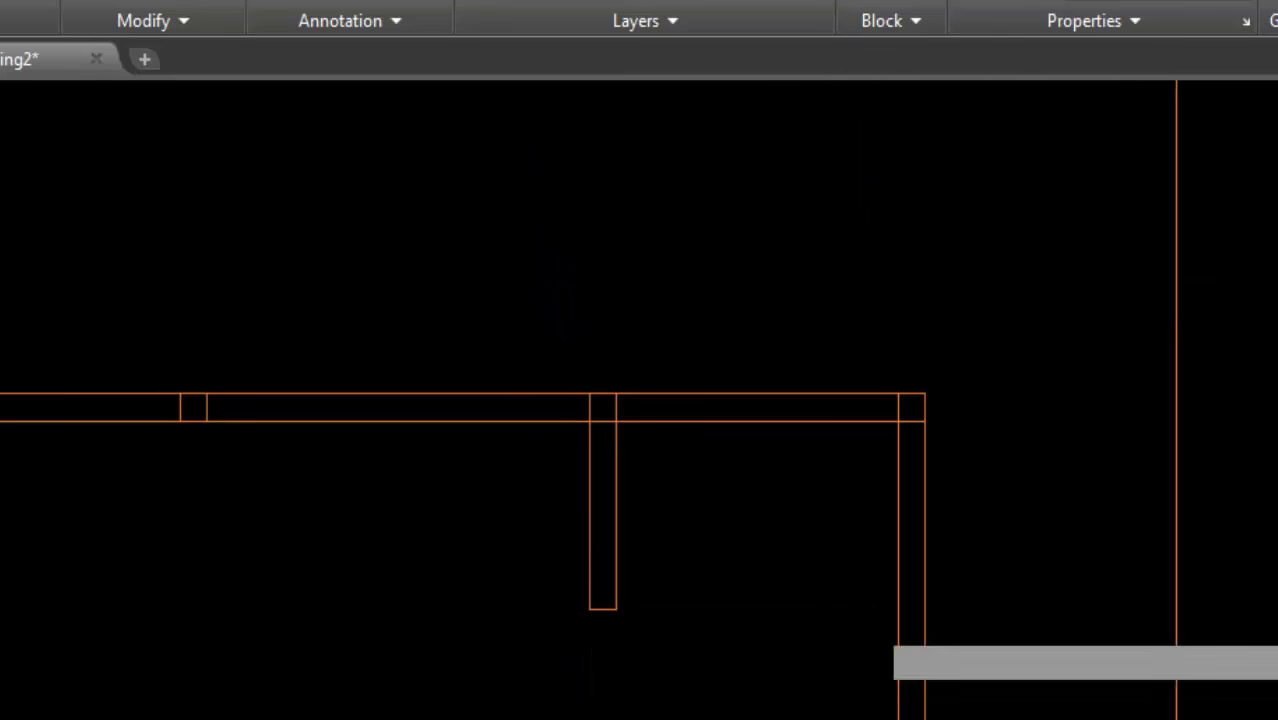
# Trim the overlapping corner lines and the leftover vertical segment at the corners
pyautogui.scroll(2, 884, 456)
pyautogui.scroll(2, 855, 484)
pyautogui.click(855, 484)
pyautogui.click(828, 447)
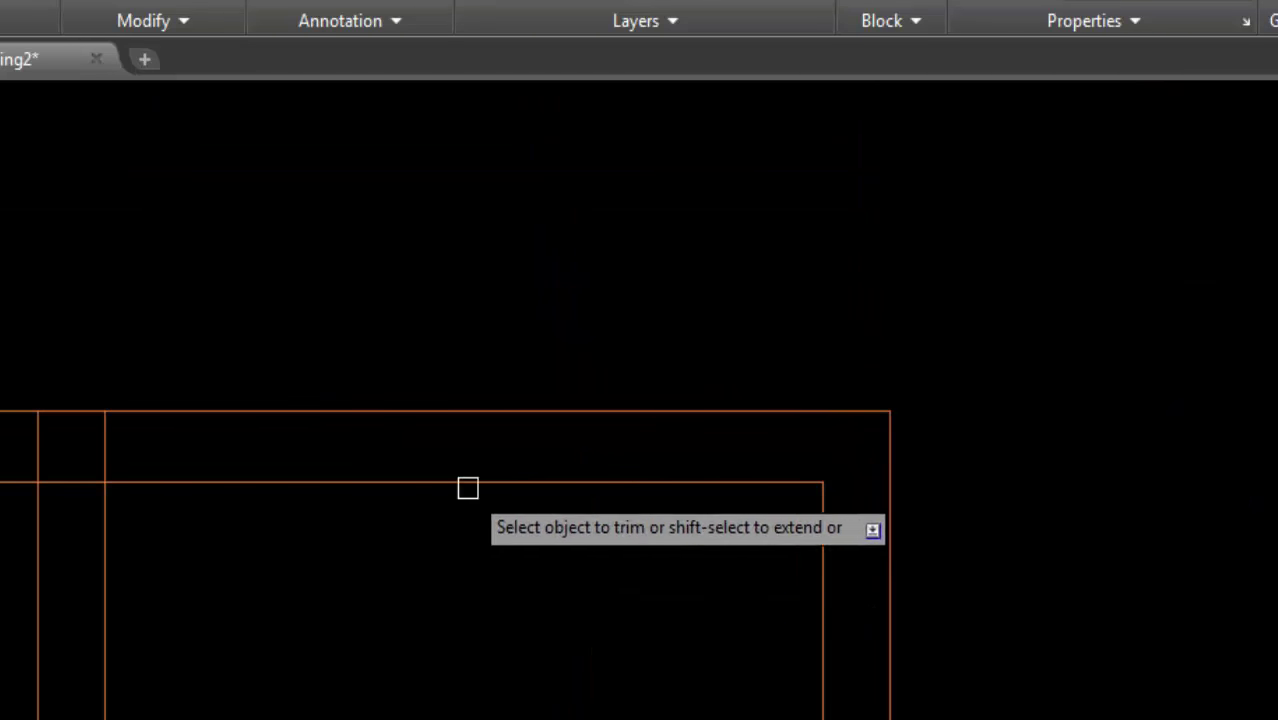
pyautogui.click(104, 450)
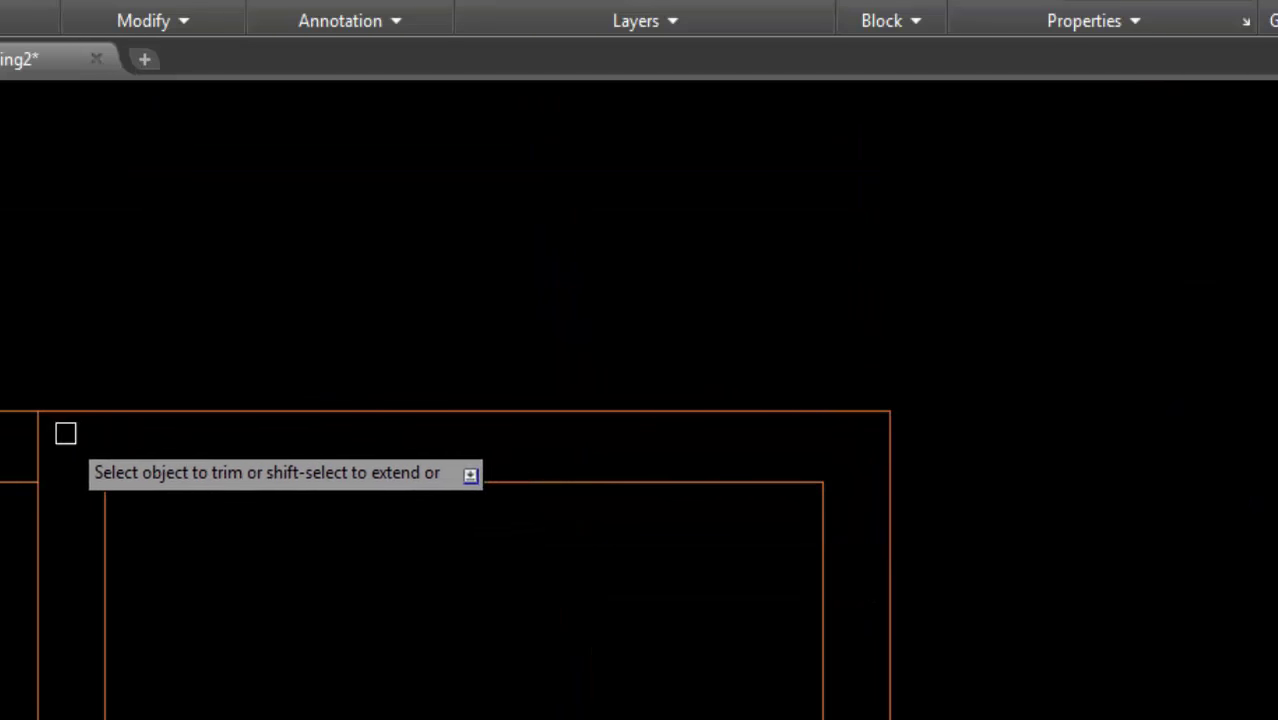
pyautogui.scroll(-3, 362, 285)
pyautogui.scroll(-2, 465, 345)
pyautogui.moveTo(465, 345); pyautogui.dragTo(528, 314, button='middle')
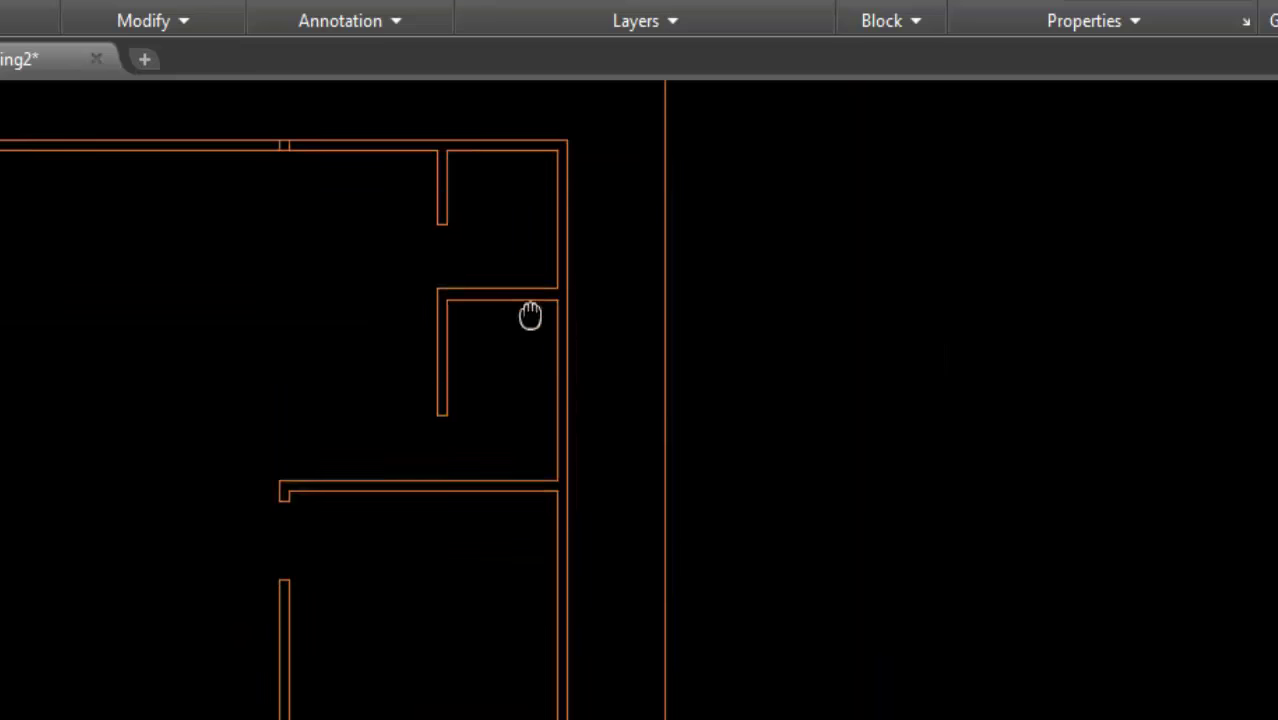
pyautogui.scroll(-2, 668, 448)
pyautogui.scroll(-2, 668, 448)
pyautogui.scroll(2, 522, 448)
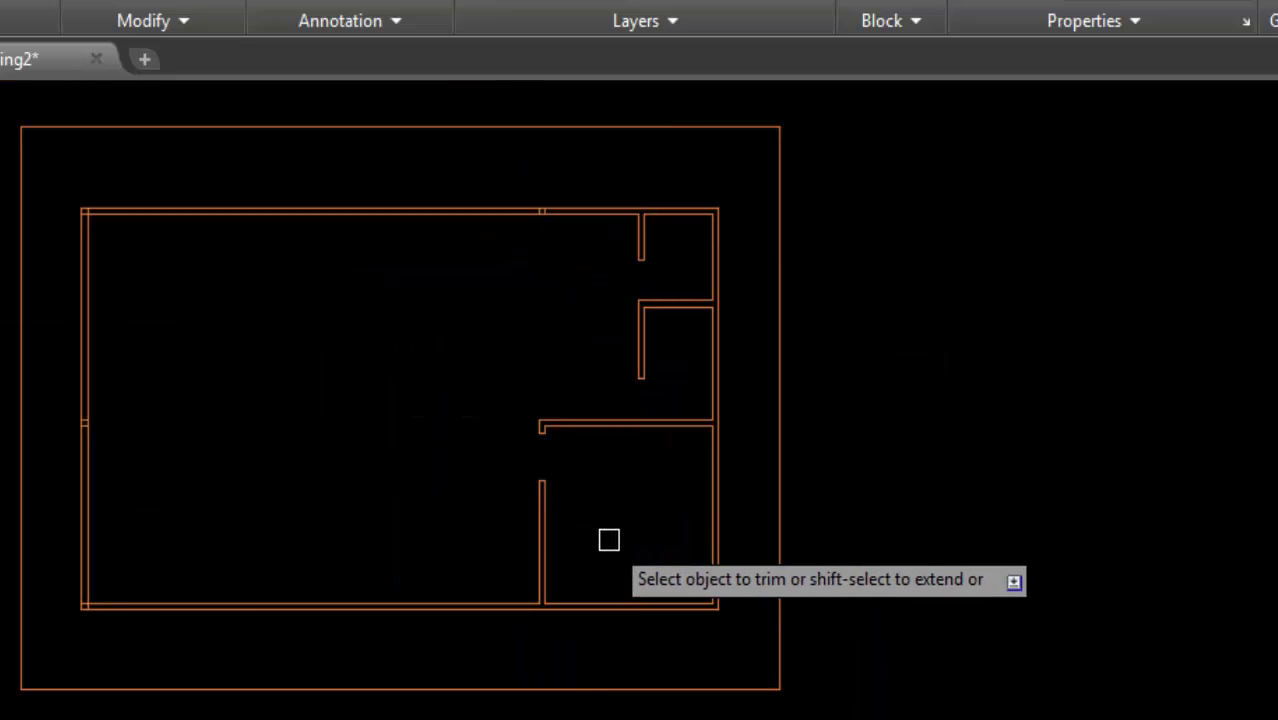
# Offset the lower room's left wall 6'-4 to the left, then double it with a 5 offset
pyautogui.write('o')
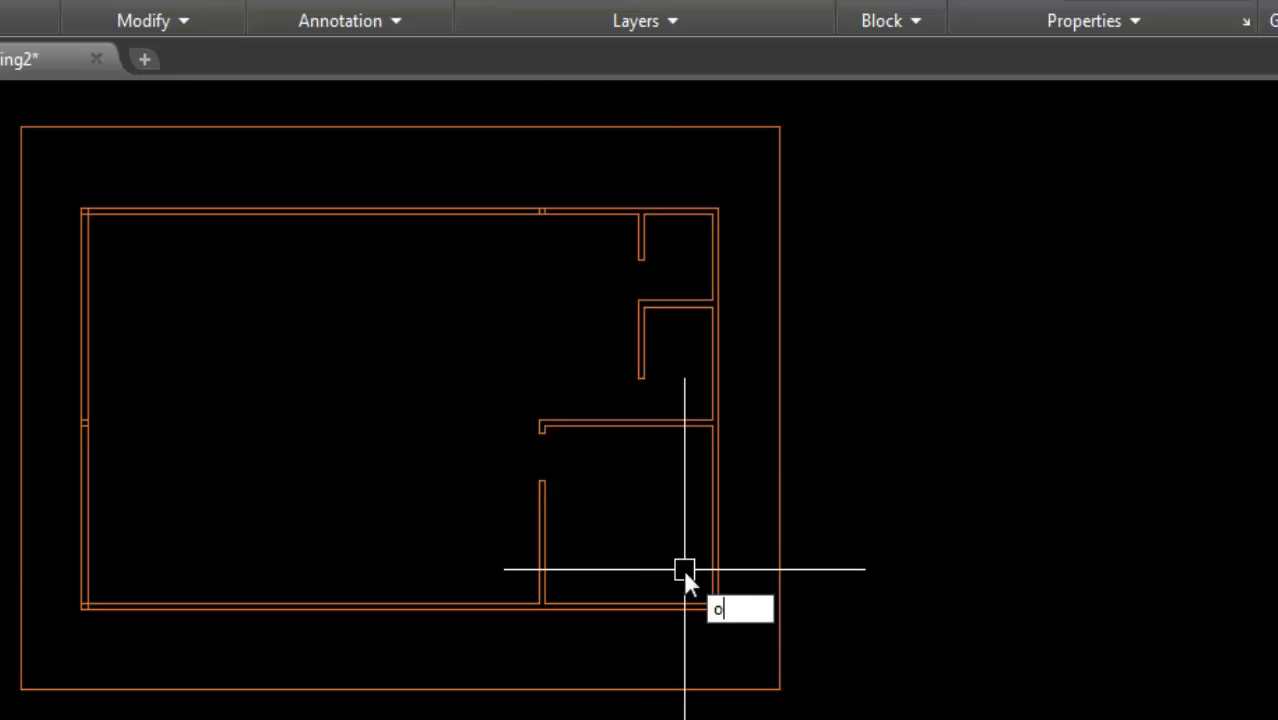
pyautogui.press('Return')
pyautogui.write("6'-4")
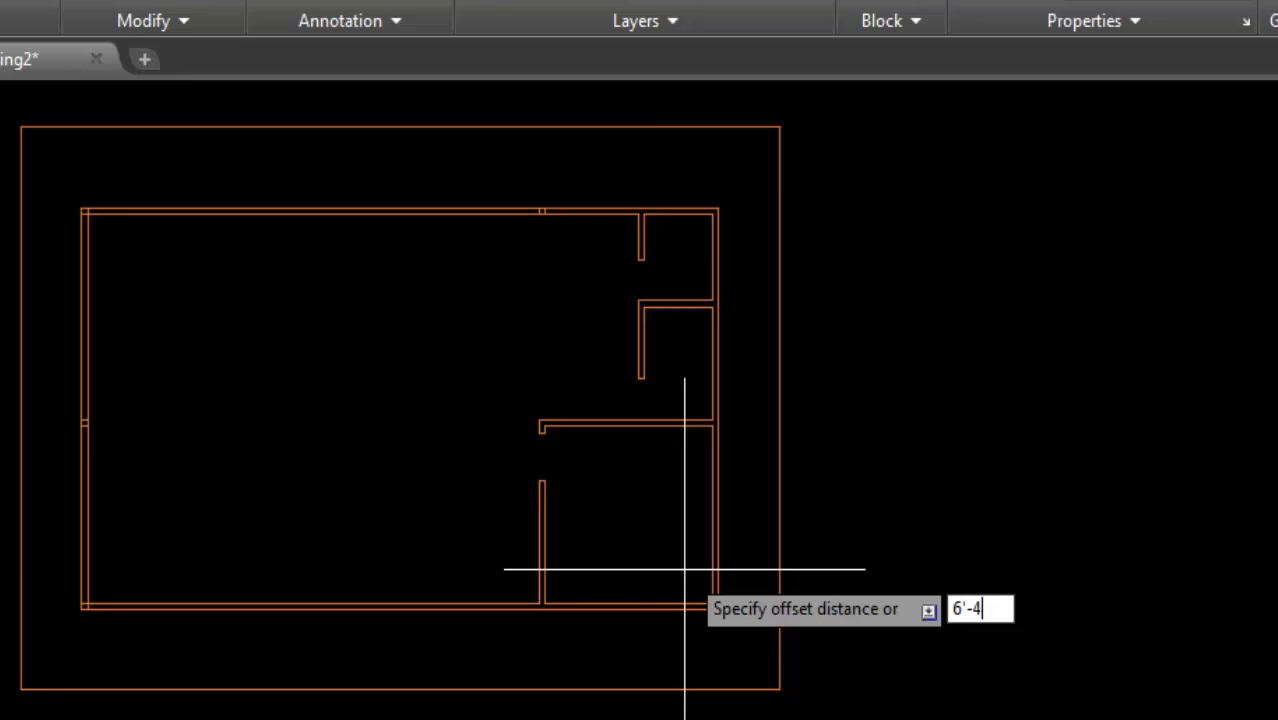
pyautogui.press('Return')
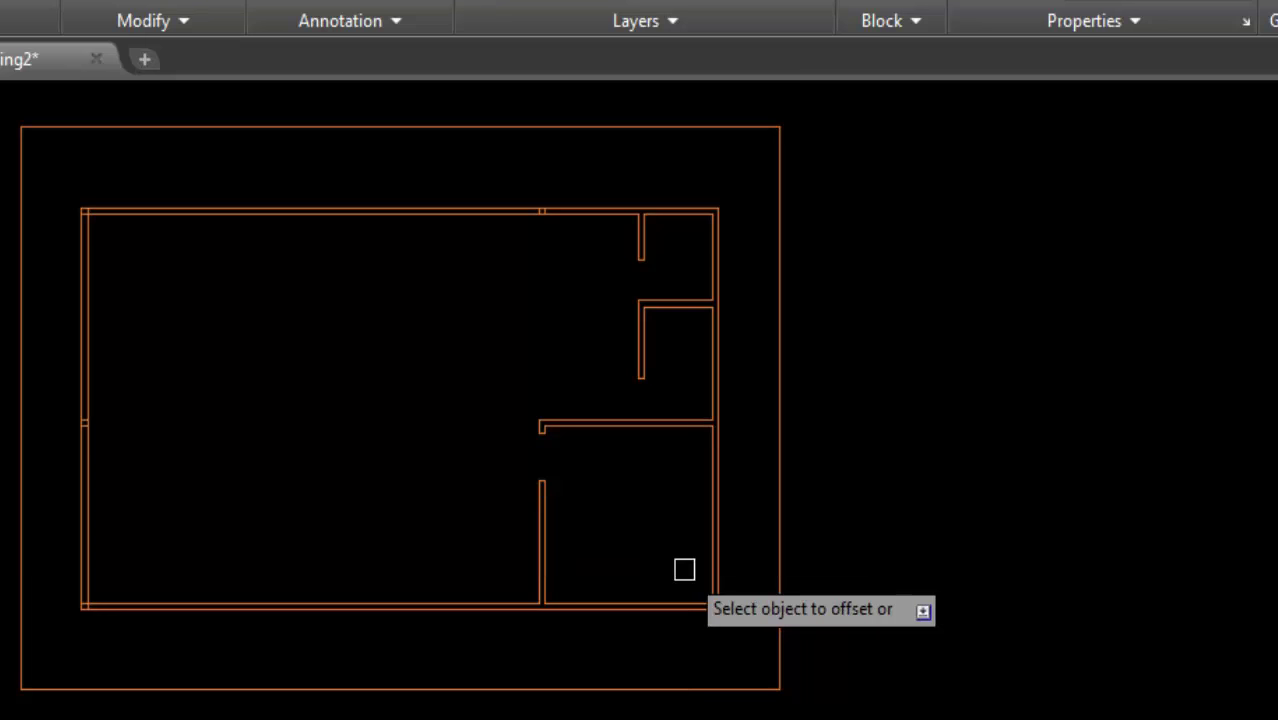
pyautogui.scroll(4, 545, 528)
pyautogui.click(497, 514)
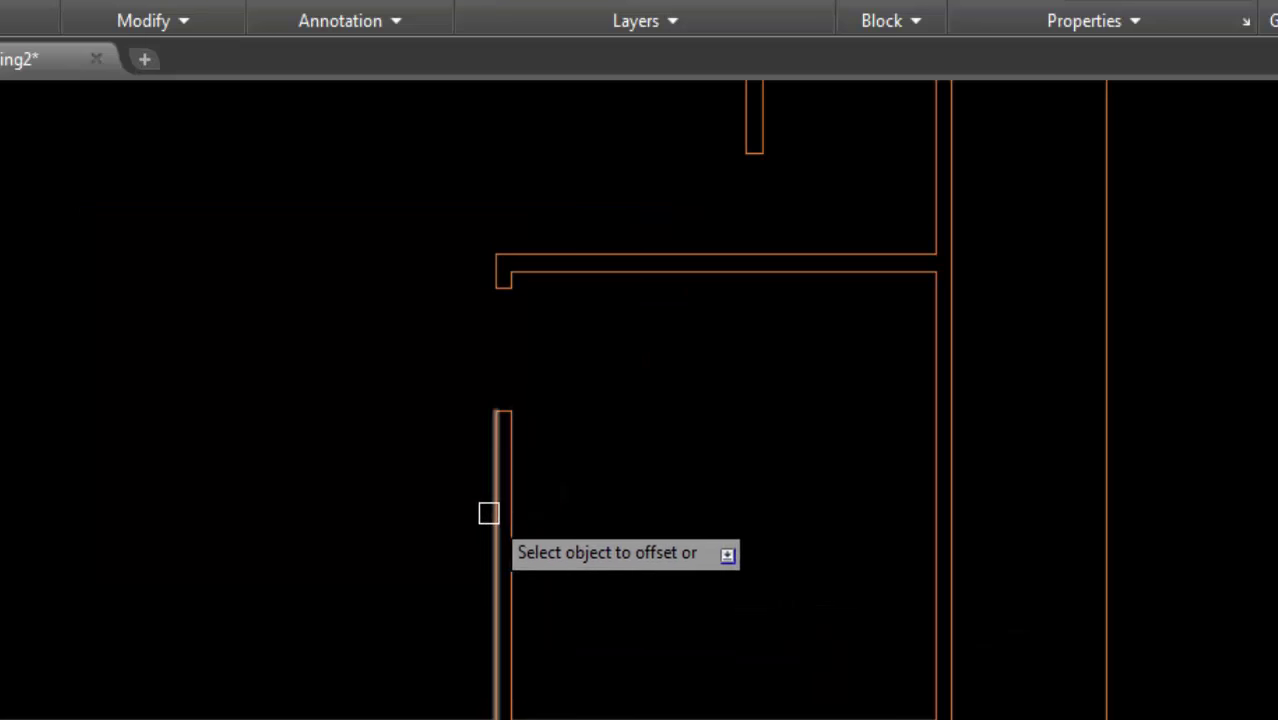
pyautogui.click(305, 473)
pyautogui.scroll(-2, 456, 492)
pyautogui.press('Return')
pyautogui.press('Return')
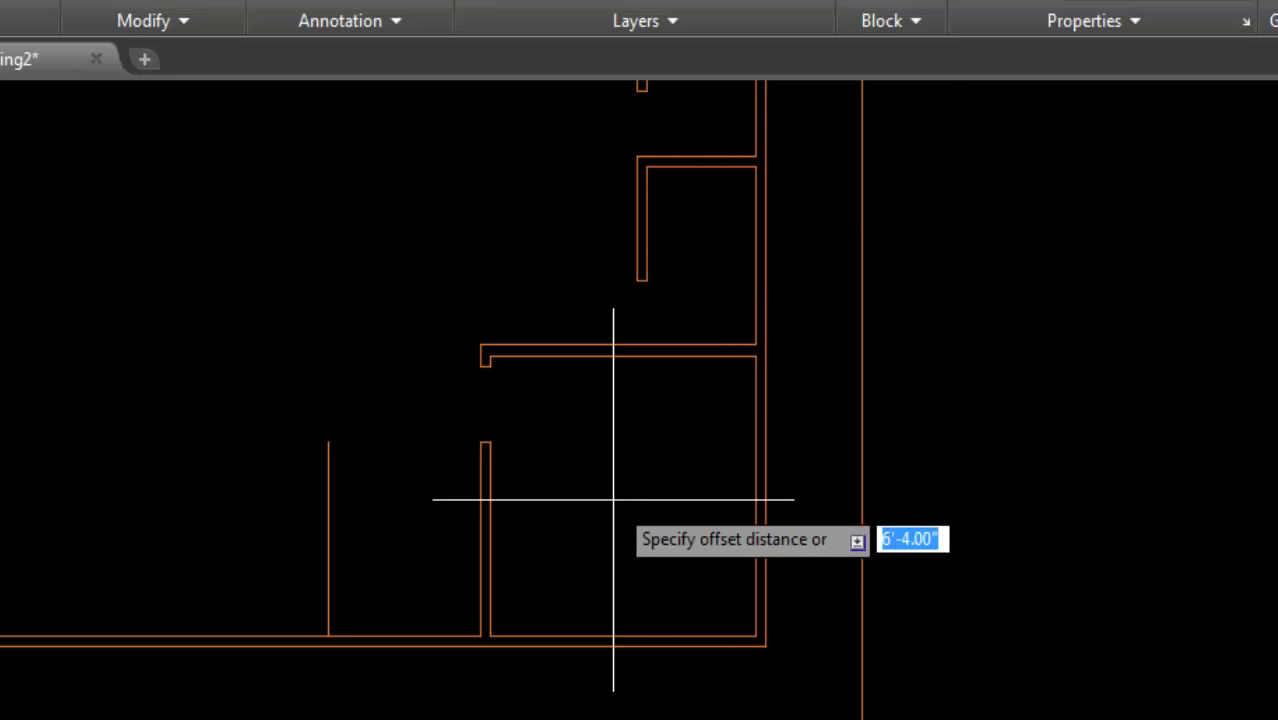
pyautogui.press('Return')
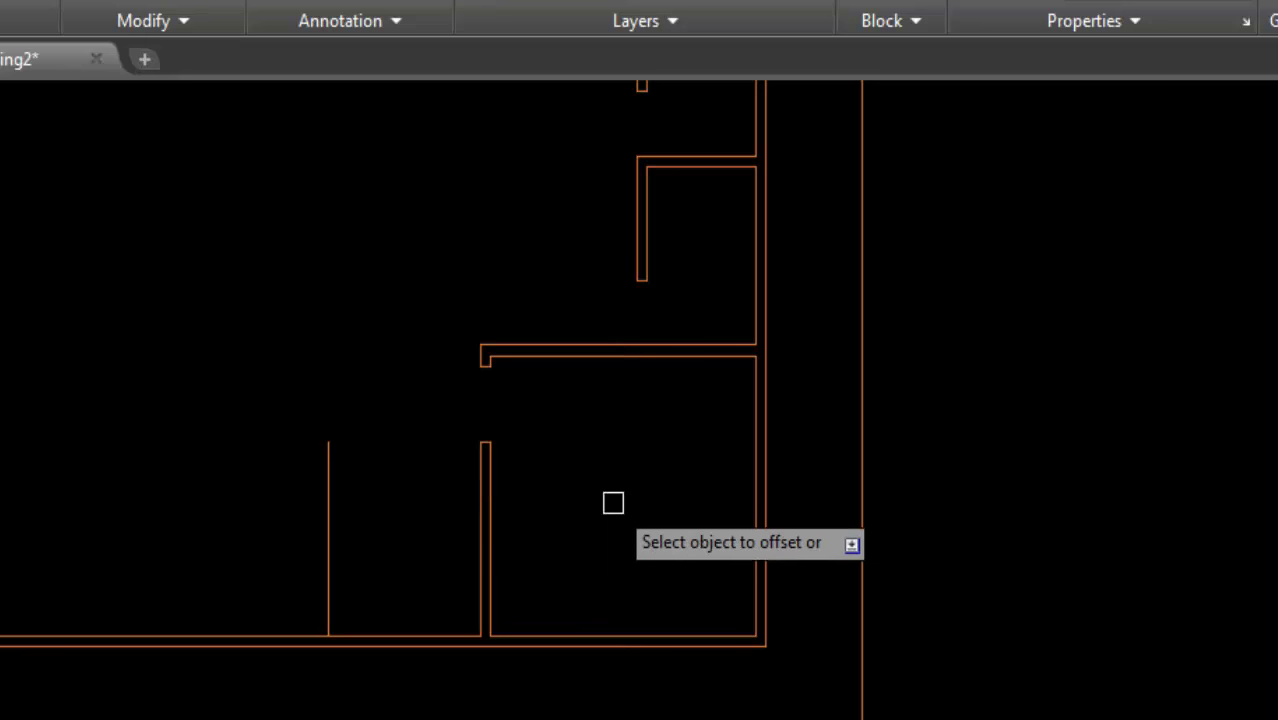
pyautogui.click(328, 494)
pyautogui.click(180, 504)
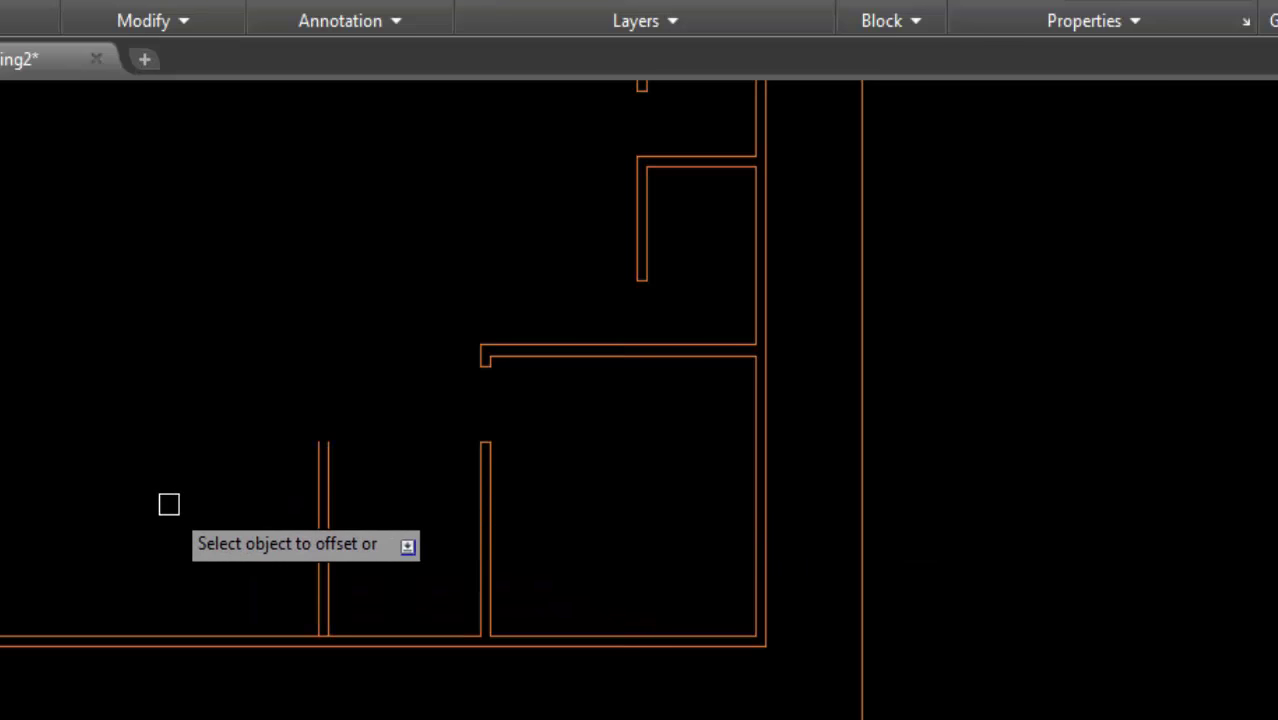
pyautogui.press('Escape')
pyautogui.write('o')
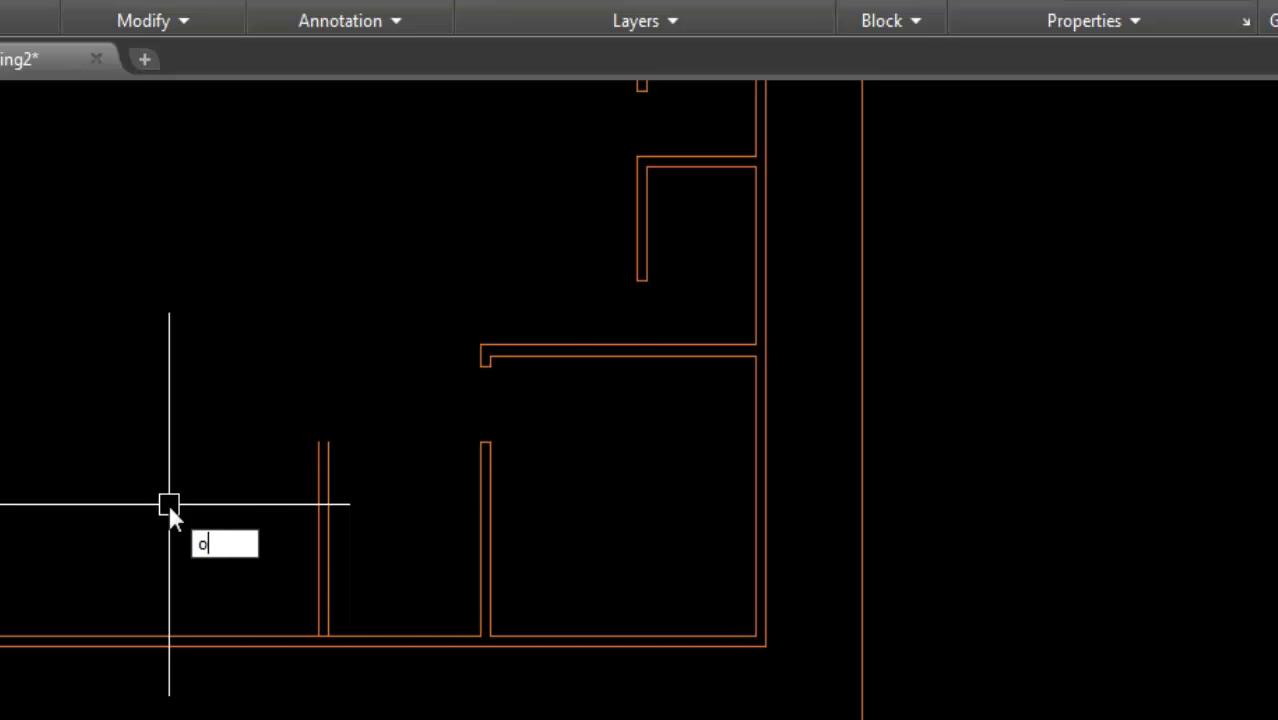
# Offset the bottom wall's inner line up 4'-6 as a partition, doubled with a 5 offset
pyautogui.press('Return')
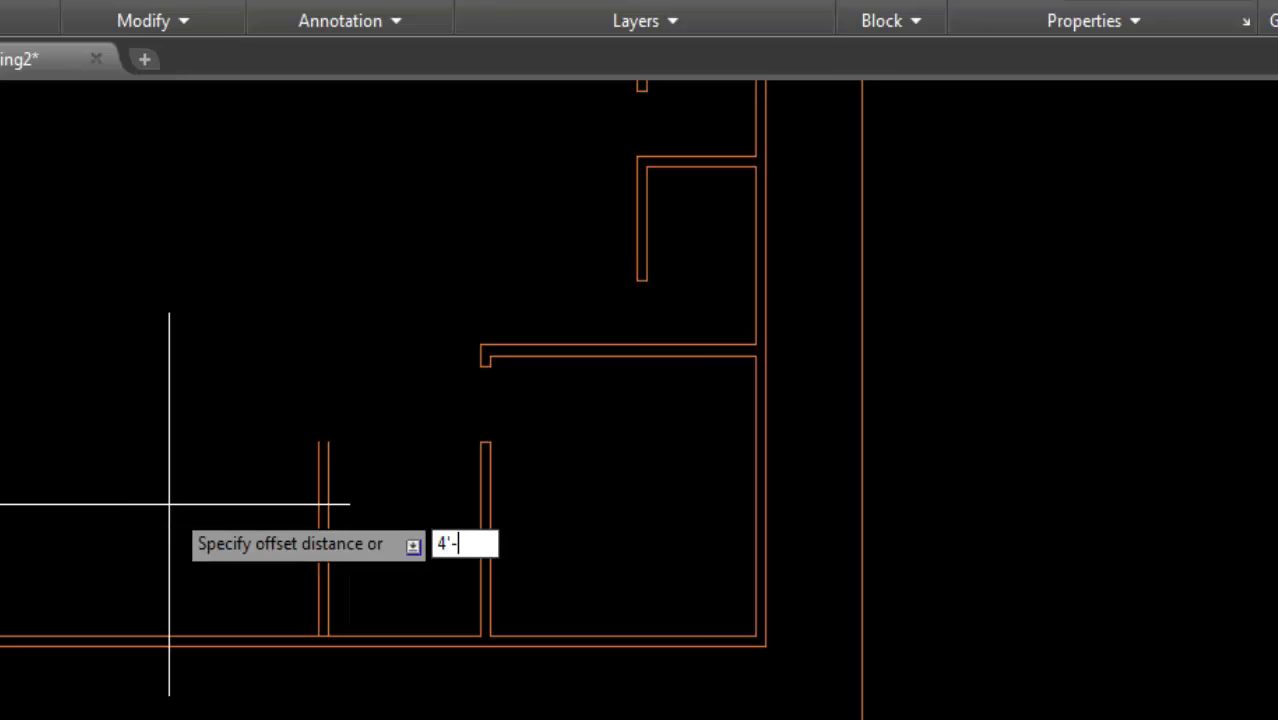
pyautogui.click(391, 640)
pyautogui.click(420, 580)
pyautogui.press('Return')
pyautogui.press('Return')
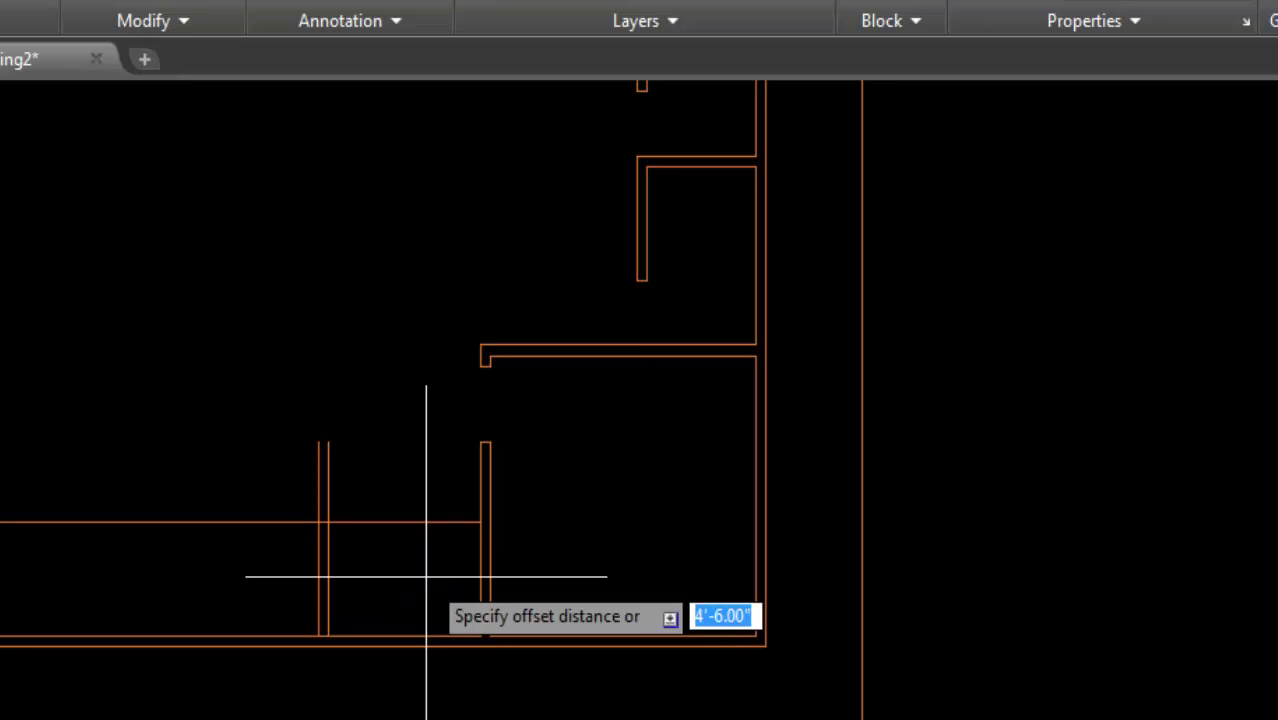
pyautogui.press('Return')
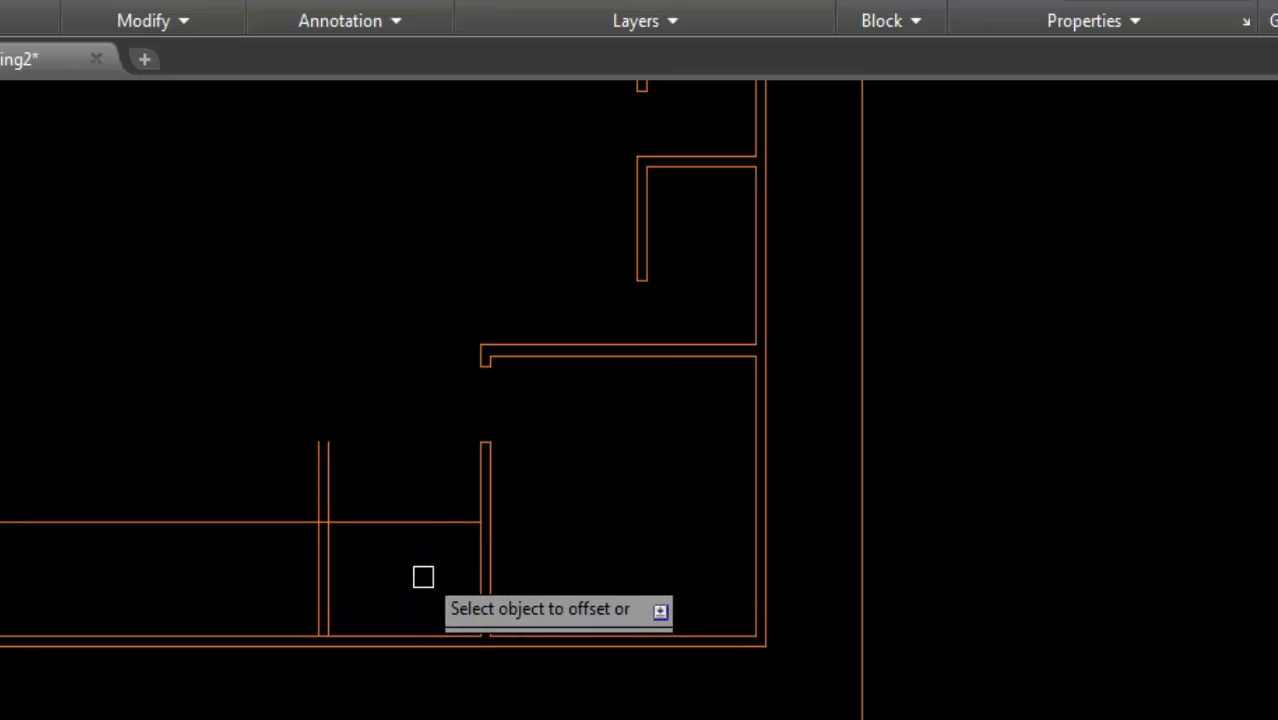
pyautogui.click(414, 520)
pyautogui.click(392, 402)
pyautogui.press('Return')
pyautogui.write('t')
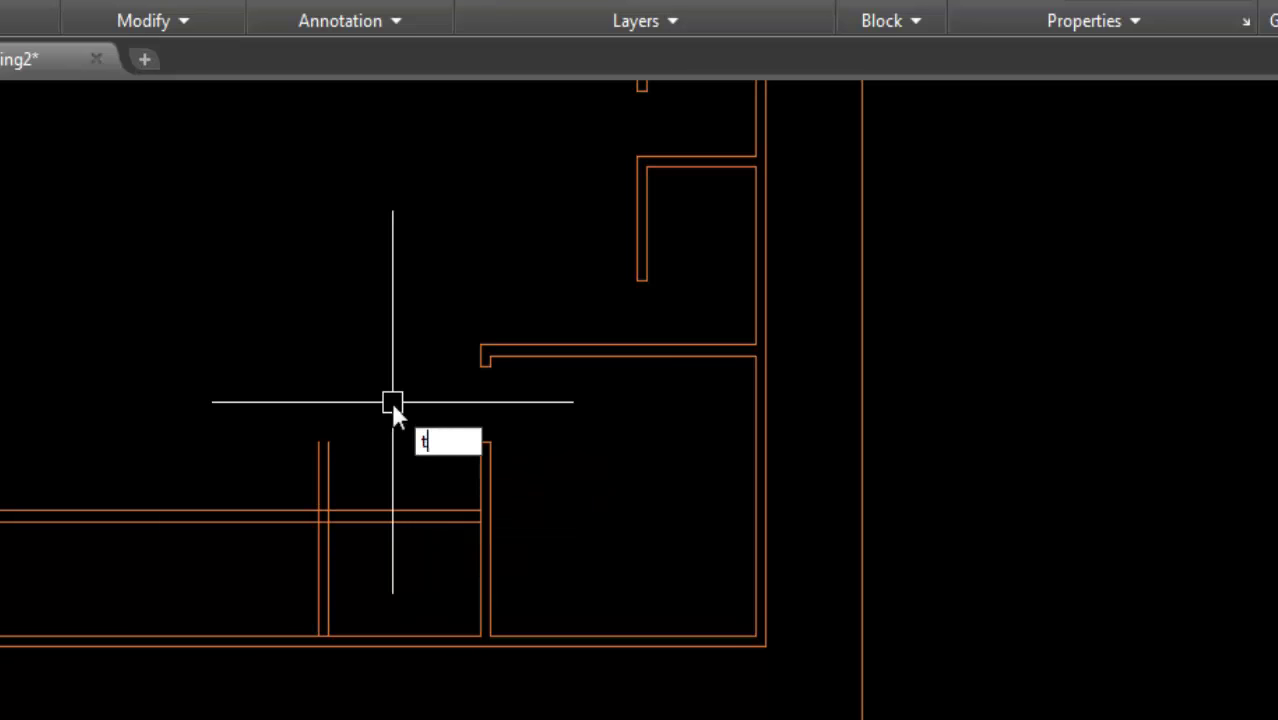
# Trim away the wall lines left of the new partition
pyautogui.write('r')
pyautogui.press('Return')
pyautogui.click(371, 456)
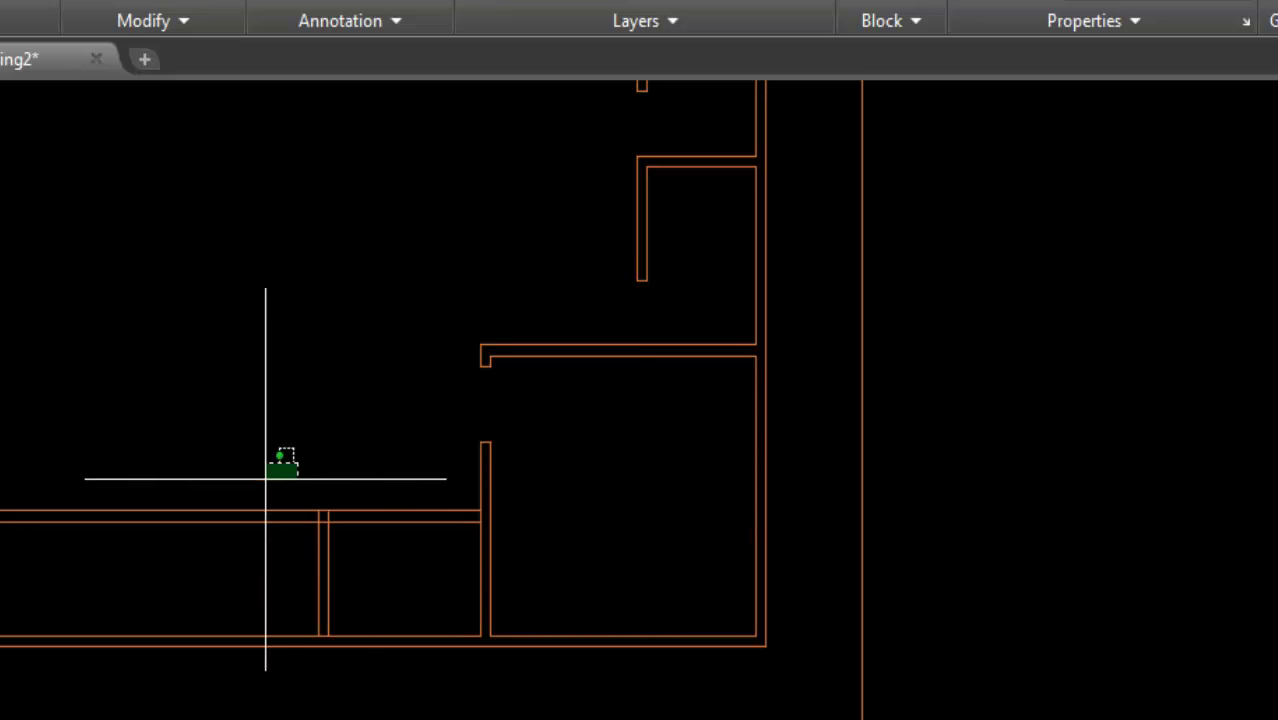
pyautogui.moveTo(265, 479); pyautogui.dragTo(211, 539)
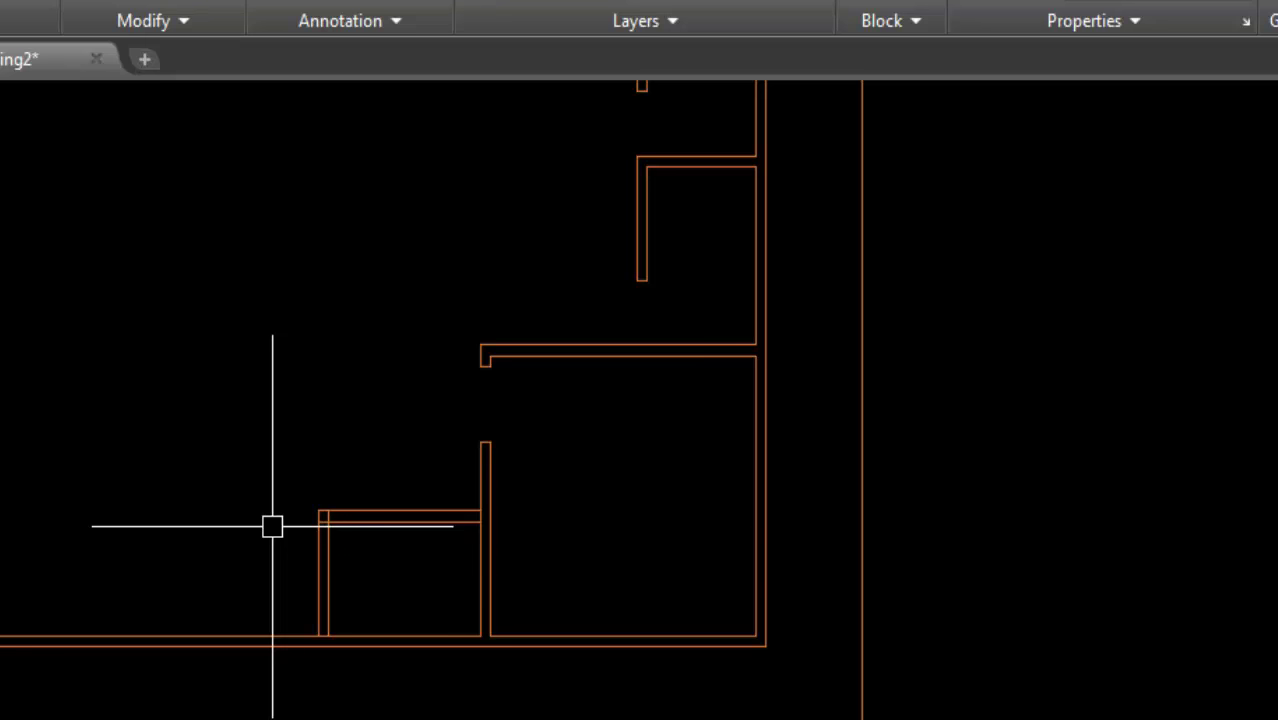
pyautogui.write('o')
# Offset the partition's lower line 2'-6 down to mark the door width
pyautogui.press('Return')
pyautogui.write("2'-6")
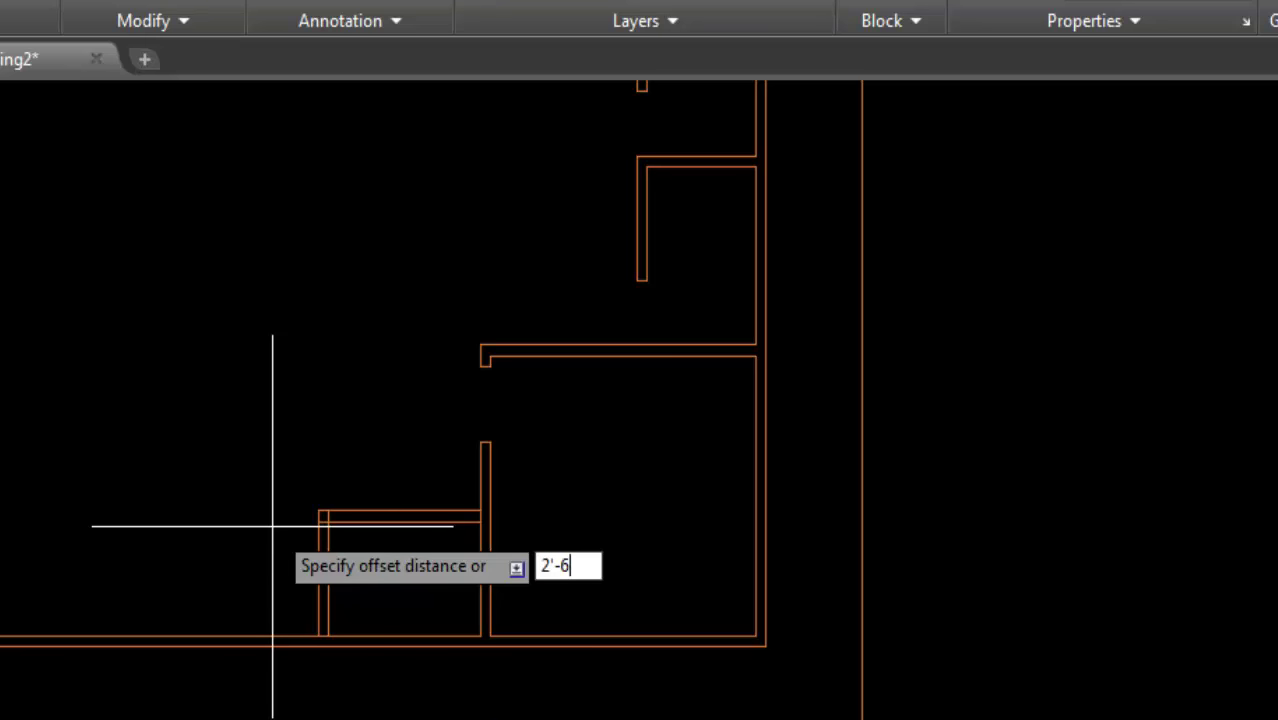
pyautogui.press('Return')
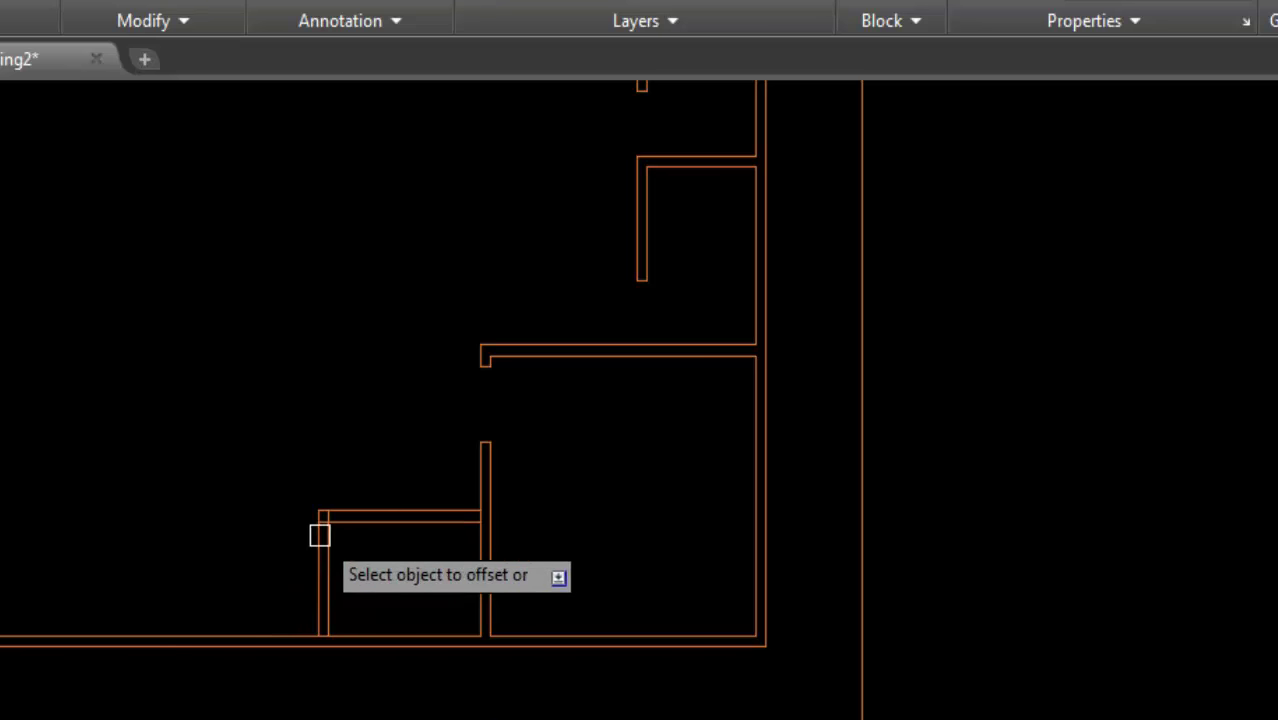
pyautogui.click(369, 521)
pyautogui.click(294, 577)
pyautogui.scroll(4, 294, 577)
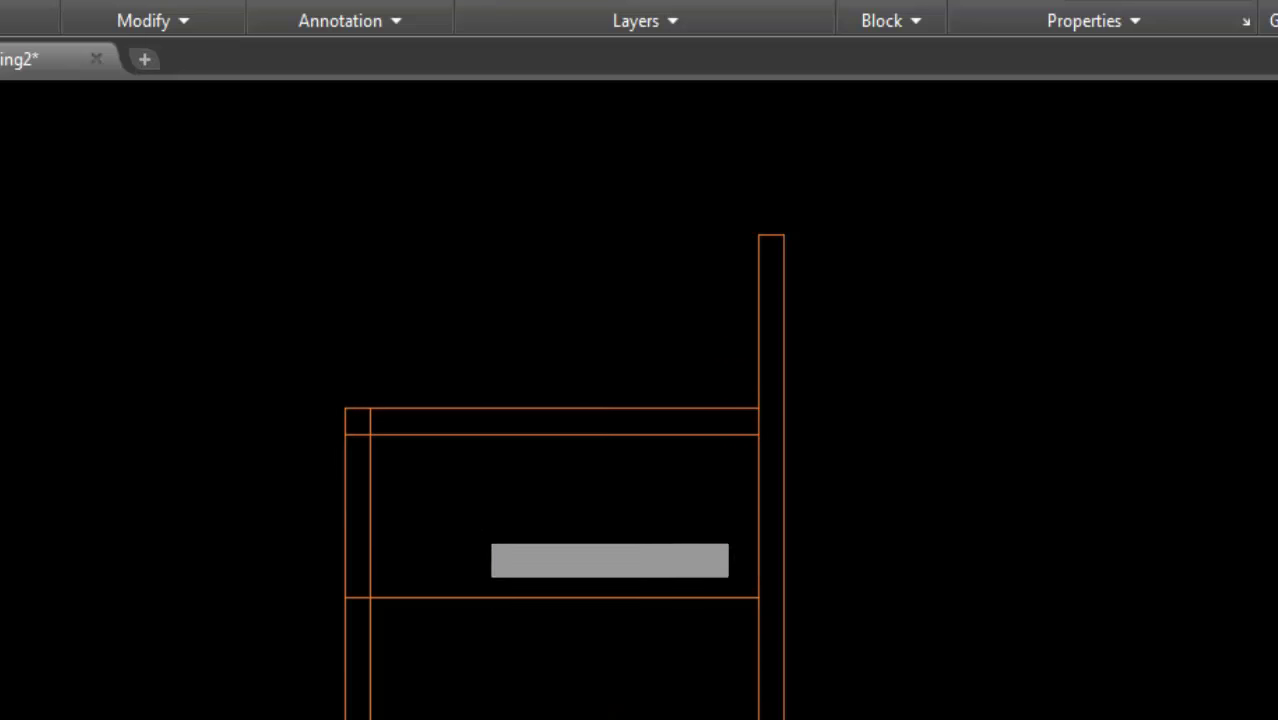
# Trim the wall lines inside the 2'-6 door opening
pyautogui.press('Return')
pyautogui.moveTo(420, 520); pyautogui.dragTo(231, 525)
pyautogui.click(498, 538)
pyautogui.click(467, 633)
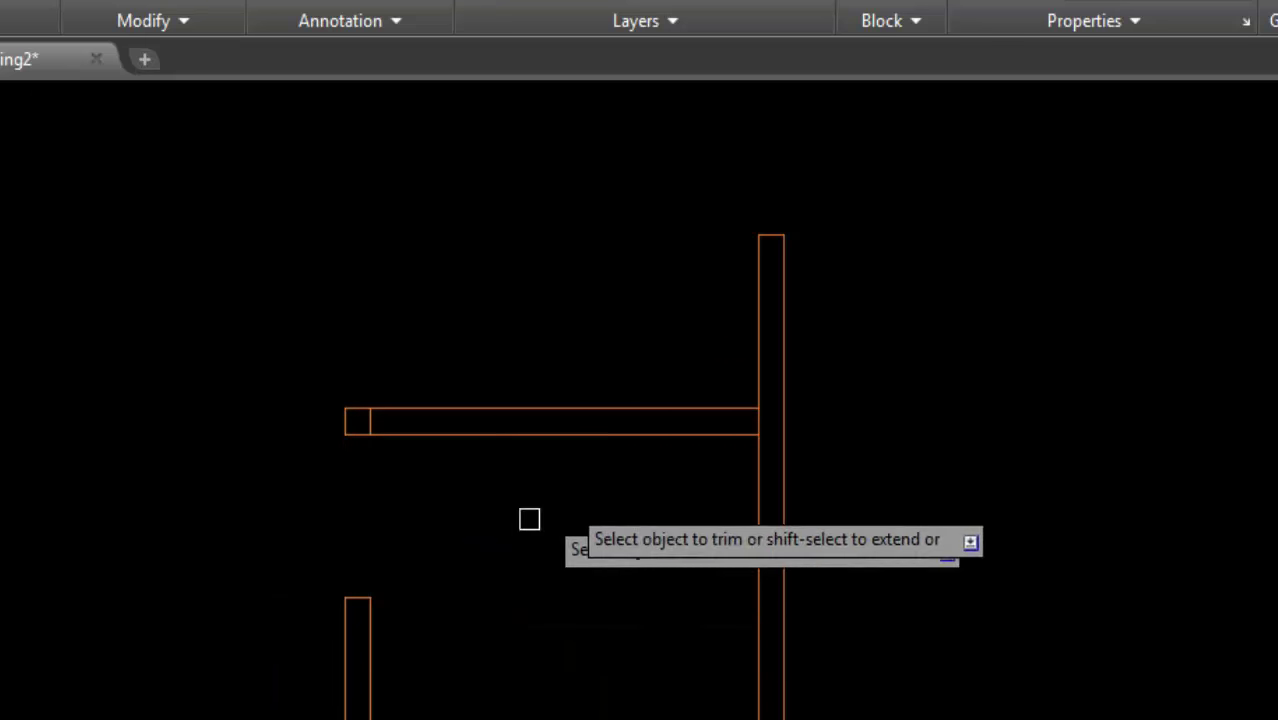
pyautogui.scroll(3, 730, 421)
pyautogui.scroll(-4, 770, 430)
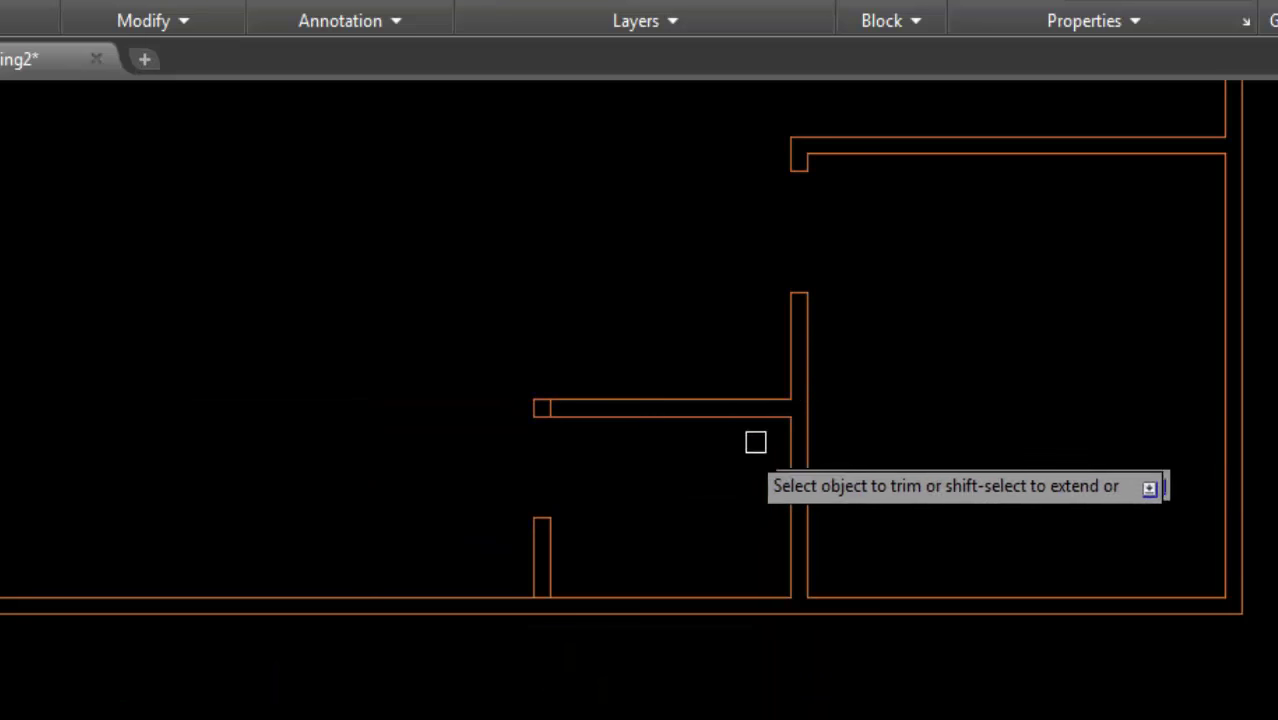
pyautogui.scroll(4, 552, 580)
pyautogui.scroll(-3, 529, 581)
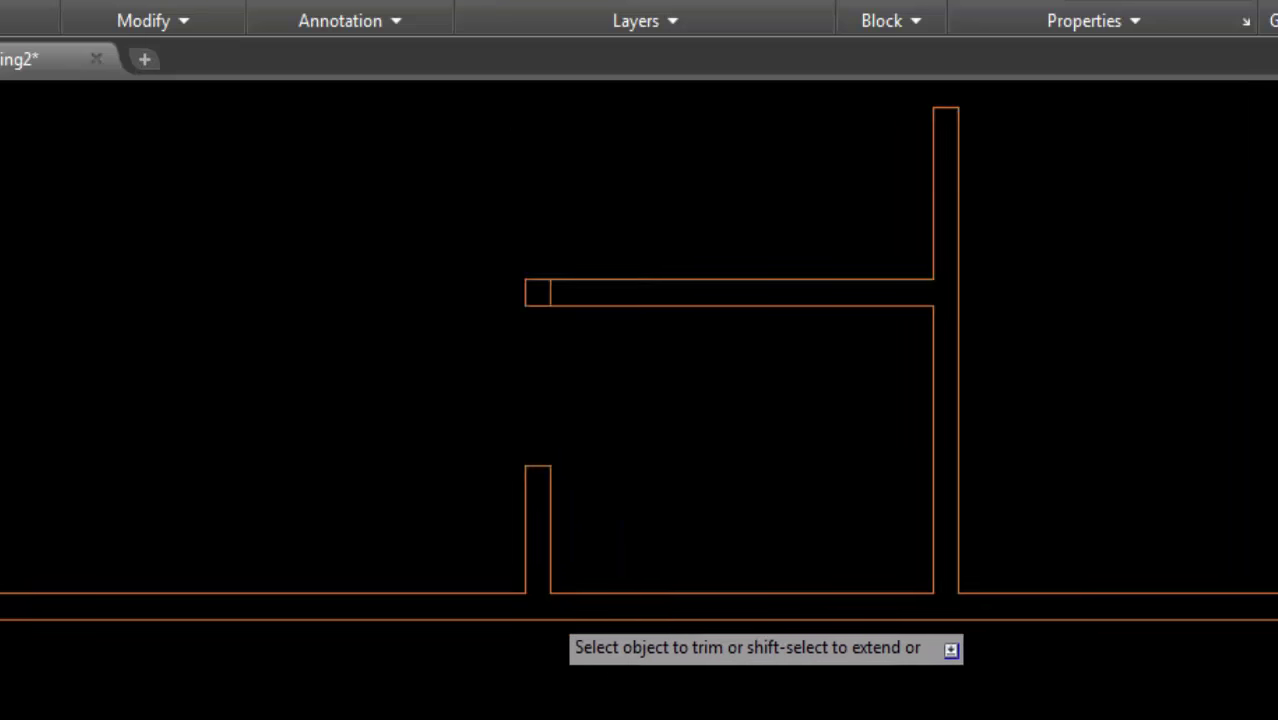
pyautogui.press('Return')
pyautogui.press('Return')
pyautogui.press('Return')
pyautogui.scroll(5, 515, 384)
pyautogui.rightClick(550, 374)
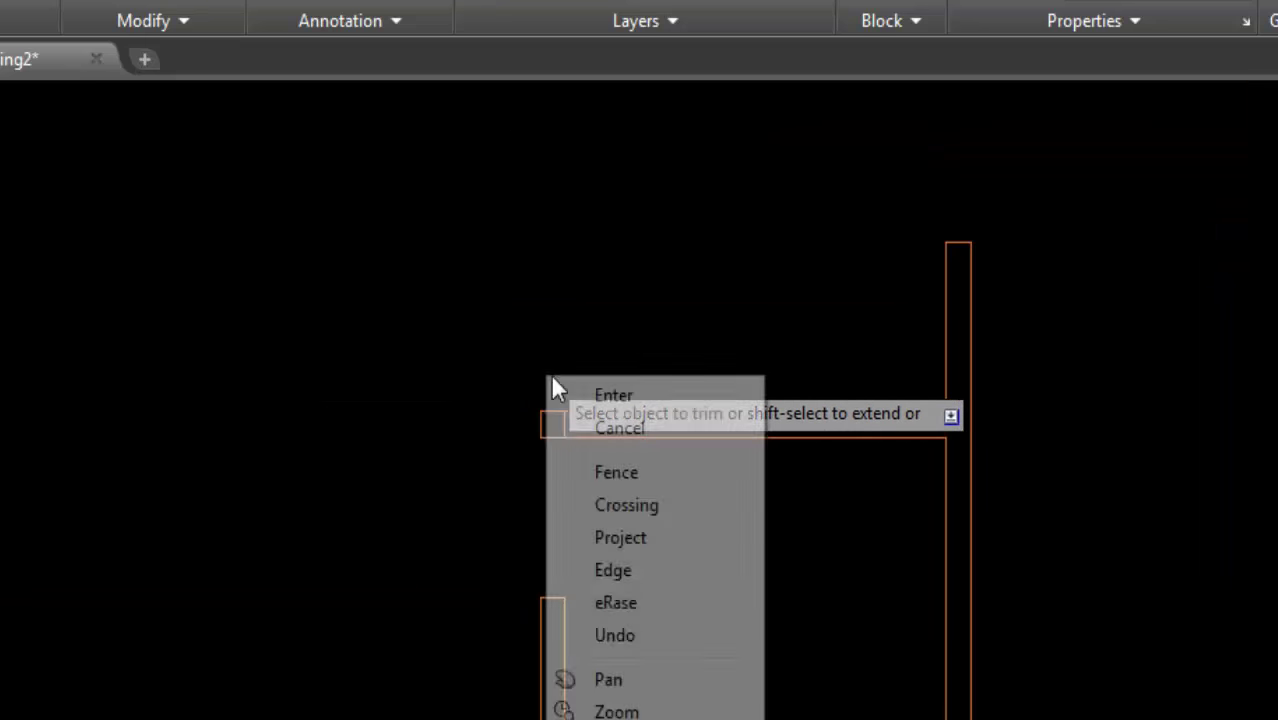
pyautogui.click(556, 390)
# Delete the short leftover line at the wall end
pyautogui.click(560, 412)
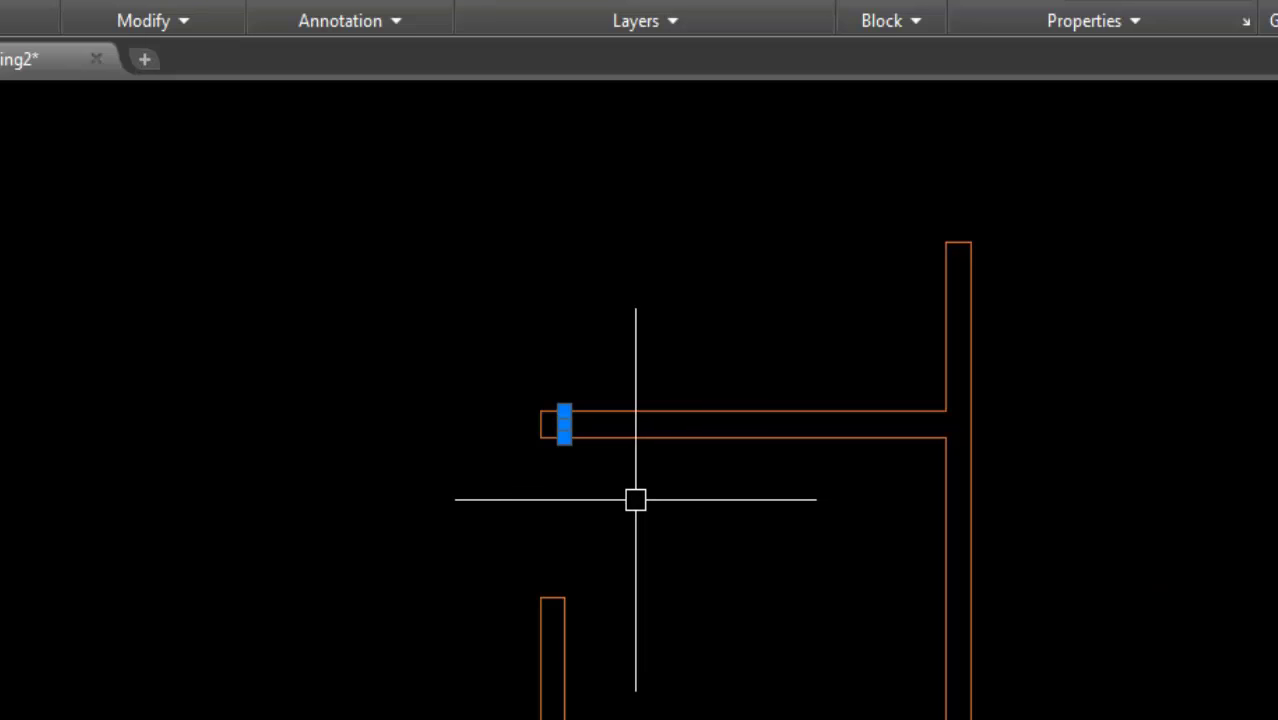
pyautogui.press('Delete')
pyautogui.scroll(-4, 620, 486)
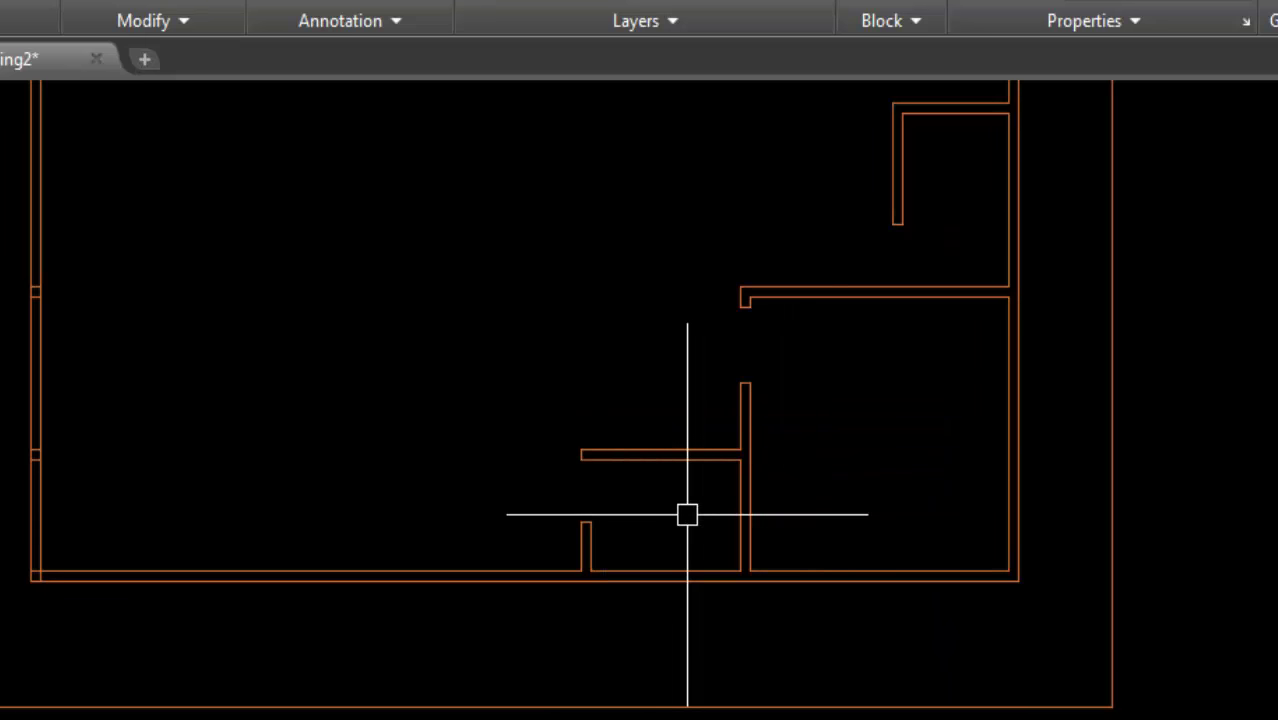
pyautogui.moveTo(233, 478); pyautogui.dragTo(500, 503, button='middle')
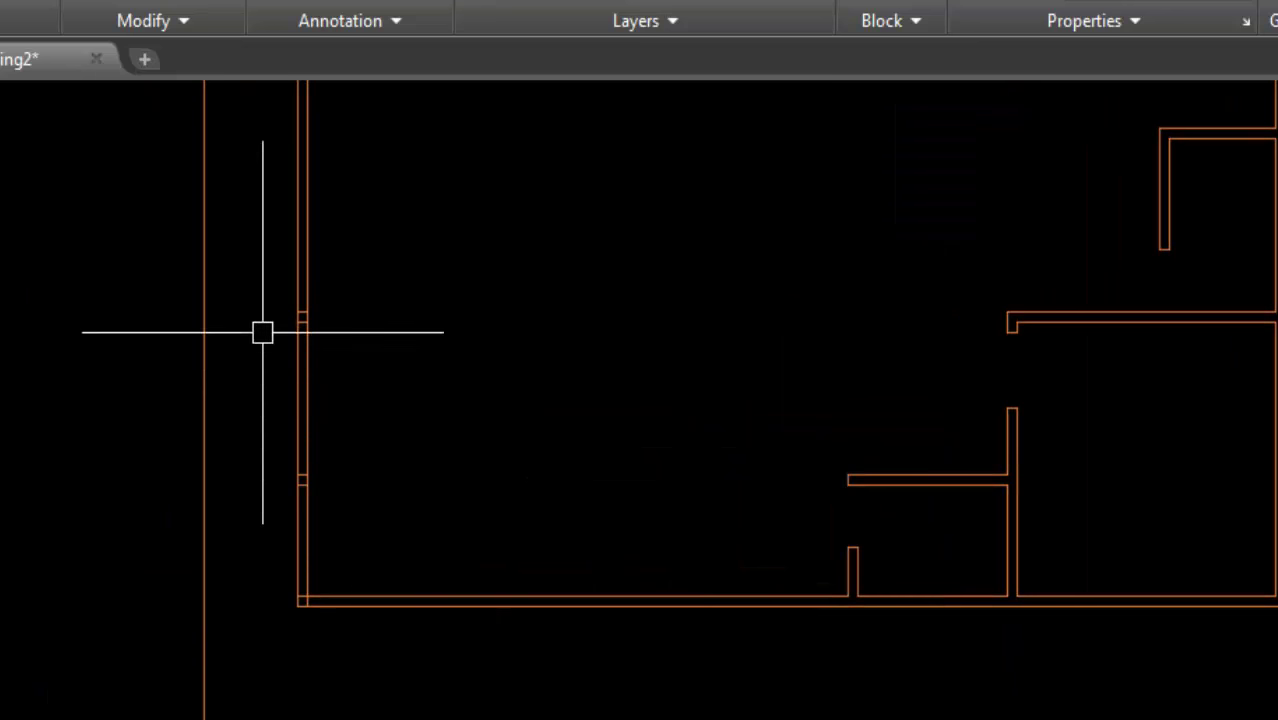
# Offset the bottom wall 8'-11 upward as a horizontal partition, doubled with a 5 offset
pyautogui.click(271, 265)
pyautogui.click(381, 524)
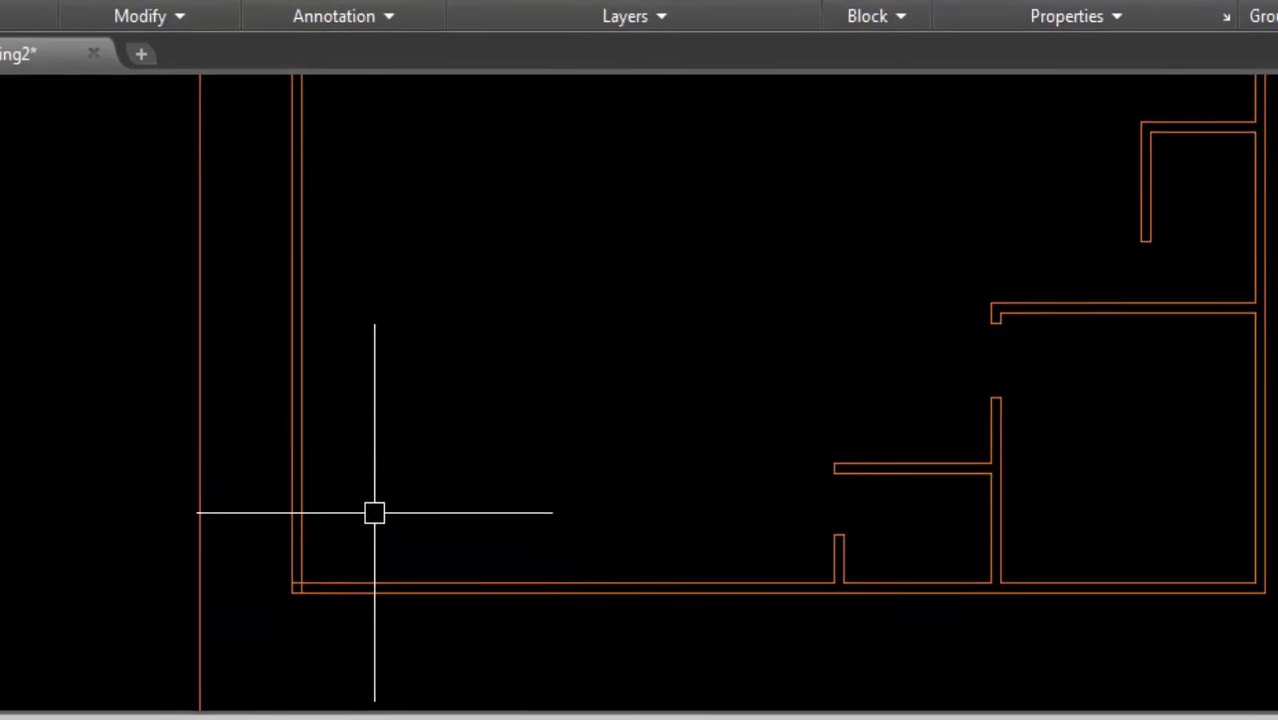
pyautogui.write('o')
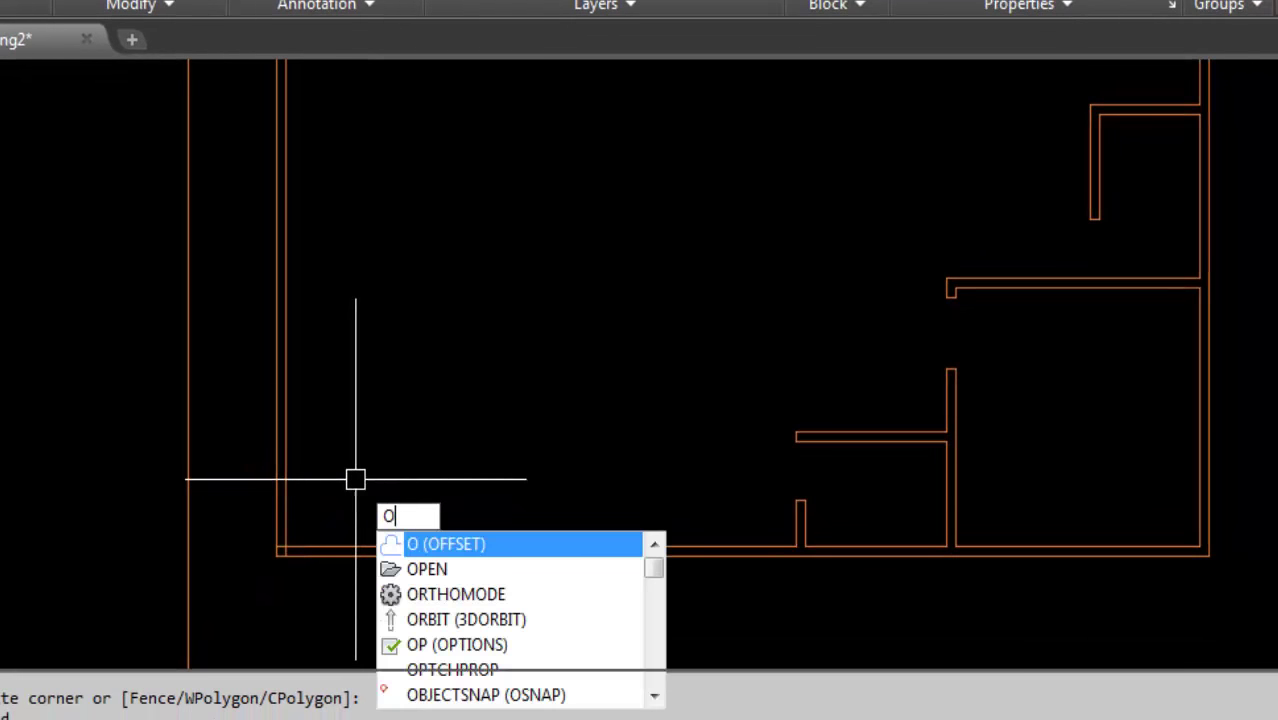
pyautogui.press('Return')
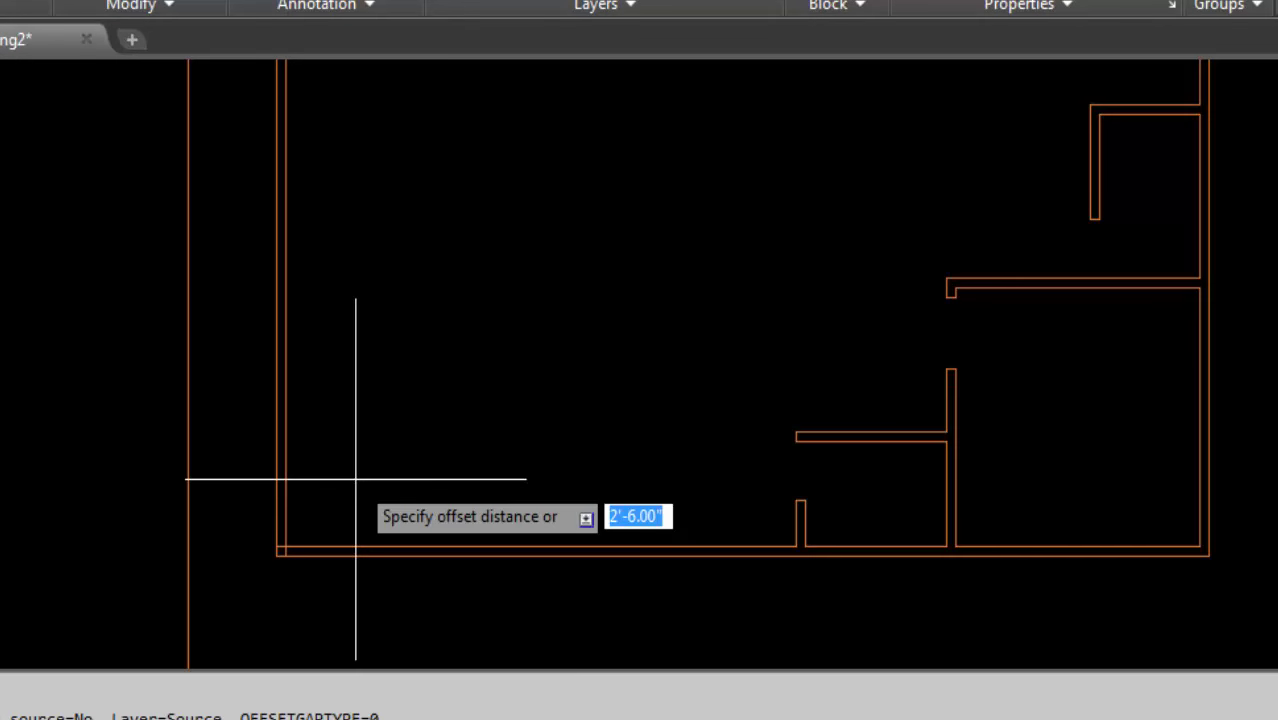
pyautogui.write("8'-11")
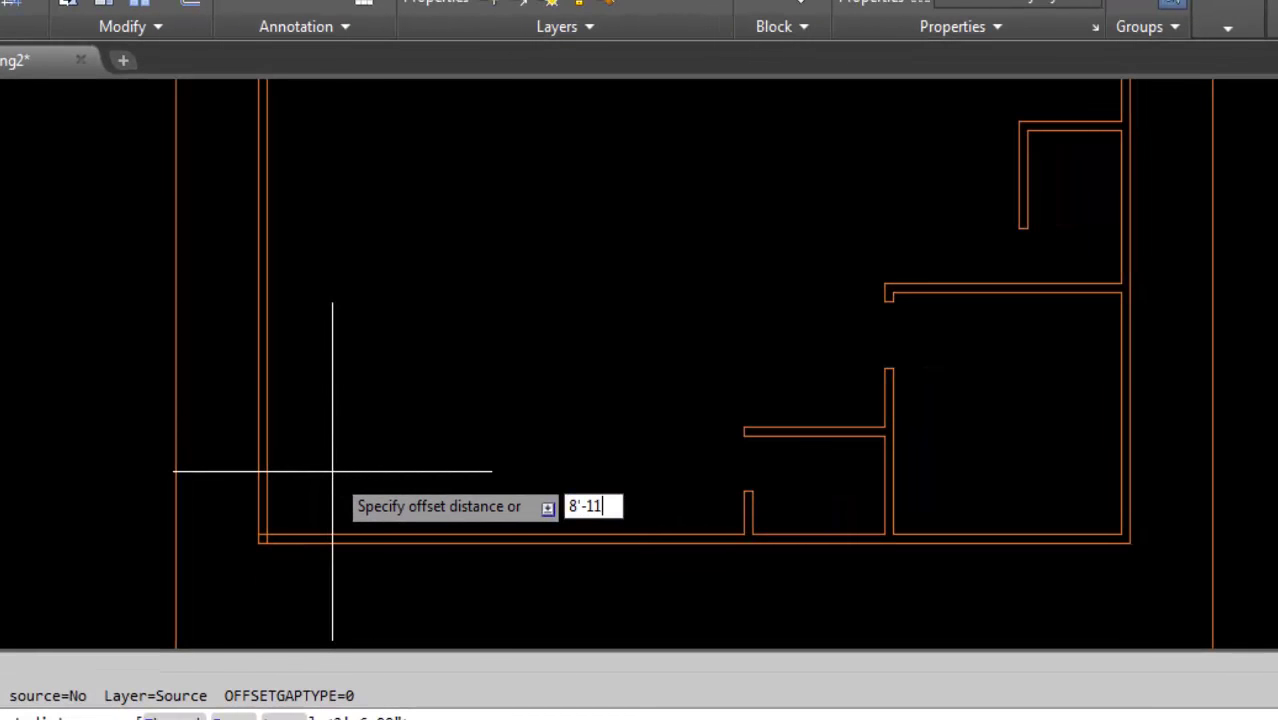
pyautogui.press('Return')
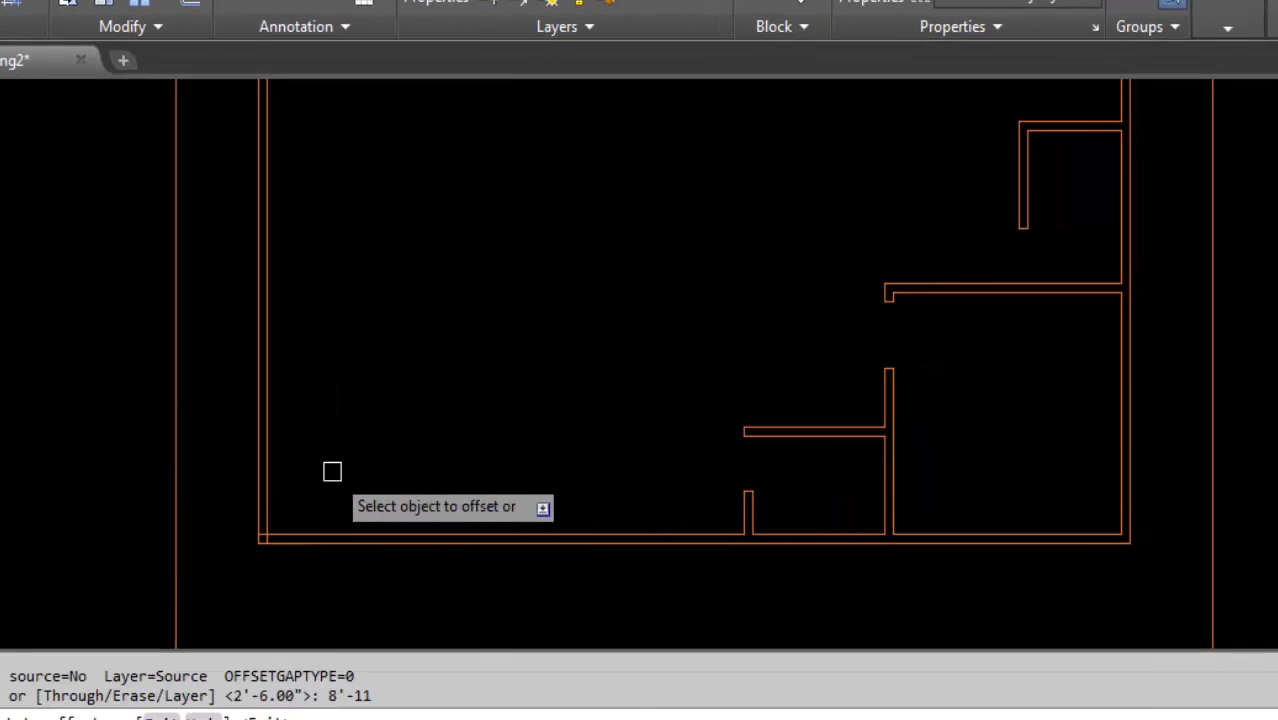
pyautogui.click(360, 535)
pyautogui.click(395, 410)
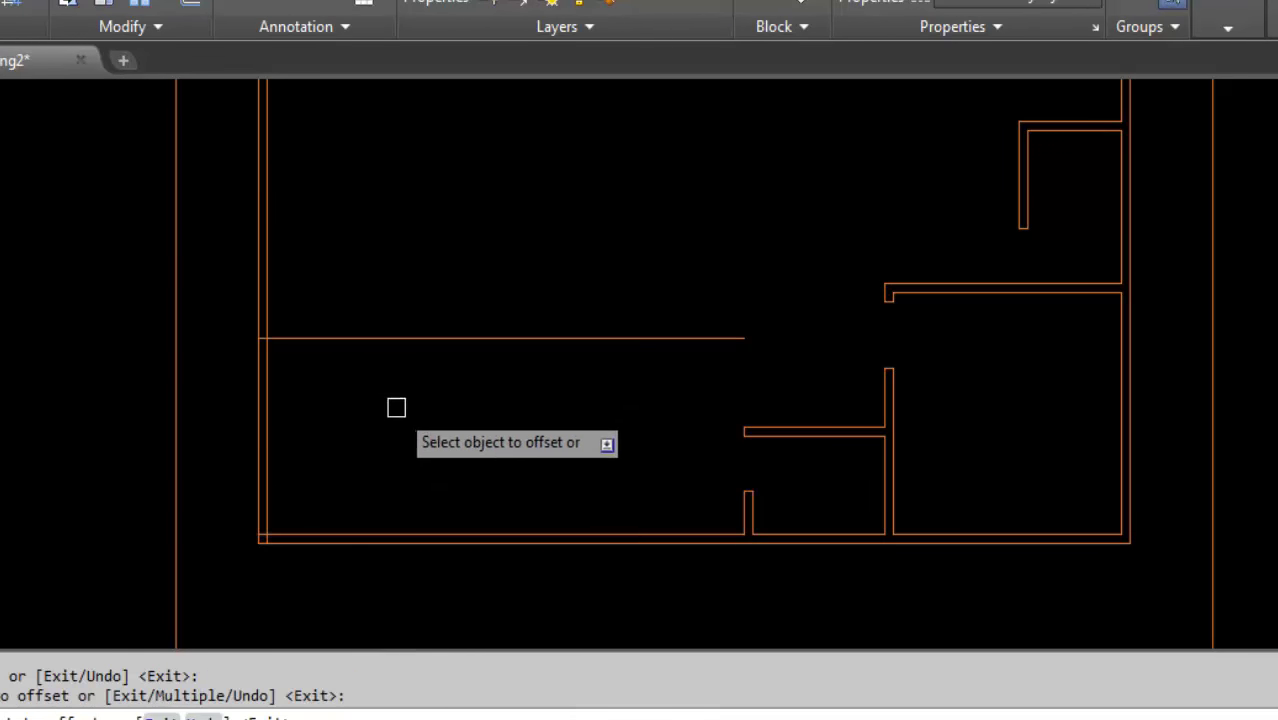
pyautogui.press('Return')
pyautogui.press('Return')
pyautogui.press('Return')
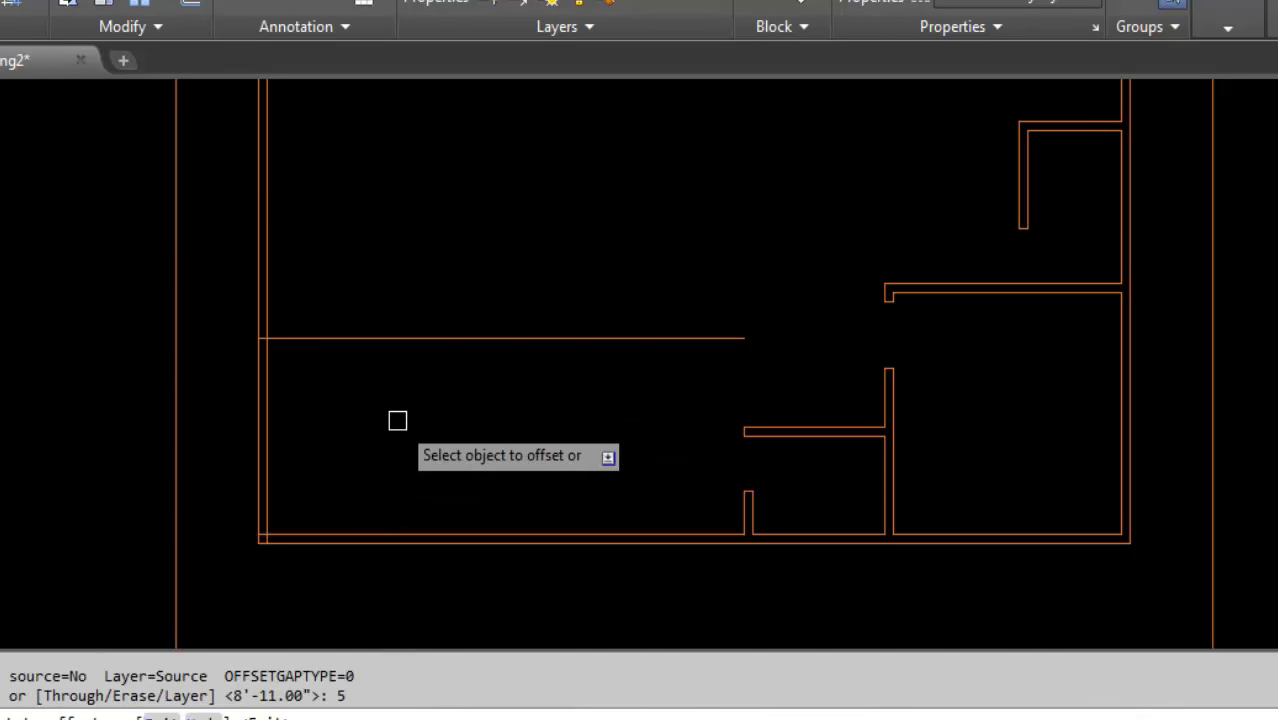
pyautogui.click(397, 338)
# Offset the left wall 7'-3 to the right as a vertical partition, doubled with a 5 offset
pyautogui.press('Return')
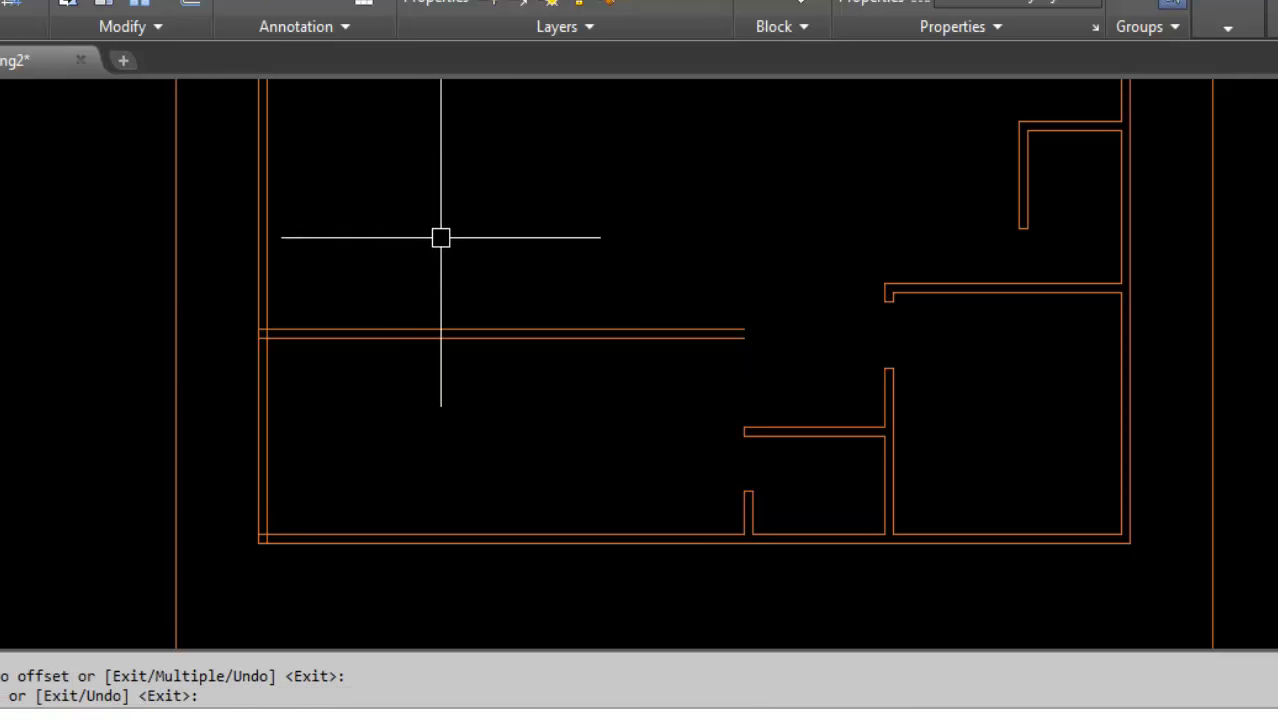
pyautogui.press('Return')
pyautogui.write("7'-3")
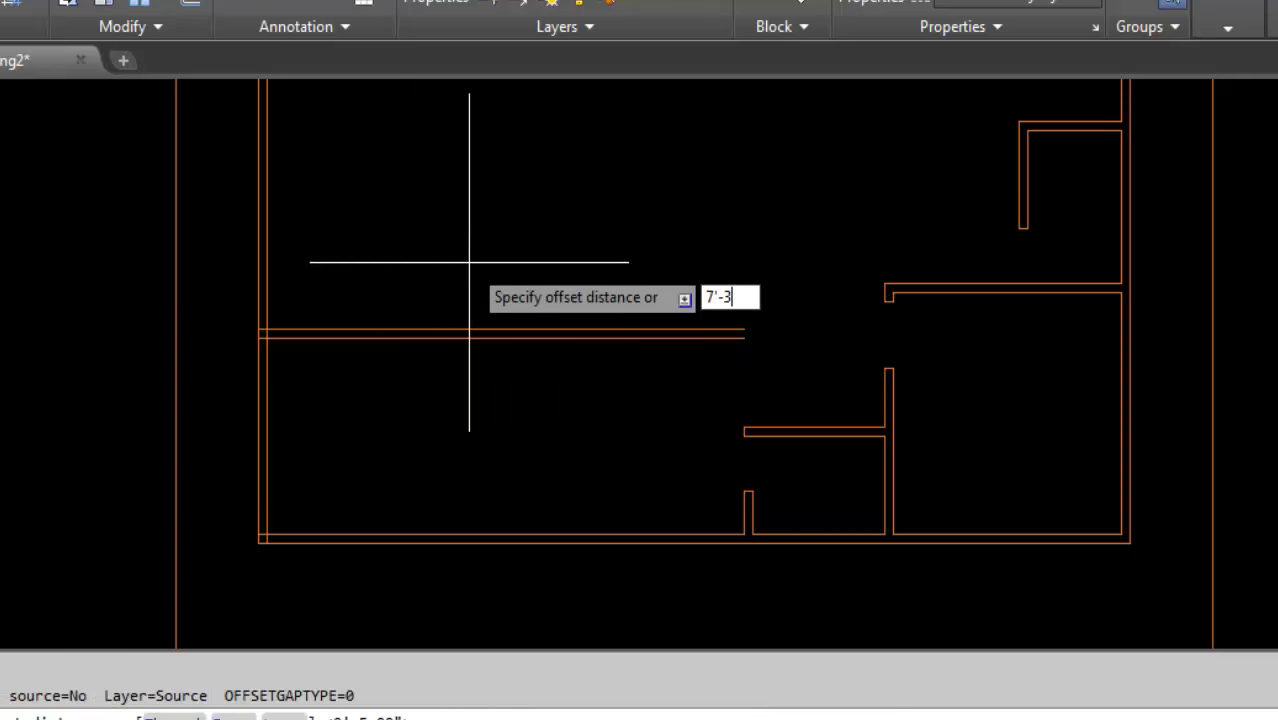
pyautogui.press('Return')
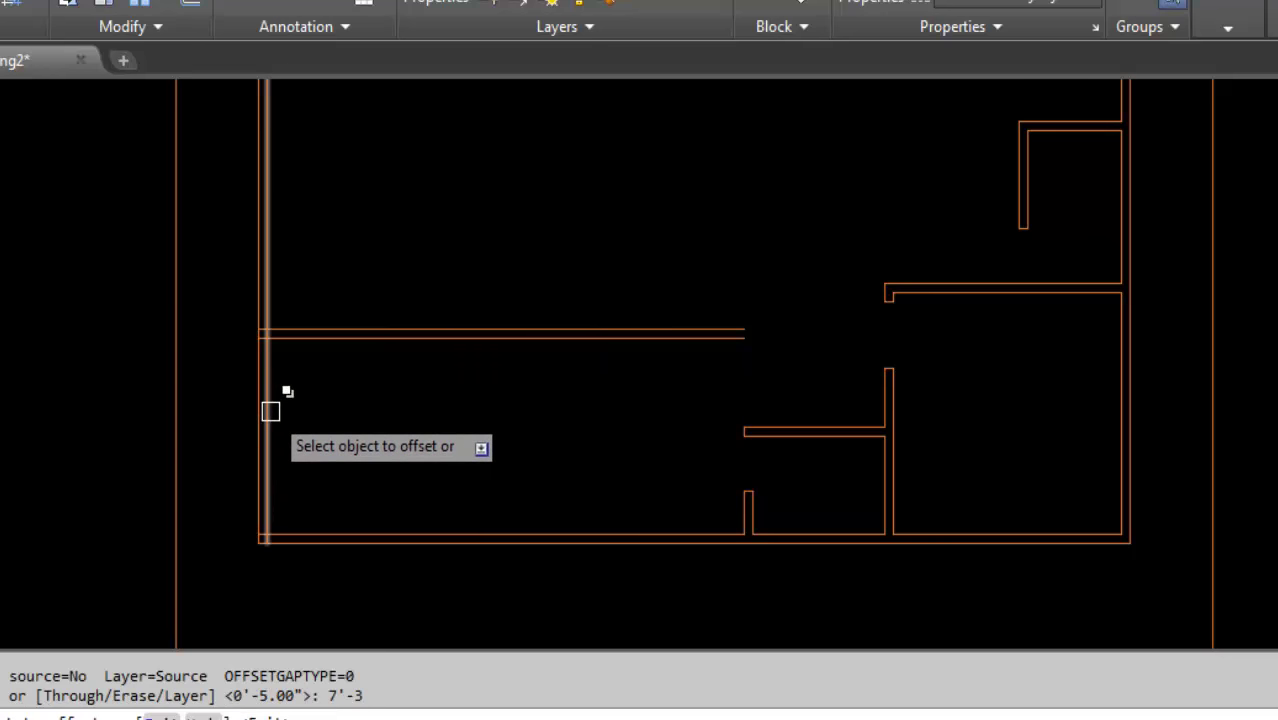
pyautogui.click(270, 411)
pyautogui.click(374, 454)
pyautogui.press('Return')
pyautogui.press('Return')
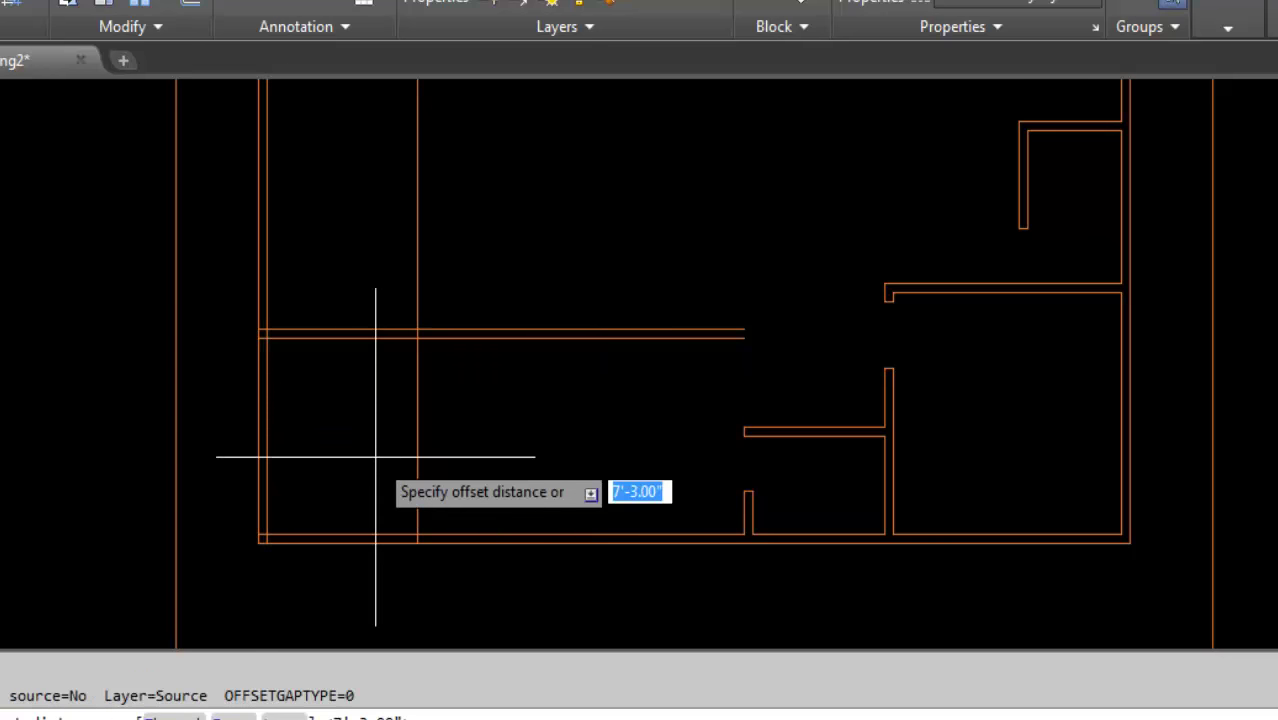
pyautogui.write('5')
pyautogui.press('Return')
pyautogui.click(416, 397)
pyautogui.click(534, 436)
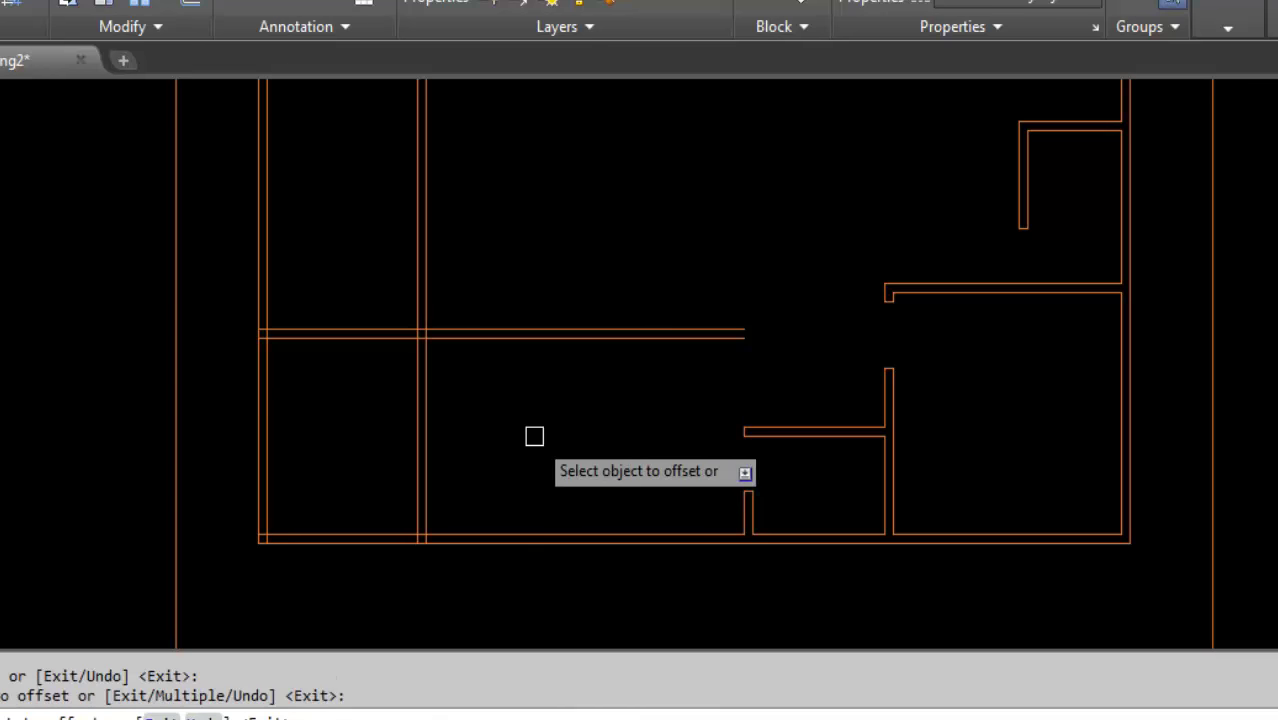
pyautogui.press('Return')
# Cut away the long middle wall lines extending past the room with crossing windows
pyautogui.write('tr')
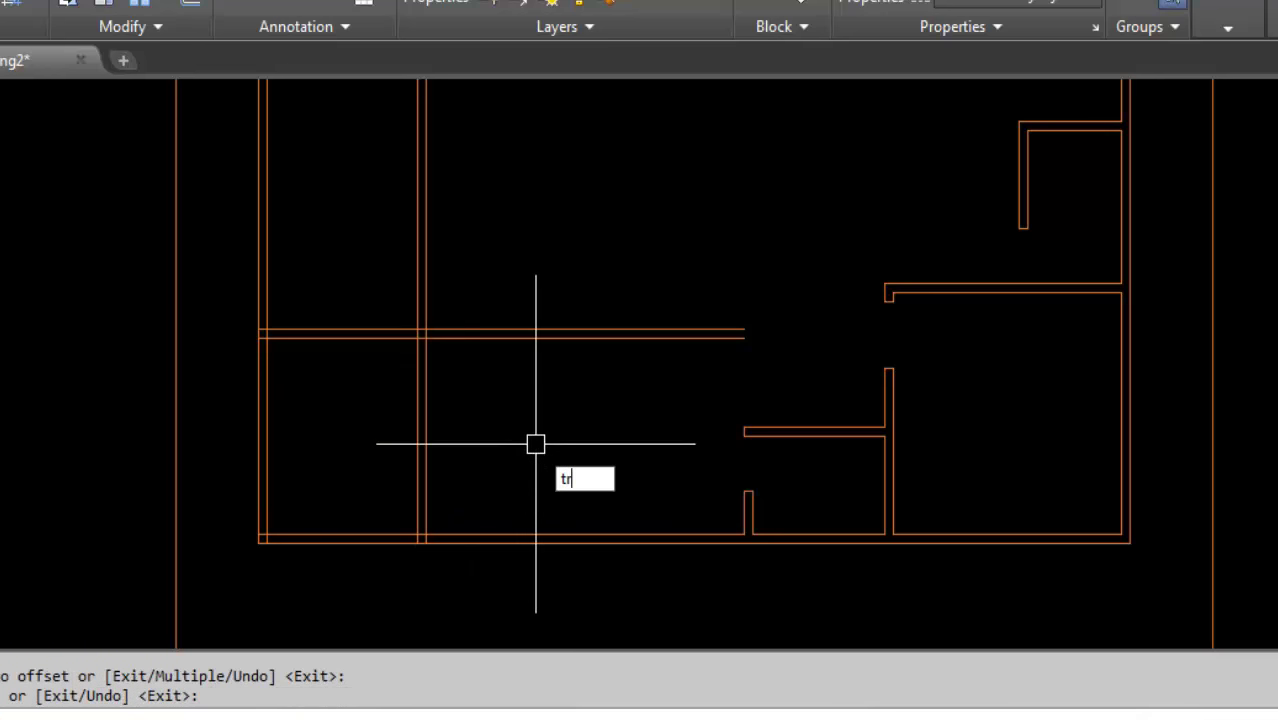
pyautogui.press('Return')
pyautogui.press('Return')
pyautogui.moveTo(606, 255); pyautogui.dragTo(542, 431)
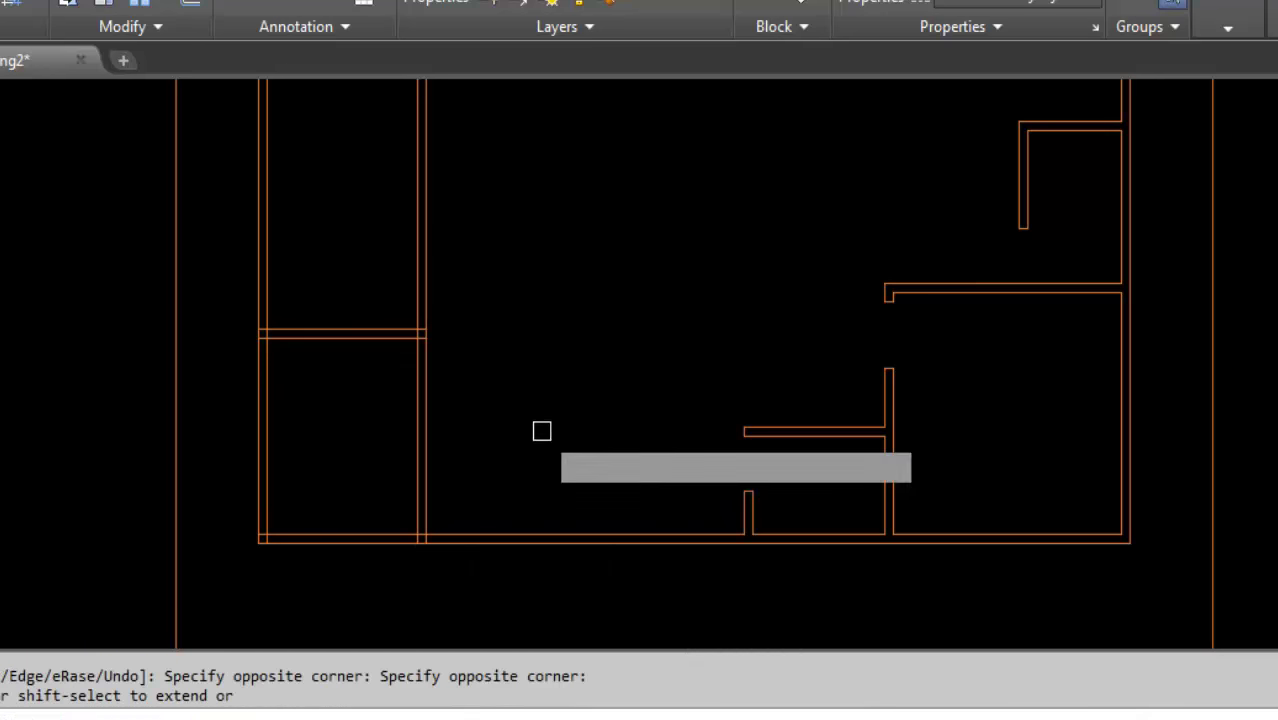
pyautogui.moveTo(488, 220); pyautogui.dragTo(385, 264)
pyautogui.scroll(-2, 452, 451)
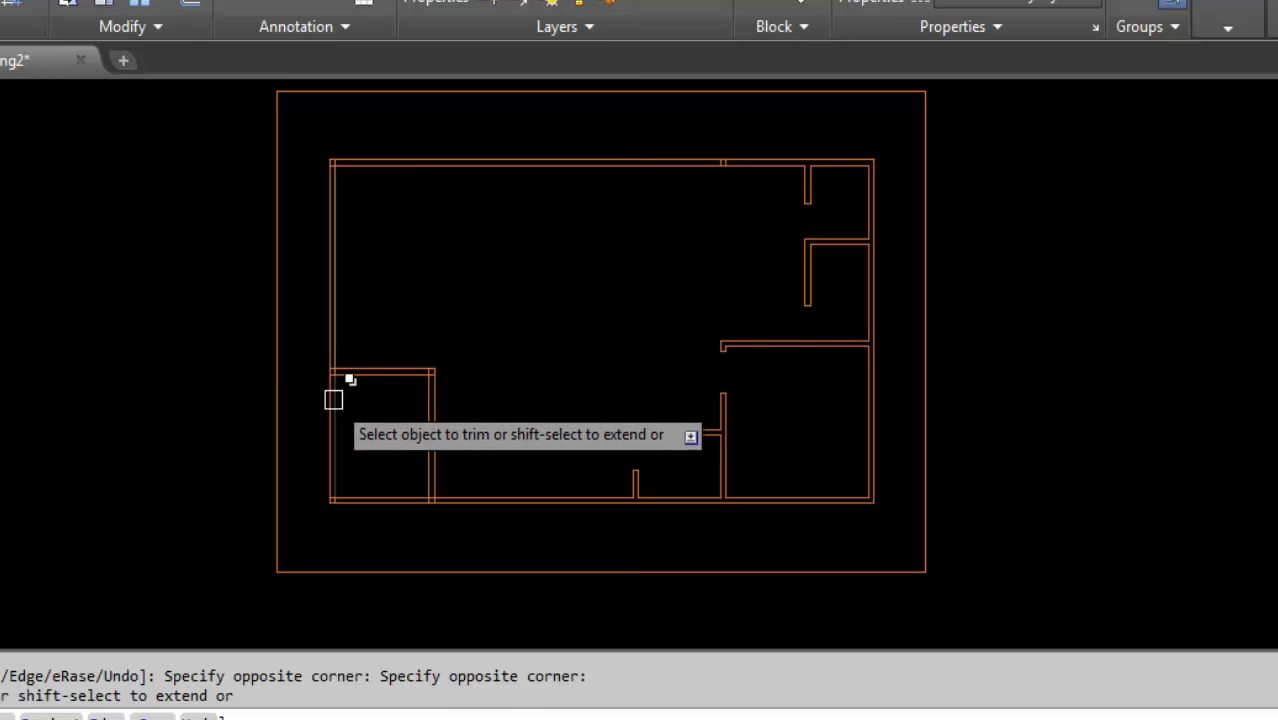
pyautogui.scroll(4, 339, 388)
pyautogui.scroll(4, 339, 388)
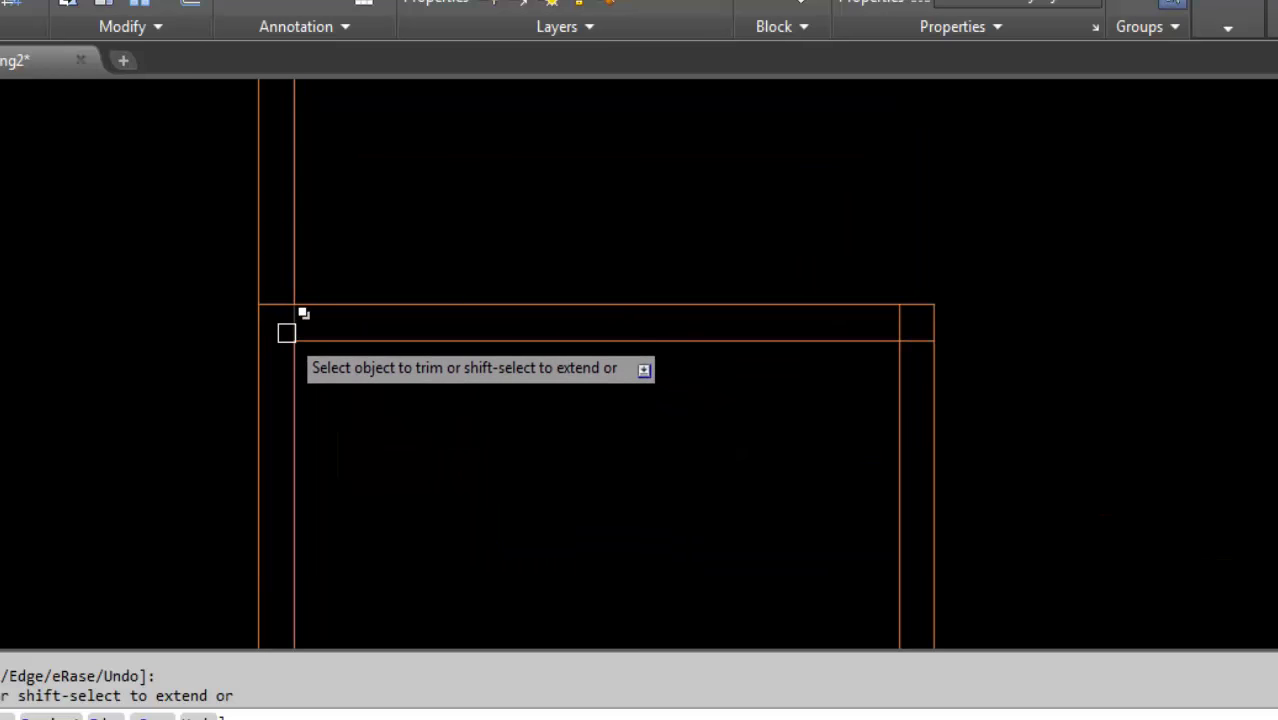
# Trim the overlapping wall segments at the room's upper corner, undoing one wrong trim
pyautogui.click(280, 314)
pyautogui.press('Escape')
pyautogui.click(300, 280)
pyautogui.click(276, 300)
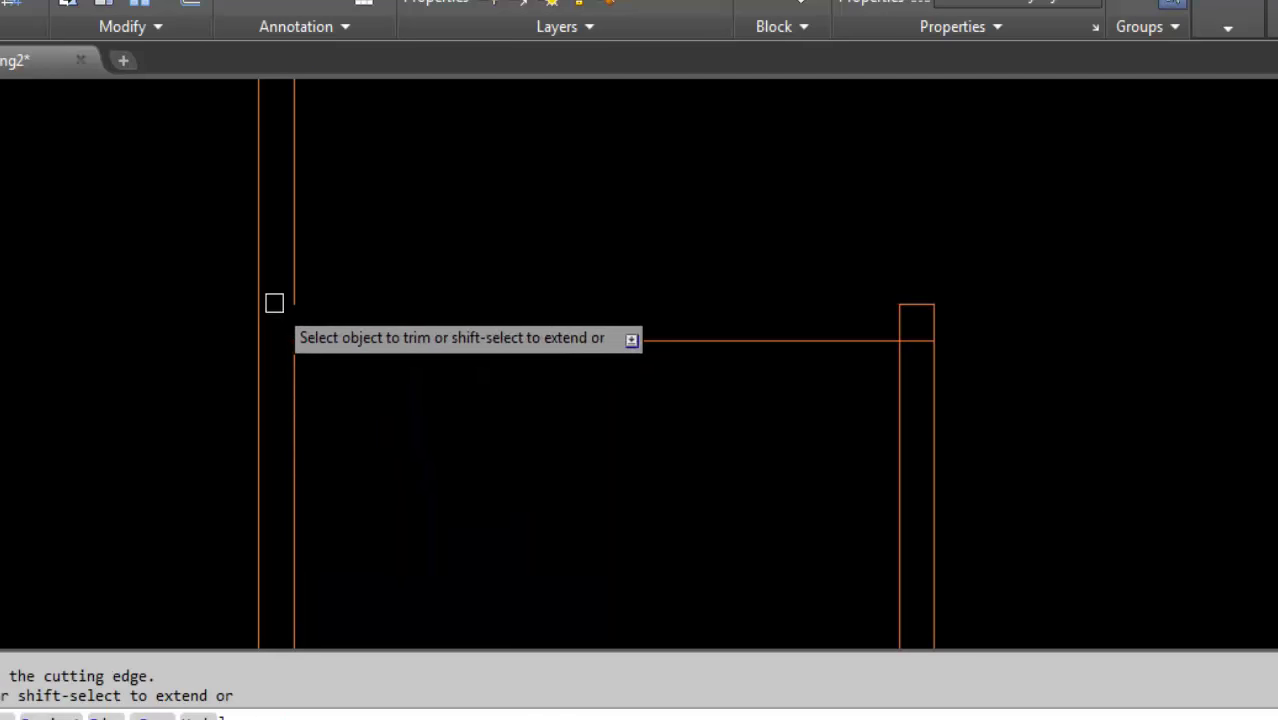
pyautogui.hotkey('ctrl', 'z')
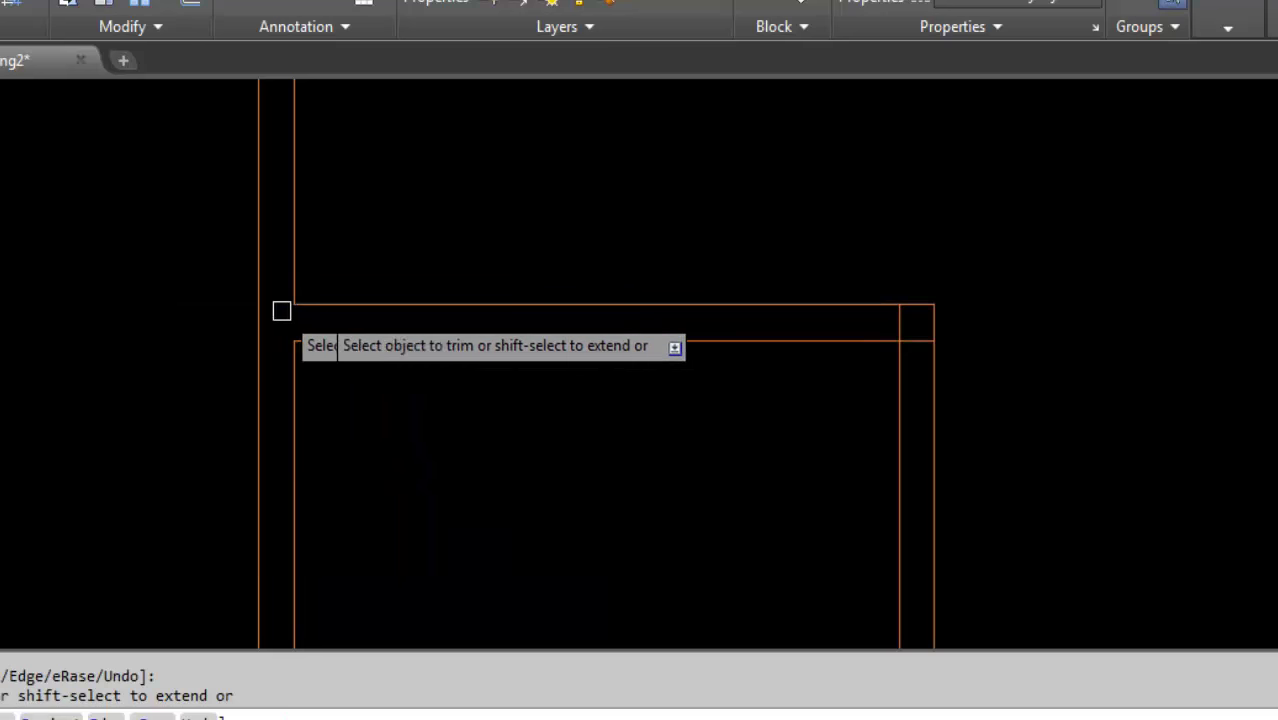
pyautogui.click(891, 322)
pyautogui.scroll(-4, 912, 330)
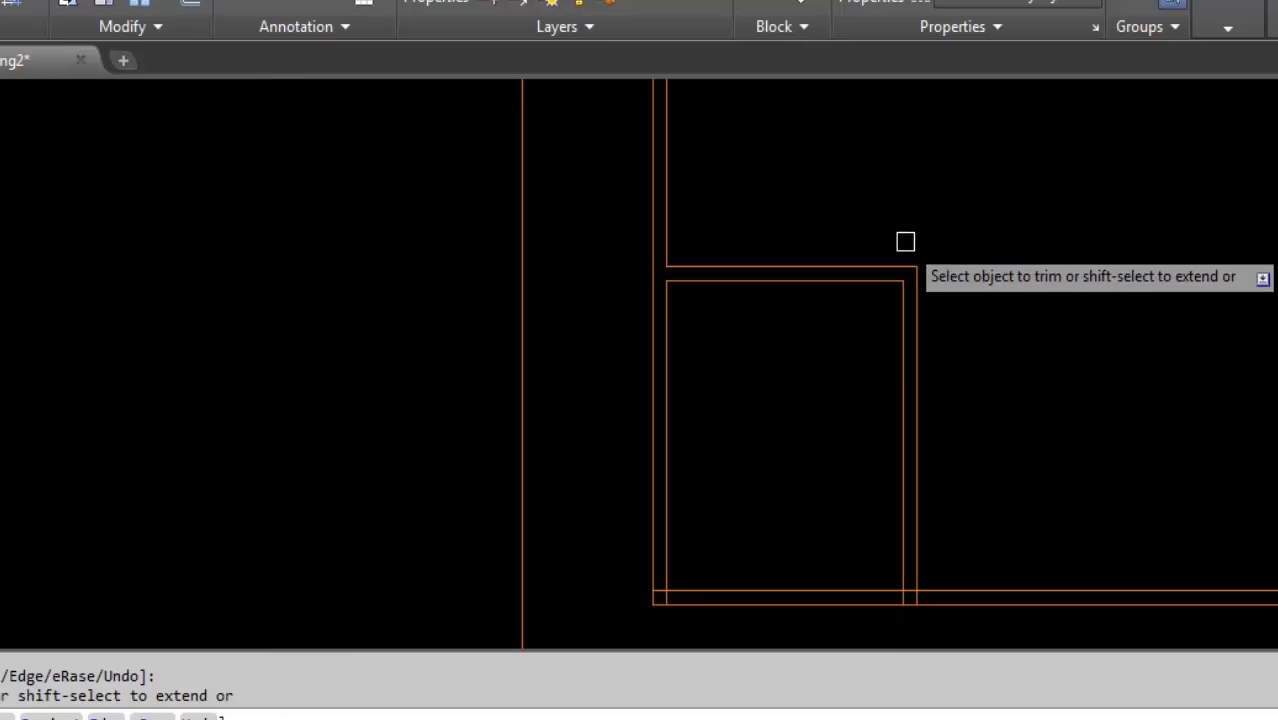
pyautogui.scroll(4, 688, 603)
# Trim the inner stubs at the lower corners so the room walls meet cleanly
pyautogui.click(645, 592)
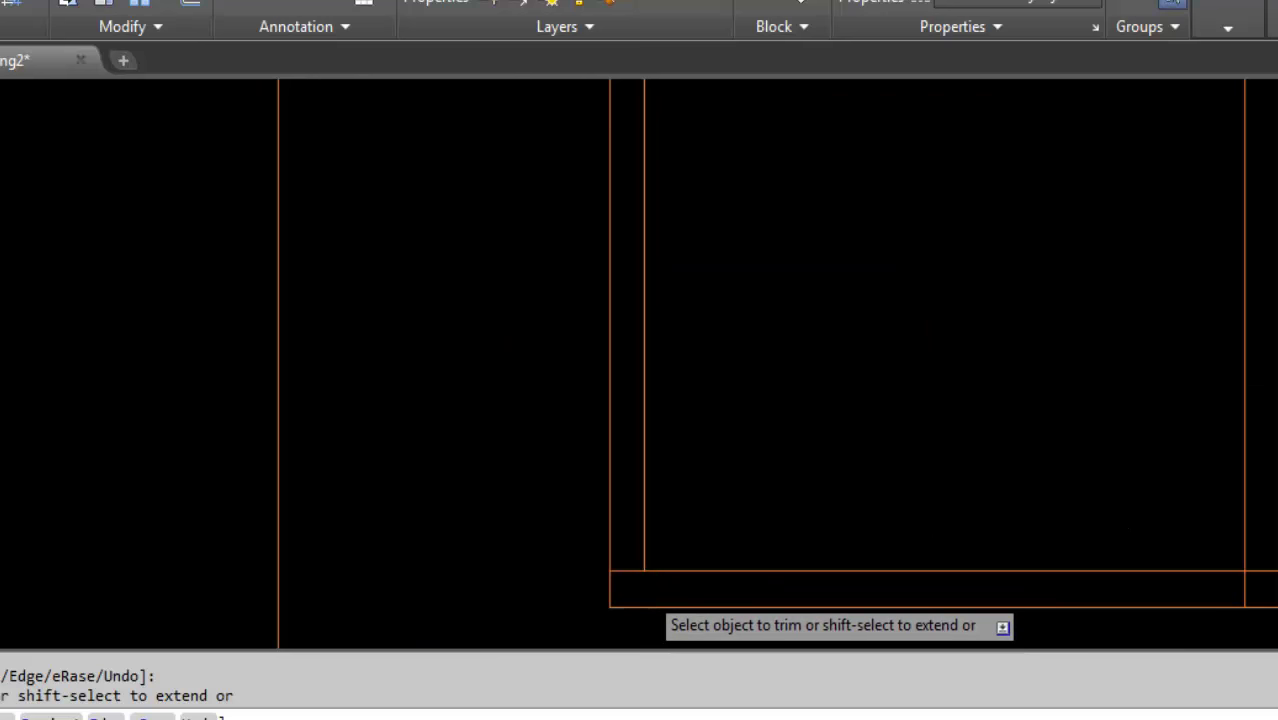
pyautogui.click(628, 571)
pyautogui.click(1247, 590)
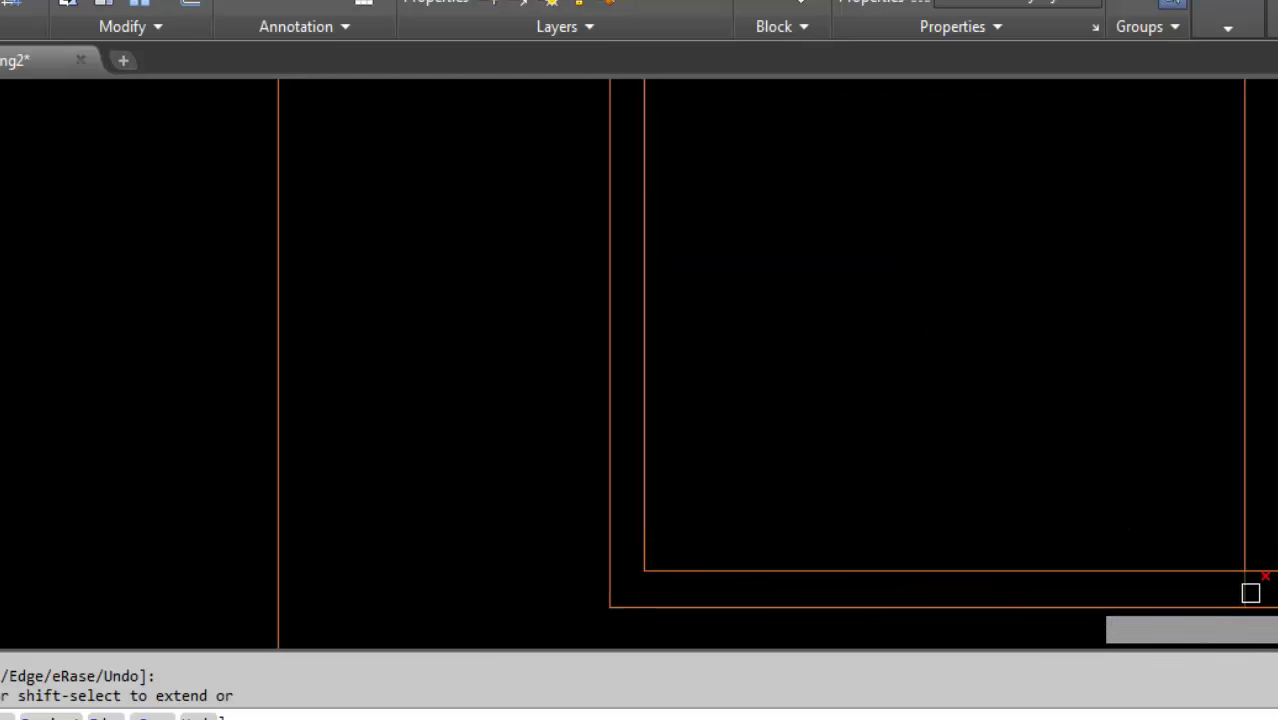
pyautogui.click(1266, 571)
pyautogui.scroll(-3, 579, 639)
pyautogui.scroll(-2, 582, 630)
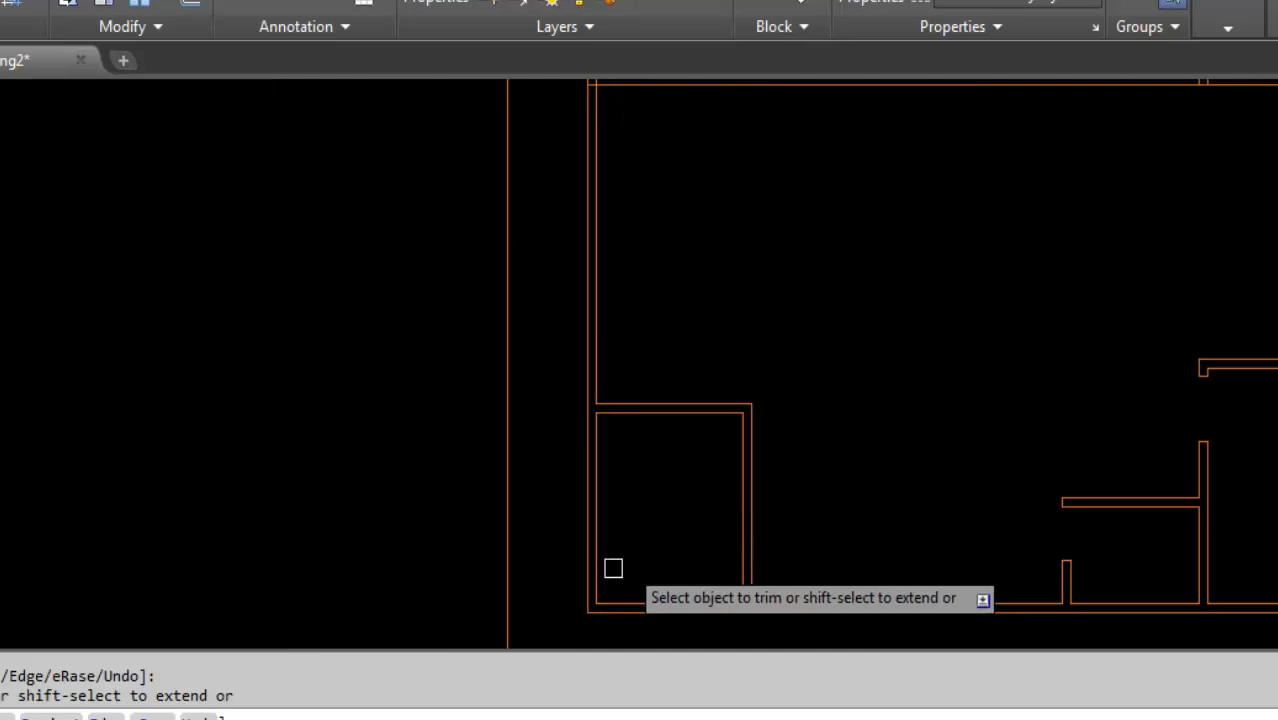
pyautogui.press('Escape')
pyautogui.scroll(2, 767, 638)
pyautogui.write('EX')
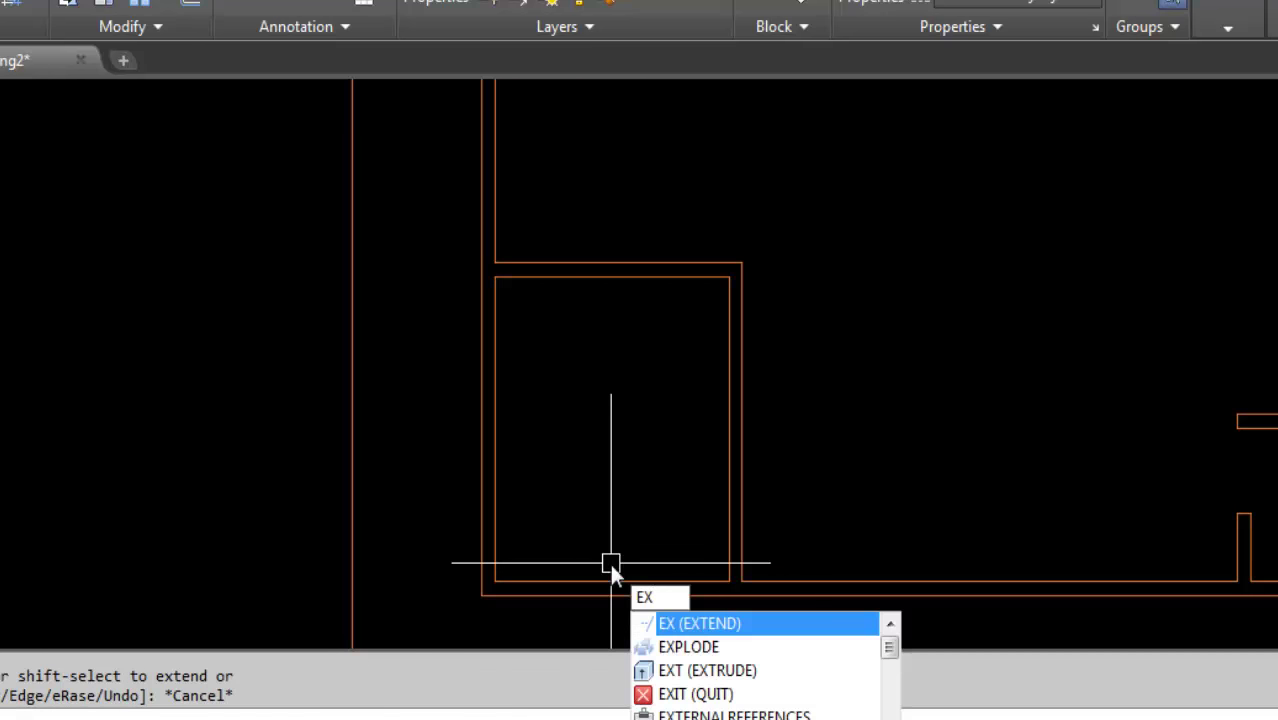
# Offset the lower-left room's bottom inner wall line 3' upward as a door helper line
pyautogui.press('Return')
pyautogui.press('Return')
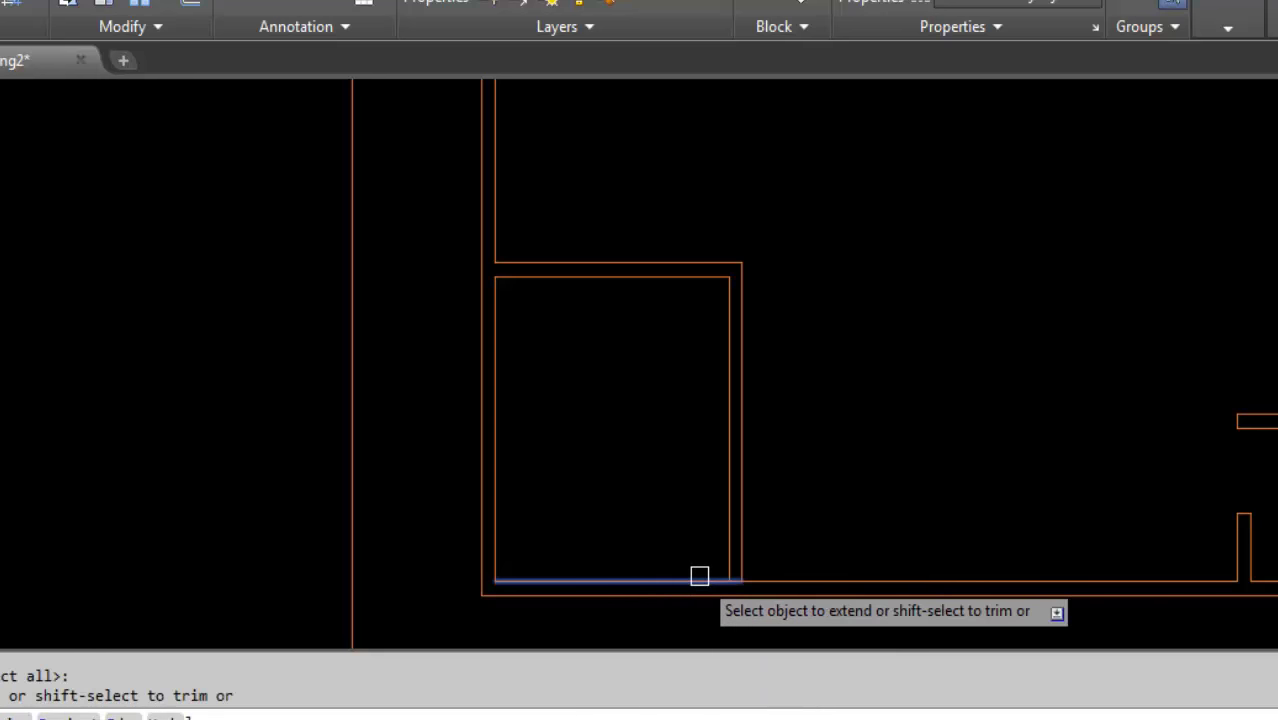
pyautogui.press('Escape')
pyautogui.write('o')
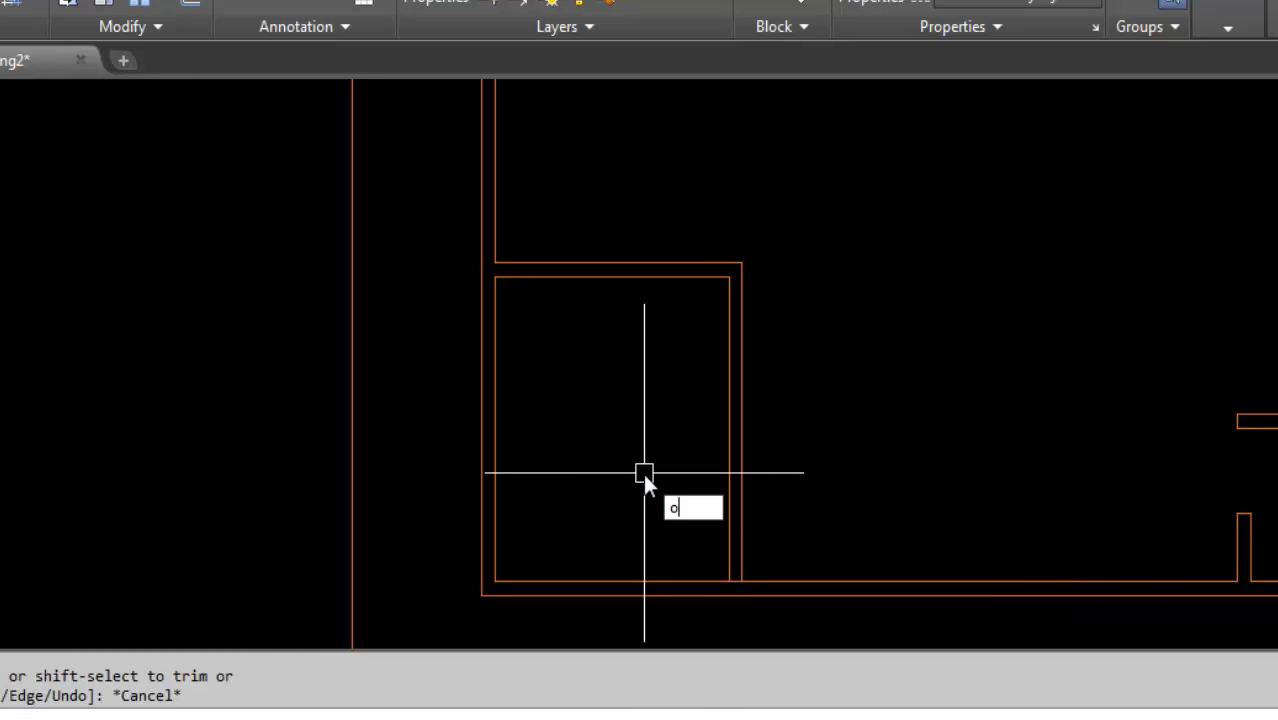
pyautogui.press('Return')
pyautogui.write("3'")
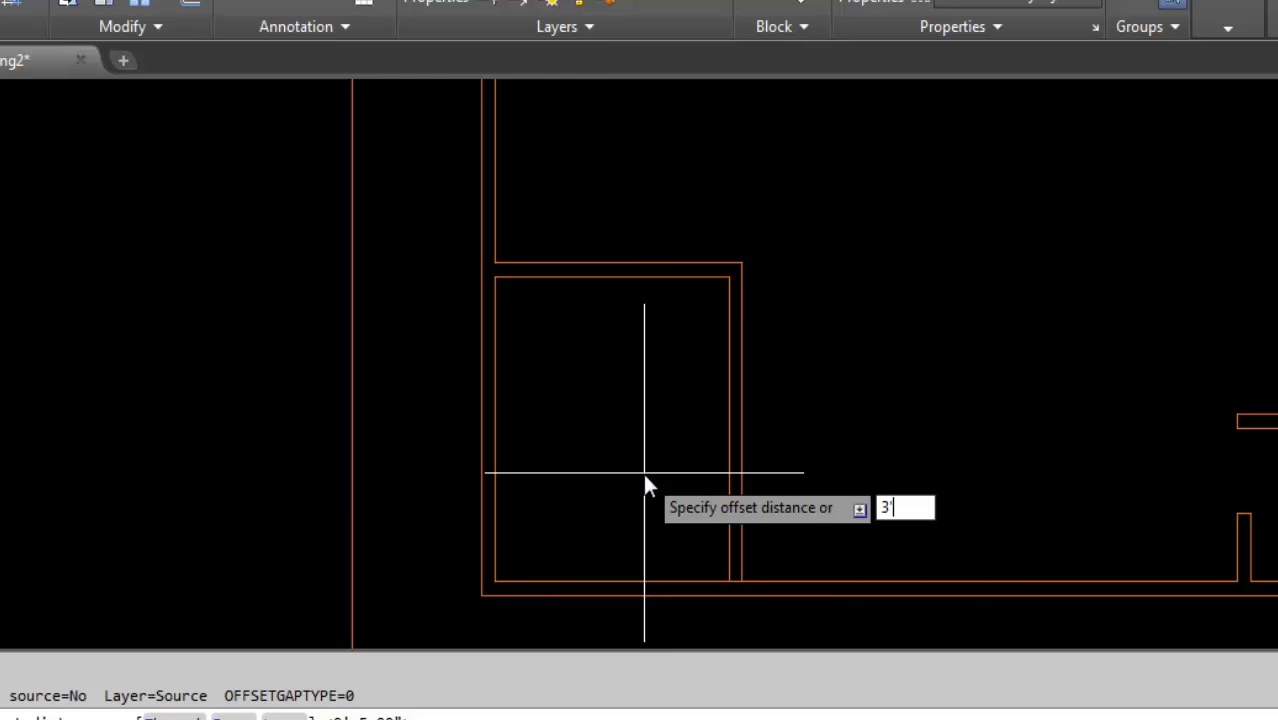
pyautogui.press('Return')
pyautogui.click(682, 579)
pyautogui.click(648, 493)
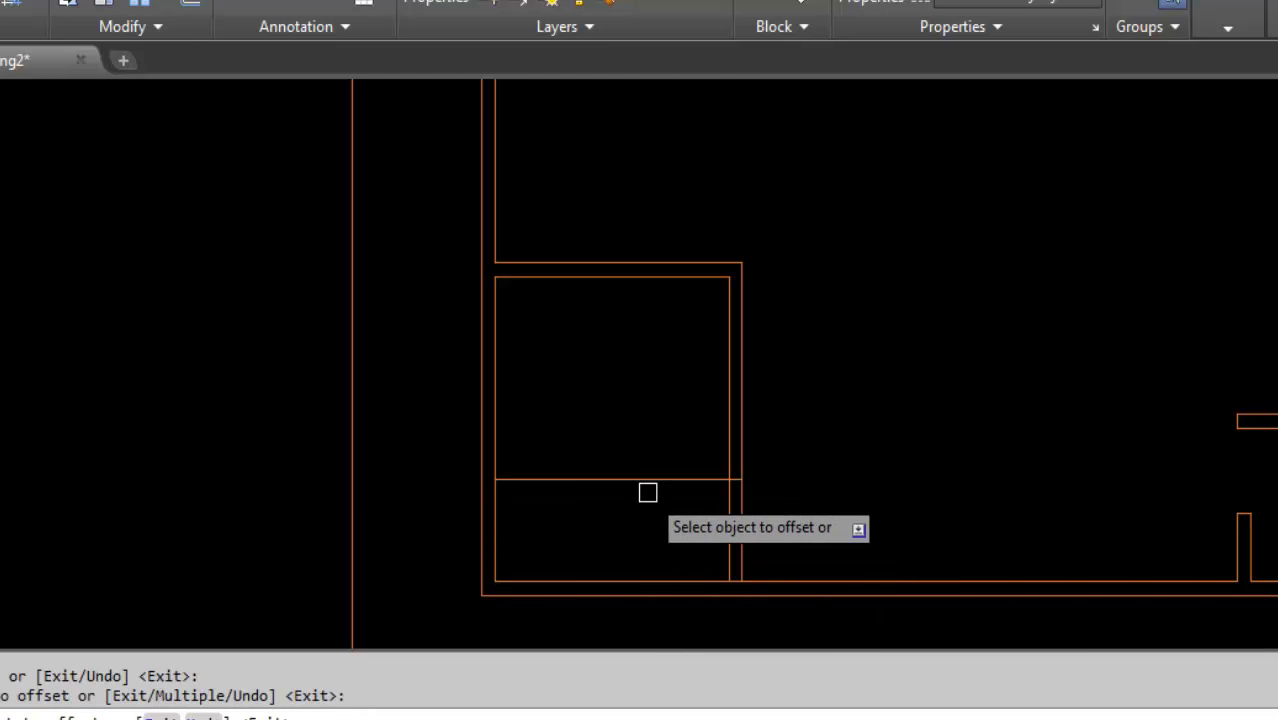
pyautogui.press('Escape')
# Trim the right wall and helper line to leave the 3' door opening
pyautogui.write('tr')
pyautogui.press('Return')
pyautogui.press('Return')
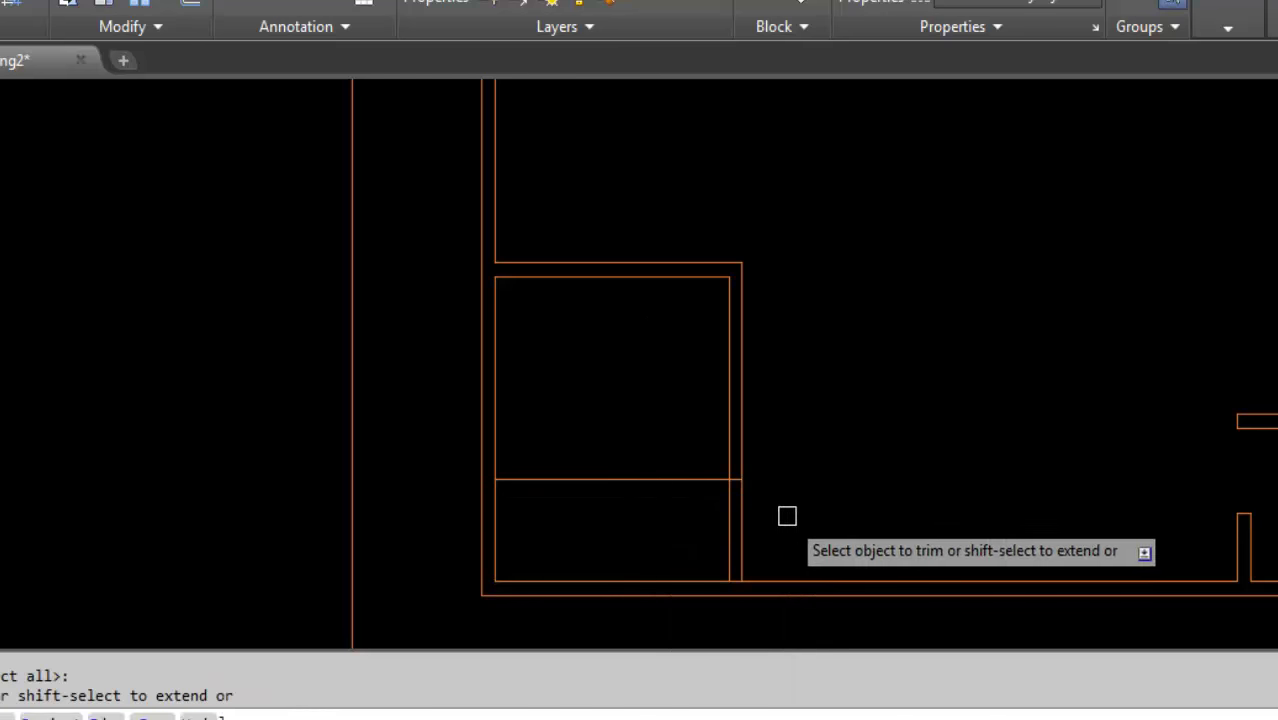
pyautogui.moveTo(700, 545); pyautogui.dragTo(480, 500)
pyautogui.moveTo(677, 457); pyautogui.dragTo(645, 509)
pyautogui.scroll(-2, 630, 503)
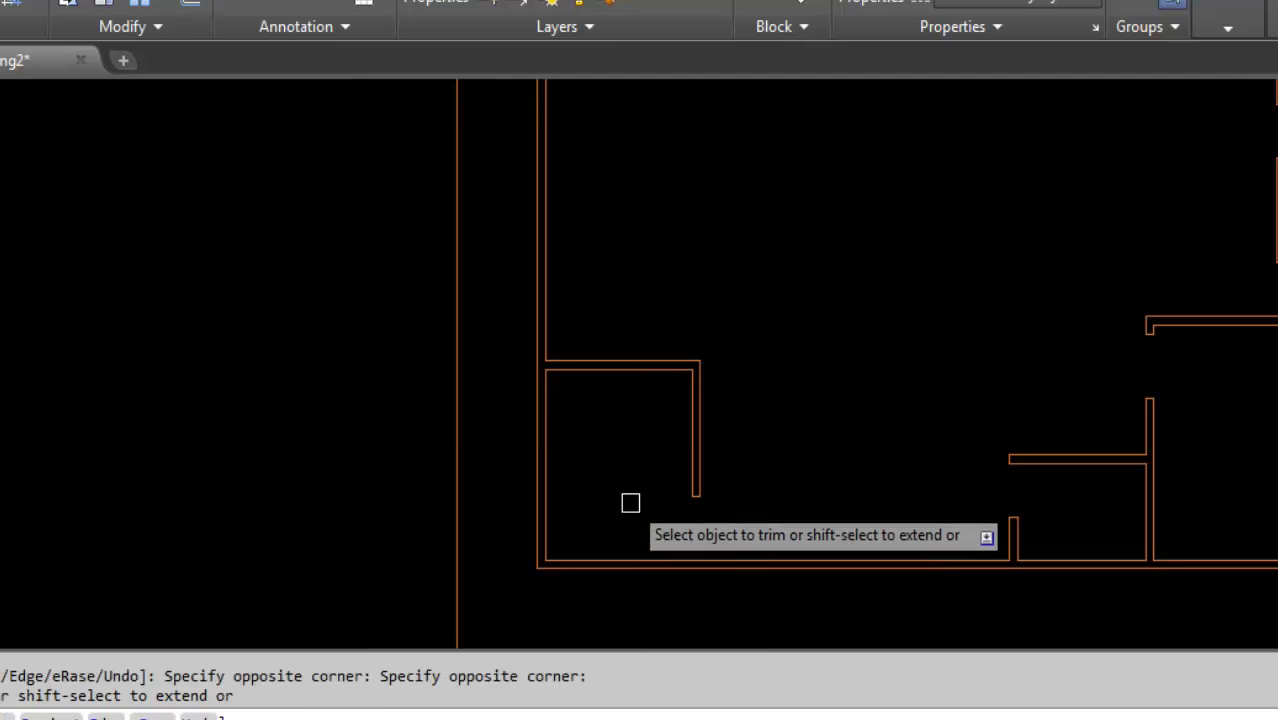
pyautogui.moveTo(636, 291)
pyautogui.mouseDown(button='middle')
pyautogui.moveTo(636, 362)
pyautogui.moveTo(602, 399)
pyautogui.moveTo(584, 399)
pyautogui.mouseUp(button='middle')
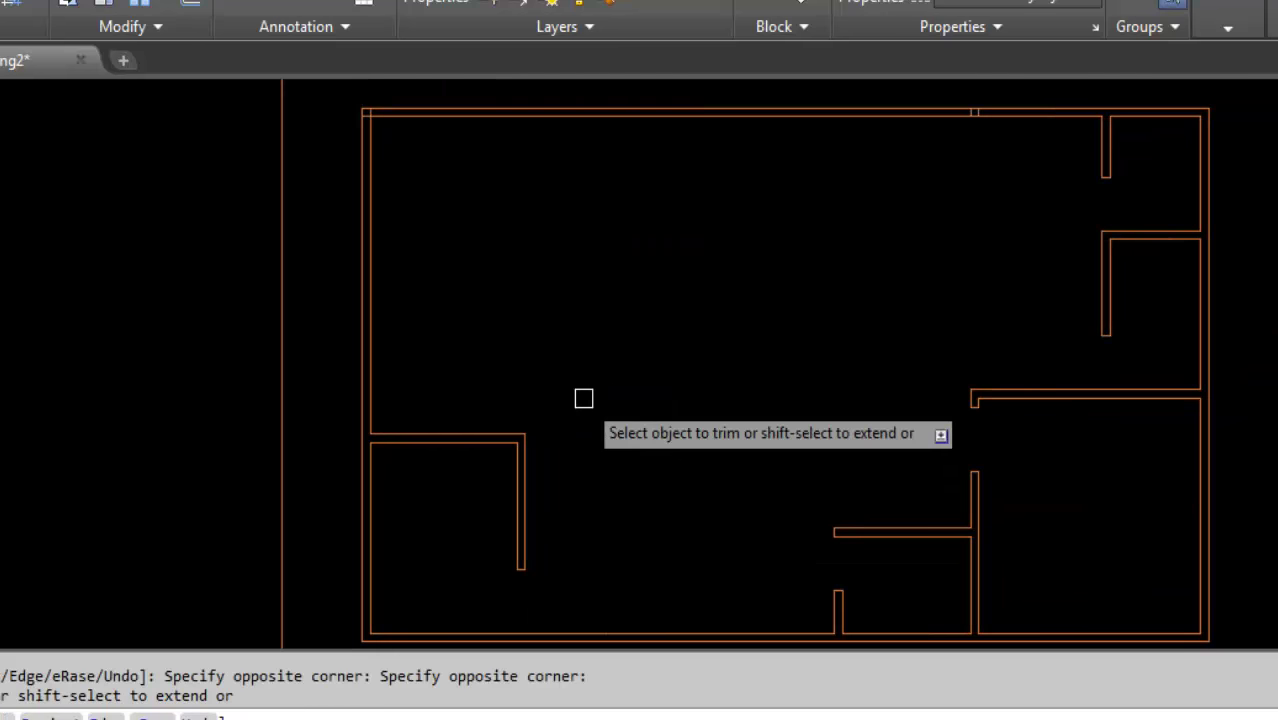
pyautogui.press('Escape')
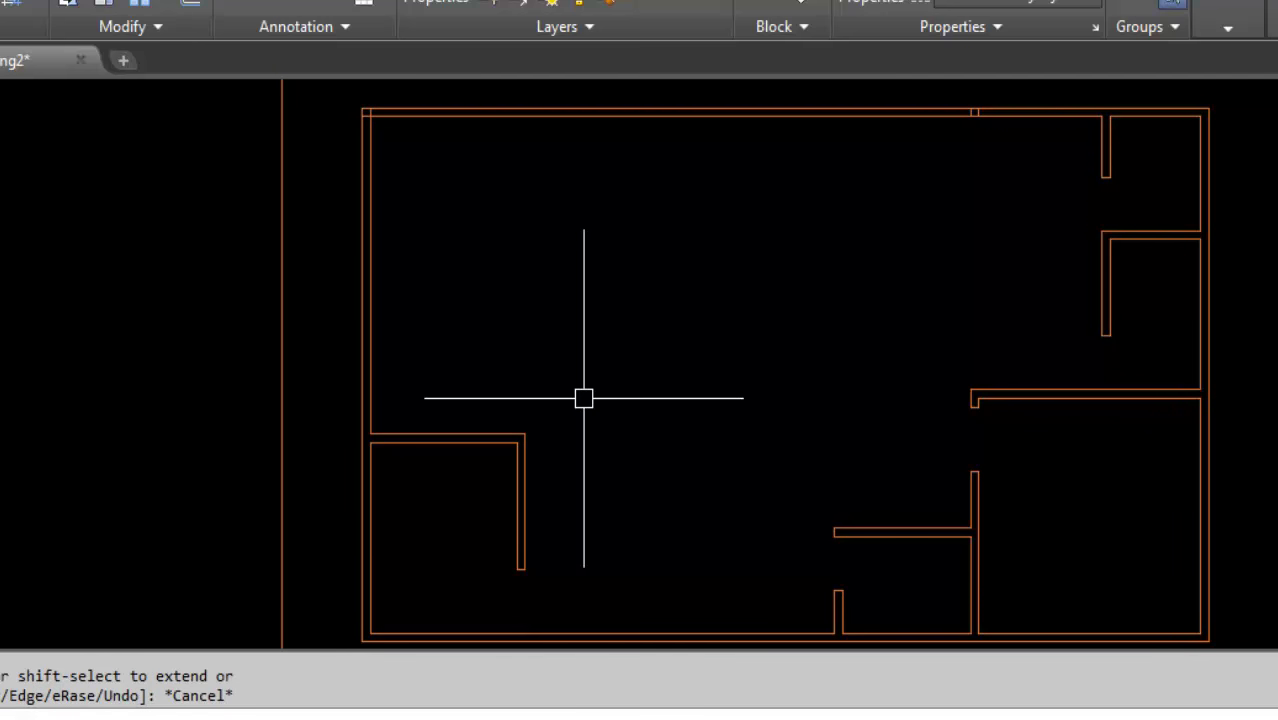
# Offset the lower-left room's top wall 10'-10" upward to start a new wall
pyautogui.write('o')
pyautogui.press('Return')
pyautogui.write("10'-10")
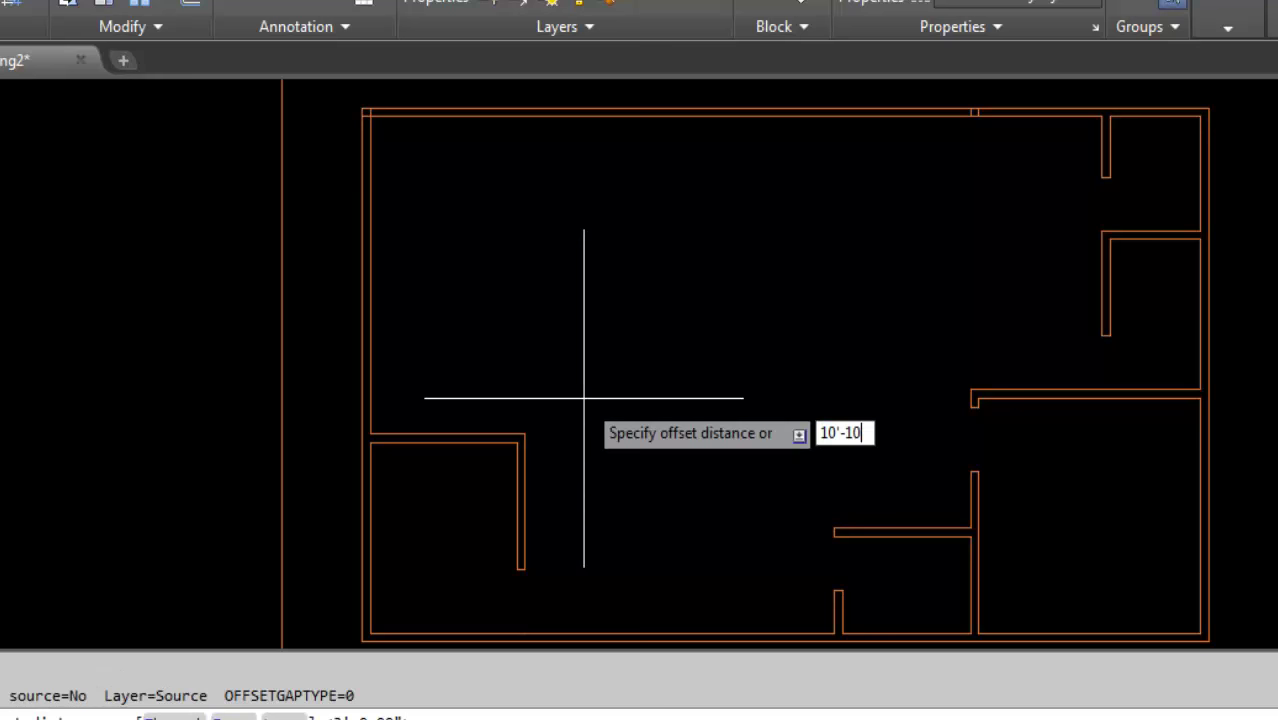
pyautogui.press('Return')
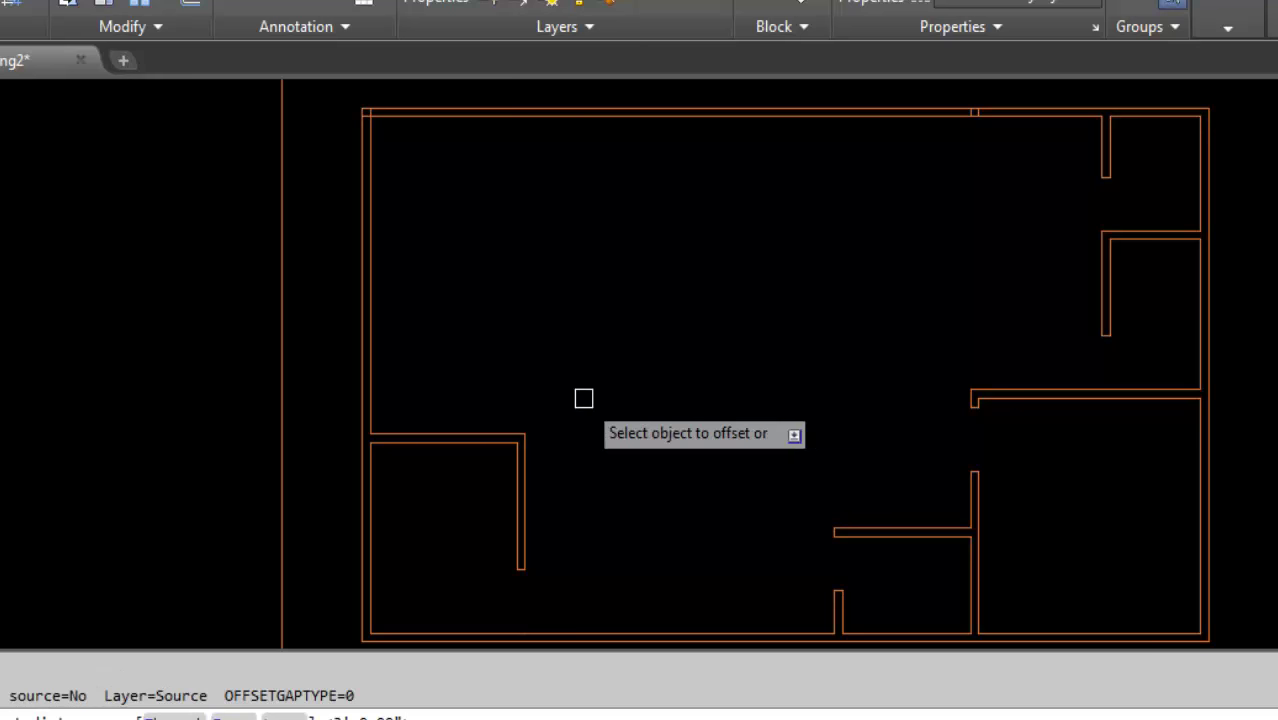
pyautogui.click(428, 435)
pyautogui.click(503, 363)
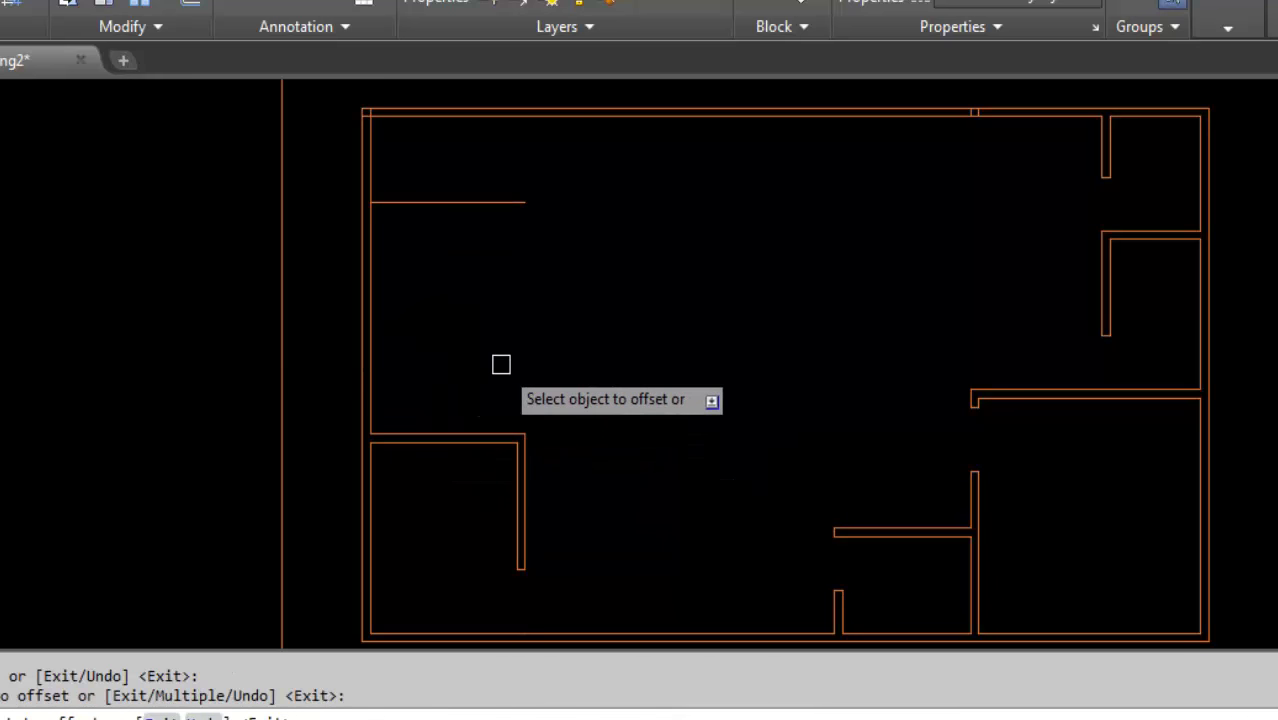
pyautogui.press('Return')
# Give the new upper wall a second parallel line 5" above it
pyautogui.press('Return')
pyautogui.write('5')
pyautogui.press('Return')
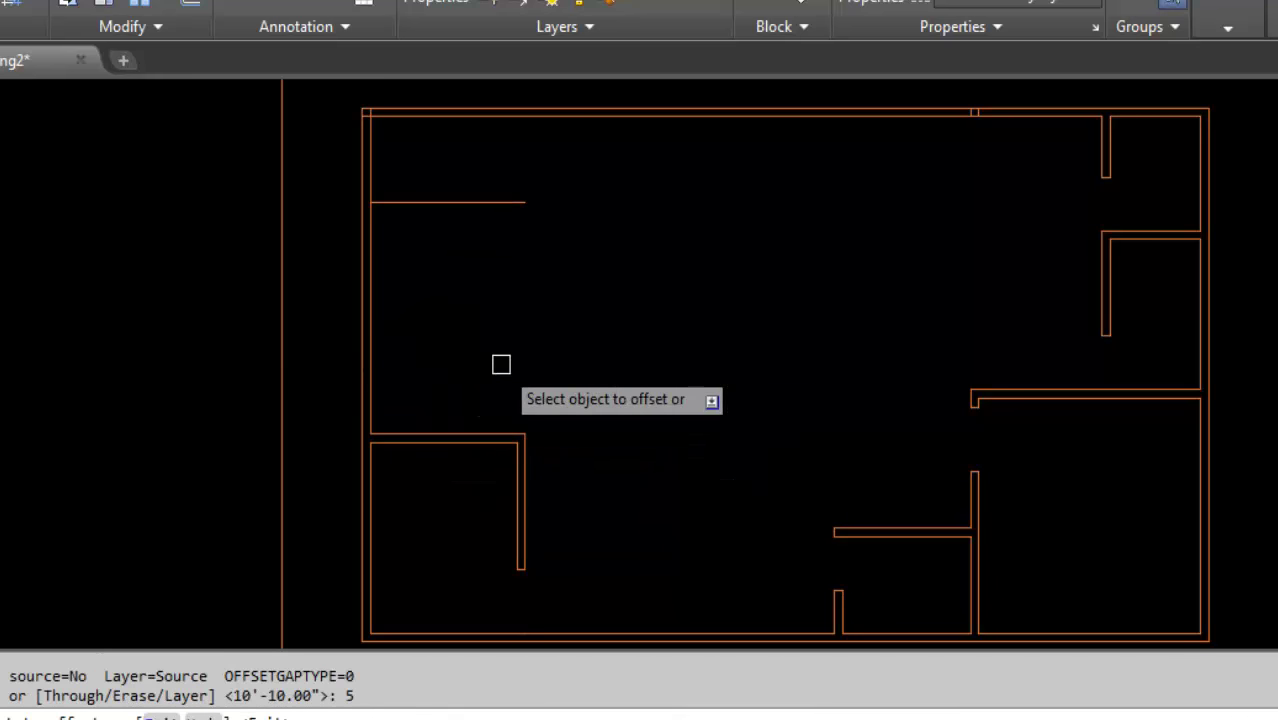
pyautogui.click(405, 203)
pyautogui.click(410, 161)
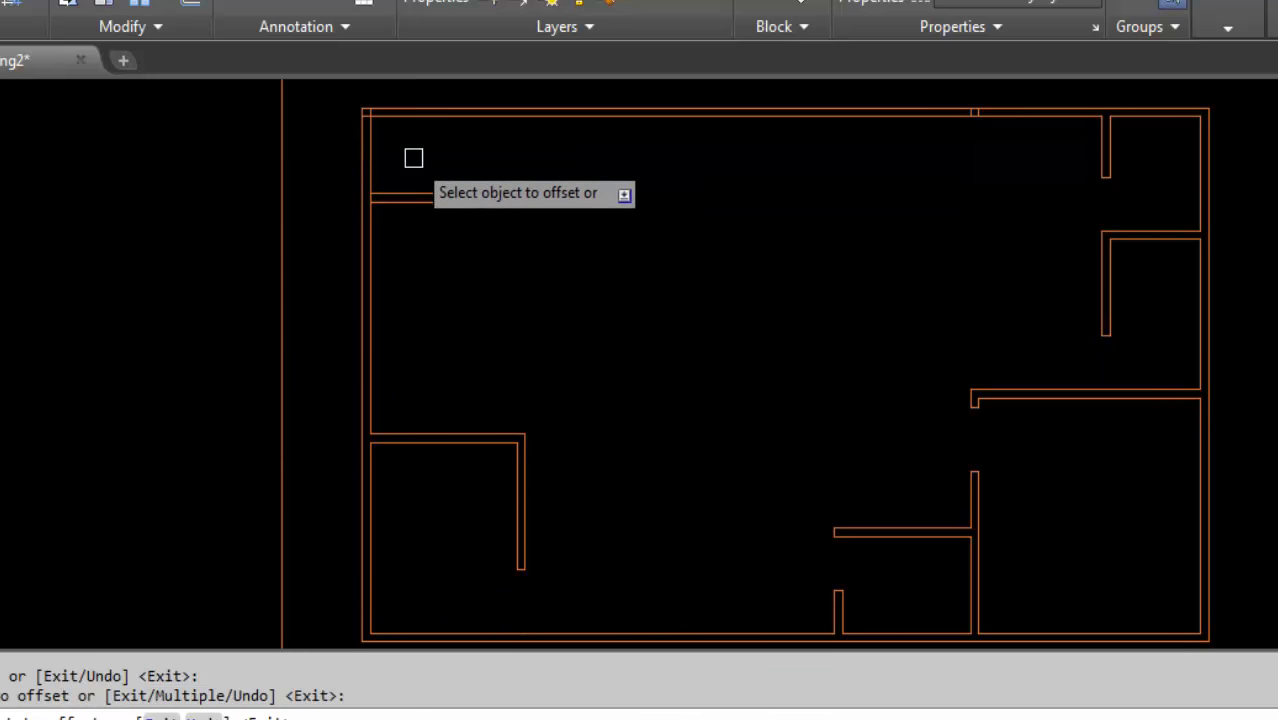
pyautogui.press('Escape')
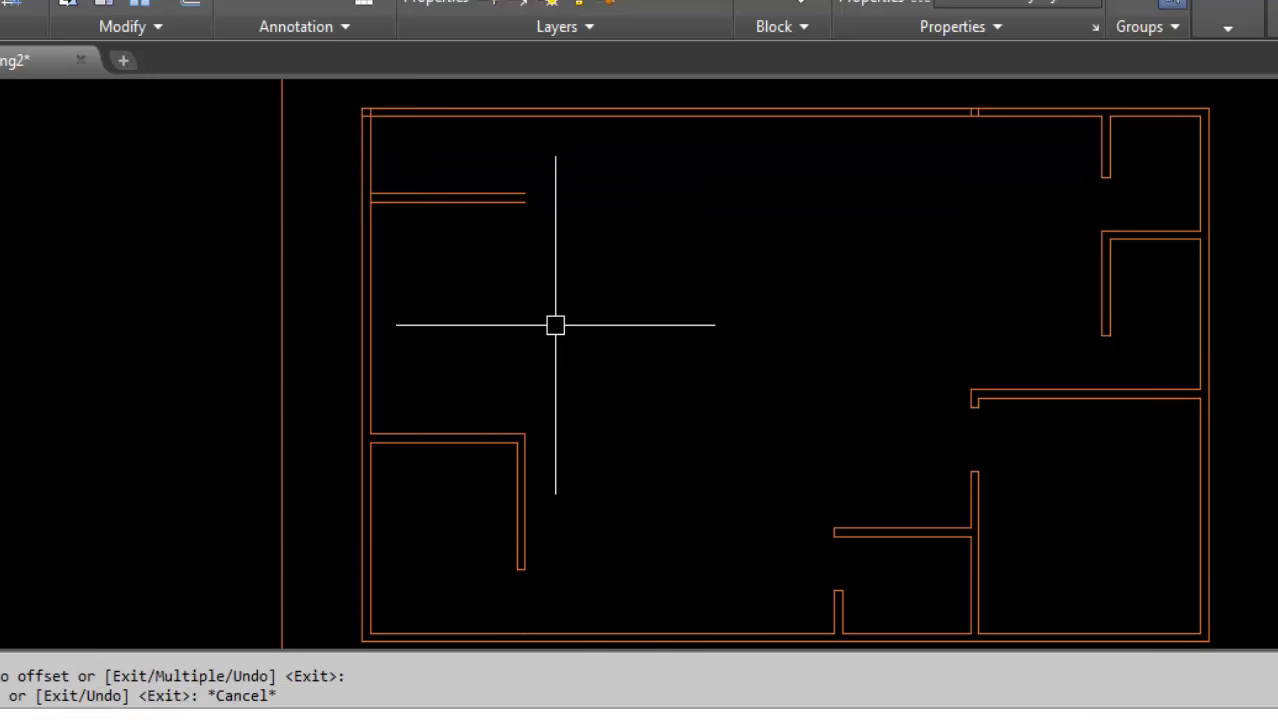
# Offset the left exterior wall 14'-10" to the right for a new partition
pyautogui.write('o')
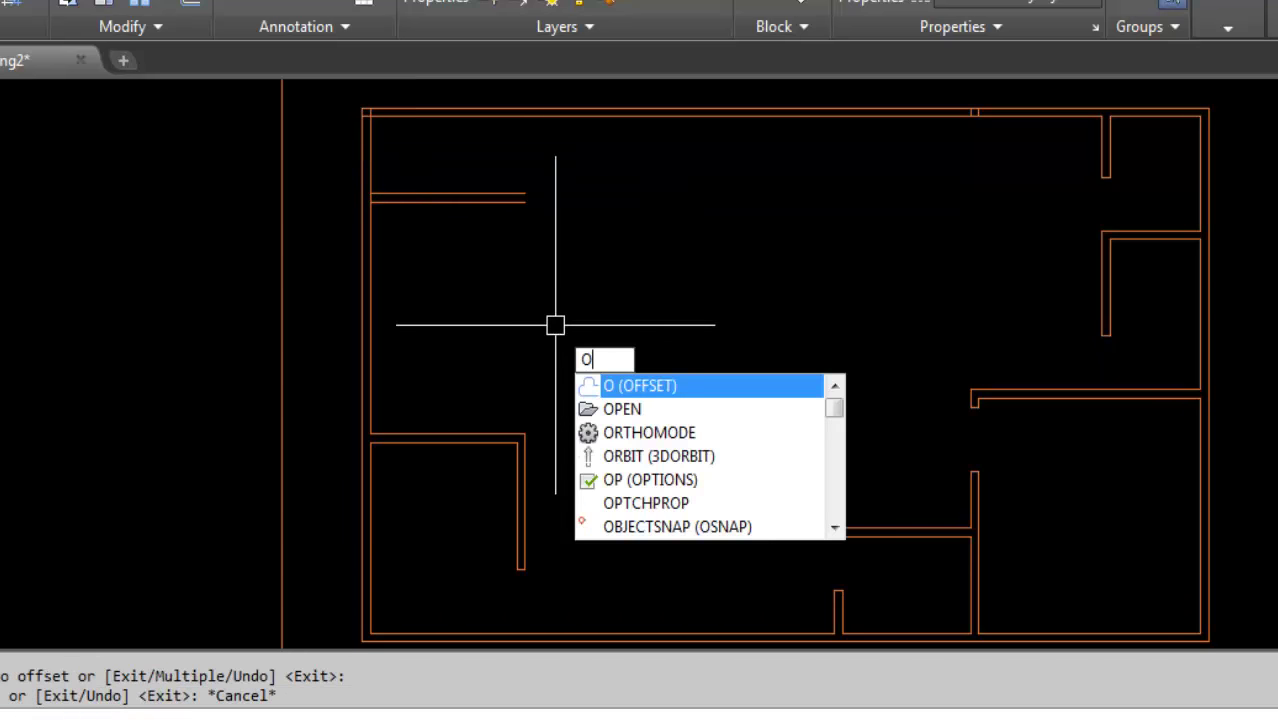
pyautogui.press('Return')
pyautogui.write("14'-10")
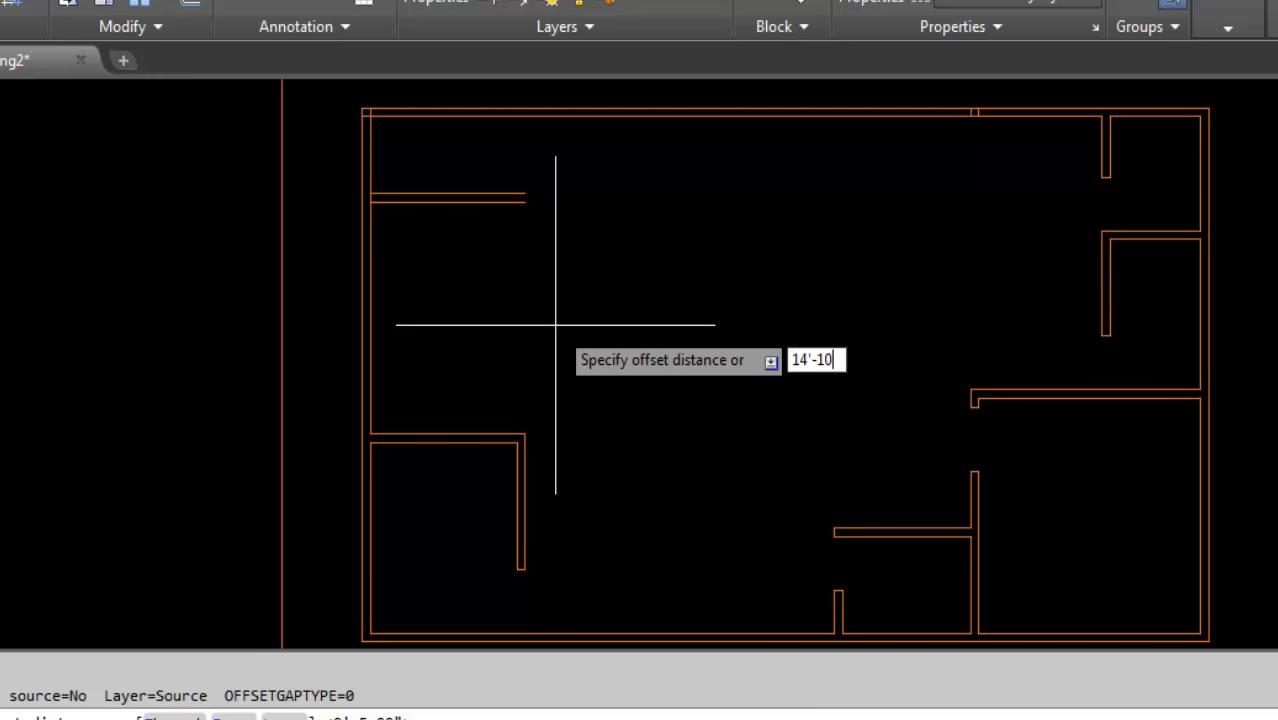
pyautogui.press('Return')
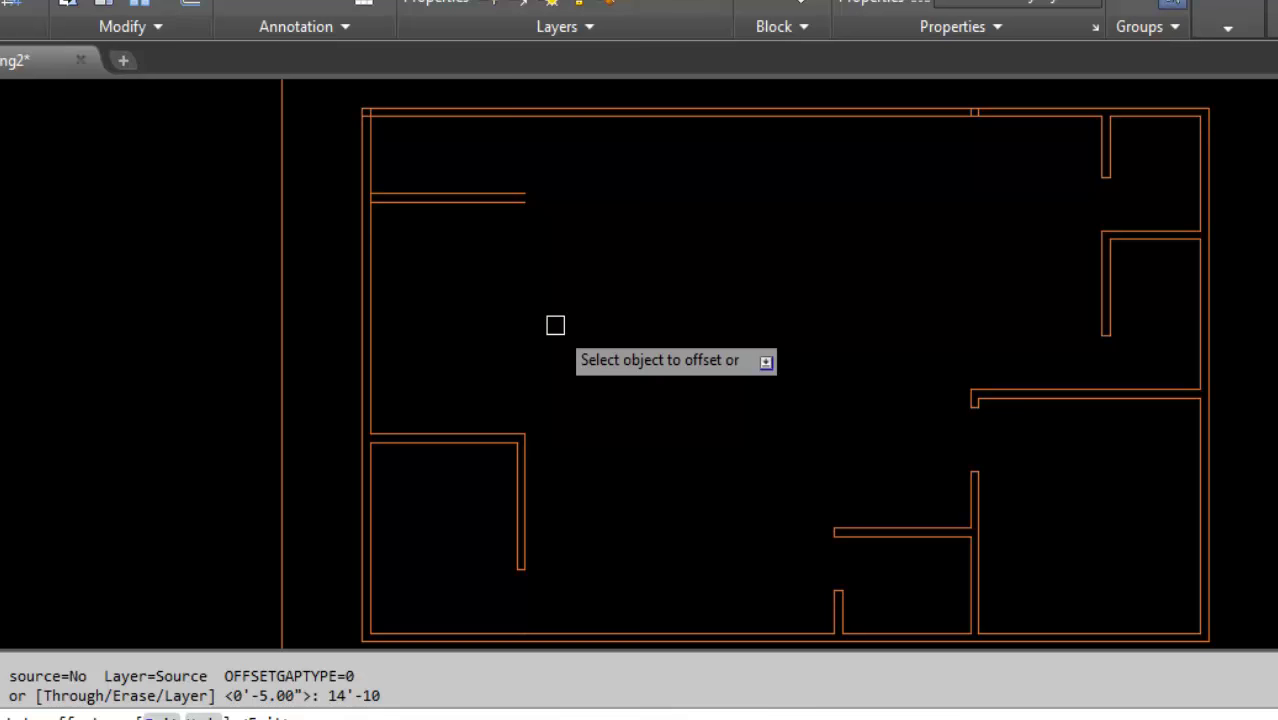
pyautogui.click(373, 245)
pyautogui.click(665, 308)
pyautogui.press('Return')
pyautogui.press('Return')
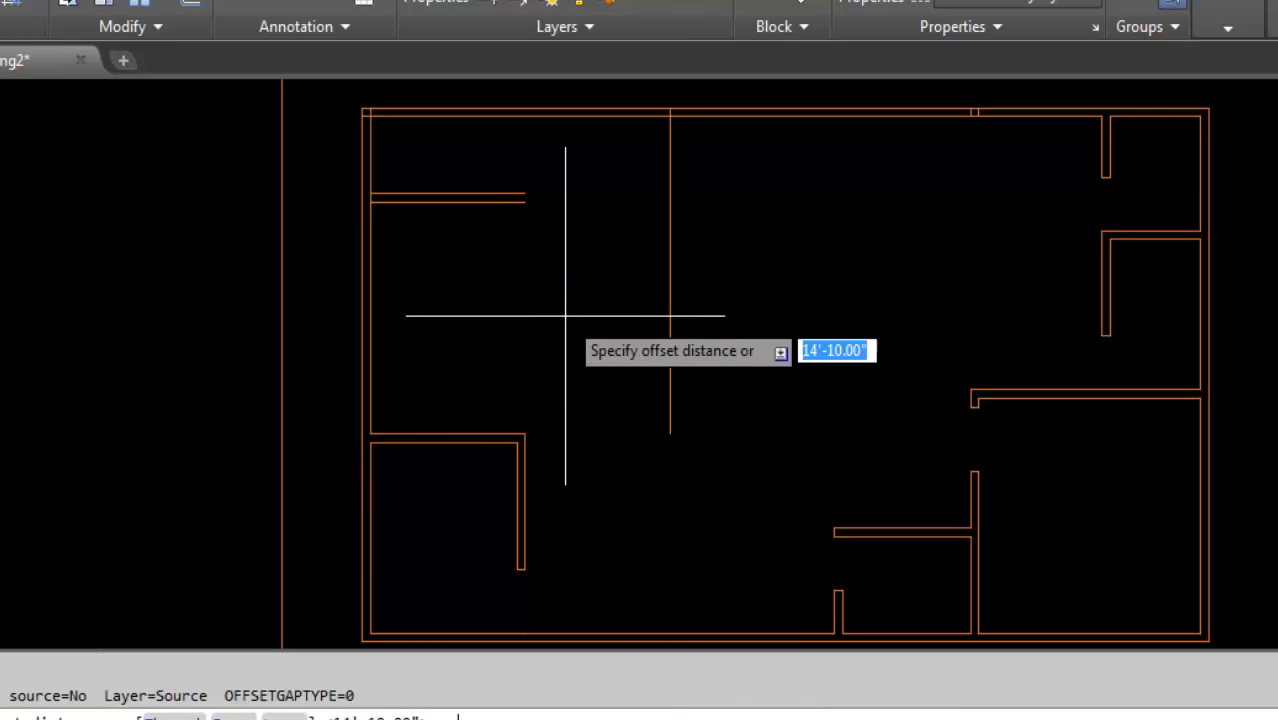
# Double the short wall stub beside the bottom door with a parallel line 5" to its right
pyautogui.write('5')
pyautogui.press('Return')
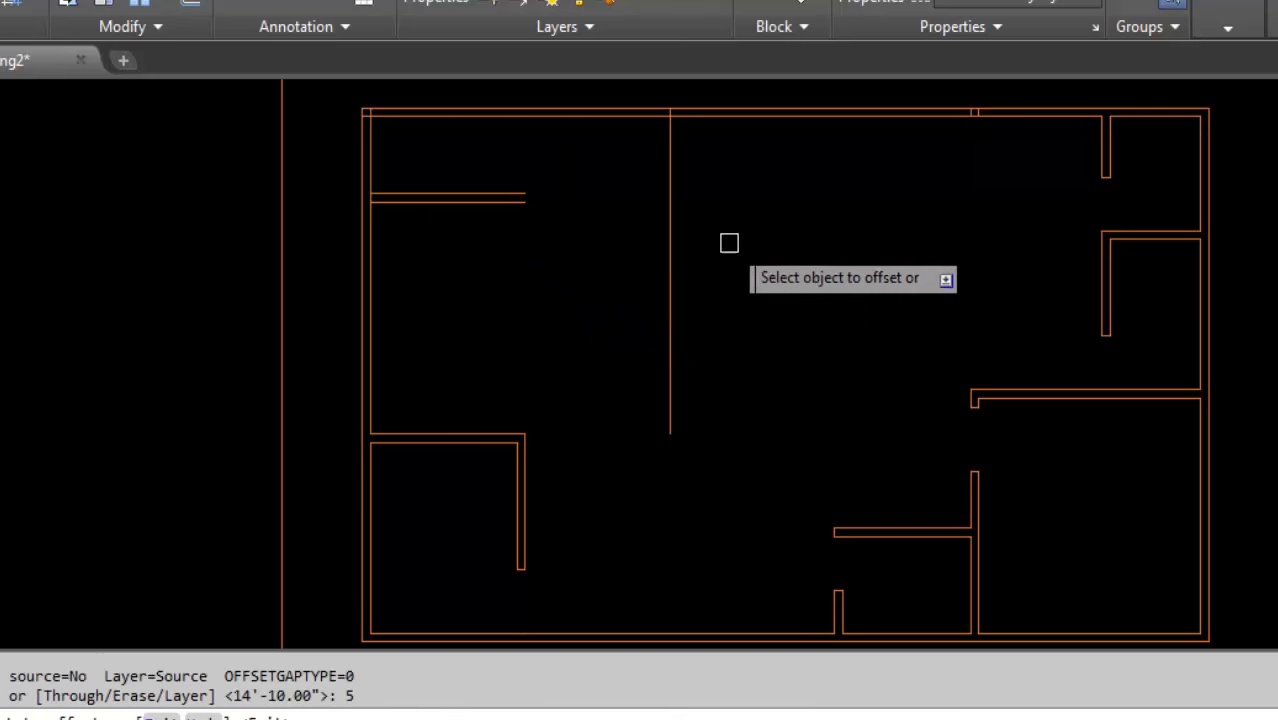
pyautogui.click(669, 220)
pyautogui.click(790, 260)
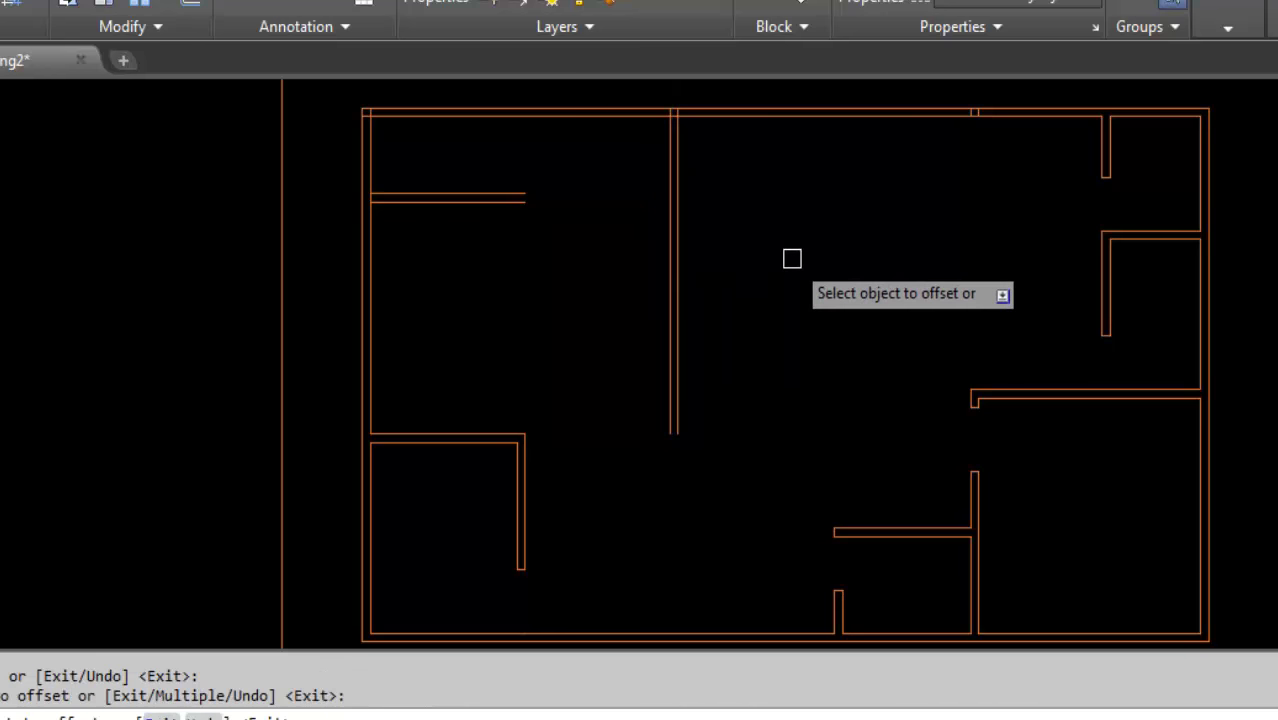
pyautogui.press('Escape')
pyautogui.write('O')
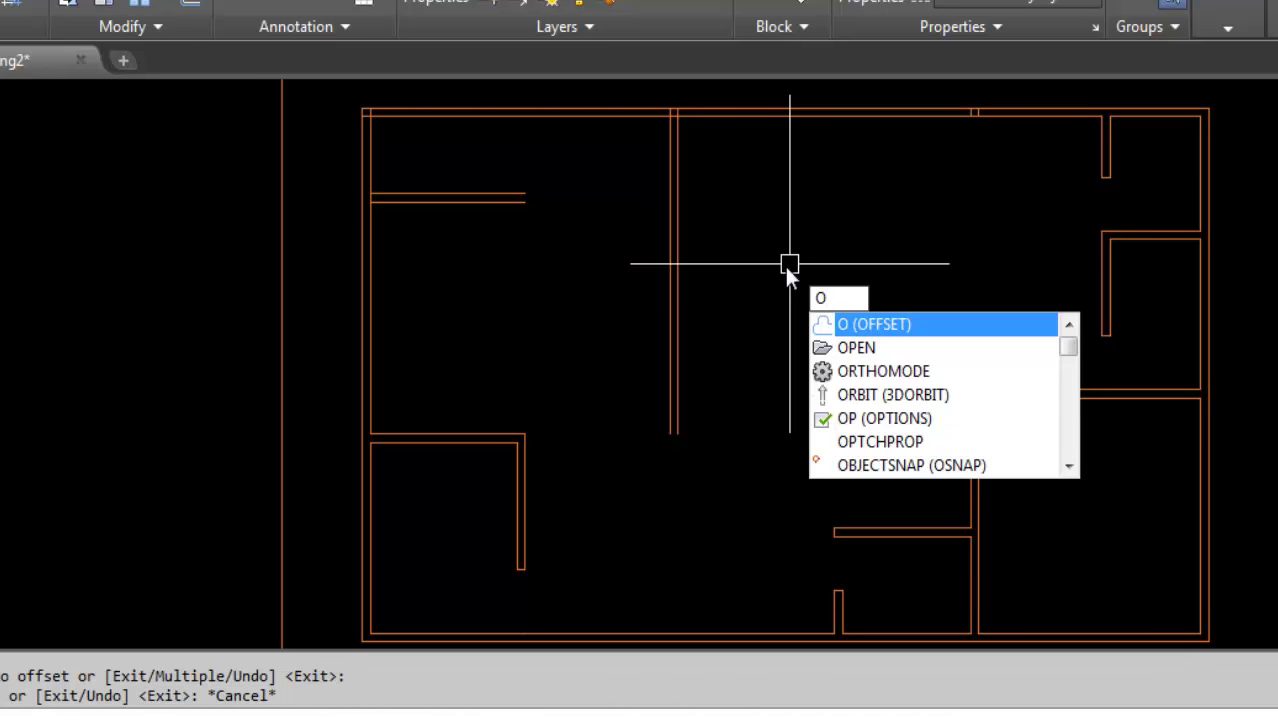
pyautogui.press('Escape')
pyautogui.write('E')
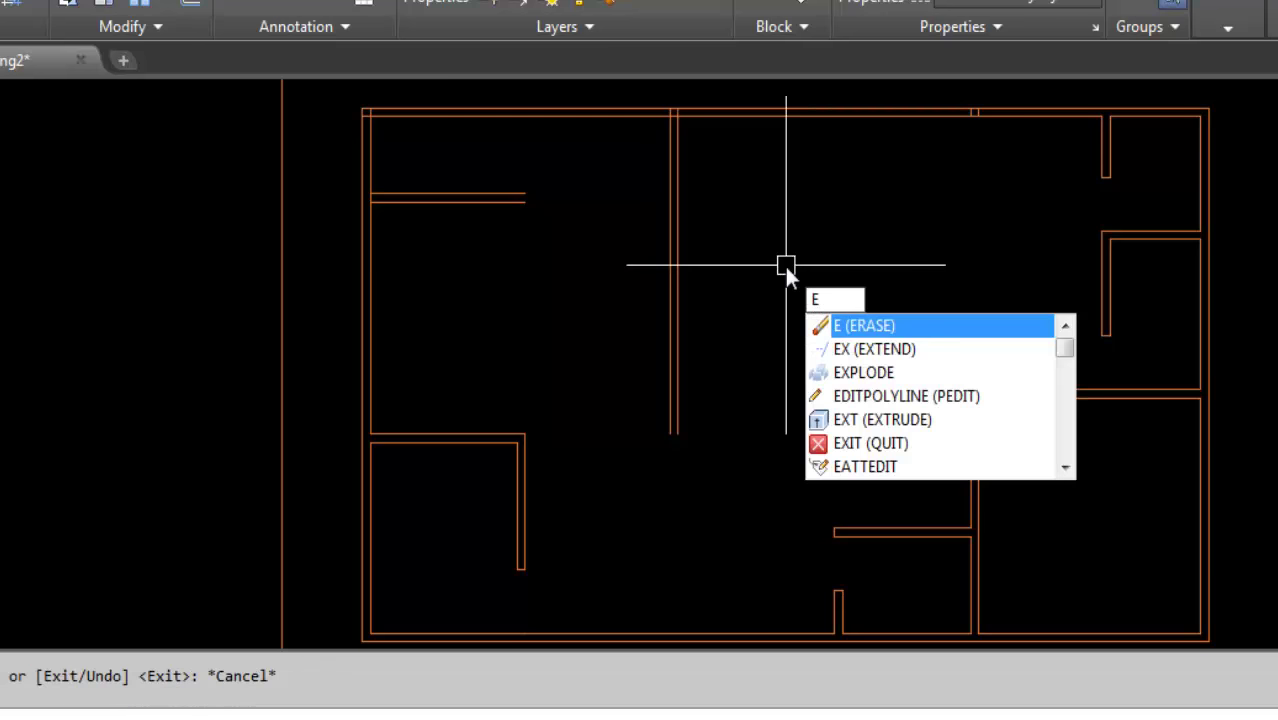
# Extend the upper-left horizontal wall and the lower-left room's top wall to the central wall
pyautogui.write('x')
pyautogui.press('Return')
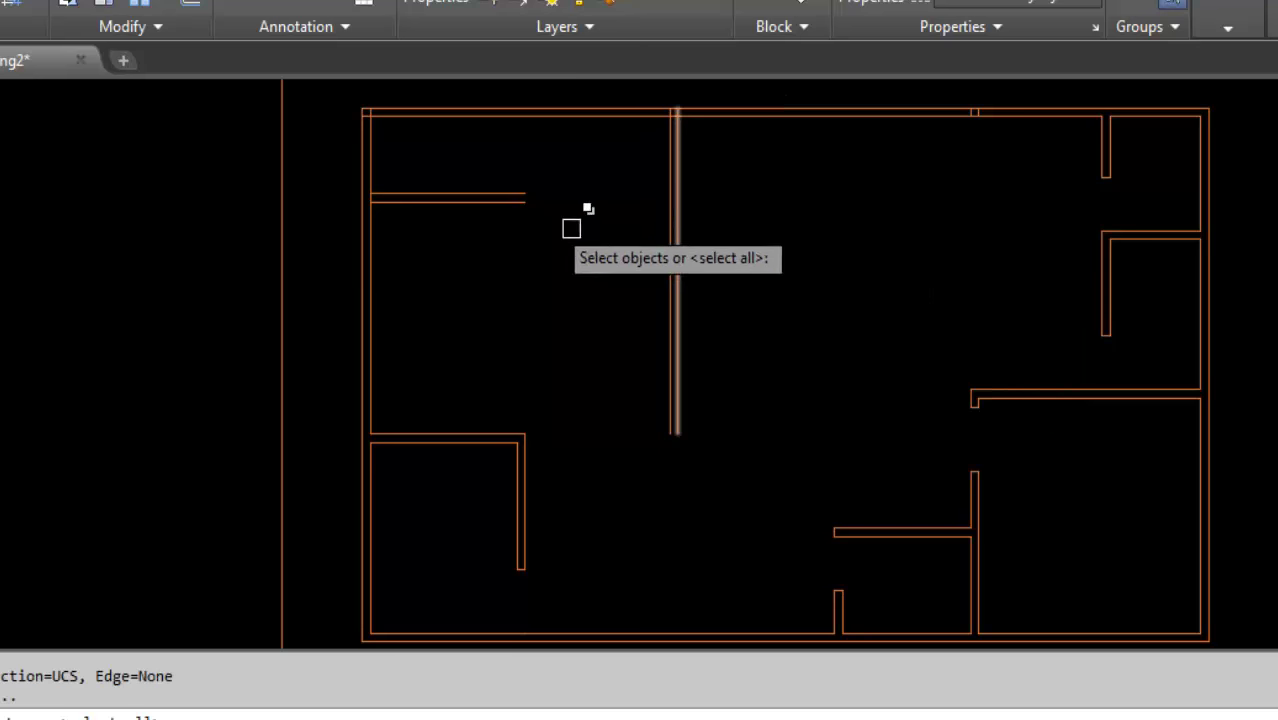
pyautogui.press('Return')
pyautogui.click(493, 205)
pyautogui.click(485, 257)
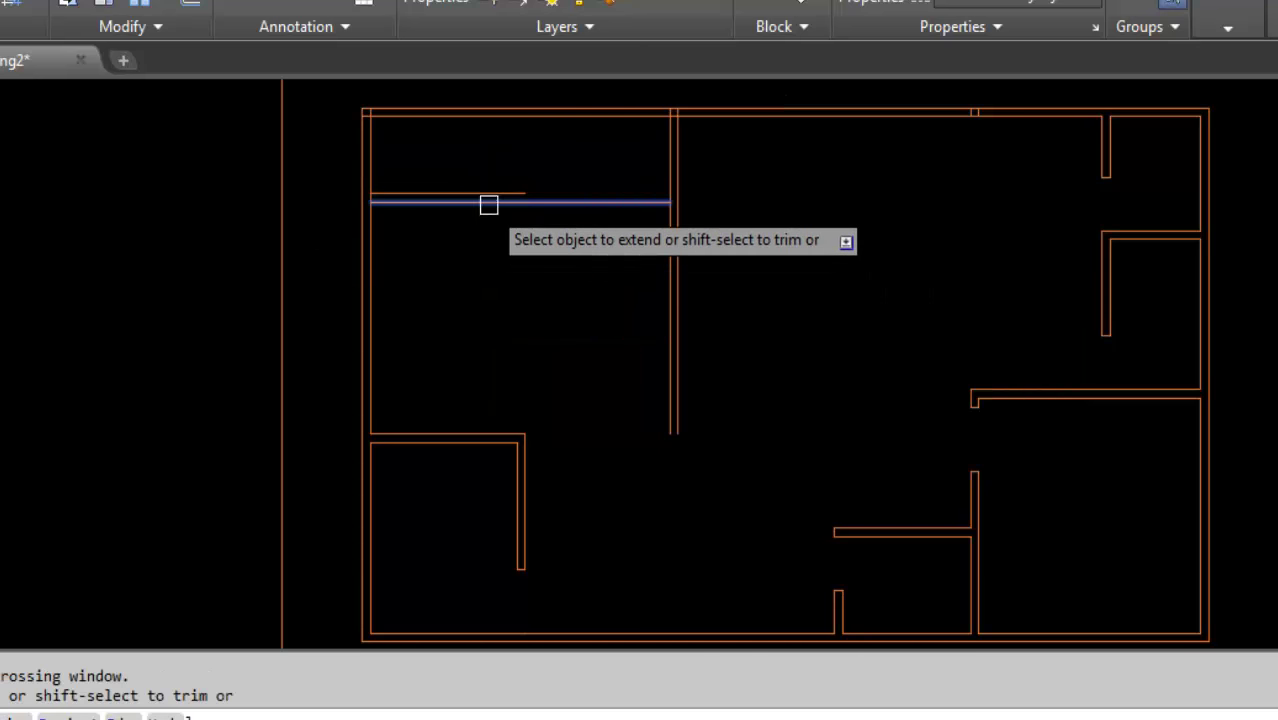
pyautogui.click(574, 200)
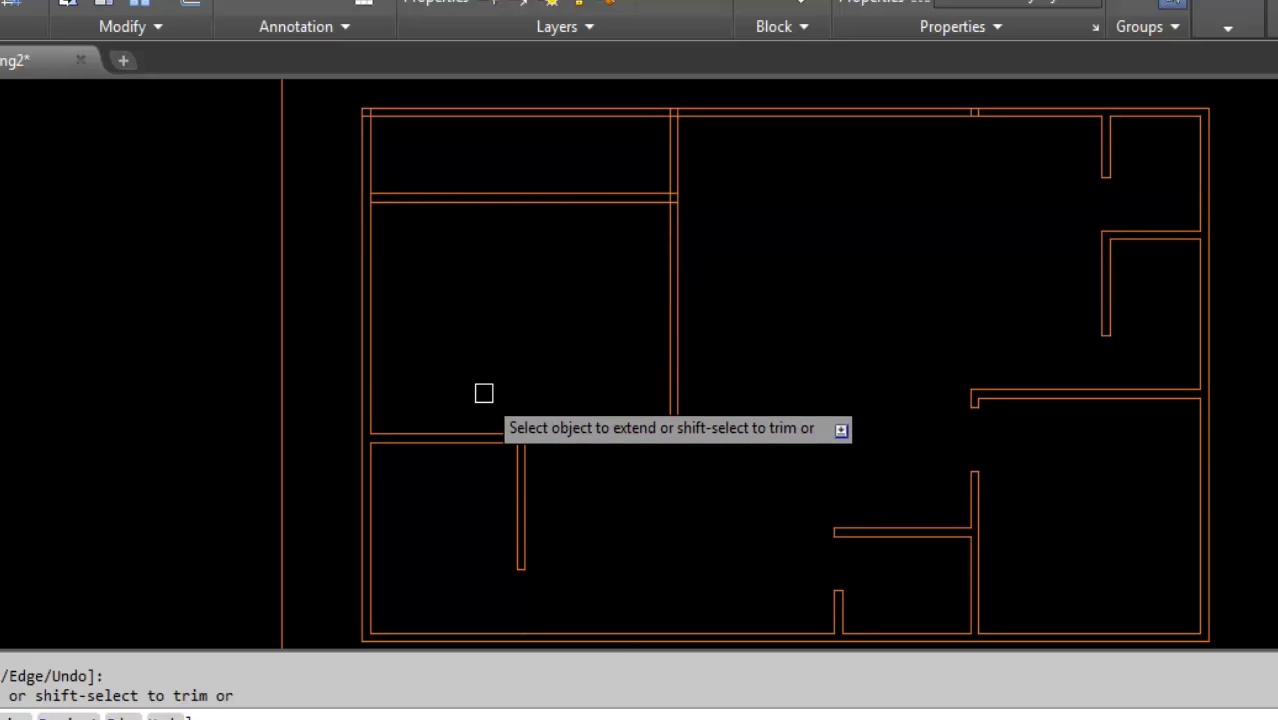
pyautogui.click(478, 360)
pyautogui.click(451, 505)
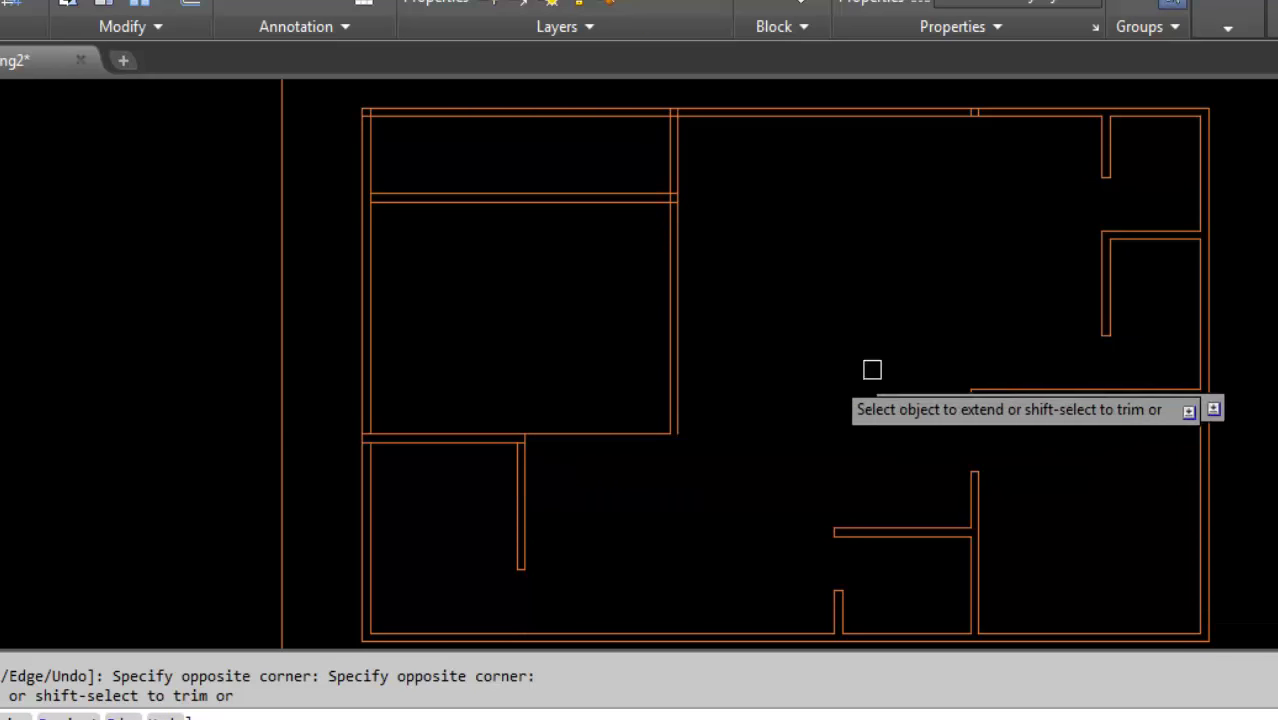
pyautogui.press('Escape')
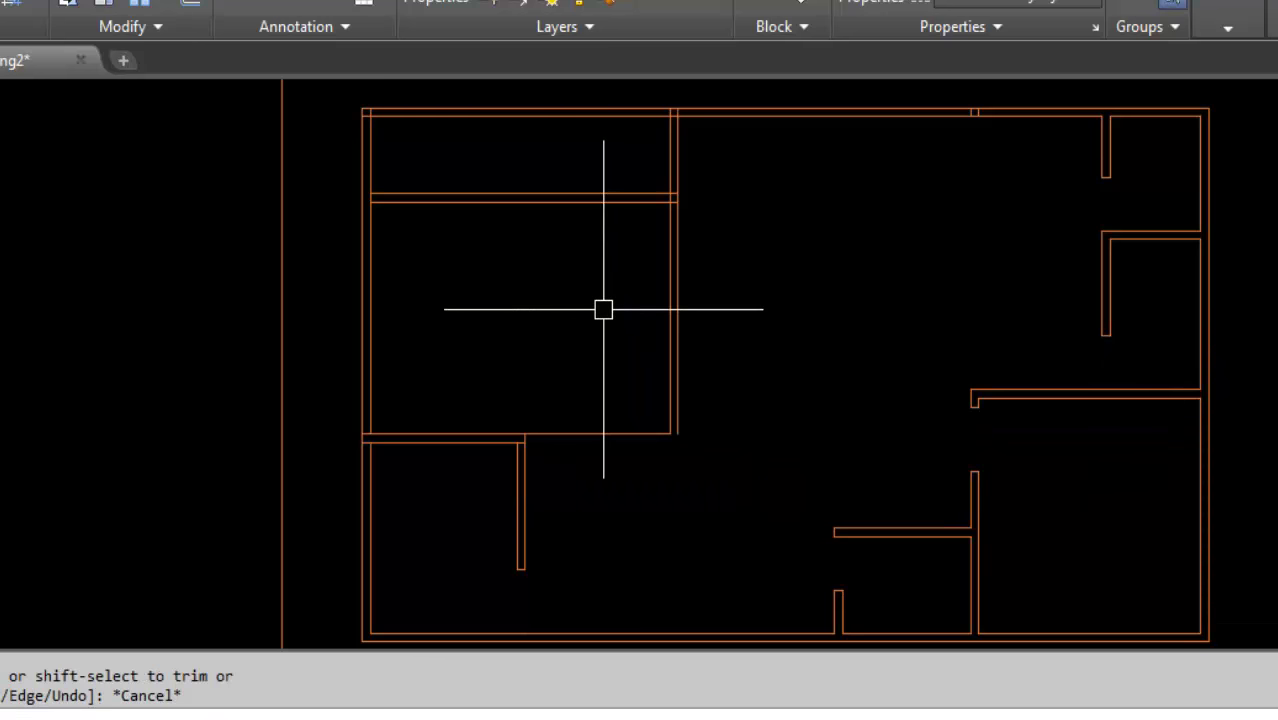
# Fillet the lower-left room's top wall and the central wall into a sharp corner
pyautogui.write('f')
pyautogui.click(707, 371)
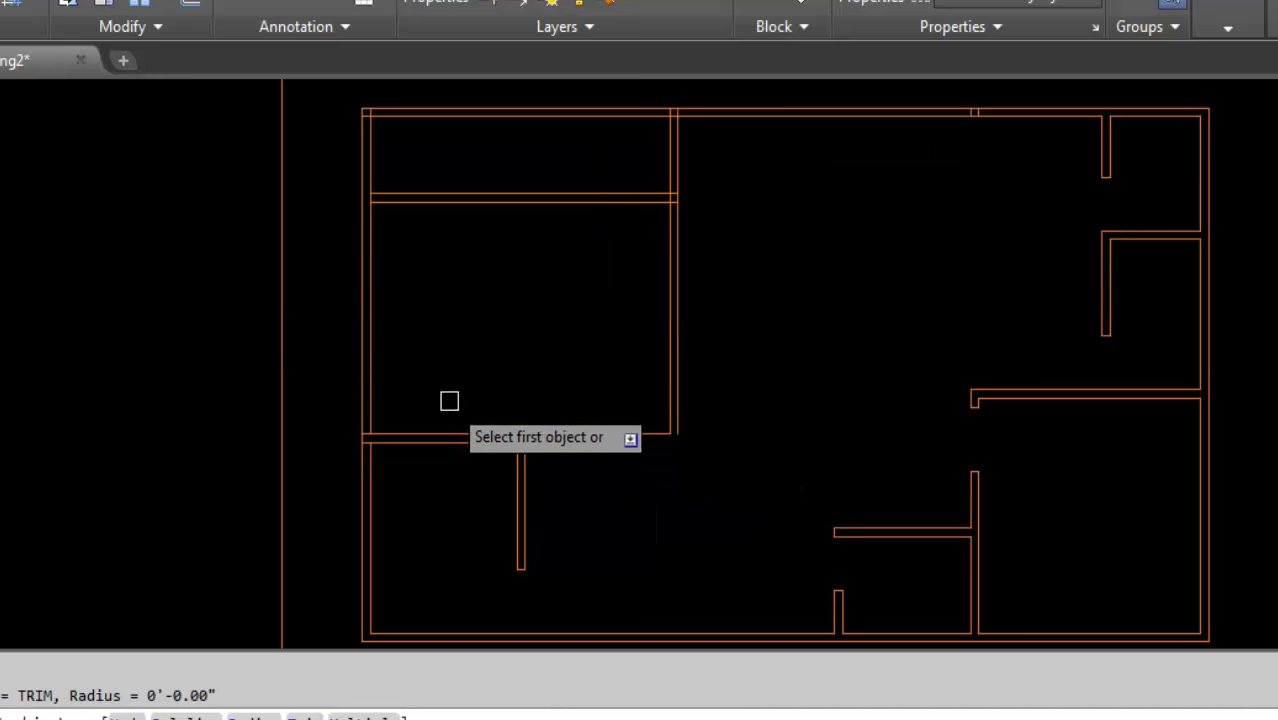
pyautogui.click(456, 441)
pyautogui.click(684, 410)
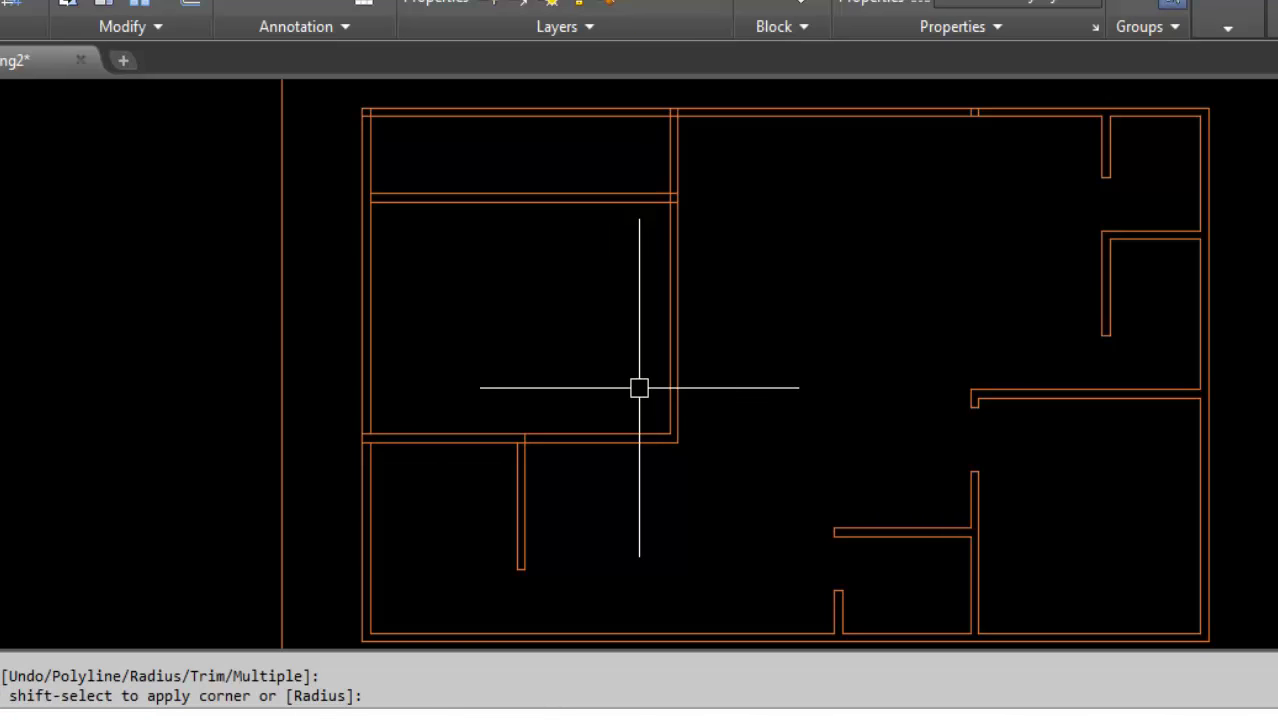
pyautogui.scroll(-2, 550, 385)
pyautogui.scroll(2, 590, 305)
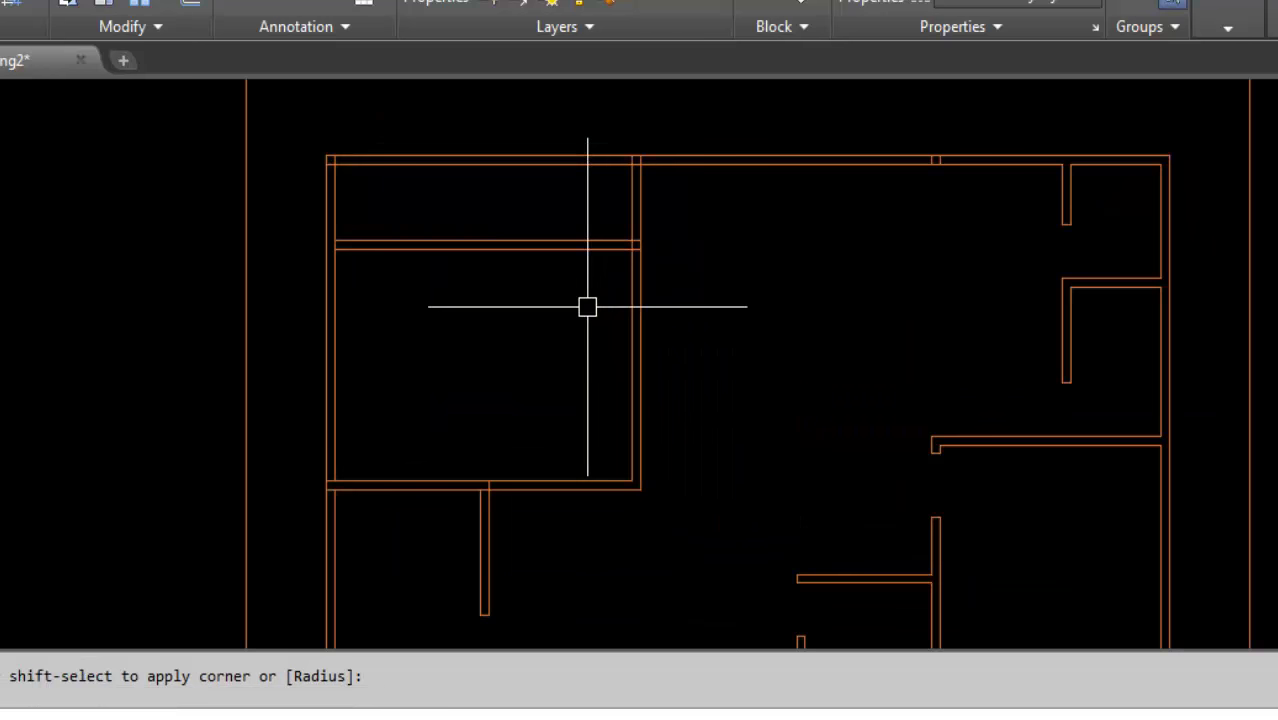
pyautogui.write('tr')
# Trim away the top exterior wall above the upper-left room
pyautogui.press('Return')
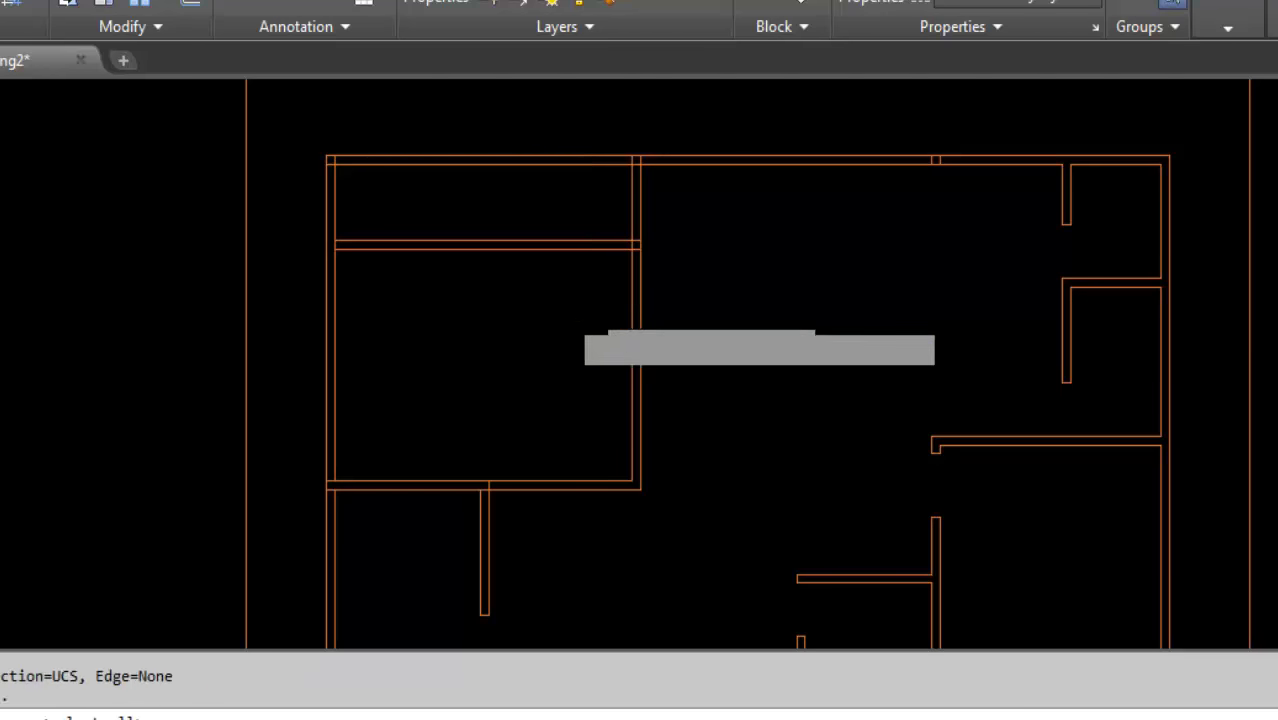
pyautogui.press('Return')
pyautogui.click(562, 124)
pyautogui.click(535, 175)
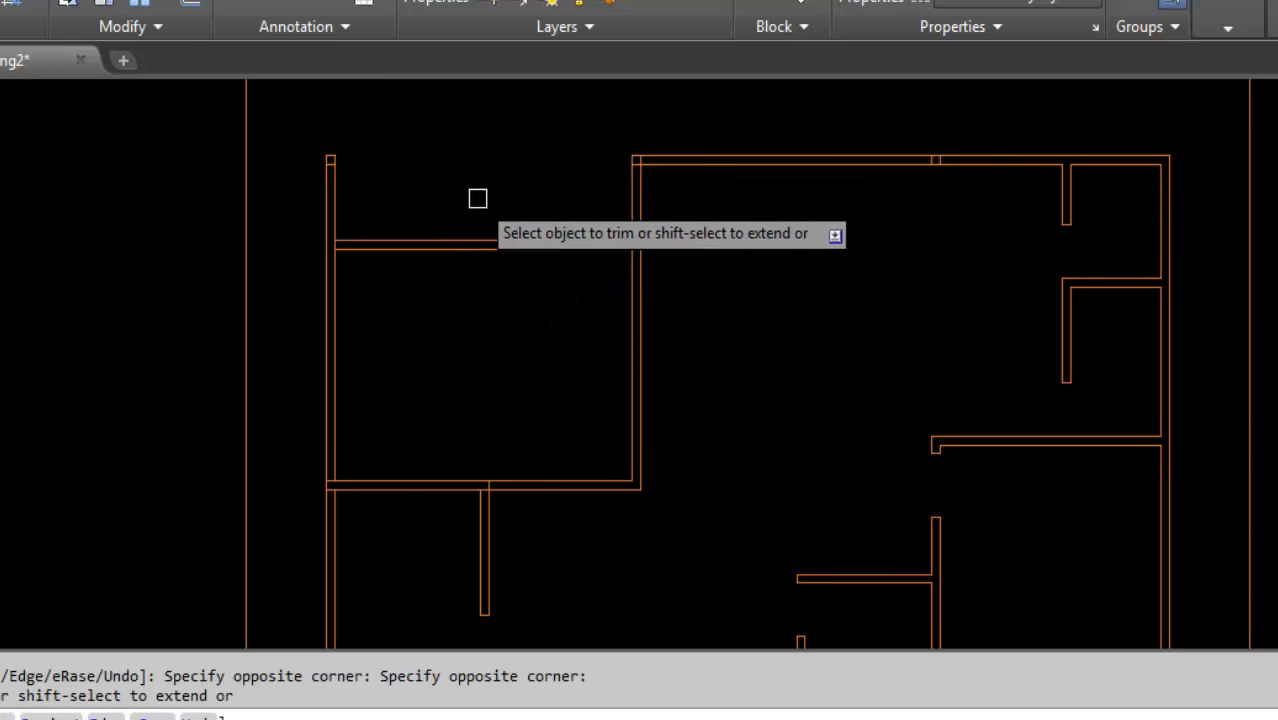
pyautogui.press('Escape')
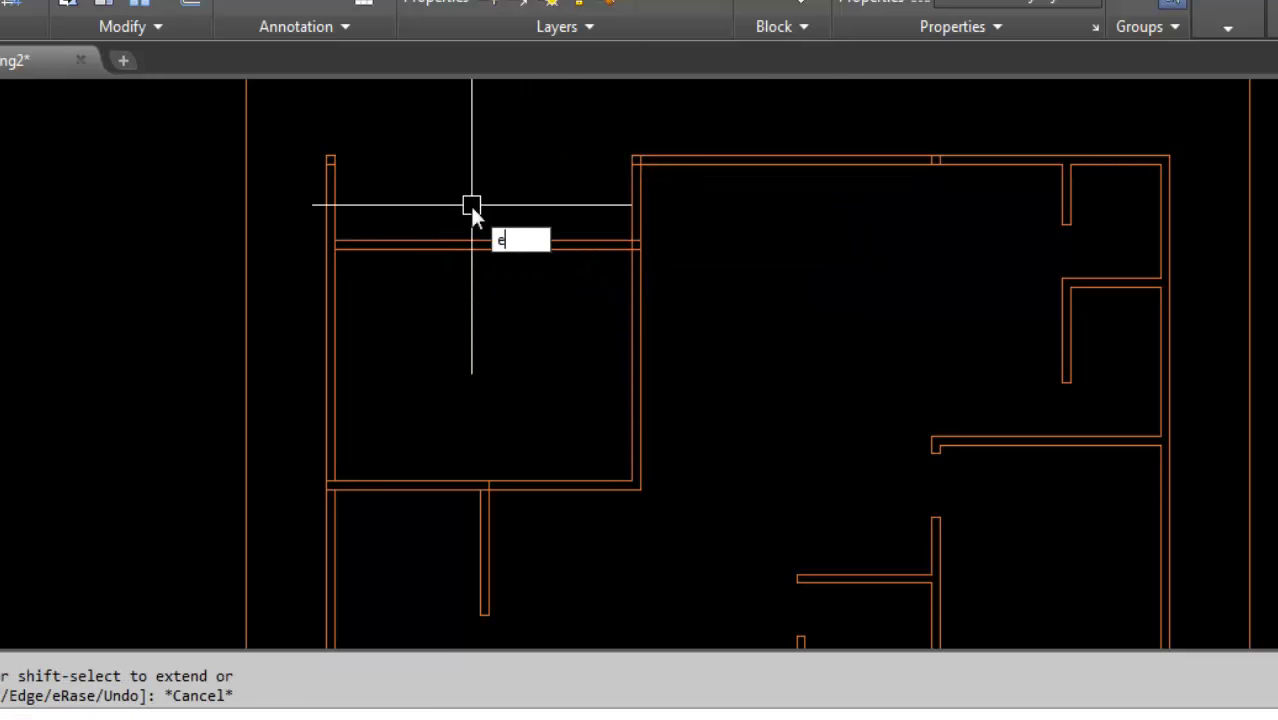
# Extend the upper-left room's top wall line to the left wall
pyautogui.write('x')
pyautogui.press('Return')
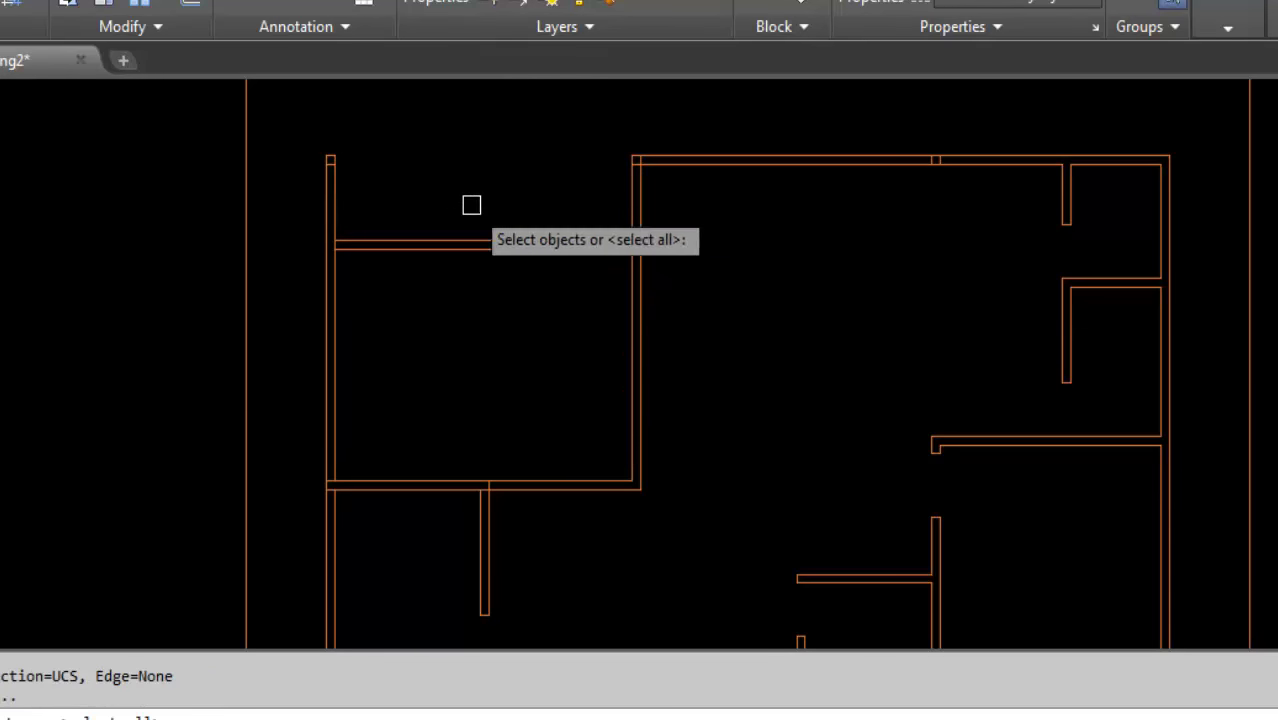
pyautogui.press('Return')
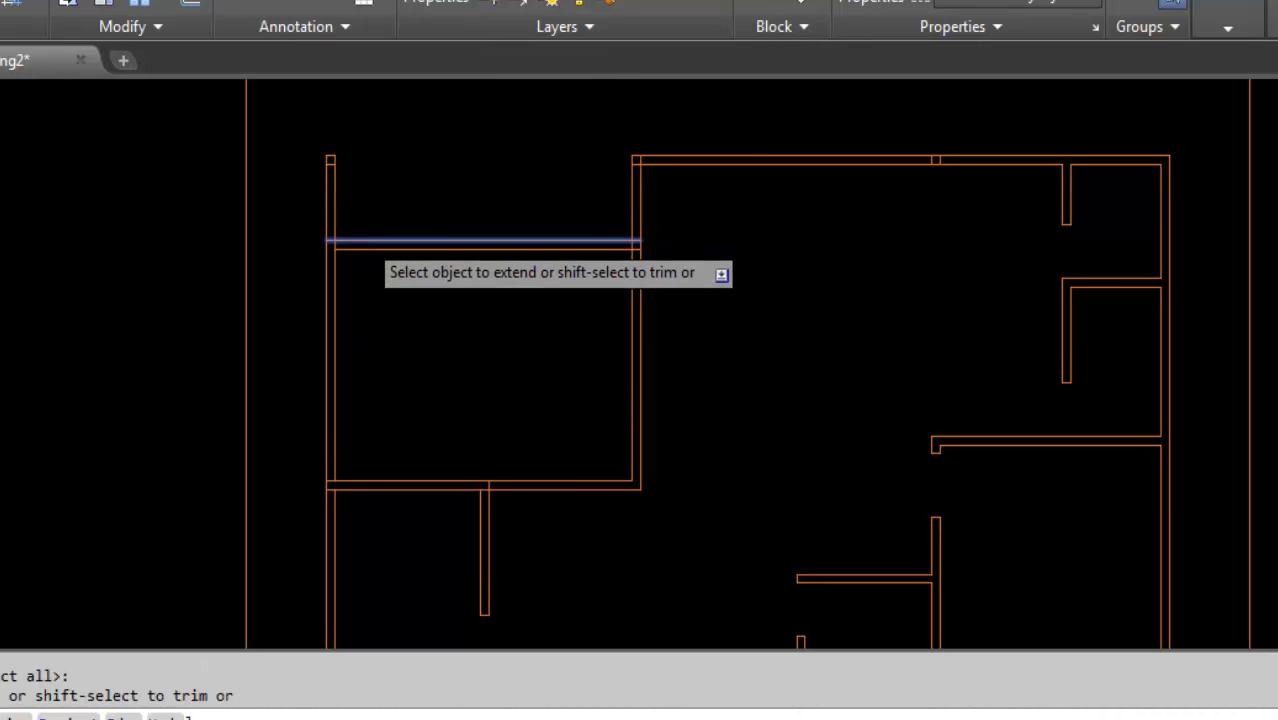
pyautogui.click(363, 240)
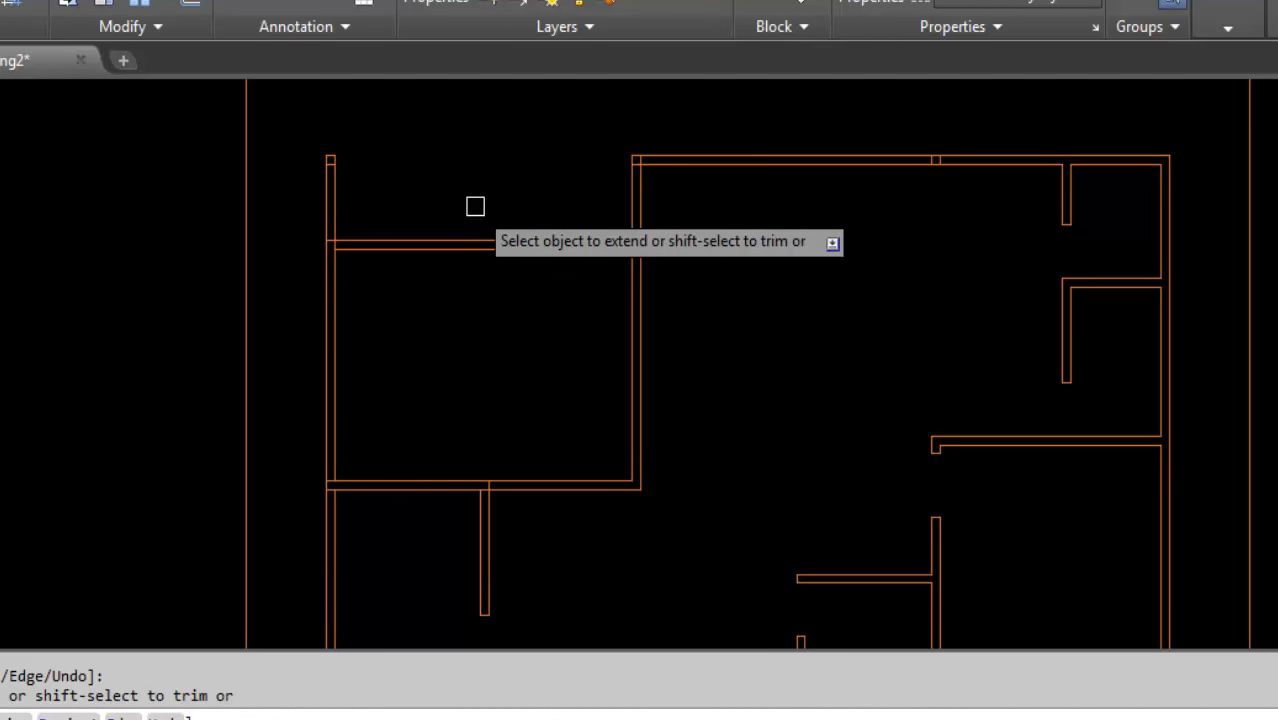
pyautogui.press('Escape')
# Trim the left exterior wall stub above the upper-left room
pyautogui.write('t')
pyautogui.press('Return')
pyautogui.press('Return')
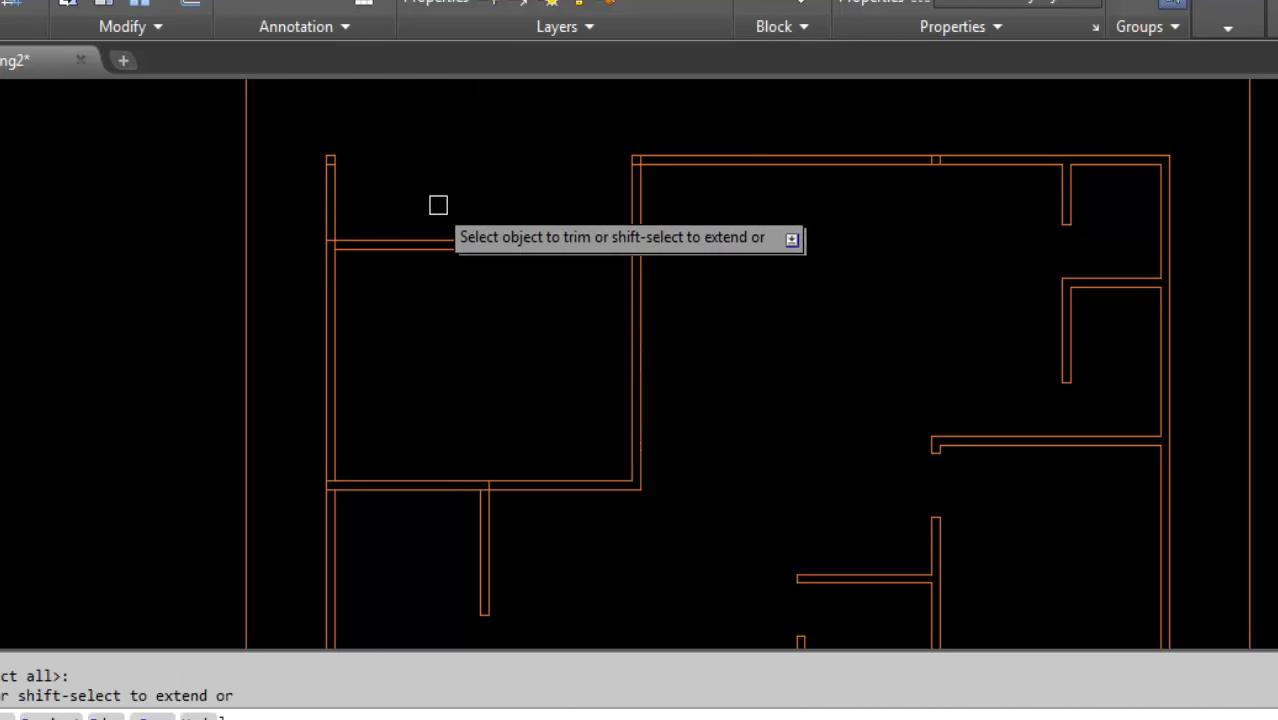
pyautogui.click(435, 200)
pyautogui.click(314, 206)
pyautogui.click(331, 157)
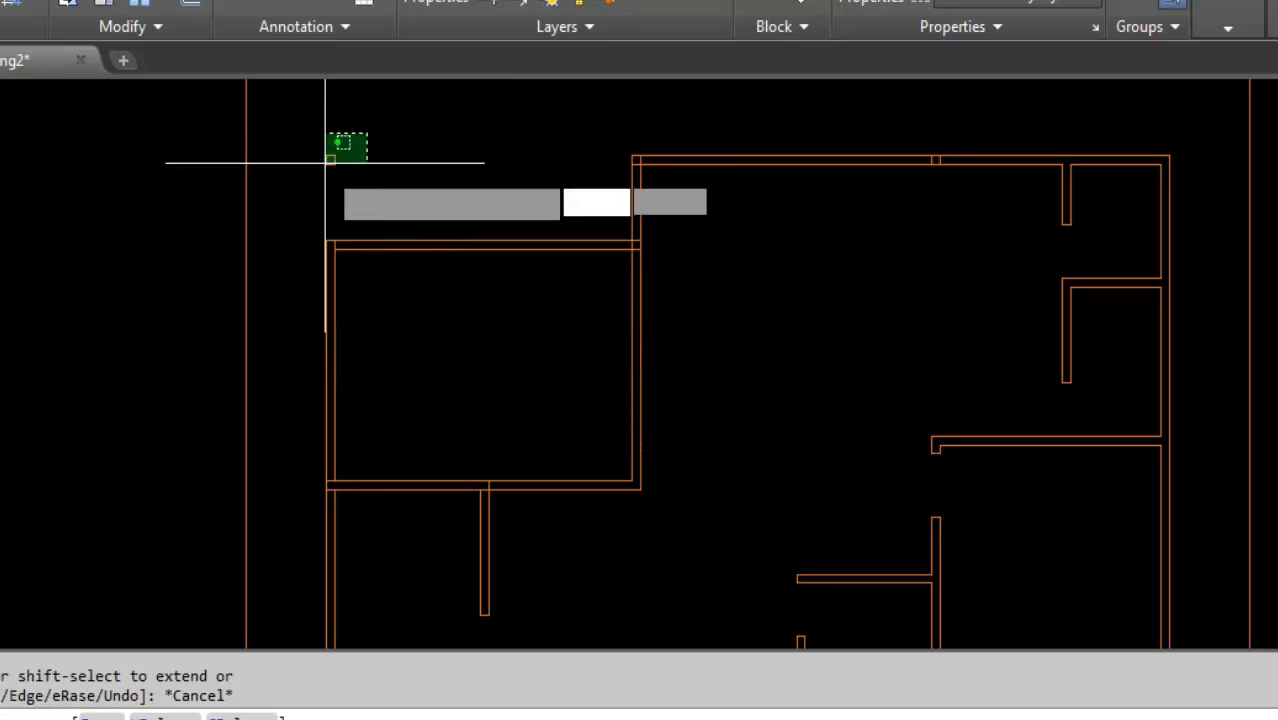
pyautogui.scroll(-2, 337, 197)
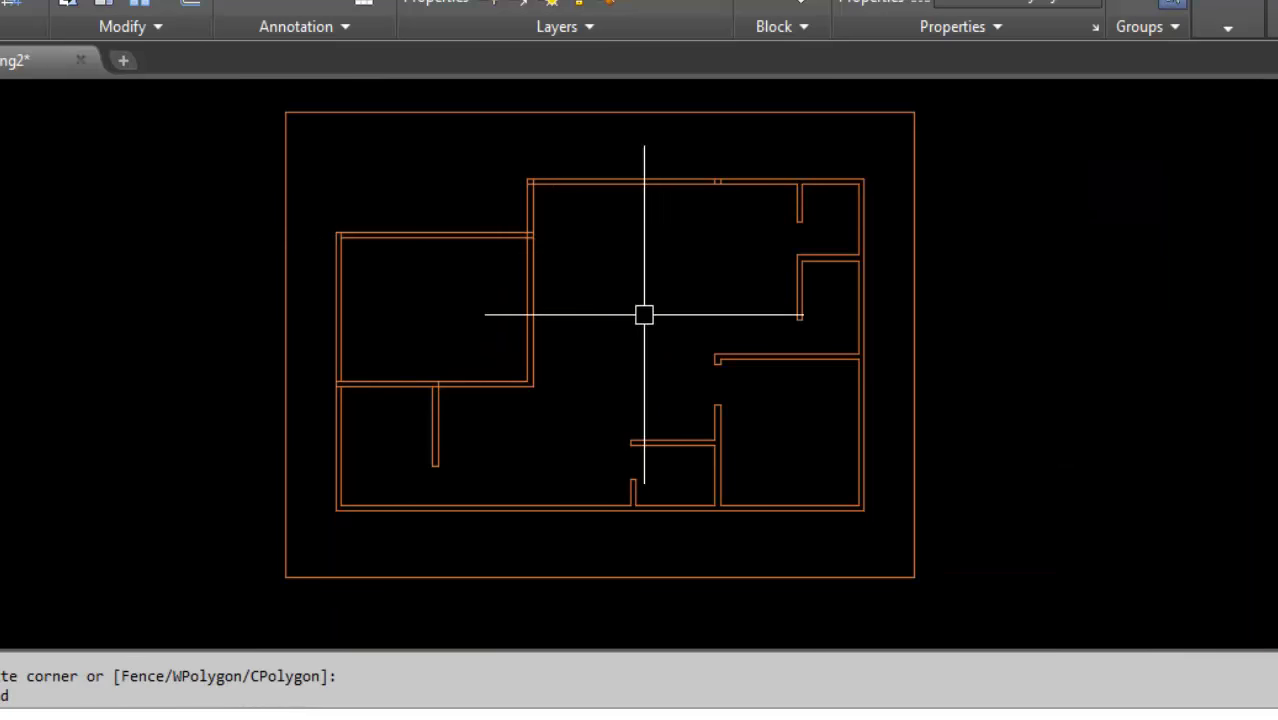
pyautogui.moveTo(645, 314); pyautogui.dragTo(442, 300, button='middle')
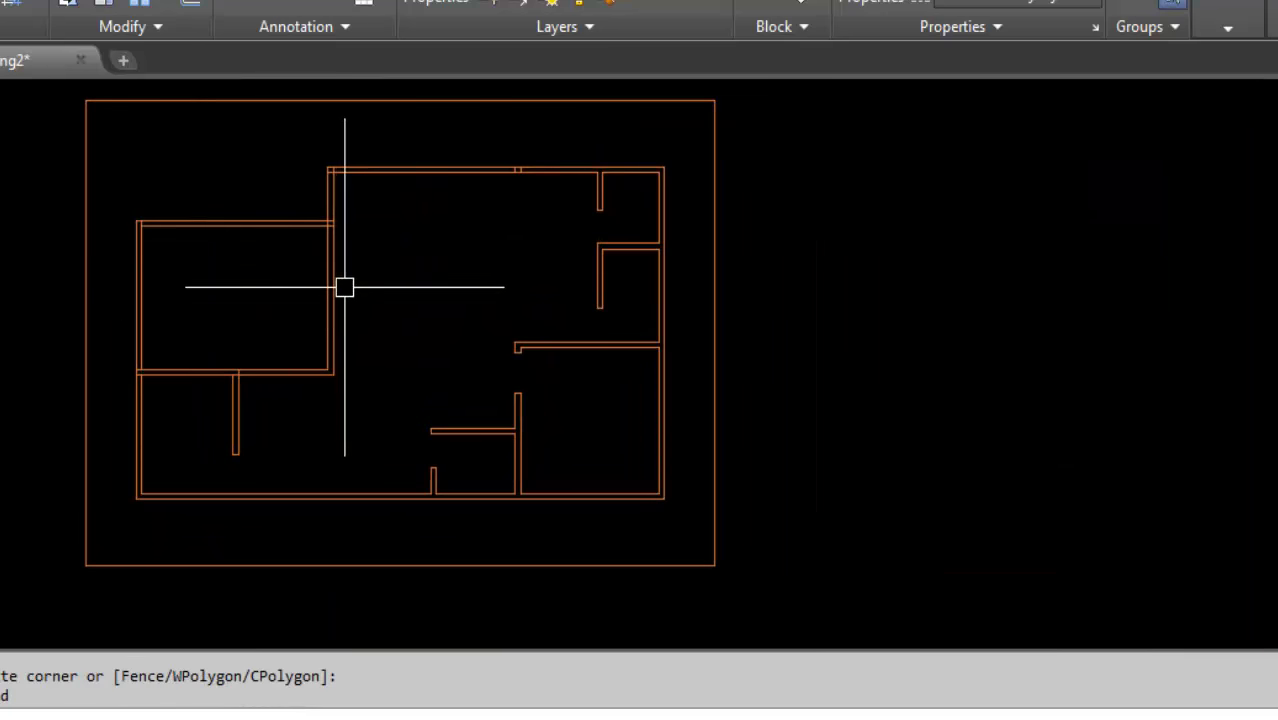
pyautogui.click(396, 308)
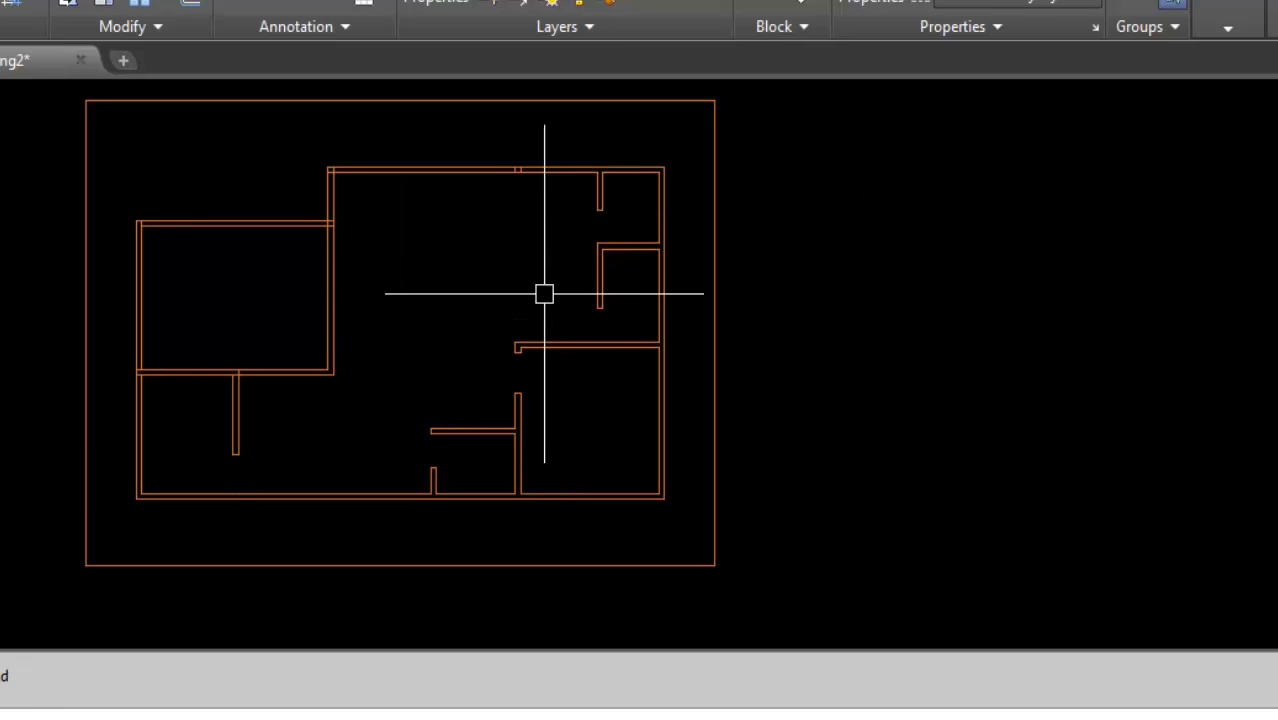
pyautogui.click(490, 137)
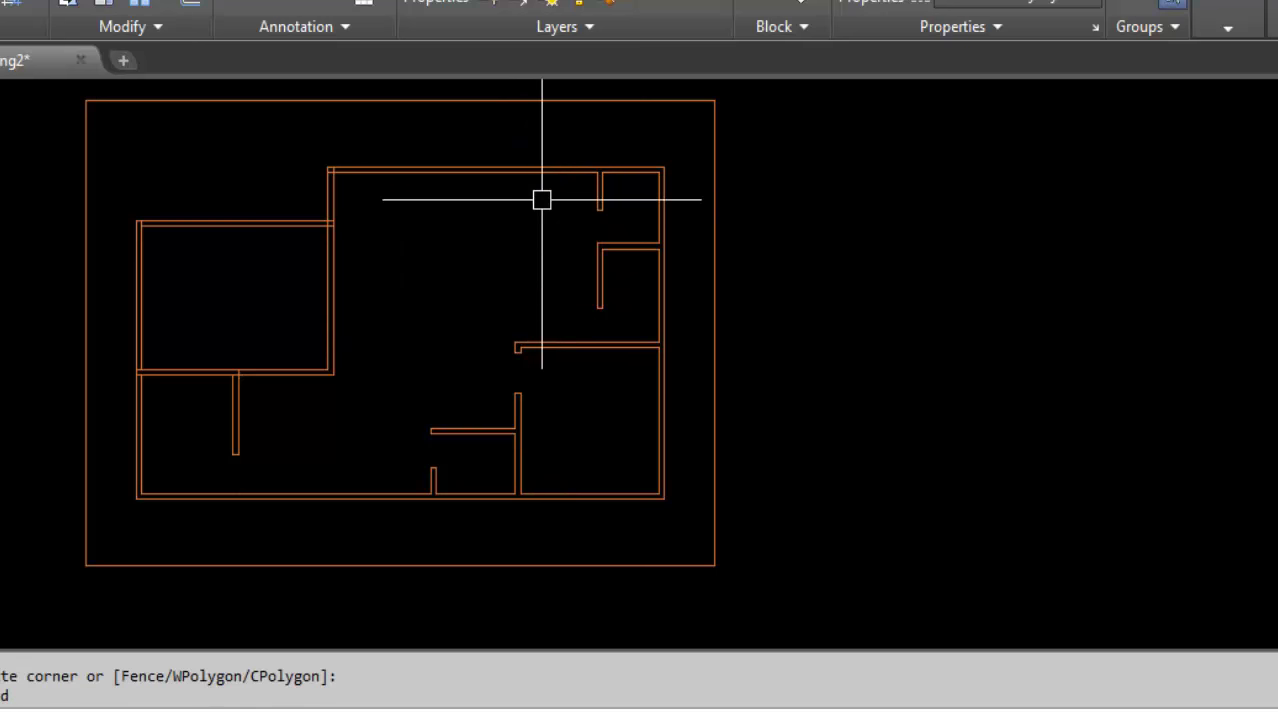
pyautogui.scroll(2, 435, 235)
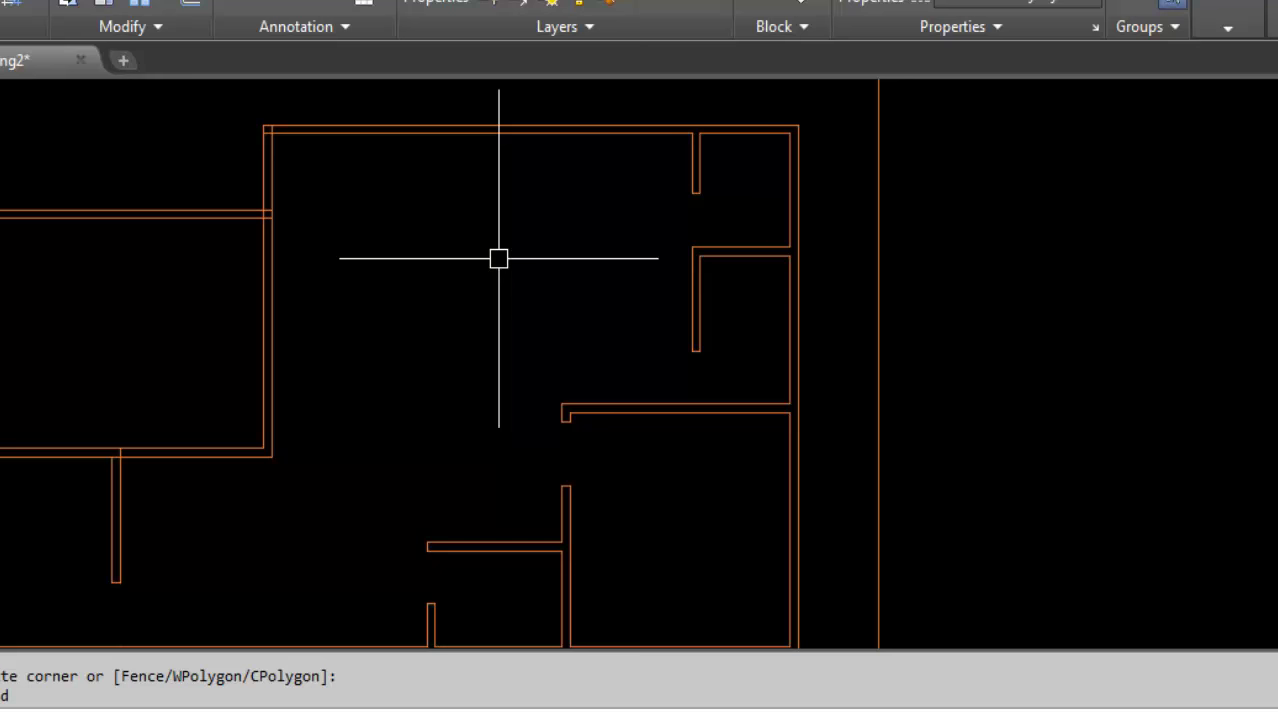
# Offset the short wall line 12'-5 leftward, then offset that copy 5 inches for wall thickness
pyautogui.press('Return')
pyautogui.write("12'-")
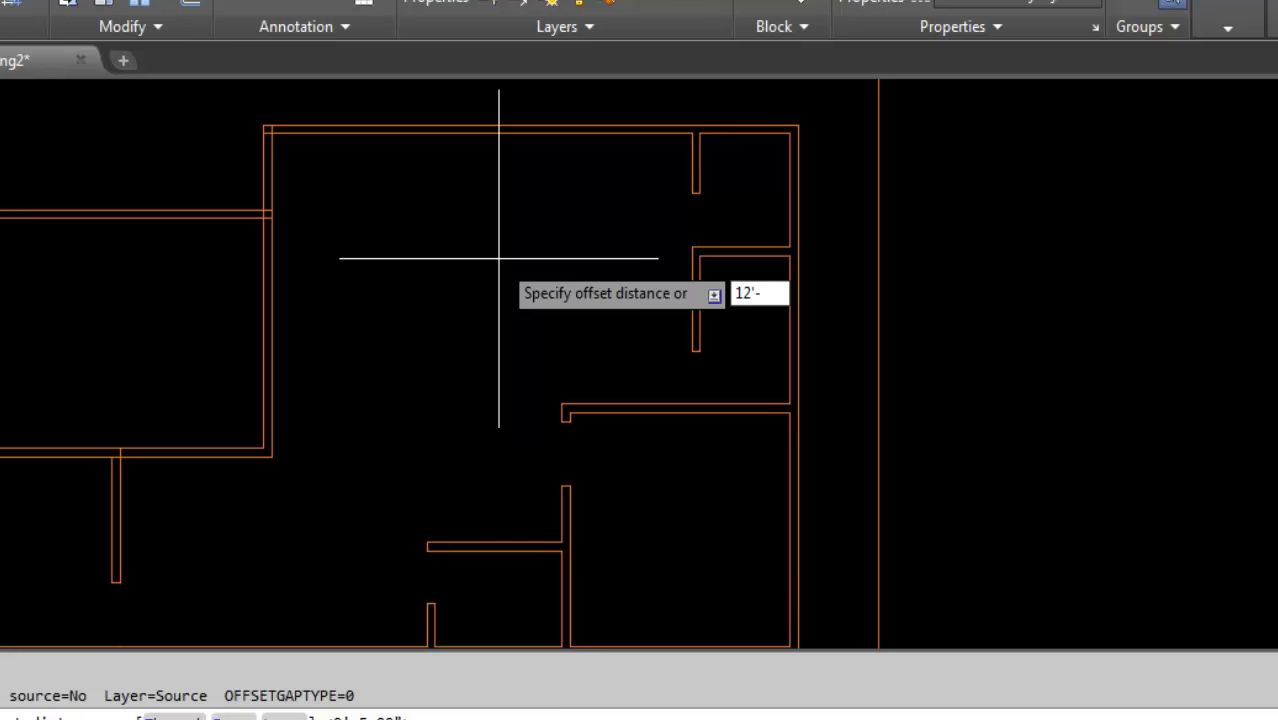
pyautogui.write('5')
pyautogui.press('Return')
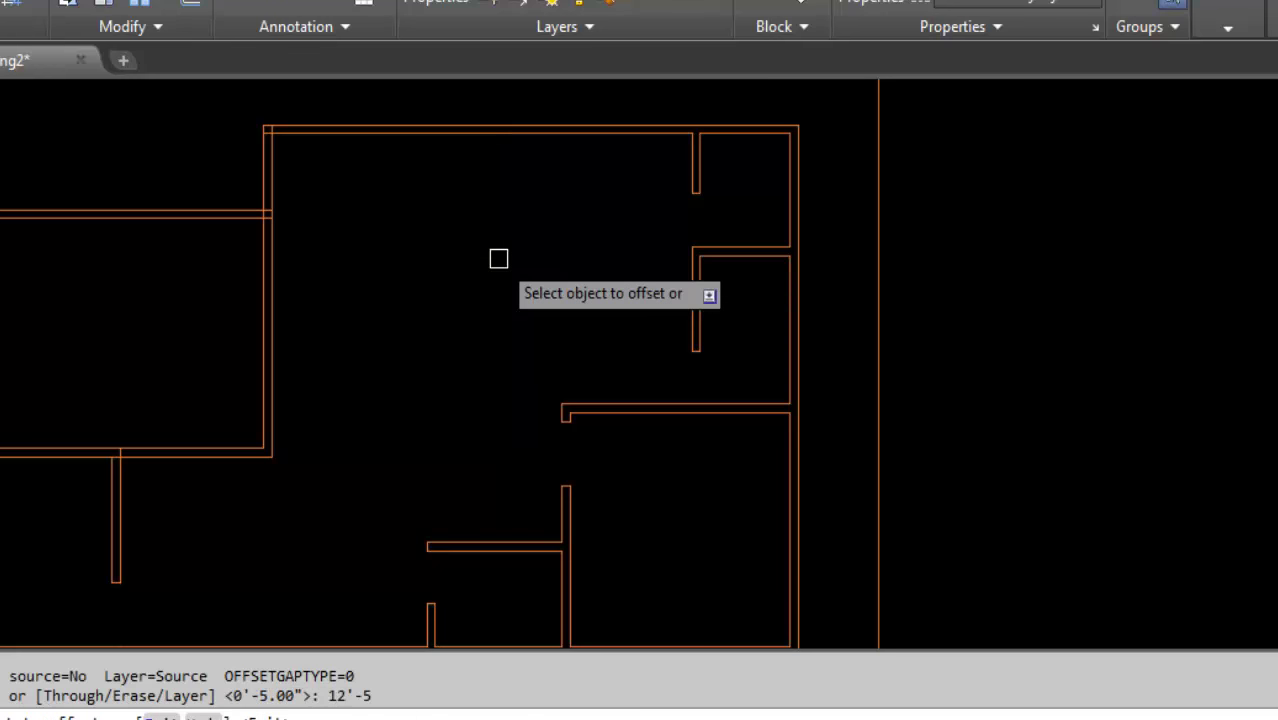
pyautogui.click(693, 283)
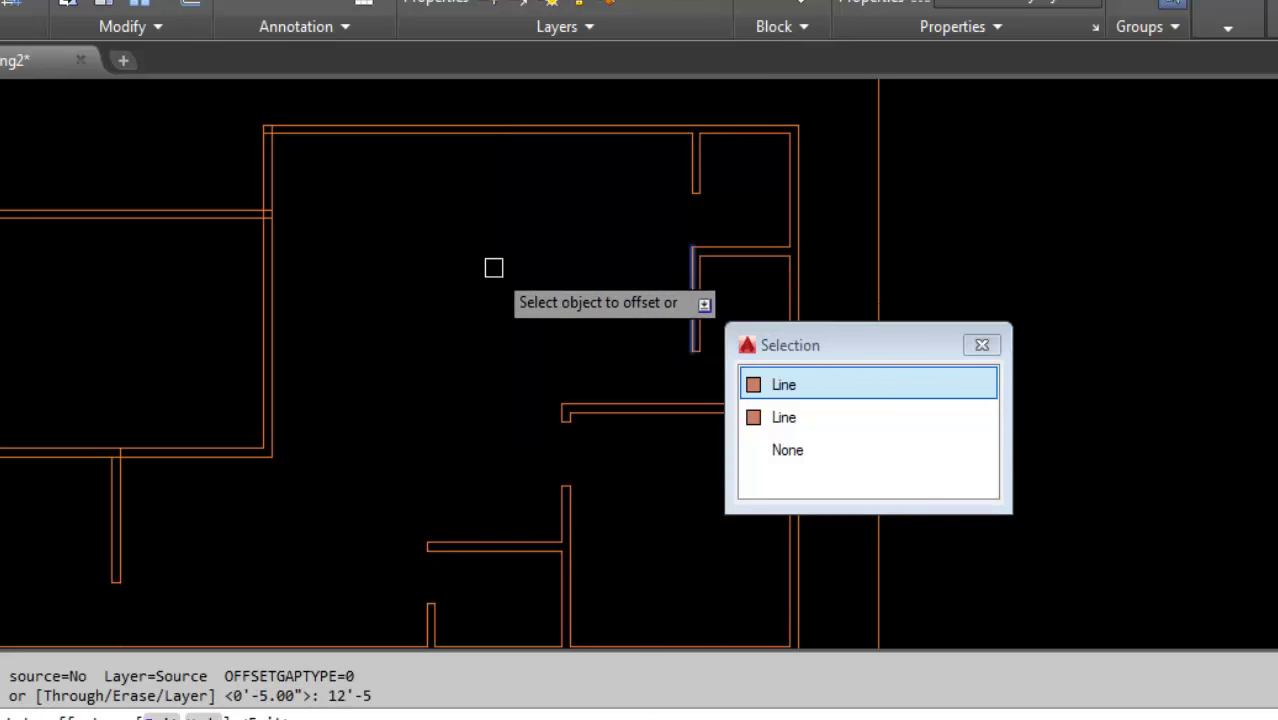
pyautogui.click(494, 268)
pyautogui.press('Return')
pyautogui.press('Return')
pyautogui.write('5')
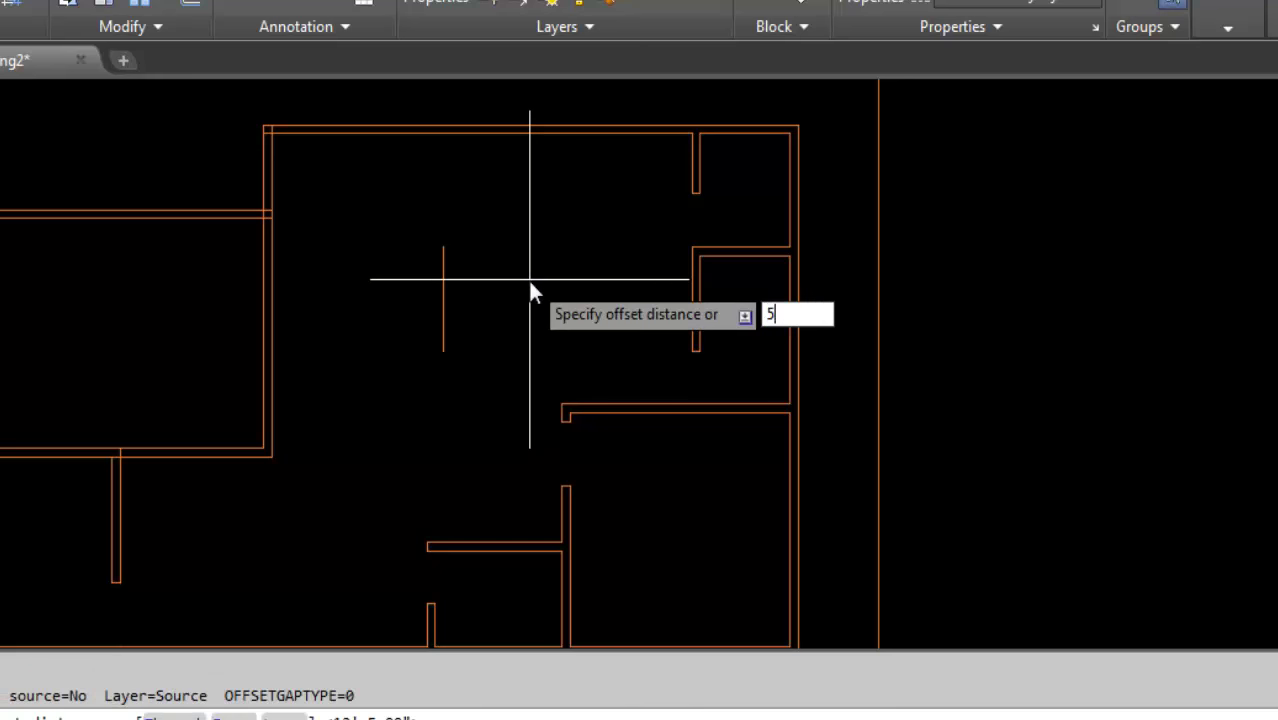
pyautogui.press('Return')
pyautogui.click(438, 297)
pyautogui.click(370, 321)
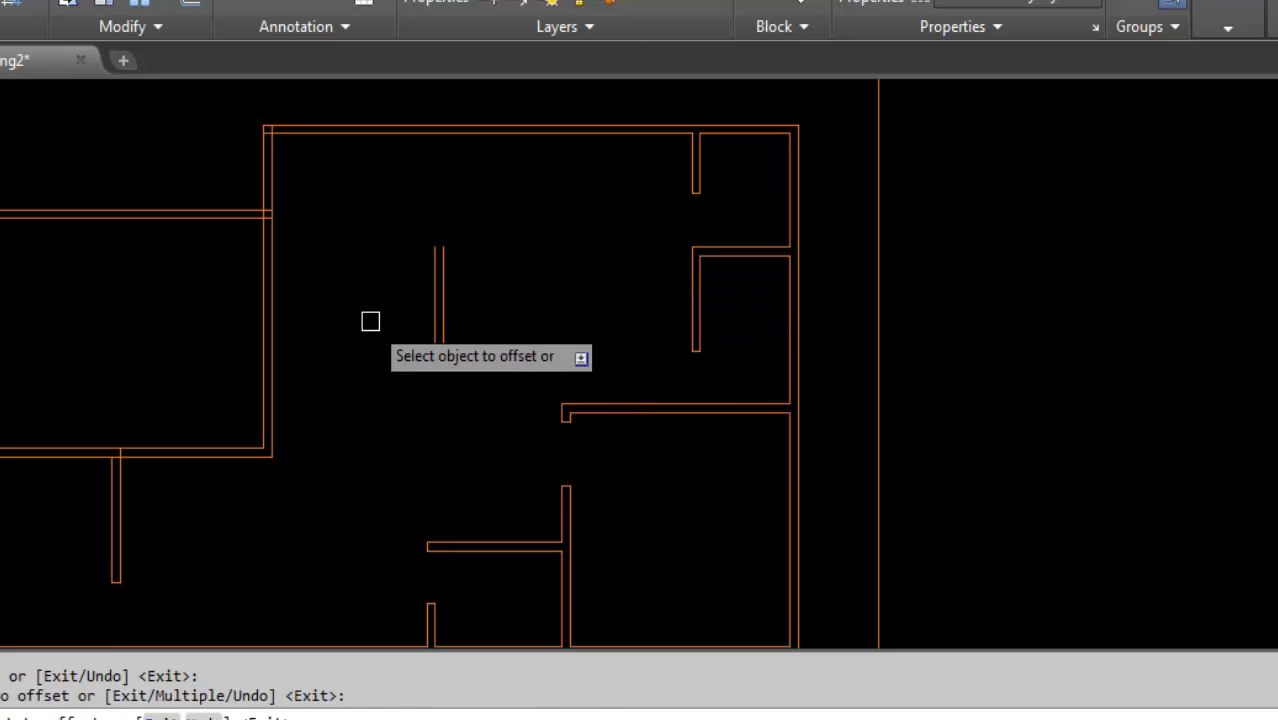
pyautogui.press('Escape')
pyautogui.write('e')
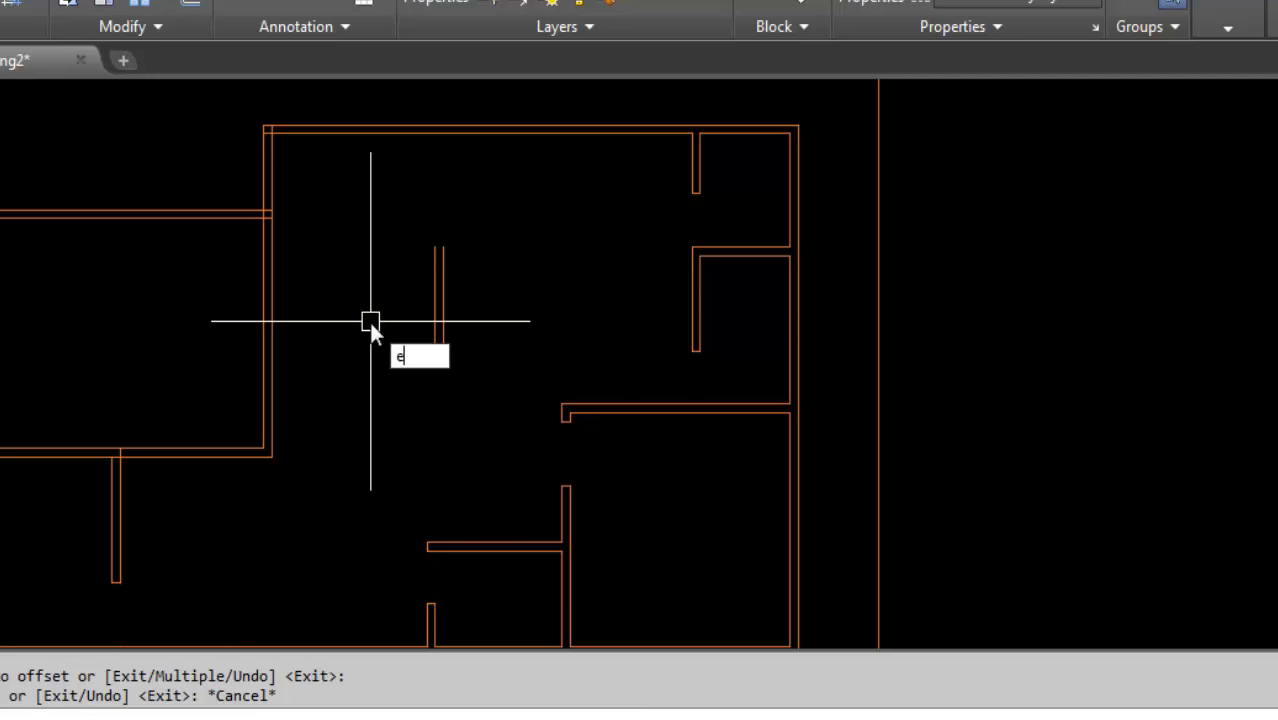
# Extend both new wall lines up to the top wall and down to the lower wall
pyautogui.write('x')
pyautogui.press('Return')
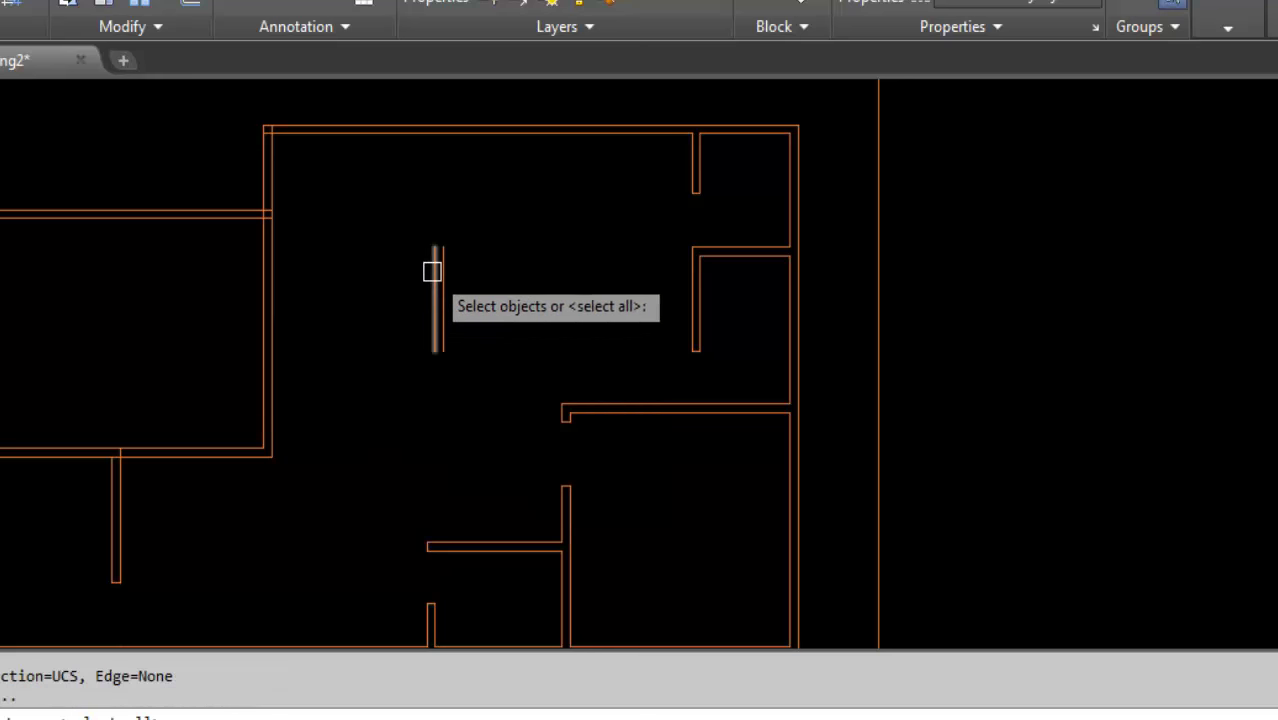
pyautogui.click(432, 271)
pyautogui.press('Return')
pyautogui.click(434, 283)
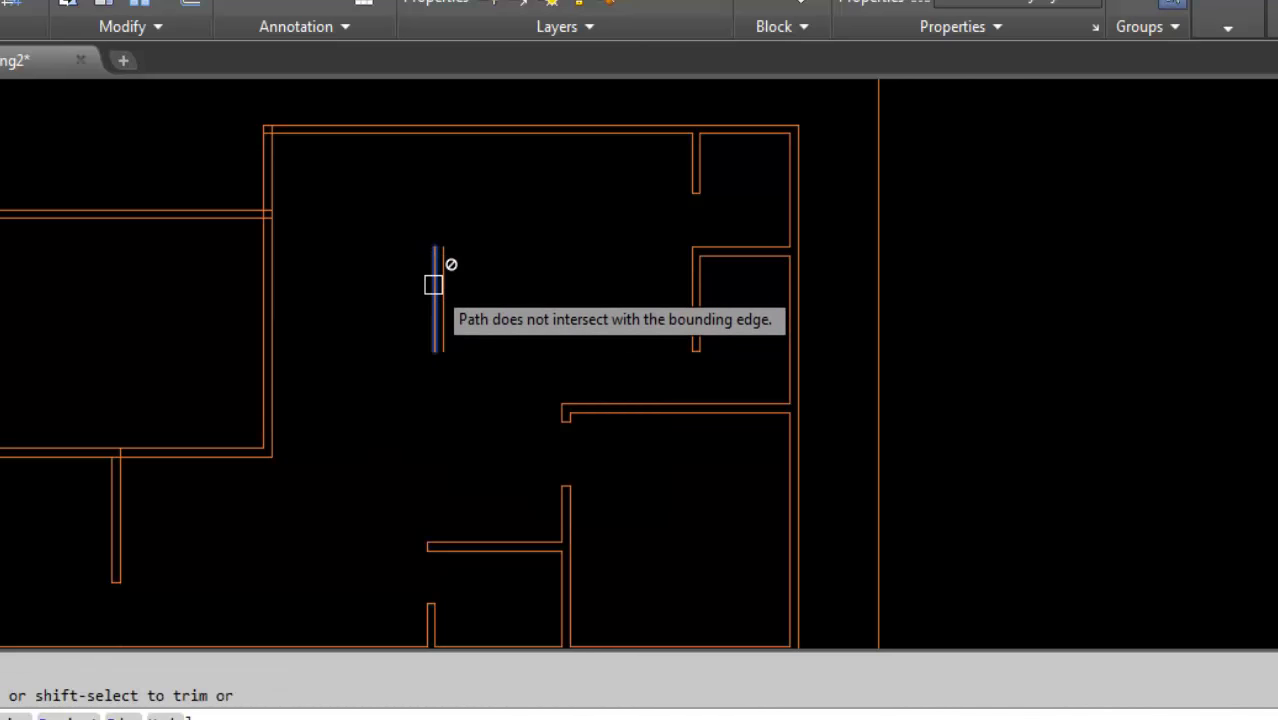
pyautogui.press('Return')
pyautogui.press('Return')
pyautogui.press('Return')
pyautogui.click(433, 285)
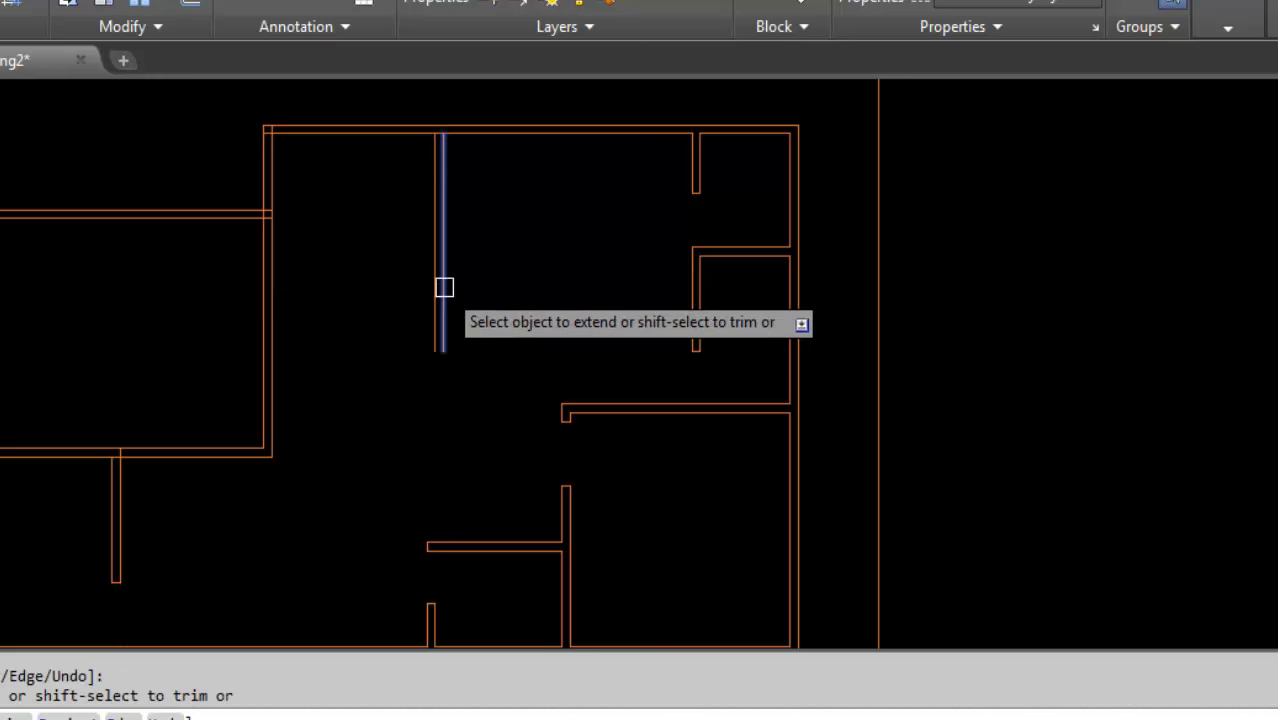
pyautogui.click(444, 289)
pyautogui.click(434, 300)
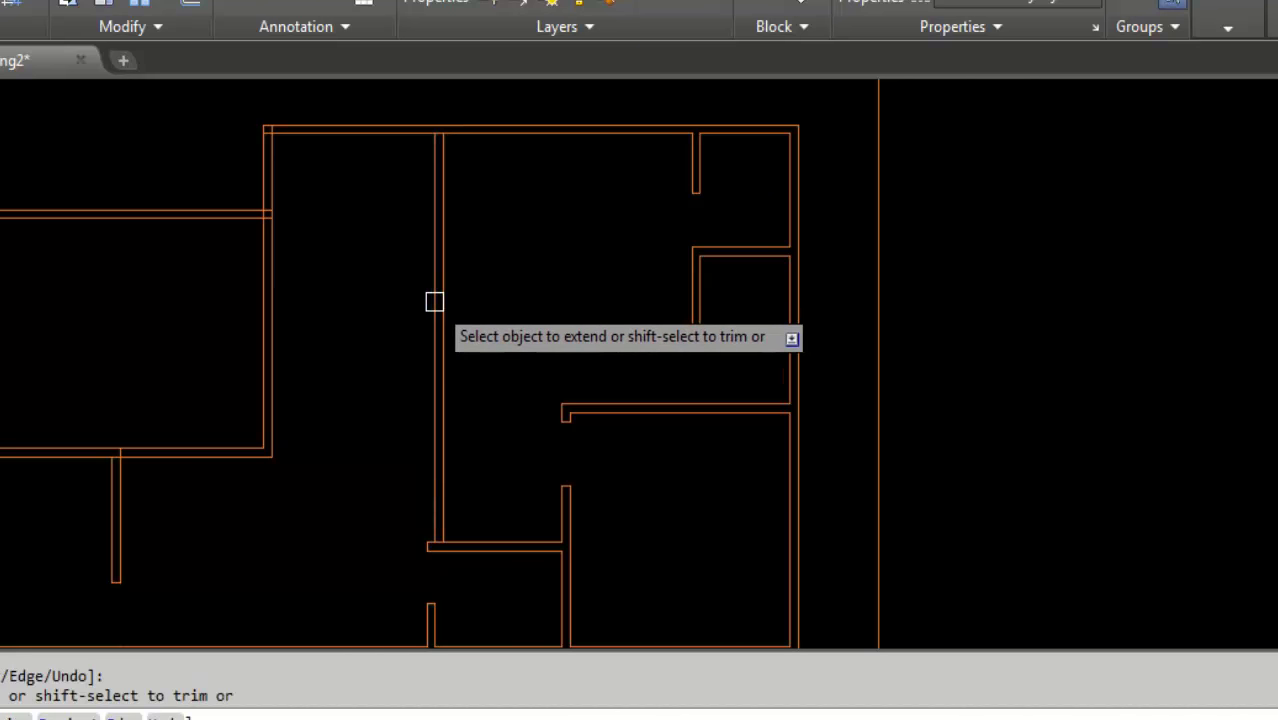
pyautogui.press('Escape')
# Trim the top wall segment between the two new lines to join the interior wall
pyautogui.write('tr')
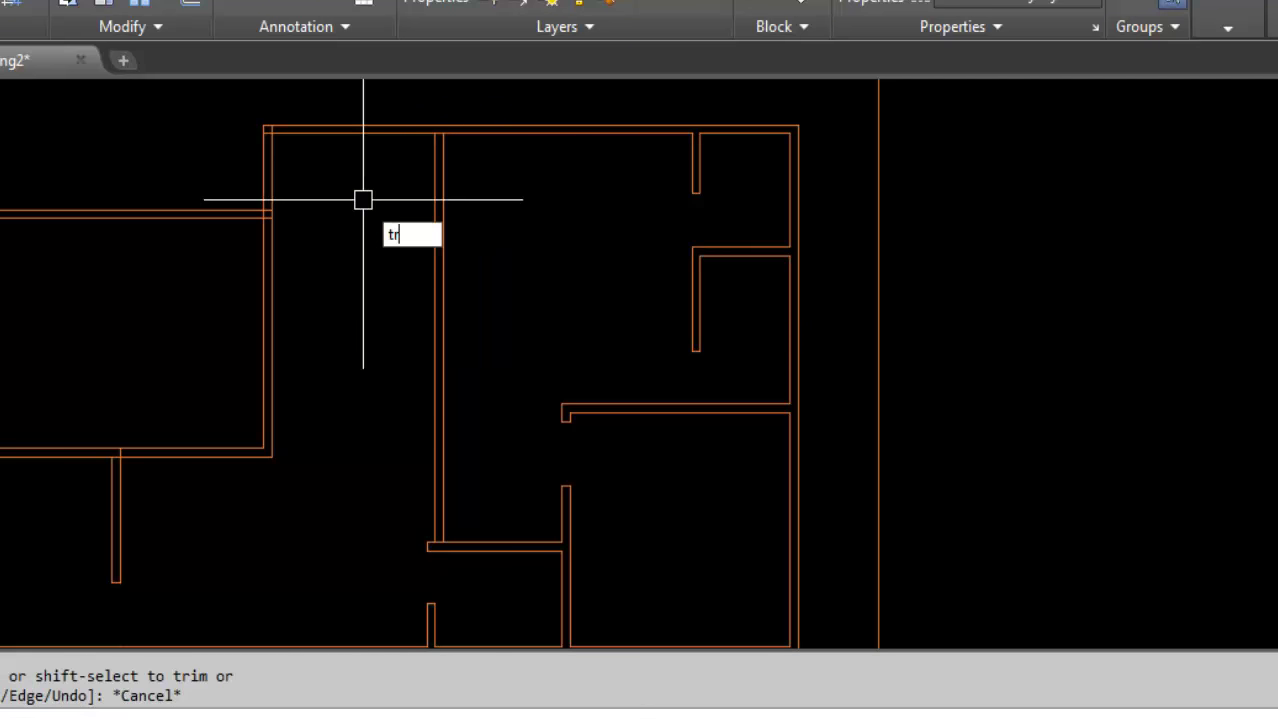
pyautogui.press('Return')
pyautogui.scroll(3, 260, 123)
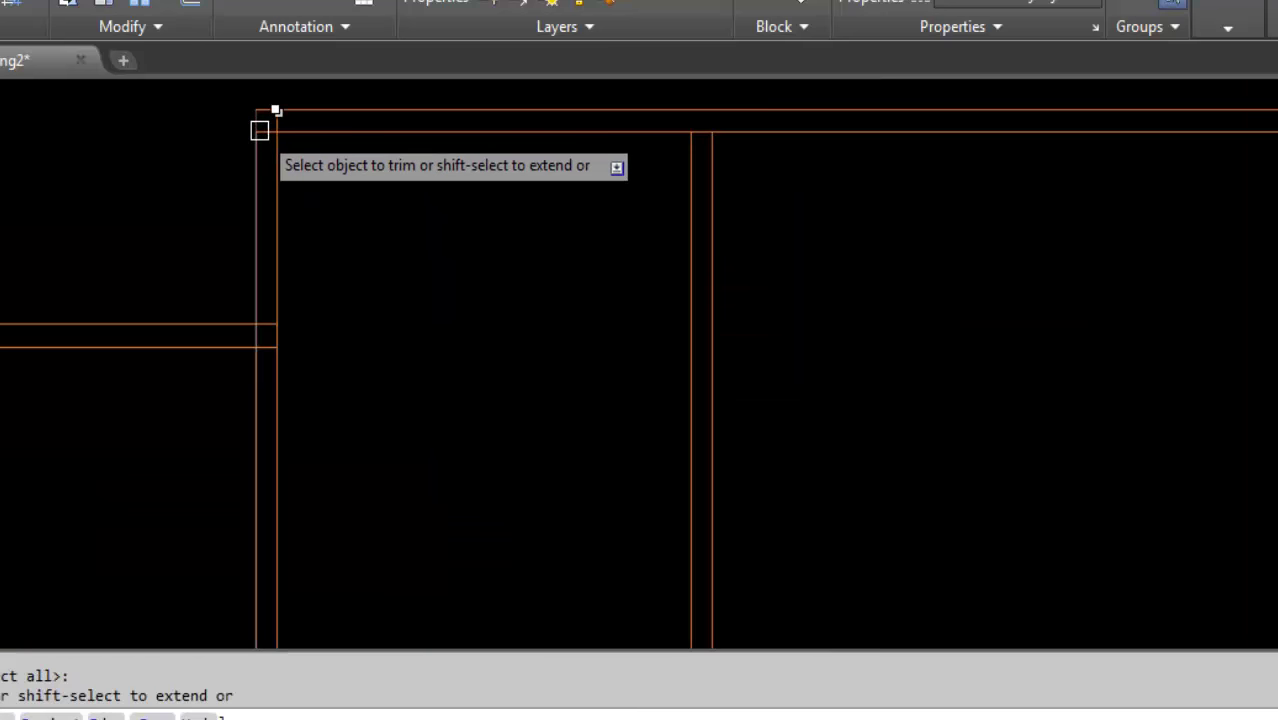
pyautogui.scroll(3, 259, 128)
pyautogui.click(272, 131)
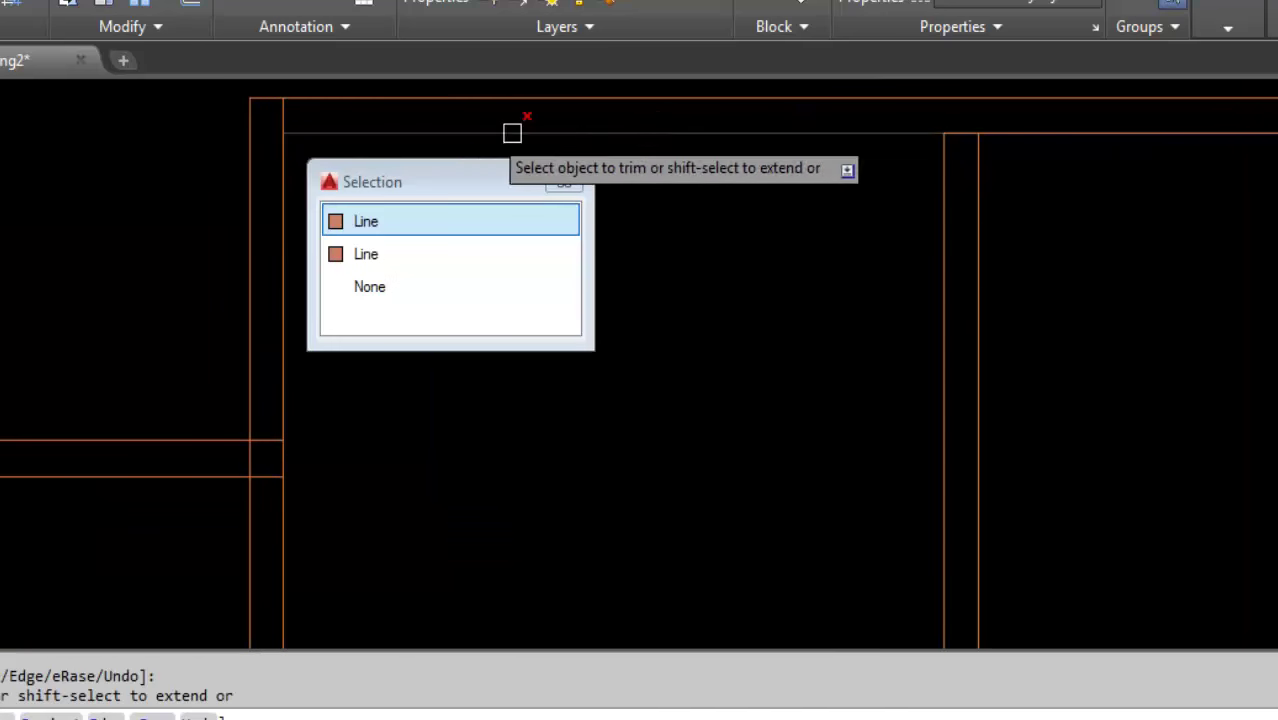
pyautogui.click(278, 119)
pyautogui.click(630, 112)
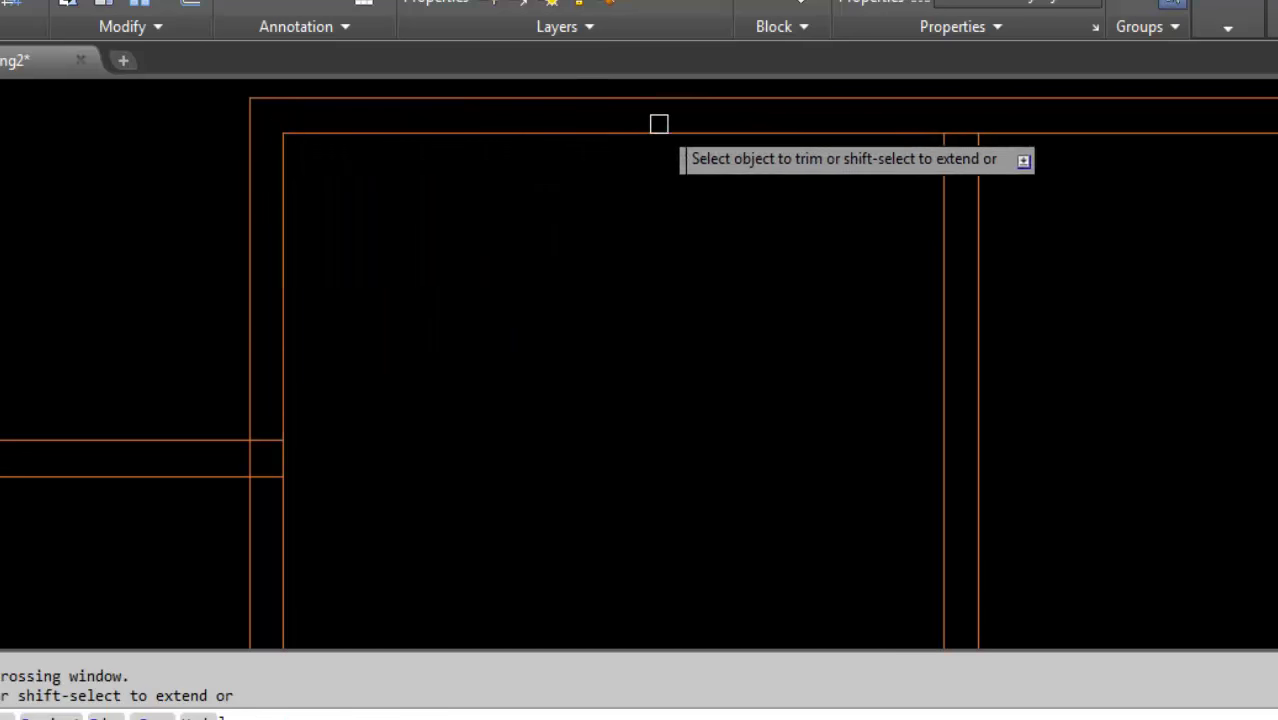
pyautogui.click(955, 133)
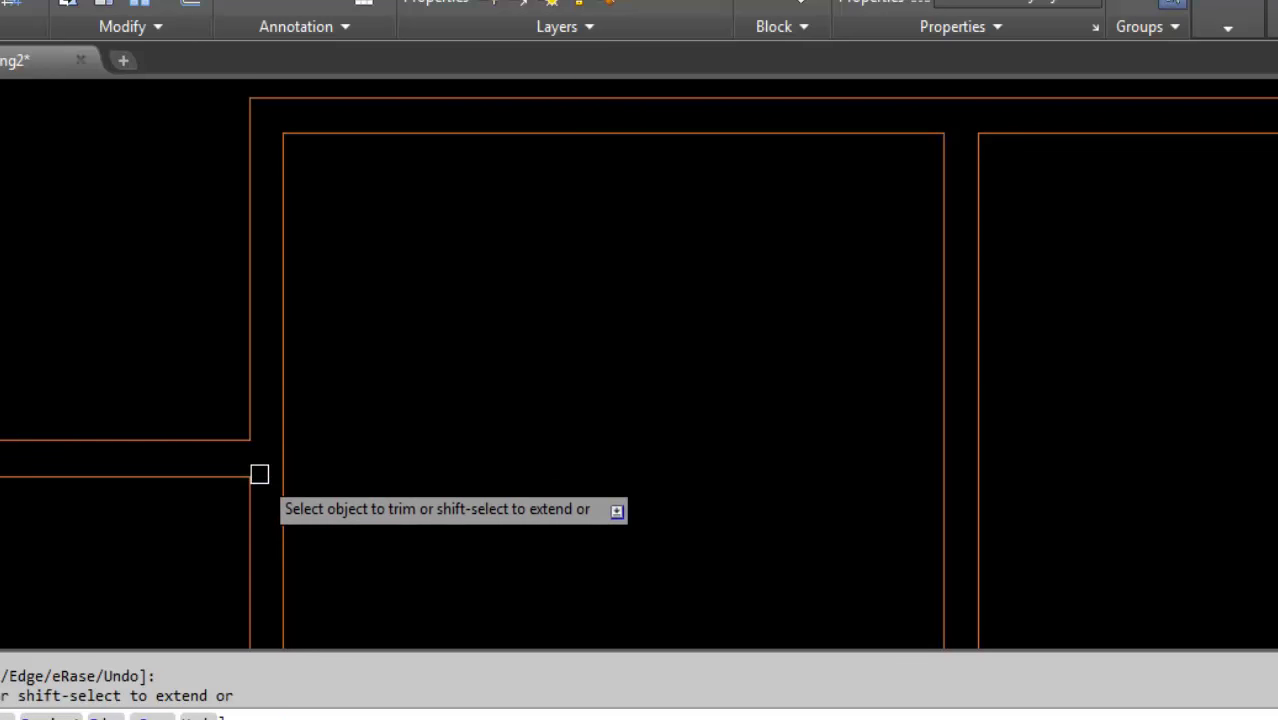
pyautogui.scroll(-3, 265, 440)
pyautogui.press('Escape')
pyautogui.moveTo(400, 459); pyautogui.dragTo(385, 394, button='middle')
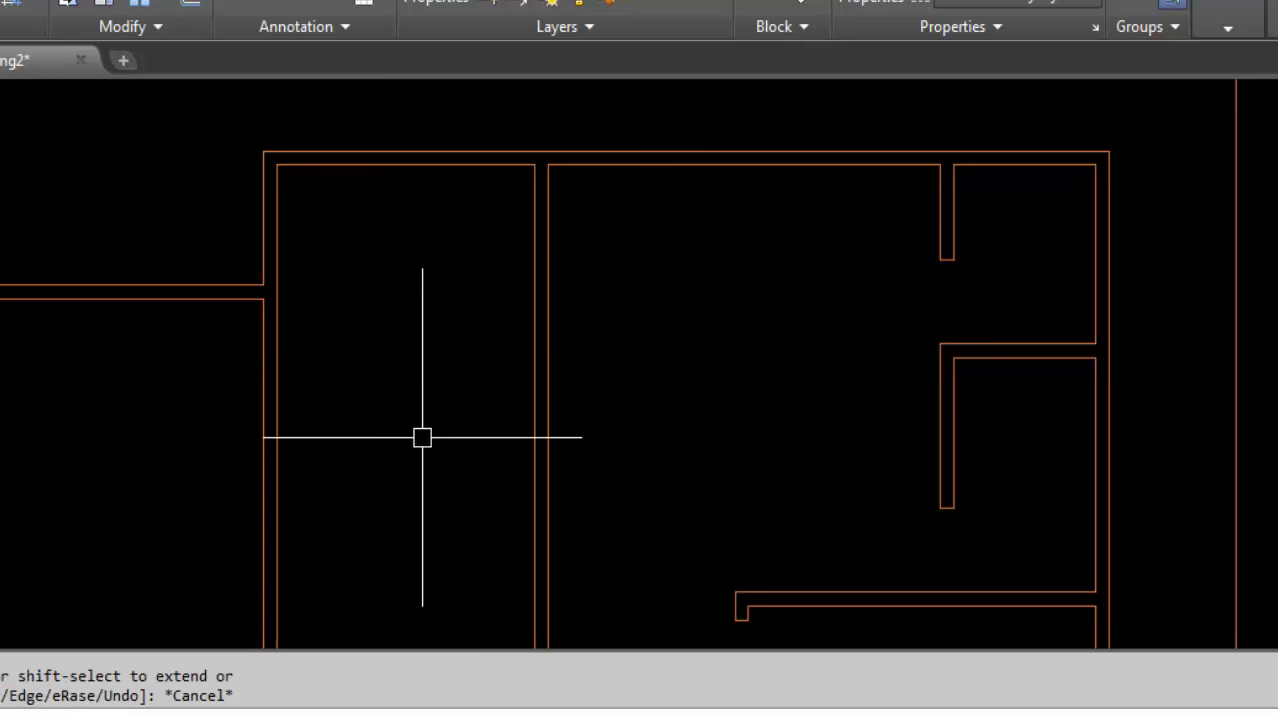
pyautogui.scroll(-2, 434, 456)
pyautogui.write('O')
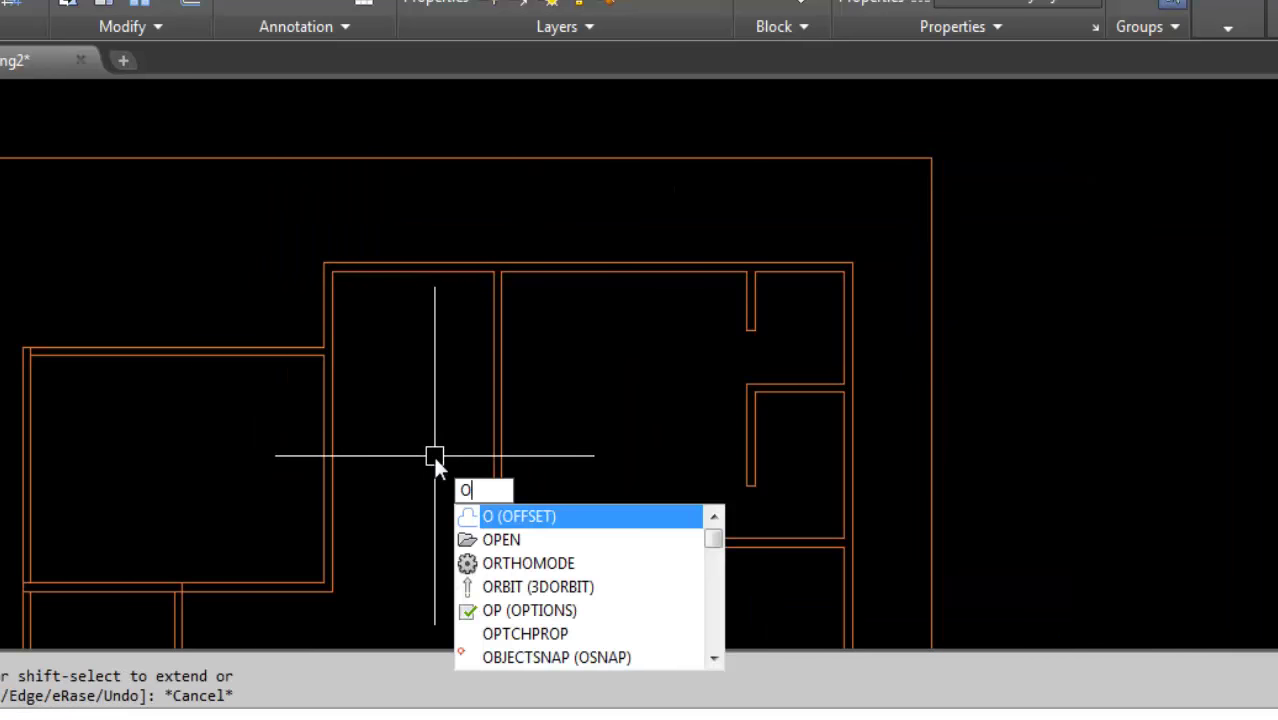
pyautogui.press('Return')
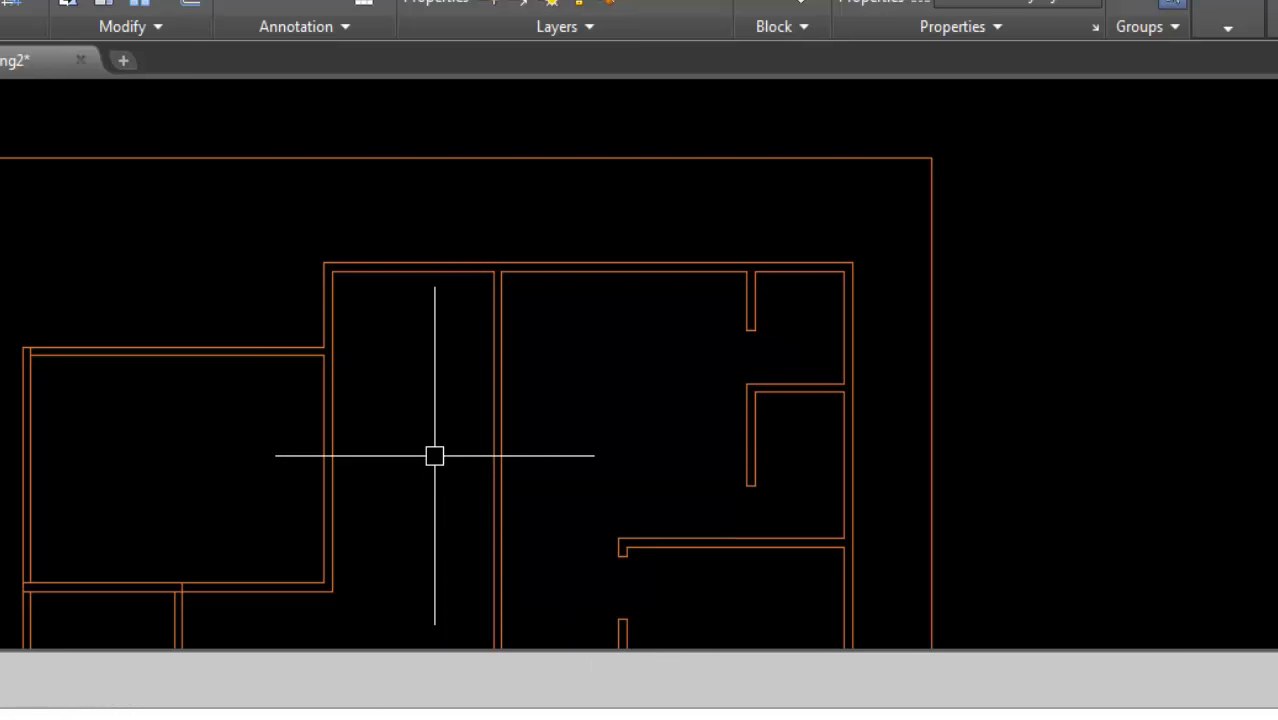
pyautogui.write('li')
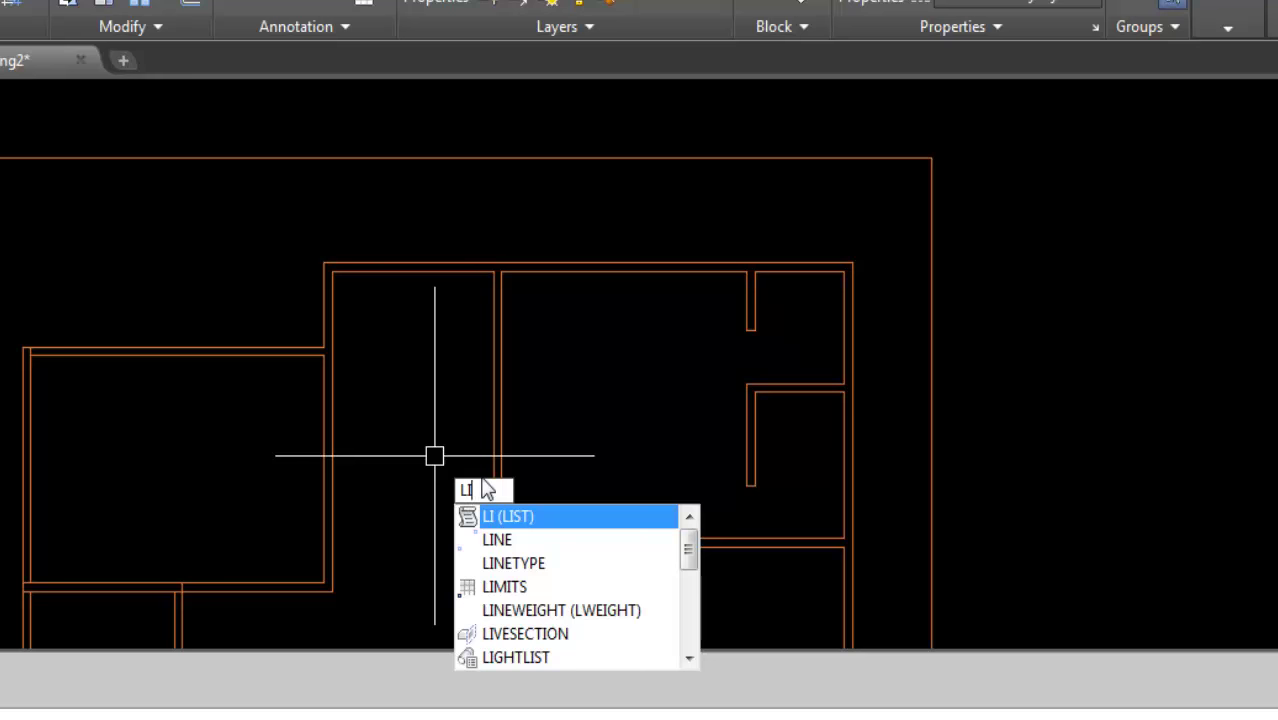
pyautogui.press('BackSpace')
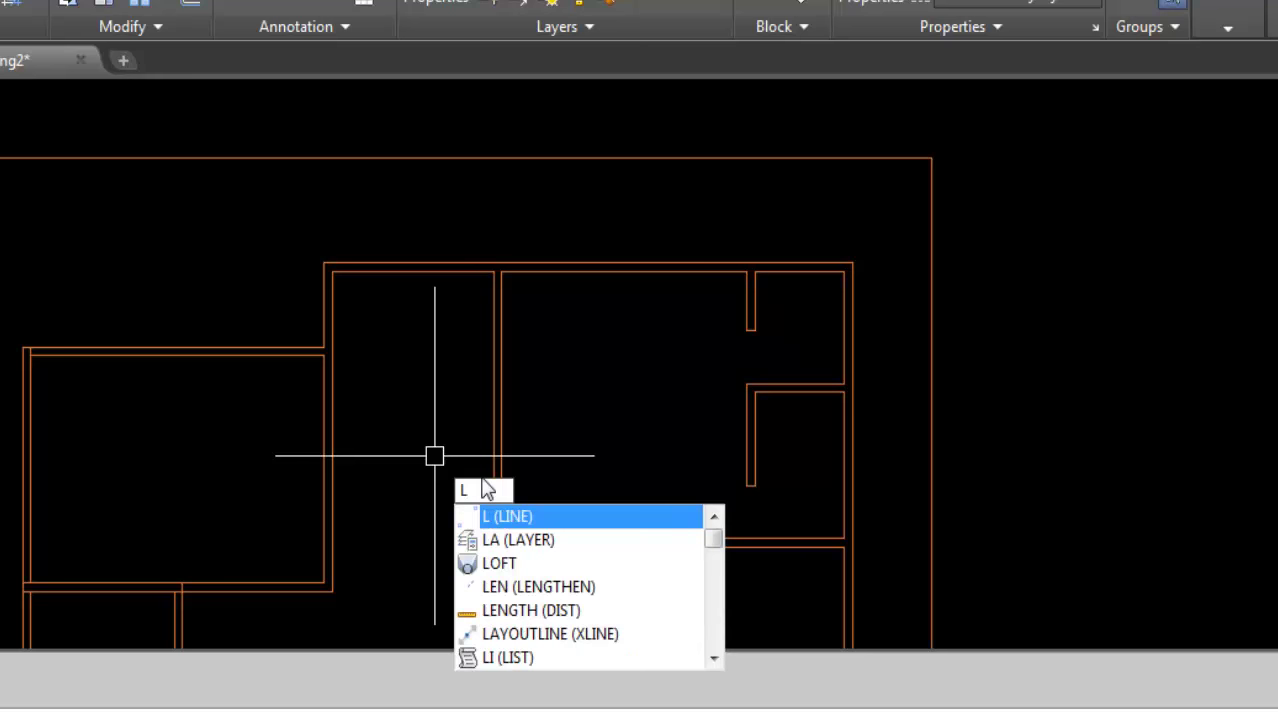
pyautogui.click(538, 586)
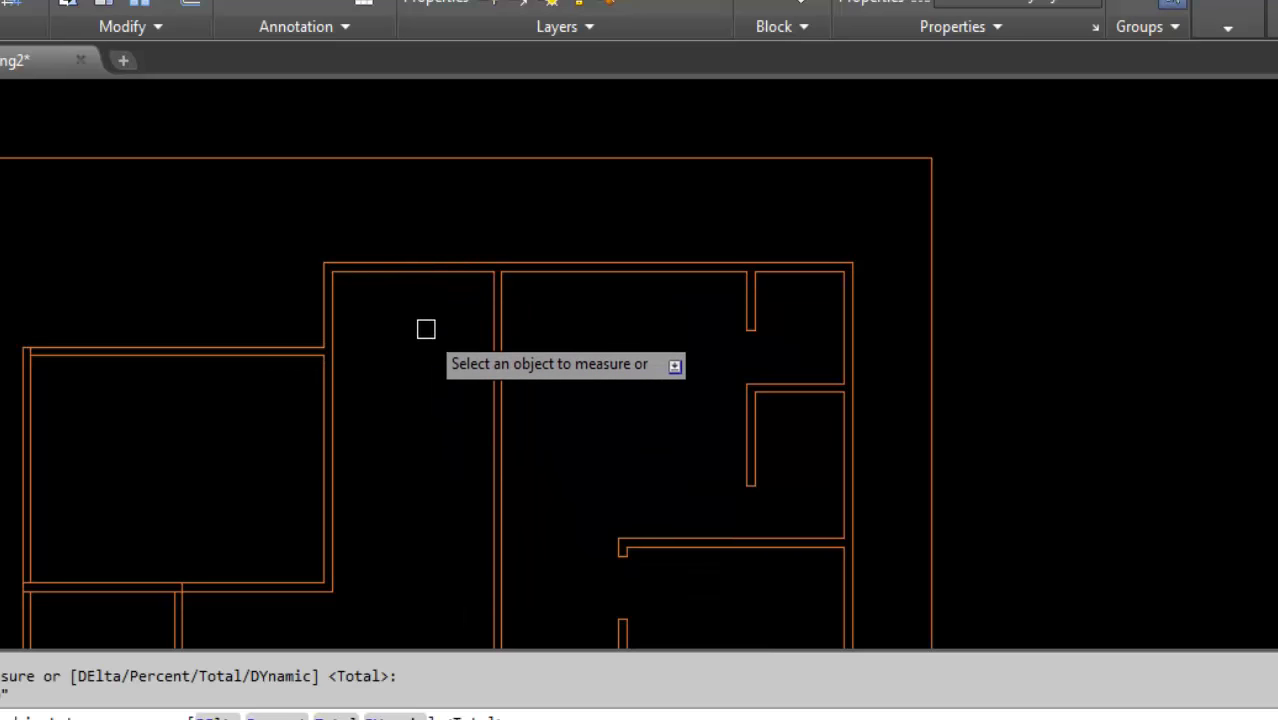
pyautogui.press('Escape')
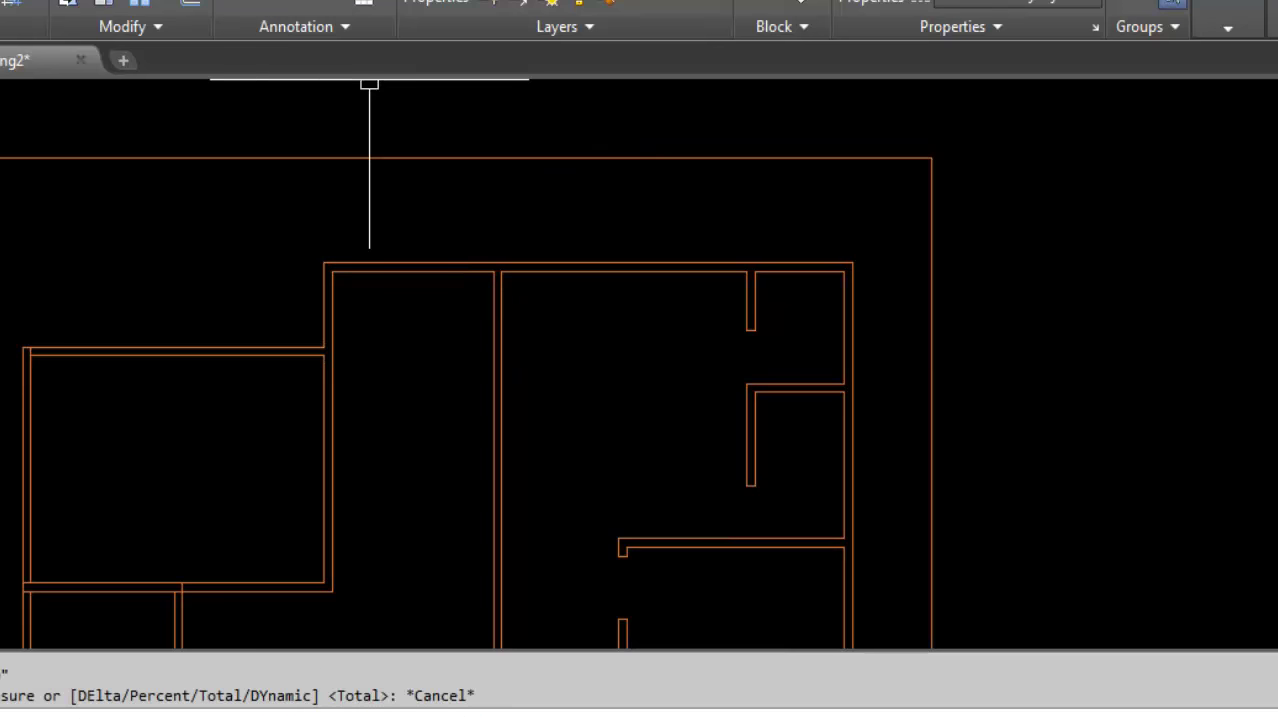
pyautogui.write('dli')
pyautogui.press('Return')
pyautogui.click(332, 313)
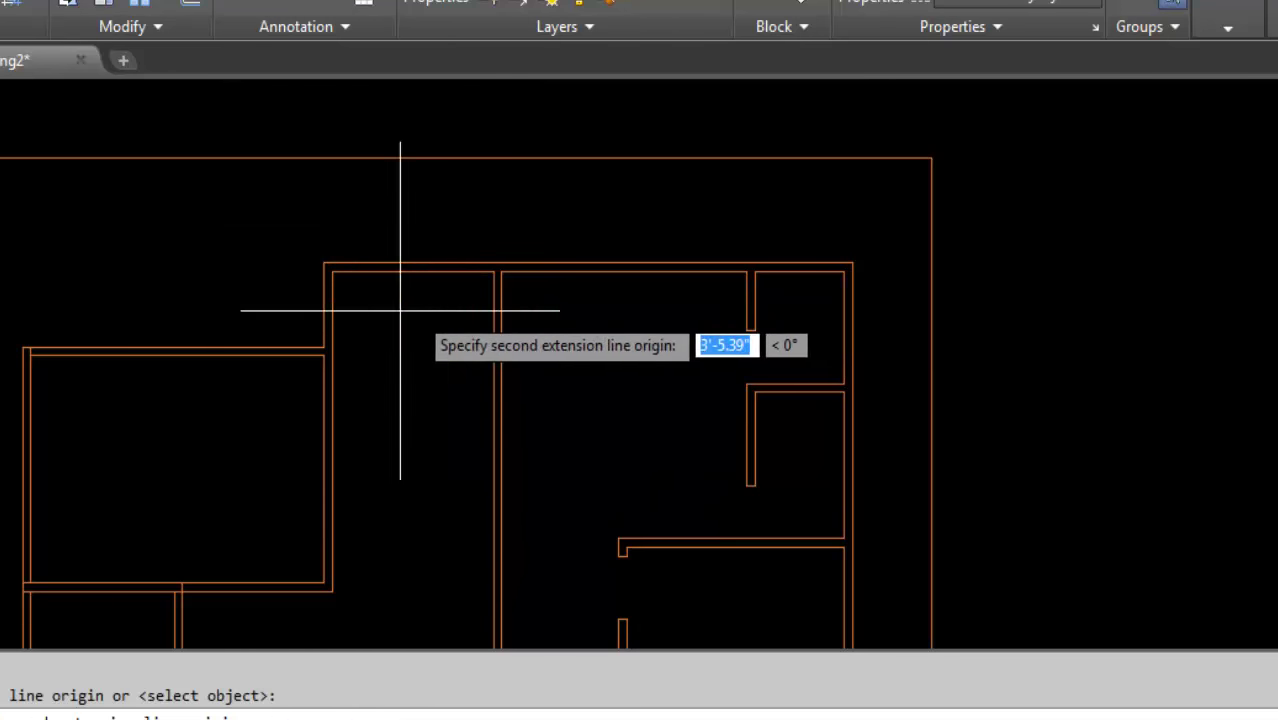
pyautogui.click(493, 310)
pyautogui.scroll(4, 402, 357)
pyautogui.click(451, 314)
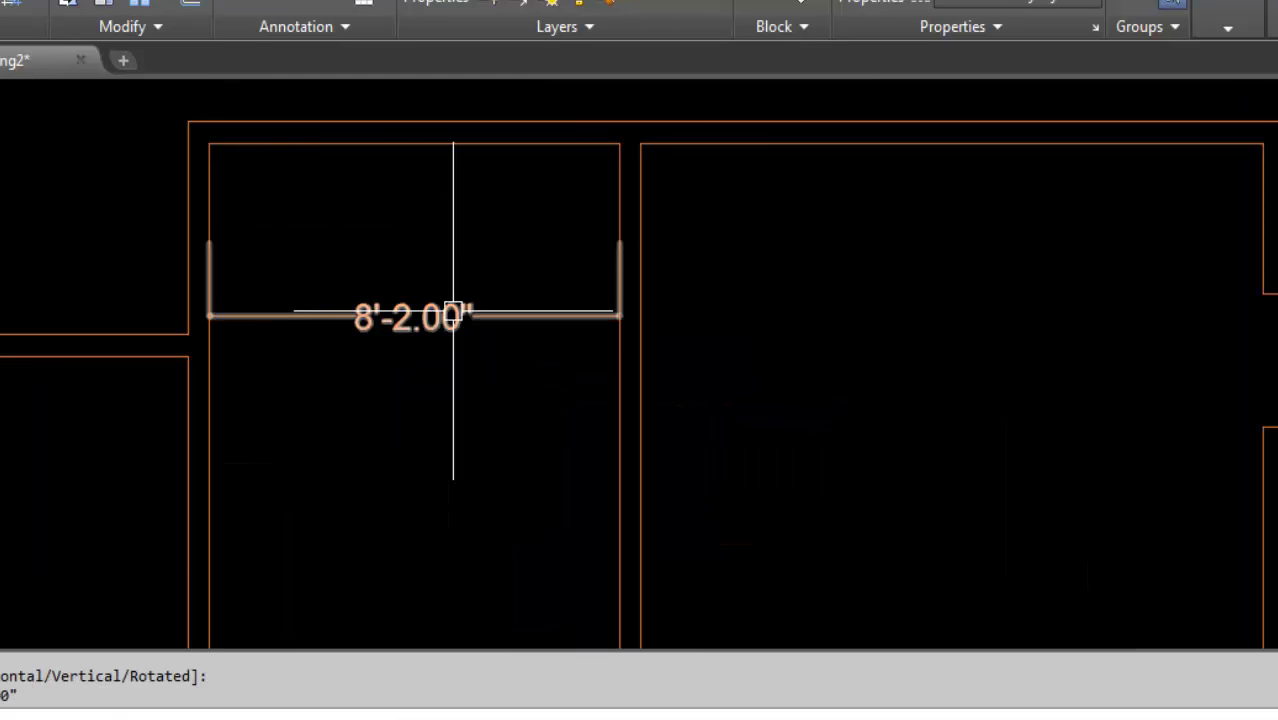
pyautogui.click(380, 316)
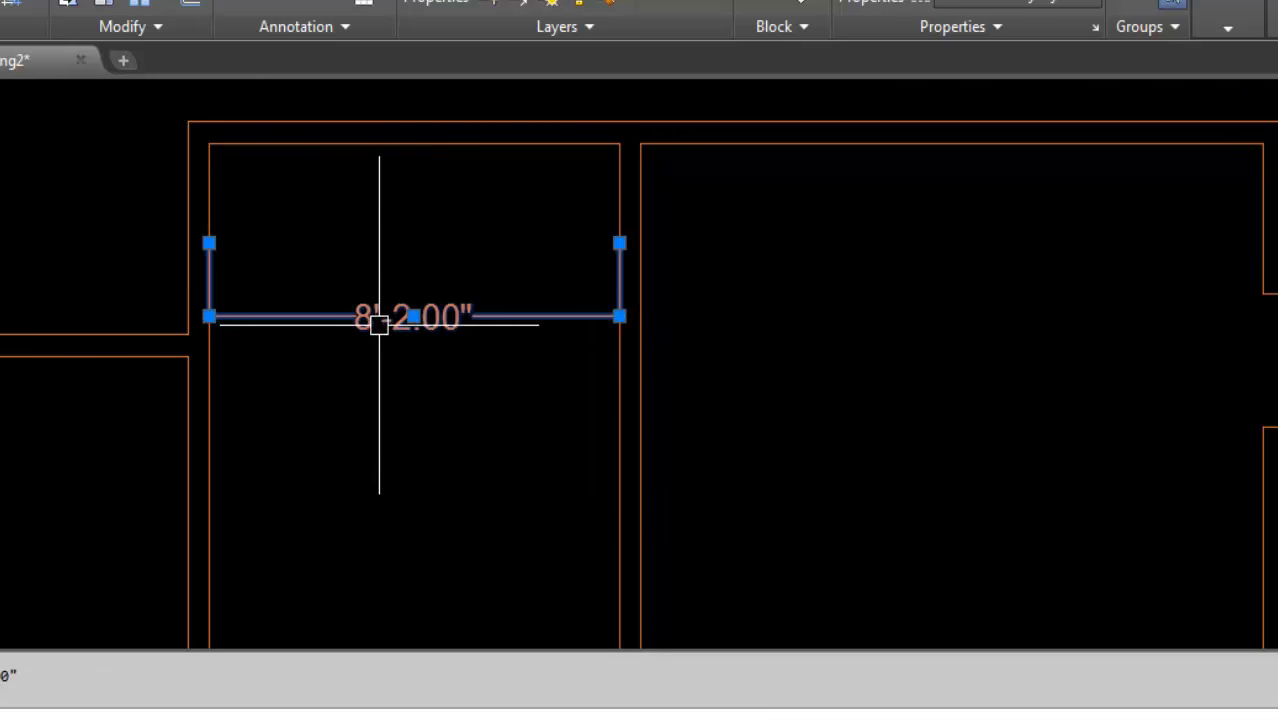
pyautogui.press('Delete')
pyautogui.write('o')
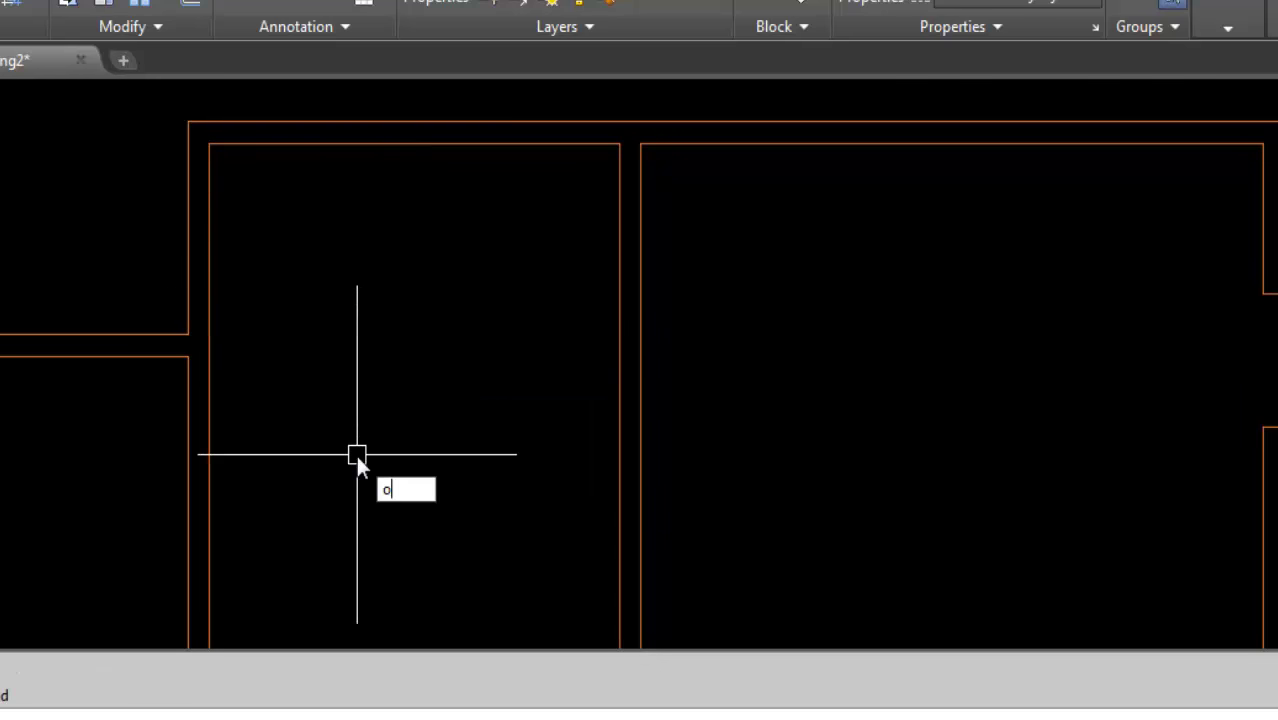
# Offset the top inner wall line 3' down and move the copy onto the Stair layer
pyautogui.press('Return')
pyautogui.write("3'")
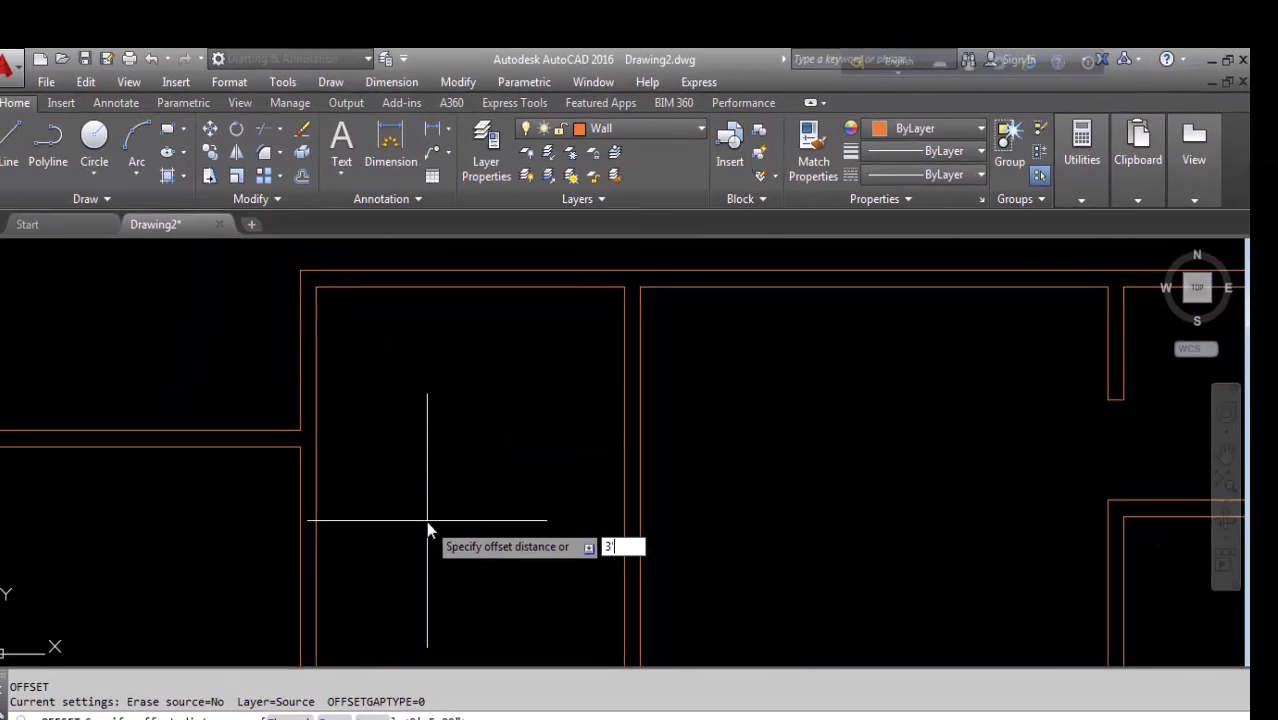
pyautogui.press('Return')
pyautogui.click(484, 289)
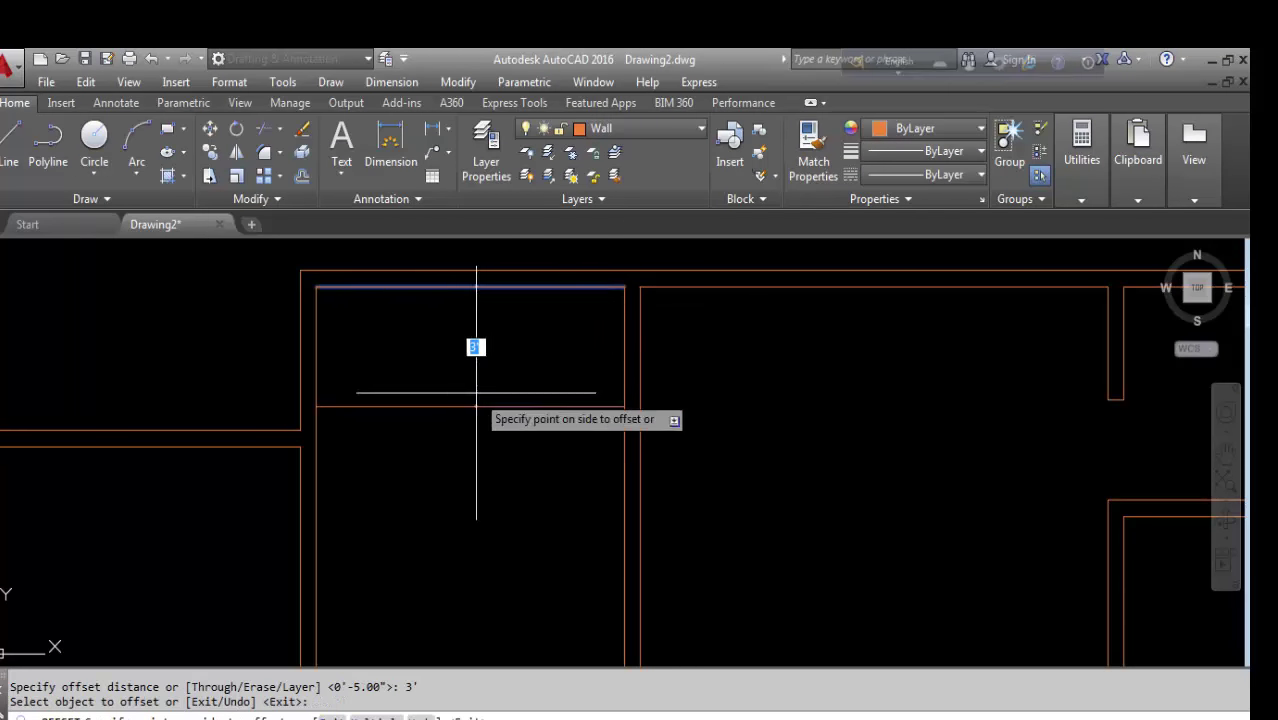
pyautogui.click(476, 347)
pyautogui.press('Return')
pyautogui.press('Return')
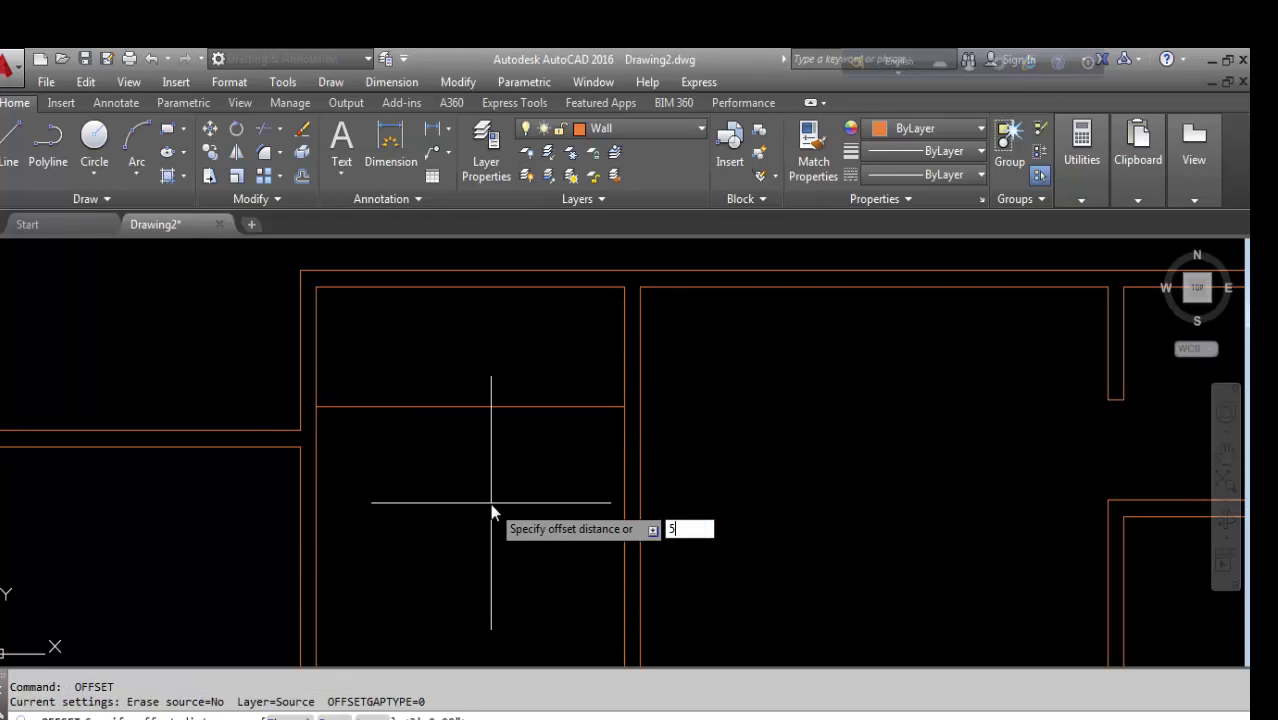
pyautogui.press('Escape')
pyautogui.click(446, 405)
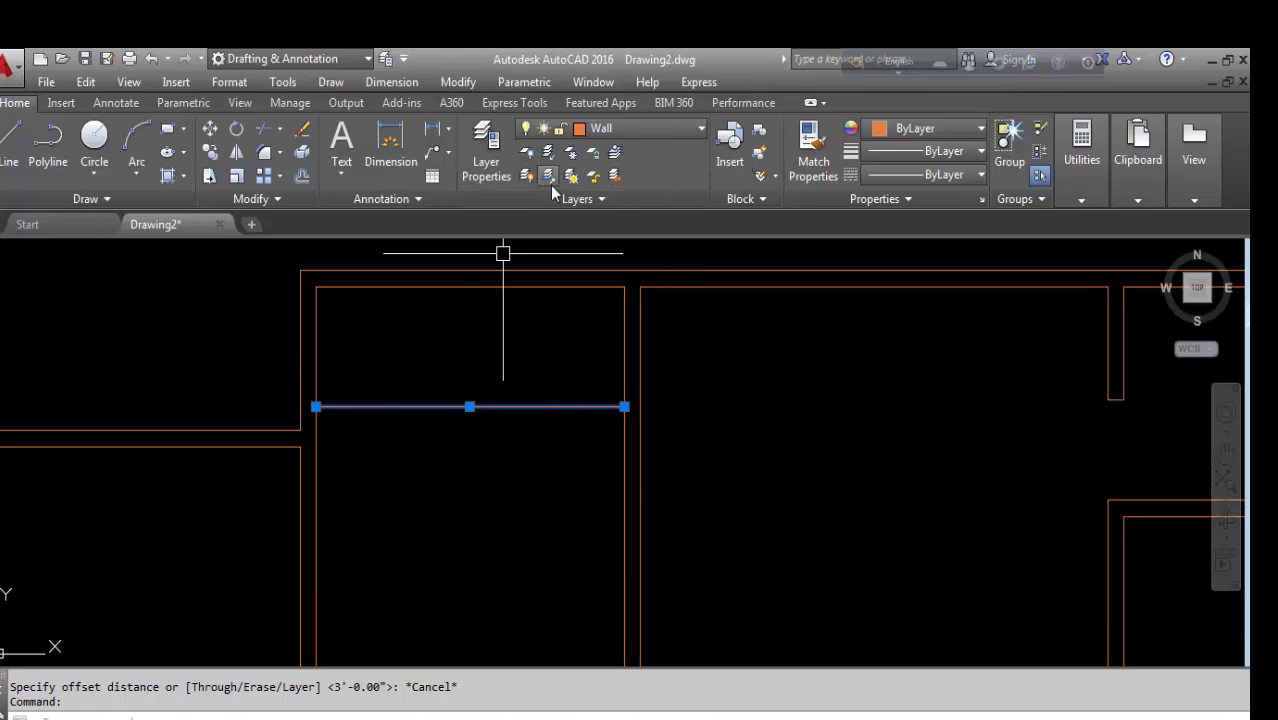
pyautogui.click(613, 140)
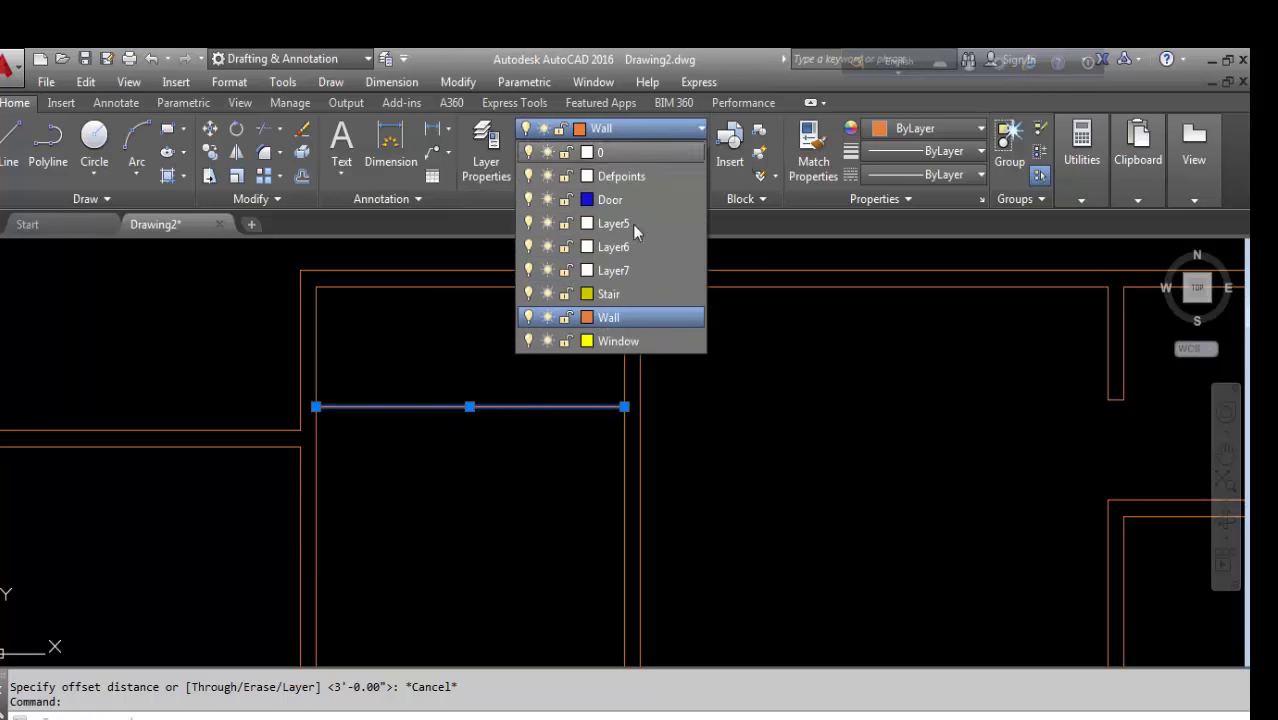
pyautogui.click(625, 299)
pyautogui.press('Escape')
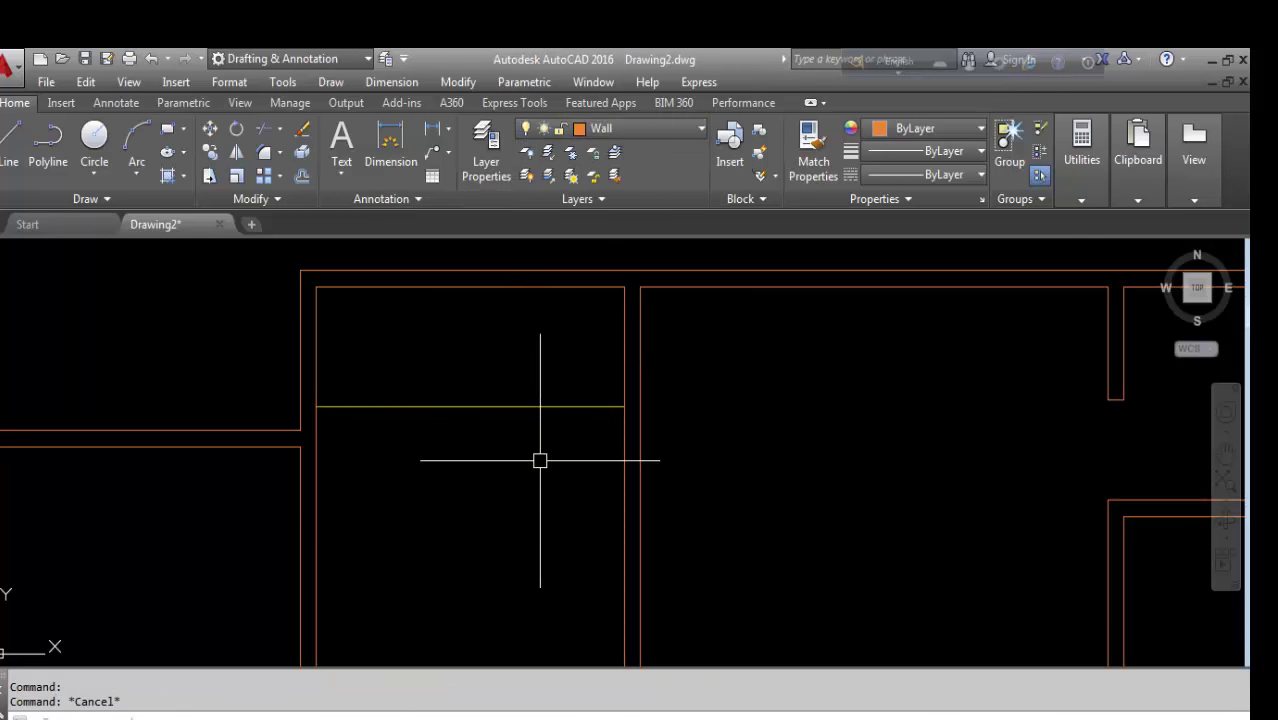
# Offset the olive stair line 10 inches repeatedly with Multiple, placing the first tread lines
pyautogui.write('o')
pyautogui.press('Return')
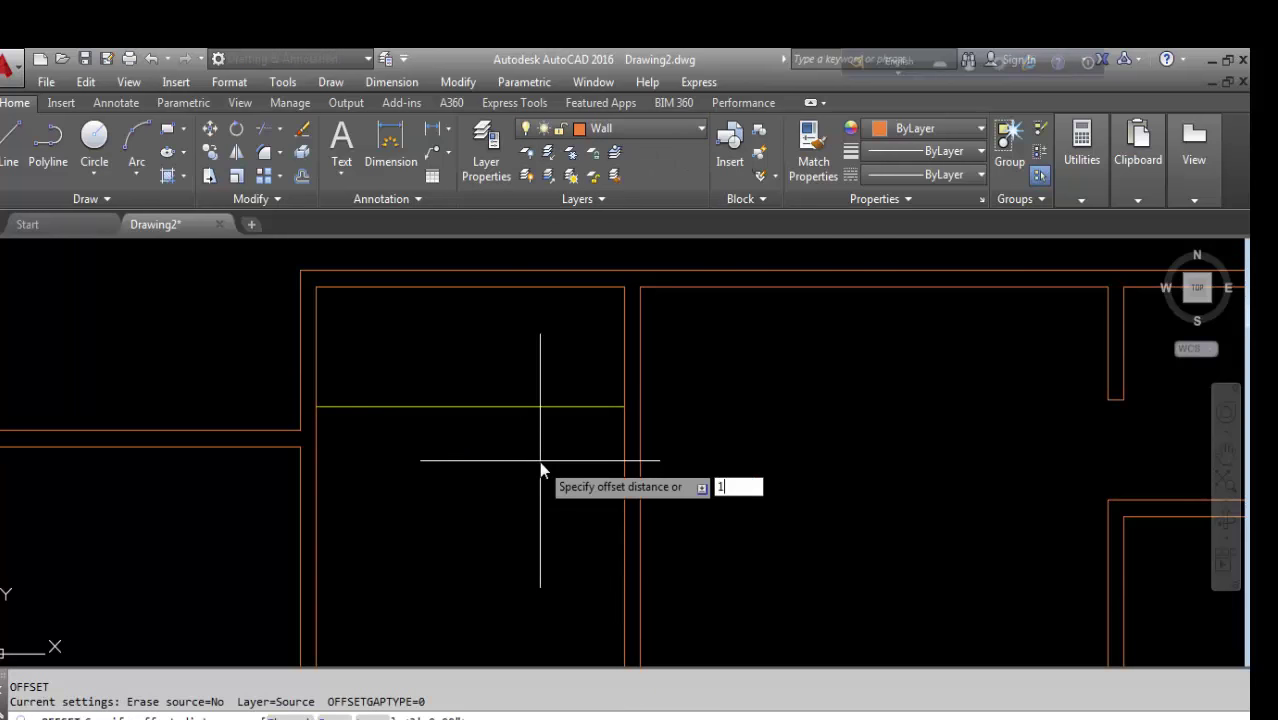
pyautogui.write('0')
pyautogui.press('Return')
pyautogui.click(456, 406)
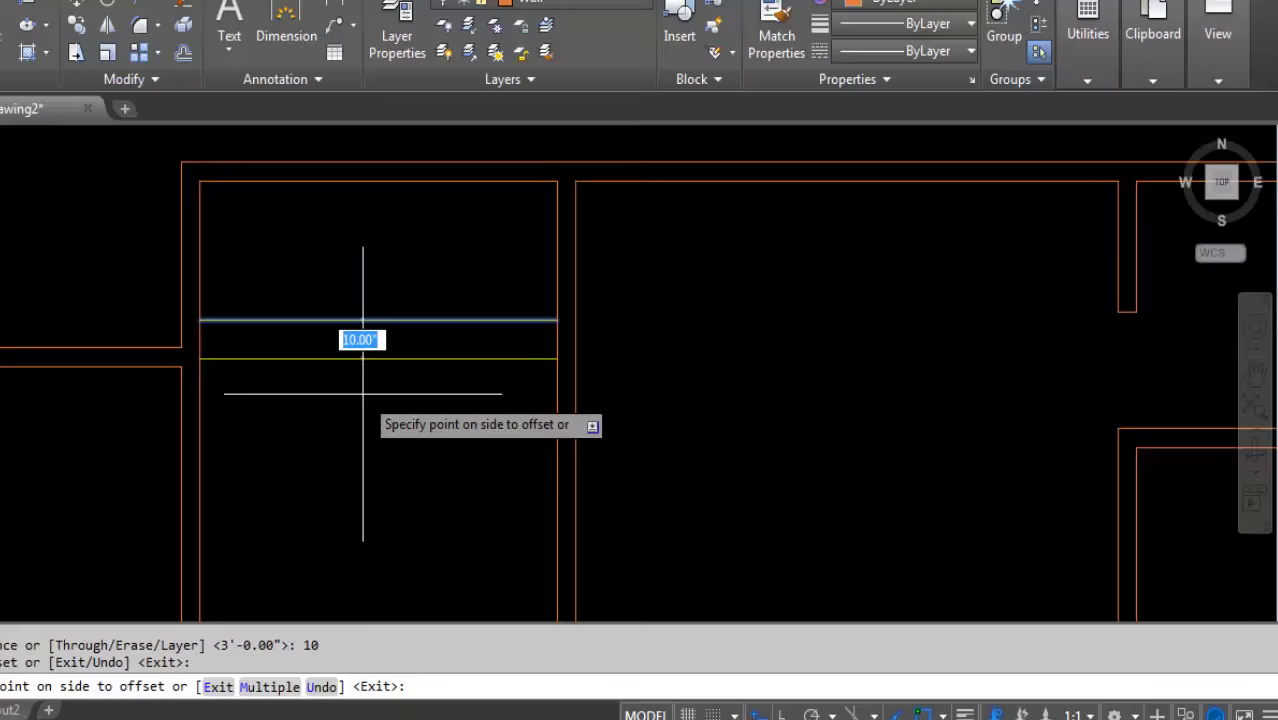
pyautogui.write('m')
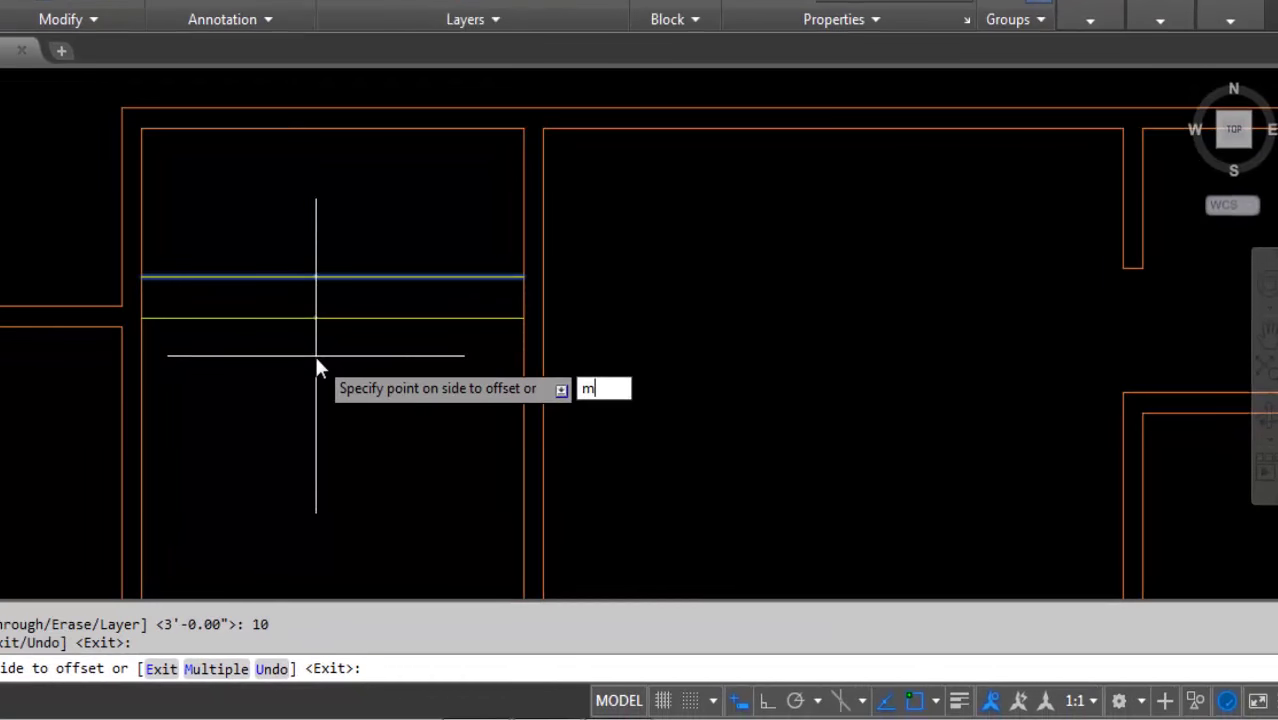
pyautogui.press('Return')
pyautogui.click(318, 360)
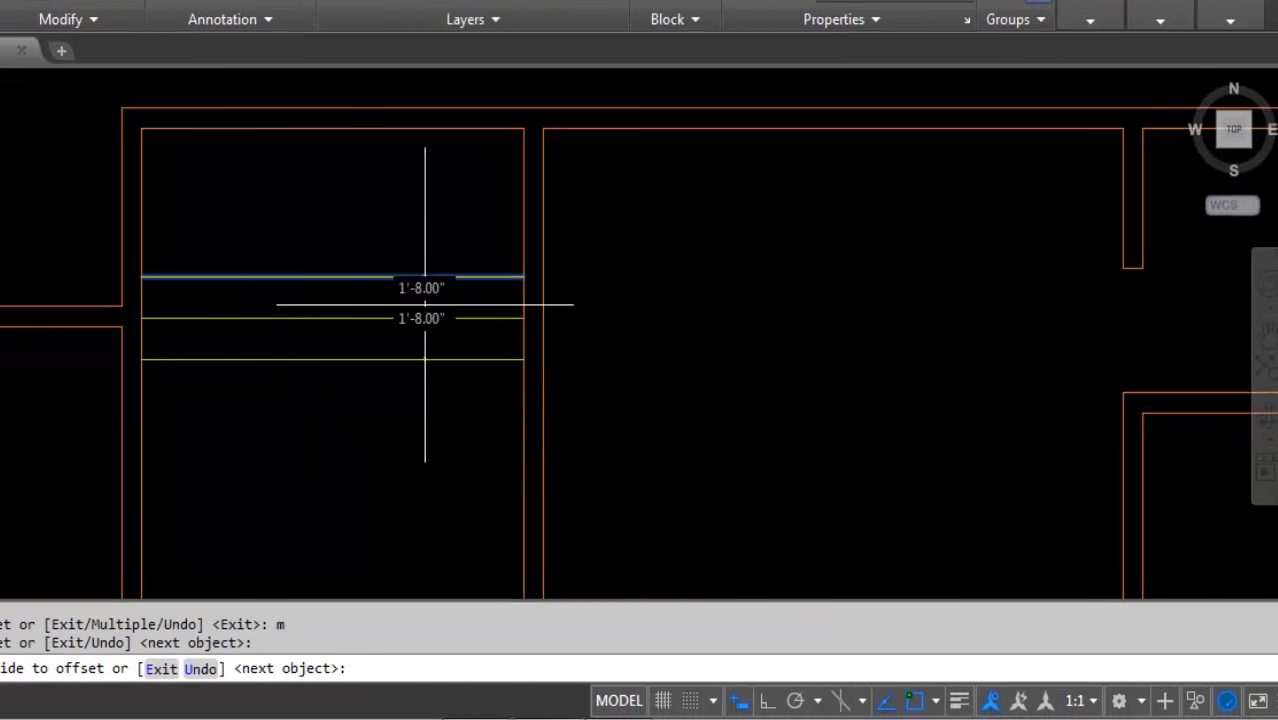
pyautogui.moveTo(355, 500); pyautogui.dragTo(360, 432, button='middle')
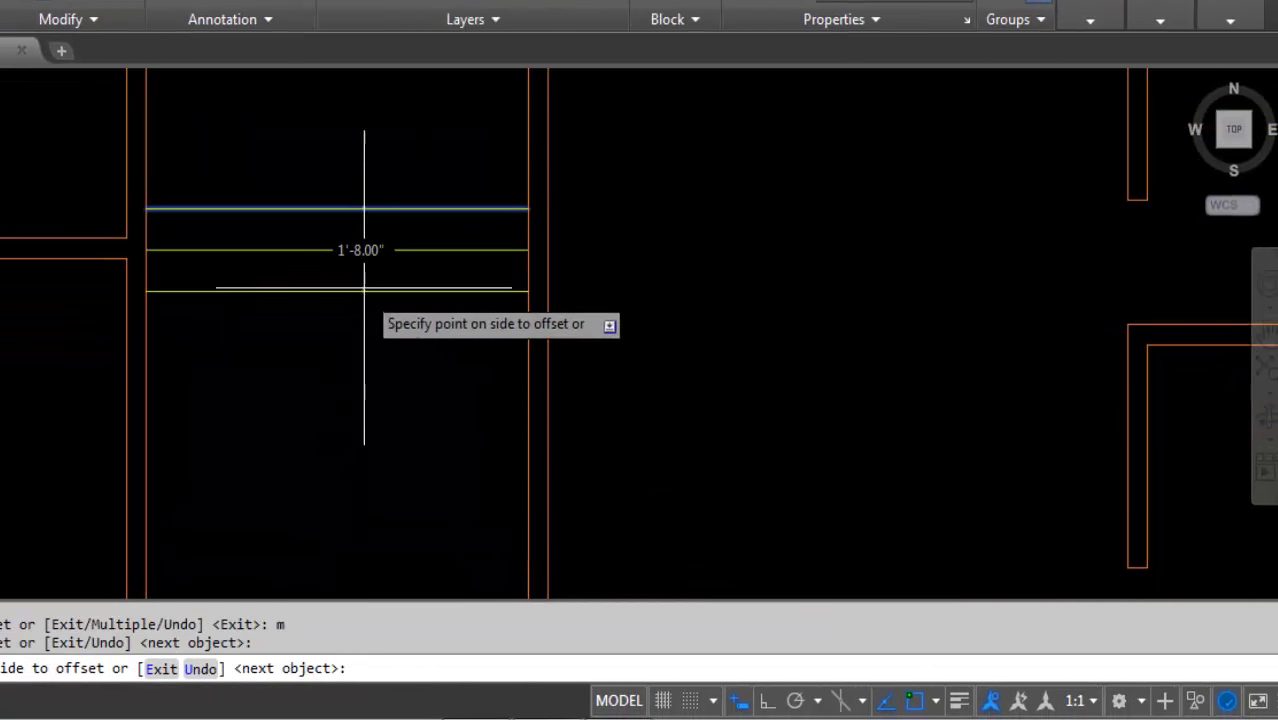
pyautogui.click(357, 405)
pyautogui.click(358, 420)
pyautogui.click(359, 455)
pyautogui.click(385, 520)
# Continue adding 10-inch tread lines down to the bottom of the stairwell
pyautogui.moveTo(400, 556); pyautogui.dragTo(384, 450, button='middle')
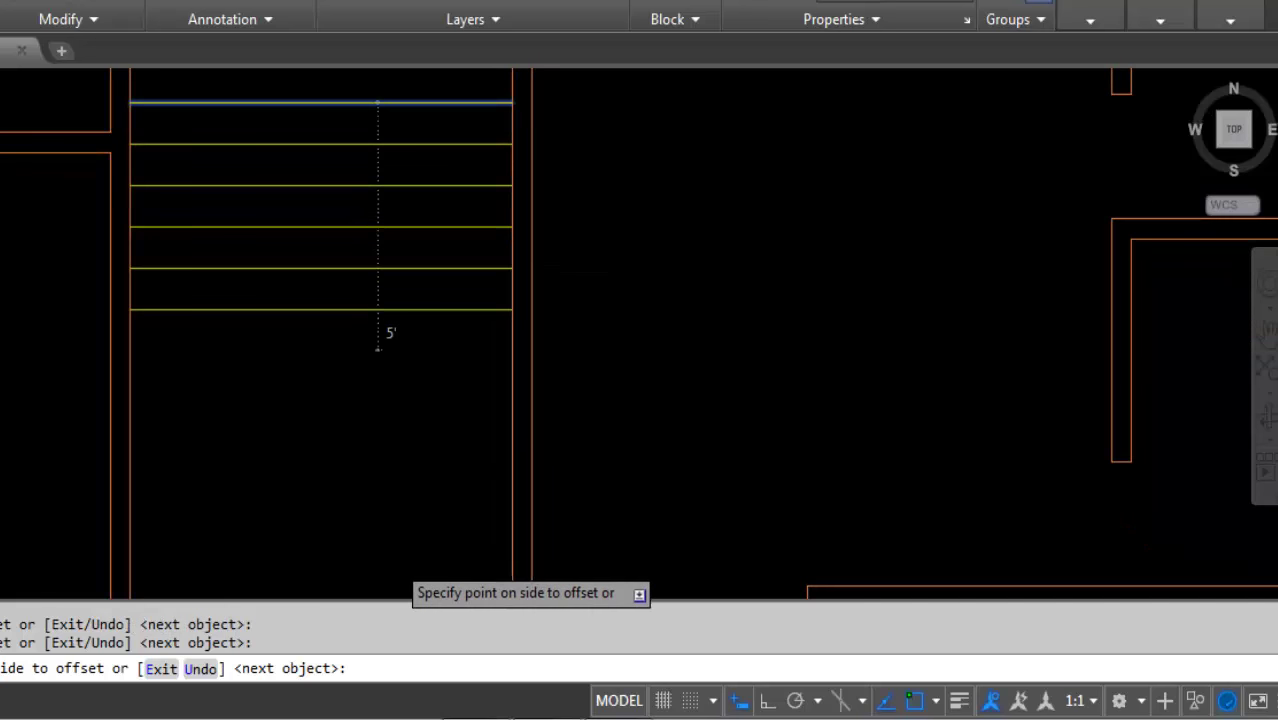
pyautogui.click(378, 400)
pyautogui.click(378, 445)
pyautogui.click(378, 480)
pyautogui.click(388, 520)
pyautogui.click(396, 547)
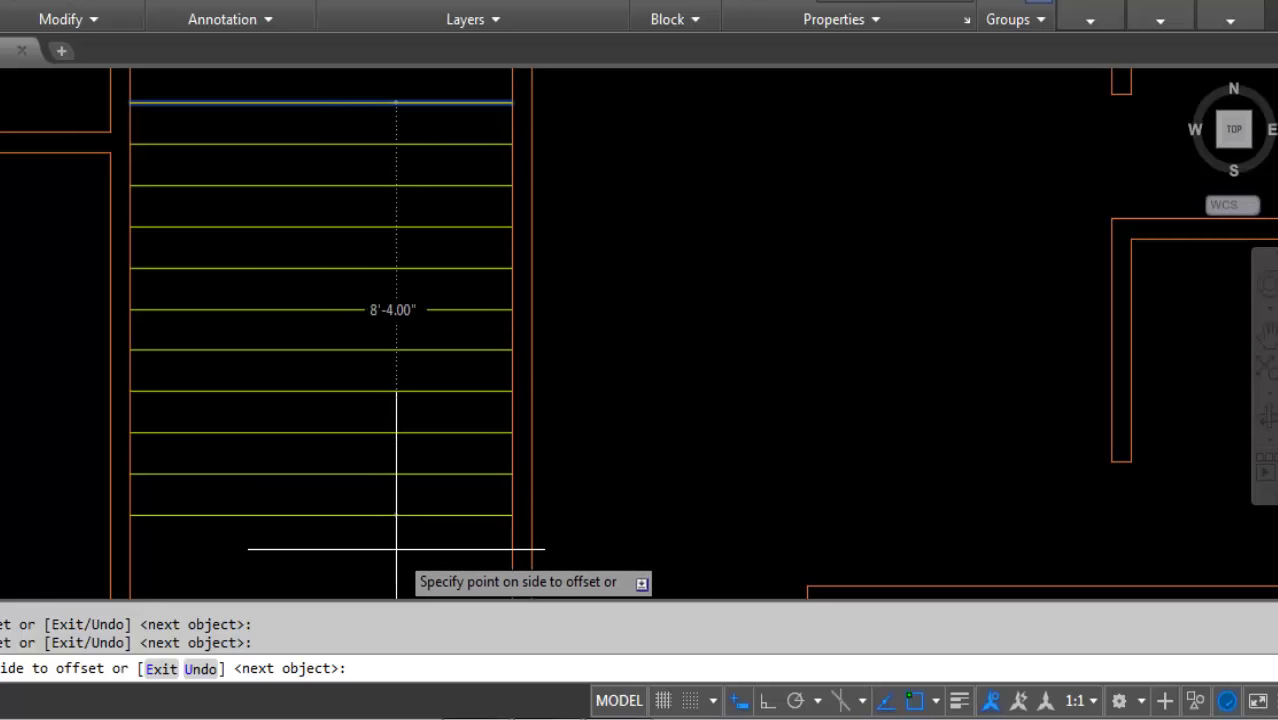
pyautogui.moveTo(396, 548); pyautogui.dragTo(388, 452, button='middle')
pyautogui.press('Return')
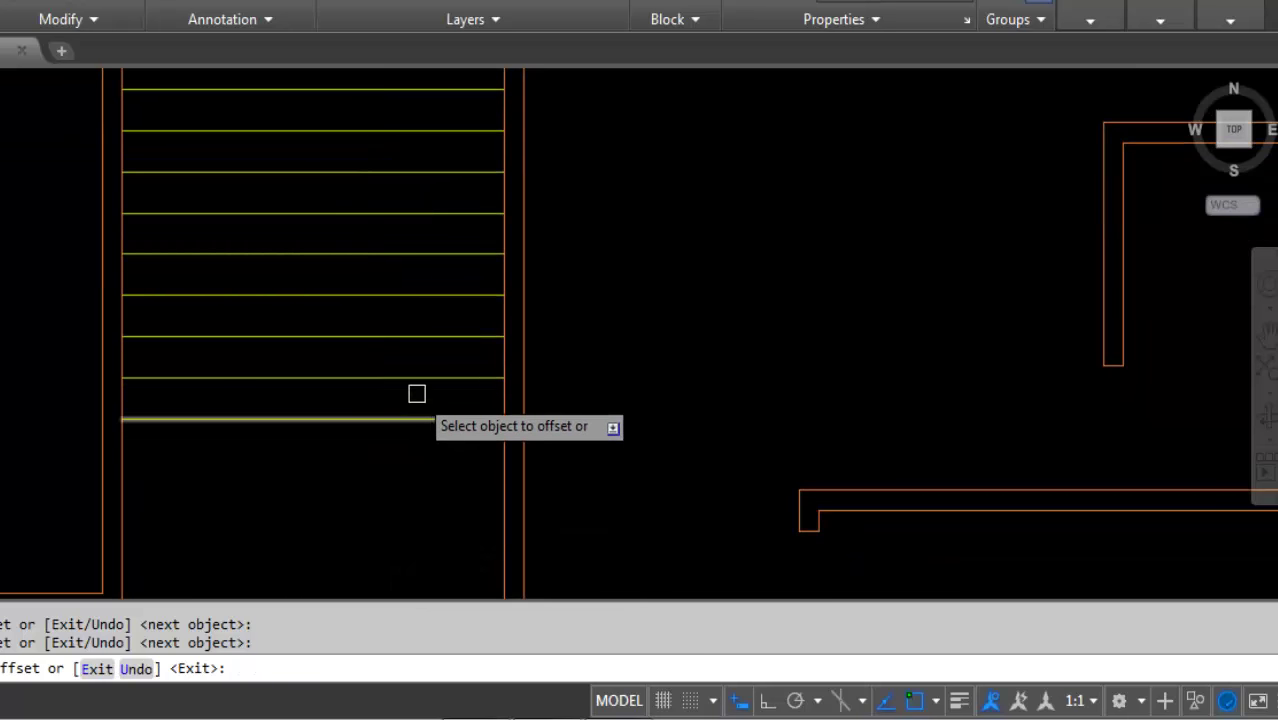
pyautogui.moveTo(420, 390); pyautogui.dragTo(448, 522, button='middle')
pyautogui.scroll(-2, 420, 480)
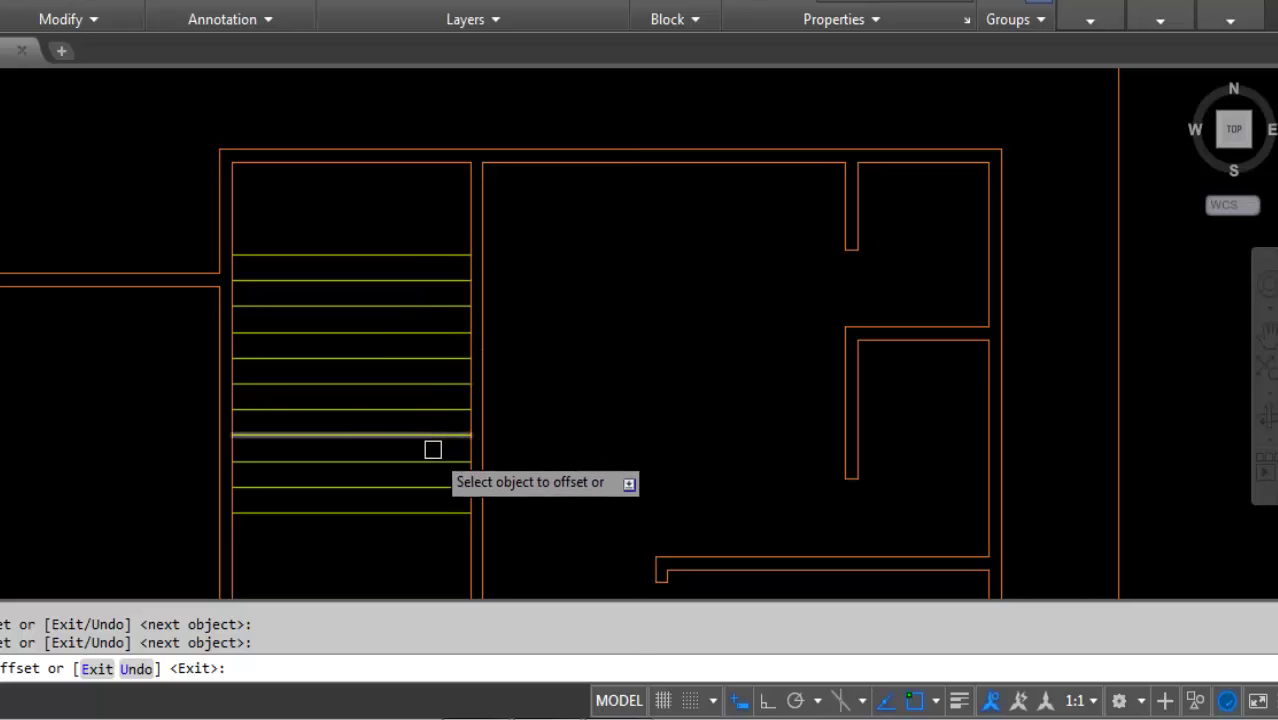
pyautogui.press('Return')
pyautogui.click(414, 514)
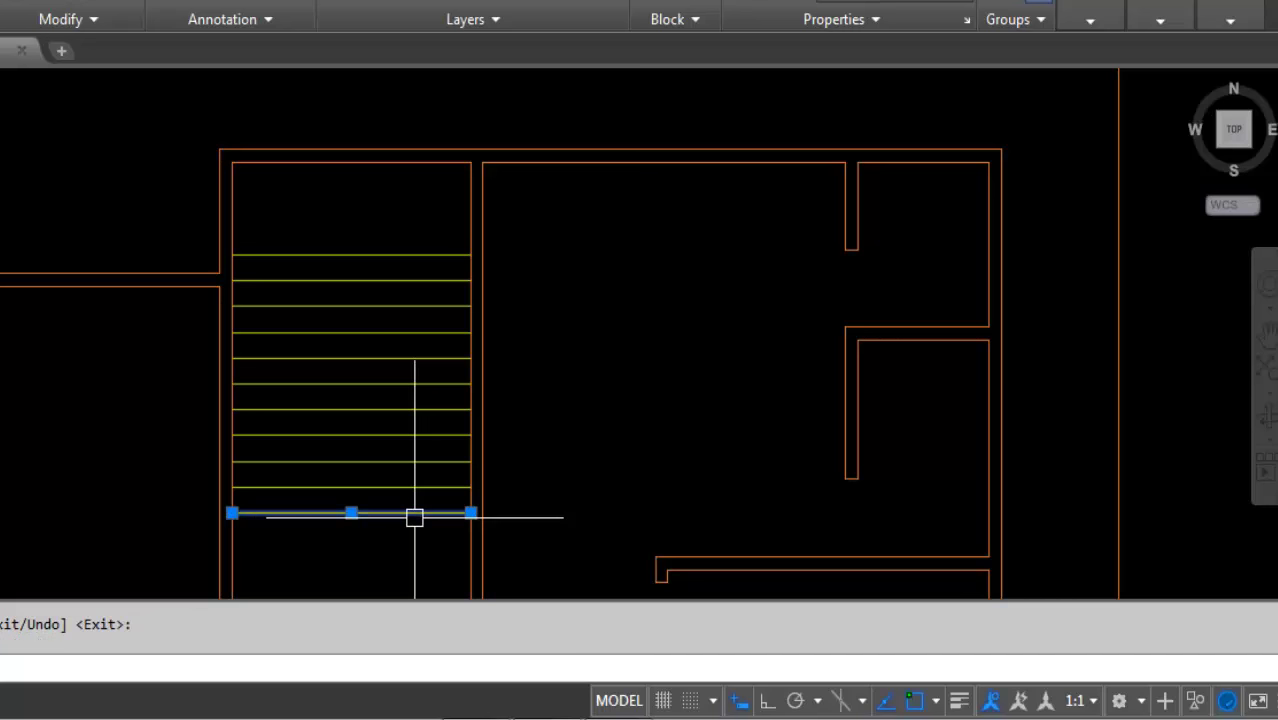
pyautogui.press('Escape')
# Open the Insert block dialog twice and close it without inserting anything
pyautogui.write('I')
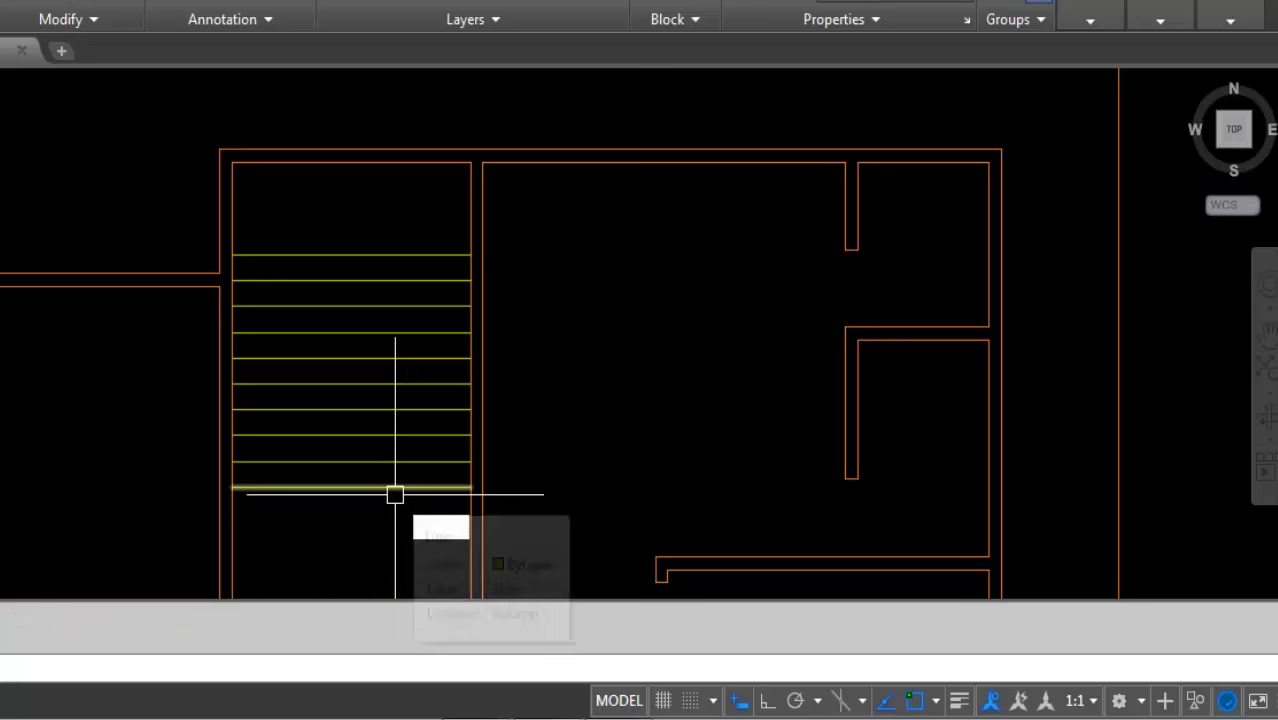
pyautogui.press('Return')
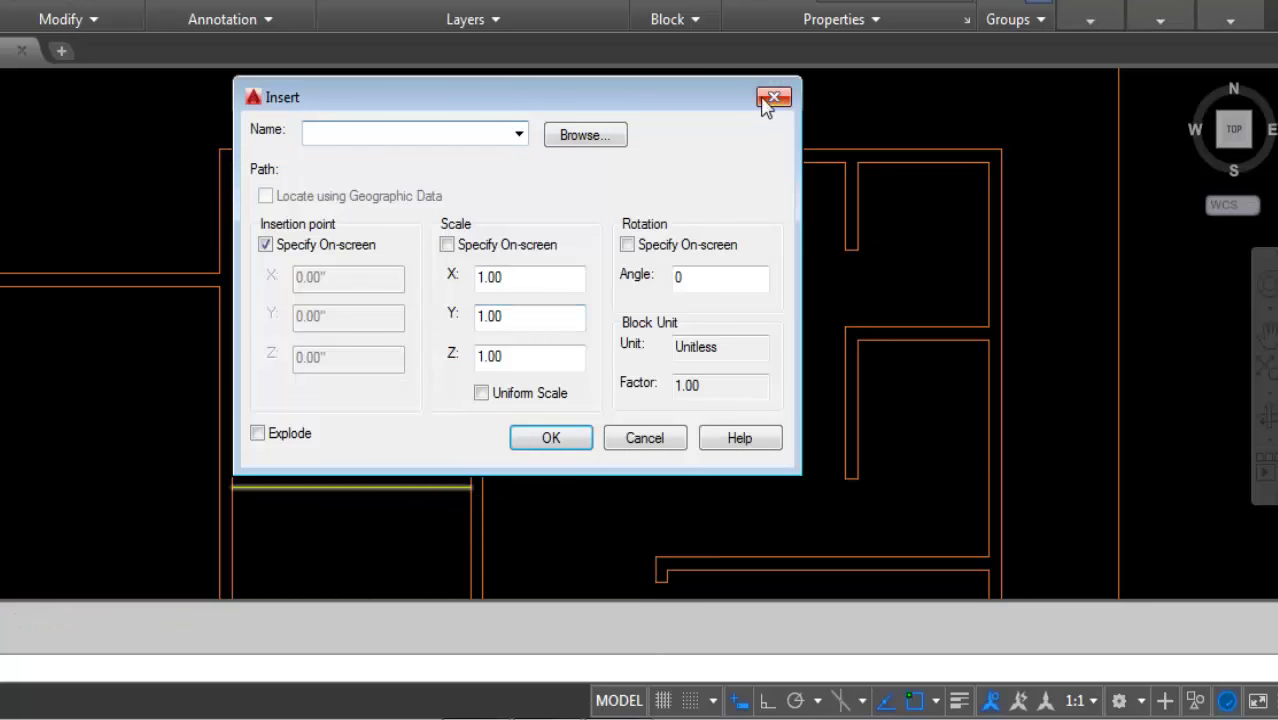
pyautogui.click(772, 98)
pyautogui.write('I')
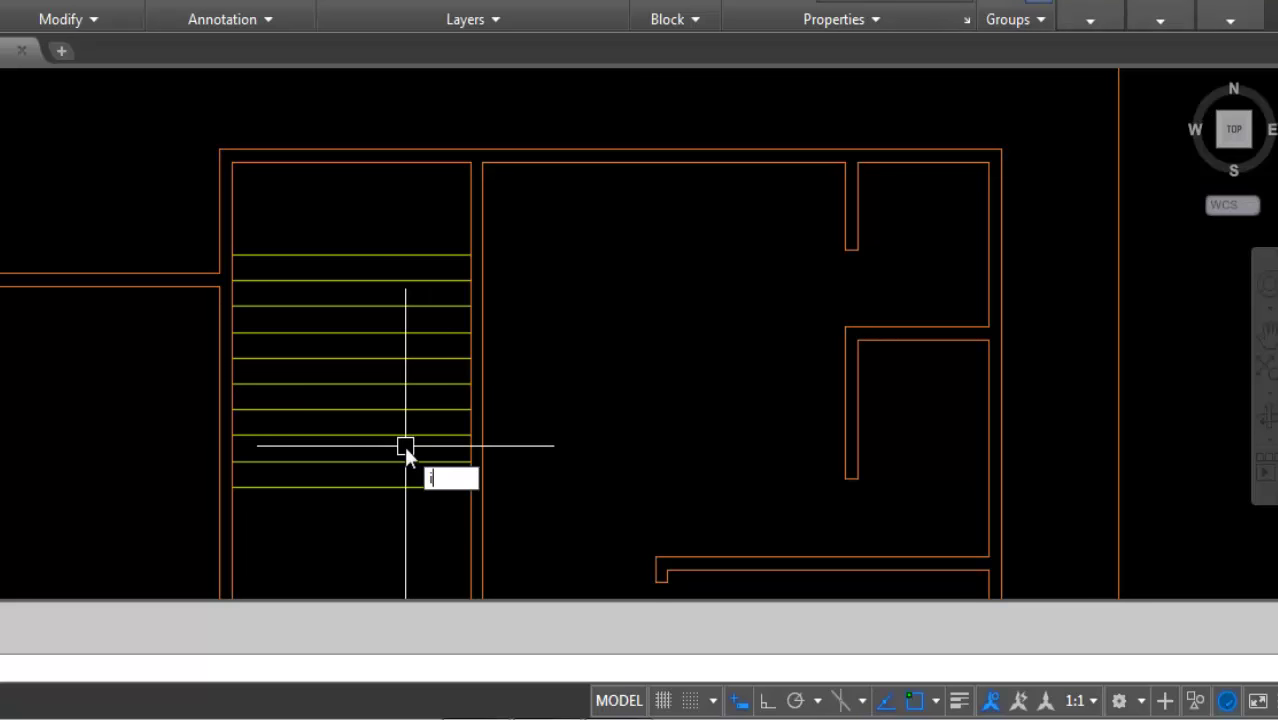
pyautogui.press('Return')
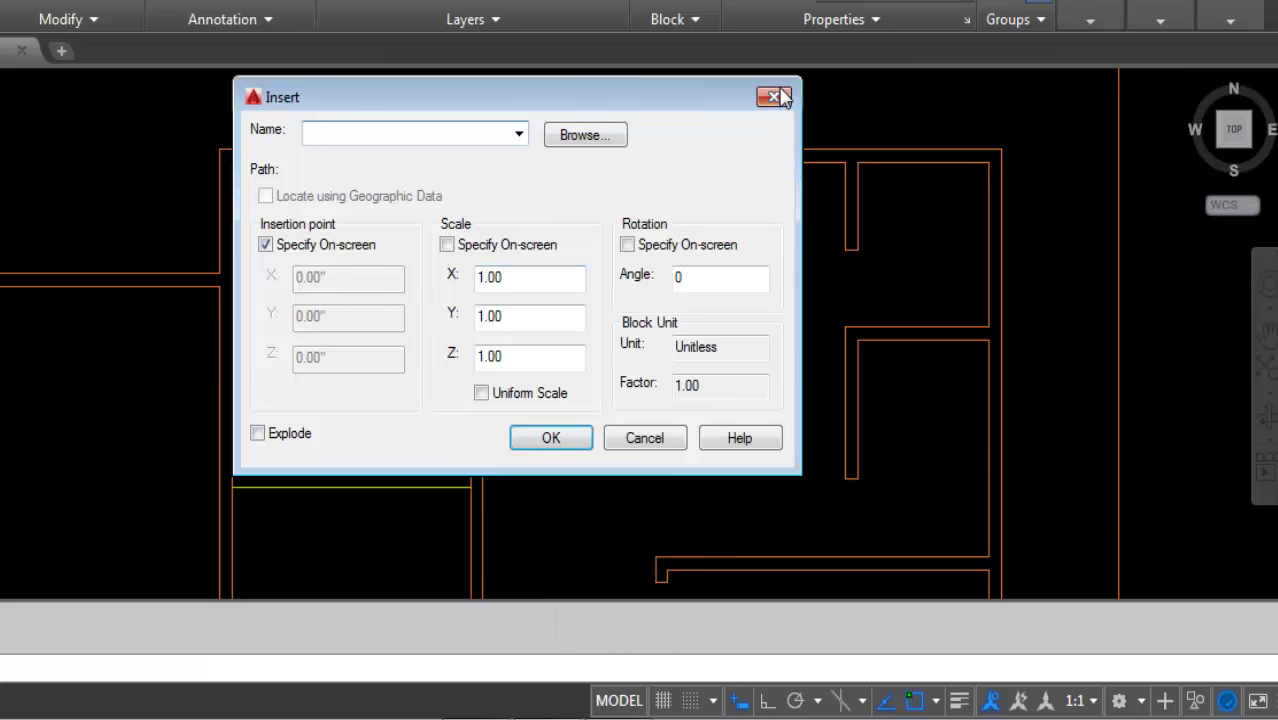
pyautogui.click(773, 97)
# Draw a vertical line from the top tread's middle to the bottom tread and check the layer list
pyautogui.write('L')
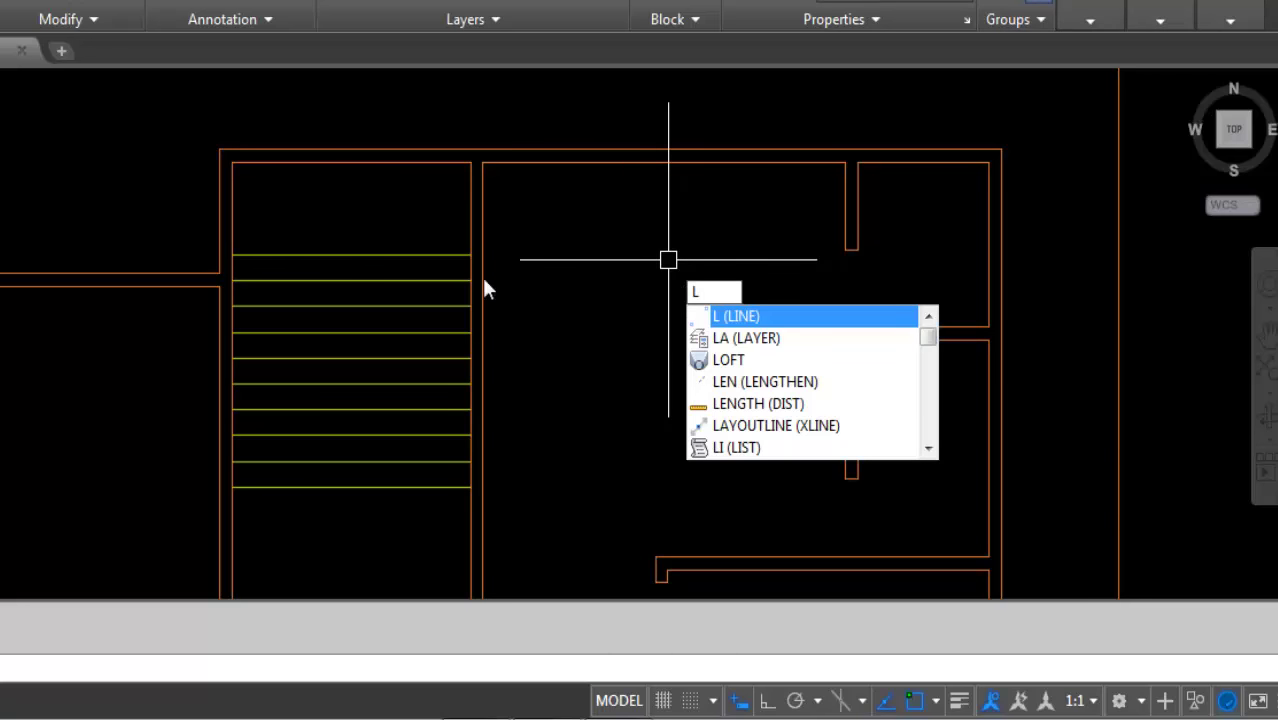
pyautogui.press('Return')
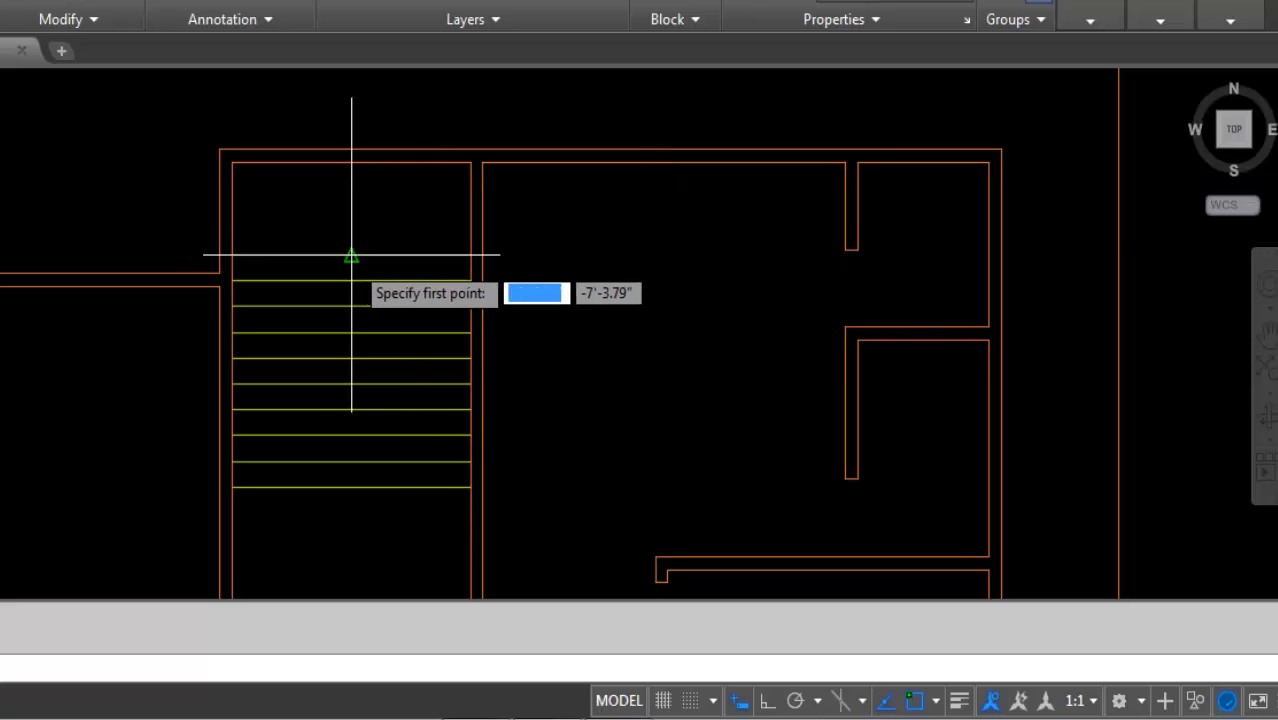
pyautogui.click(351, 256)
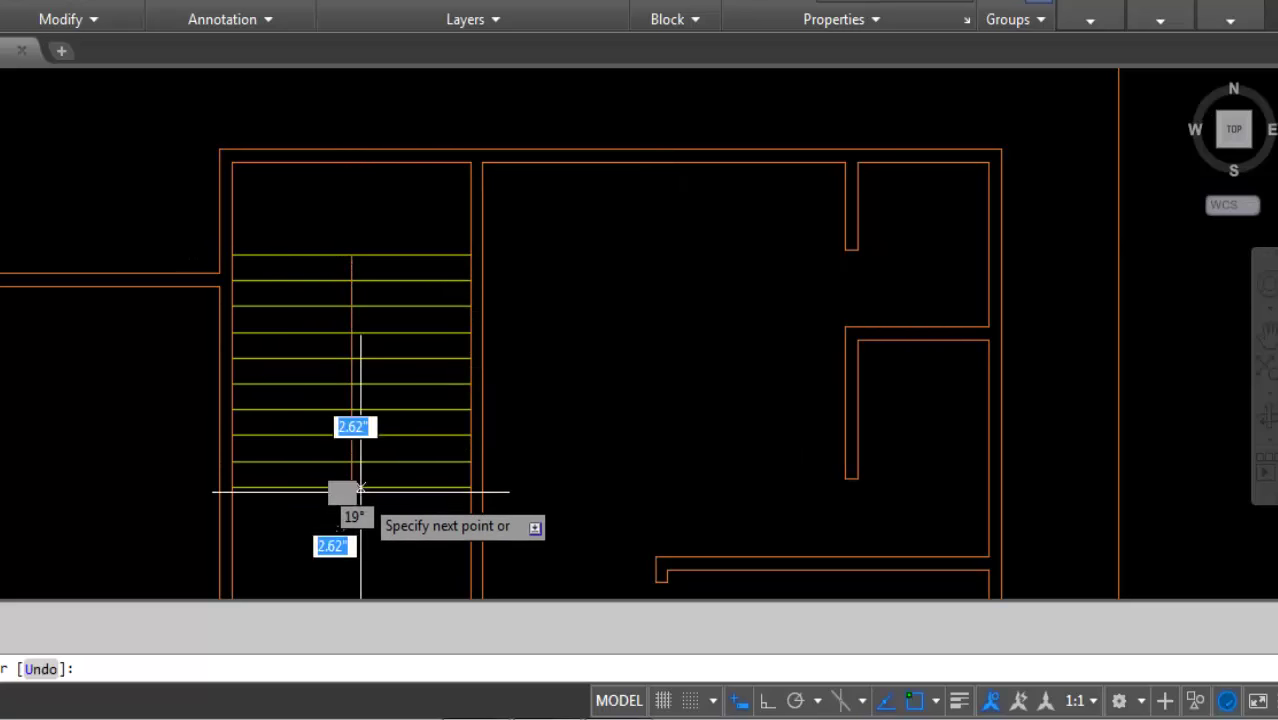
pyautogui.click(351, 487)
pyautogui.press('Return')
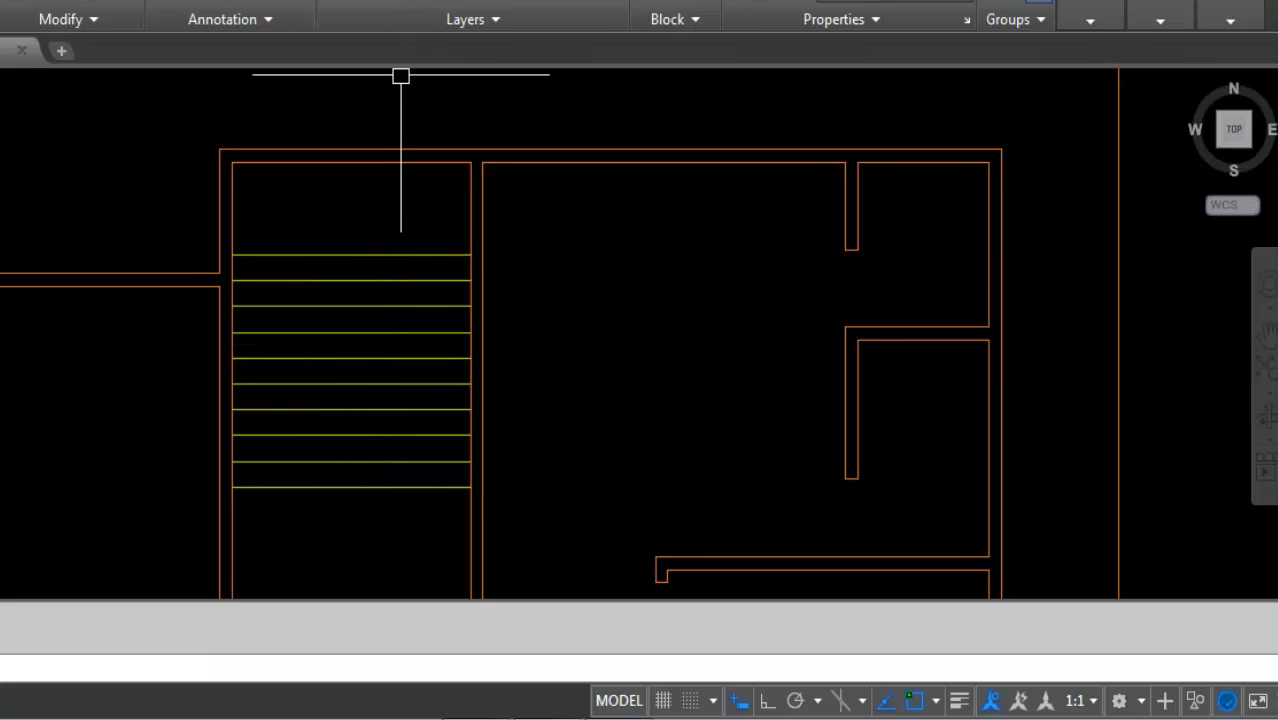
pyautogui.click(505, 5)
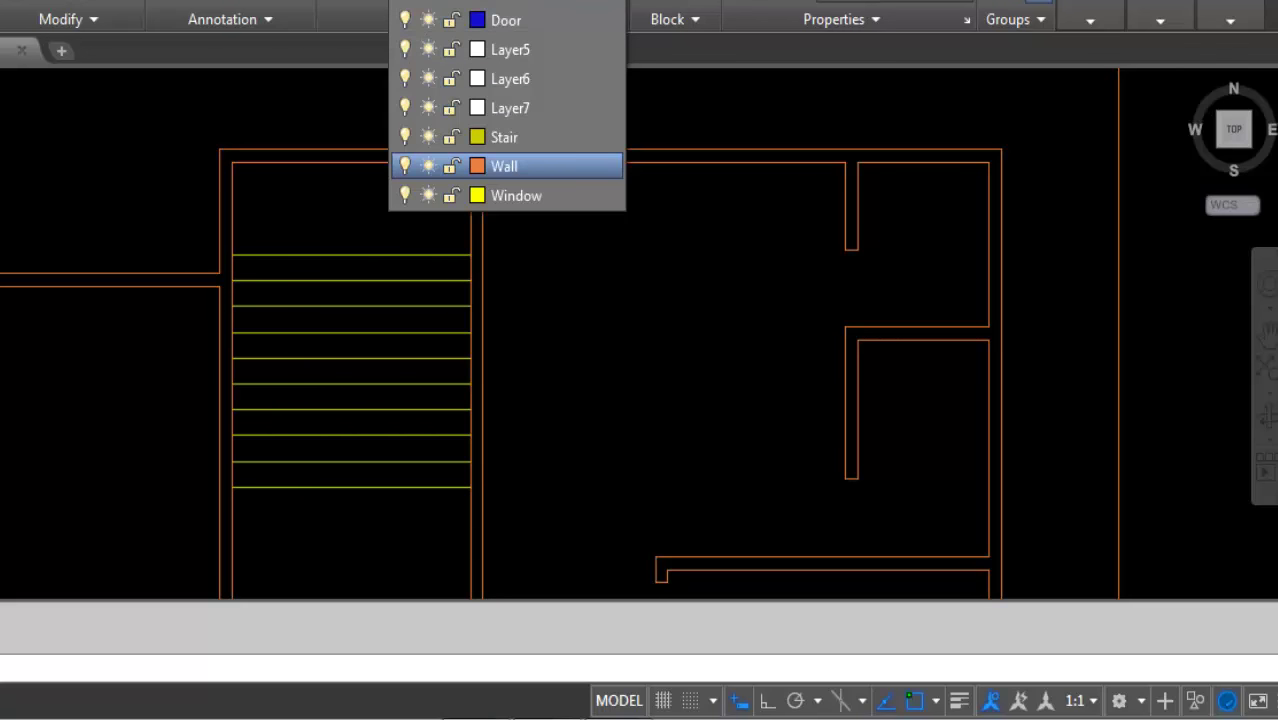
pyautogui.click(503, 137)
# Redraw the vertical centre line from the top tread's midpoint down to the bottom tread
pyautogui.write('i')
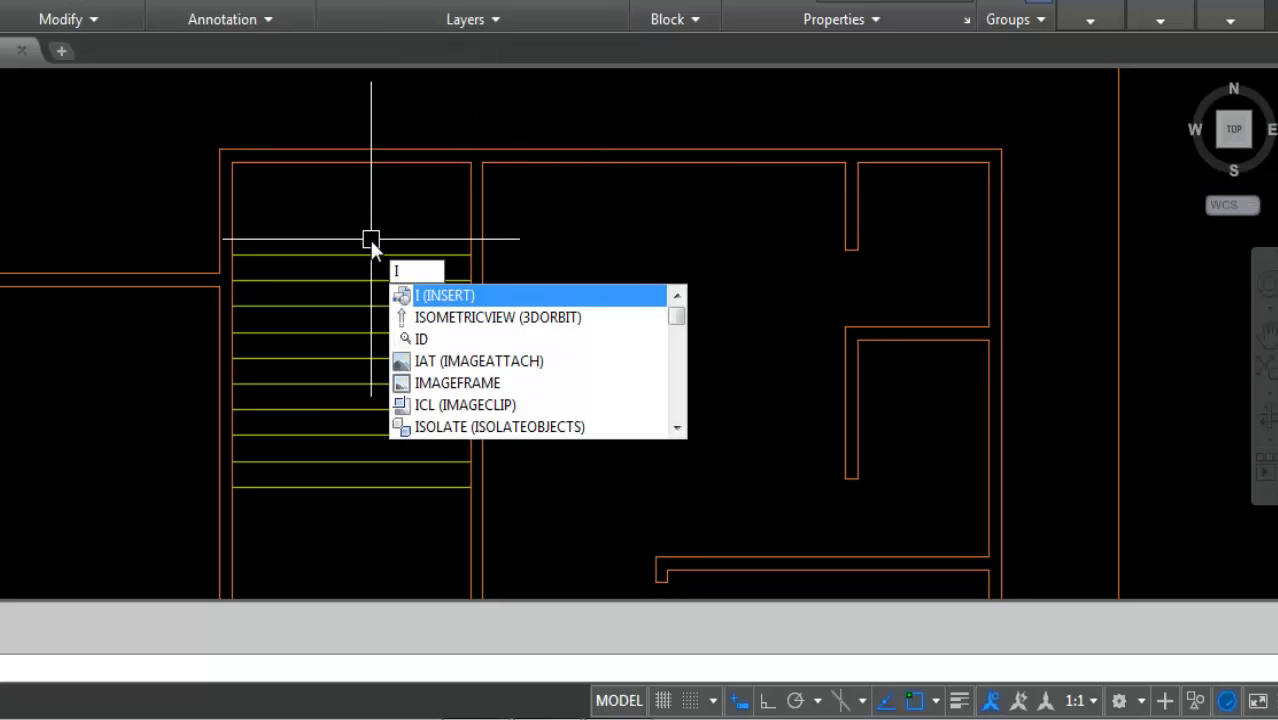
pyautogui.press('Return')
pyautogui.write('l')
pyautogui.press('Return')
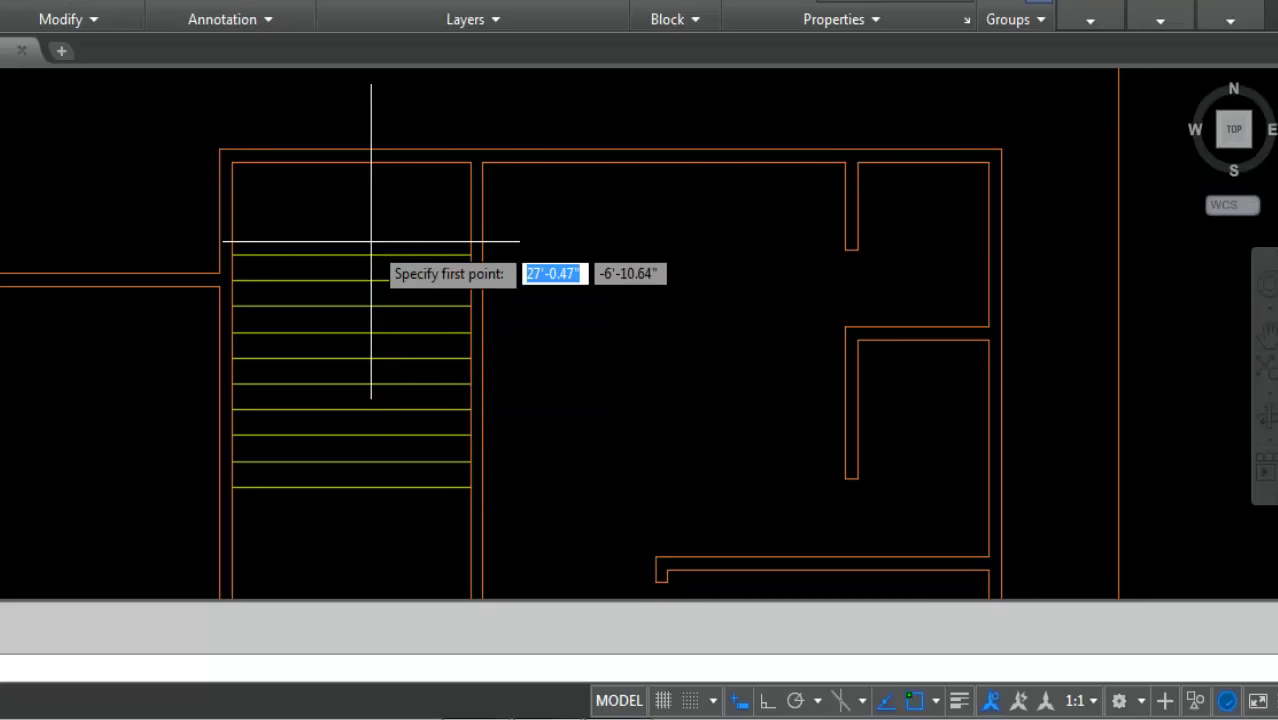
pyautogui.click(351, 255)
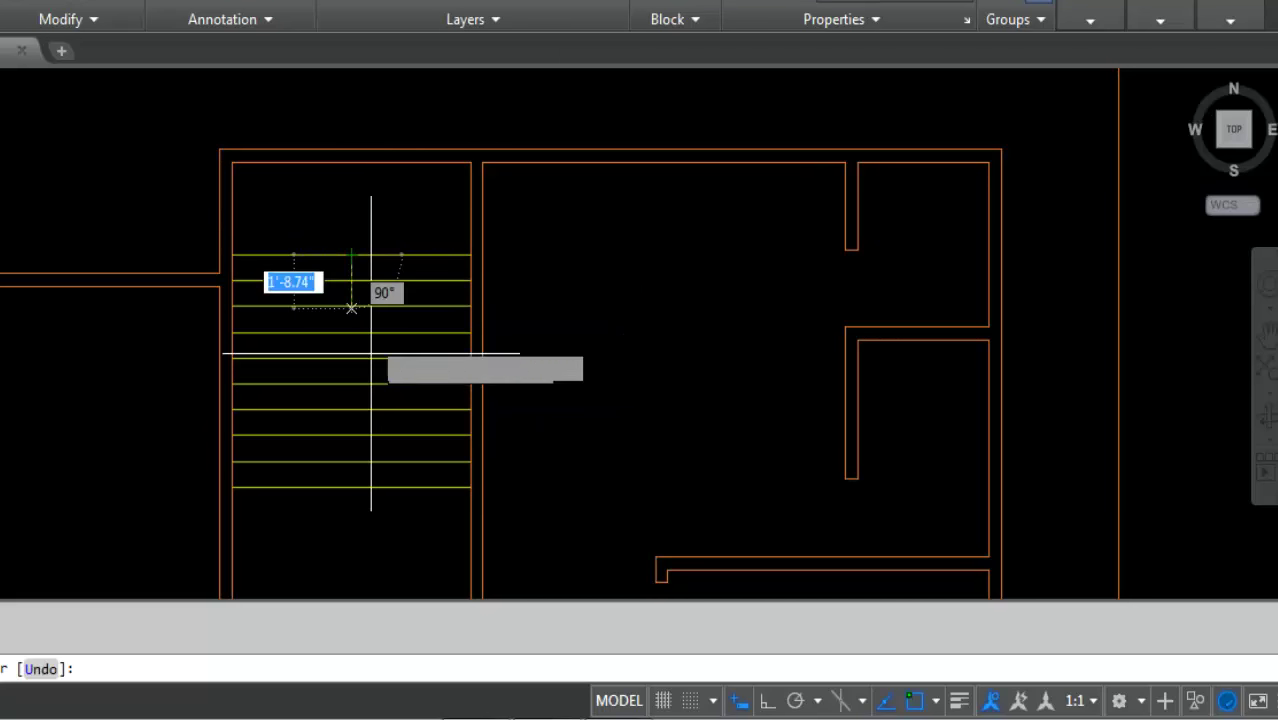
pyautogui.click(351, 487)
pyautogui.press('Return')
pyautogui.press('Return')
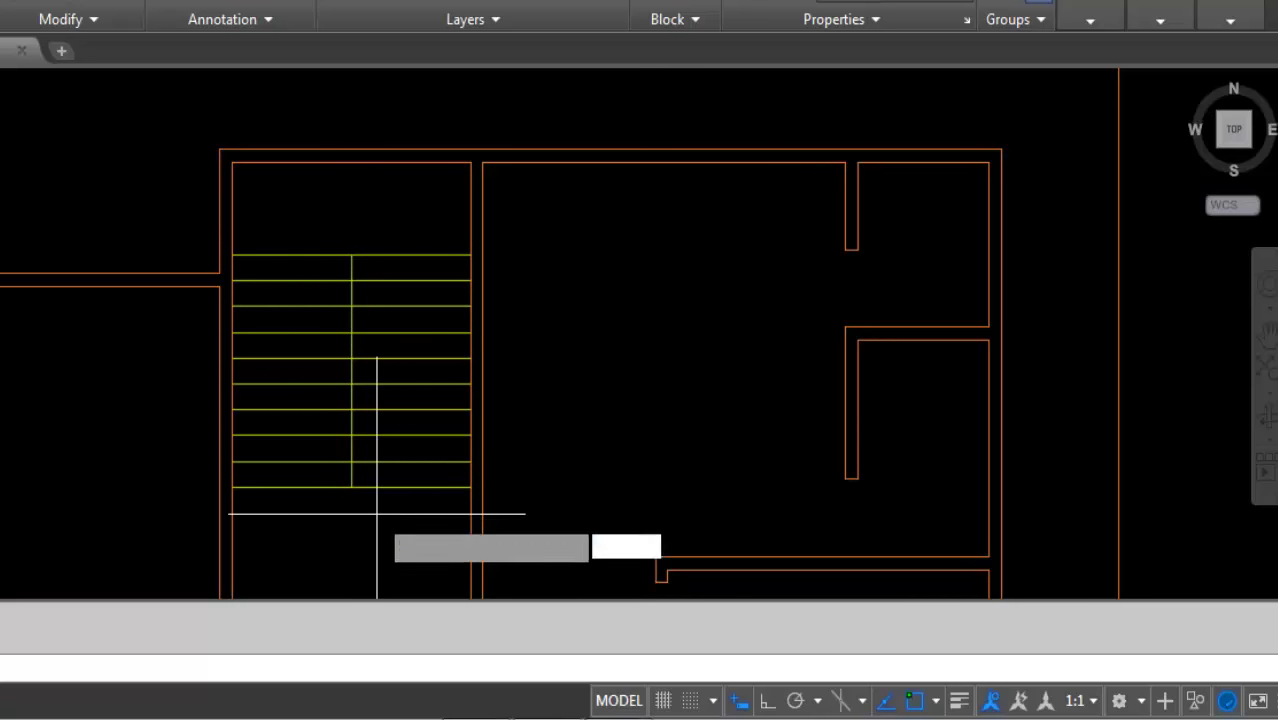
pyautogui.write('1')
pyautogui.press('BackSpace')
# Offset the vertical stair centre line 2 inches to each side to form the handrail
pyautogui.write('2')
pyautogui.press('Return')
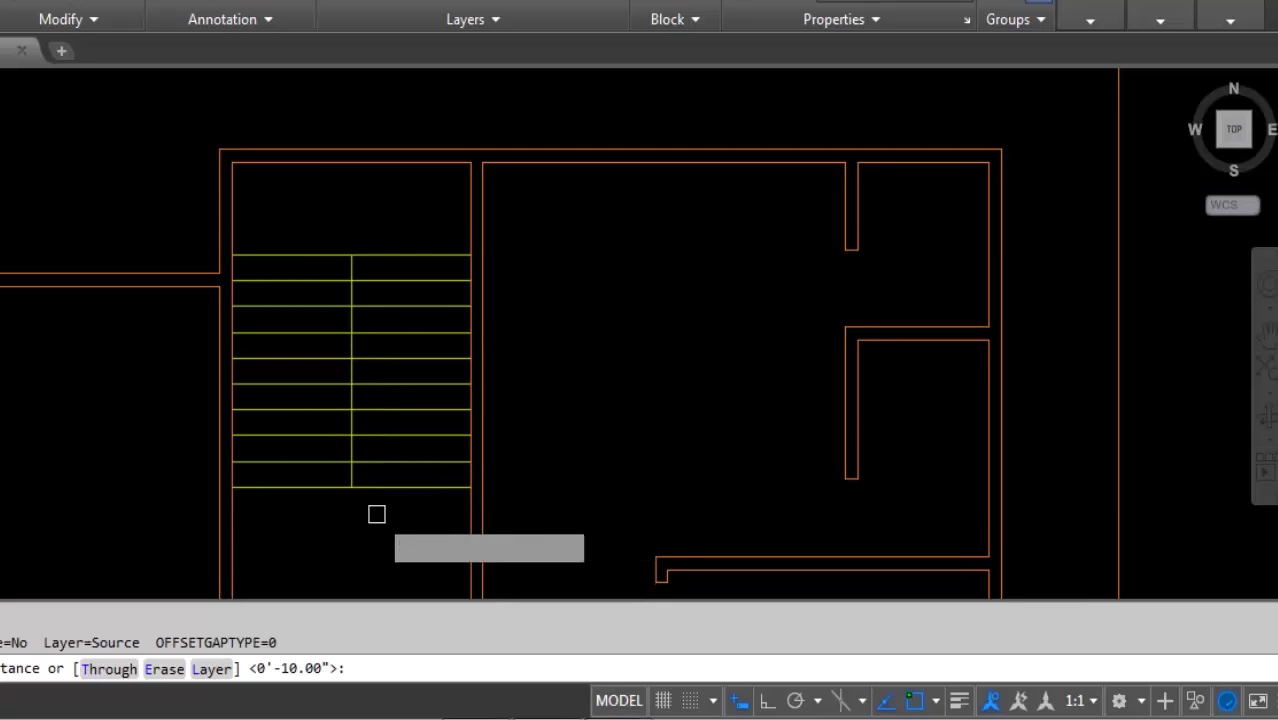
pyautogui.click(351, 385)
pyautogui.click(365, 390)
pyautogui.press('Return')
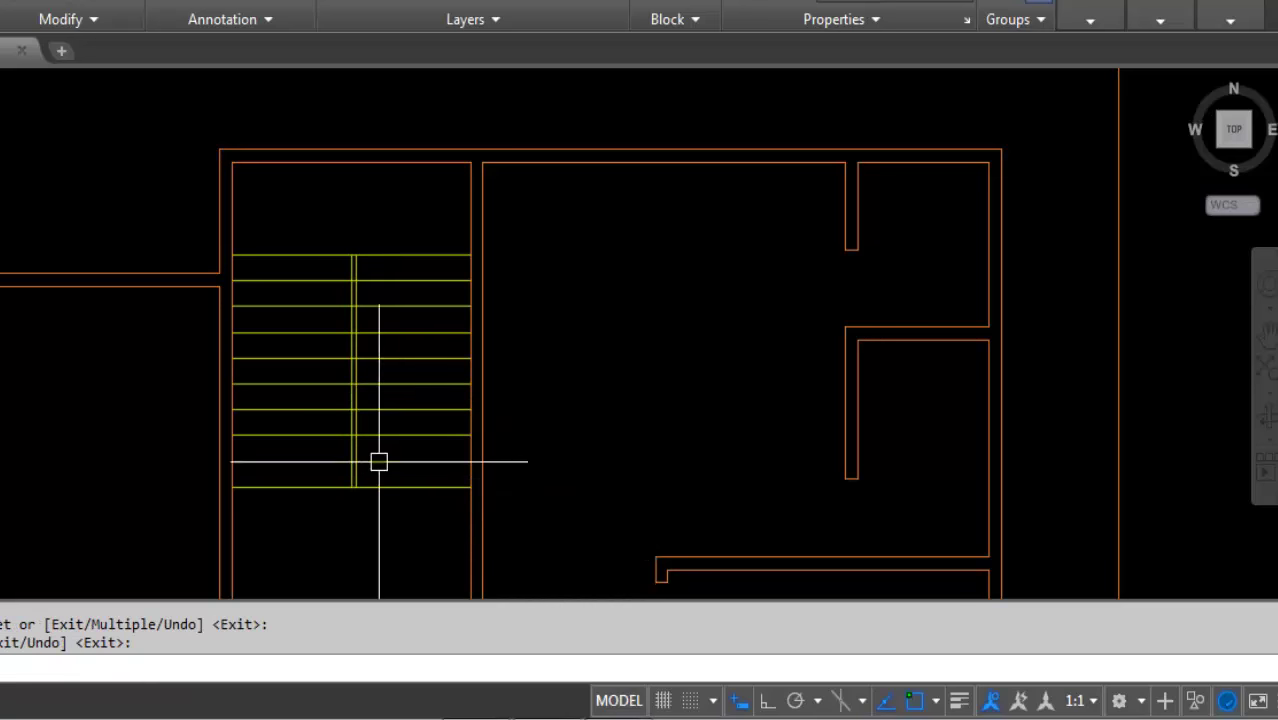
pyautogui.scroll(2, 352, 445)
pyautogui.press('Return')
pyautogui.scroll(3, 352, 388)
pyautogui.press('Return')
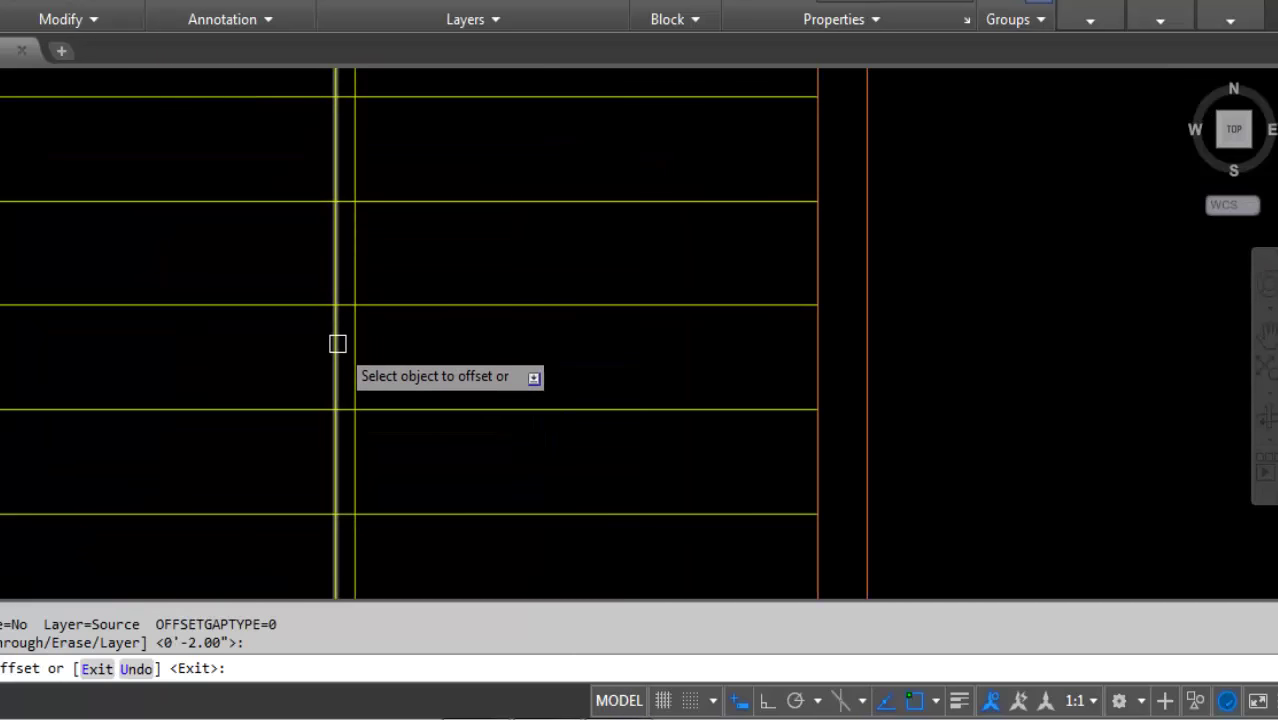
pyautogui.click(318, 344)
pyautogui.click(336, 346)
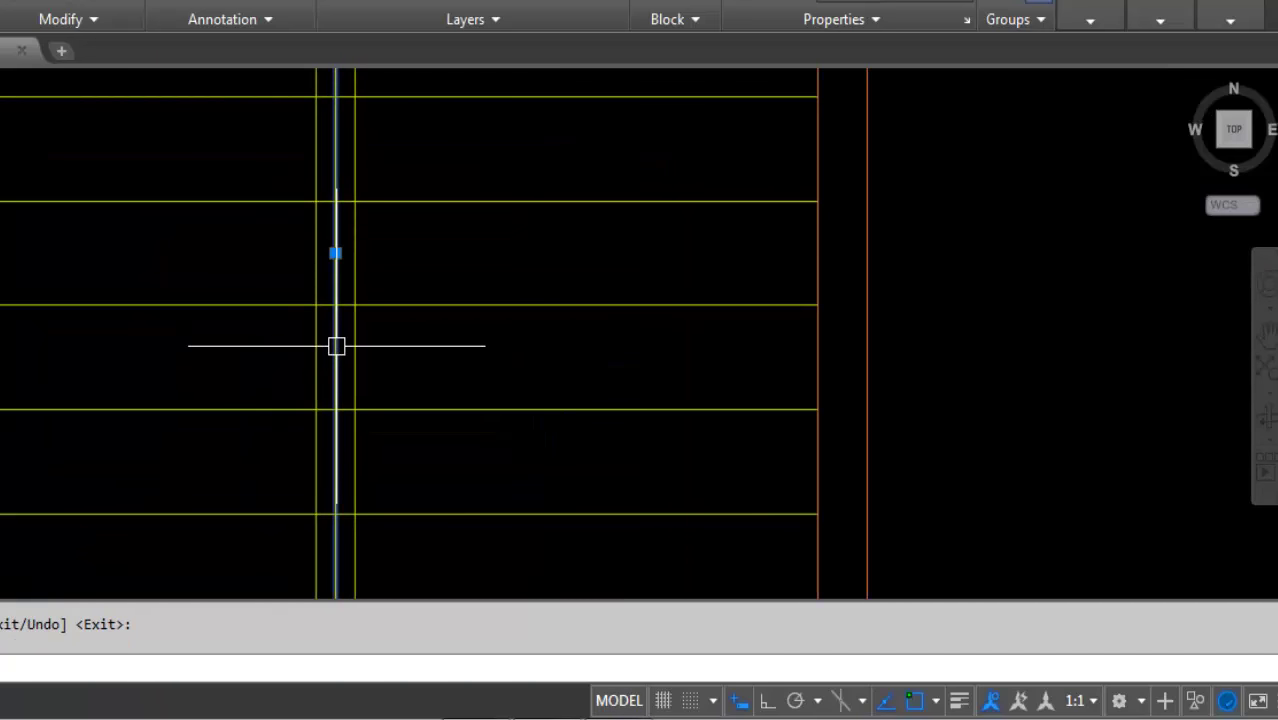
pyautogui.press('Return')
pyautogui.scroll(-2, 306, 451)
pyautogui.scroll(-4, 312, 451)
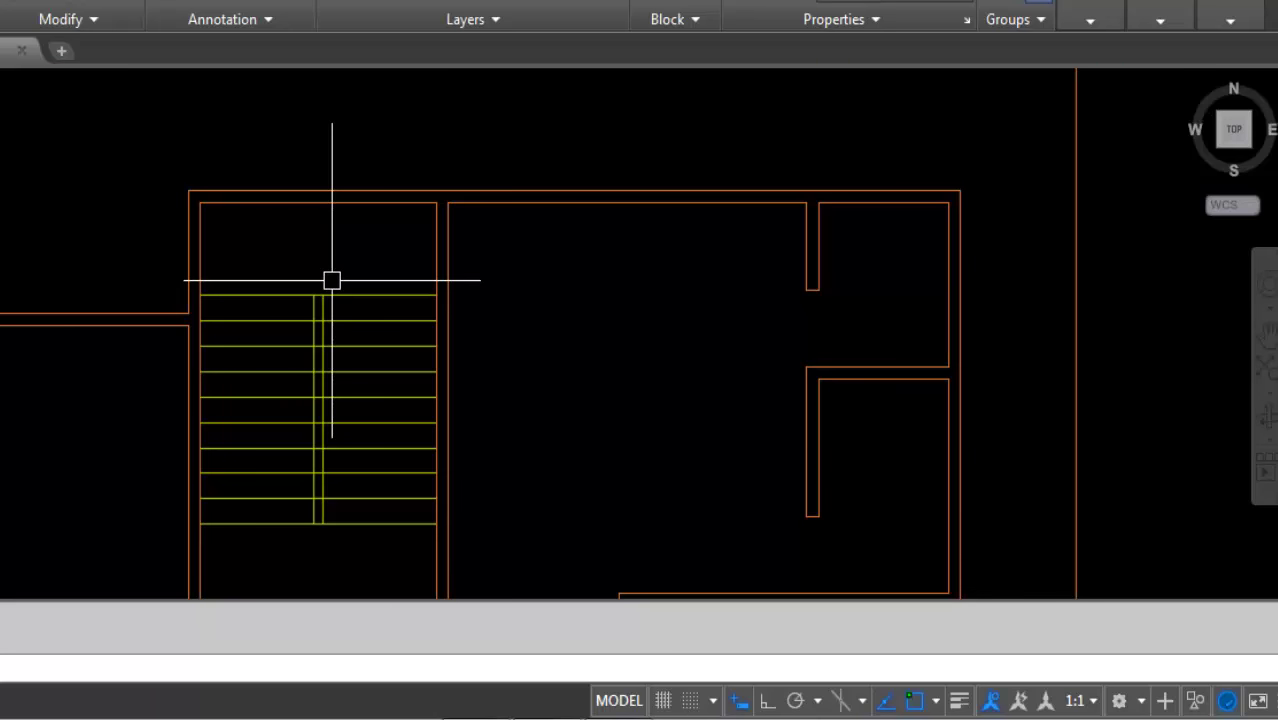
# Draw 2-inch-radius circles at the top and bottom ends of the handrail lines
pyautogui.write('c')
pyautogui.press('Return')
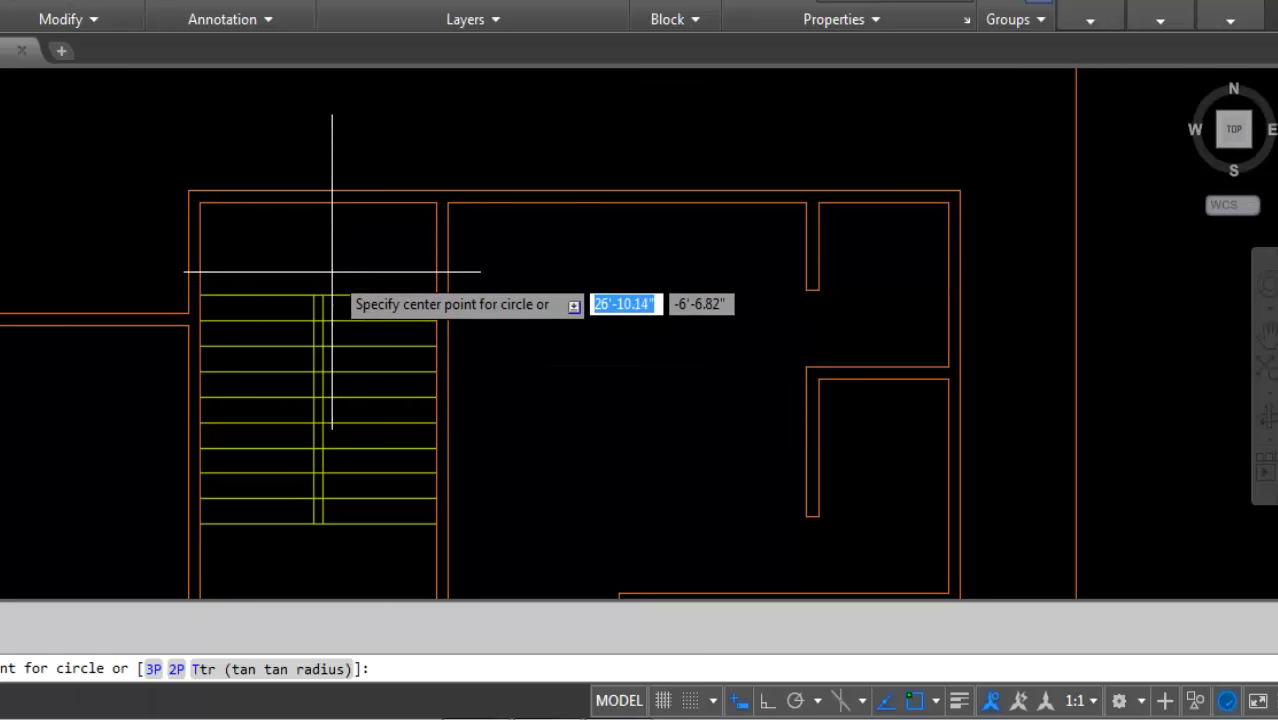
pyautogui.scroll(4, 333, 279)
pyautogui.click(293, 321)
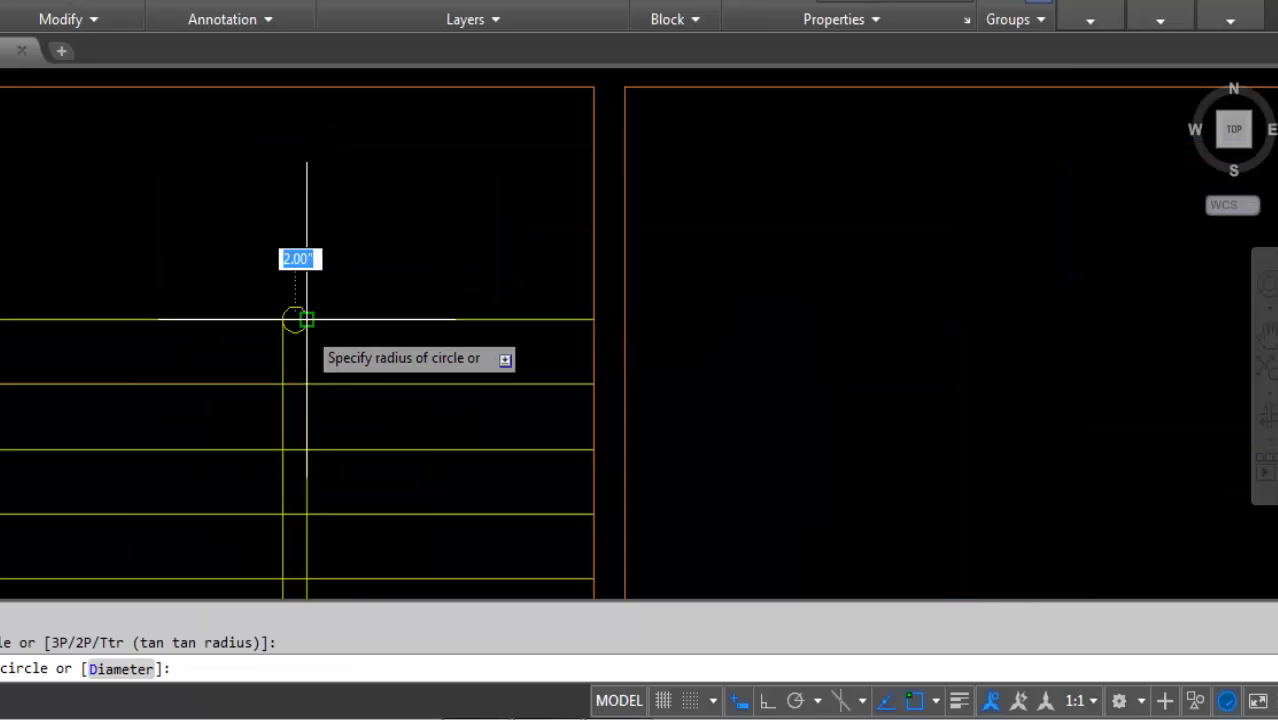
pyautogui.click(306, 320)
pyautogui.moveTo(325, 424); pyautogui.dragTo(328, 214, button='middle')
pyautogui.scroll(-4, 359, 406)
pyautogui.scroll(3, 322, 391)
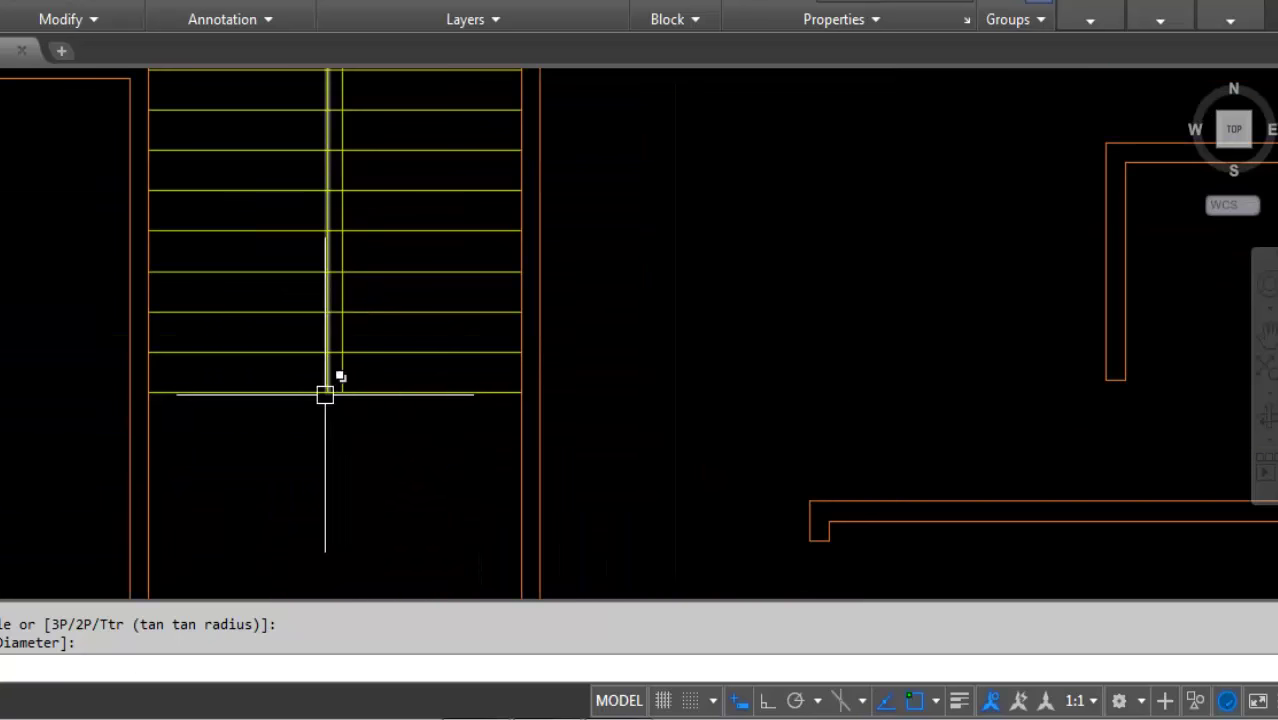
pyautogui.press('Return')
pyautogui.scroll(2, 327, 392)
pyautogui.click(331, 391)
pyautogui.press('Return')
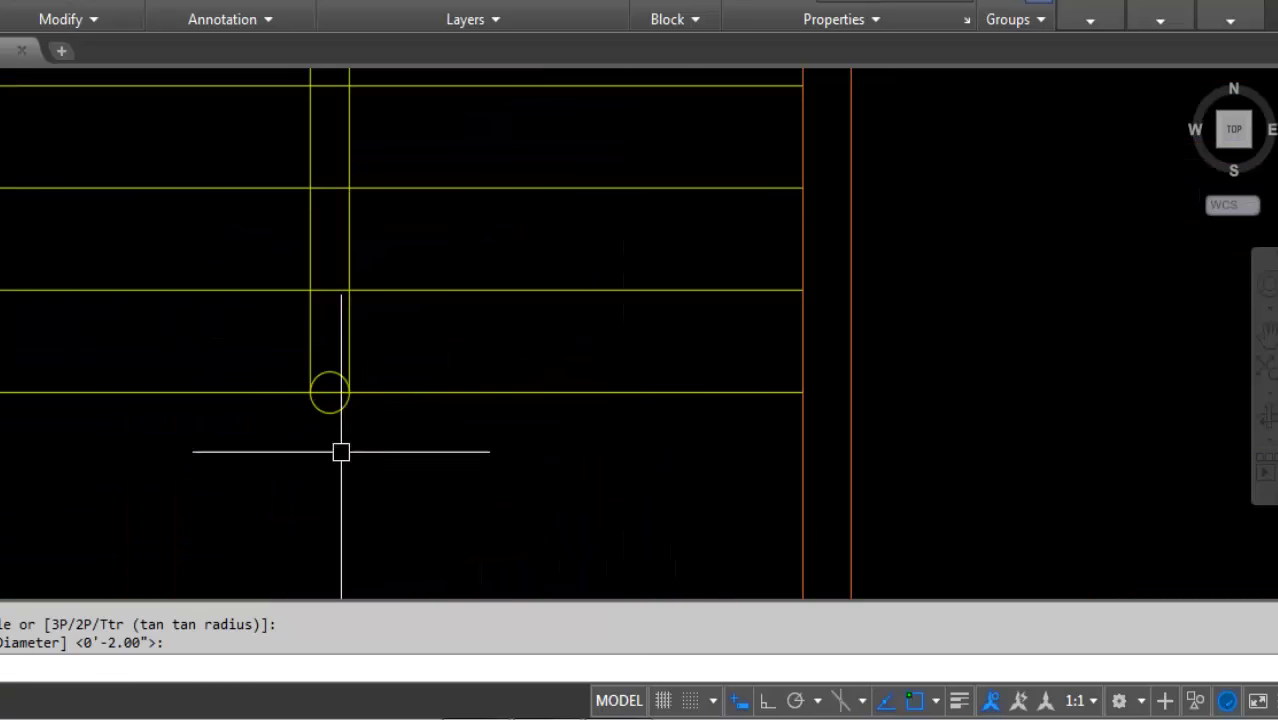
pyautogui.scroll(-2, 330, 460)
pyautogui.press('Return')
pyautogui.write('tr')
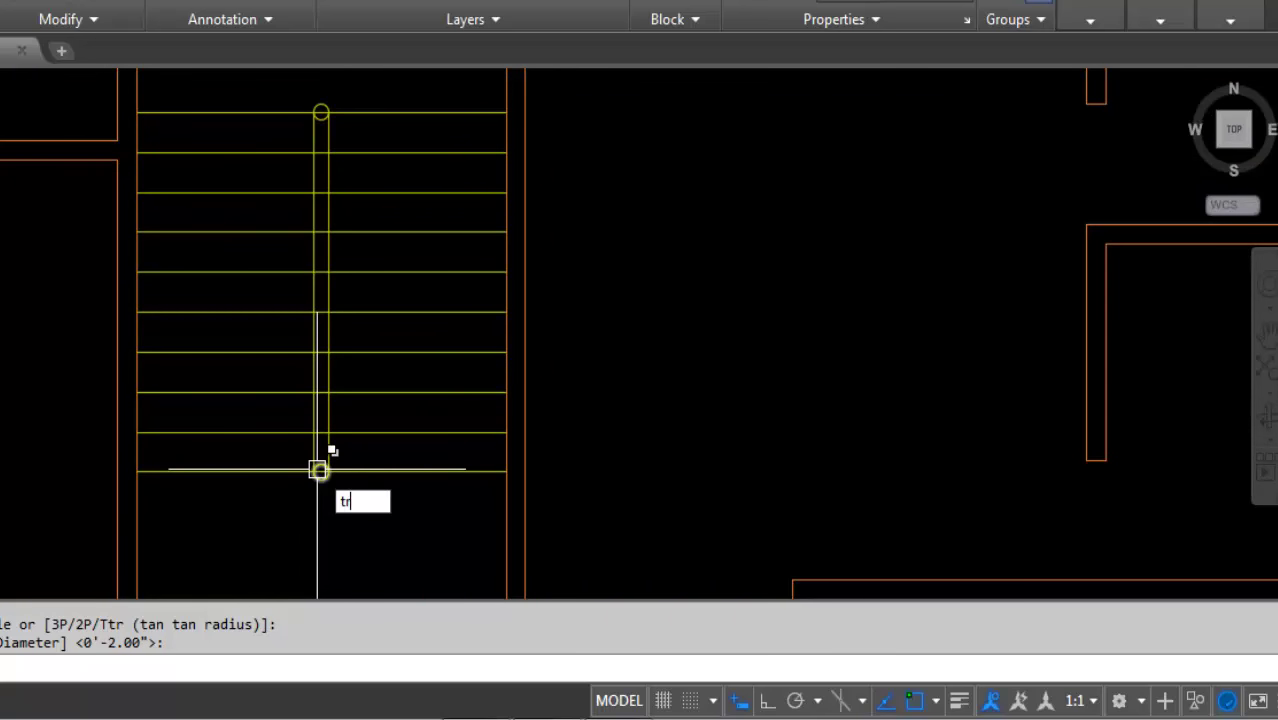
pyautogui.press('Return')
pyautogui.press('Return')
pyautogui.scroll(3, 322, 451)
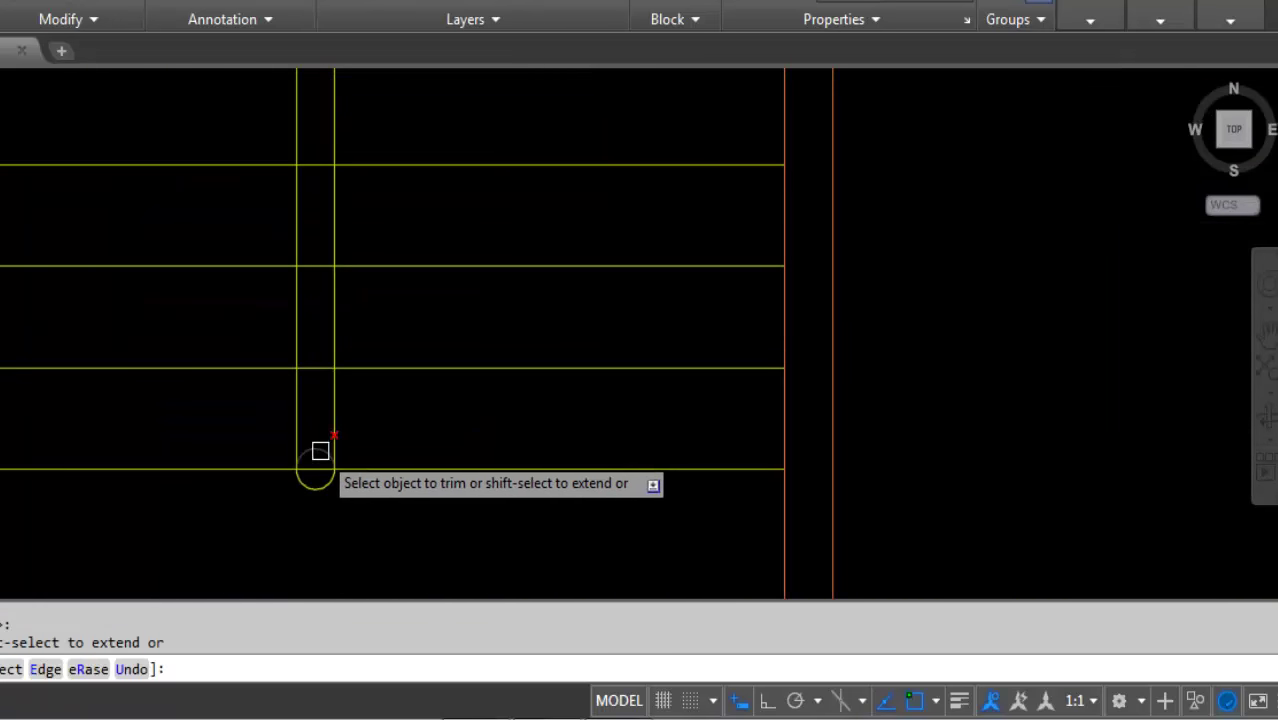
# Trim the inner half of the bottom circle and the stair line inside it
pyautogui.click(320, 451)
pyautogui.click(328, 412)
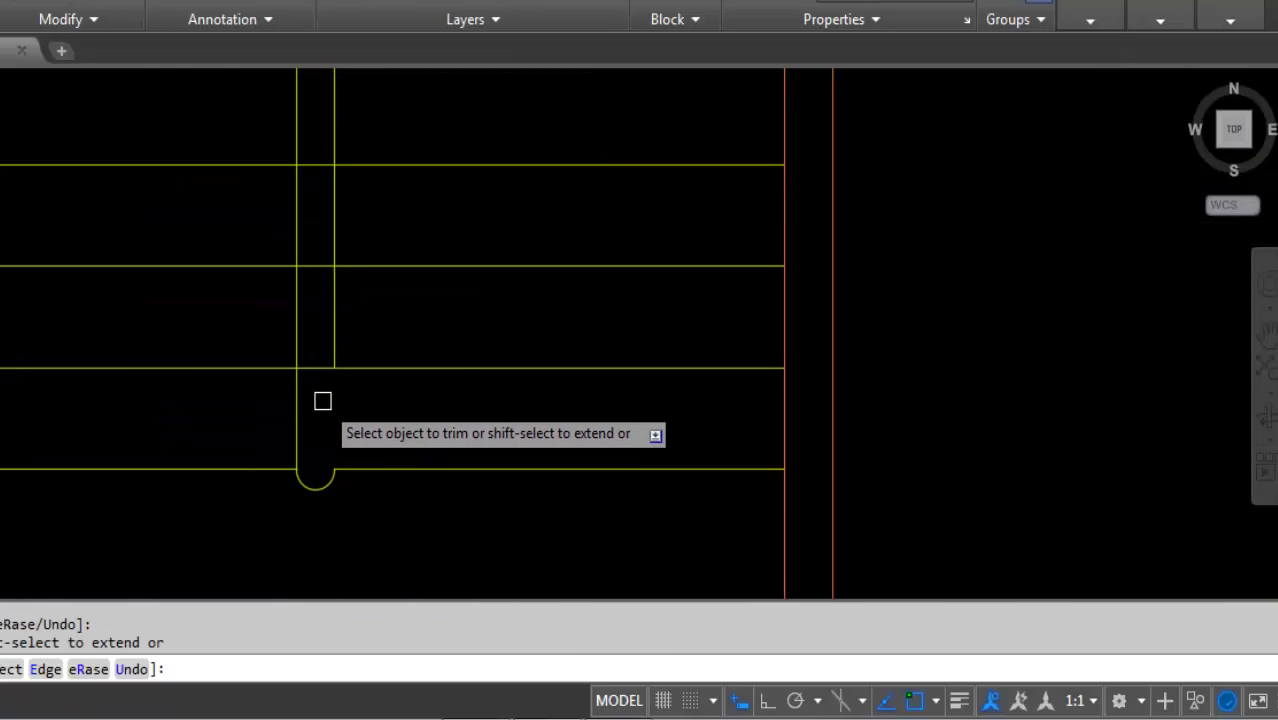
pyautogui.hotkey('ctrl', 'z')
pyautogui.click(320, 412)
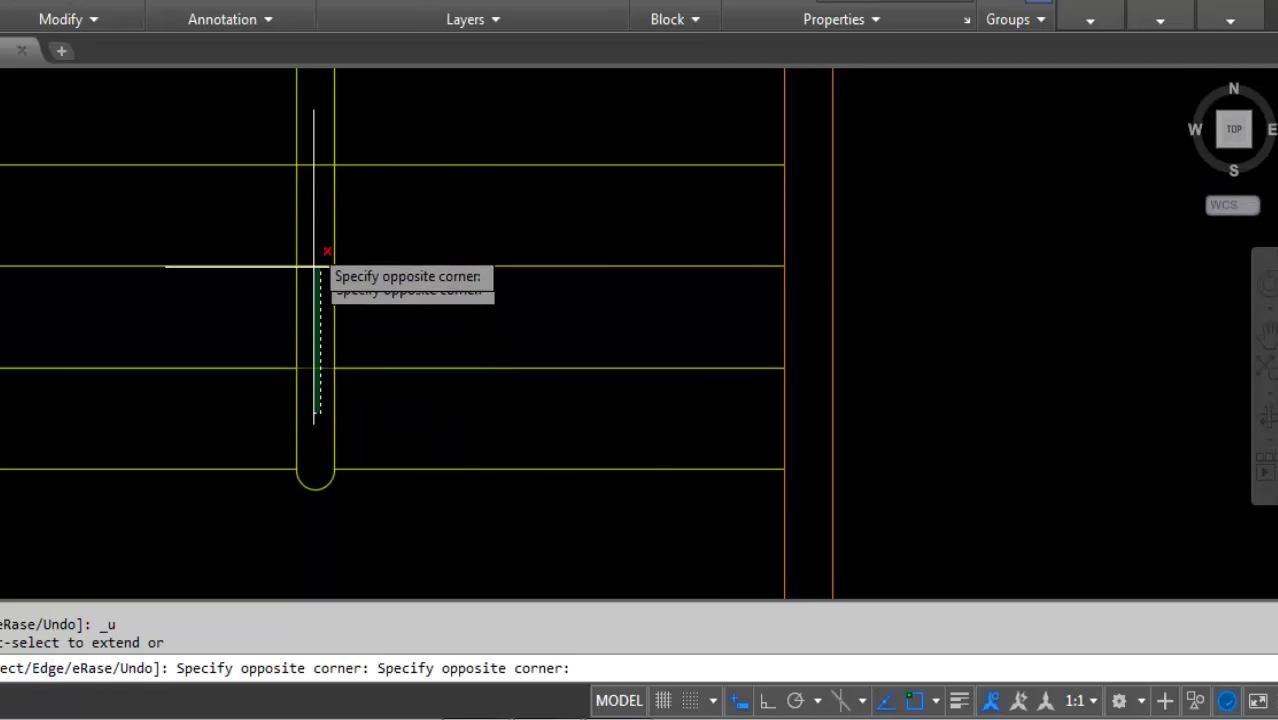
pyautogui.click(312, 140)
pyautogui.moveTo(318, 428); pyautogui.dragTo(338, 460, button='middle')
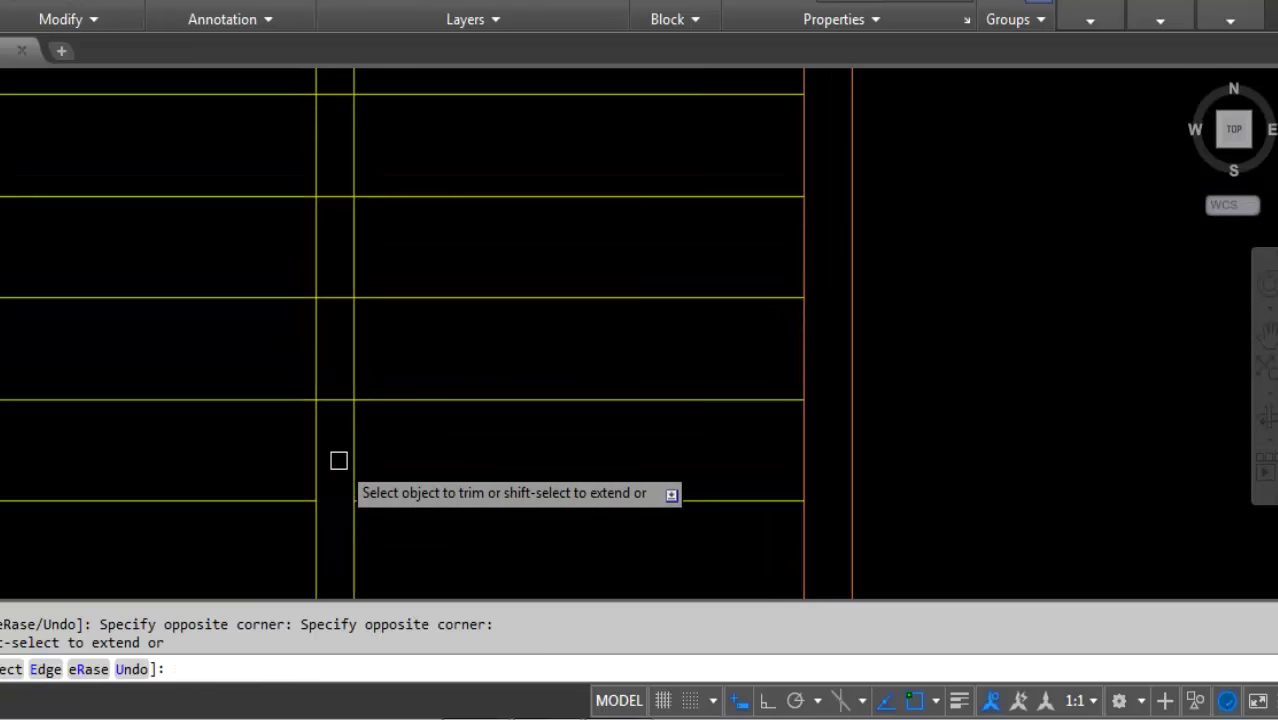
# Trim the tread lines between the handrail lines and the line inside the top circle
pyautogui.click(338, 443)
pyautogui.click(340, 220)
pyautogui.moveTo(335, 274); pyautogui.dragTo(335, 278, button='middle')
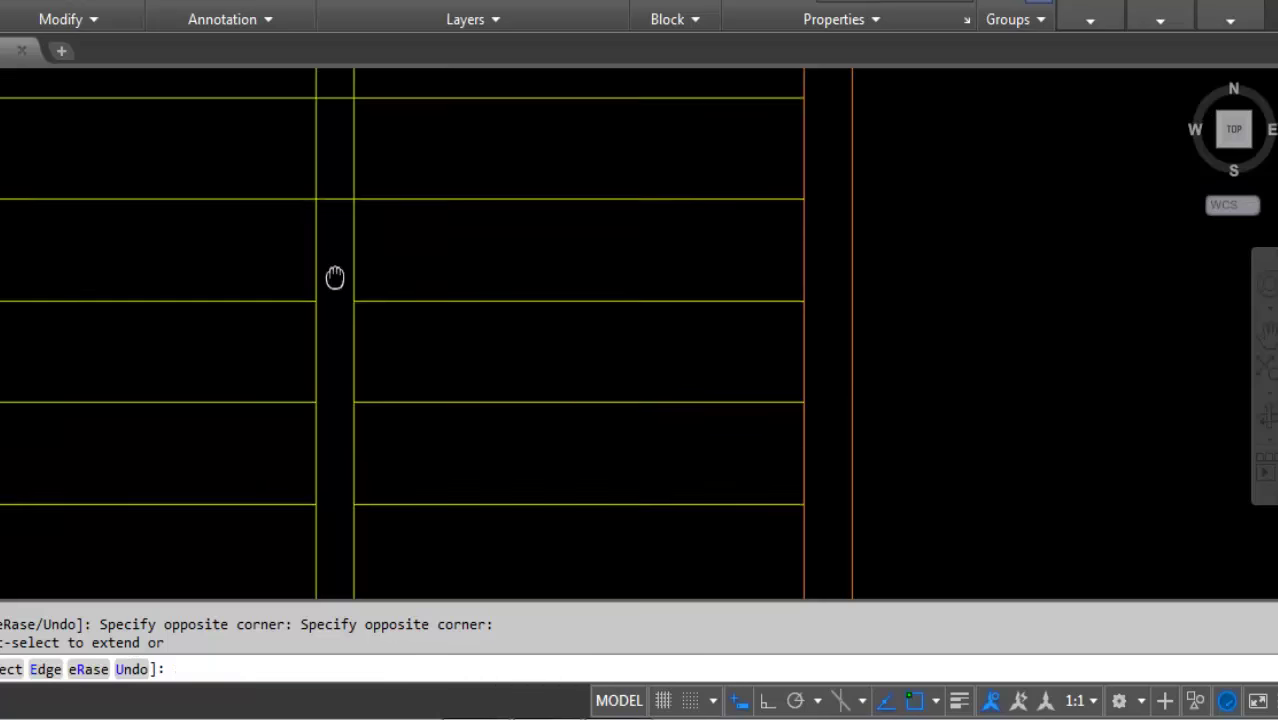
pyautogui.click(339, 430)
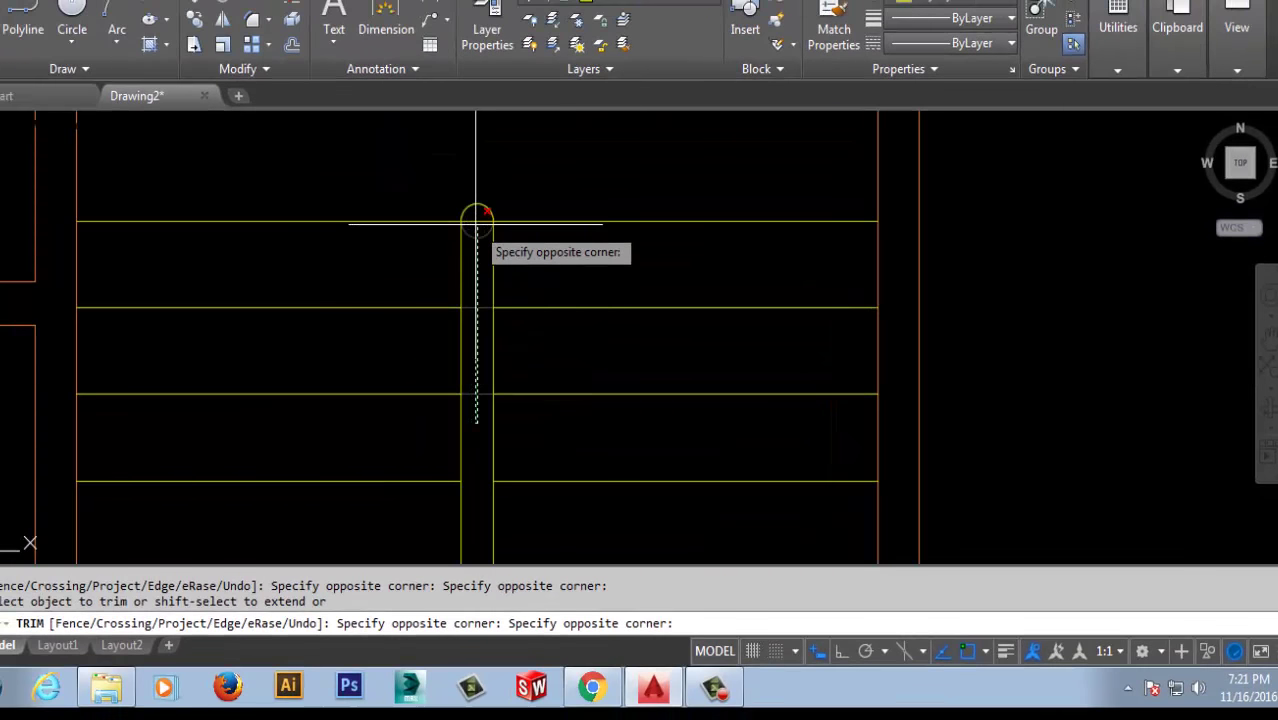
pyautogui.click(477, 213)
pyautogui.scroll(-5, 479, 214)
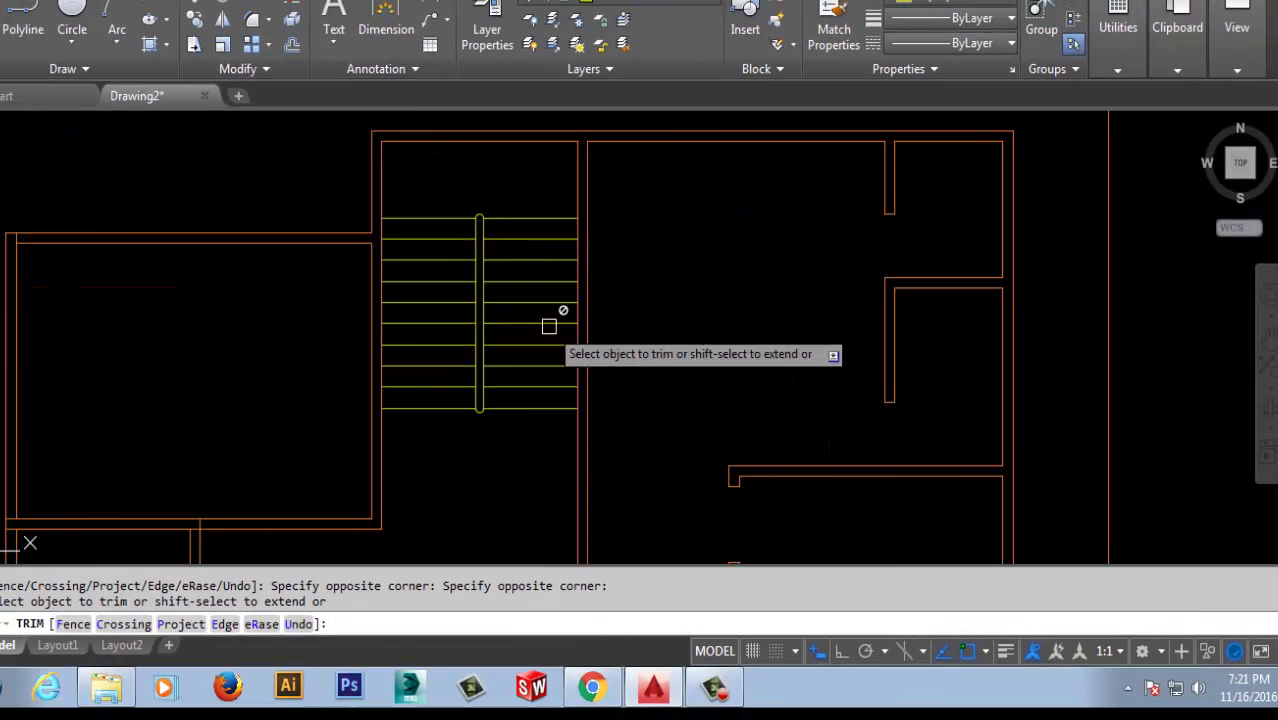
# With Ortho on, draw the walking path up, across and down around the handrail
pyautogui.press('Escape')
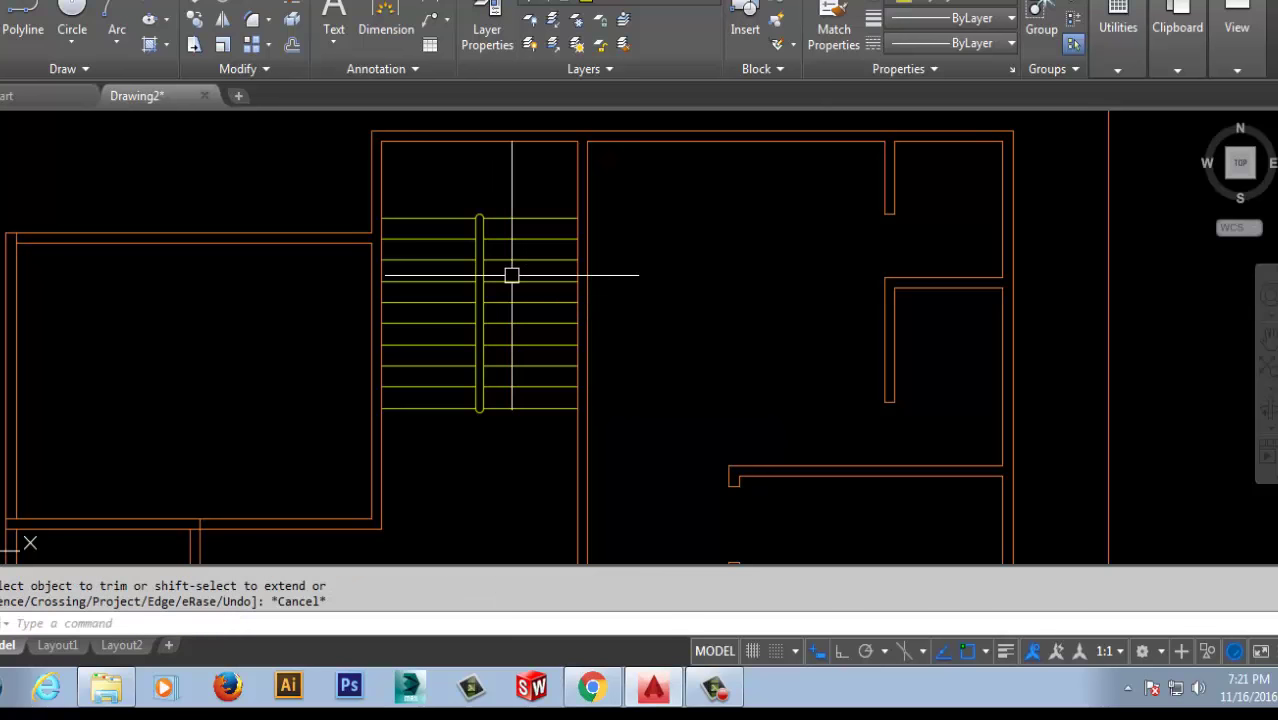
pyautogui.write('l')
pyautogui.press('Return')
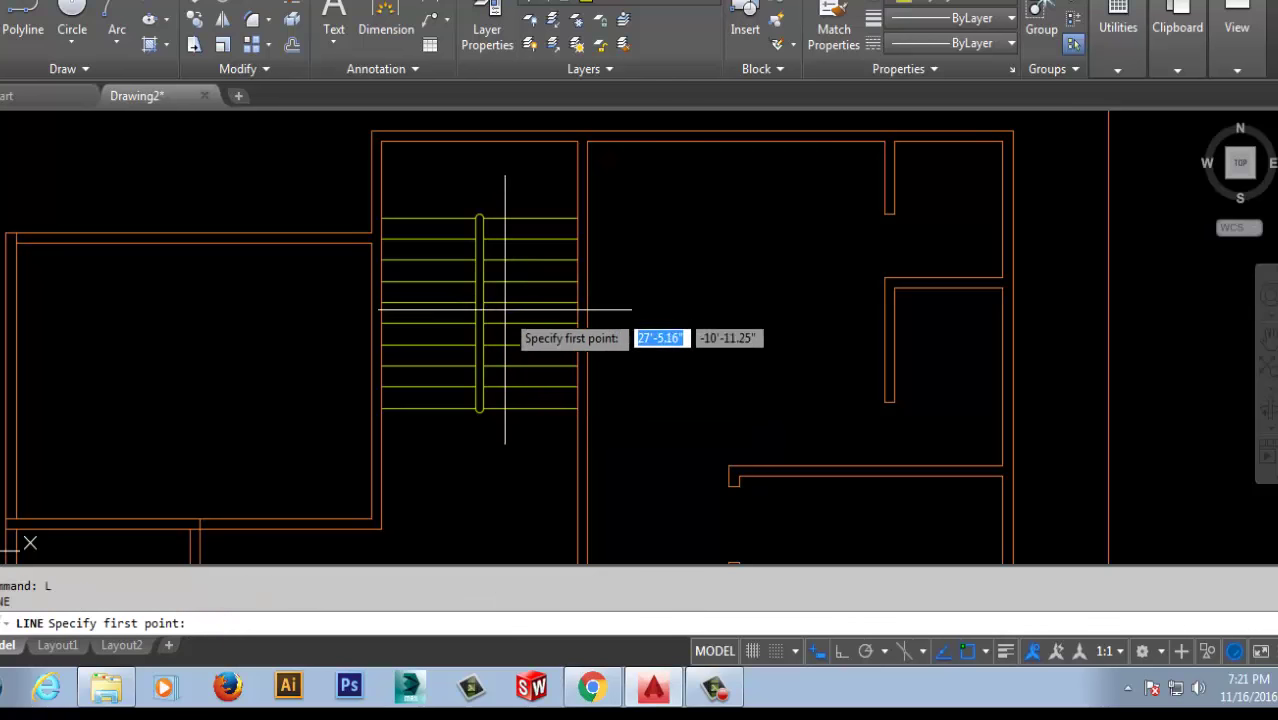
pyautogui.click(540, 450)
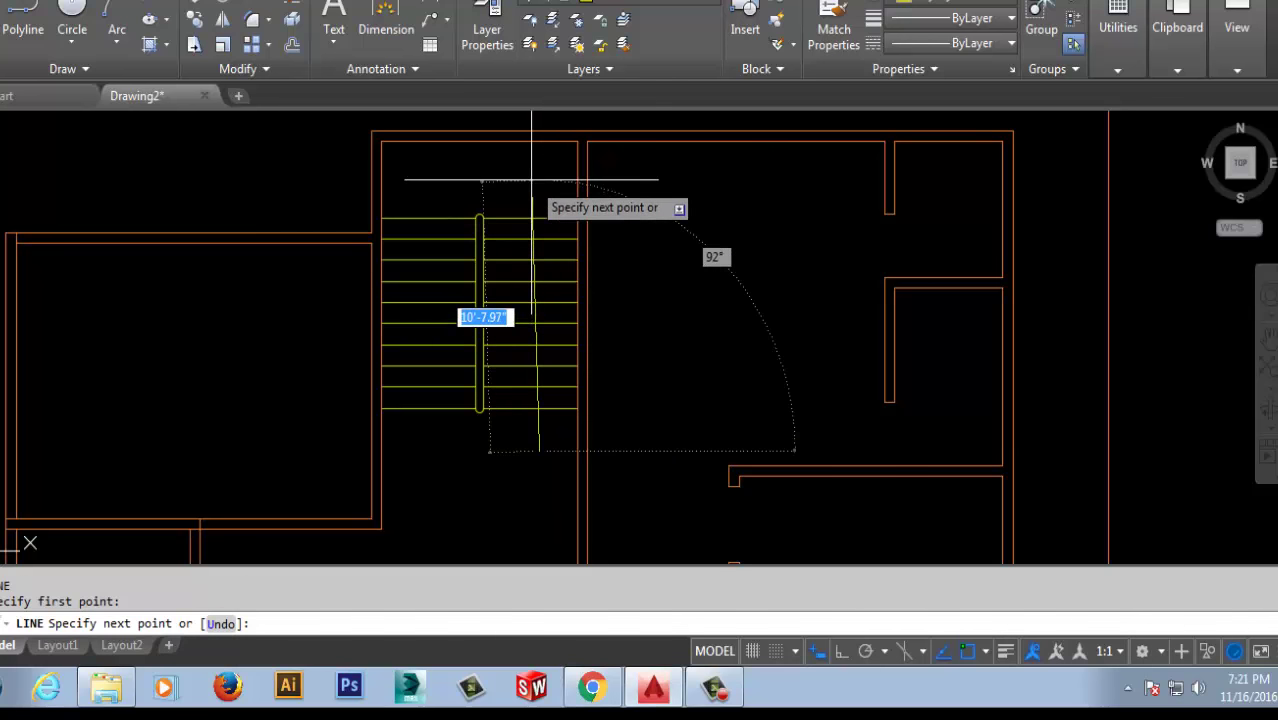
pyautogui.press('F8')
pyautogui.click(540, 183)
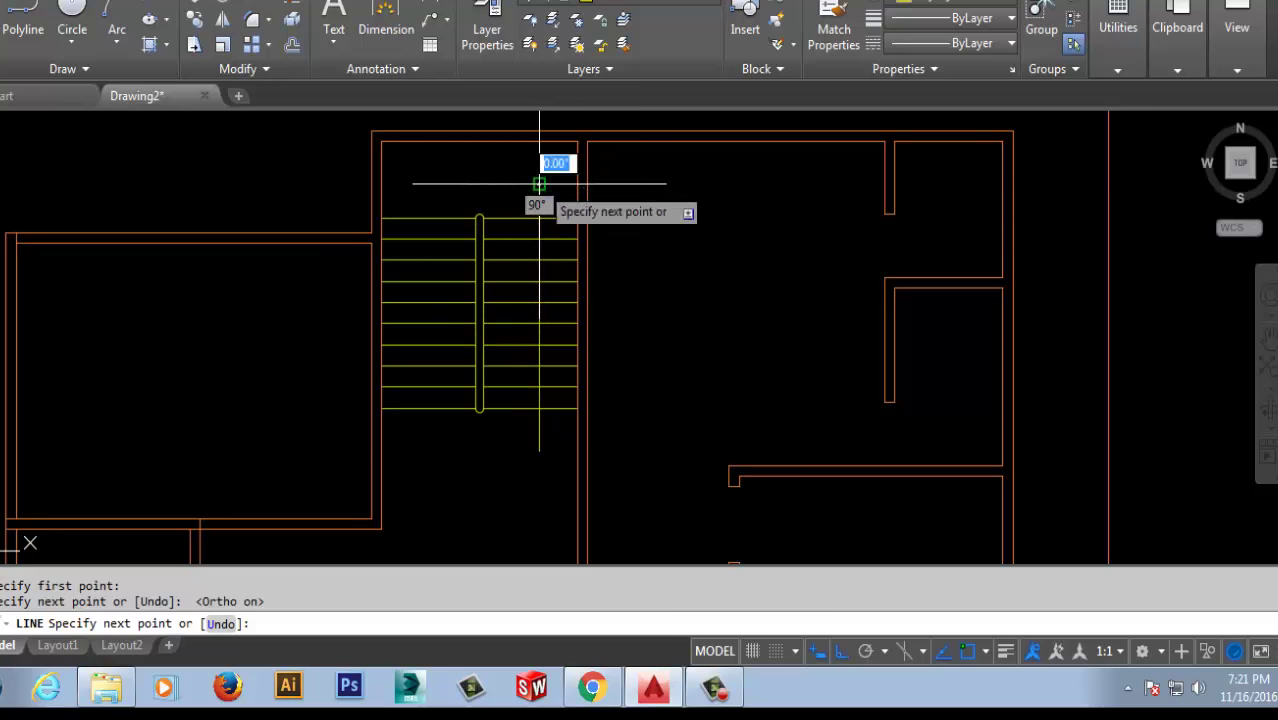
pyautogui.click(430, 183)
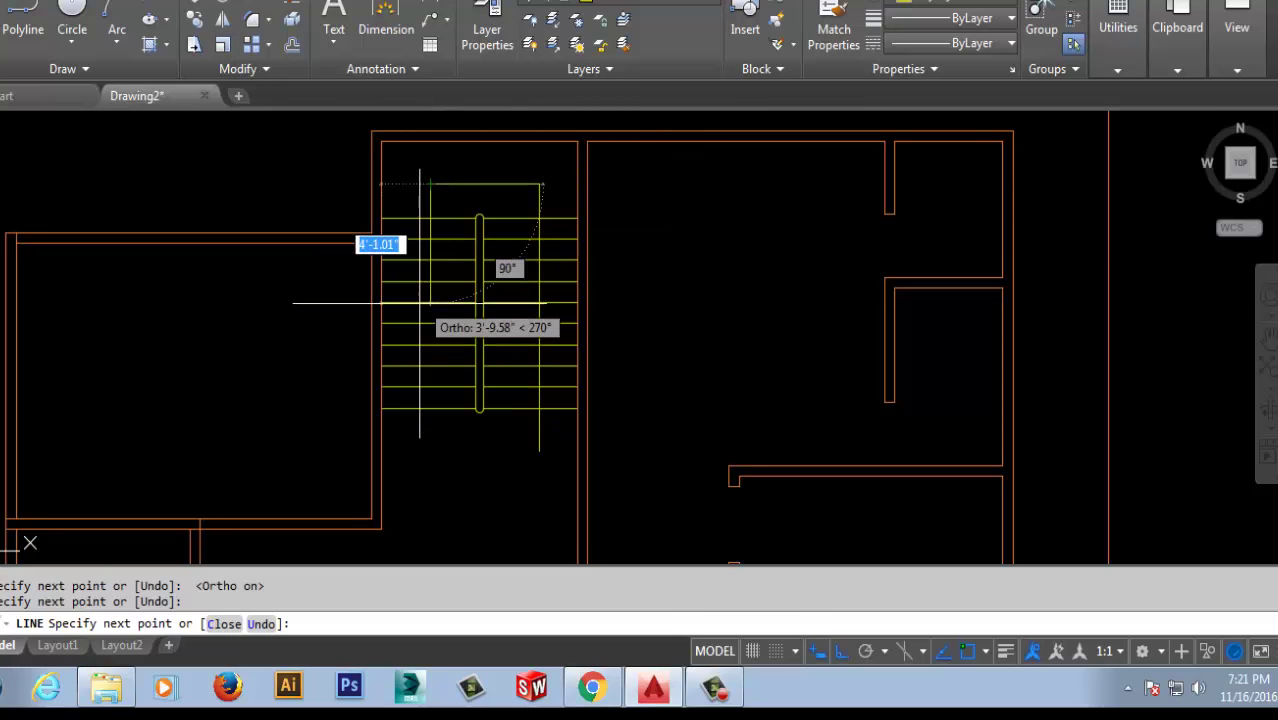
pyautogui.click(430, 385)
pyautogui.press('Return')
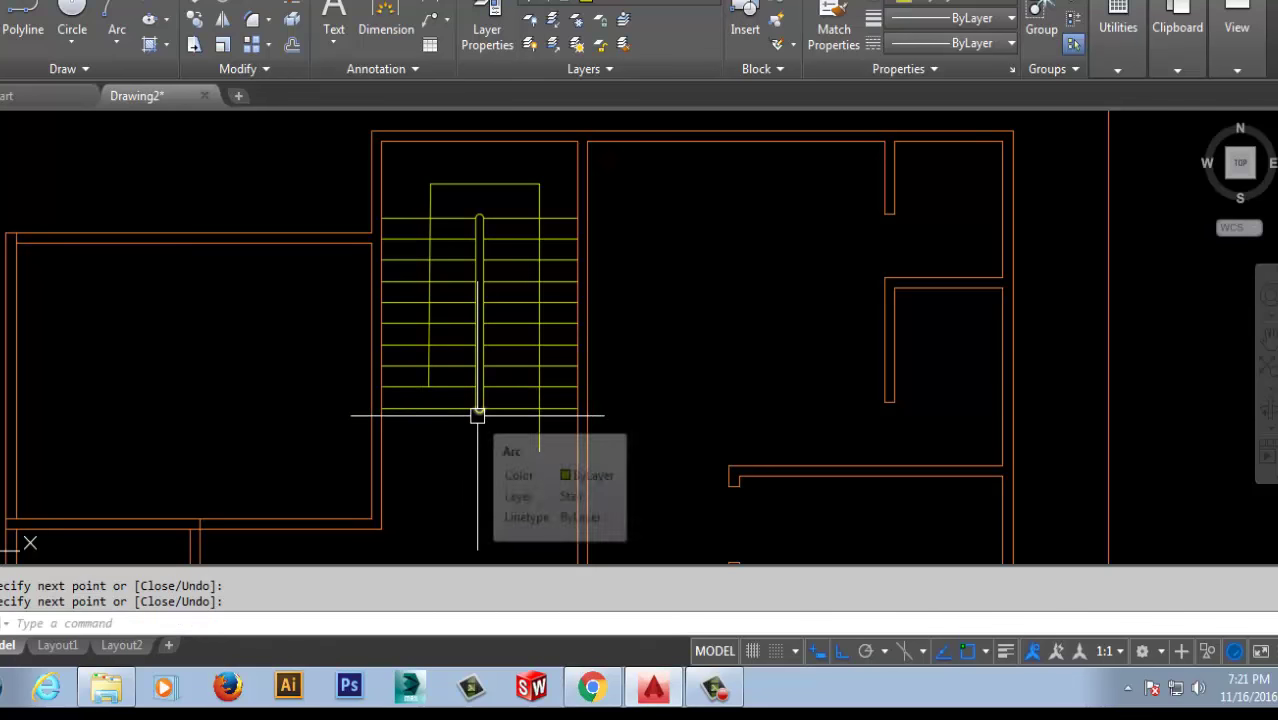
# Add two short lines forming an arrowhead at the lower end of the path
pyautogui.write('L')
pyautogui.press('Return')
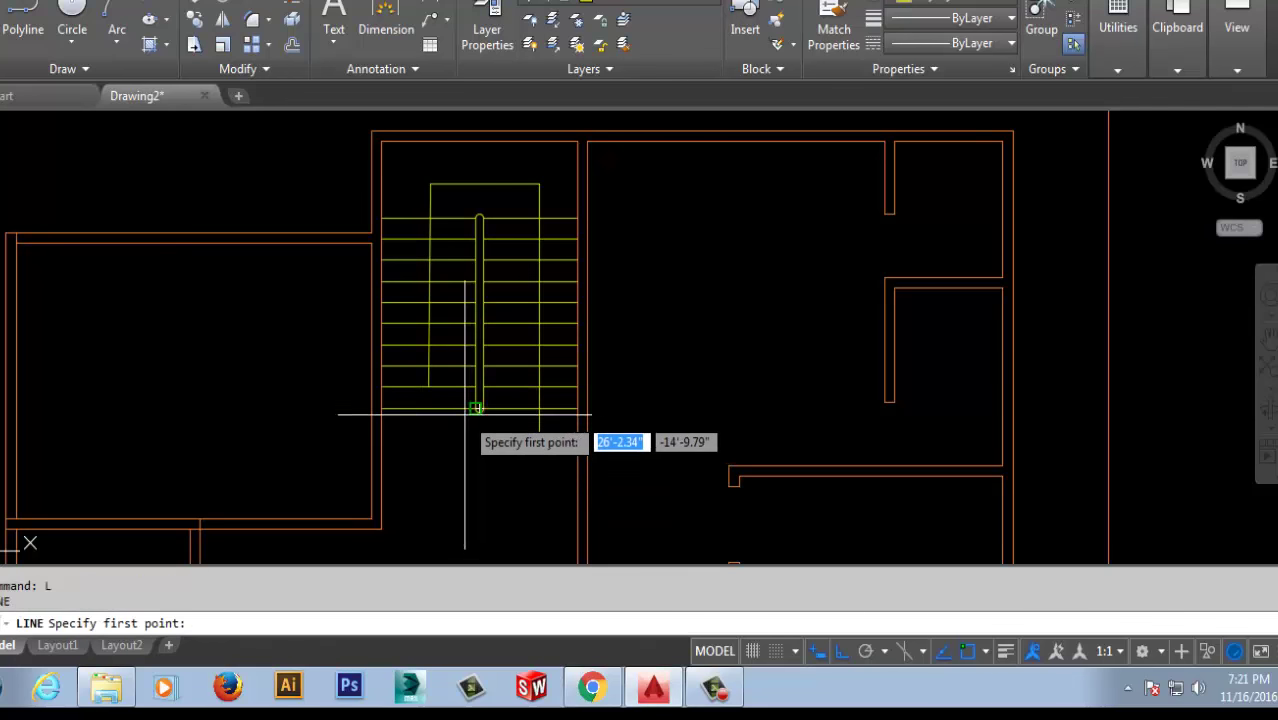
pyautogui.scroll(2, 428, 373)
pyautogui.click(440, 385)
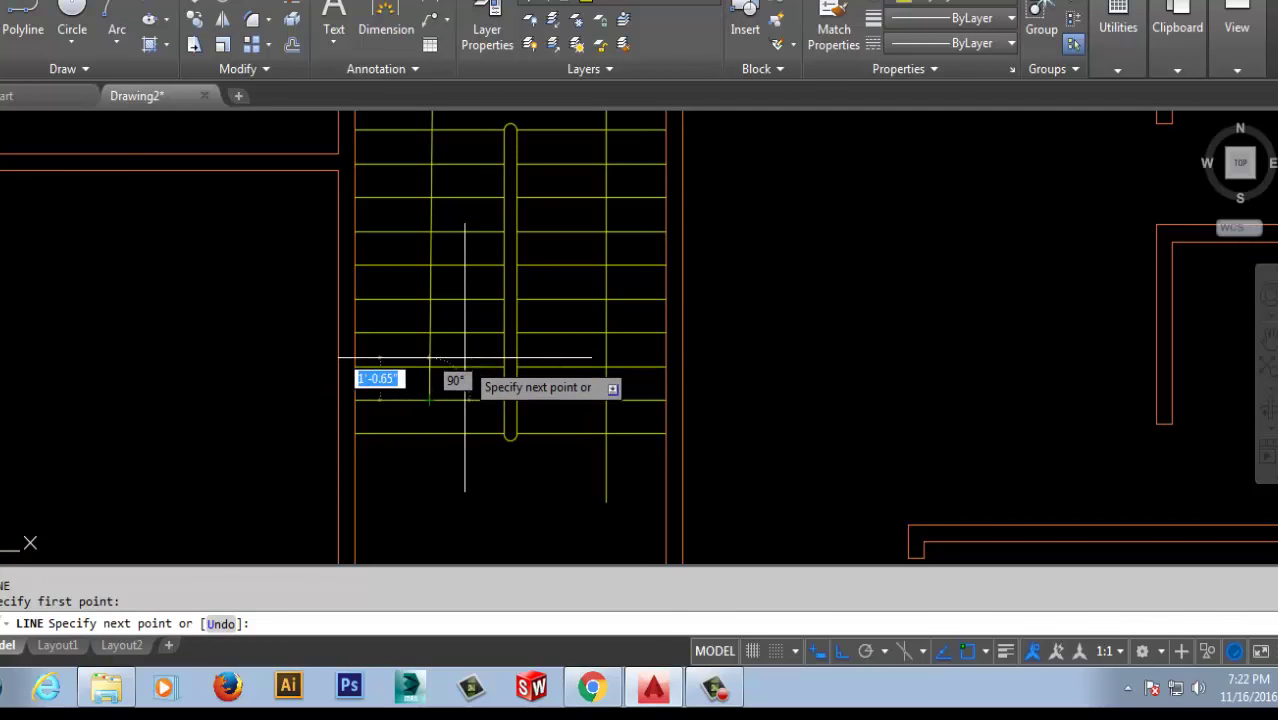
pyautogui.click(463, 368)
pyautogui.press('Return')
pyautogui.press('Return')
pyautogui.click(429, 400)
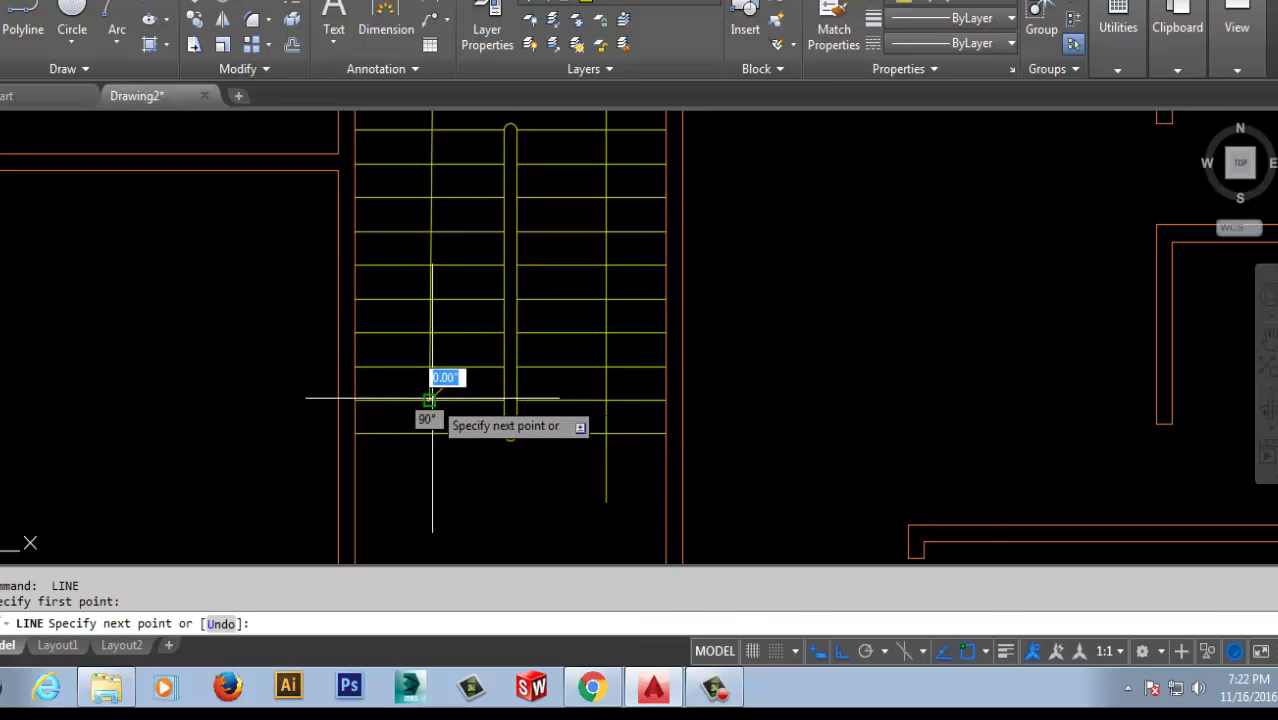
pyautogui.click(403, 365)
pyautogui.press('Return')
pyautogui.scroll(-3, 420, 375)
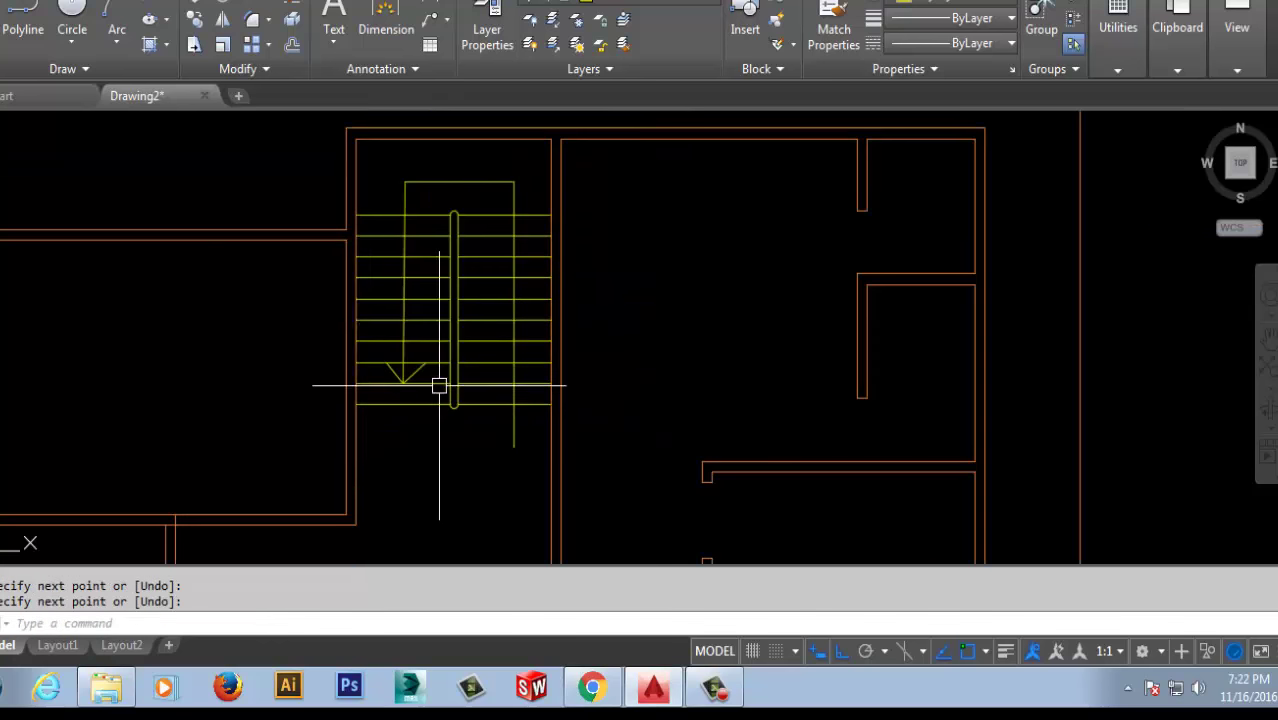
pyautogui.scroll(-1, 500, 410)
pyautogui.scroll(-2, 540, 400)
pyautogui.moveTo(540, 484); pyautogui.dragTo(521, 425, button='middle')
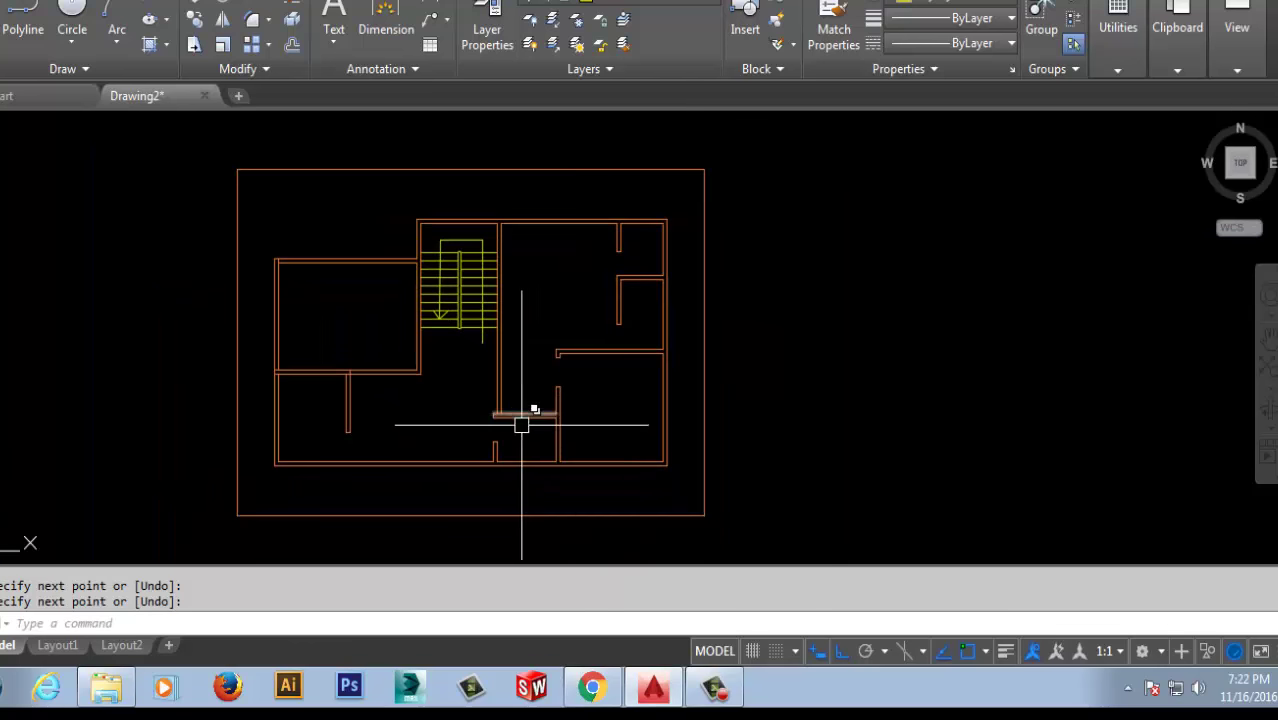
pyautogui.moveTo(556, 461)
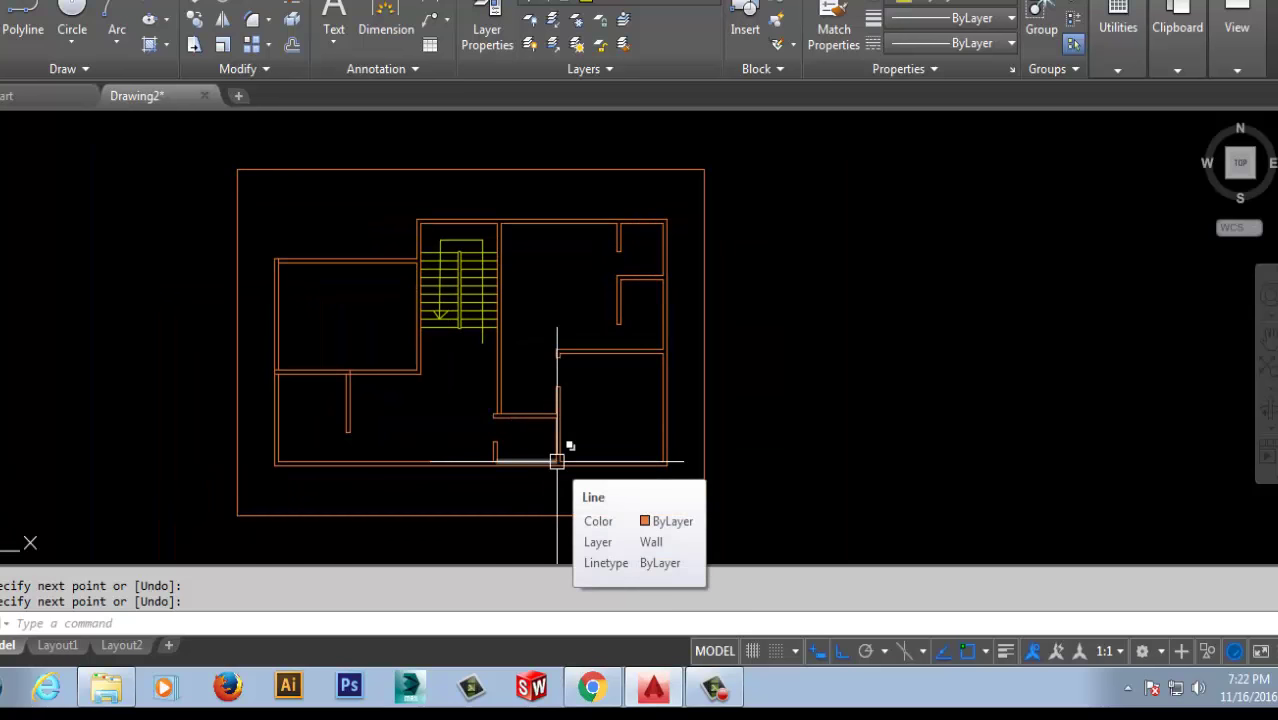
pyautogui.scroll(2, 462, 412)
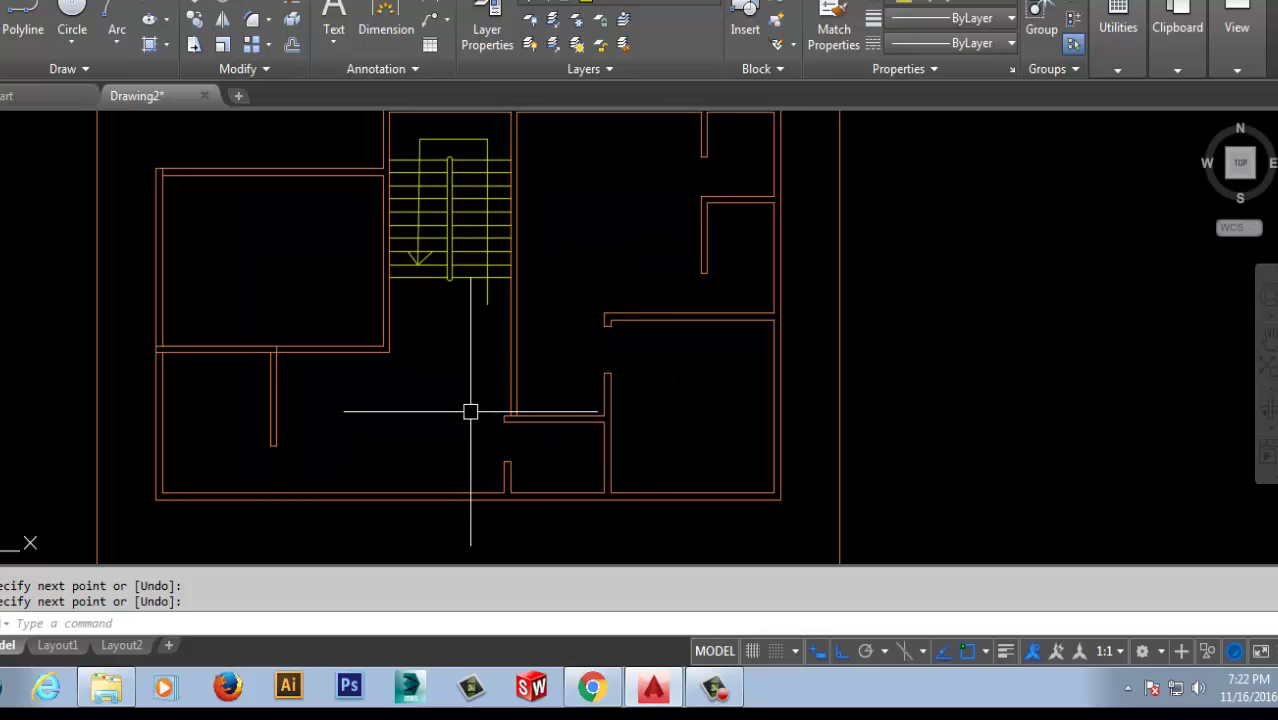
pyautogui.scroll(-2, 470, 411)
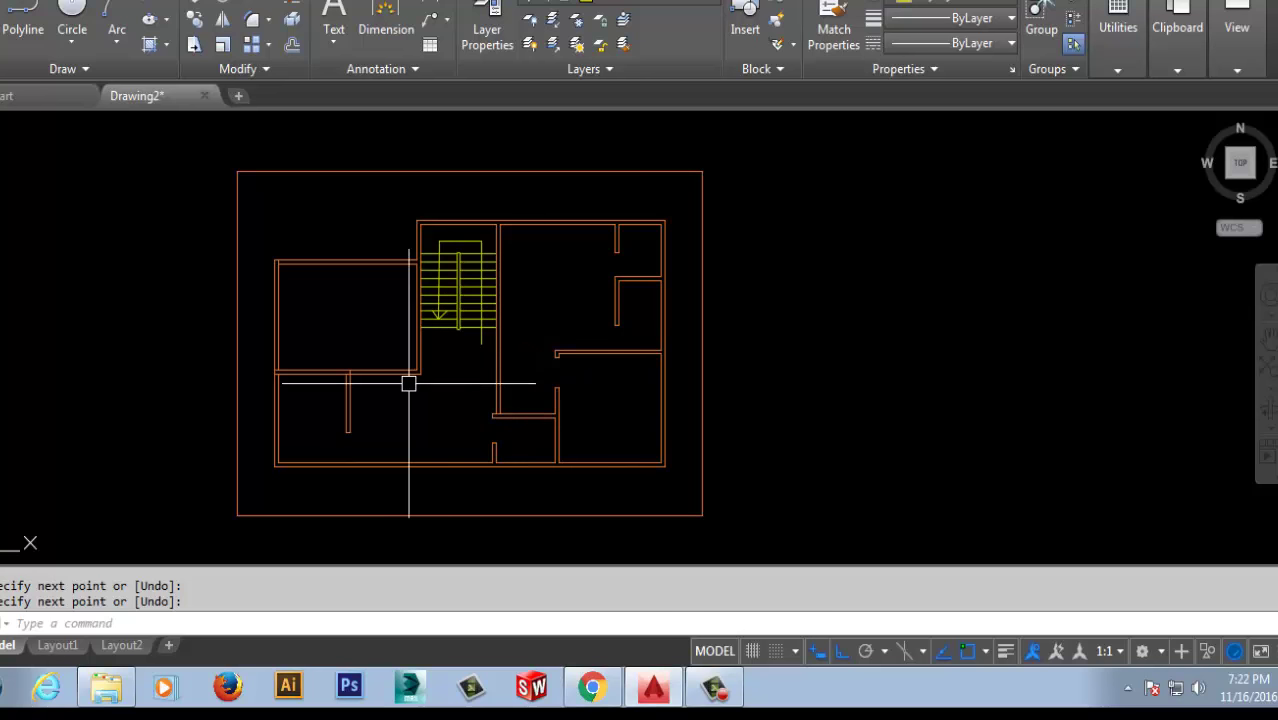
pyautogui.scroll(2, 409, 383)
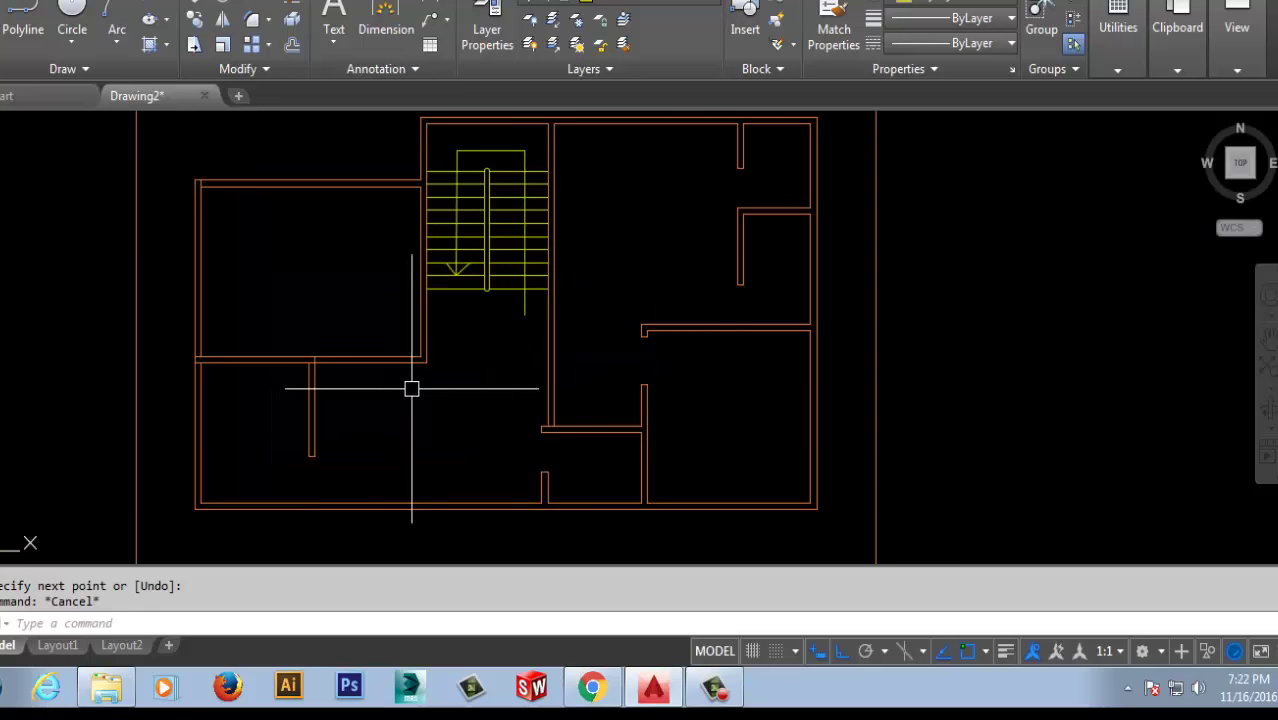
# Extend the lower wall line to the next wall
pyautogui.write('ex')
pyautogui.press('Return')
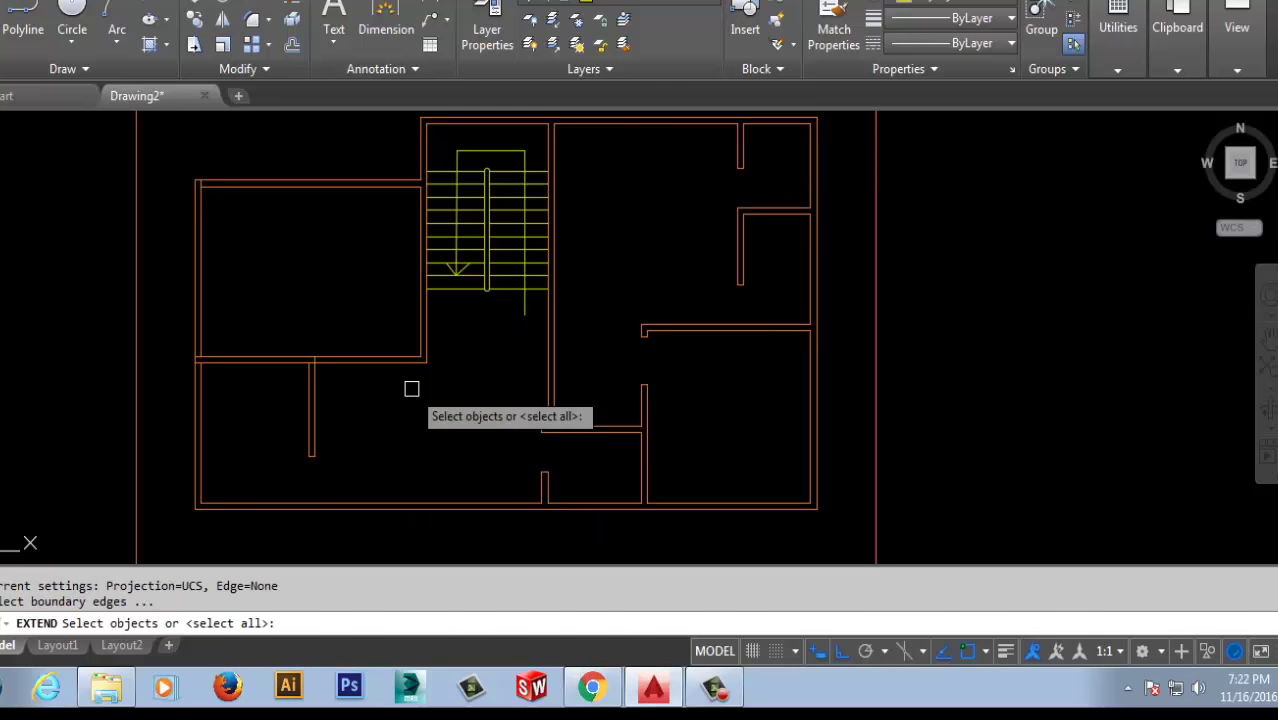
pyautogui.press('Return')
pyautogui.click(403, 367)
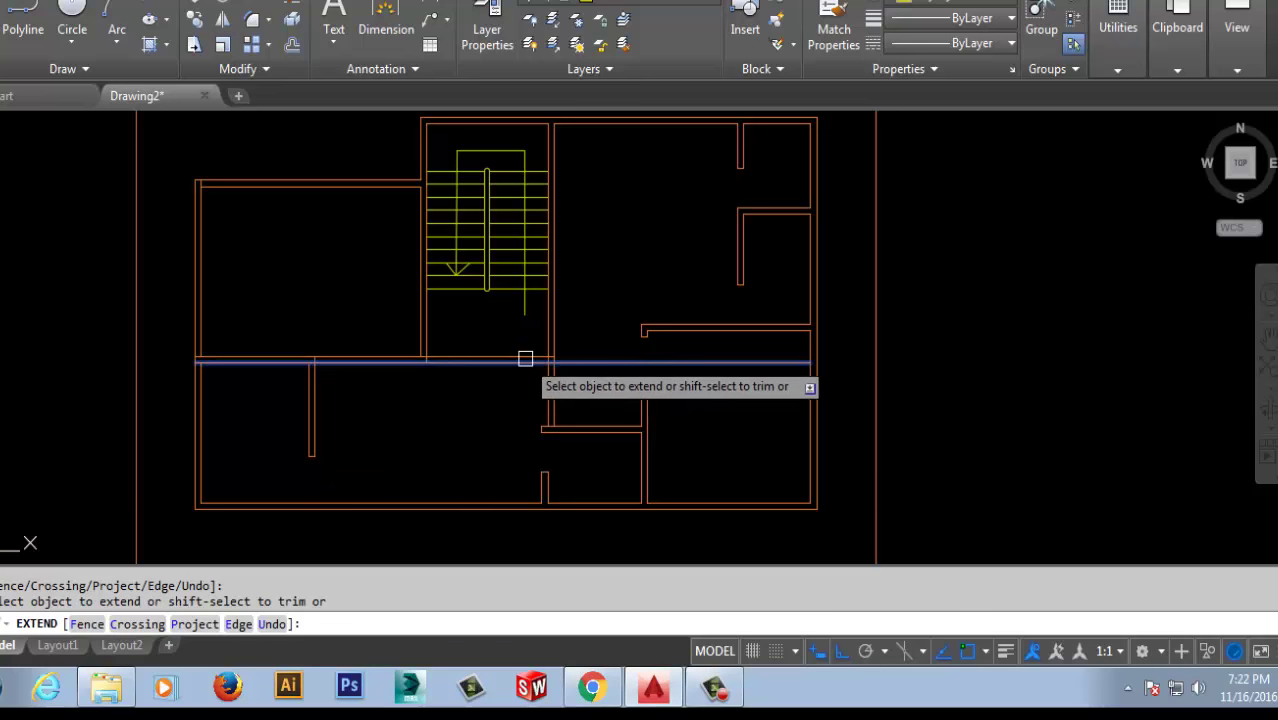
pyautogui.press('Escape')
pyautogui.write('O')
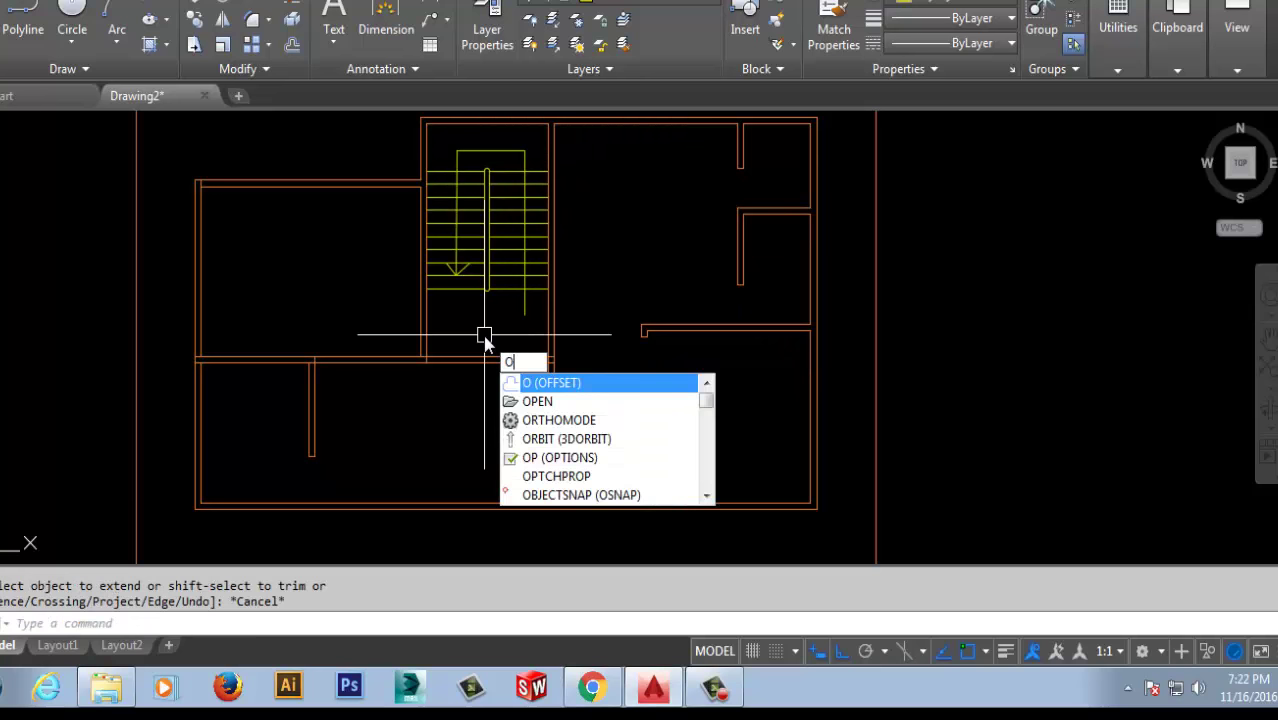
# Offset the wall line 3' upward
pyautogui.press('Return')
pyautogui.write("3'")
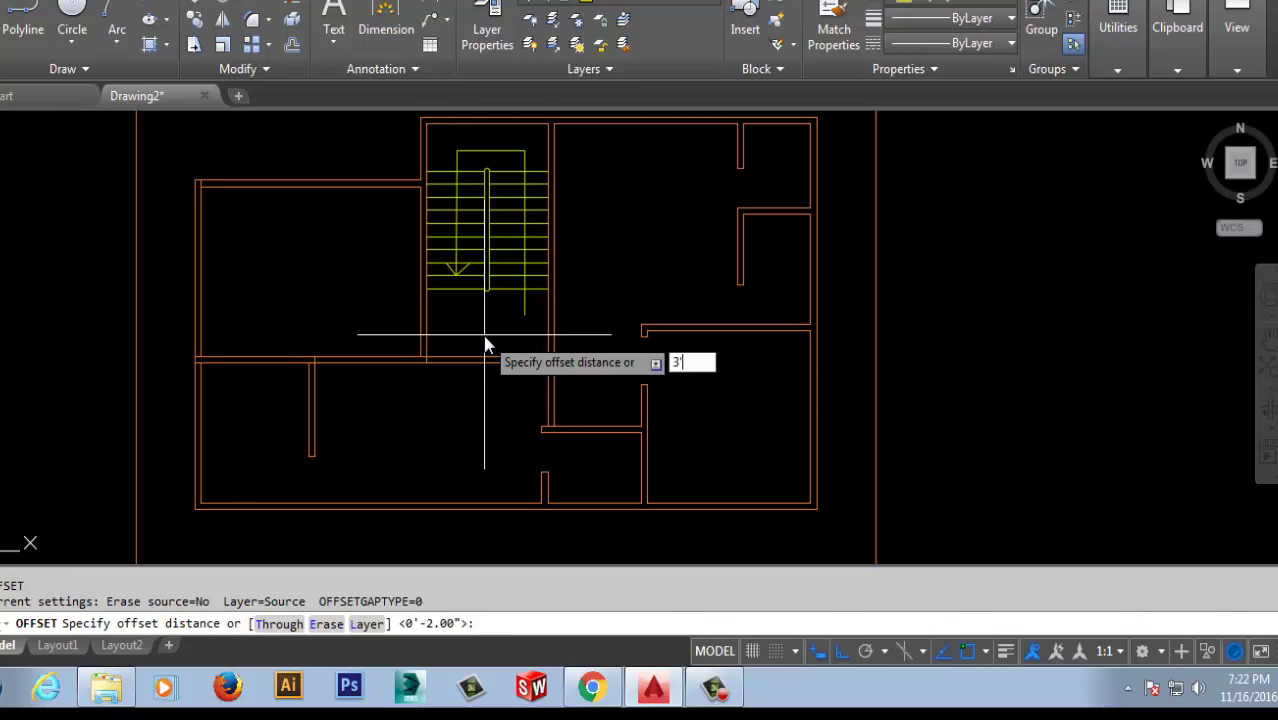
pyautogui.press('Return')
pyautogui.click(474, 352)
pyautogui.click(489, 318)
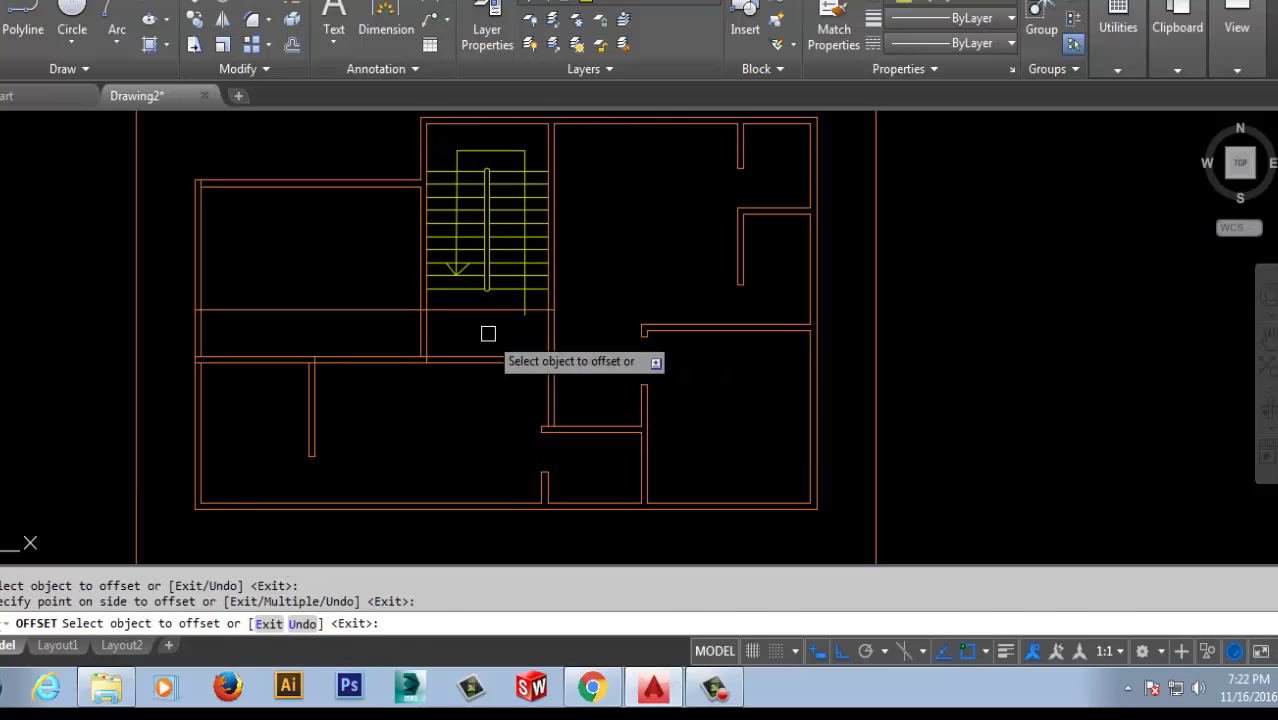
pyautogui.press('Escape')
# Trim the wall stub below the stair and both offset-line pieces
pyautogui.press('Return')
pyautogui.press('Return')
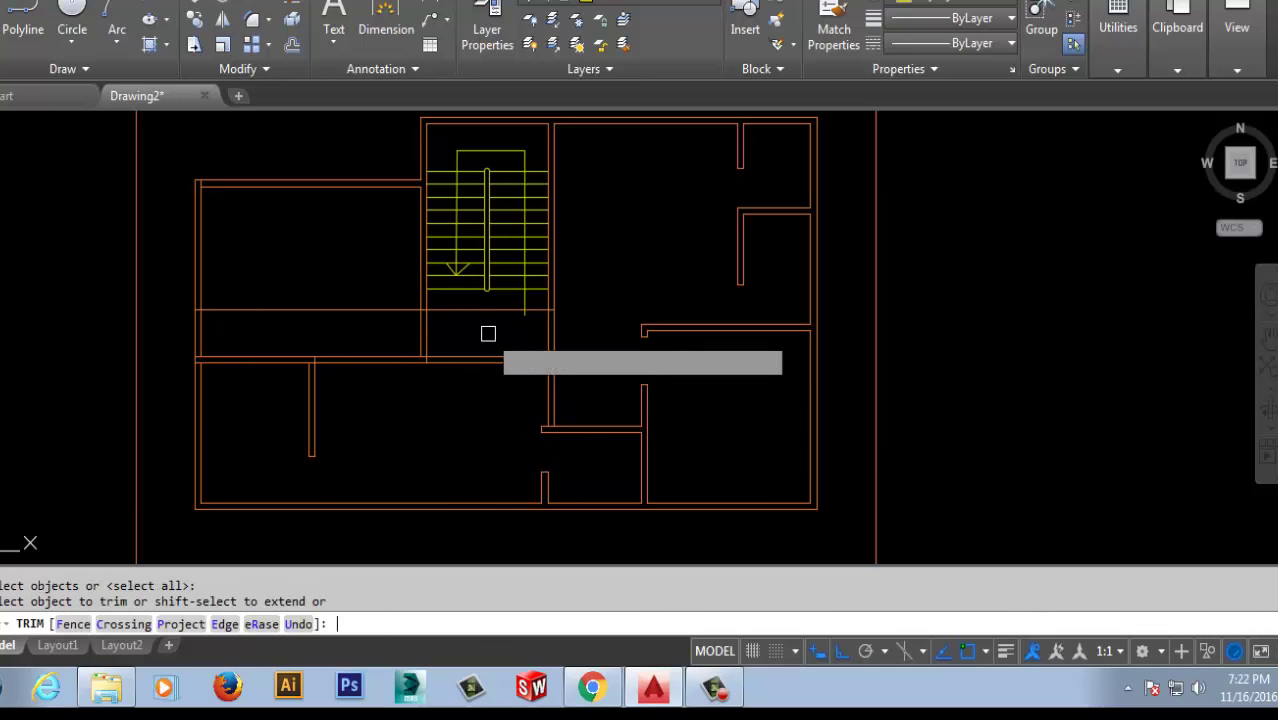
pyautogui.click(540, 375)
pyautogui.click(420, 335)
pyautogui.click(430, 325)
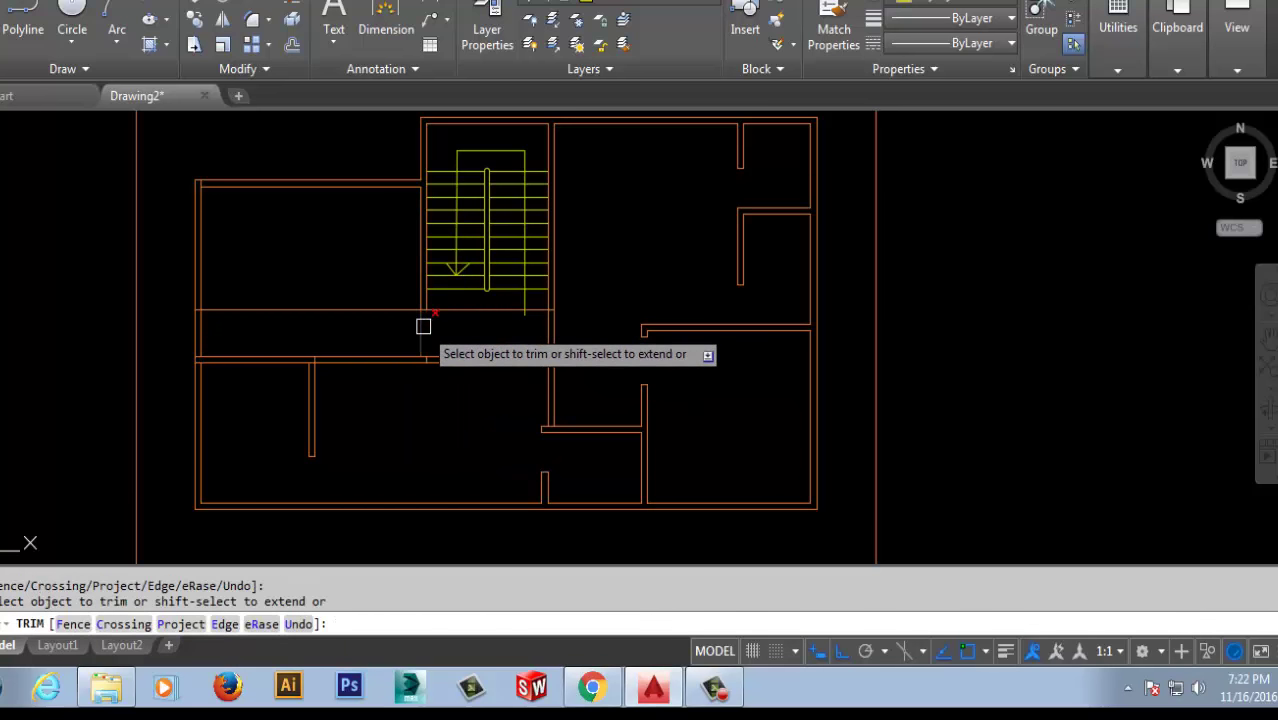
pyautogui.click(451, 310)
pyautogui.click(397, 310)
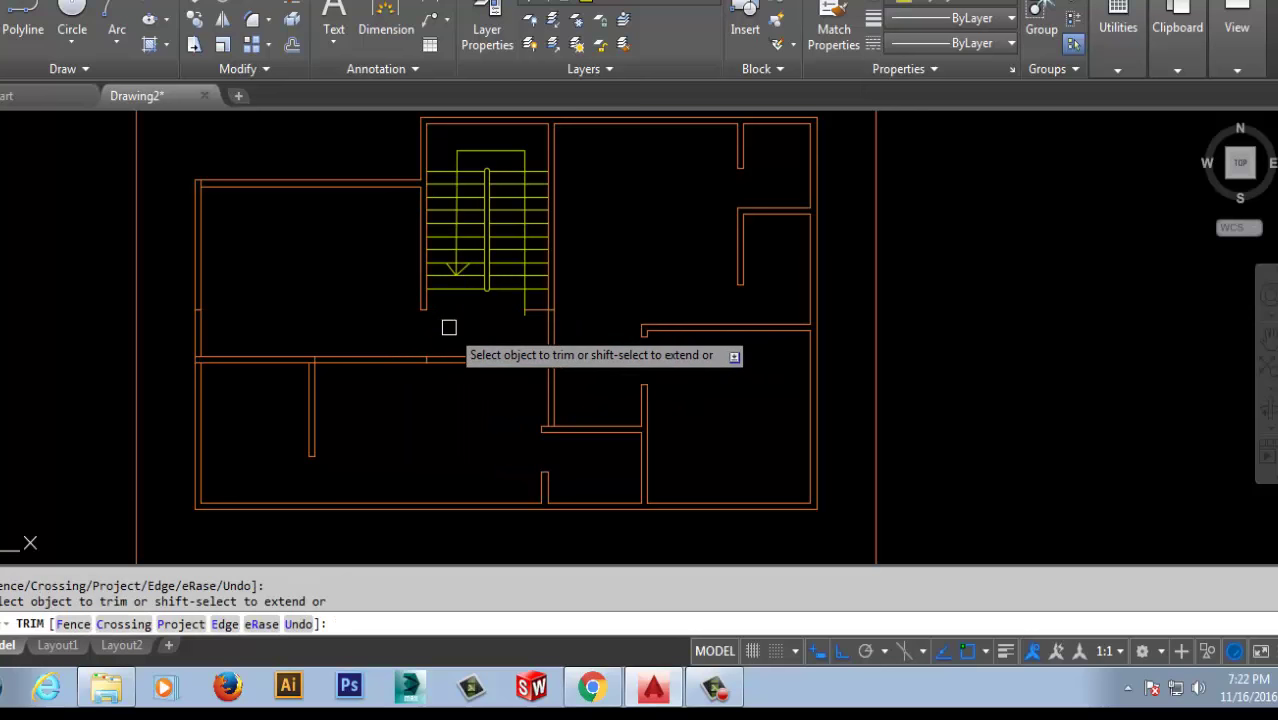
pyautogui.press('Escape')
# Erase the small leftover segment
pyautogui.click(539, 308)
pyautogui.press('Delete')
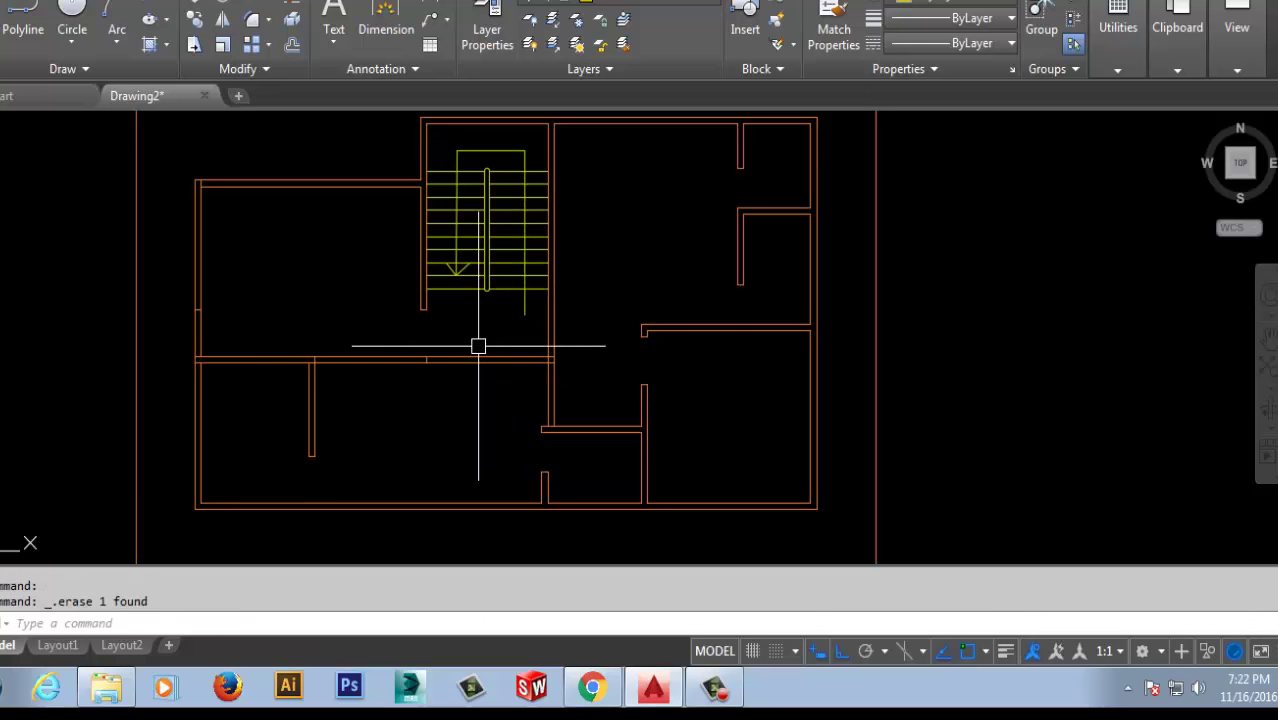
pyautogui.write('o')
pyautogui.press('Return')
pyautogui.press('Return')
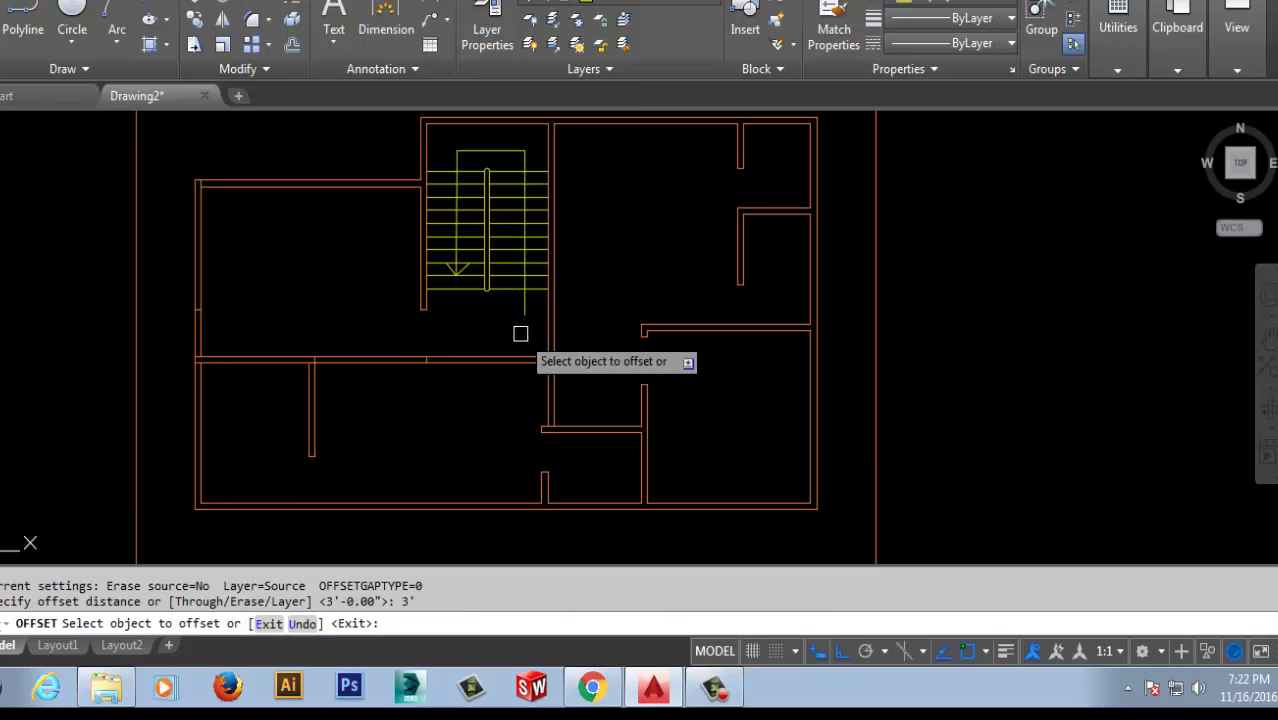
# Offset the vertical wall line 3' left and trim the wall between the two lines
pyautogui.click(545, 333)
pyautogui.click(522, 334)
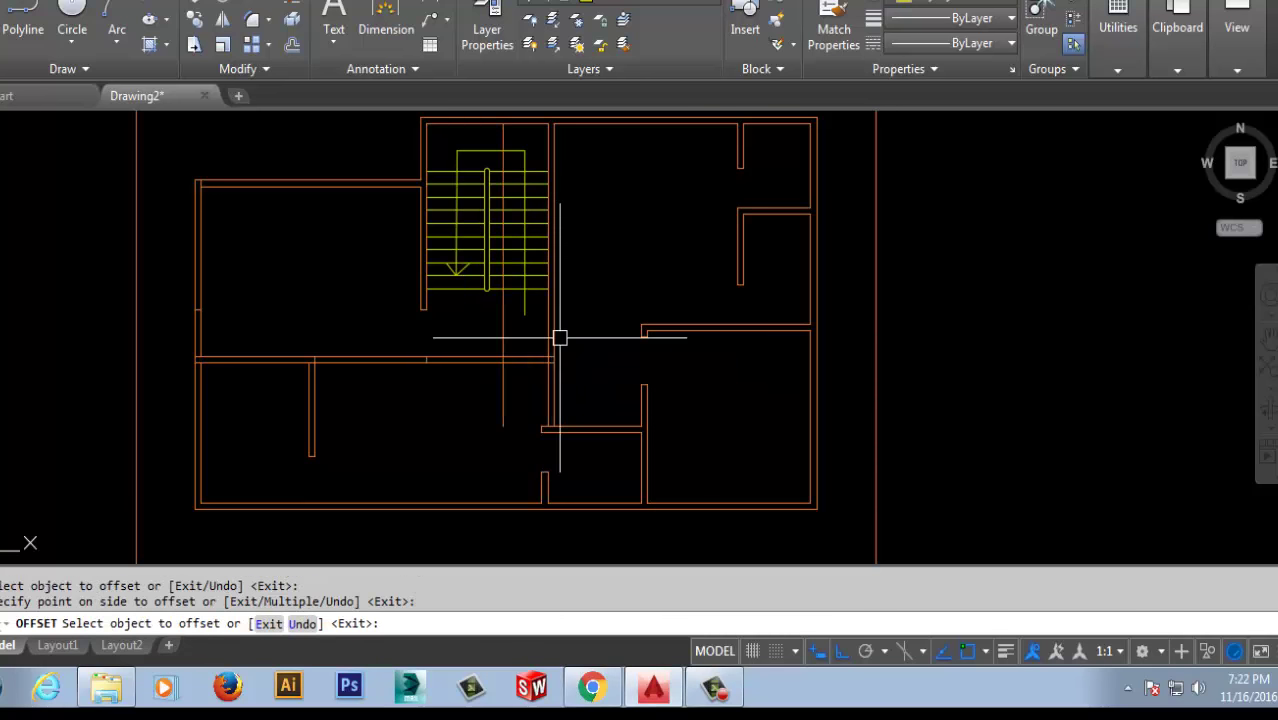
pyautogui.press('Escape')
pyautogui.press('Return')
pyautogui.press('Return')
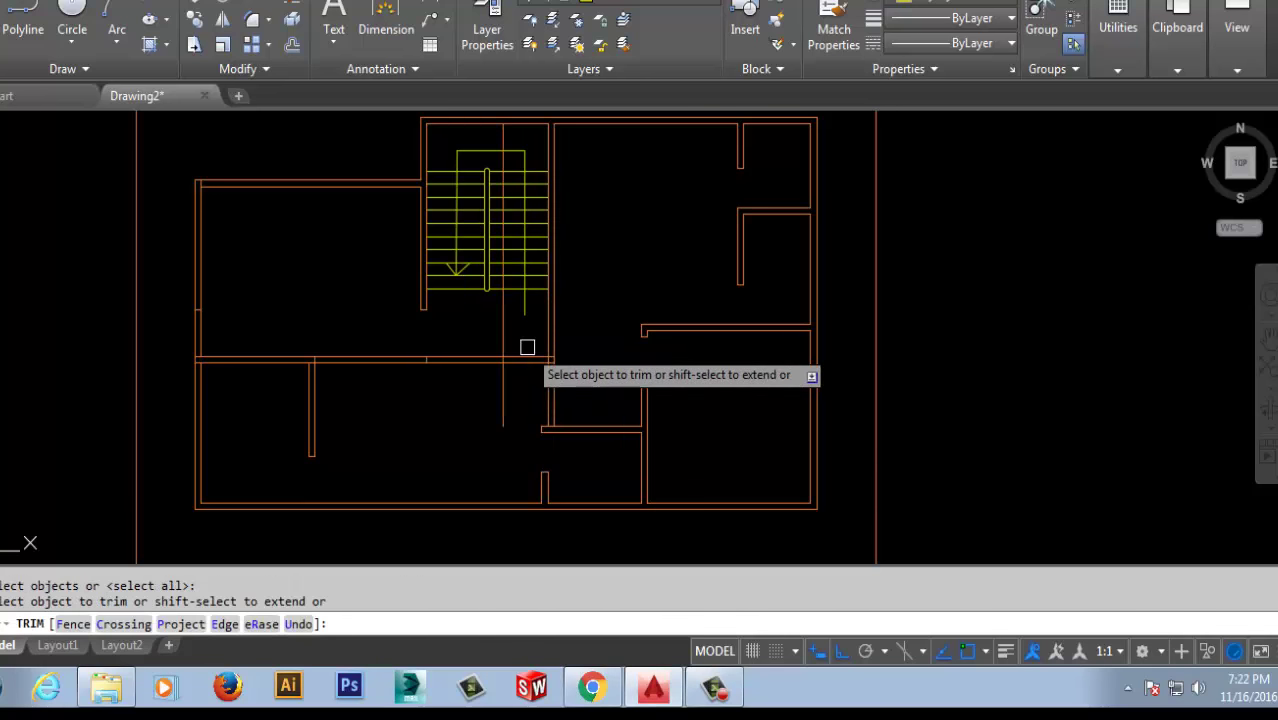
pyautogui.click(527, 357)
pyautogui.click(527, 363)
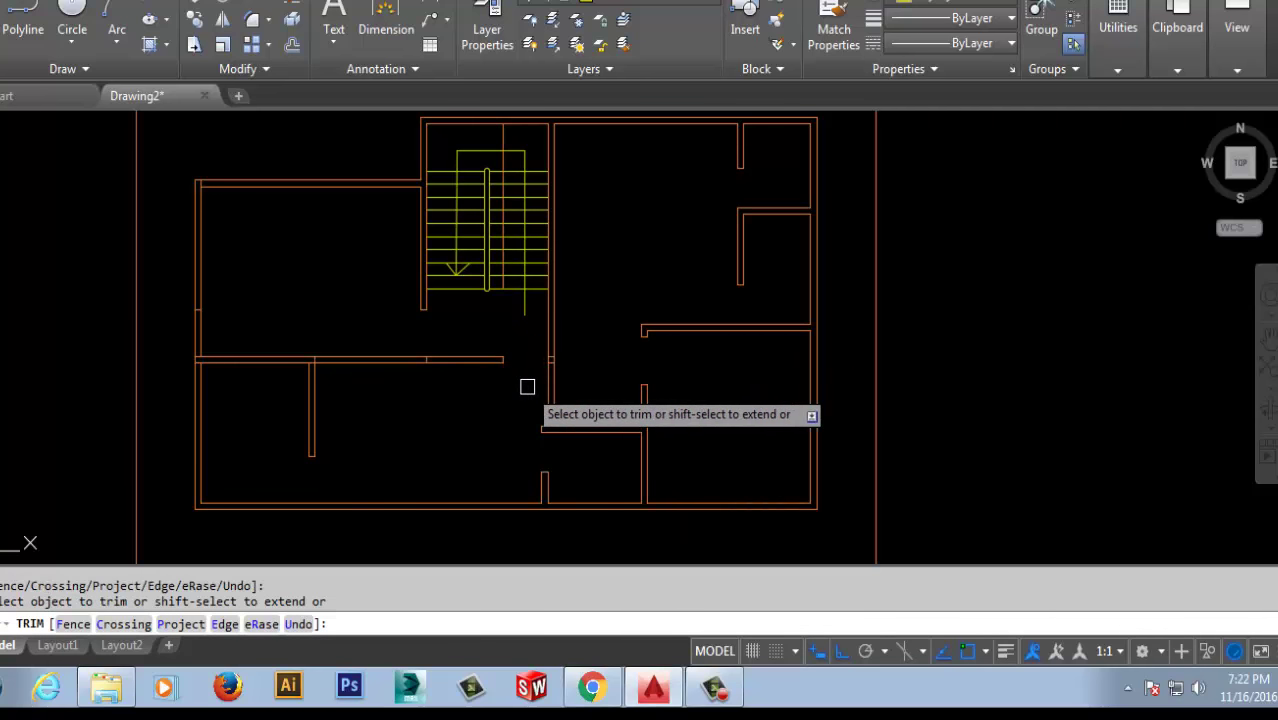
# Window-erase the small wall segment, then undo that erase
pyautogui.click(519, 342)
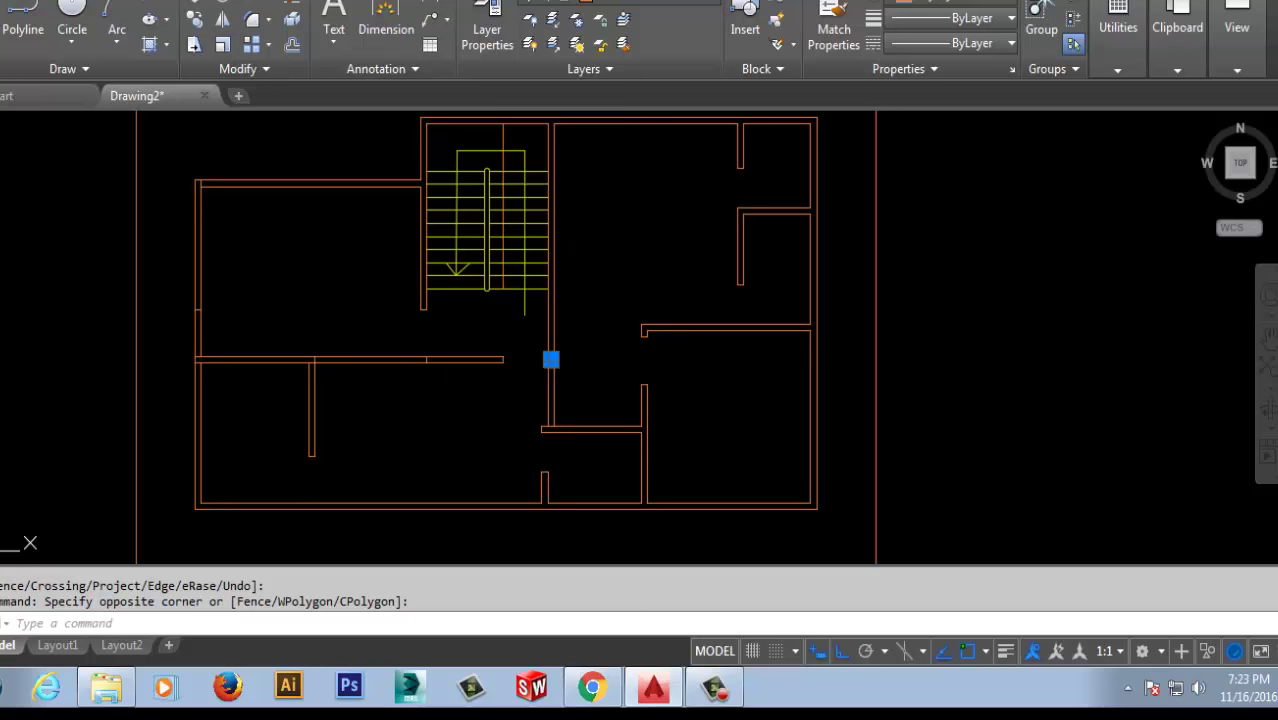
pyautogui.press('Escape')
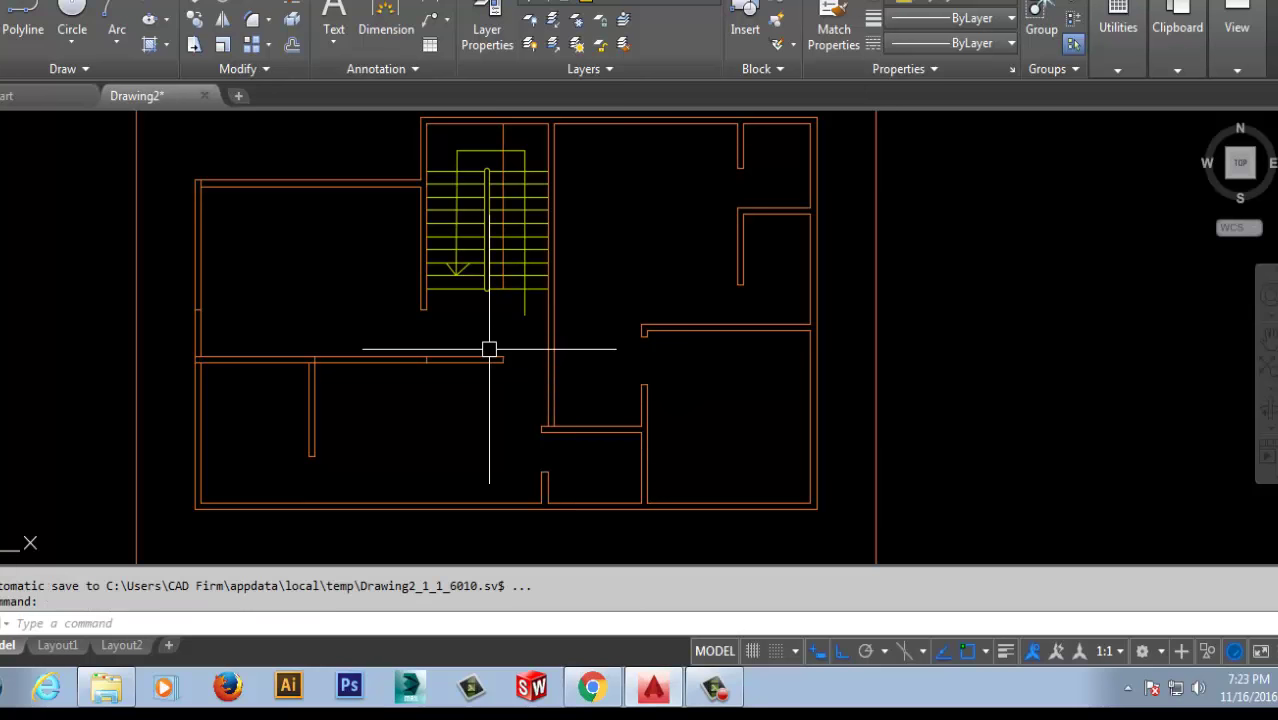
pyautogui.click(405, 330)
pyautogui.click(470, 385)
pyautogui.press('Delete')
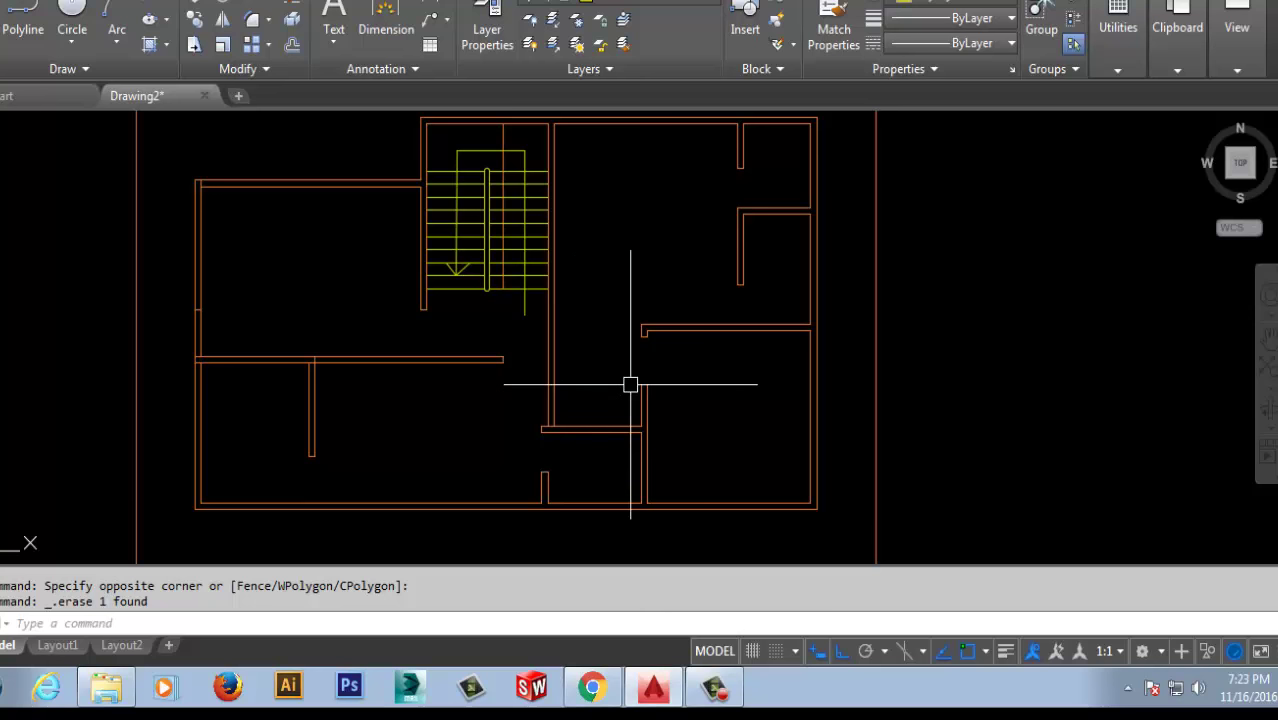
pyautogui.hotkey('ctrl', 'z')
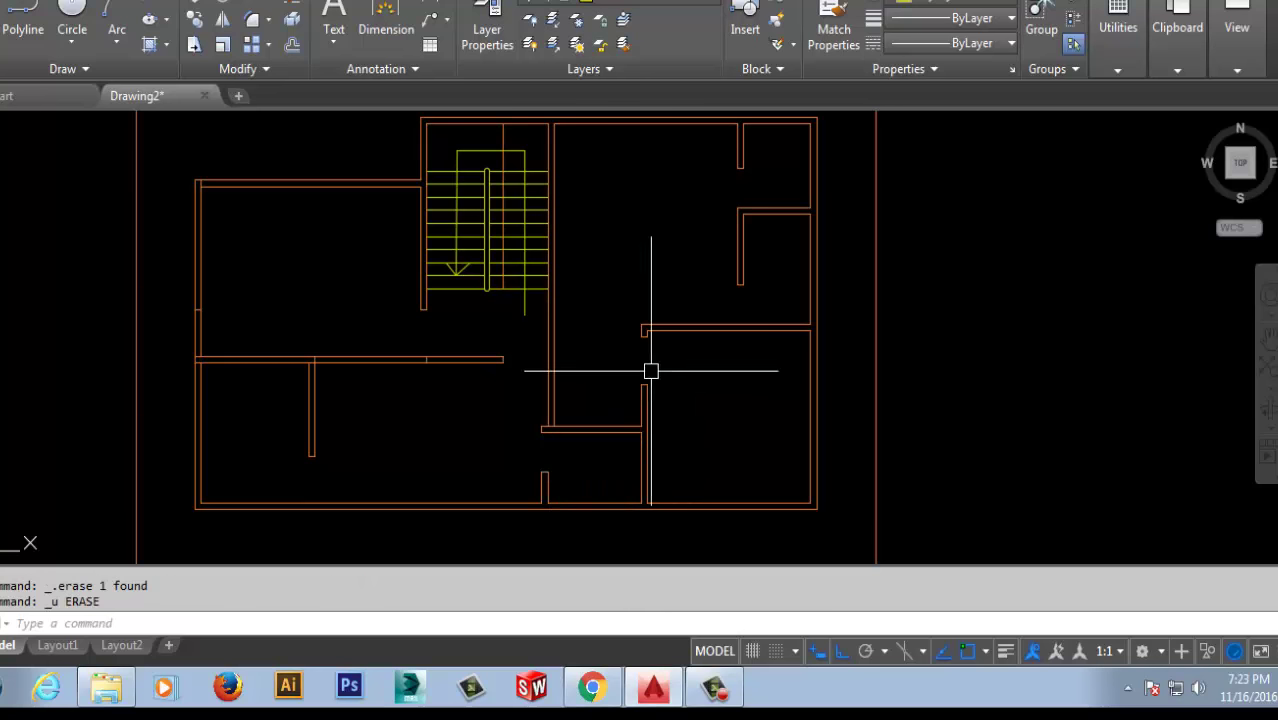
pyautogui.press('Escape')
pyautogui.write('tr')
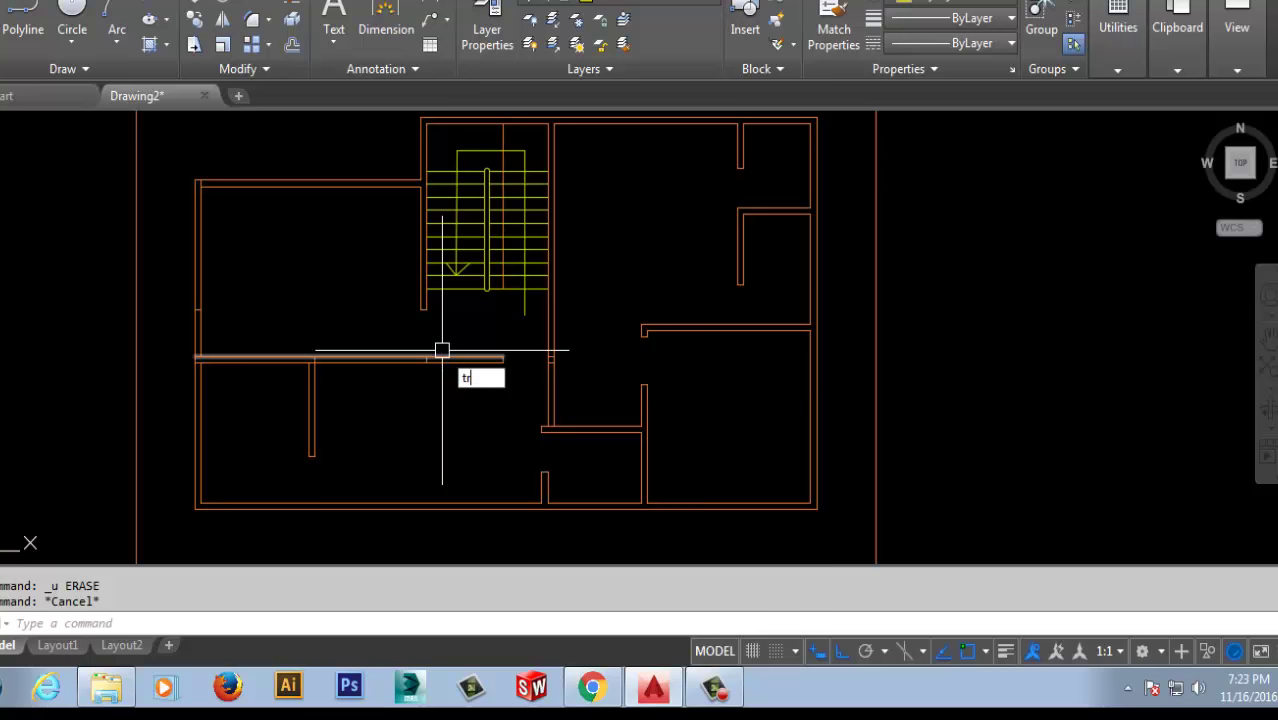
# Trim the wall piece crossing the doorway and delete the short leftover segment
pyautogui.press('Return')
pyautogui.press('Return')
pyautogui.moveTo(513, 365); pyautogui.dragTo(573, 365)
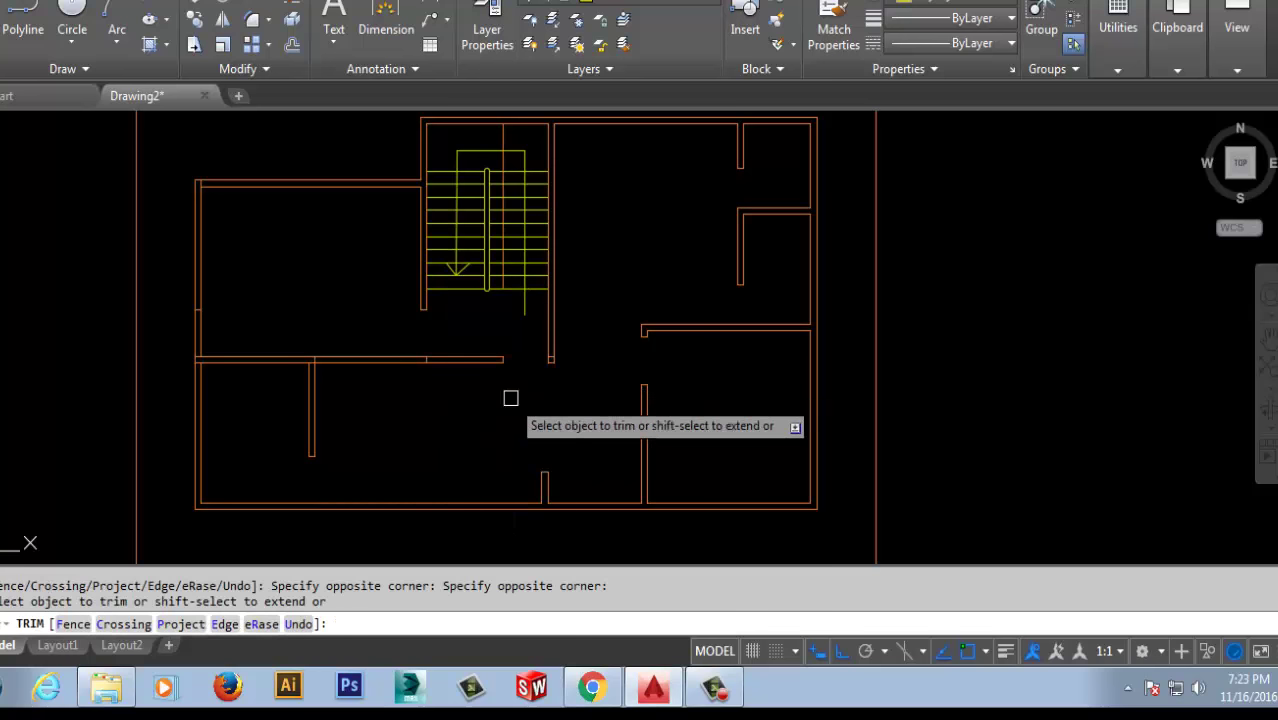
pyautogui.press('Return')
pyautogui.scroll(4, 560, 375)
pyautogui.scroll(3, 542, 357)
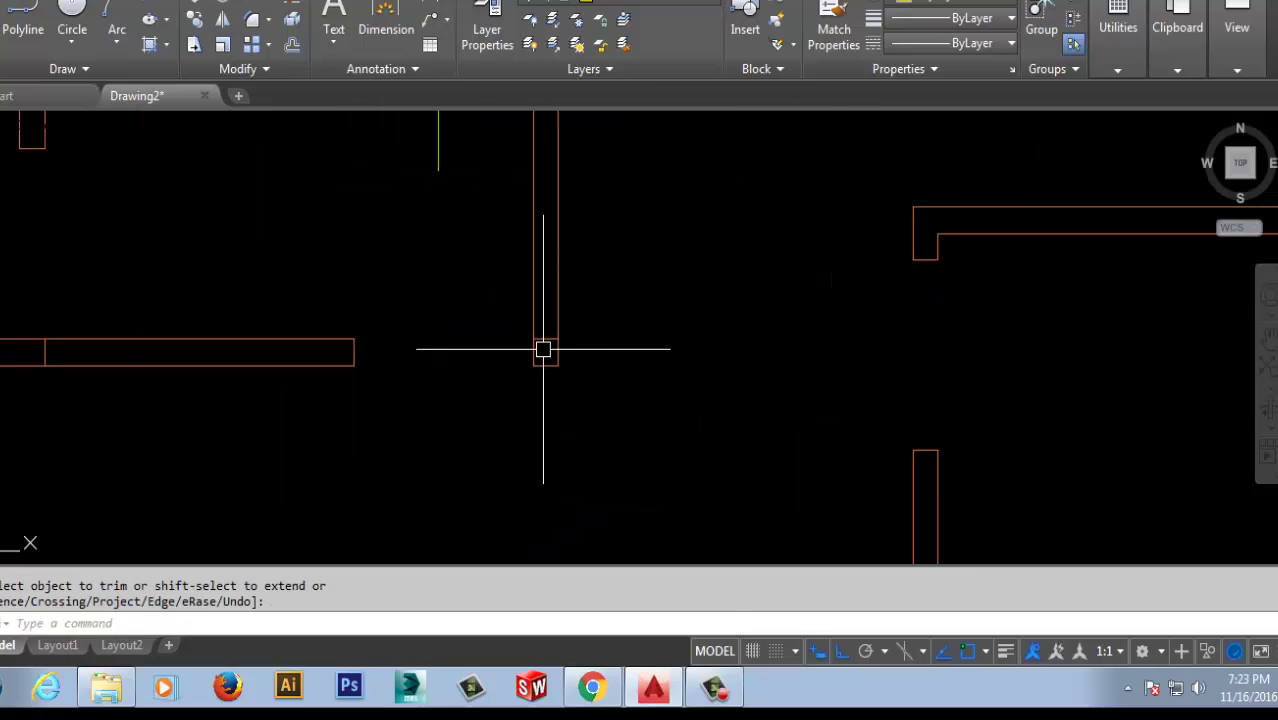
pyautogui.press('Delete')
pyautogui.scroll(-2, 544, 365)
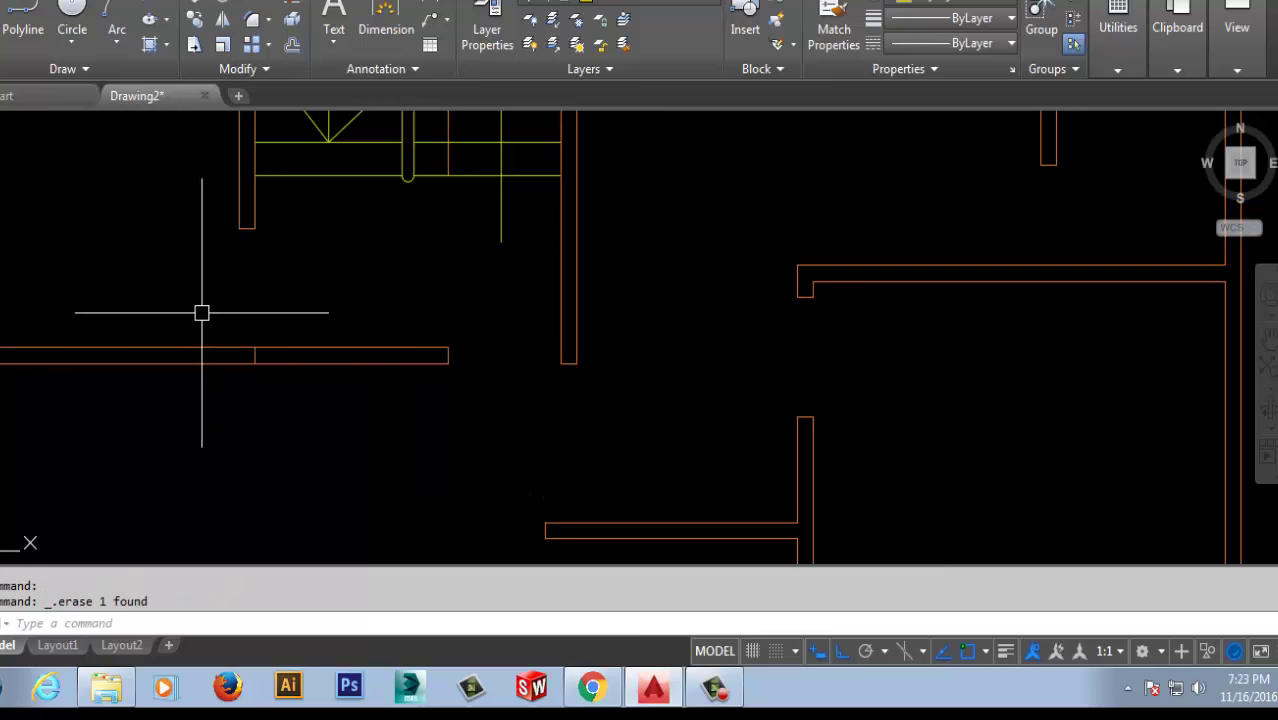
pyautogui.click(391, 422)
pyautogui.scroll(-2, 449, 397)
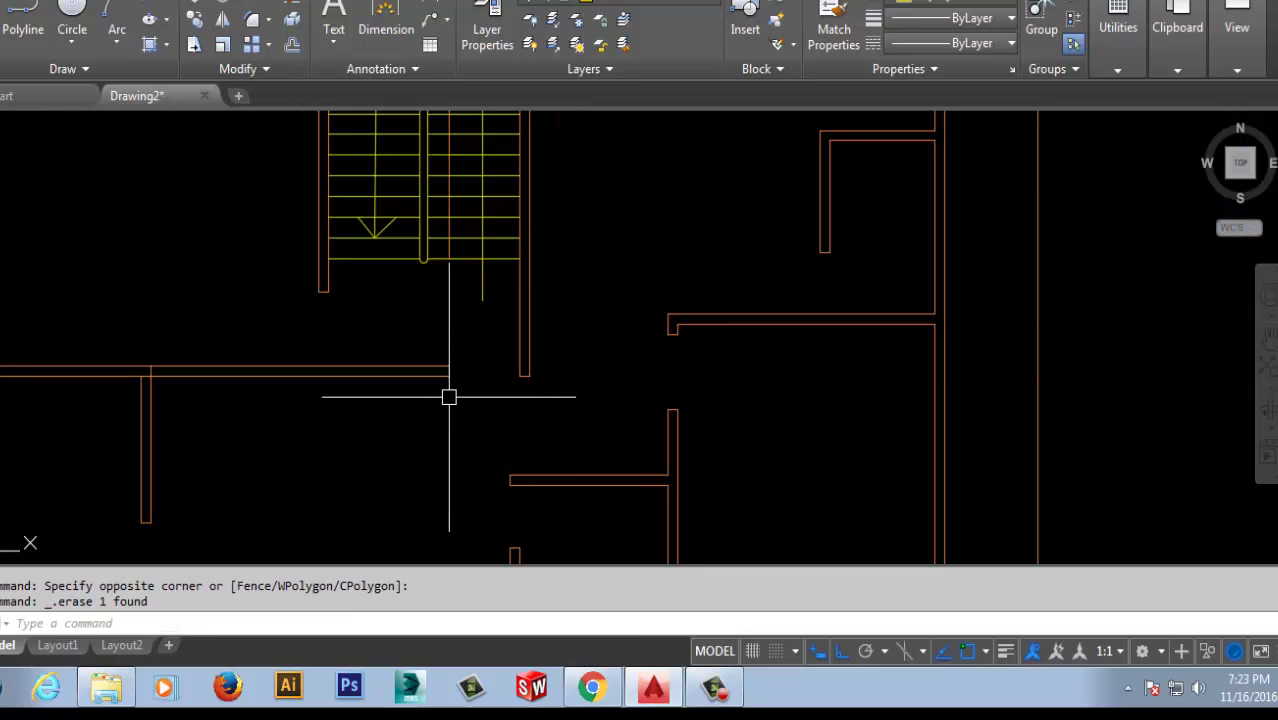
pyautogui.write('tr')
# Start another trim and zoom around the plan to check the wall ends
pyautogui.press('Return')
pyautogui.press('Return')
pyautogui.scroll(4, 151, 371)
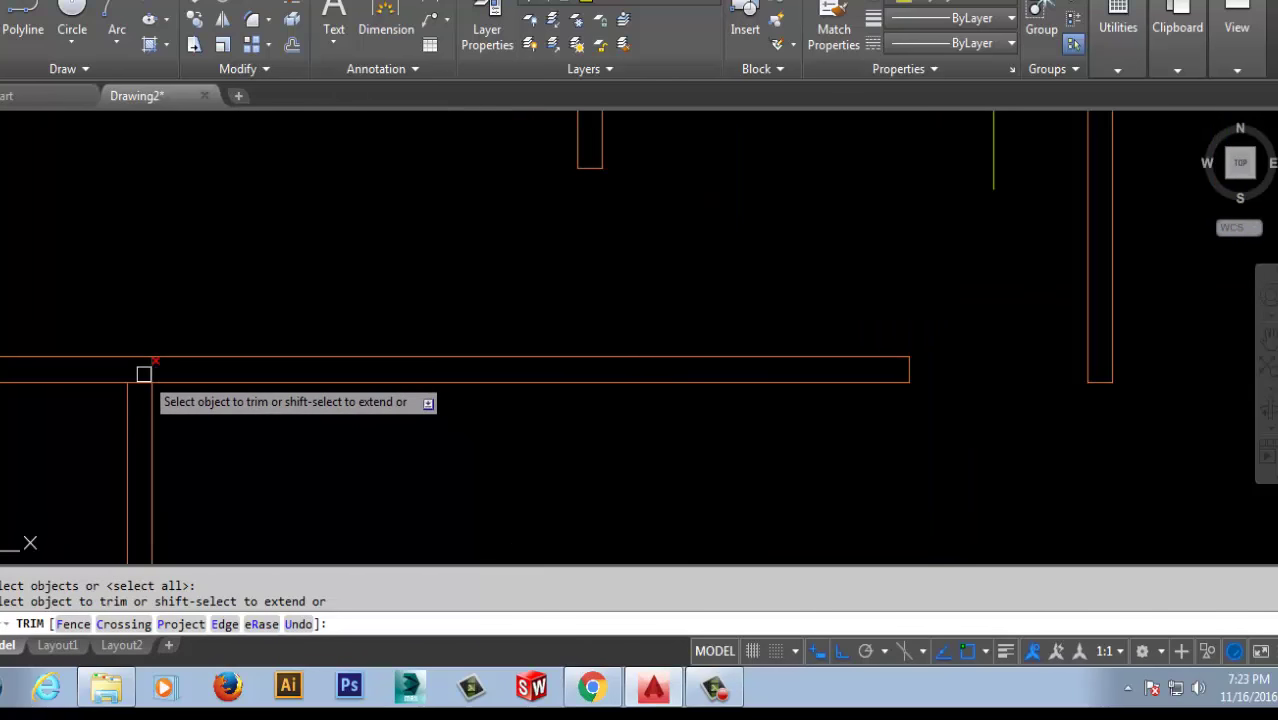
pyautogui.scroll(-2, 137, 379)
pyautogui.scroll(-2, 134, 362)
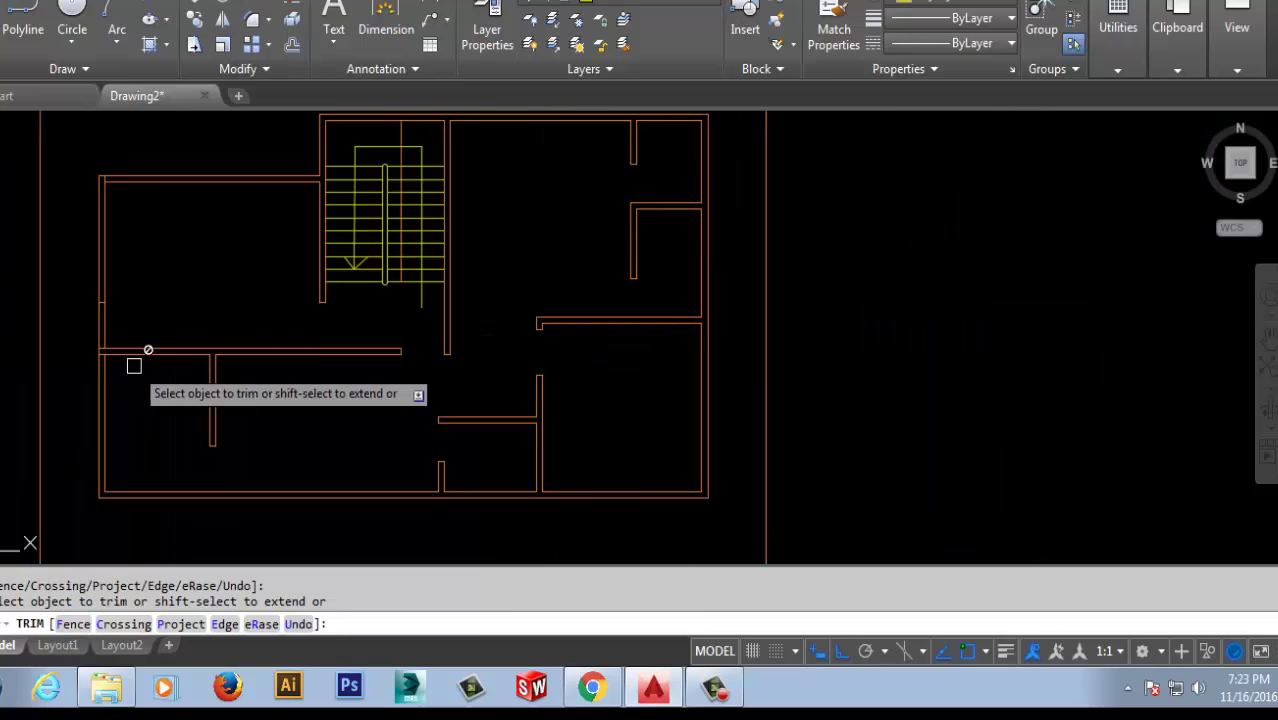
pyautogui.scroll(4, 102, 349)
pyautogui.scroll(-1, 102, 349)
pyautogui.scroll(-2, 91, 369)
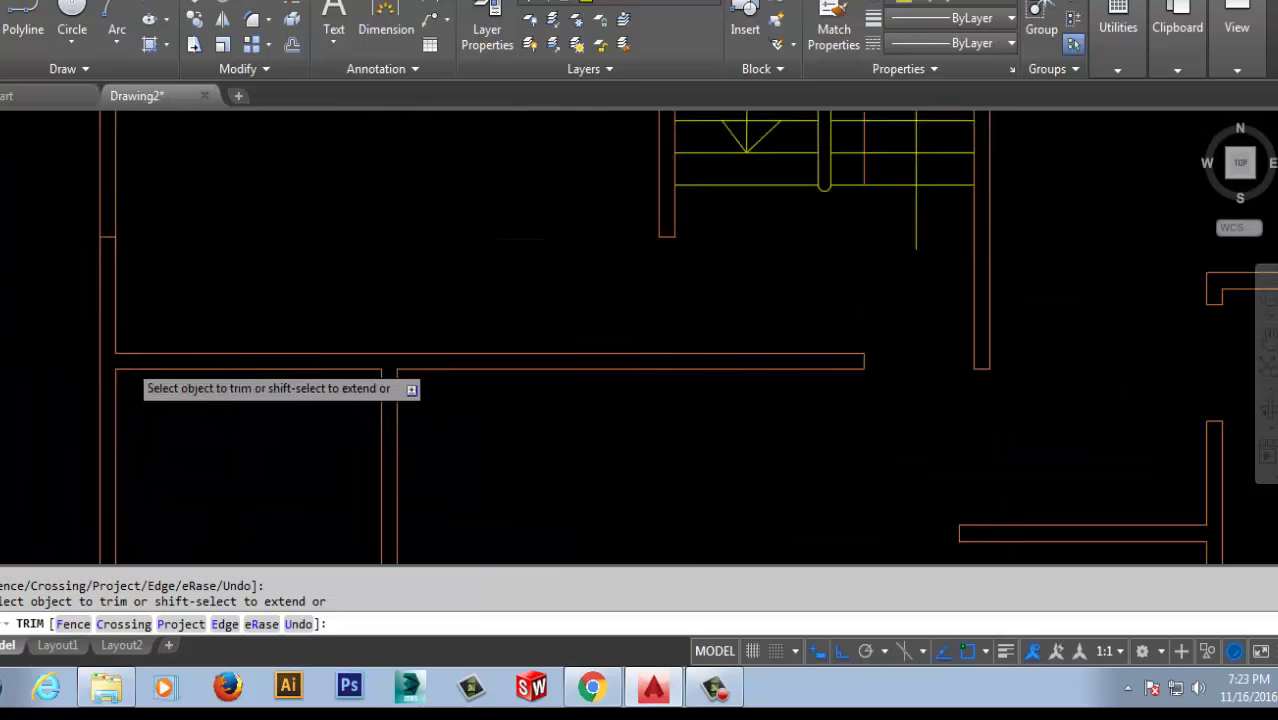
pyautogui.scroll(-2, 200, 360)
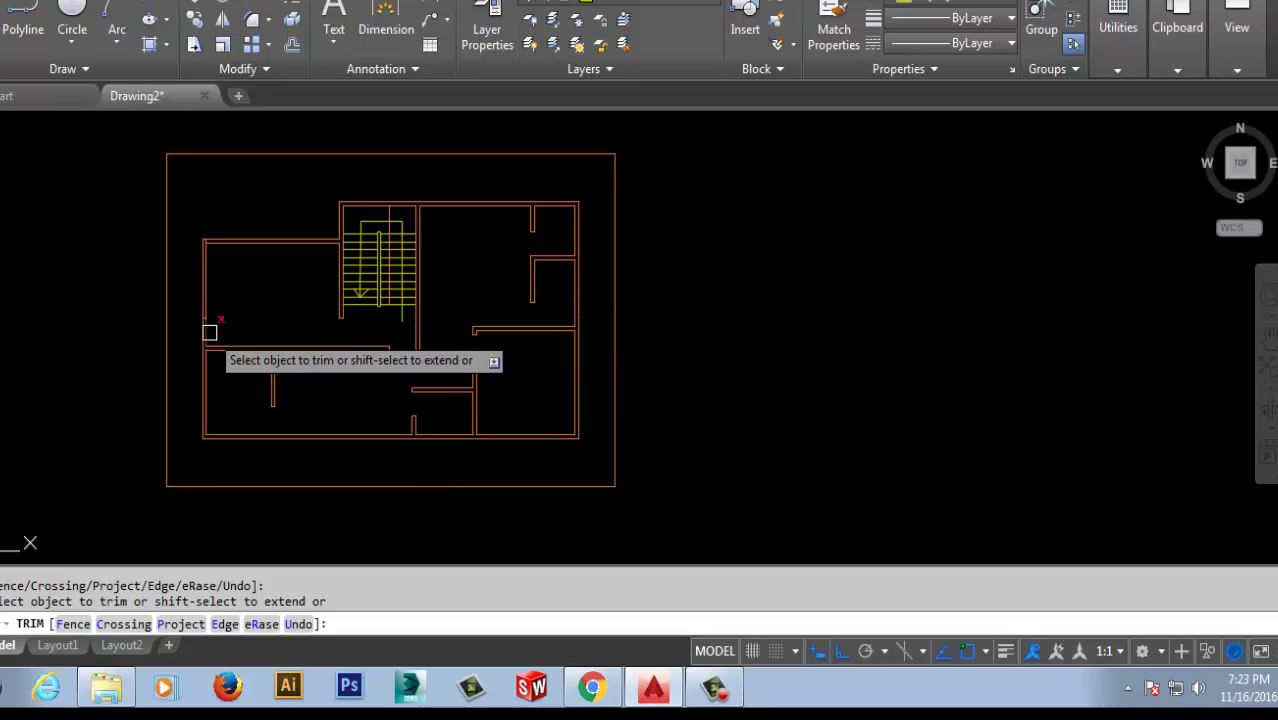
# Erase the stray short line on the left room's wall
pyautogui.press('Escape')
pyautogui.click(180, 289)
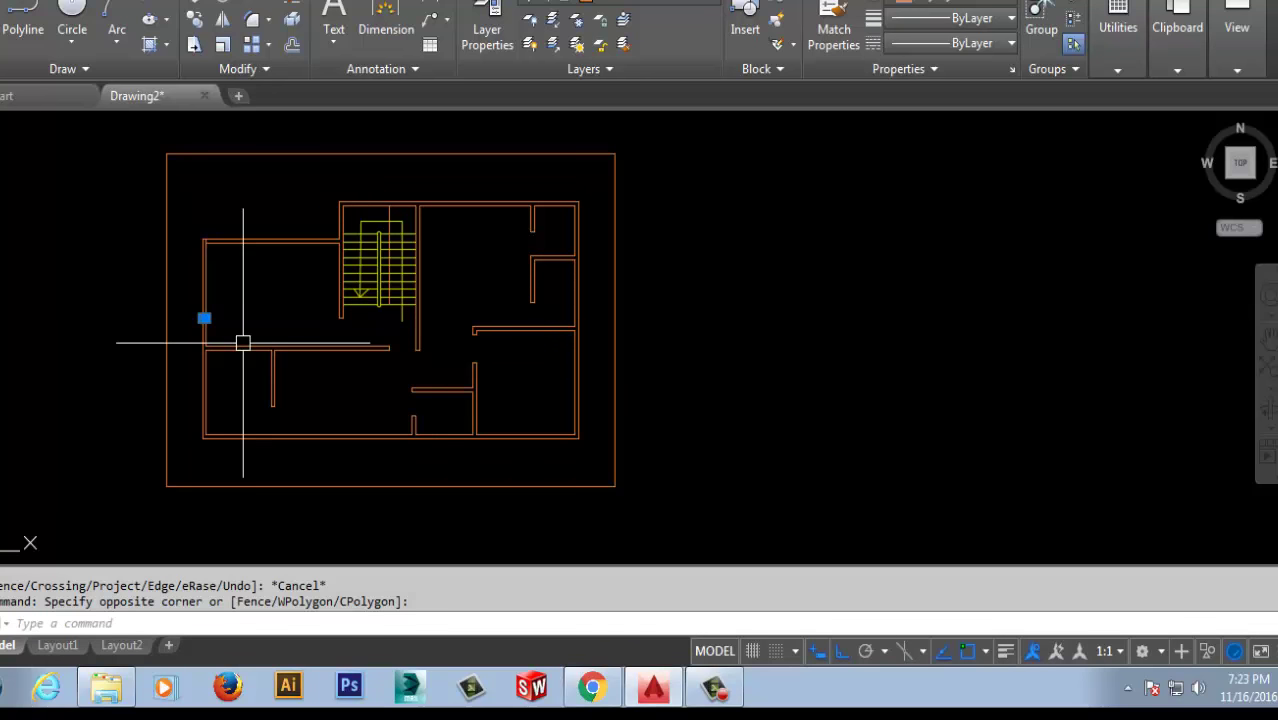
pyautogui.press('Delete')
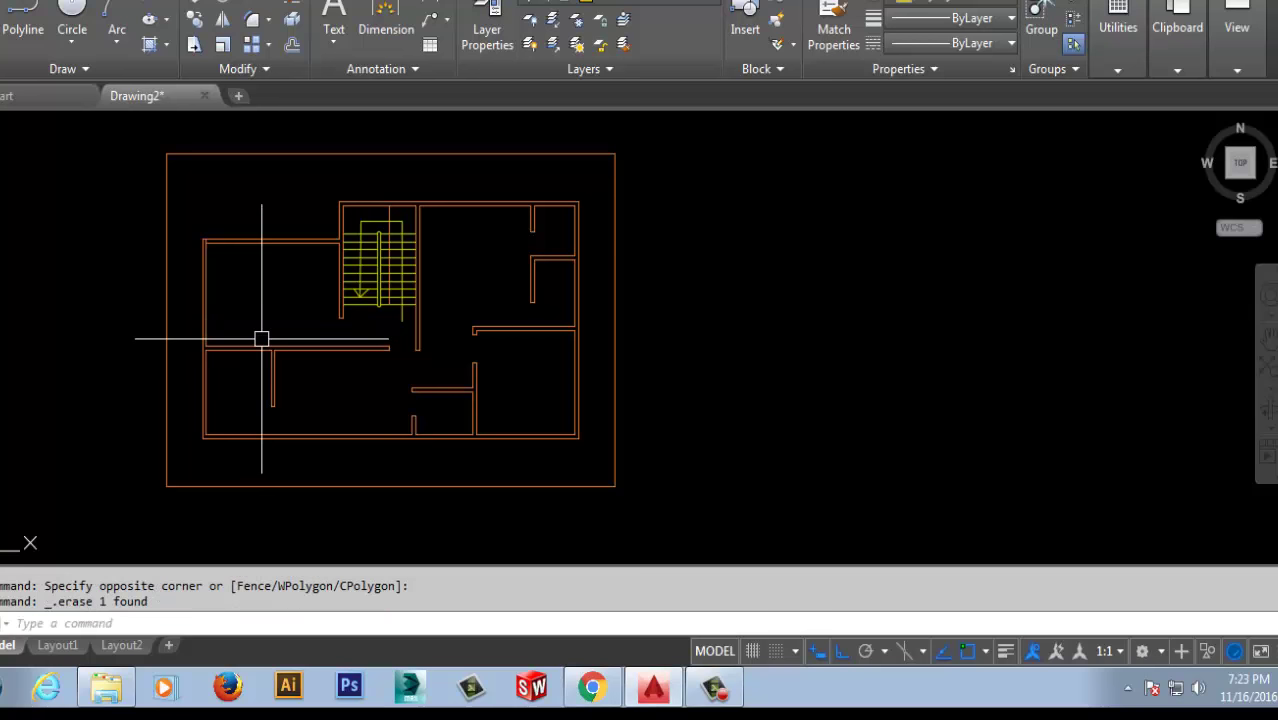
pyautogui.write('tr')
# Start trimming with all objects as cutting edges and pan the plan into view
pyautogui.press('Return')
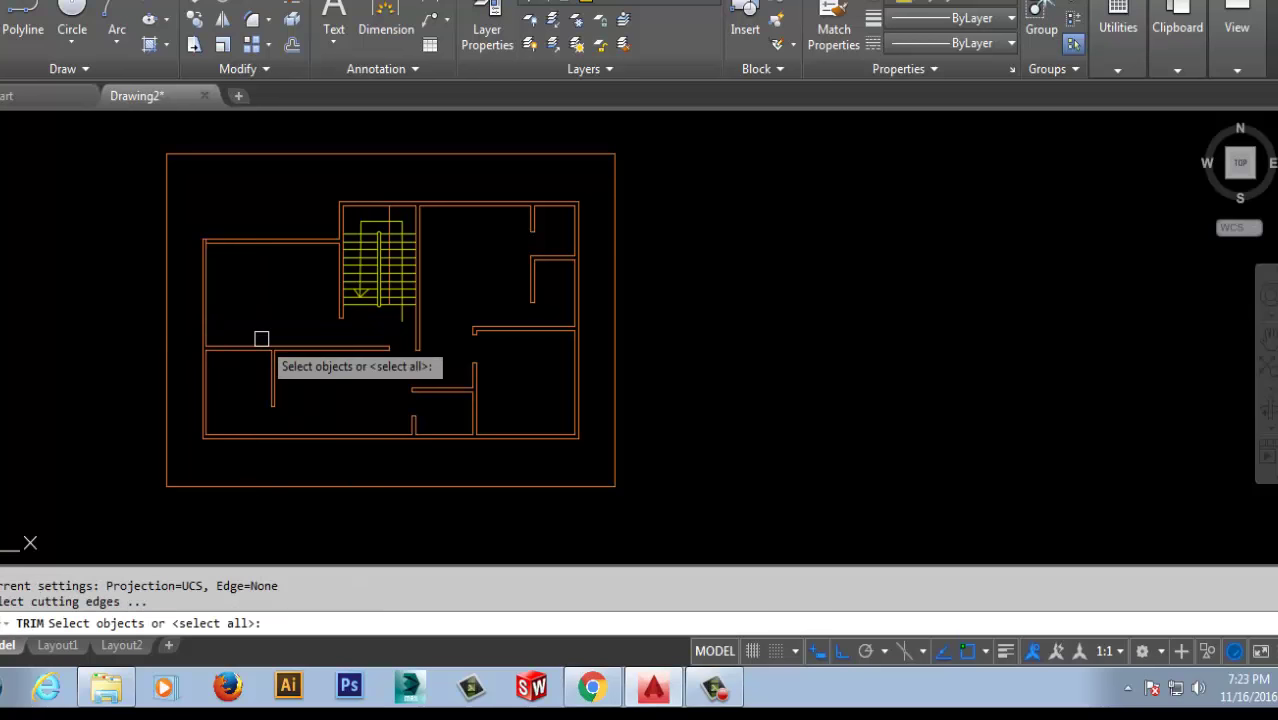
pyautogui.press('Return')
pyautogui.scroll(5, 190, 240)
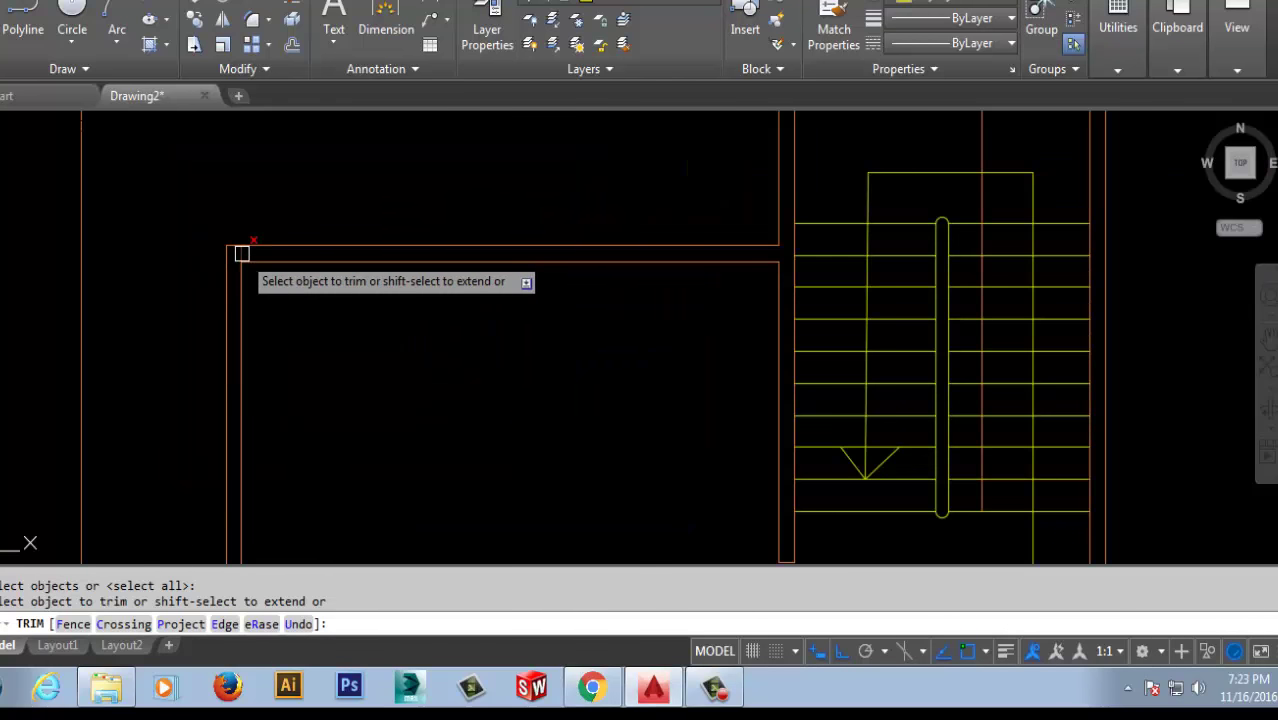
pyautogui.scroll(-6, 158, 220)
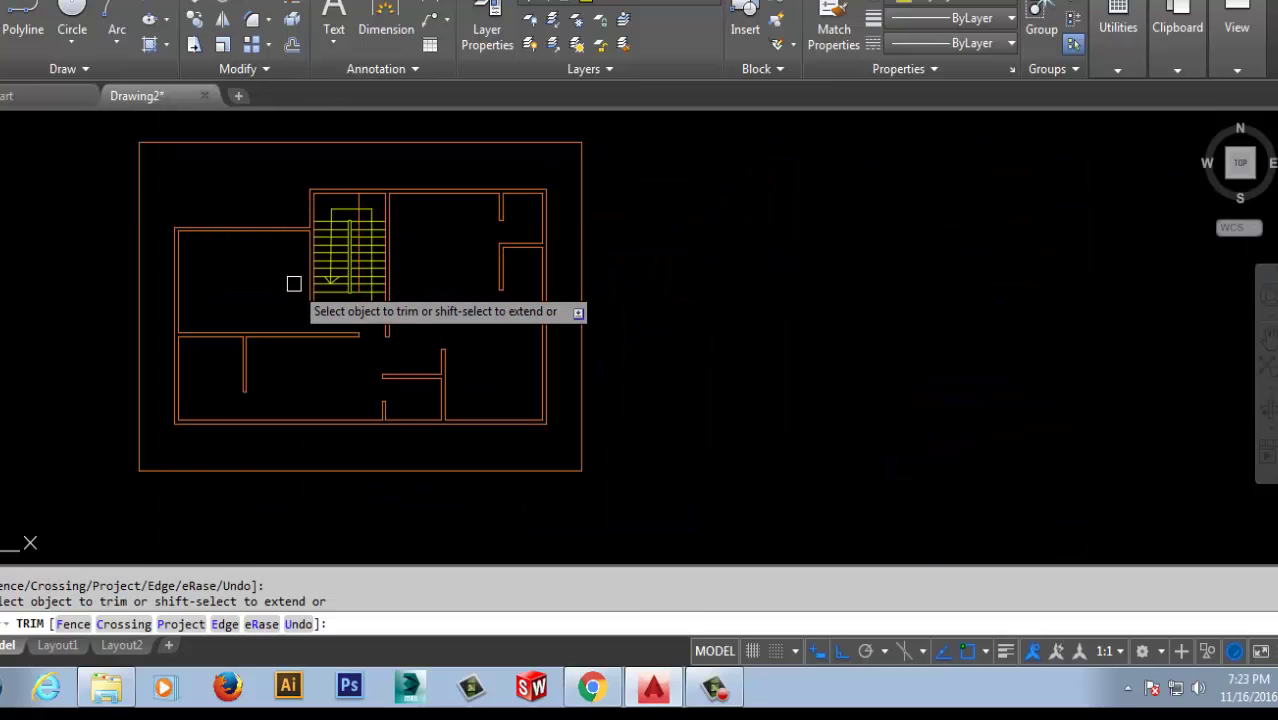
pyautogui.scroll(2, 306, 366)
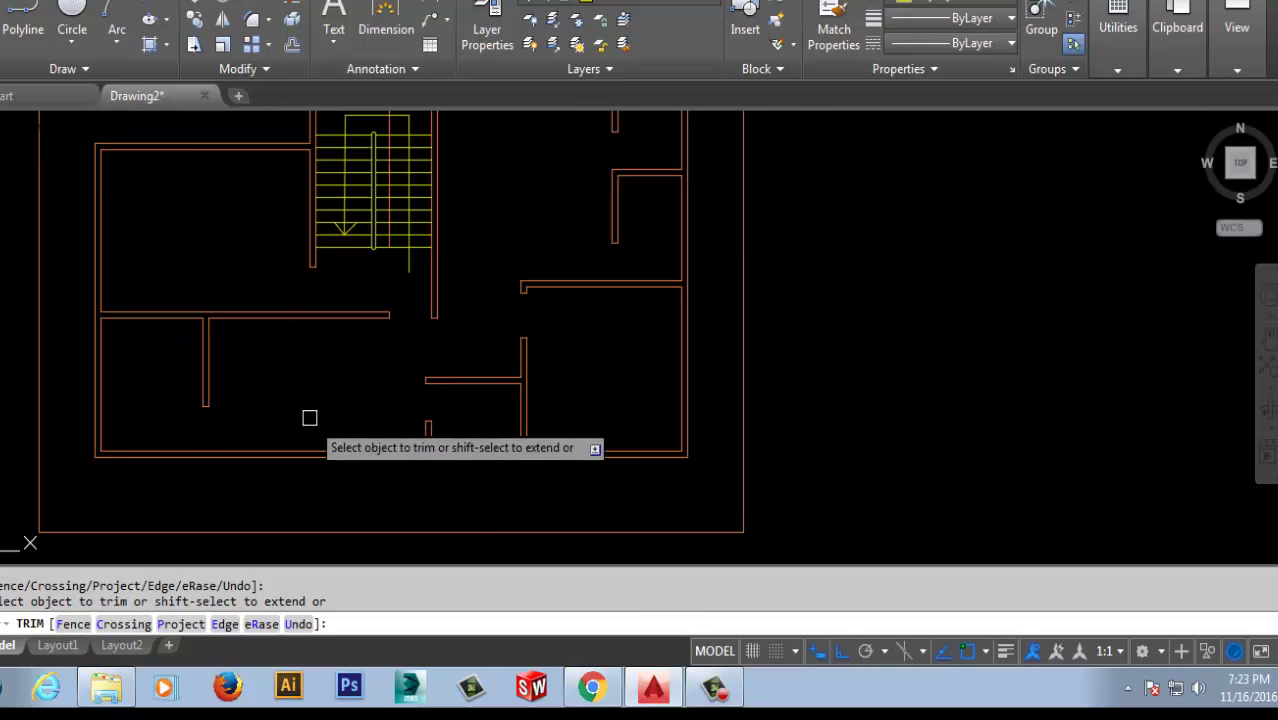
pyautogui.scroll(-2, 371, 371)
pyautogui.moveTo(371, 371); pyautogui.dragTo(479, 394, button='middle')
pyautogui.scroll(2, 499, 357)
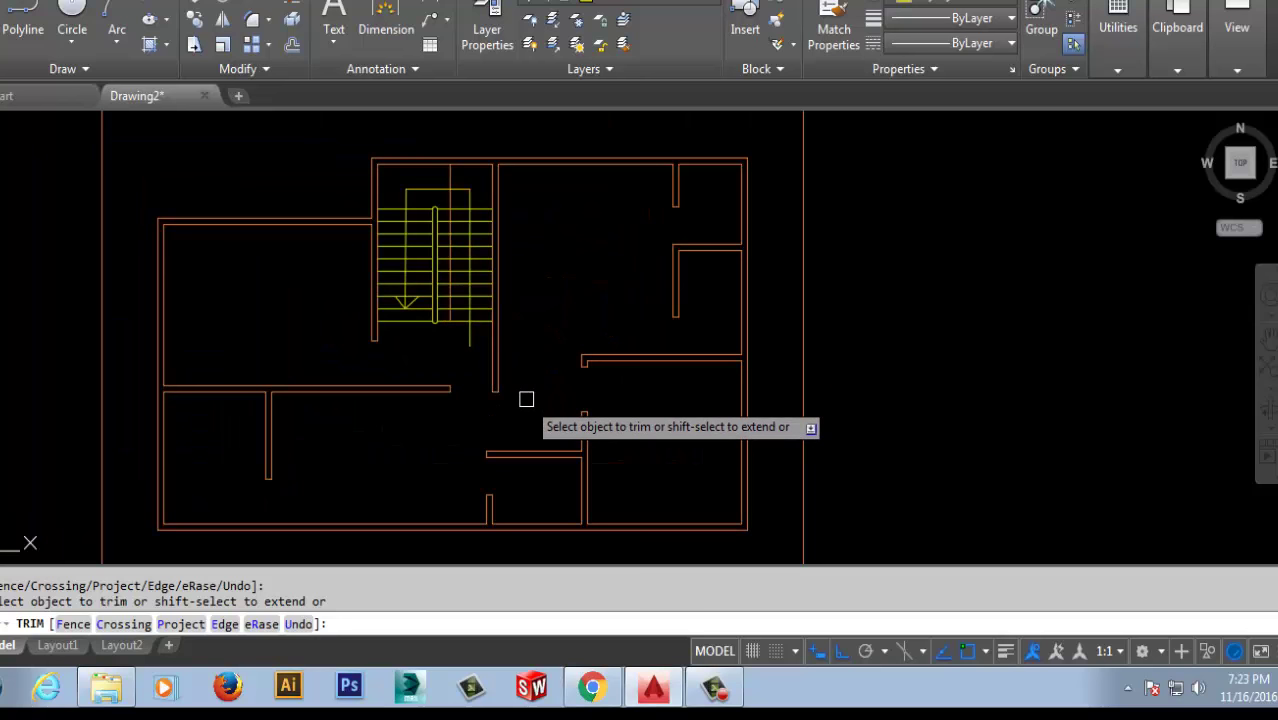
# End the trim and pick Door from the Layer dropdown as current layer
pyautogui.press('Escape')
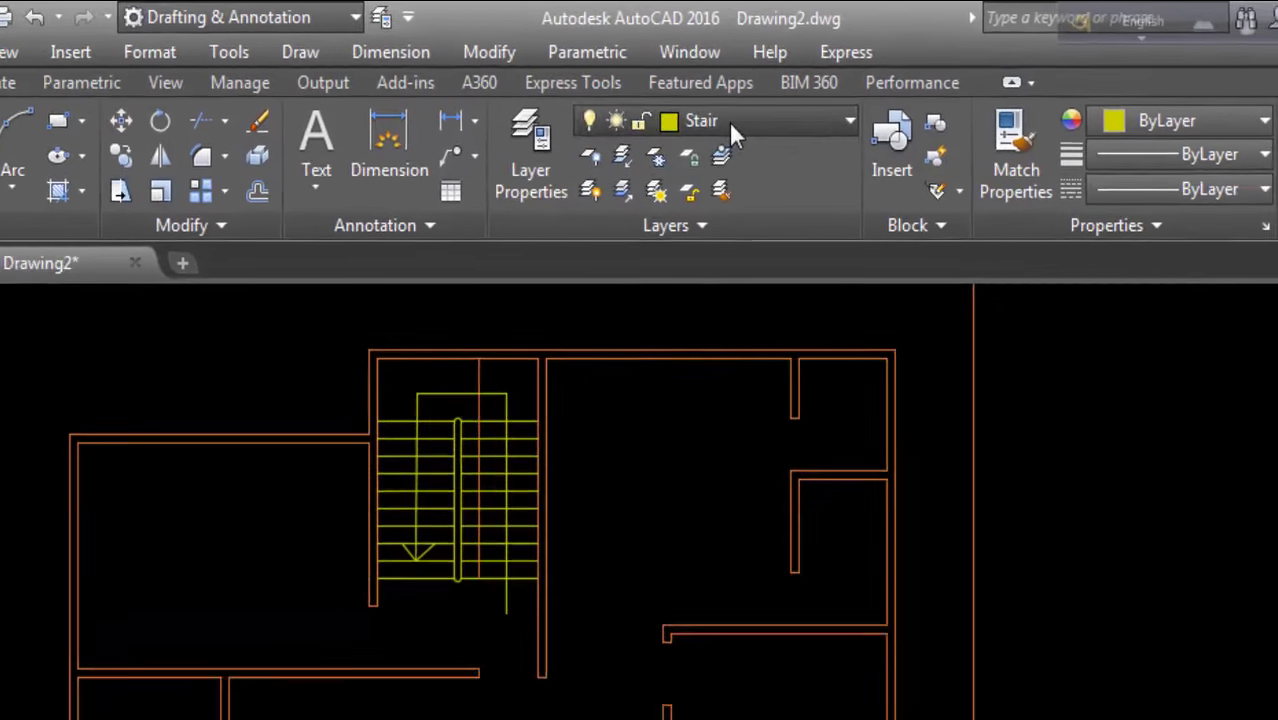
pyautogui.click(860, 129)
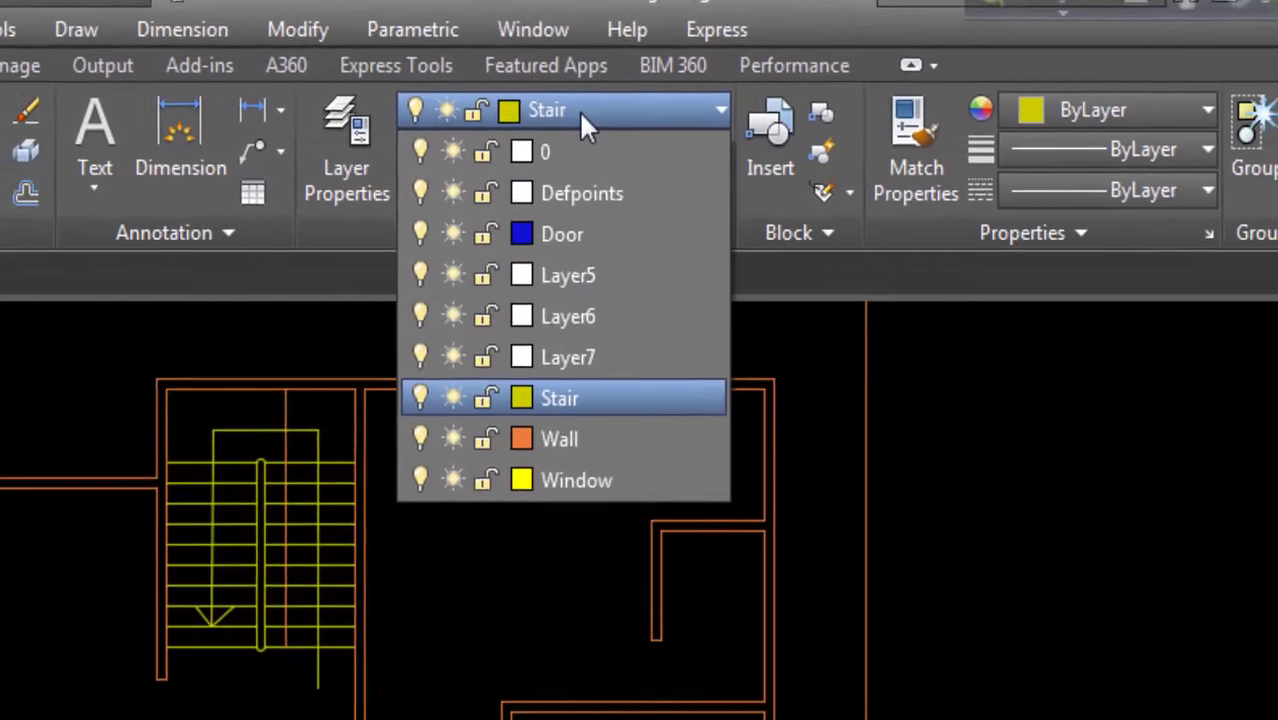
pyautogui.click(550, 238)
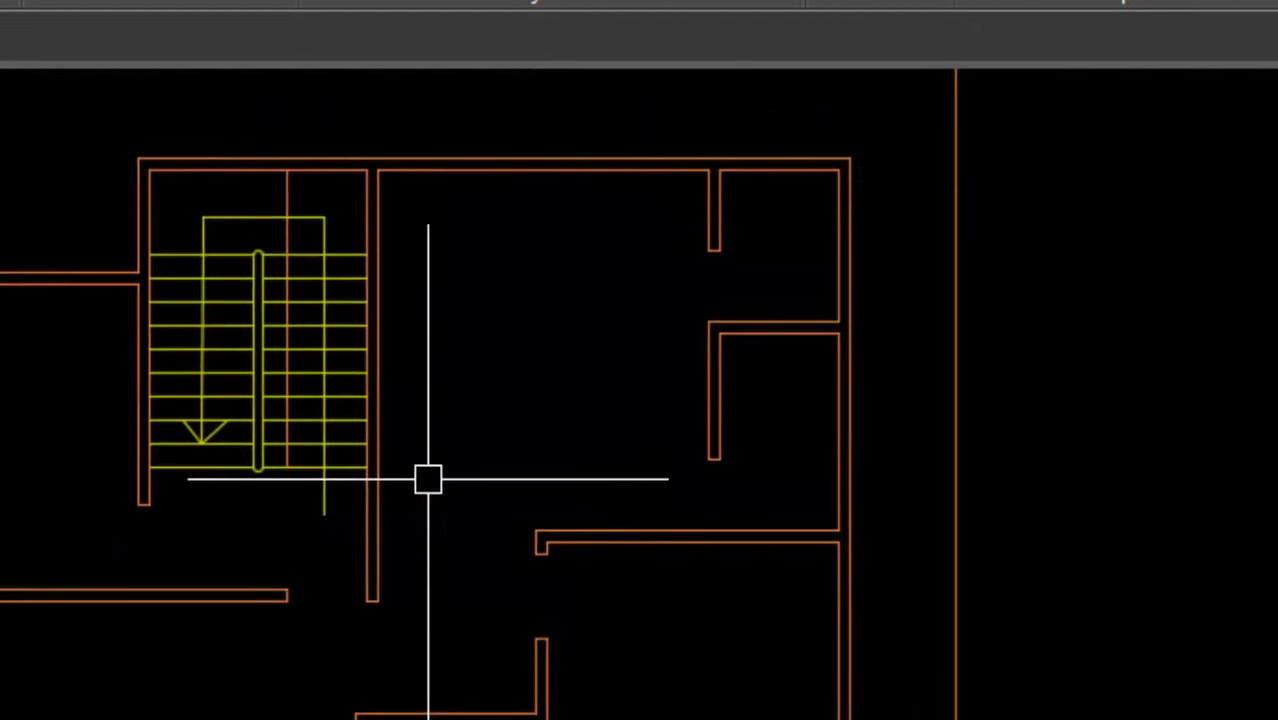
# Start a polyline and draw its first segments of 5, 2 and 3.5 units
pyautogui.write('P')
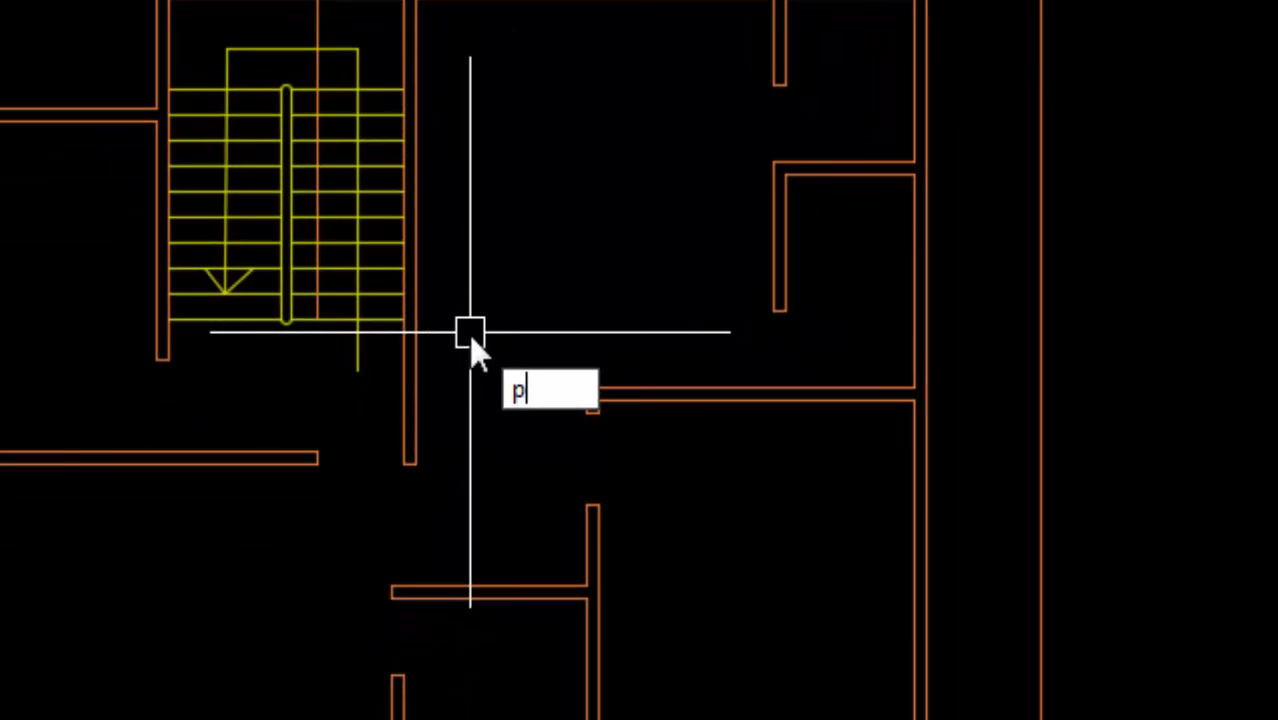
pyautogui.write('L')
pyautogui.press('Return')
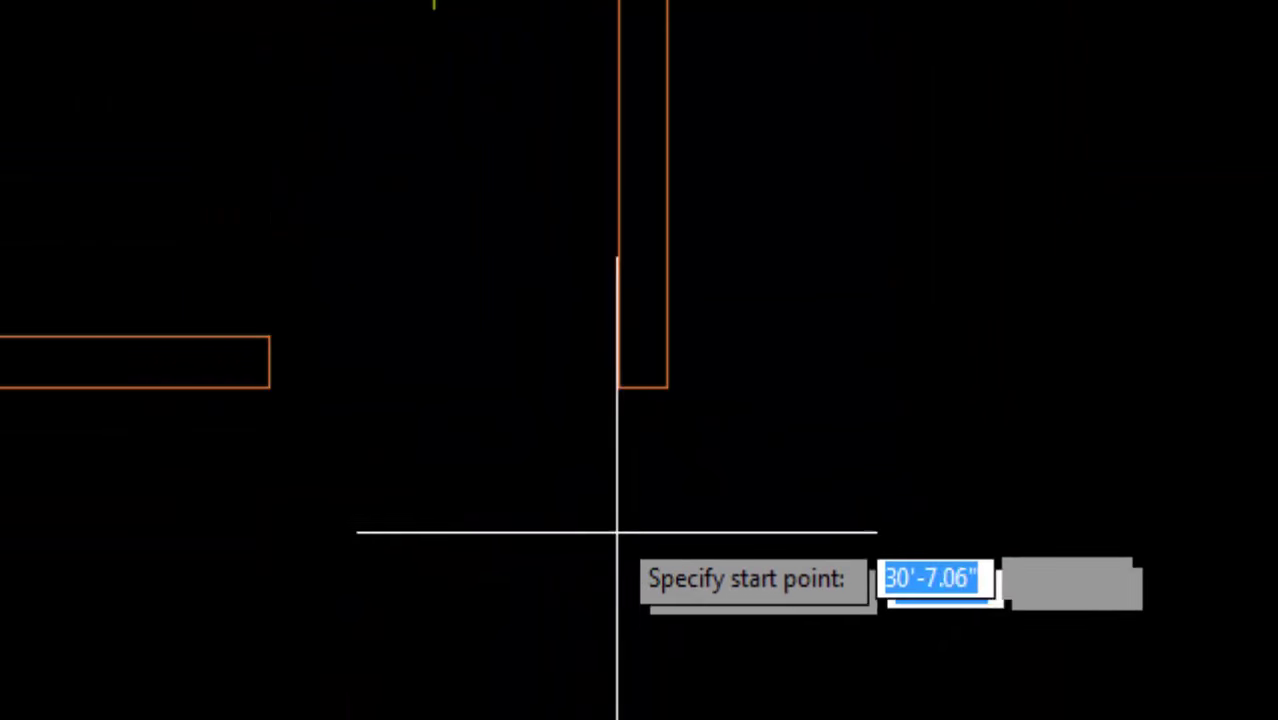
pyautogui.click(474, 318)
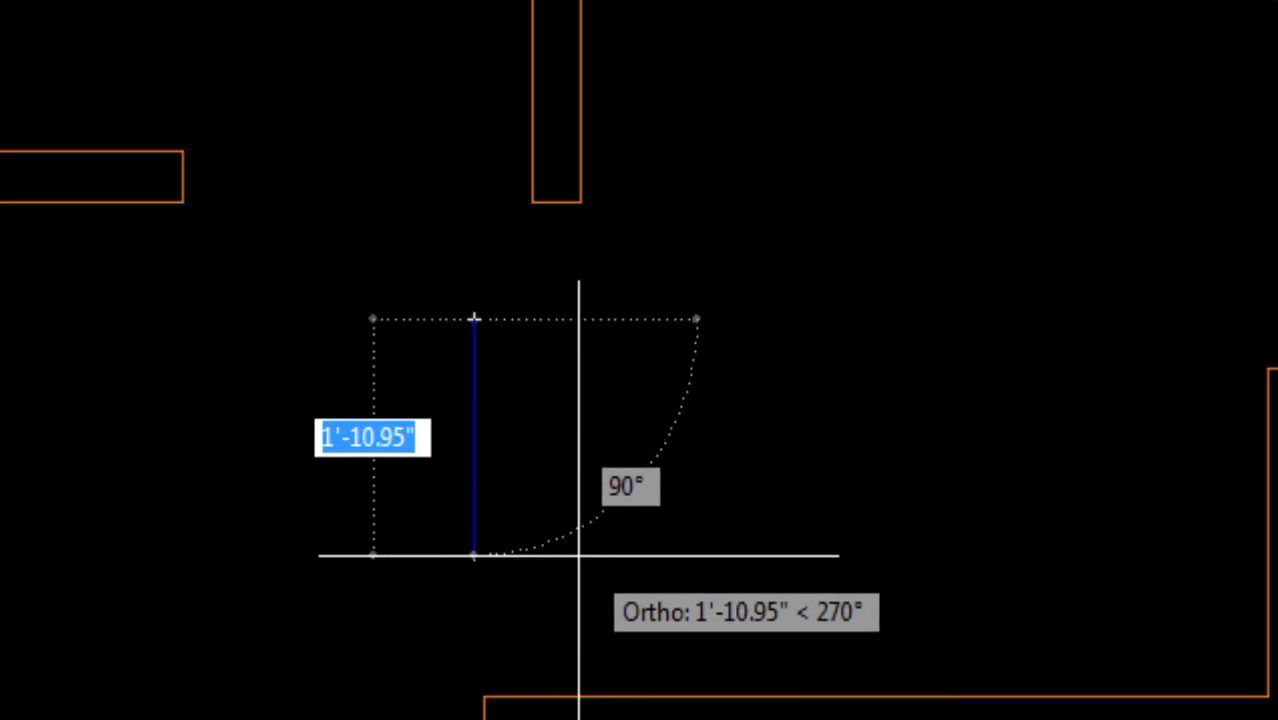
pyautogui.write('5')
pyautogui.press('Return')
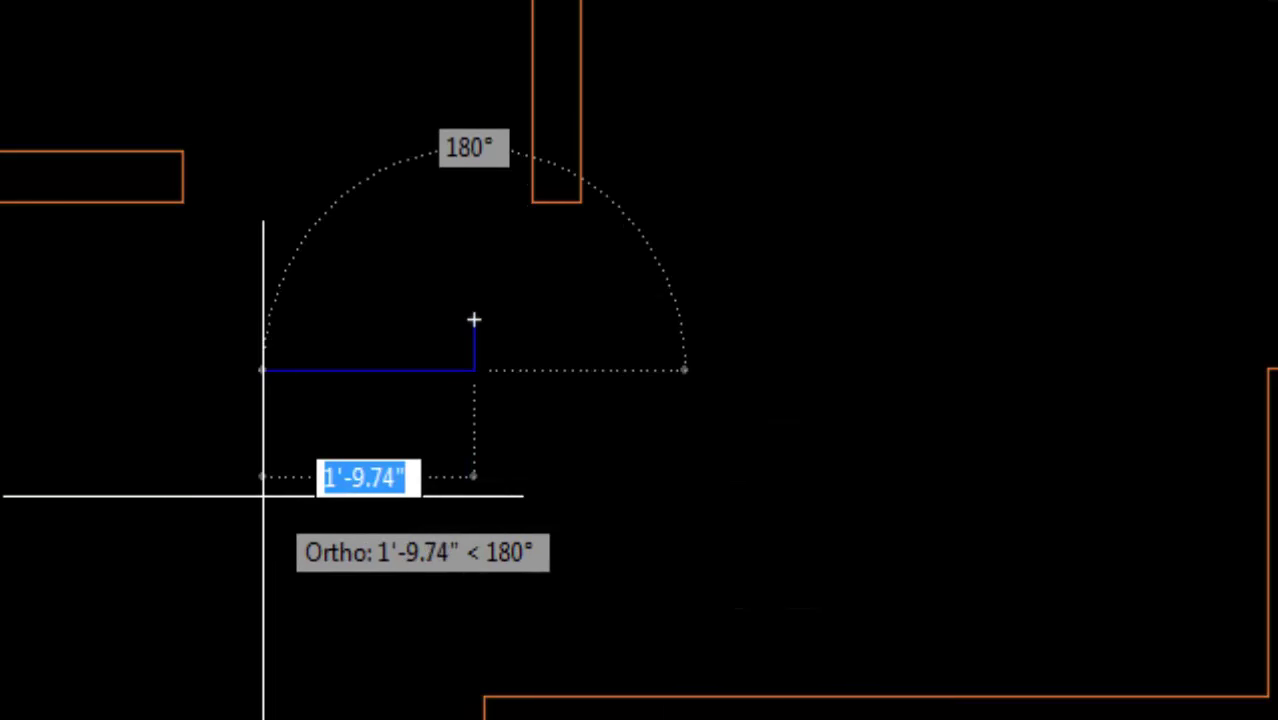
pyautogui.press('Return')
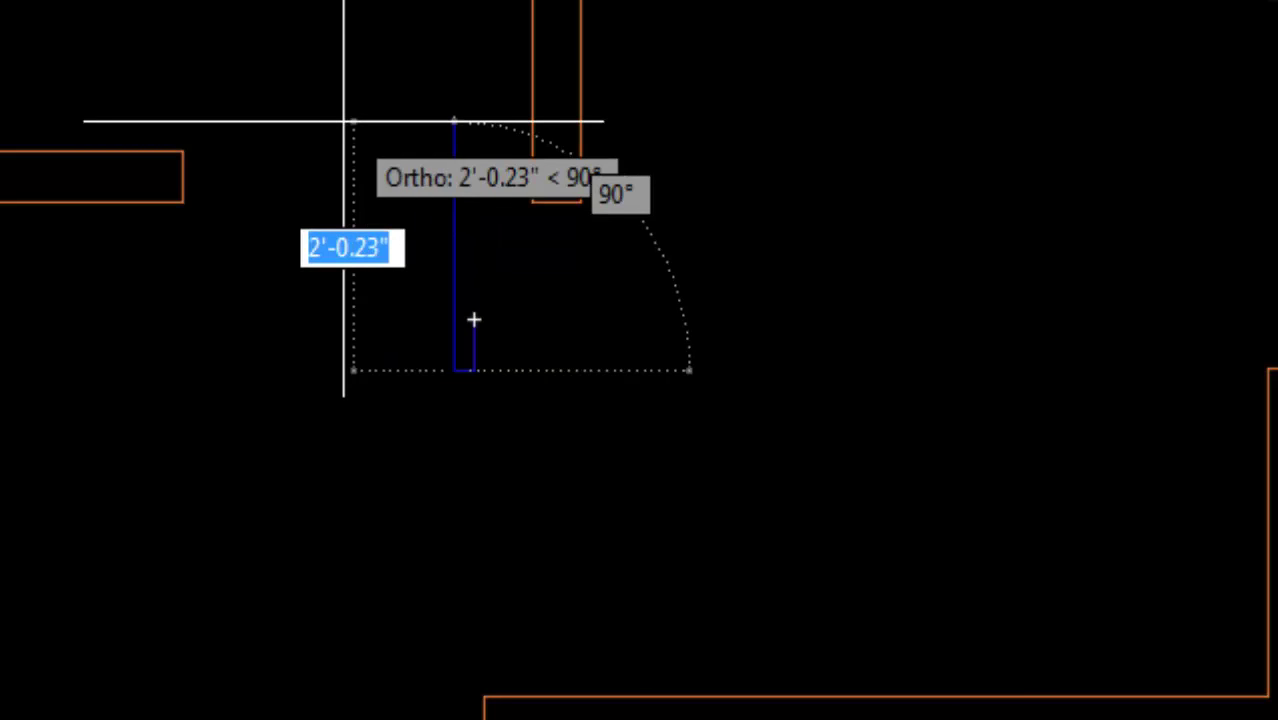
pyautogui.write('3.5')
pyautogui.press('Return')
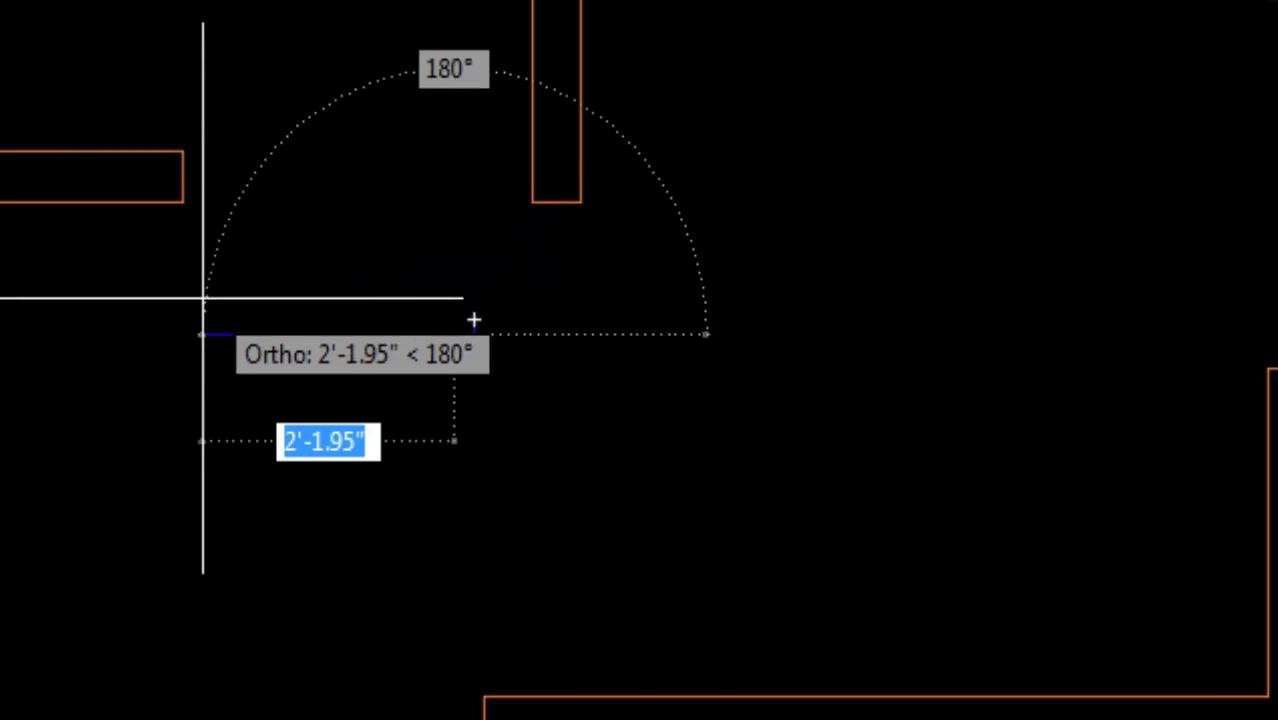
# Complete the door-frame outline with segments of 0.5, 1.5 and 1.5 units
pyautogui.press('BackSpace')
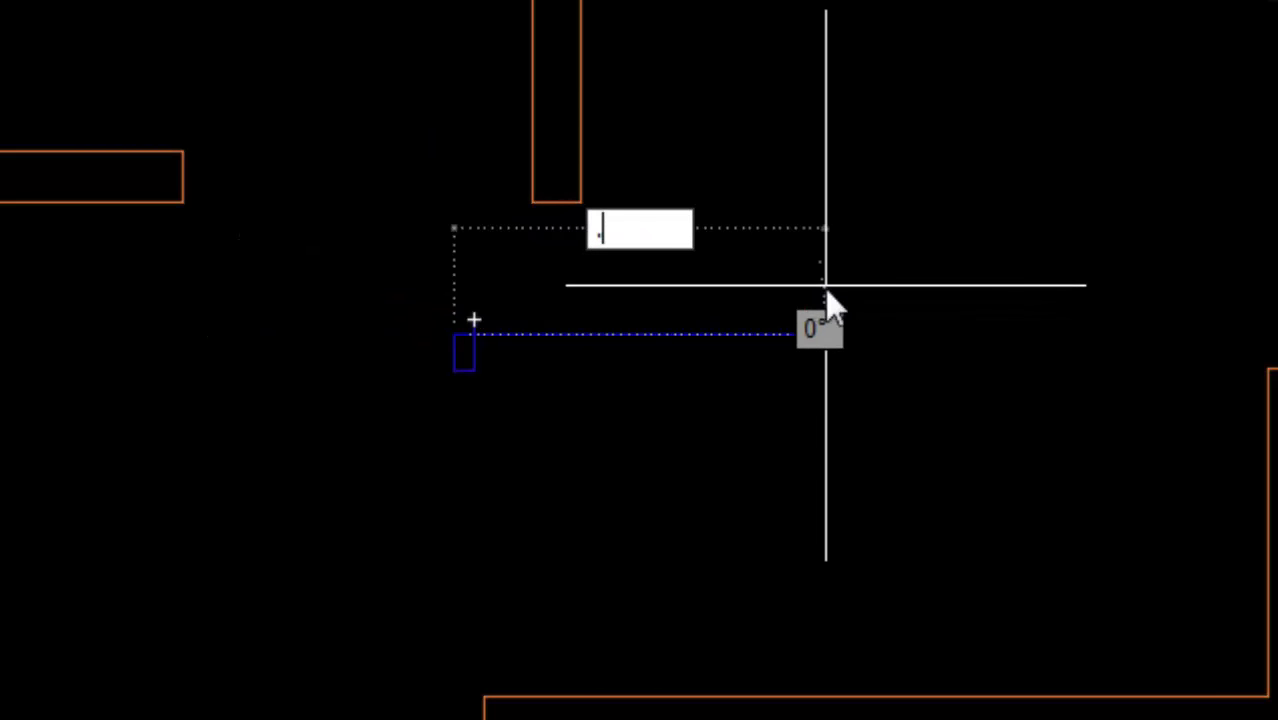
pyautogui.write('.5')
pyautogui.press('Return')
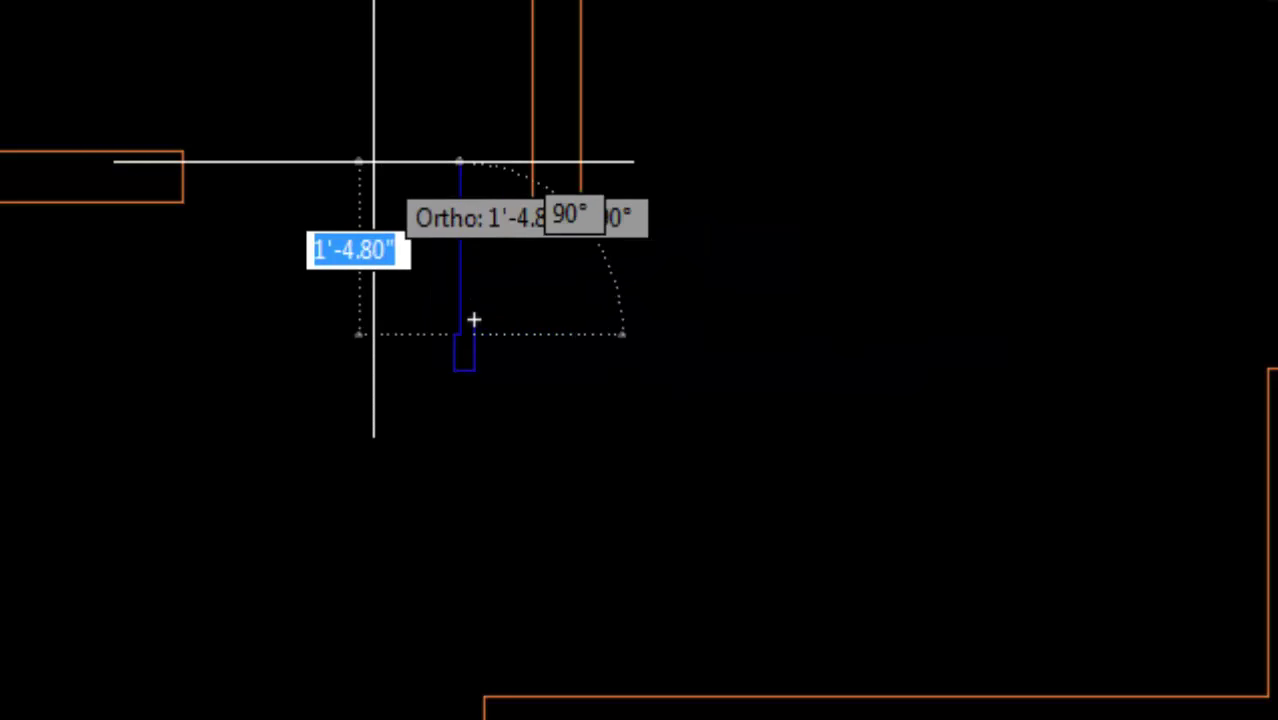
pyautogui.write('1.5')
pyautogui.press('Return')
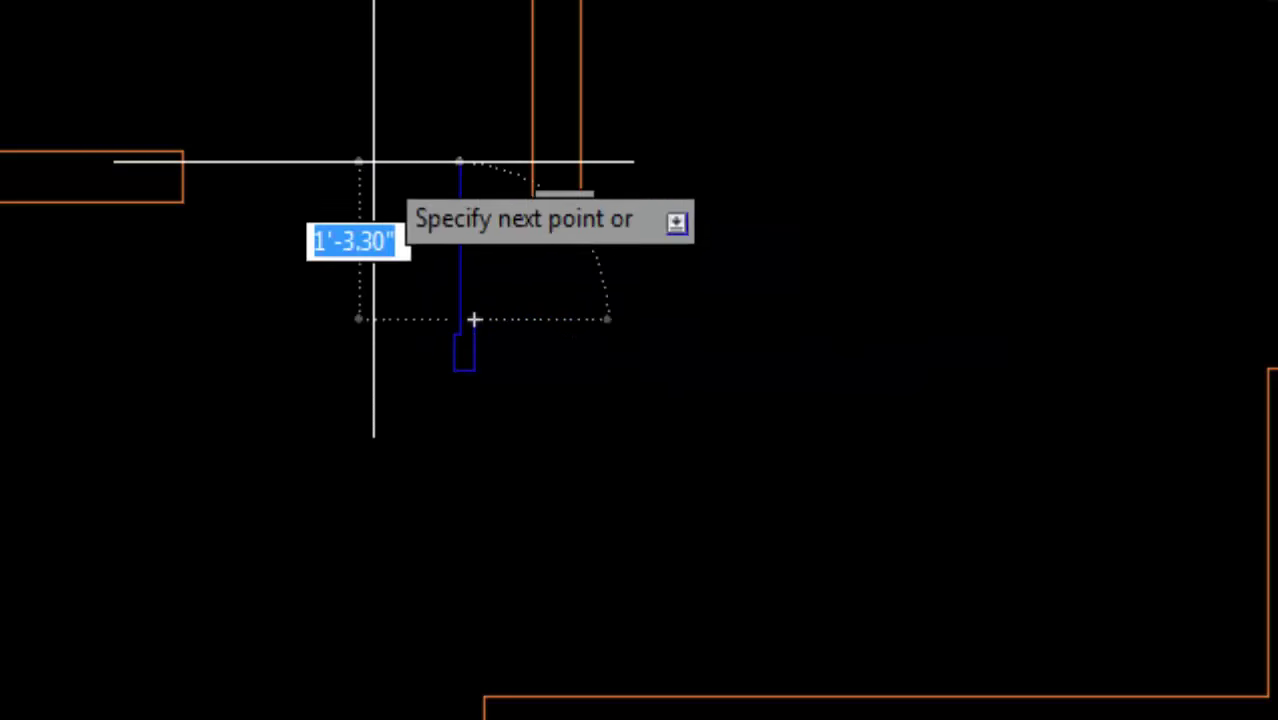
pyautogui.write('1')
pyautogui.press('Return')
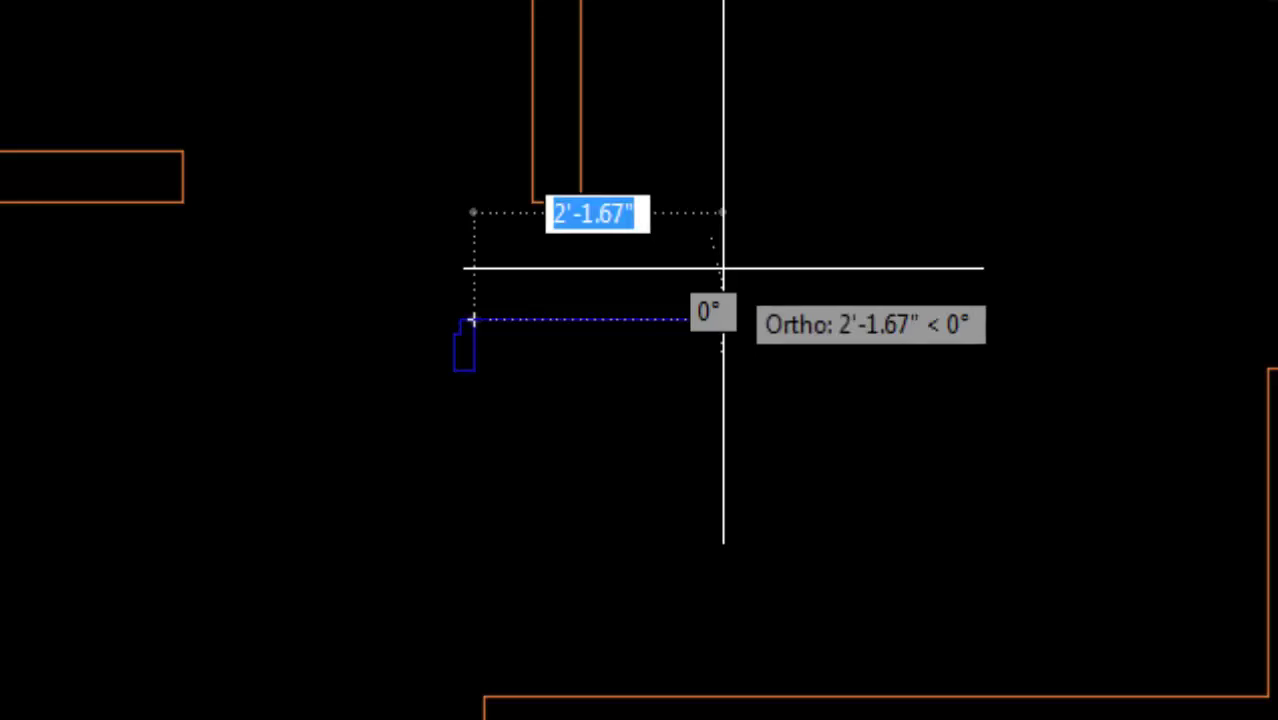
pyautogui.press('Return')
# Set the Door layer colour to a lighter red in Layer Properties
pyautogui.click(503, 155)
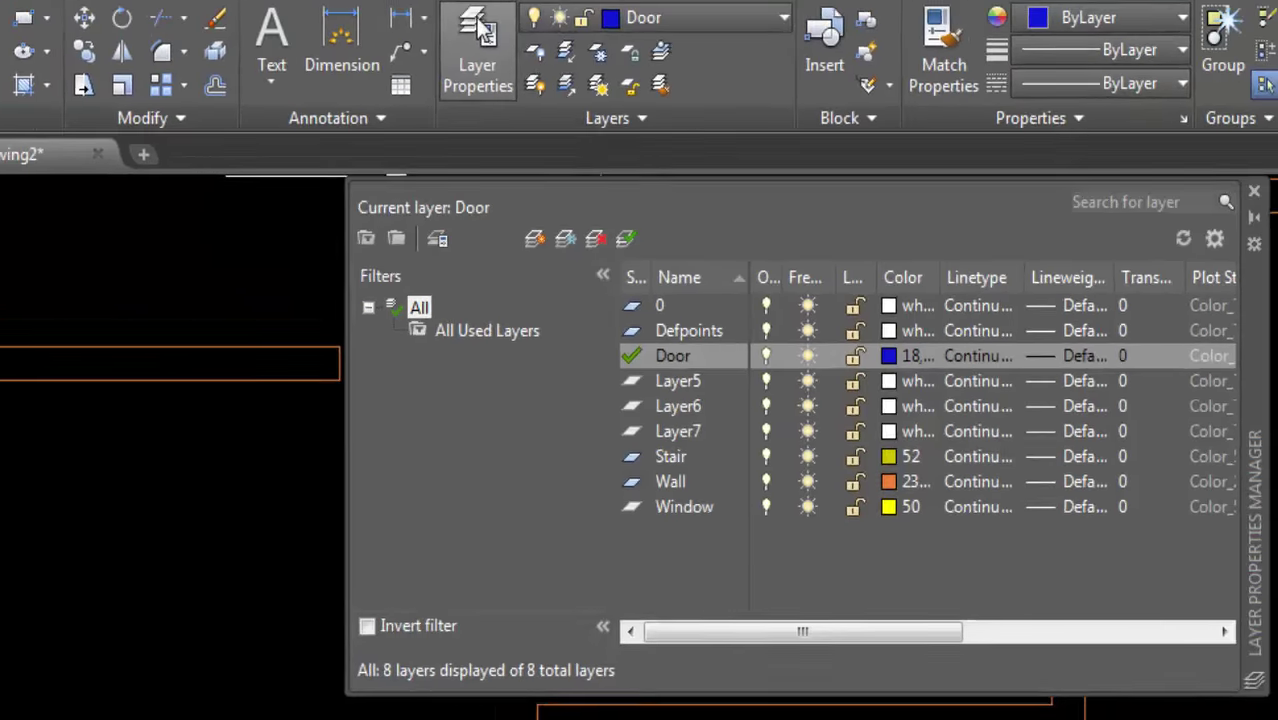
pyautogui.click(849, 414)
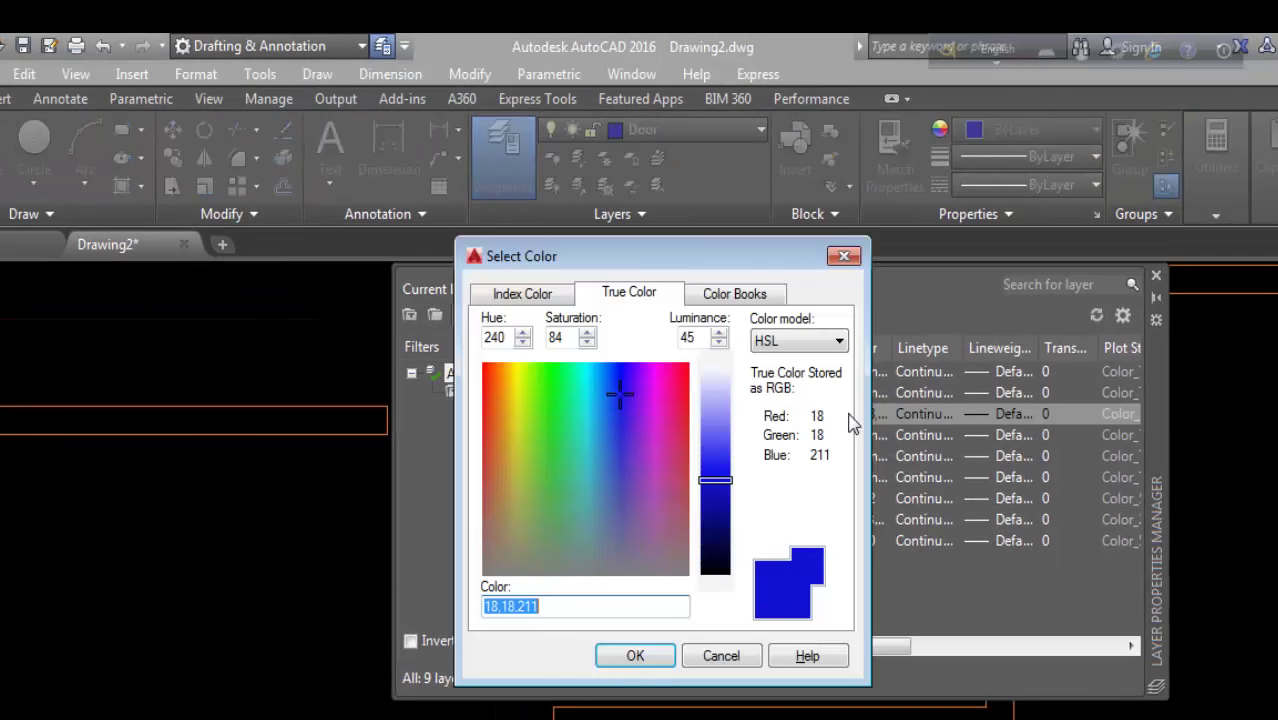
pyautogui.click(674, 396)
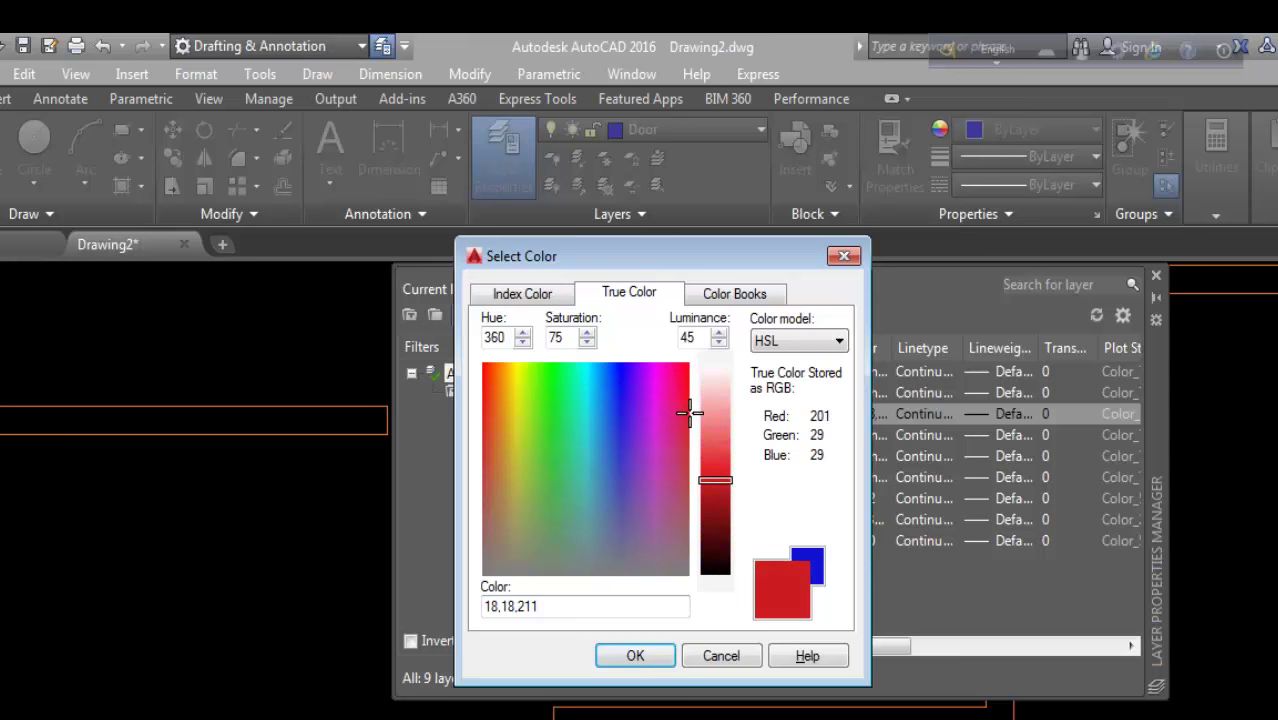
pyautogui.click(711, 447)
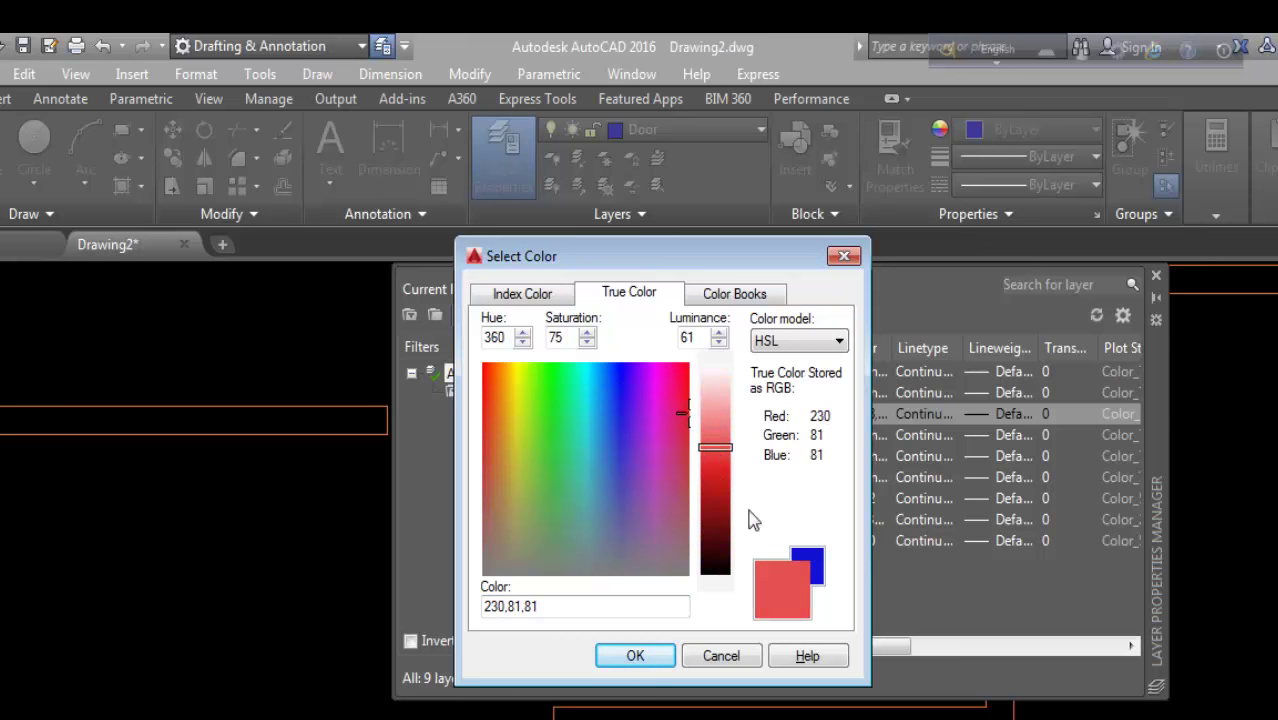
pyautogui.click(636, 656)
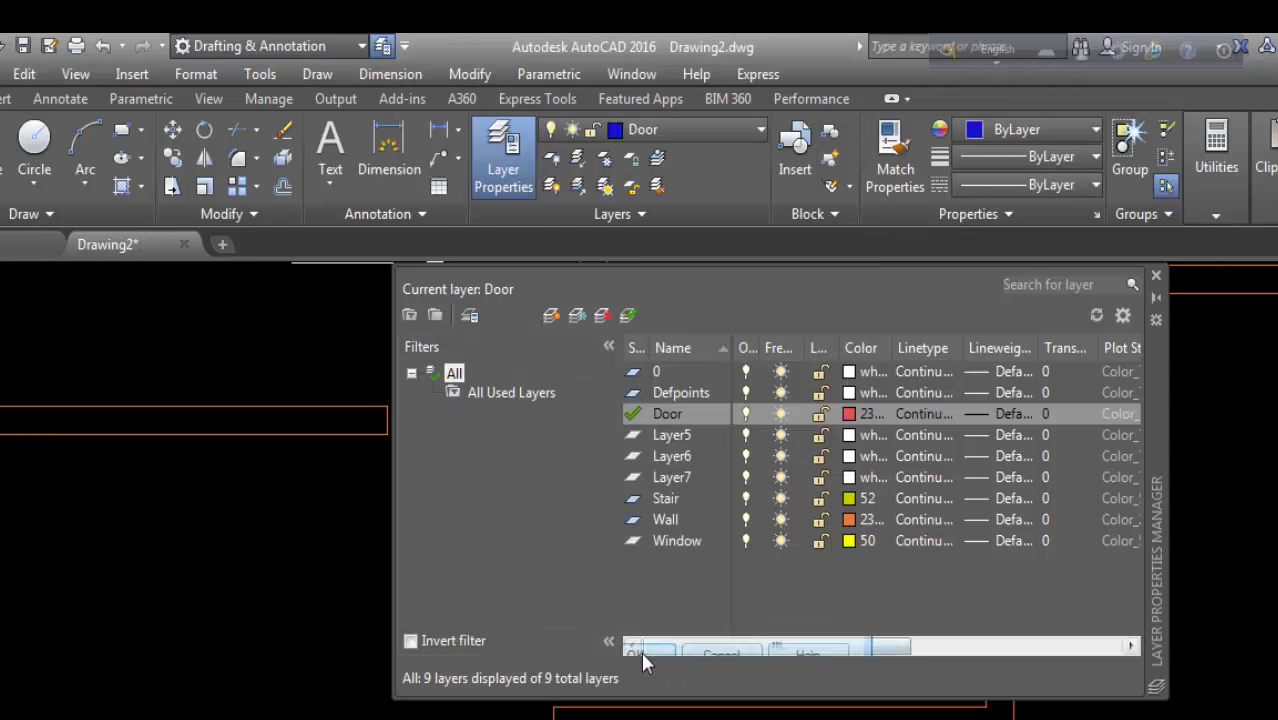
pyautogui.click(1156, 277)
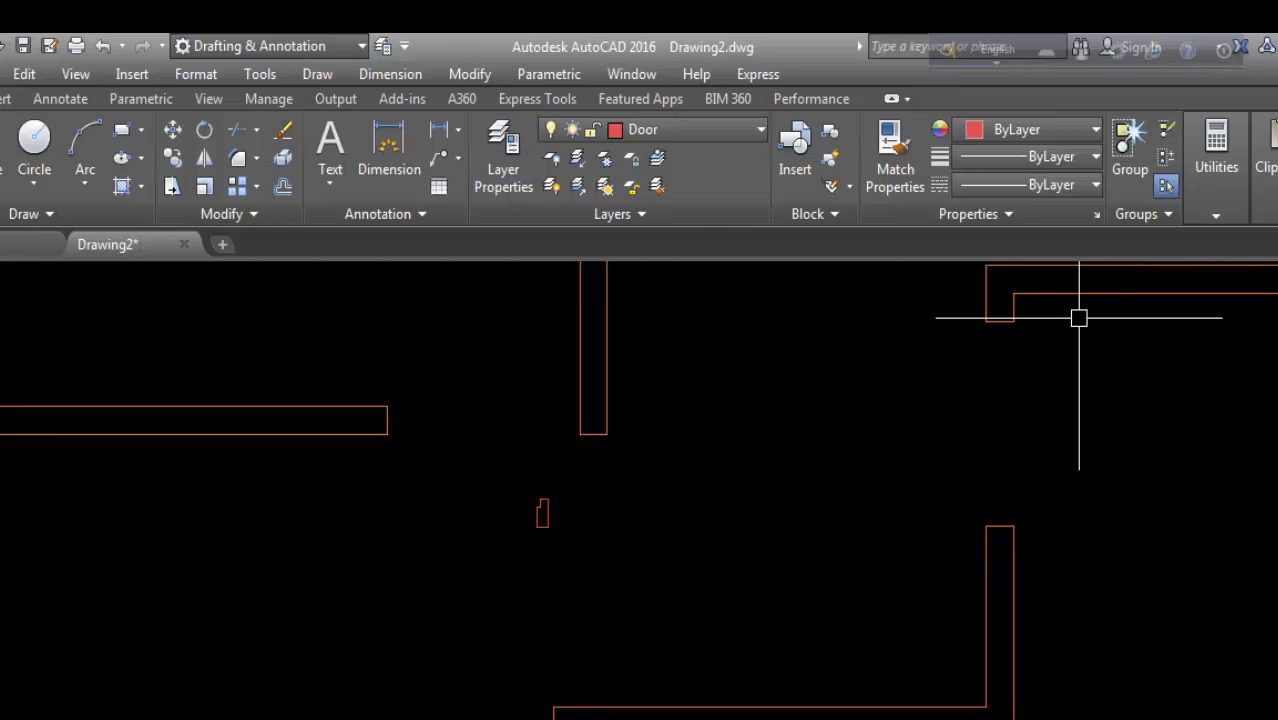
# Change the Door layer colour to bright green (112,235,30)
pyautogui.write('la')
pyautogui.press('Return')
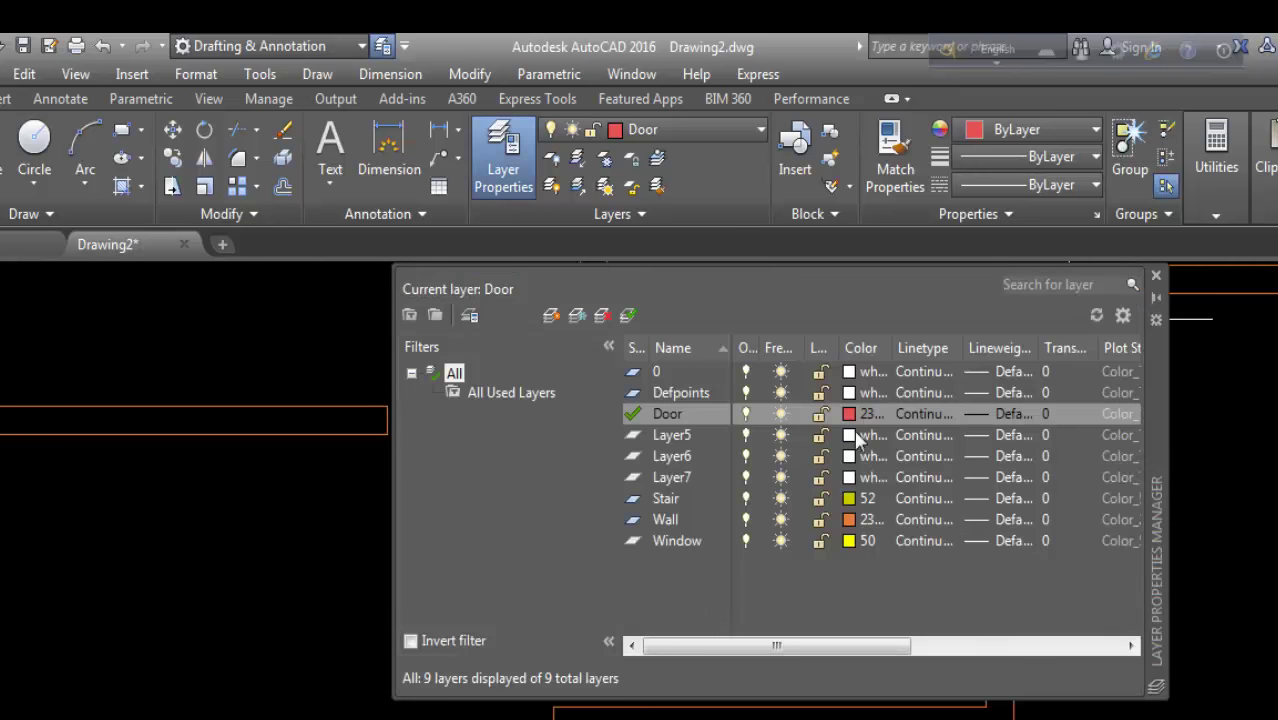
pyautogui.click(849, 415)
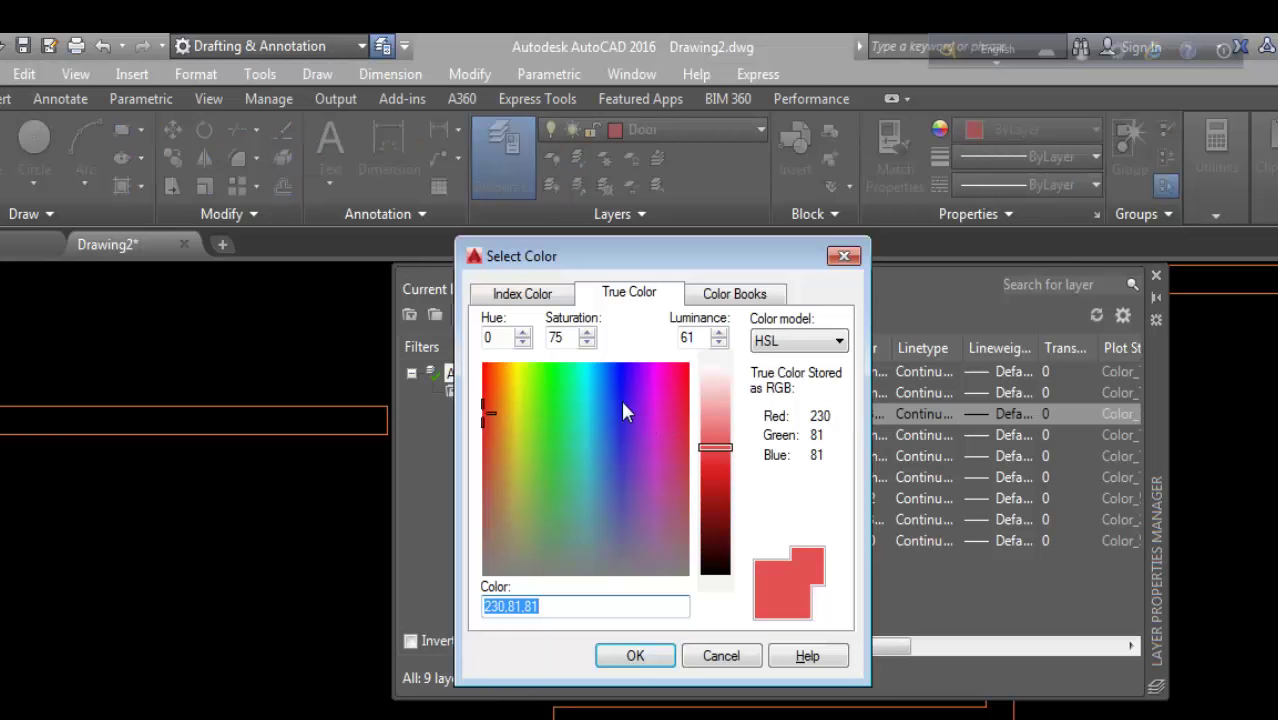
pyautogui.moveTo(623, 411)
pyautogui.mouseDown()
pyautogui.moveTo(573, 385)
pyautogui.moveTo(538, 395)
pyautogui.mouseUp()
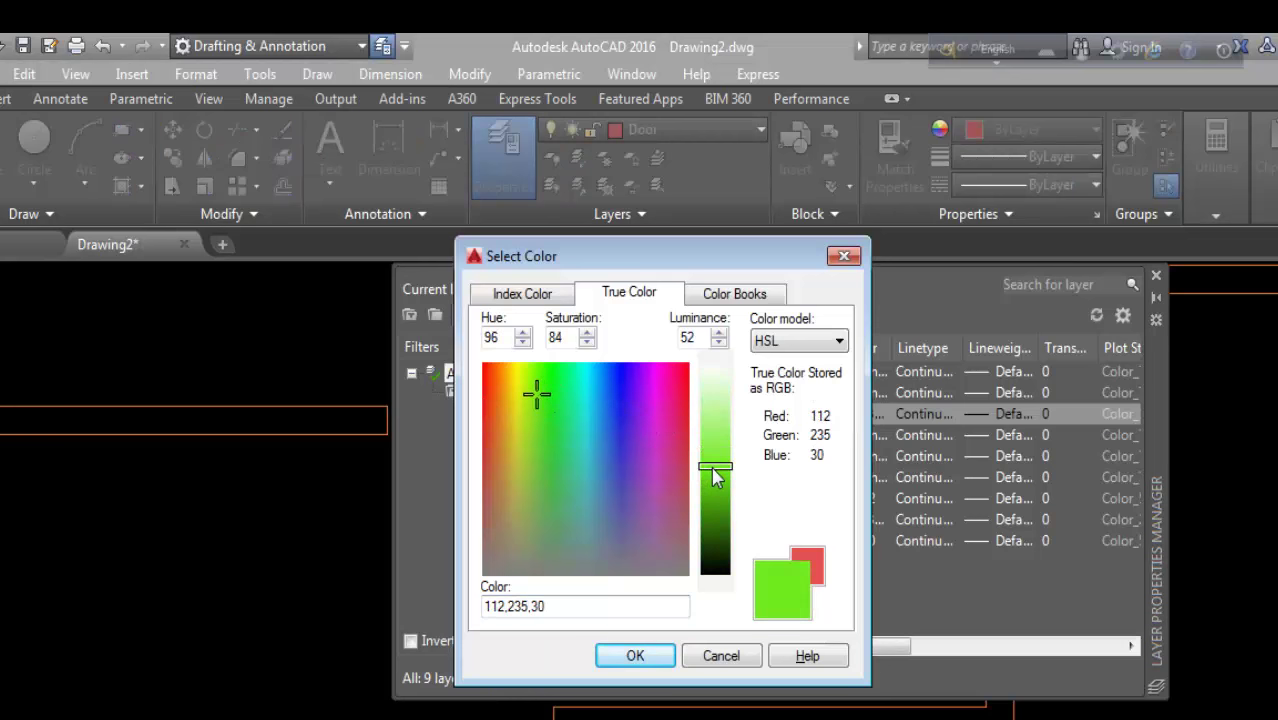
pyautogui.click(637, 656)
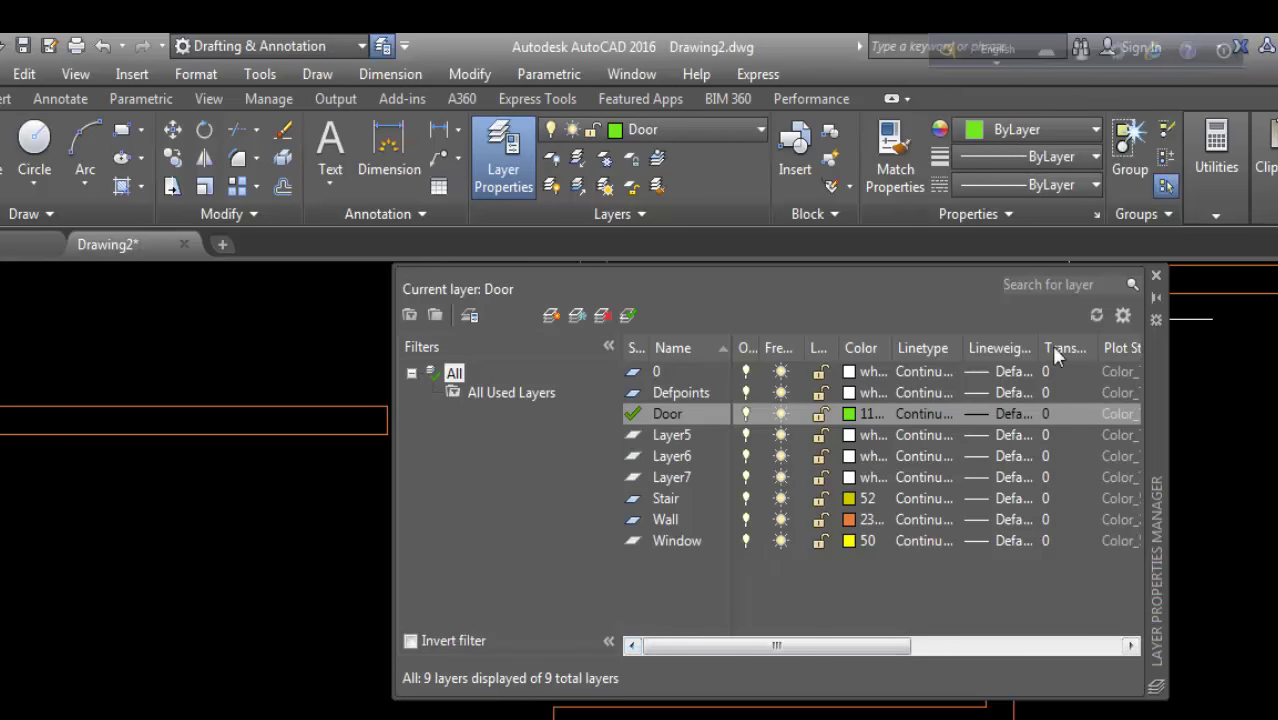
pyautogui.click(1156, 276)
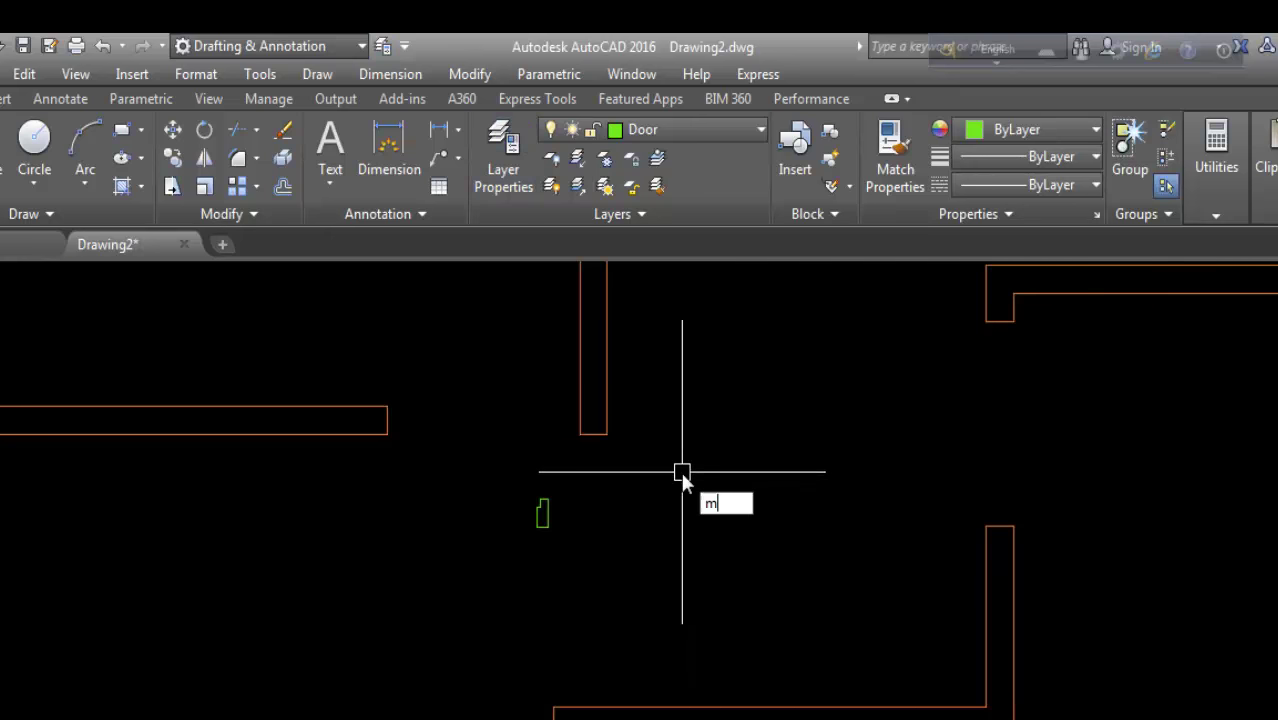
# Move the door frame so its corner snaps to the right wall's corner
pyautogui.press('Return')
pyautogui.click(542, 513)
pyautogui.press('Return')
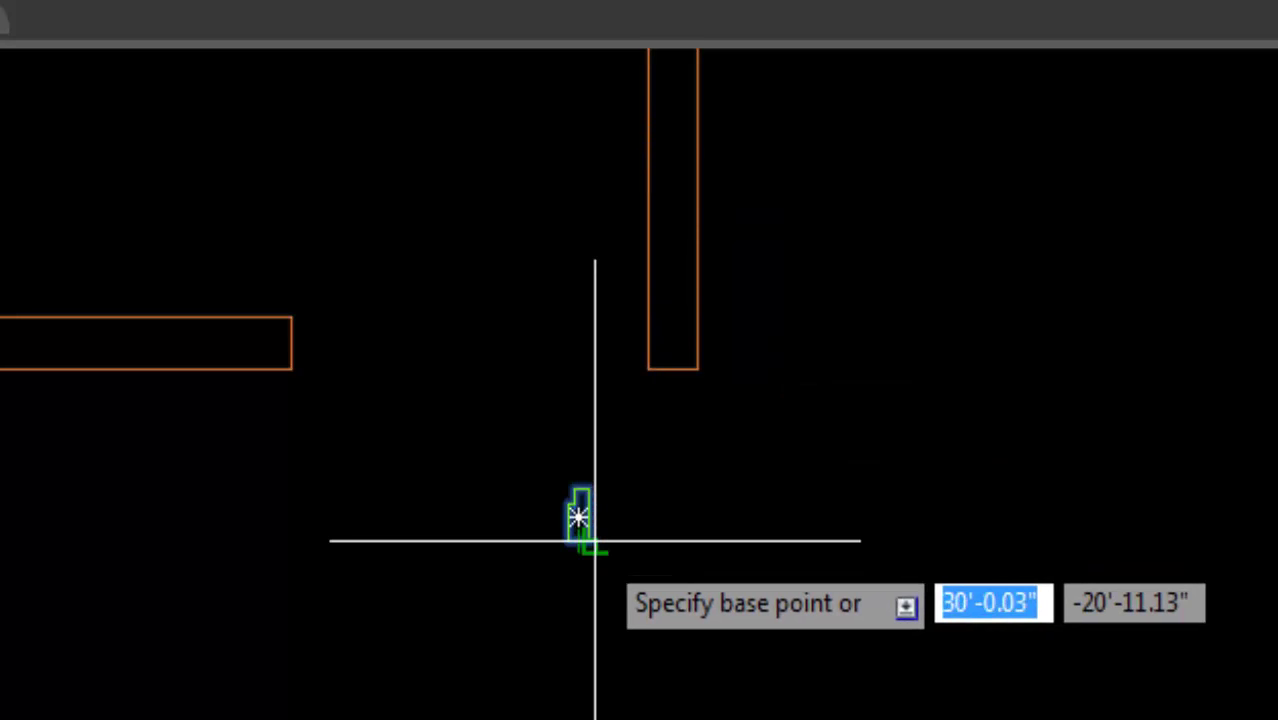
pyautogui.scroll(3, 593, 536)
pyautogui.click(560, 535)
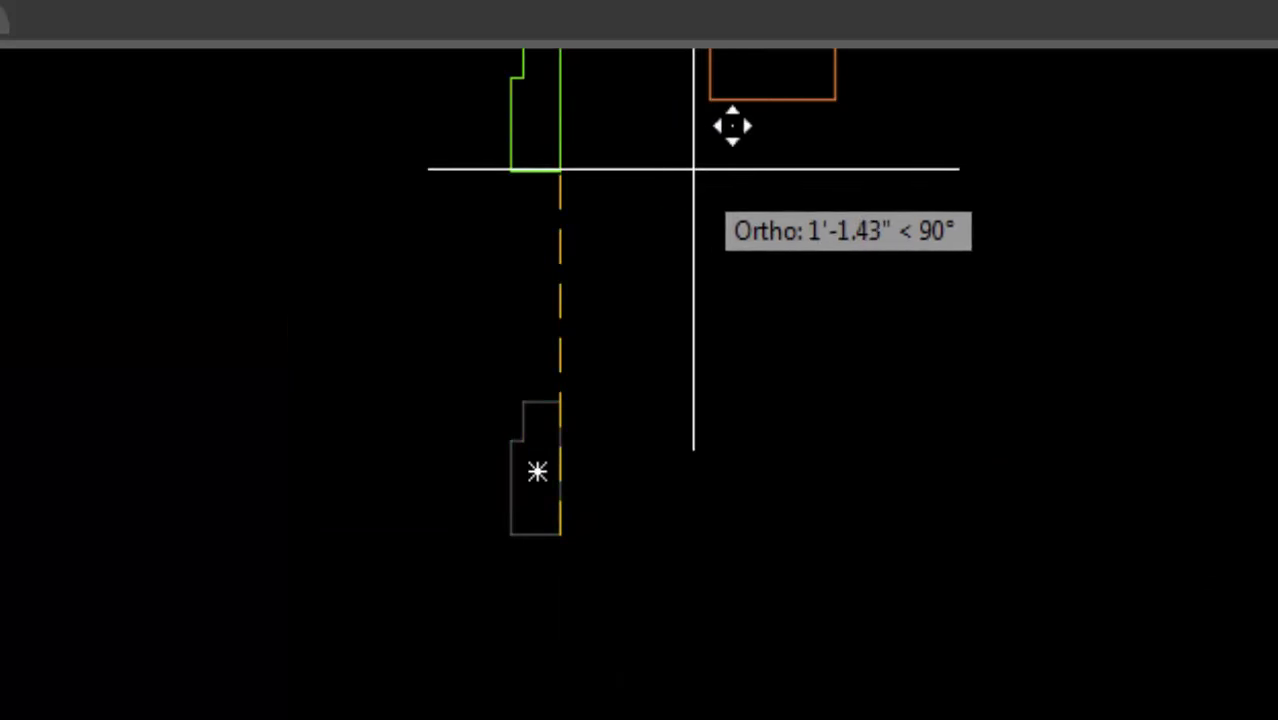
pyautogui.scroll(-2, 720, 310)
pyautogui.click(716, 194)
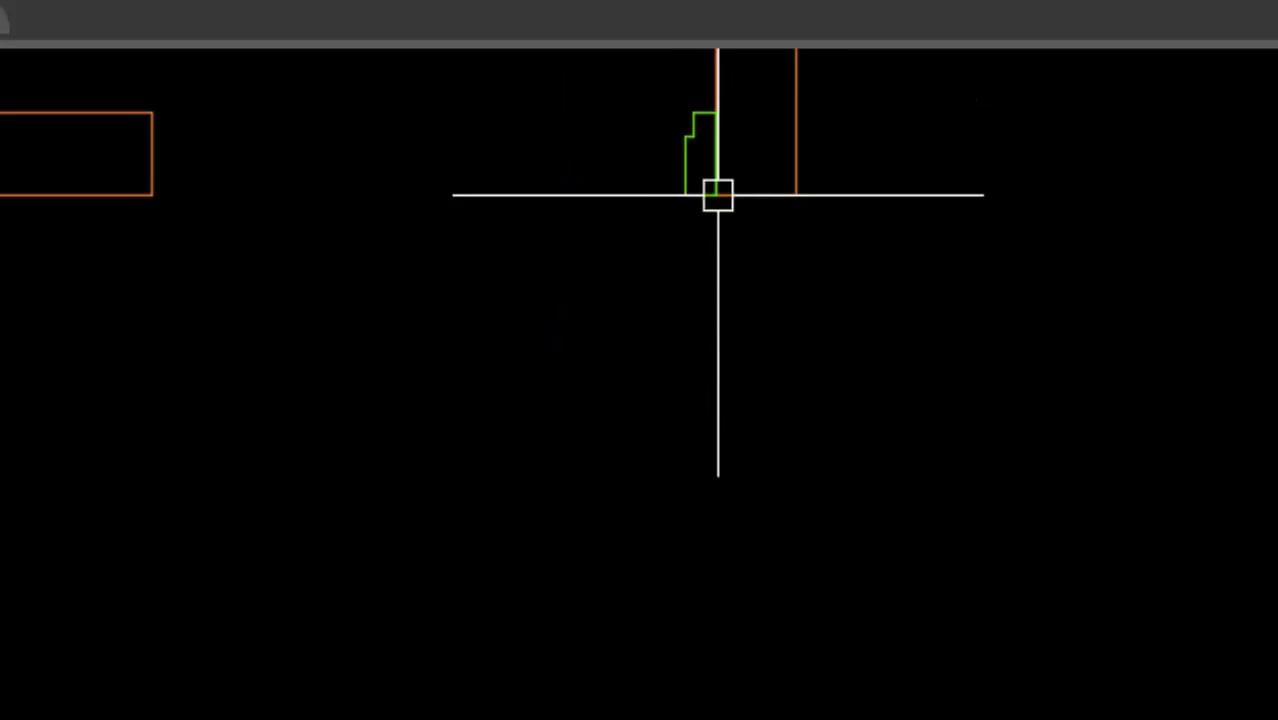
pyautogui.scroll(-2, 685, 474)
pyautogui.moveTo(685, 474); pyautogui.dragTo(693, 530, button='middle')
pyautogui.scroll(-2, 693, 530)
# Mirror the door frame about a vertical line, keeping the original
pyautogui.write('m')
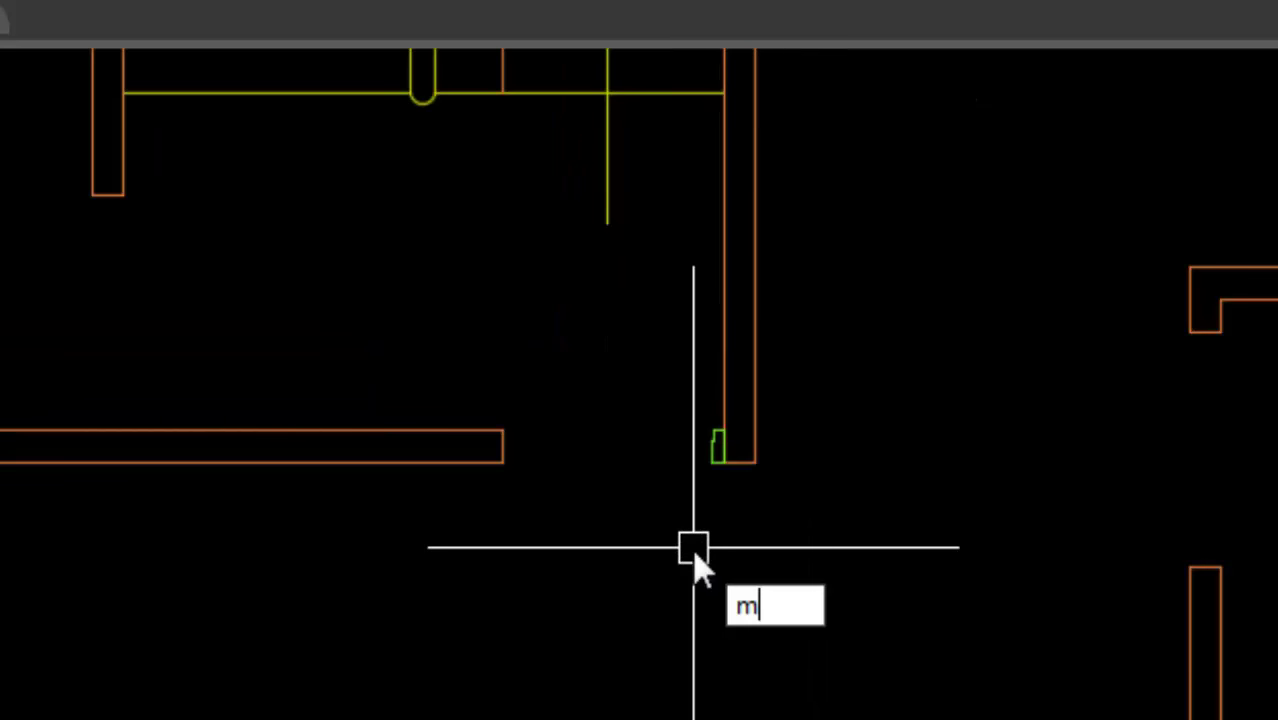
pyautogui.press('Return')
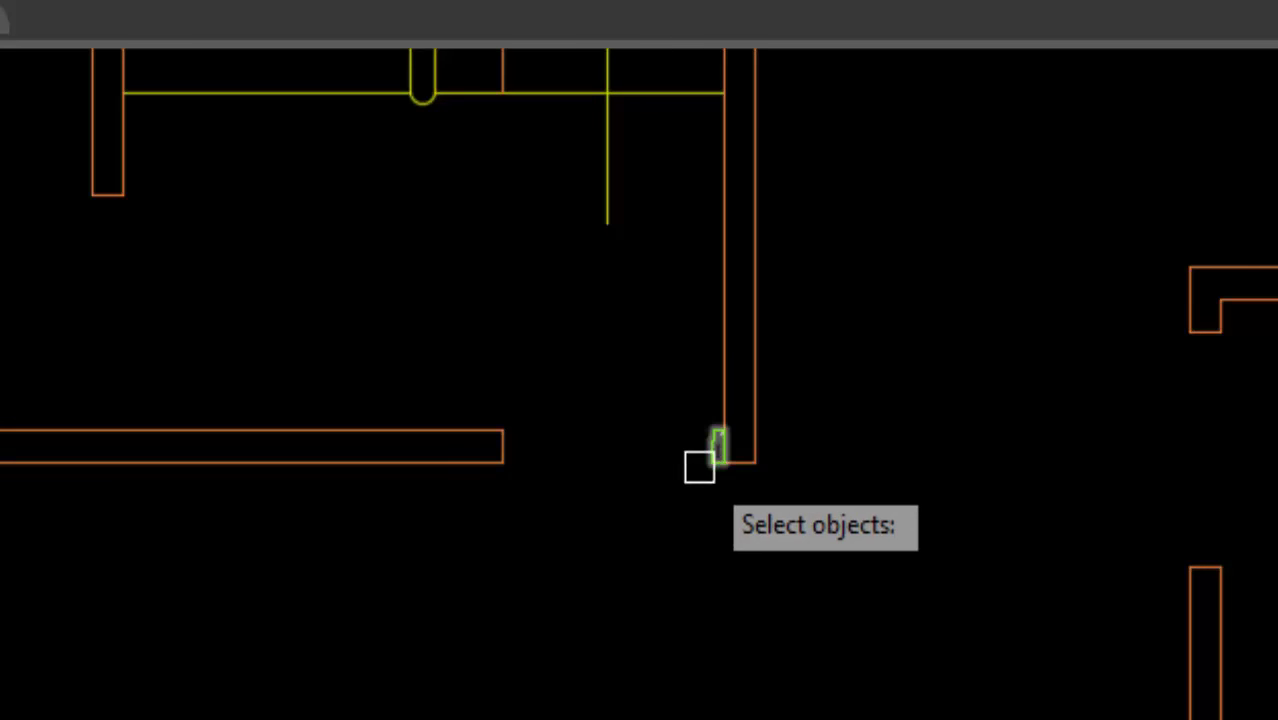
pyautogui.click(708, 466)
pyautogui.press('Return')
pyautogui.click(673, 448)
pyautogui.click(677, 570)
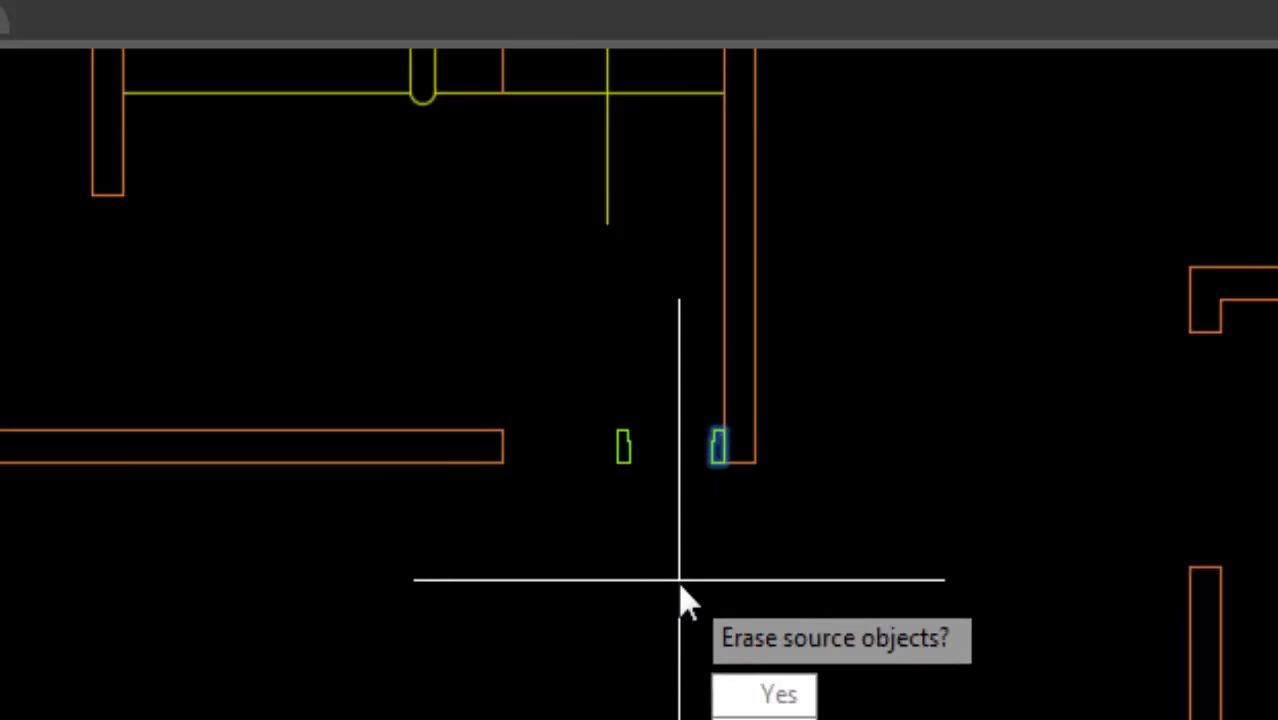
pyautogui.press('Return')
pyautogui.scroll(2, 629, 468)
# Move the mirrored door frame copy to the end of the left wall
pyautogui.write('m')
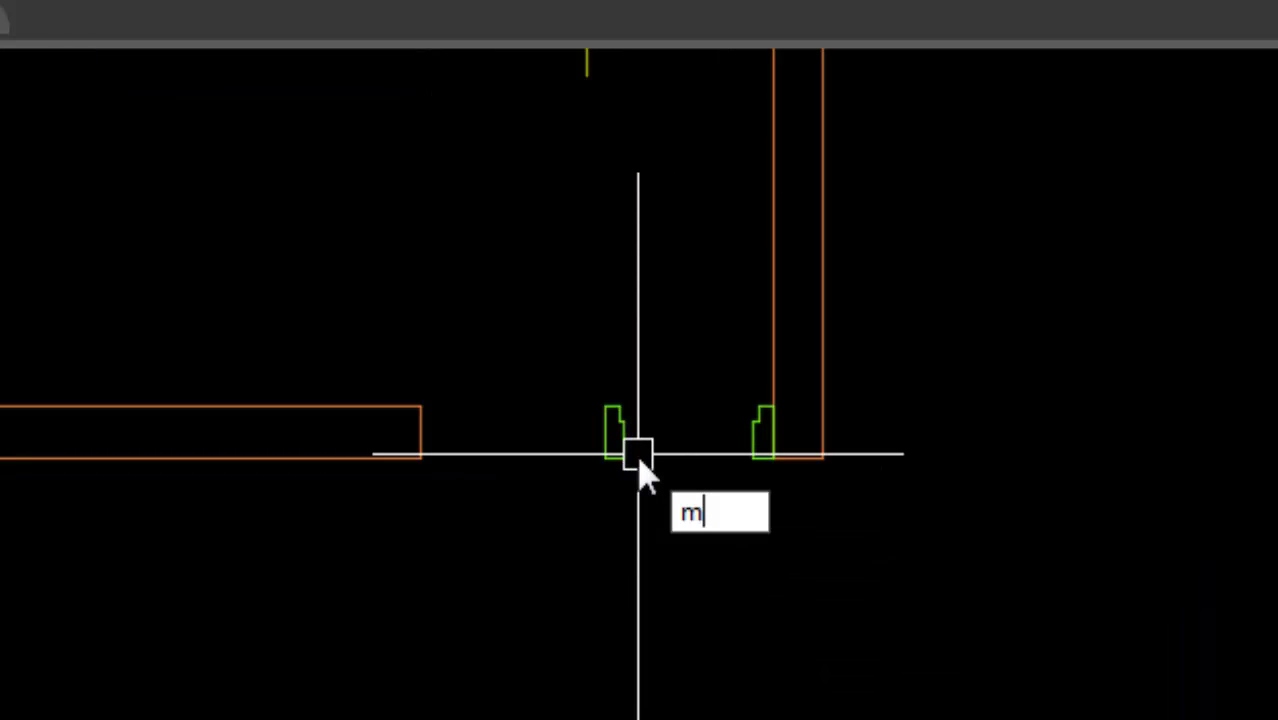
pyautogui.press('Return')
pyautogui.click(633, 449)
pyautogui.press('Return')
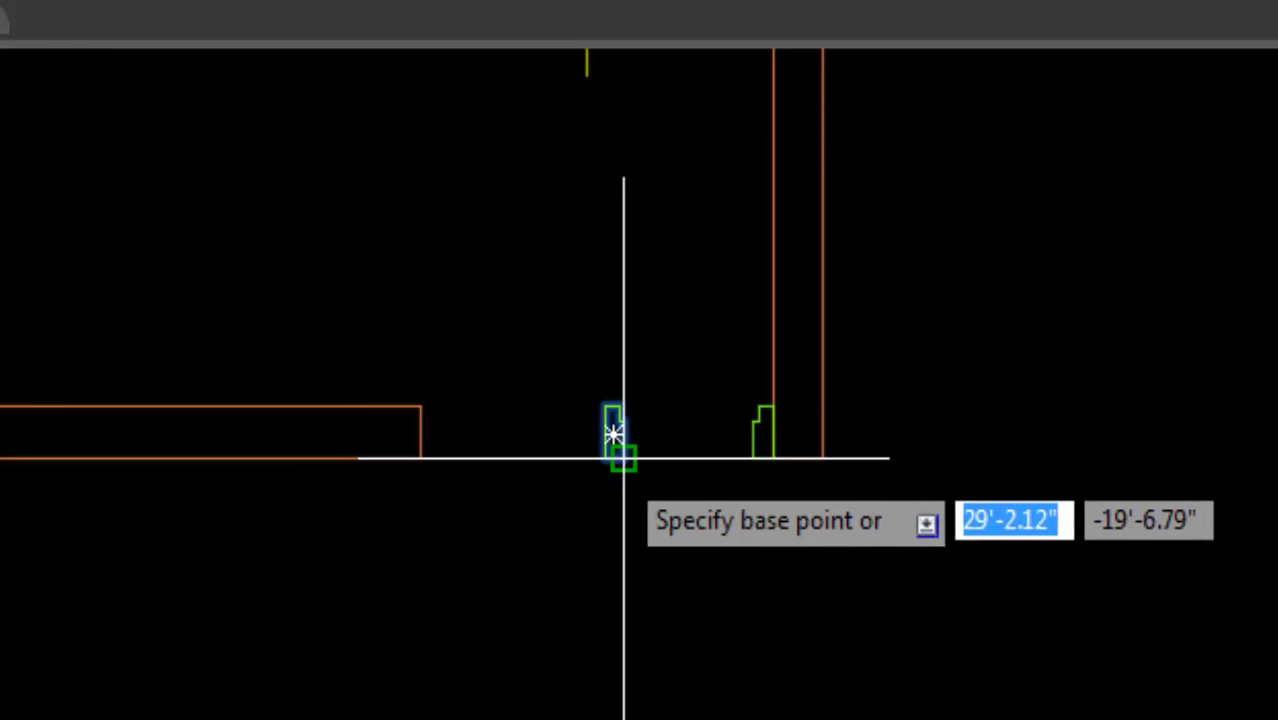
pyautogui.click(605, 458)
pyautogui.click(420, 458)
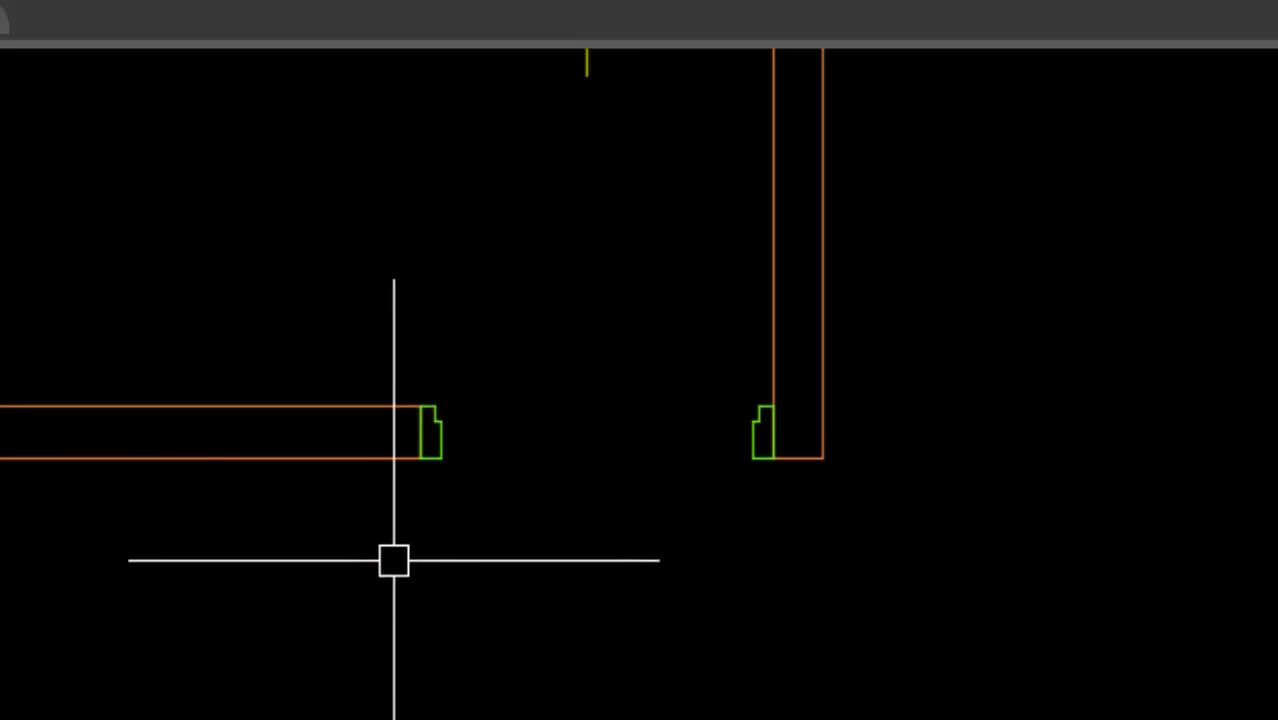
pyautogui.moveTo(571, 371); pyautogui.dragTo(504, 650, button='middle')
# Regenerate the drawing display and pan up to the door opening
pyautogui.write('re')
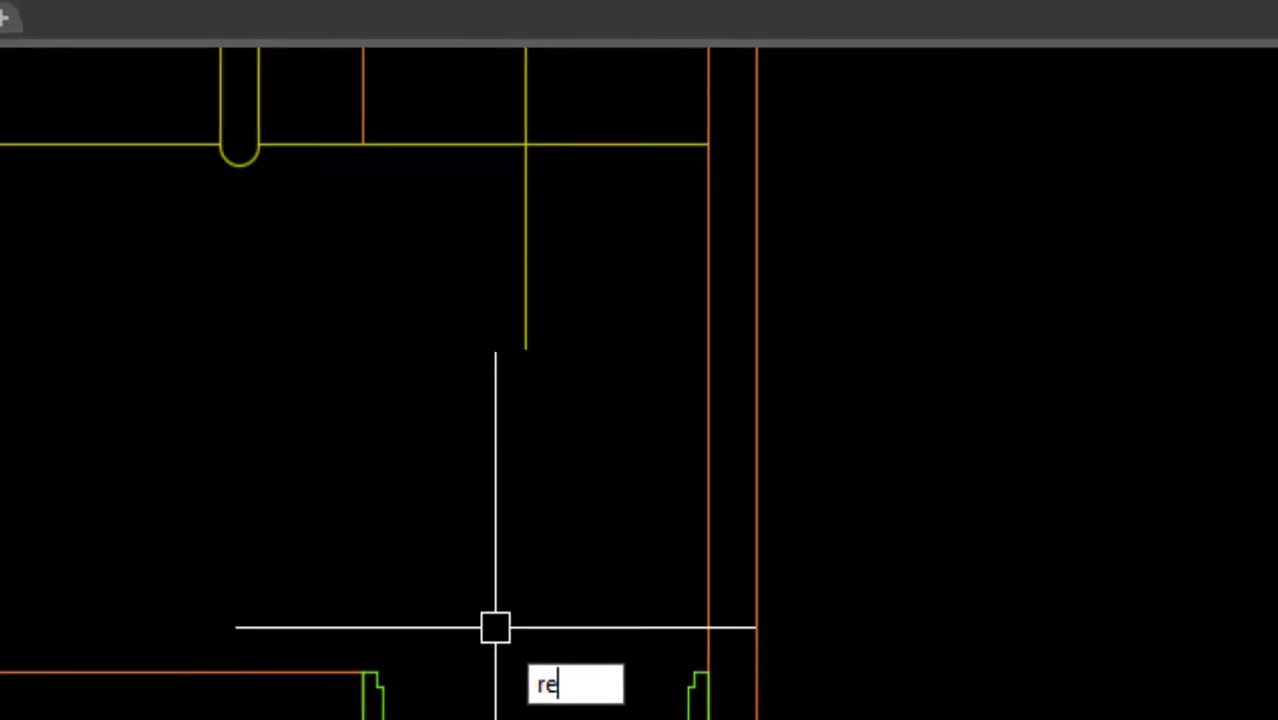
pyautogui.scroll(-1, 505, 588)
pyautogui.press('Return')
pyautogui.scroll(3, 424, 602)
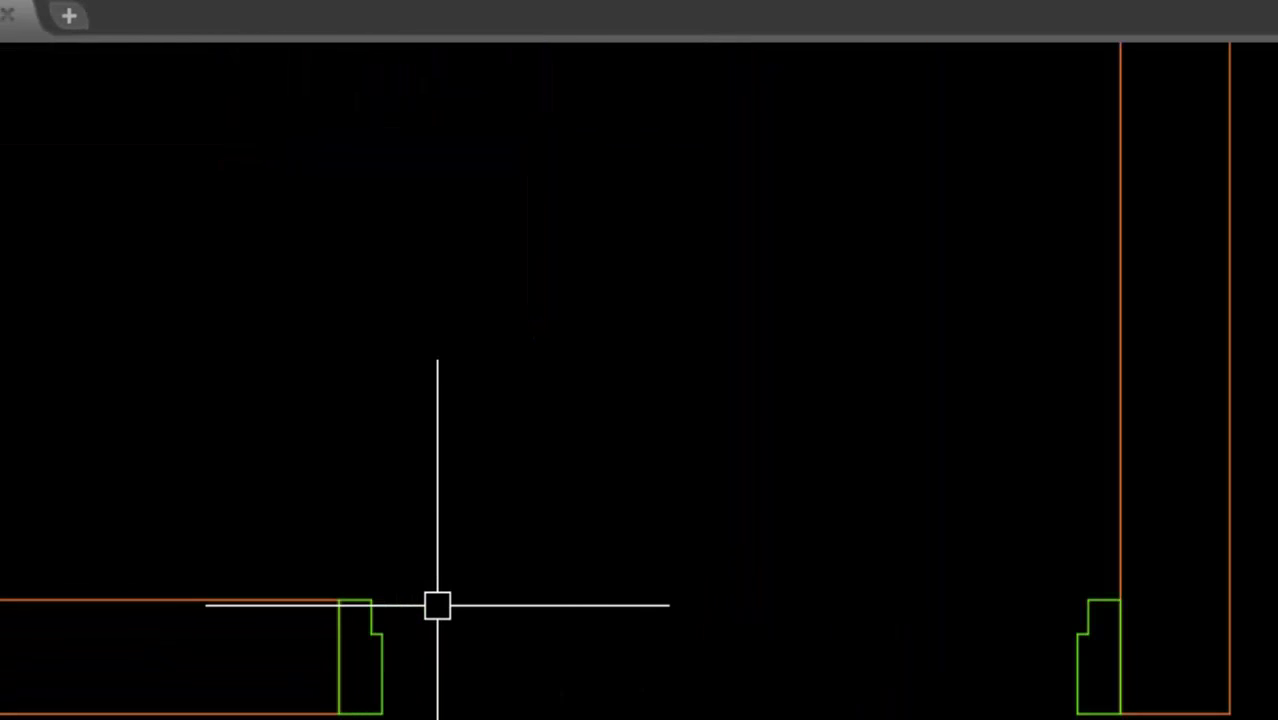
pyautogui.write('re')
pyautogui.moveTo(436, 601); pyautogui.dragTo(428, 454, button='middle')
pyautogui.press('Return')
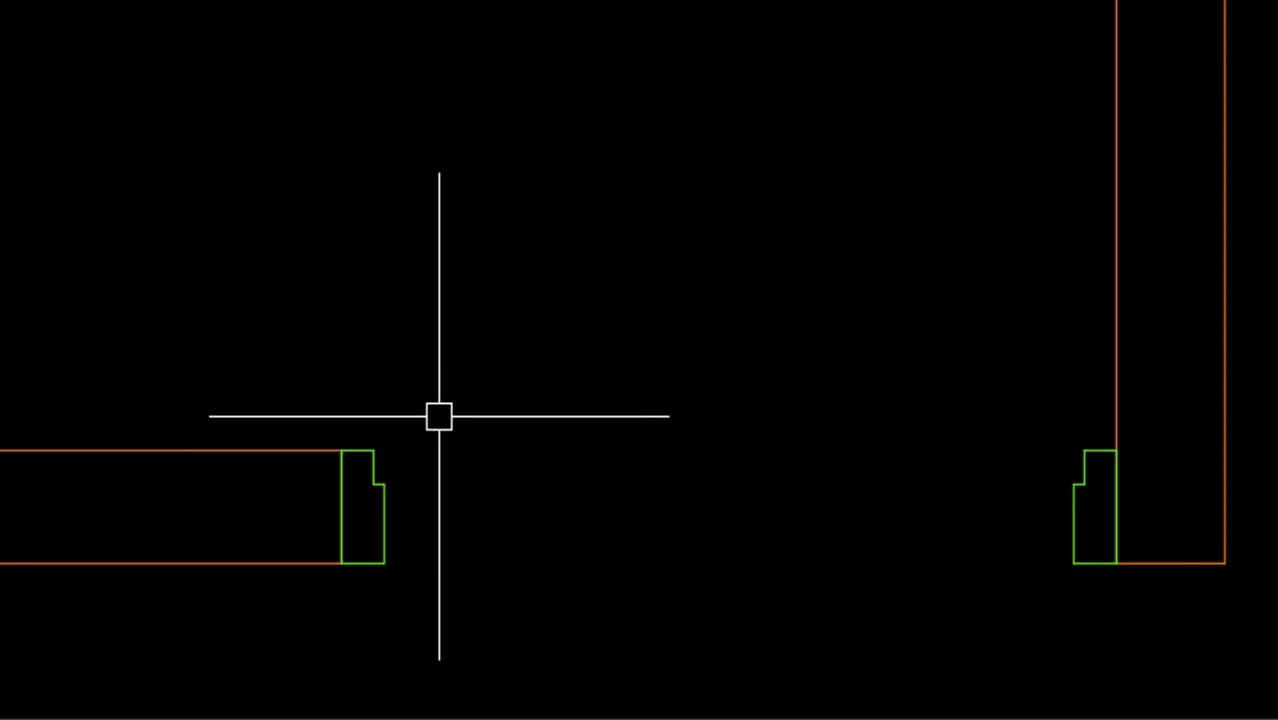
# Draw a thin rectangle from the left jamb to the right jamb as the door panel
pyautogui.write('e')
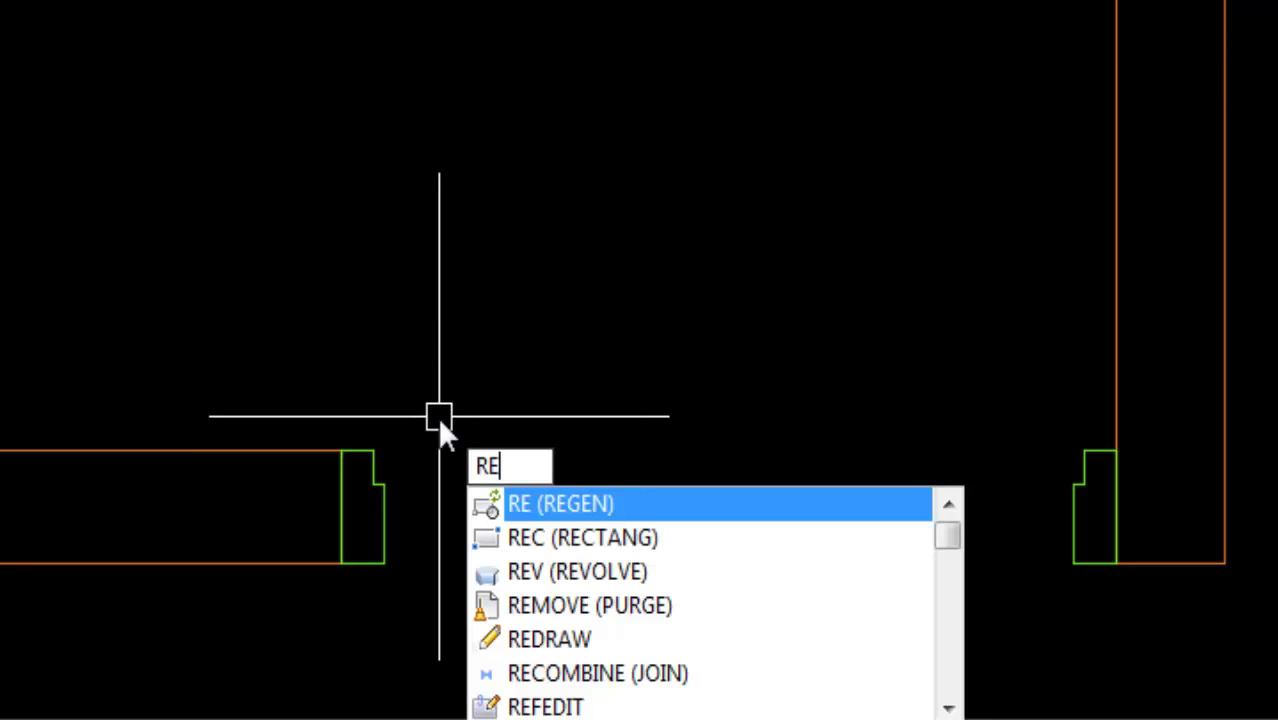
pyautogui.click(540, 548)
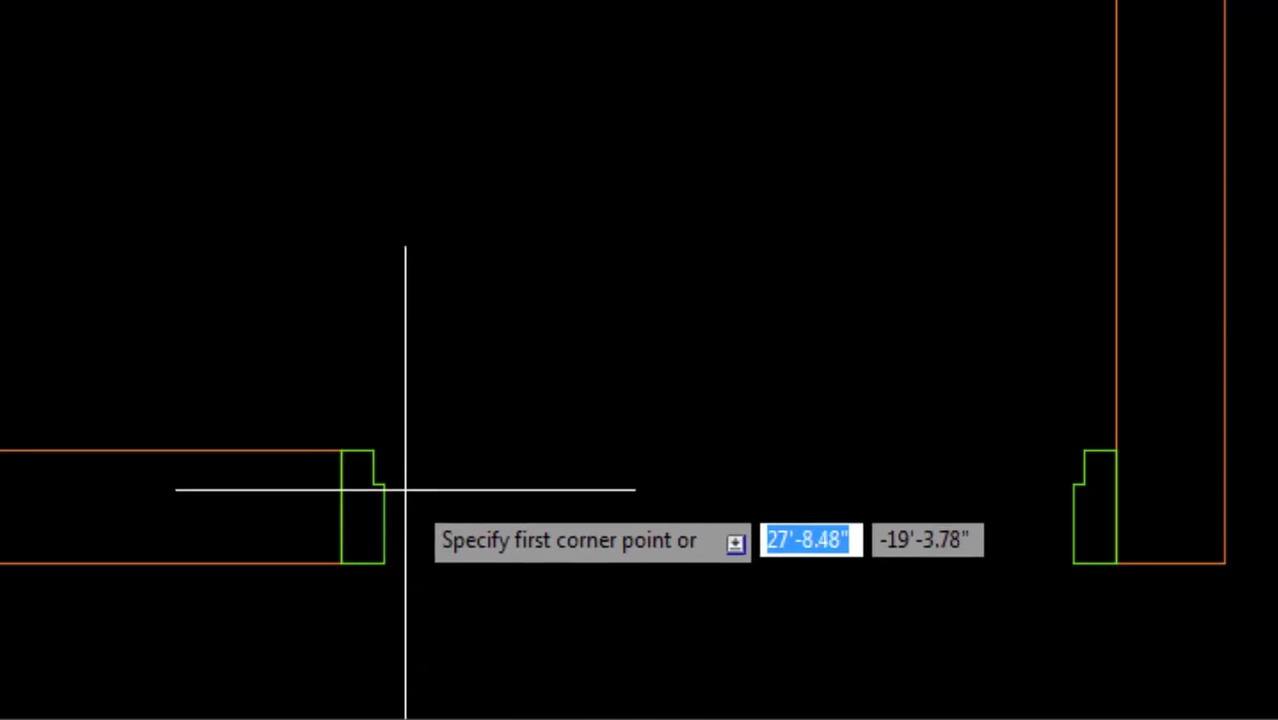
pyautogui.click(373, 451)
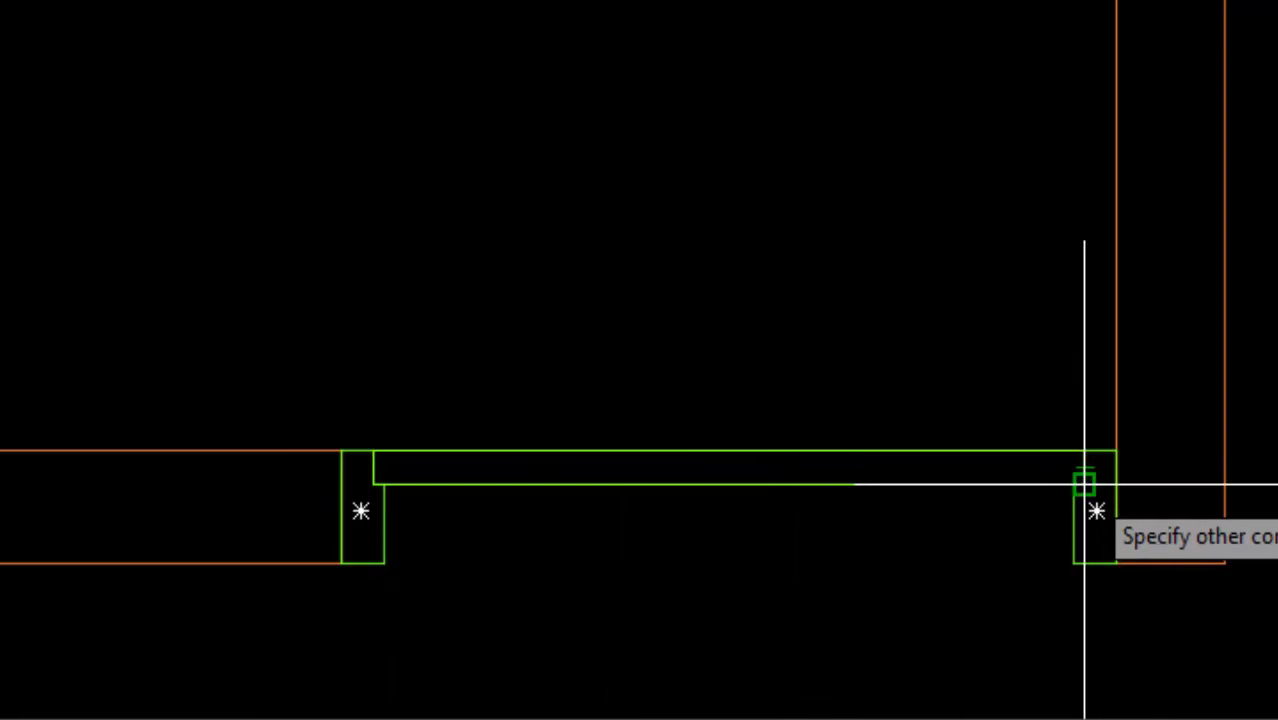
pyautogui.click(1084, 484)
pyautogui.write('r')
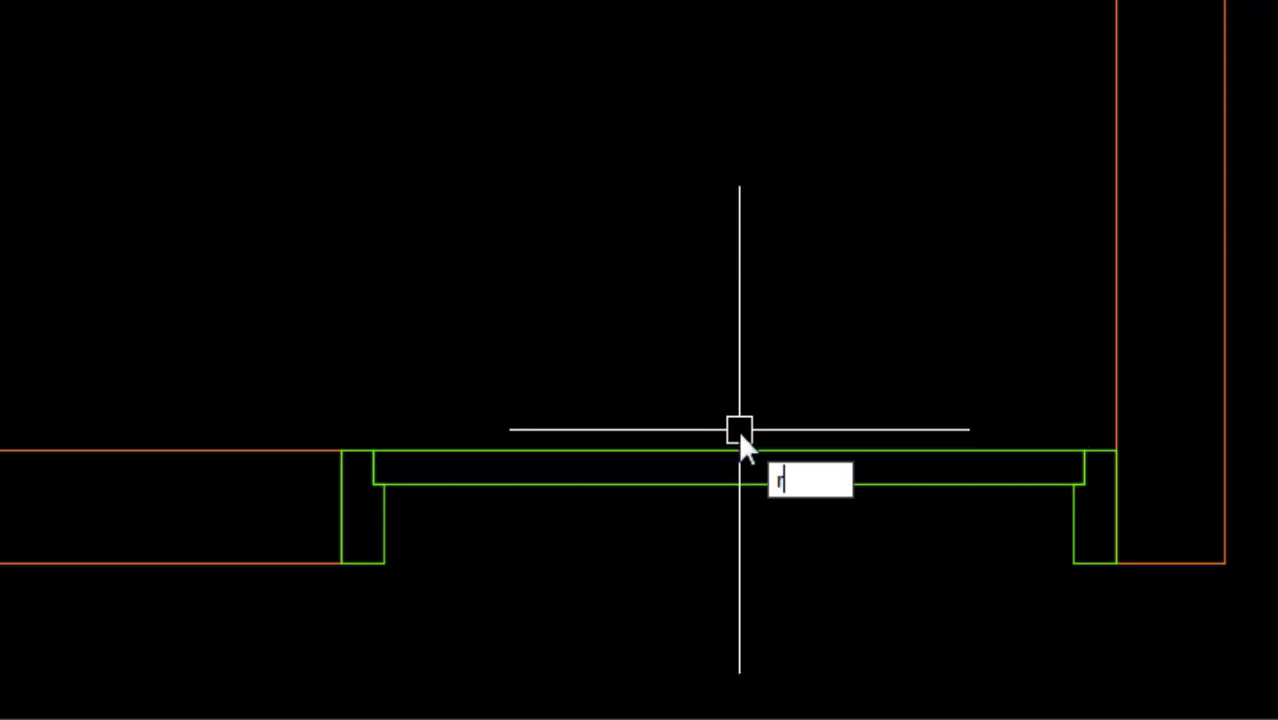
# Rotate the door panel 90° about its right end so it stands upright at the right jamb
pyautogui.write('R')
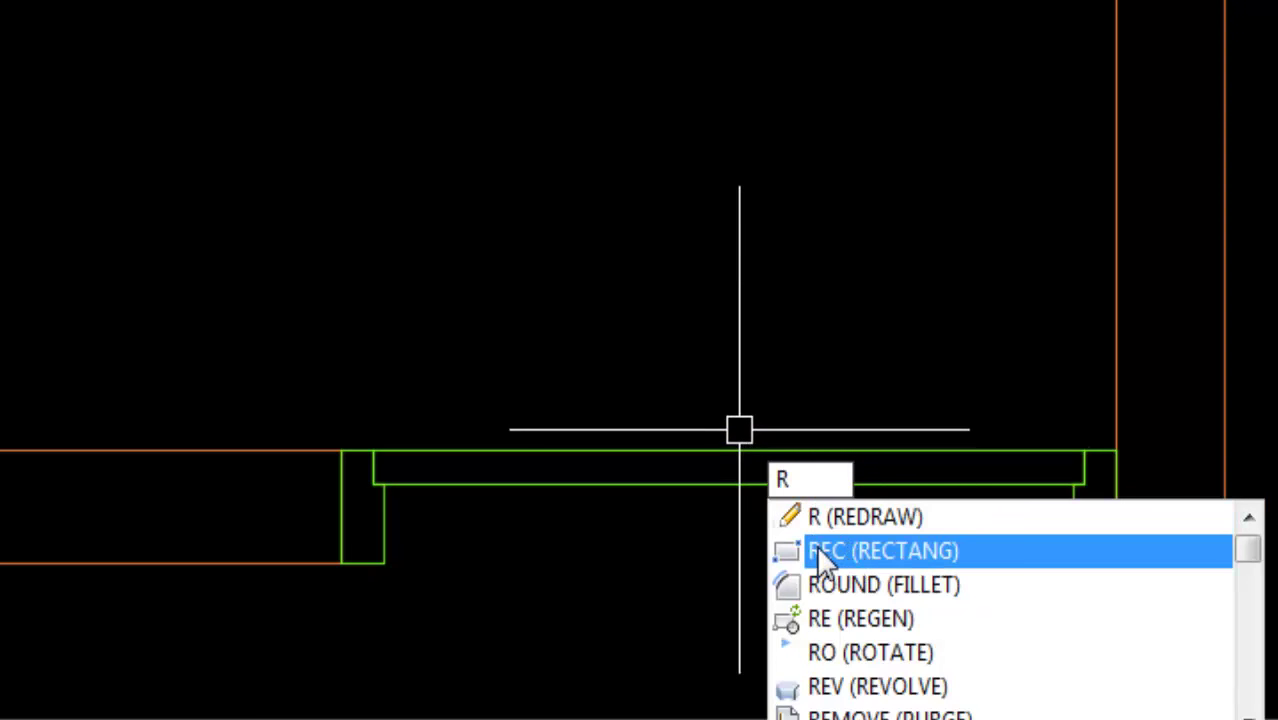
pyautogui.write('O')
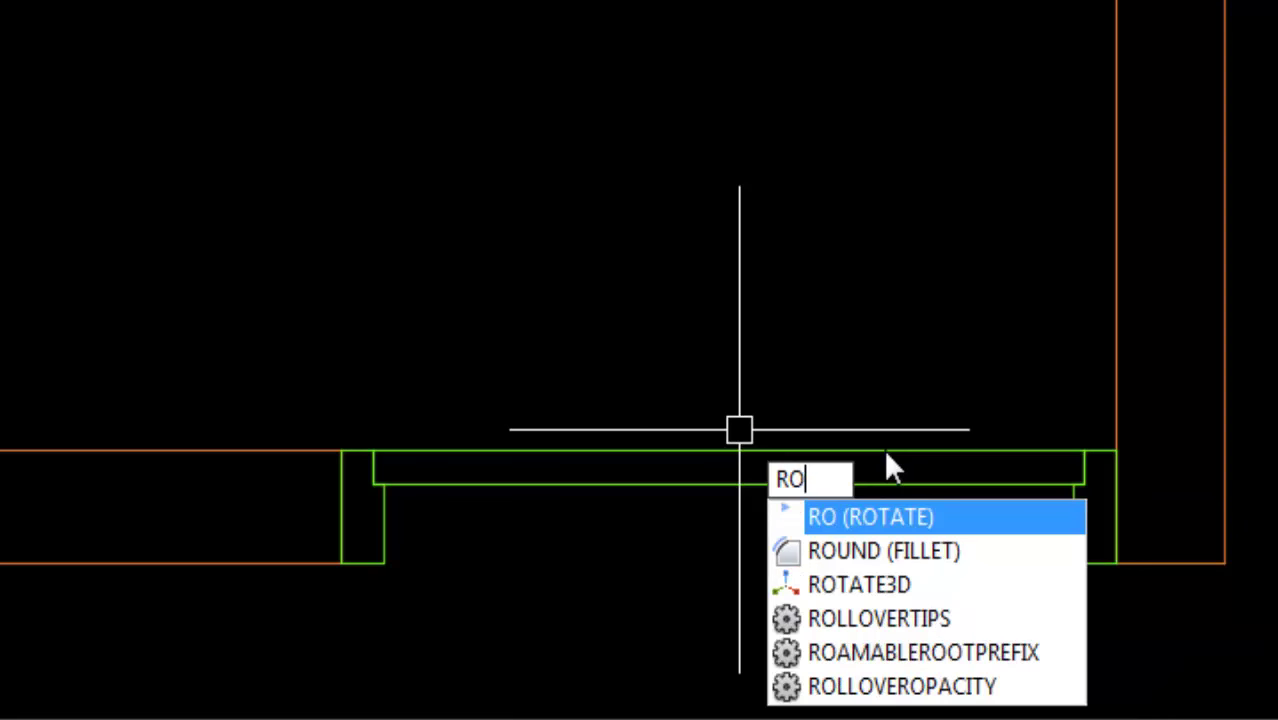
pyautogui.press('Return')
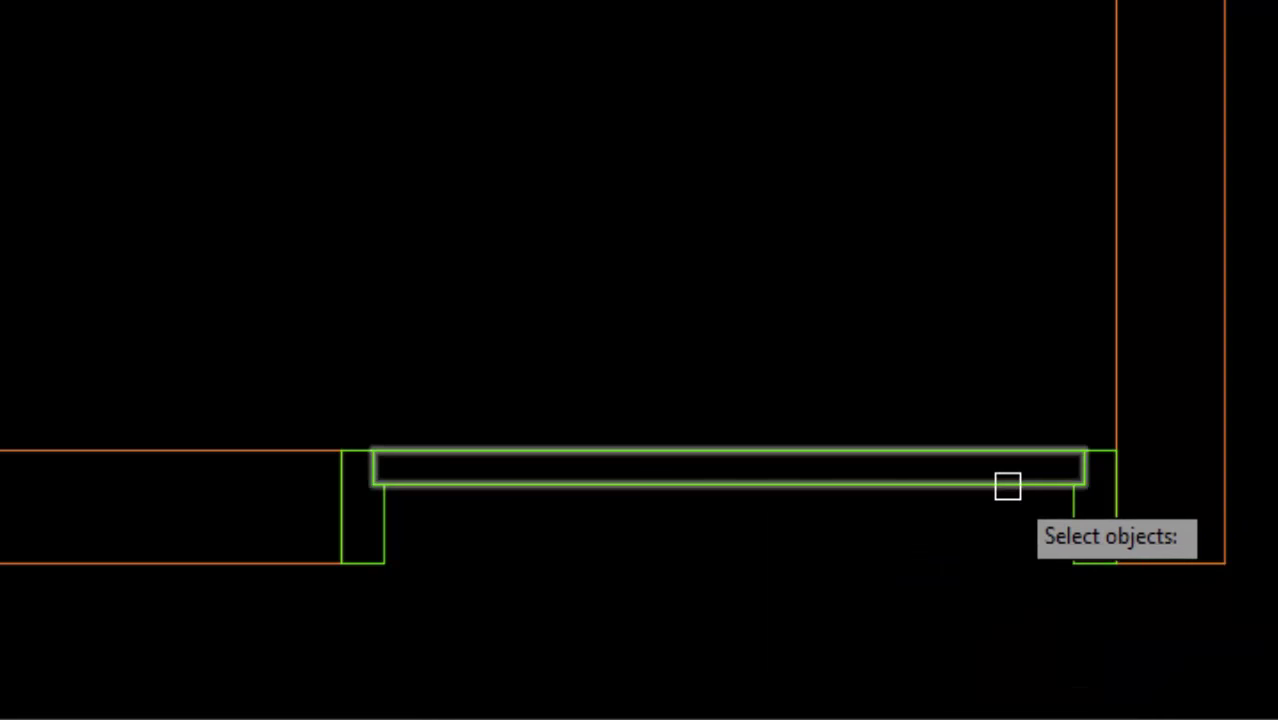
pyautogui.click(1007, 485)
pyautogui.press('Return')
pyautogui.click(1085, 452)
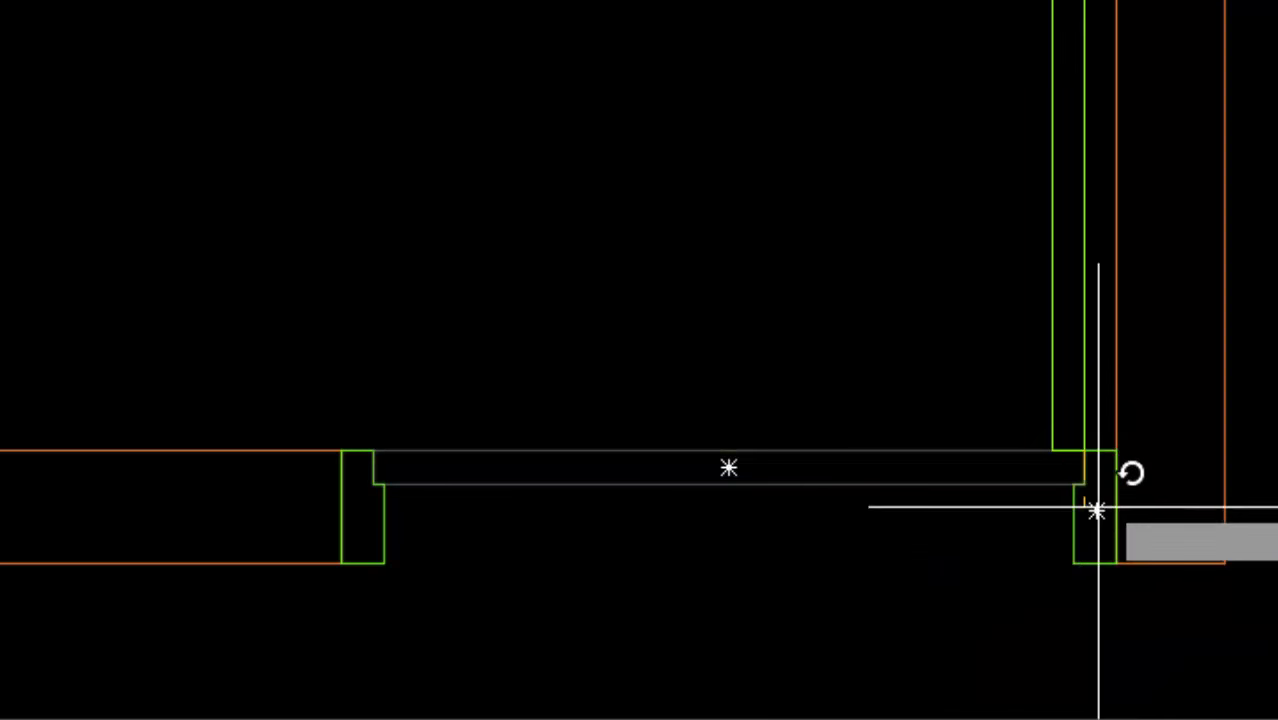
pyautogui.click(1093, 637)
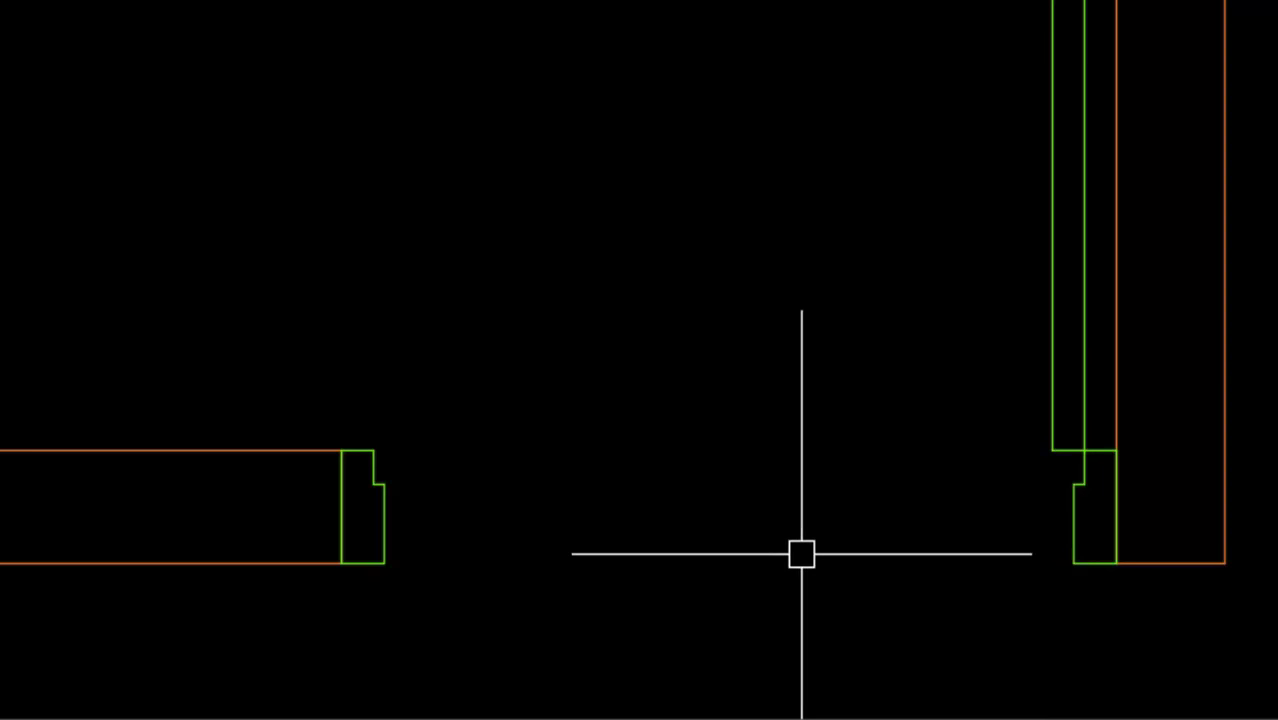
# Draw a circle centred at the door's hinge corner with radius reaching the left jamb
pyautogui.write('C')
pyautogui.press('Return')
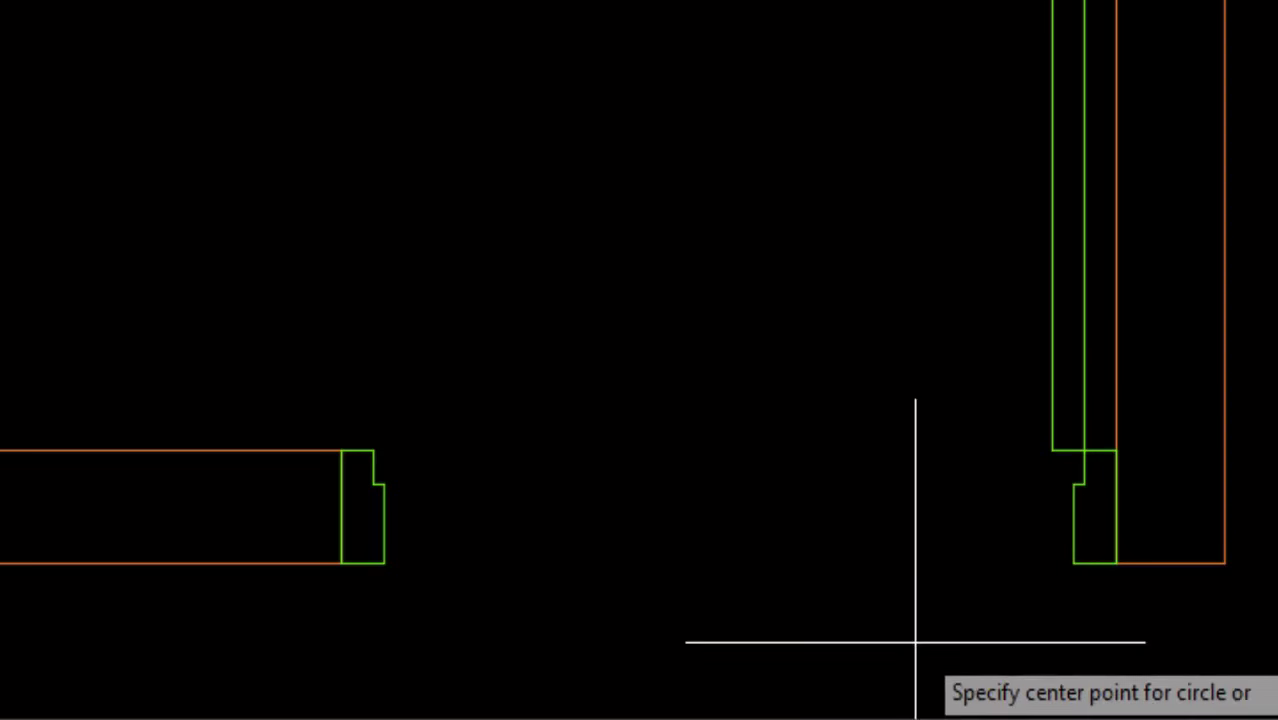
pyautogui.click(1084, 450)
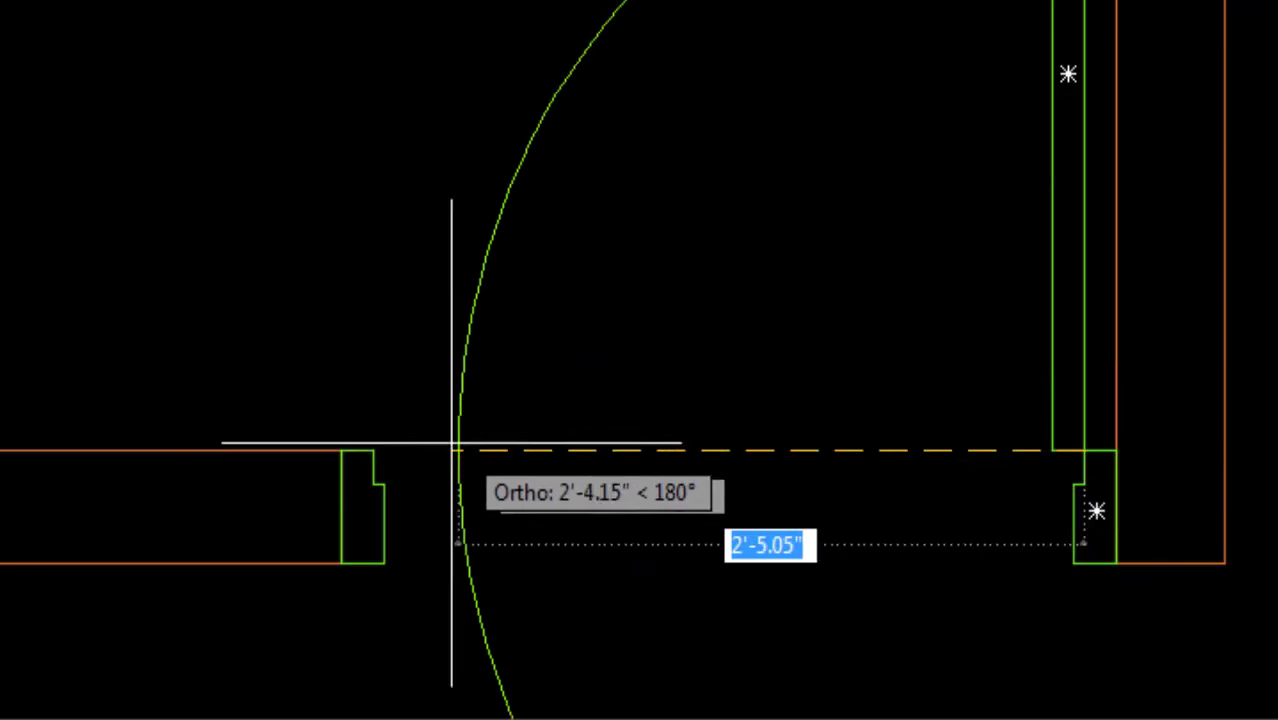
pyautogui.click(373, 450)
pyautogui.write('tr')
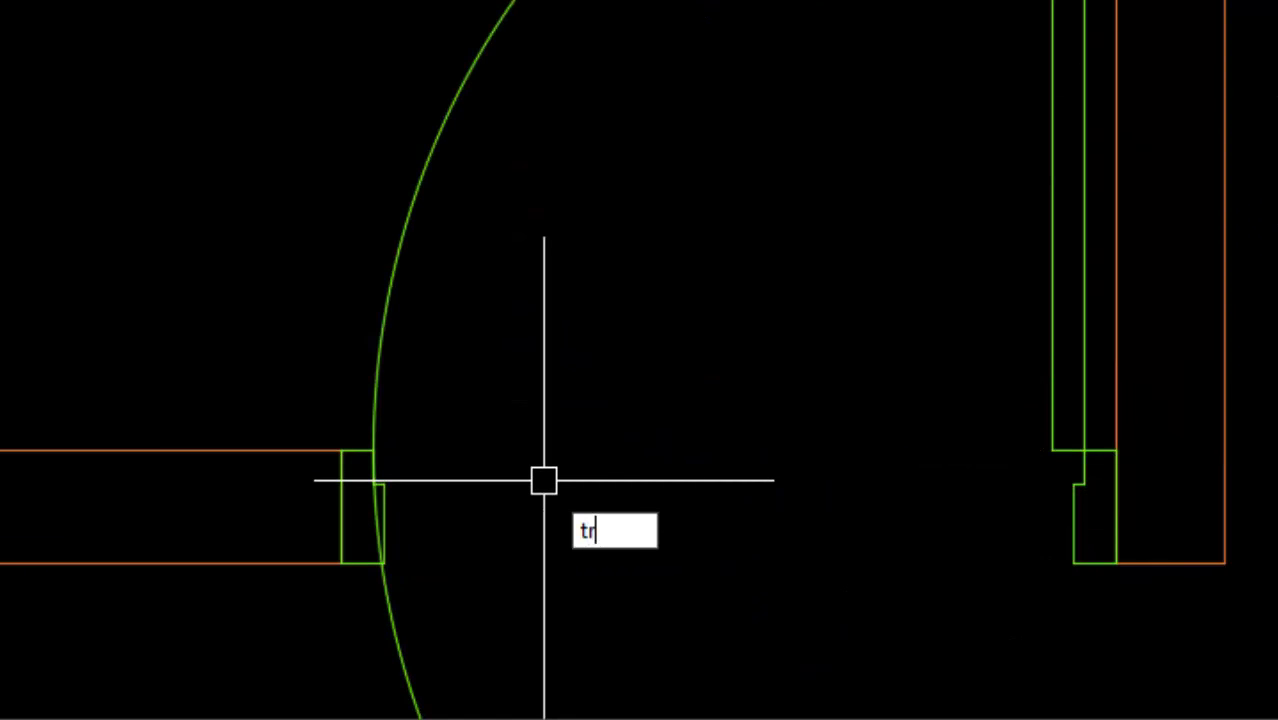
# Trim away the part of the circle lying below the wall
pyautogui.press('Return')
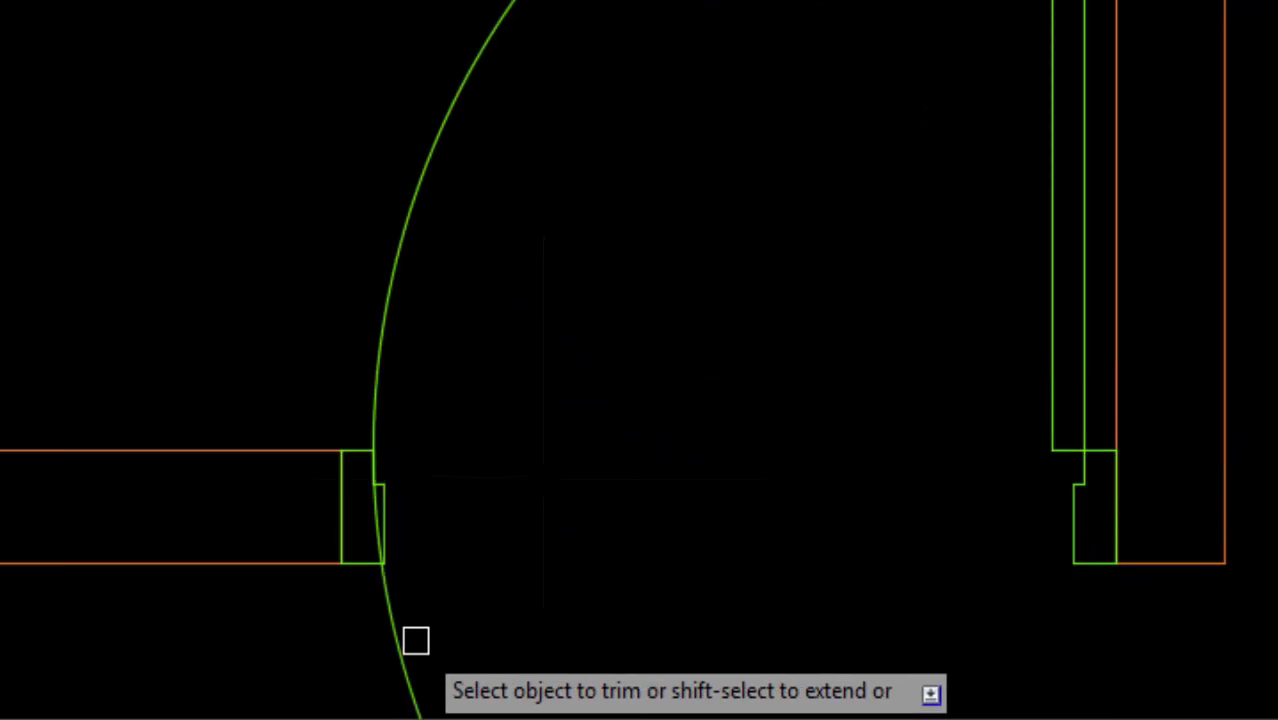
pyautogui.click(411, 608)
pyautogui.click(393, 638)
pyautogui.scroll(1, 360, 508)
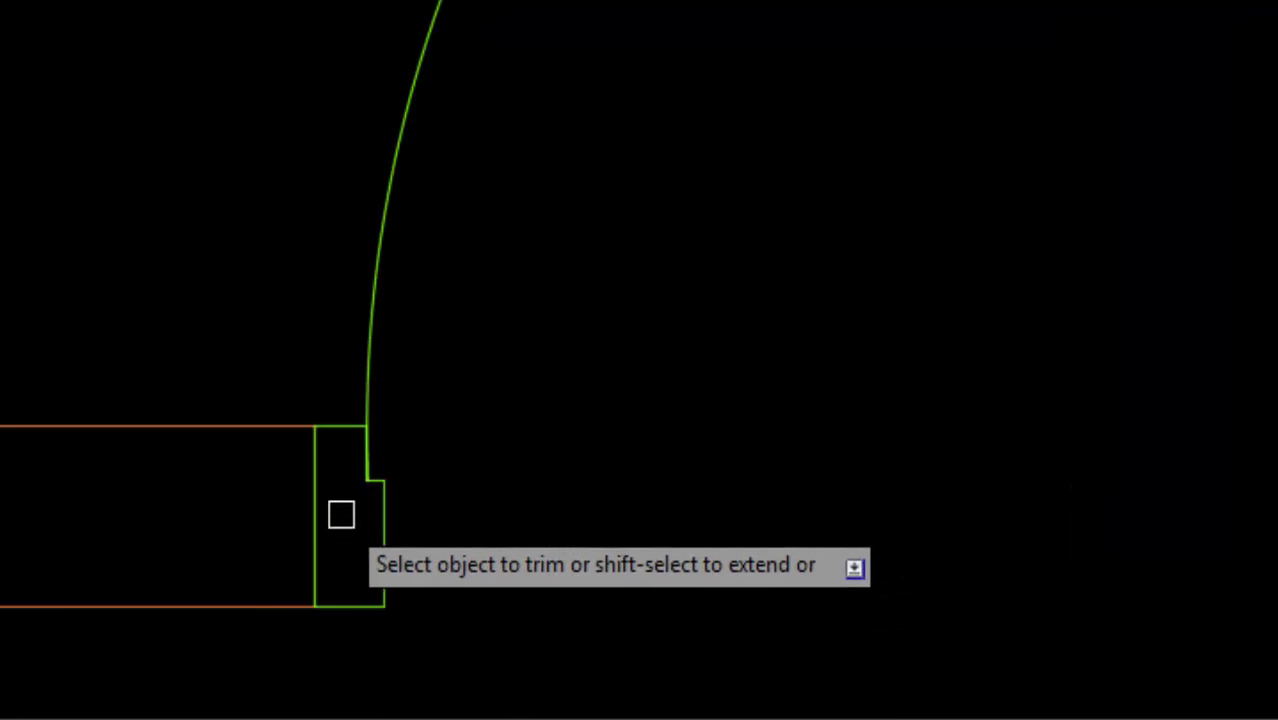
pyautogui.scroll(-2, 342, 513)
pyautogui.scroll(1, 739, 40)
pyautogui.scroll(1, 790, 77)
pyautogui.scroll(1, 859, 151)
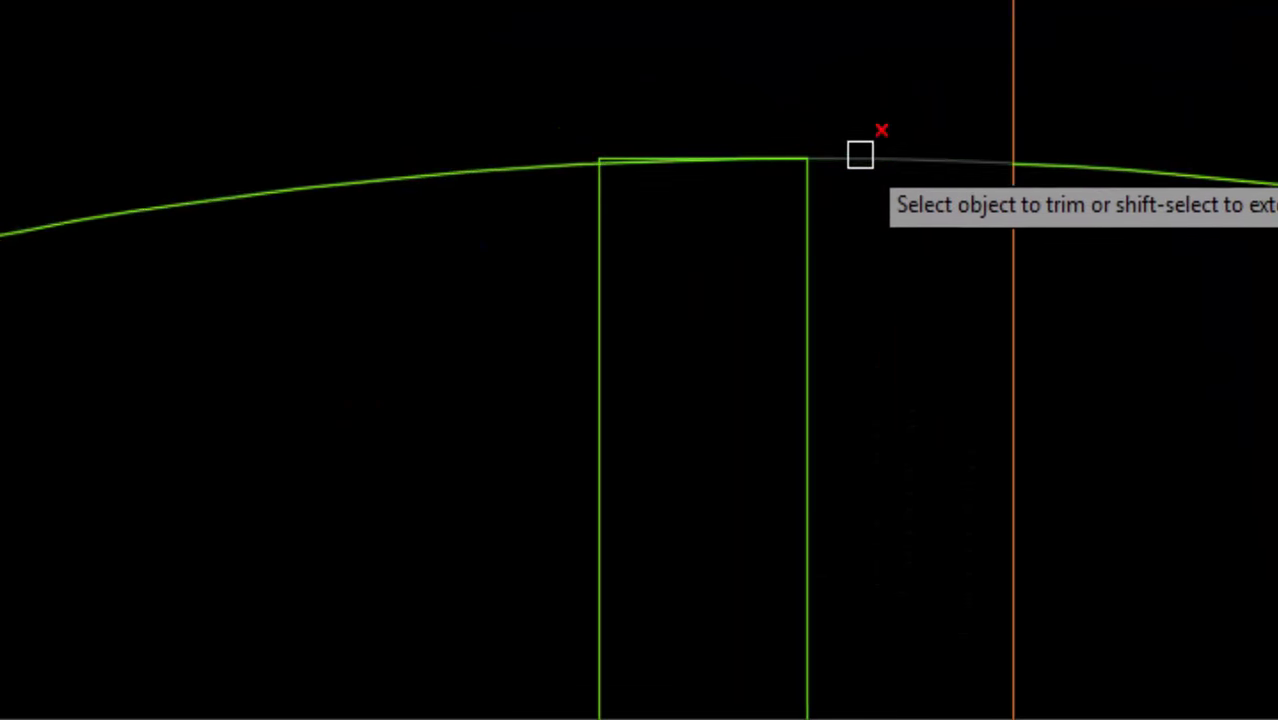
pyautogui.scroll(1, 1023, 186)
pyautogui.scroll(1, 650, 165)
pyautogui.scroll(1, 578, 171)
pyautogui.scroll(-3, 535, 175)
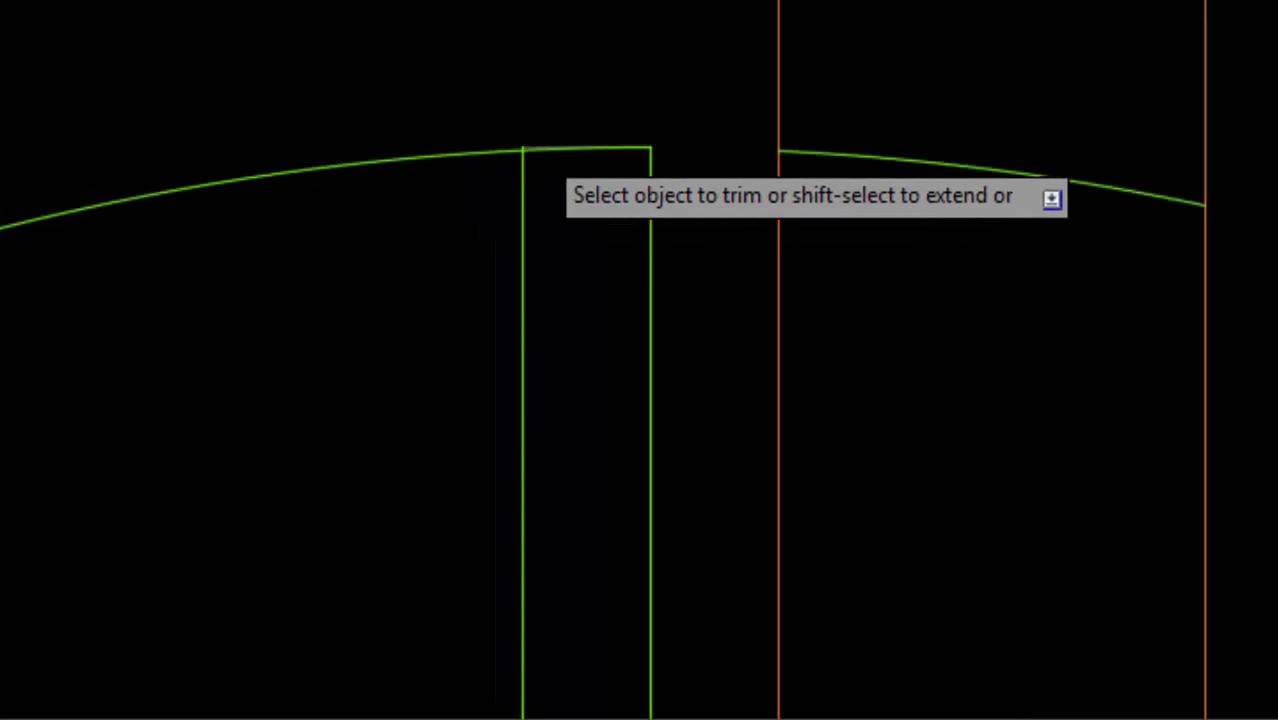
pyautogui.press('Escape')
# Delete the leftover arc piece beyond the wall
pyautogui.click(893, 171)
pyautogui.press('Delete')
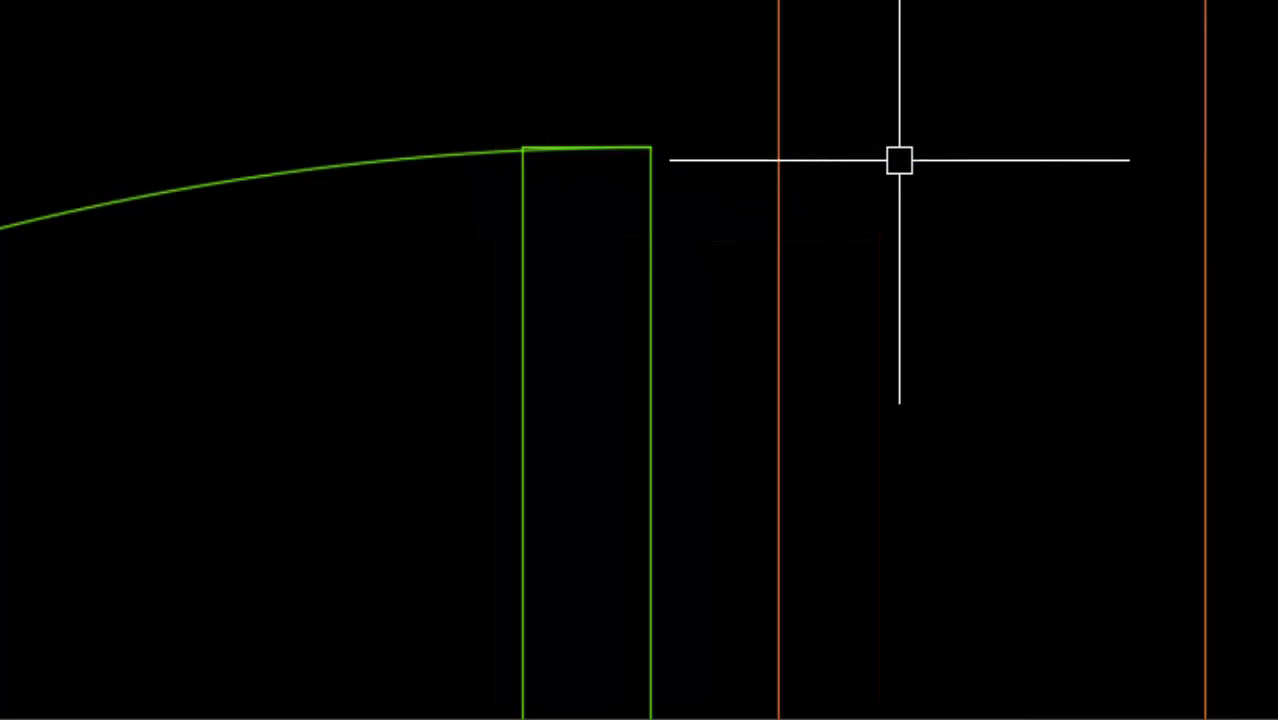
pyautogui.scroll(-2, 766, 202)
pyautogui.scroll(-2, 585, 377)
pyautogui.scroll(-2, 595, 395)
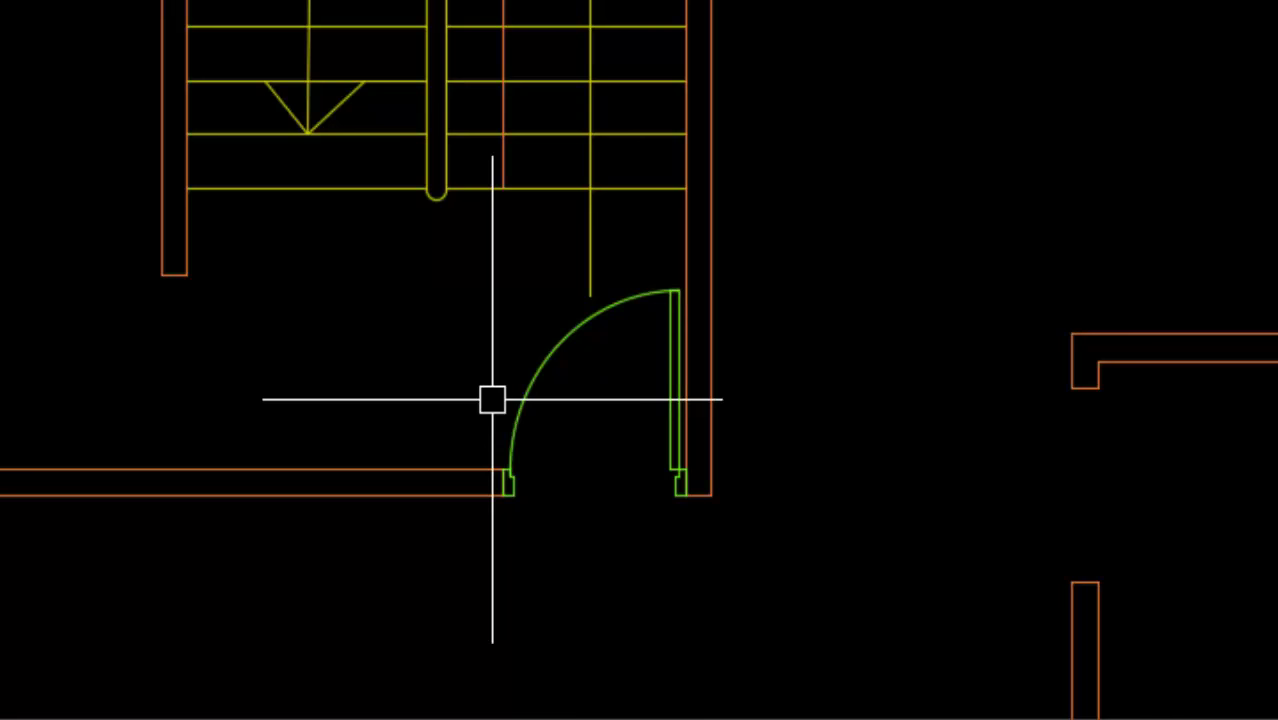
# Create block 'Door' from the swing arc, panel and both jambs, based at the lower right corner, deleting originals
pyautogui.write('b')
pyautogui.press('Return')
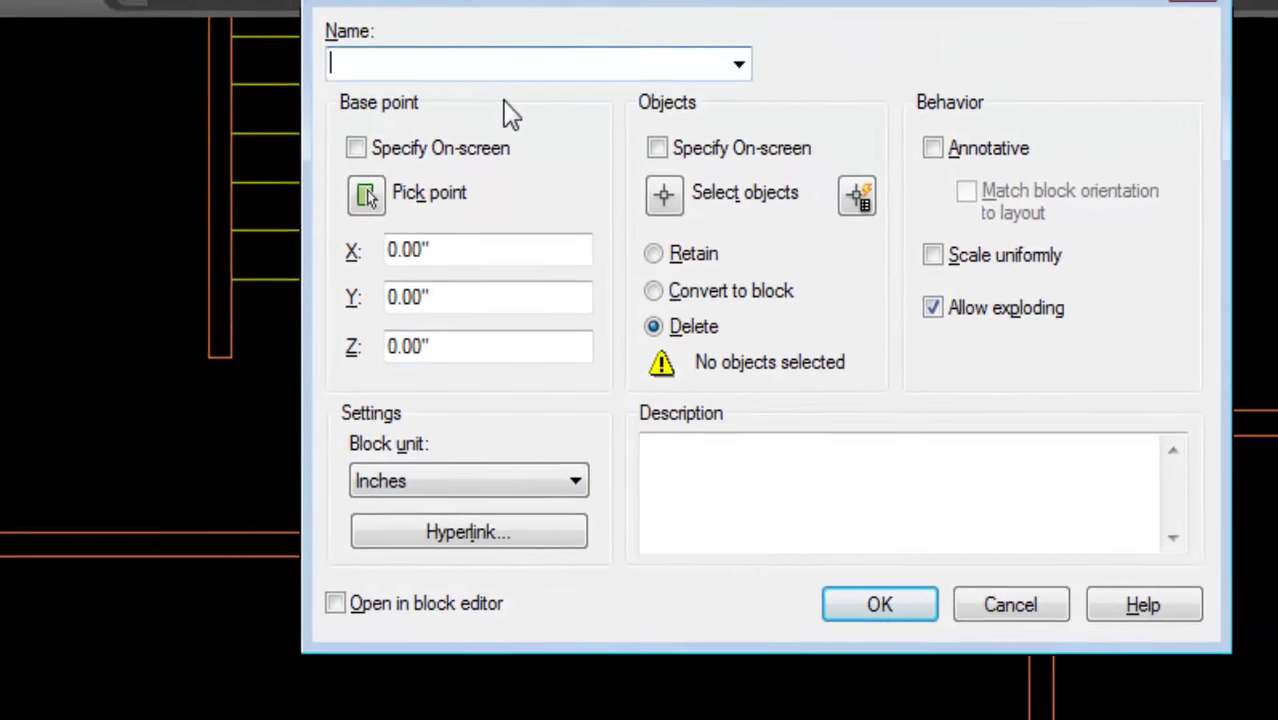
pyautogui.write('Door')
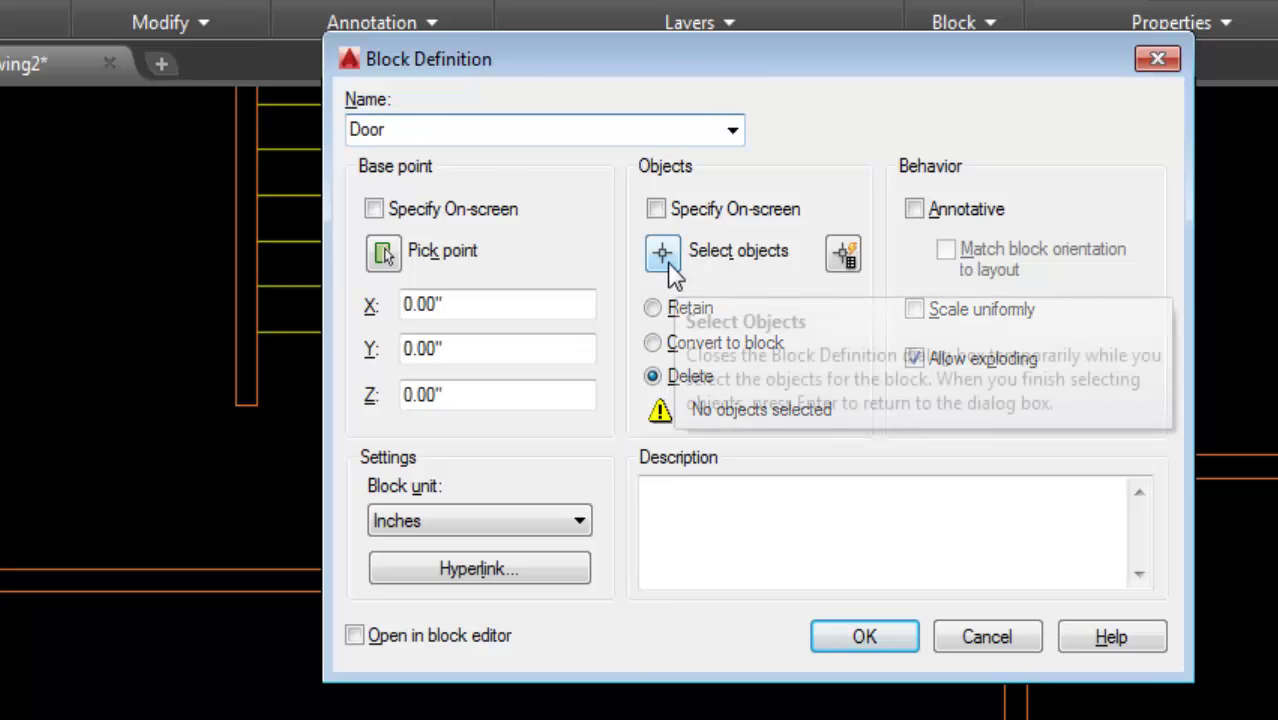
pyautogui.click(662, 251)
pyautogui.click(551, 494)
pyautogui.click(666, 500)
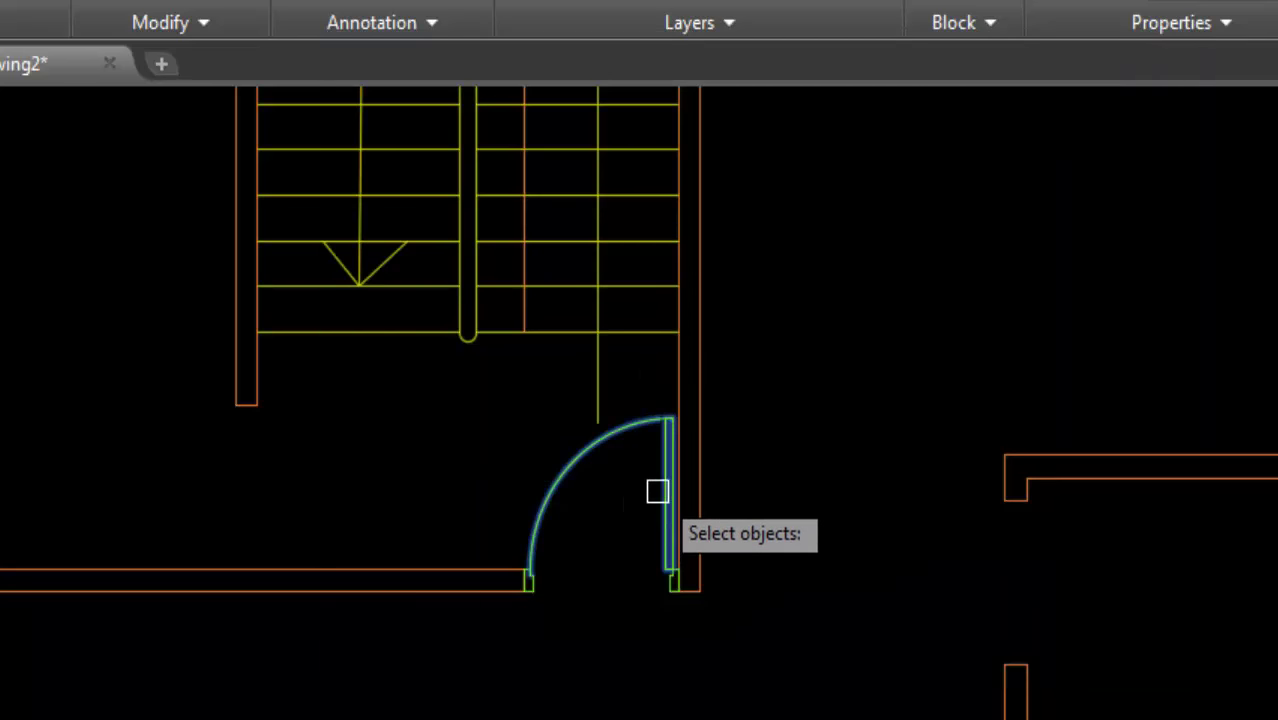
pyautogui.scroll(2, 650, 620)
pyautogui.click(670, 560)
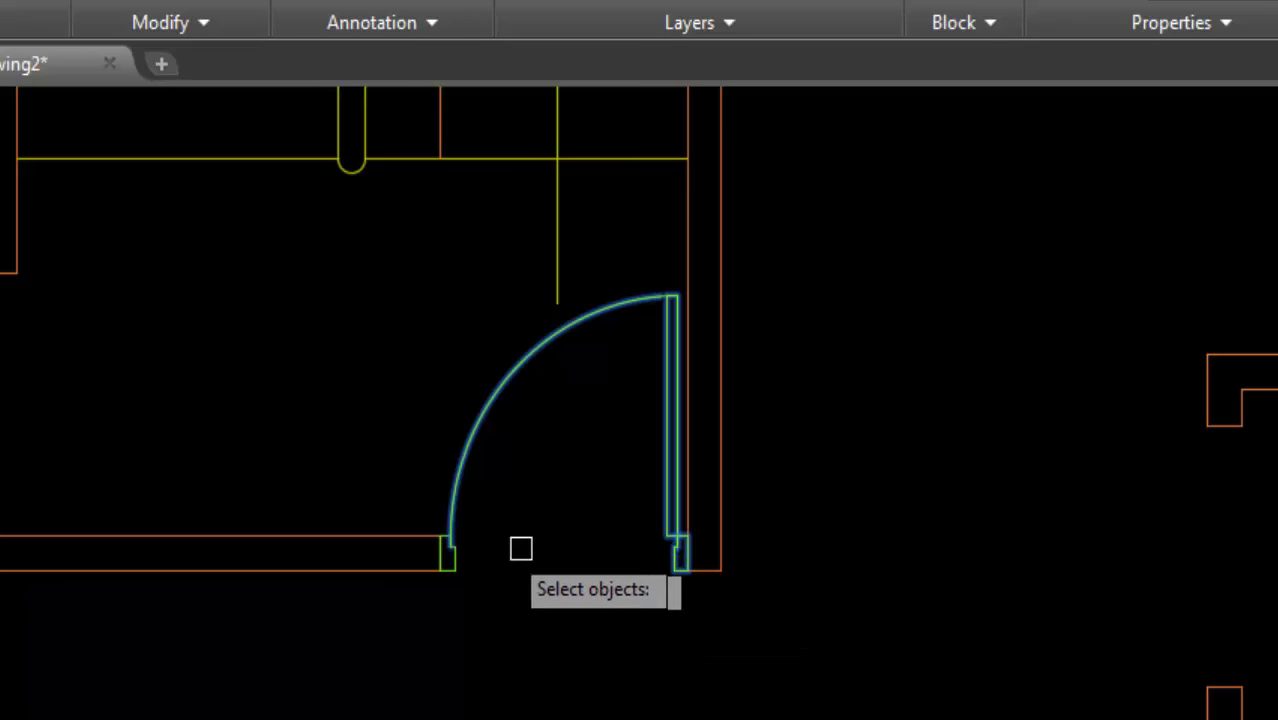
pyautogui.click(462, 561)
pyautogui.press('Return')
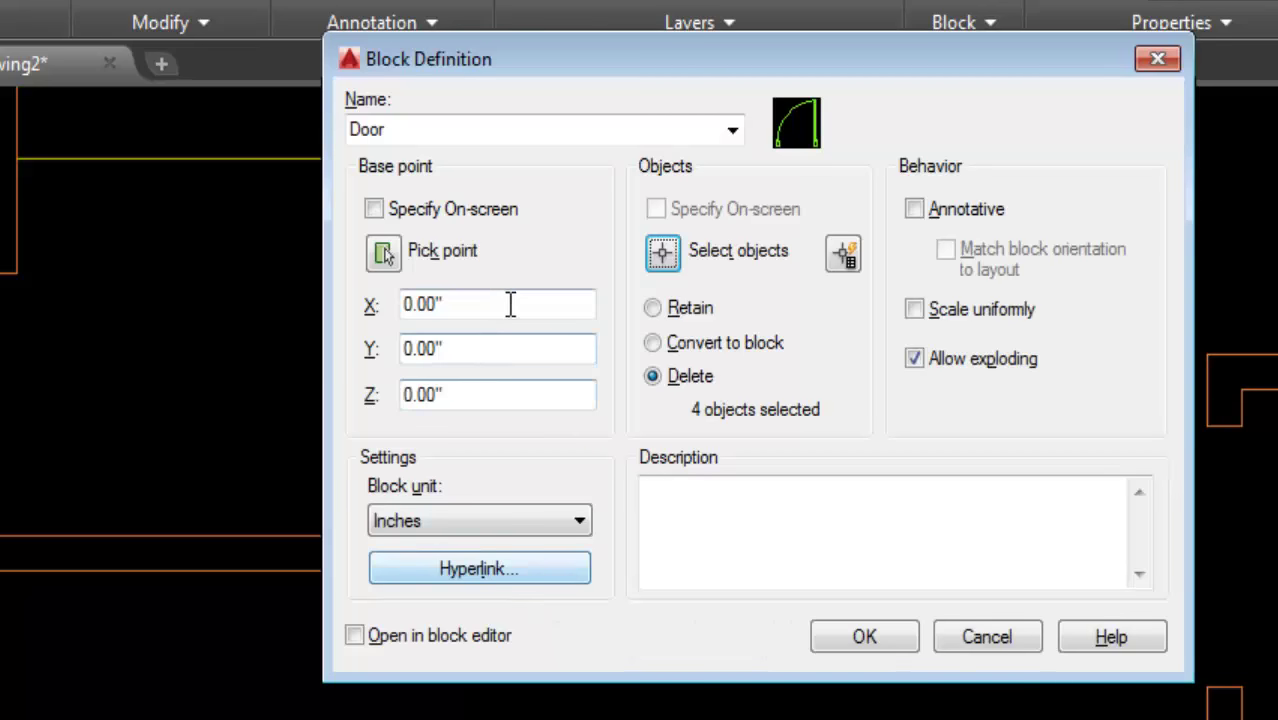
pyautogui.click(450, 258)
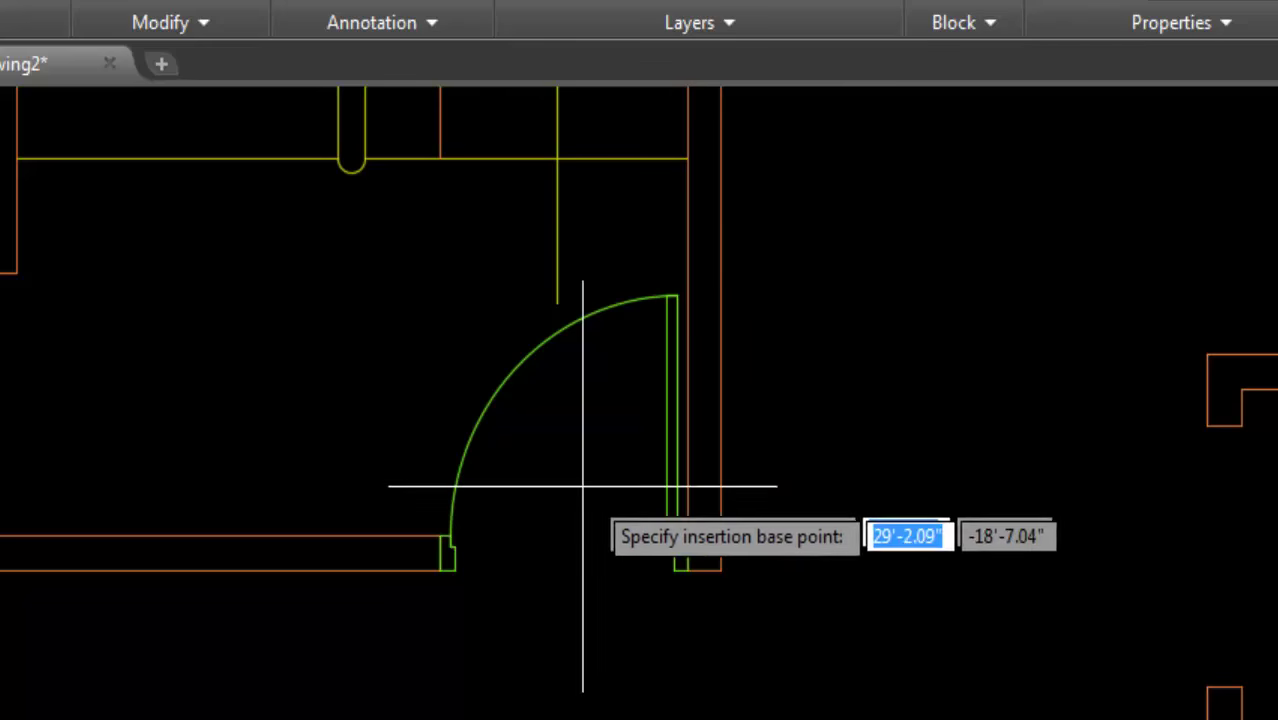
pyautogui.click(684, 562)
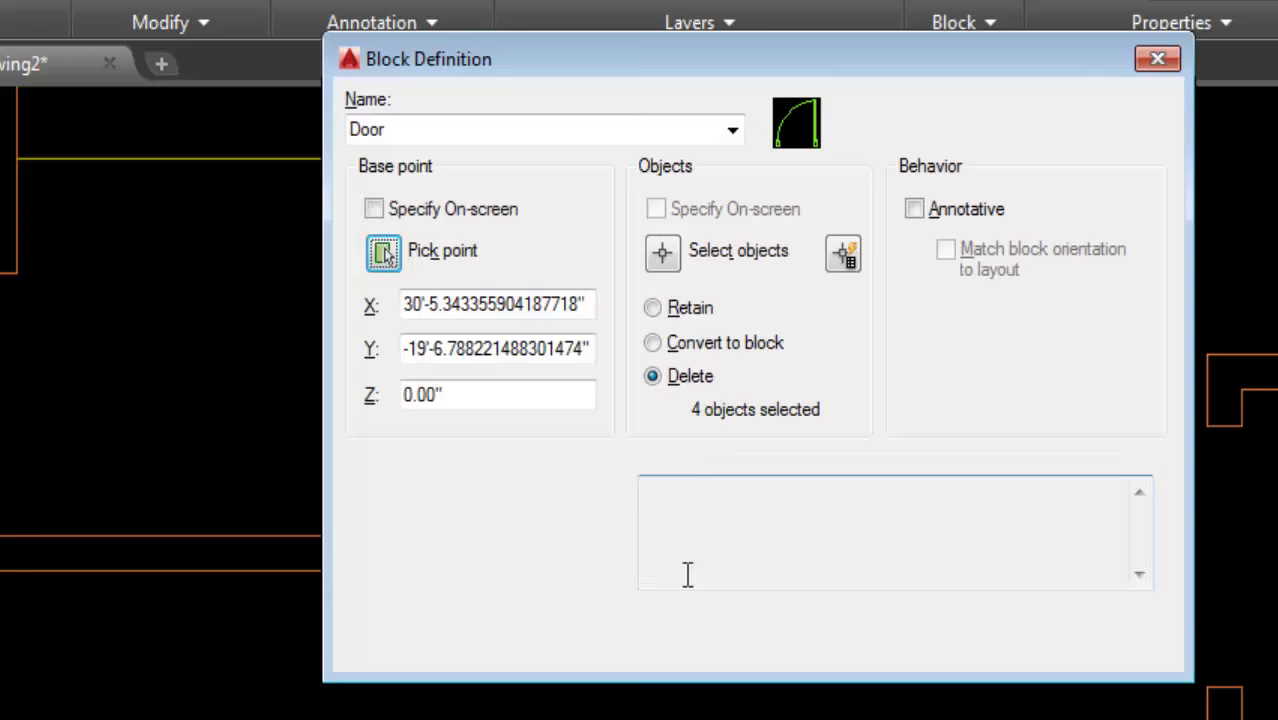
pyautogui.click(885, 637)
pyautogui.write('i')
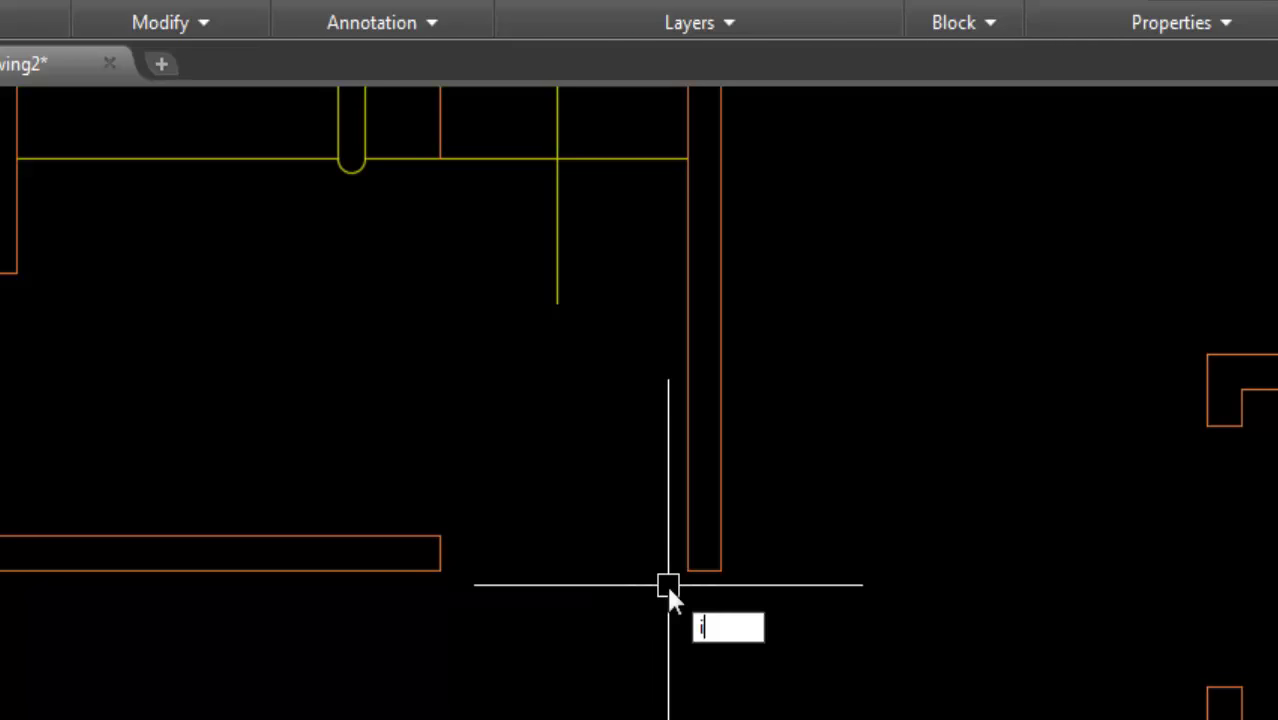
# Insert the Door block back at the original wall corner
pyautogui.press('Return')
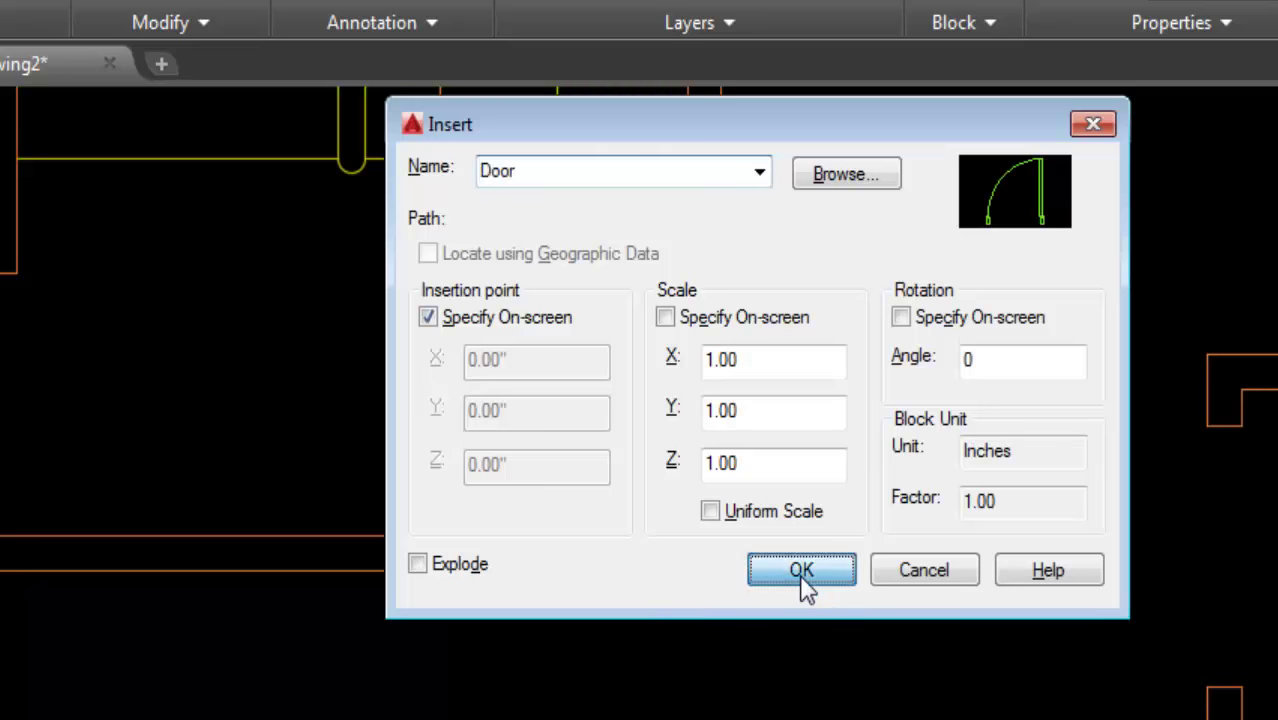
pyautogui.click(801, 570)
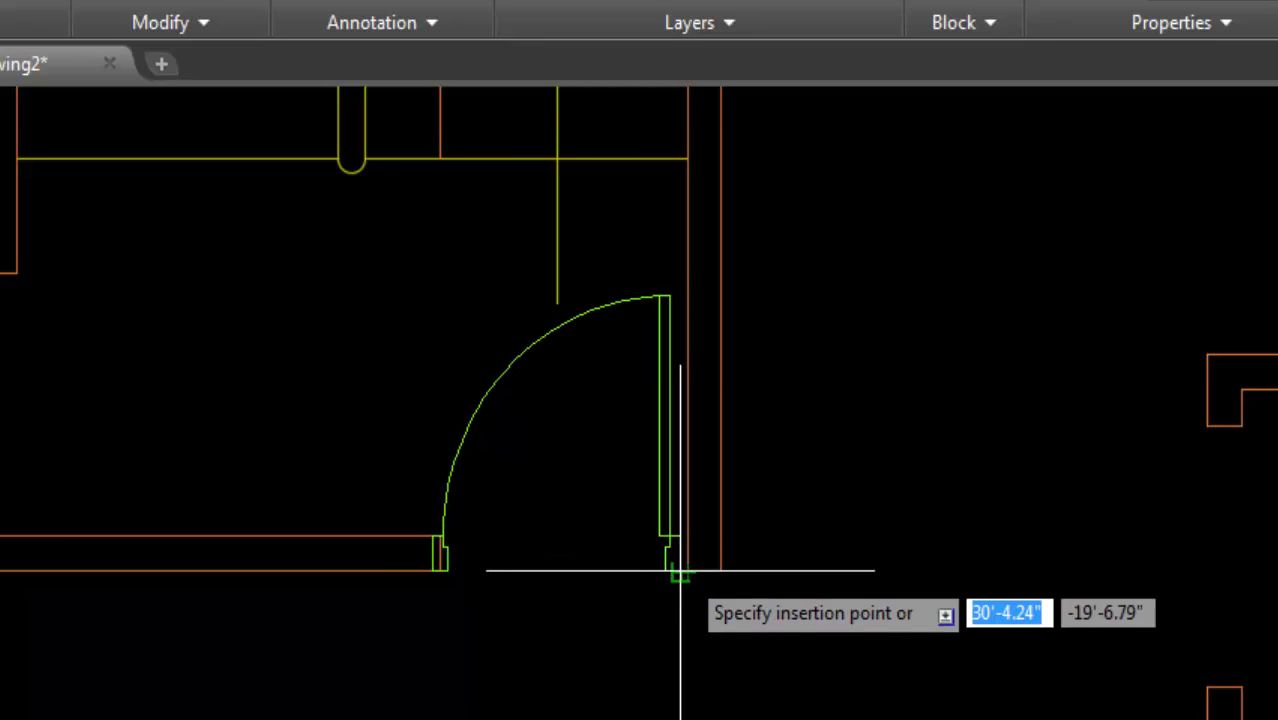
pyautogui.scroll(2, 688, 572)
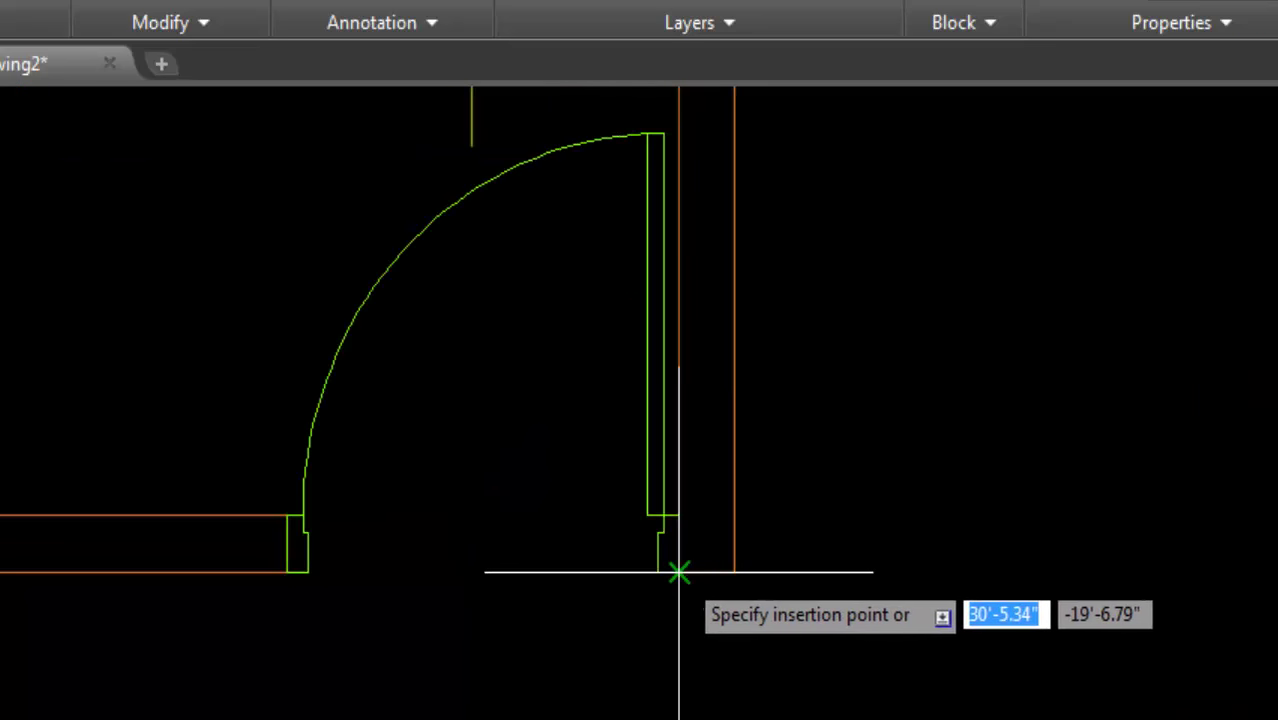
pyautogui.click(679, 571)
pyautogui.scroll(-4, 752, 645)
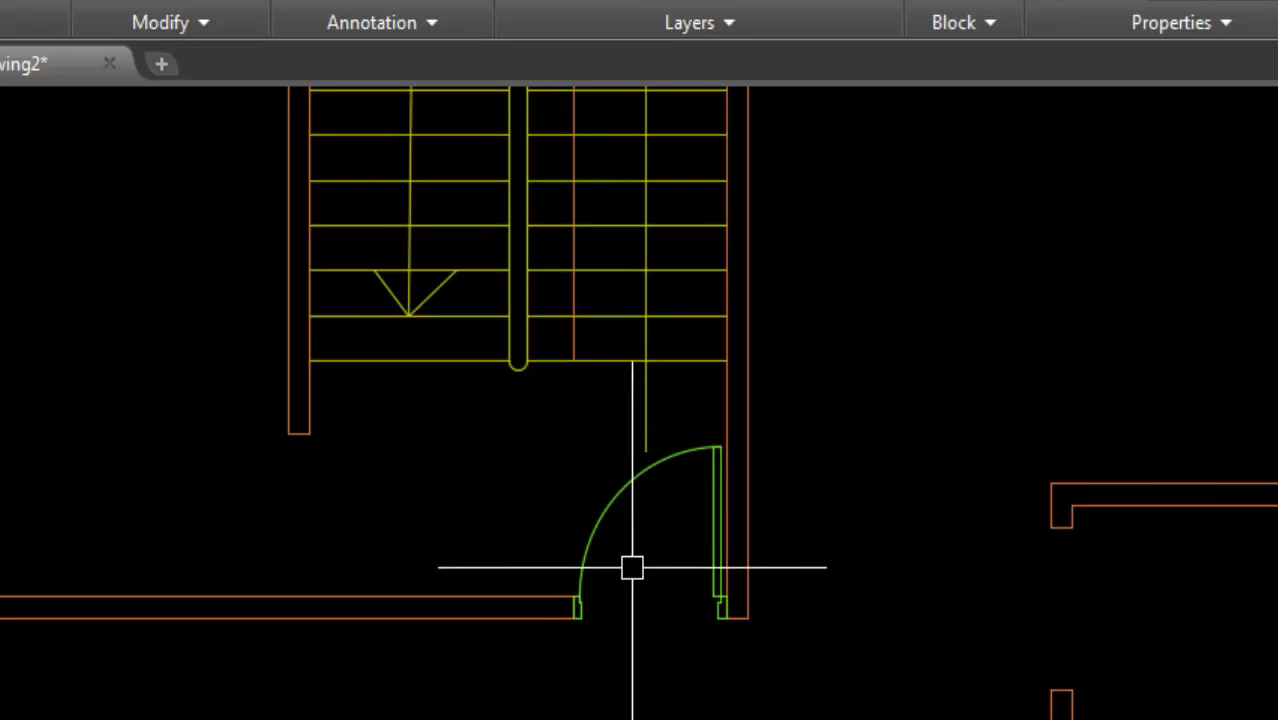
# Insert the Door block rotated 90° at the stair wall's lower corner
pyautogui.press('Return')
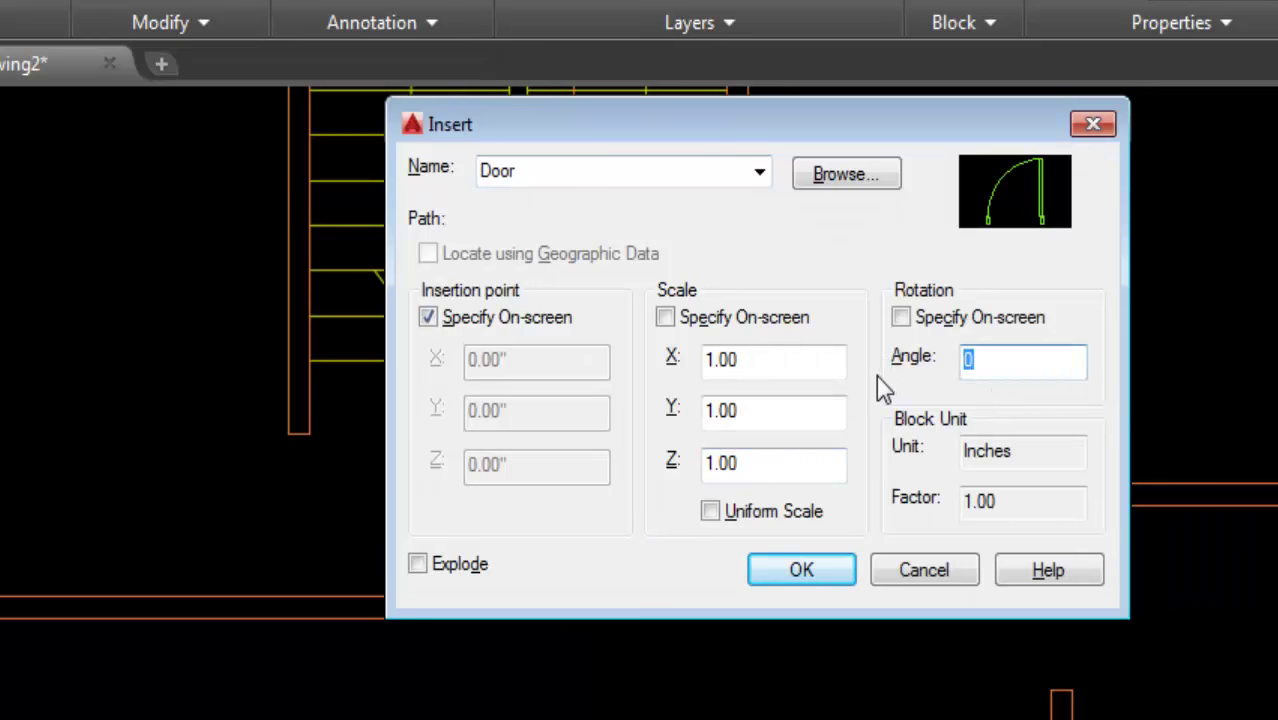
pyautogui.write('90')
pyautogui.click(808, 568)
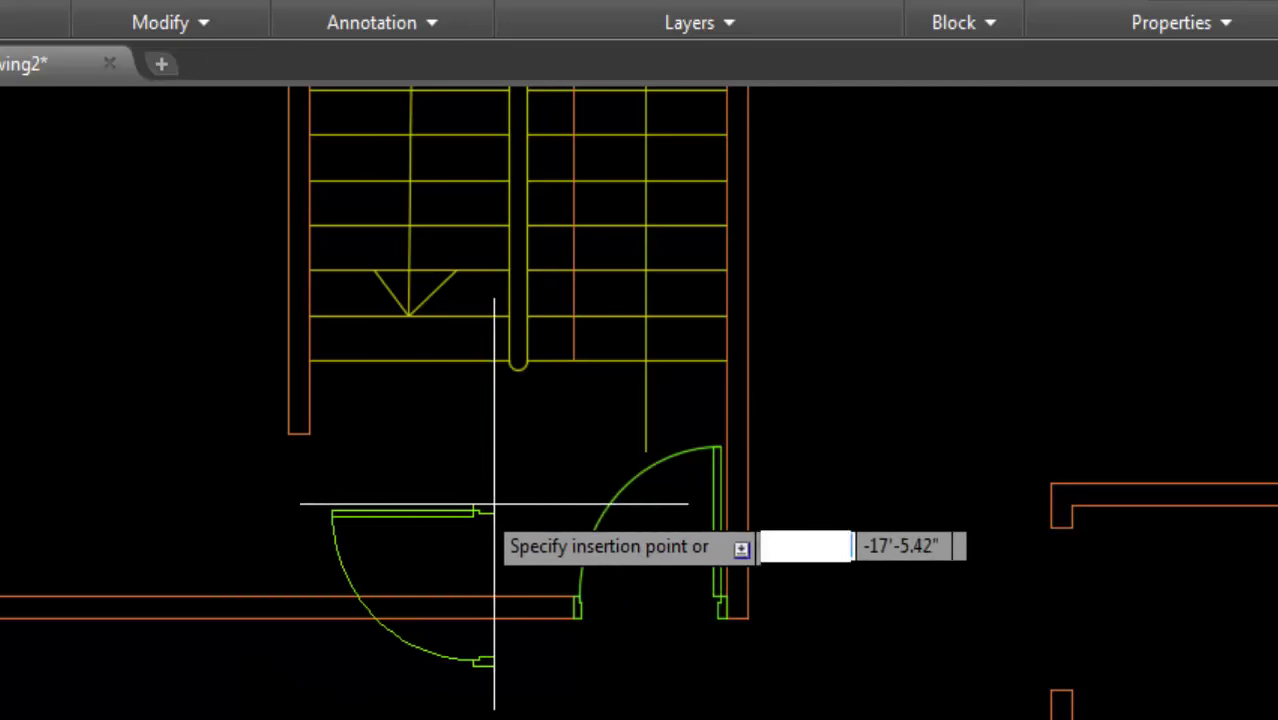
pyautogui.click(307, 434)
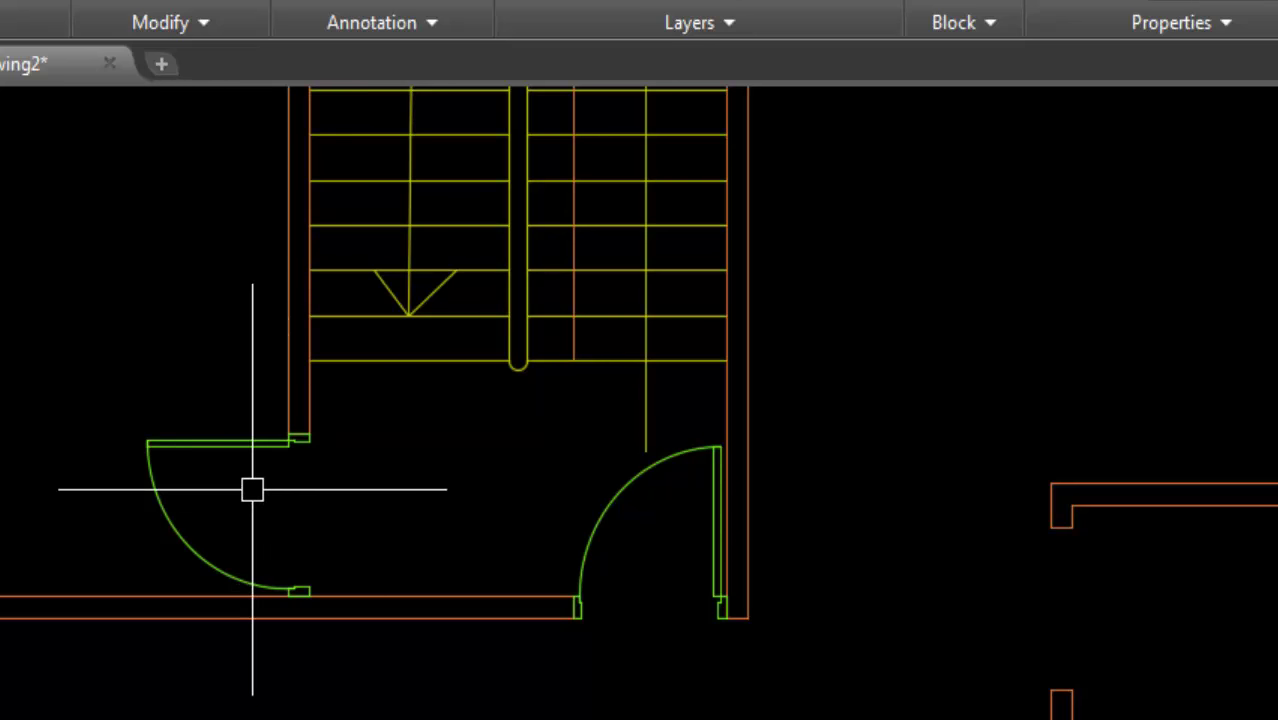
pyautogui.write('m')
# Move the inserted door up and to the left with Ortho off
pyautogui.press('Return')
pyautogui.click(248, 442)
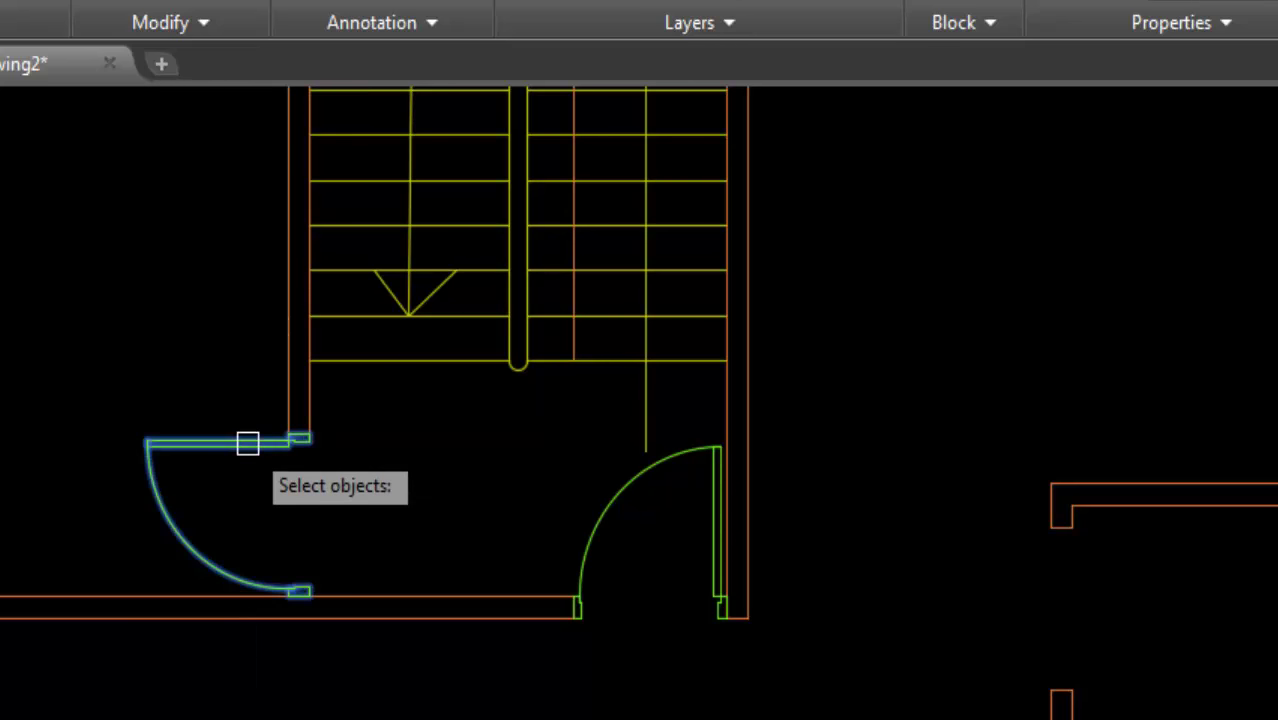
pyautogui.press('Return')
pyautogui.click(227, 412)
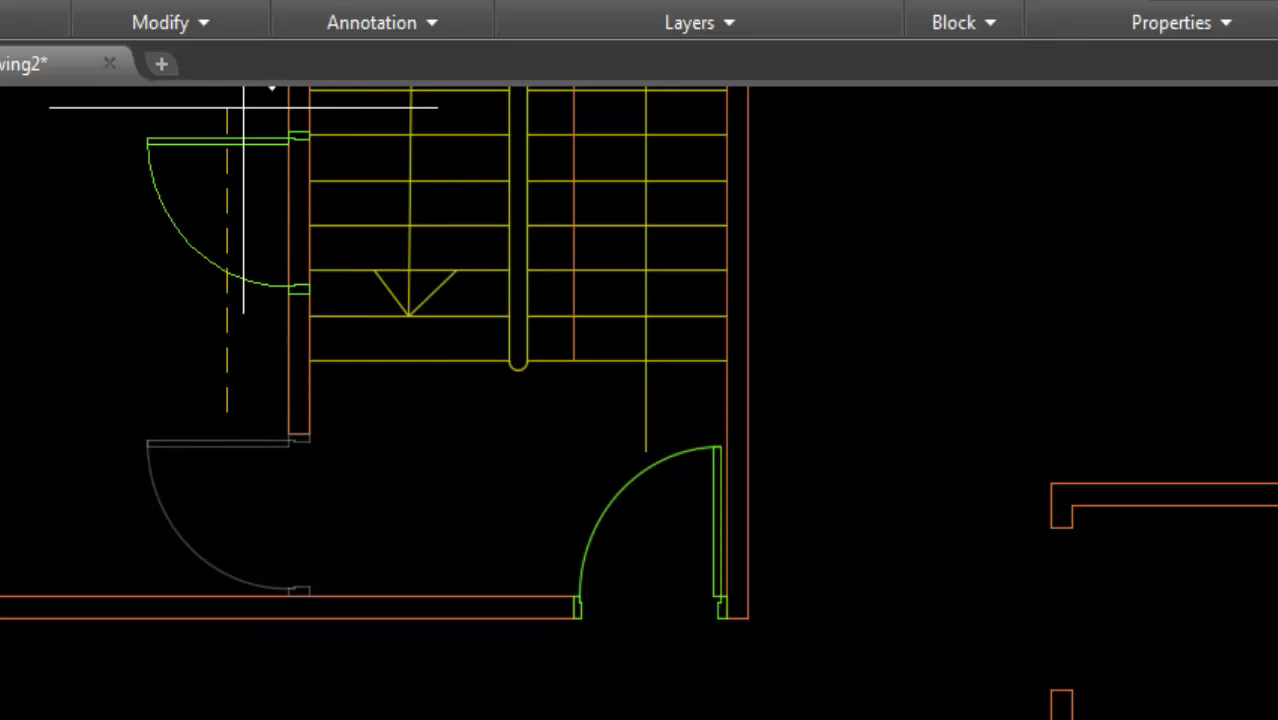
pyautogui.press('F8')
pyautogui.click(69, 312)
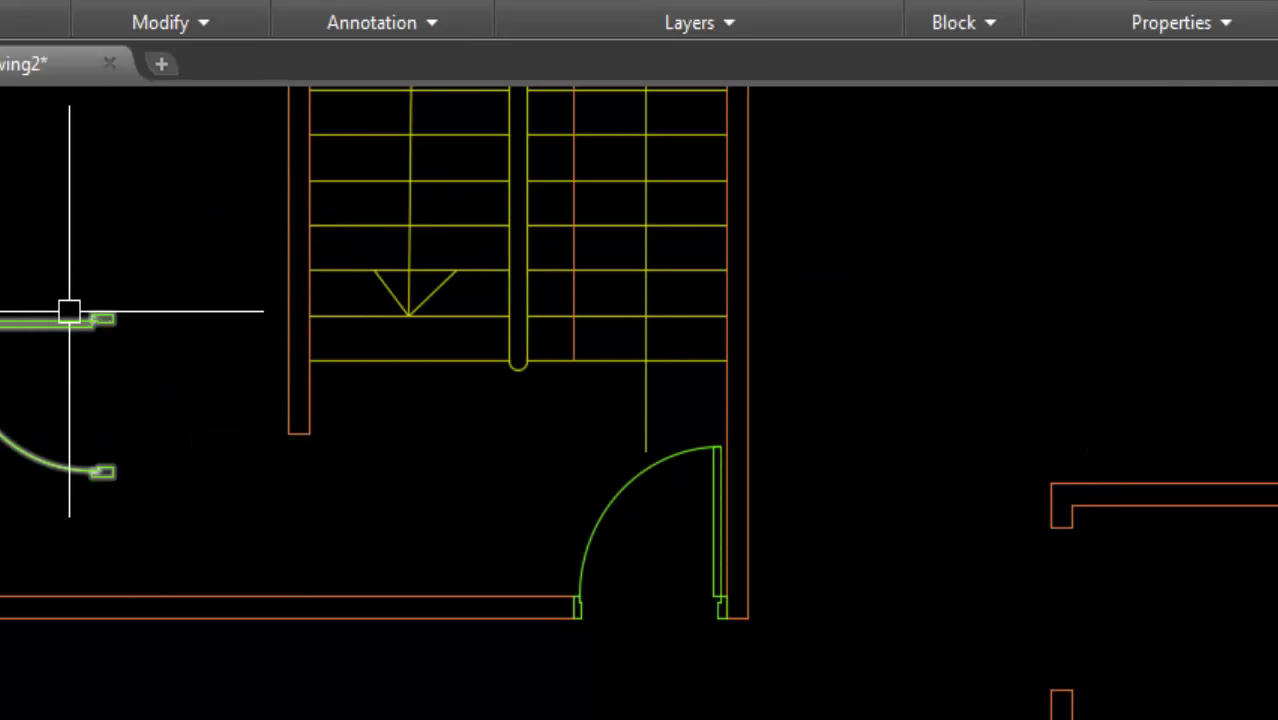
# Mirror the left door across a horizontal line, keeping the source
pyautogui.write('m')
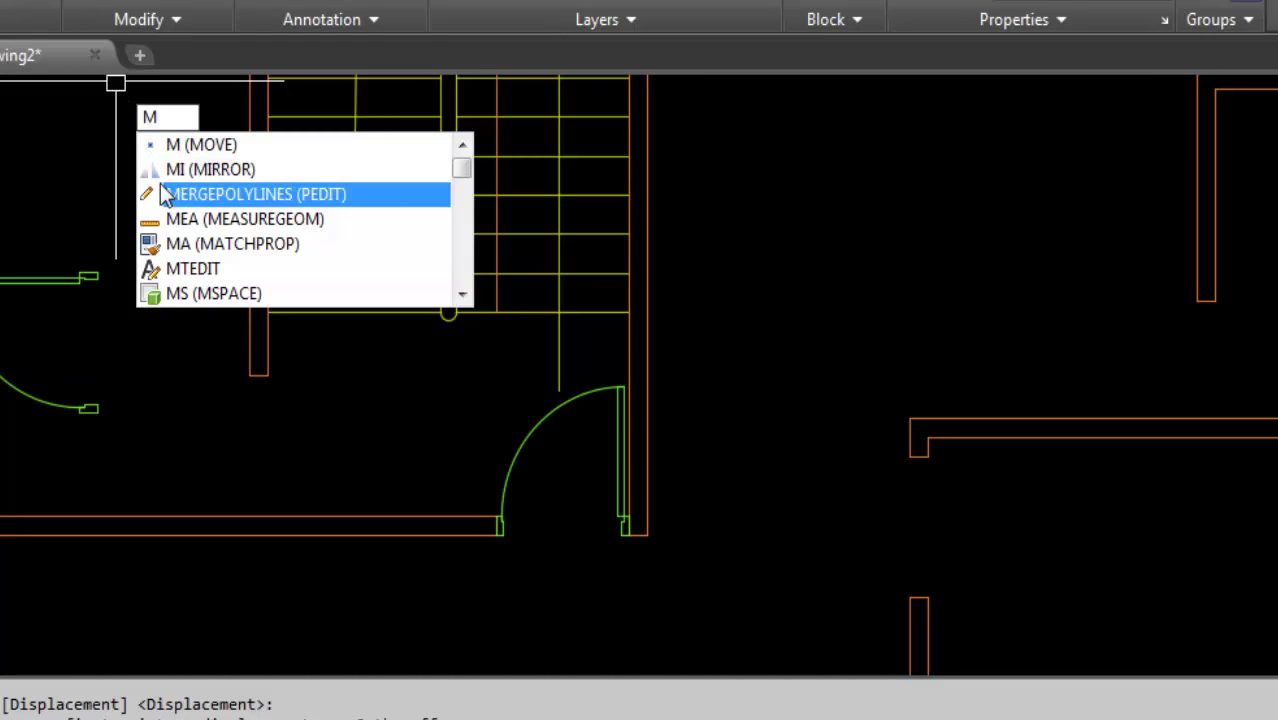
pyautogui.press('Return')
pyautogui.click(83, 272)
pyautogui.press('Return')
pyautogui.click(114, 343)
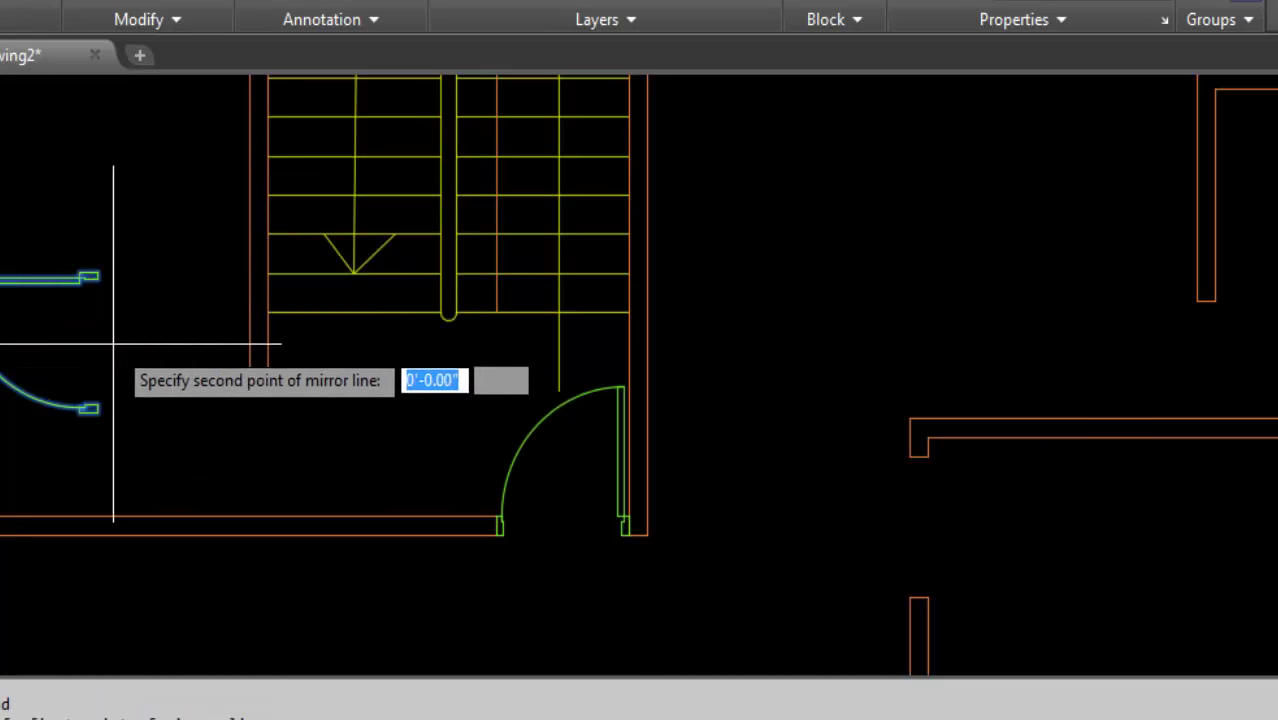
pyautogui.press('F8')
pyautogui.click(191, 342)
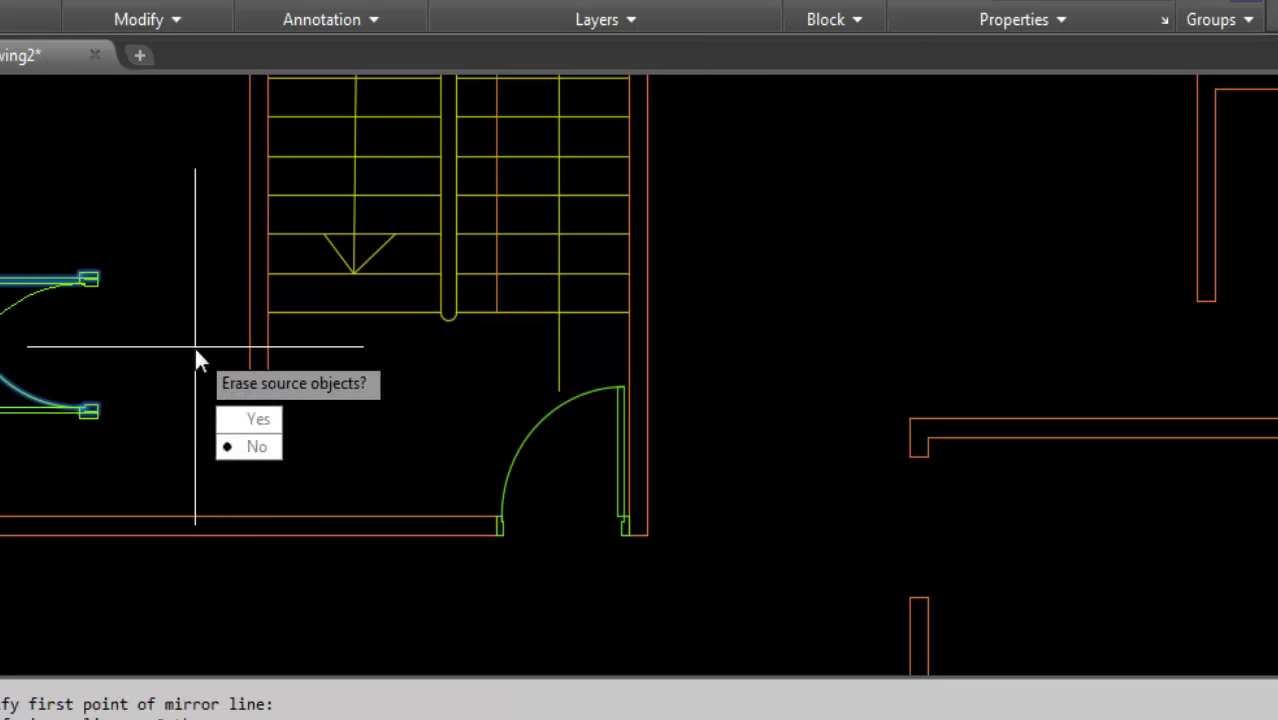
pyautogui.press('Return')
# Delete the original unflipped door
pyautogui.click(12, 281)
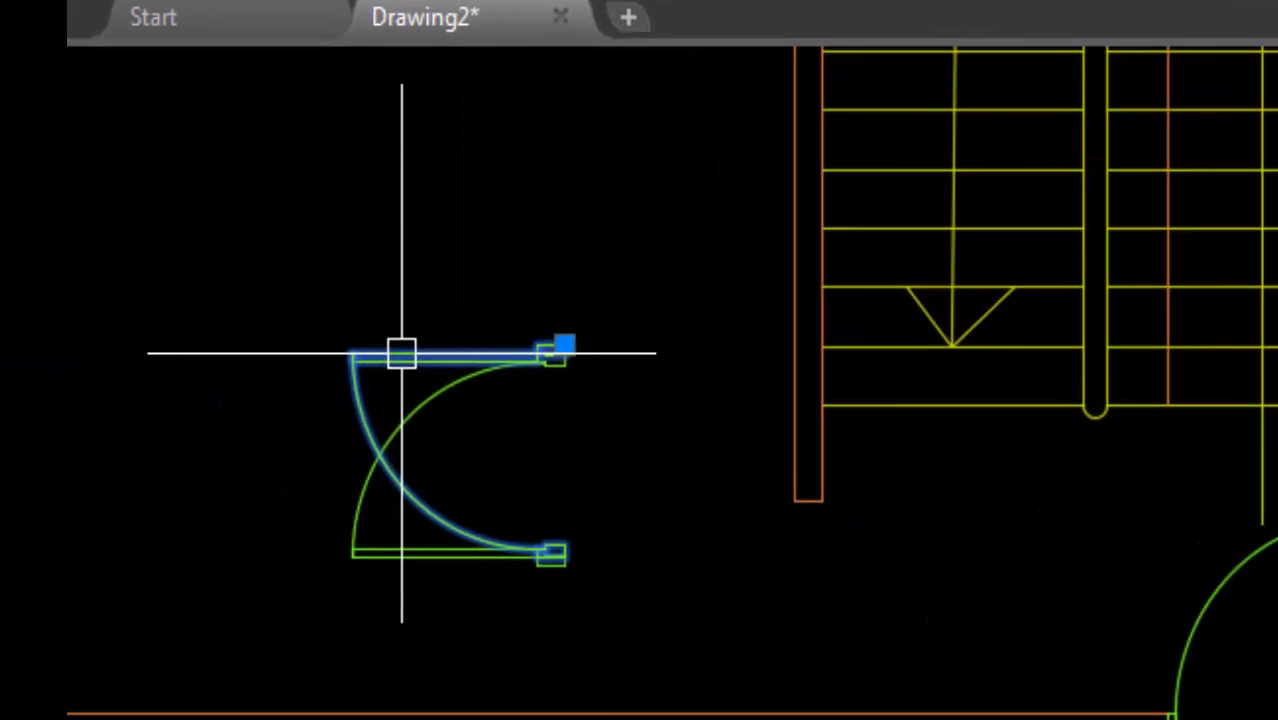
pyautogui.press('Delete')
pyautogui.click(427, 394)
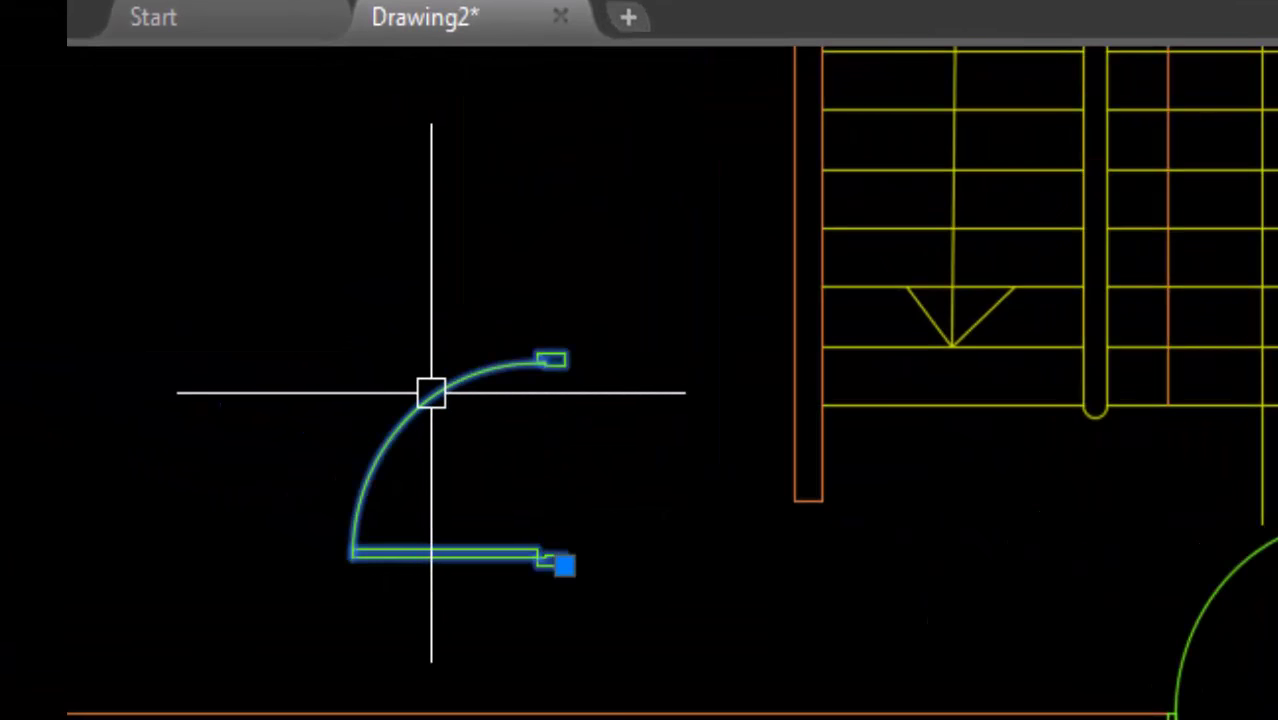
pyautogui.press('Escape')
# Move the flipped door by its top-right end into the opening beside the stair wall
pyautogui.press('Return')
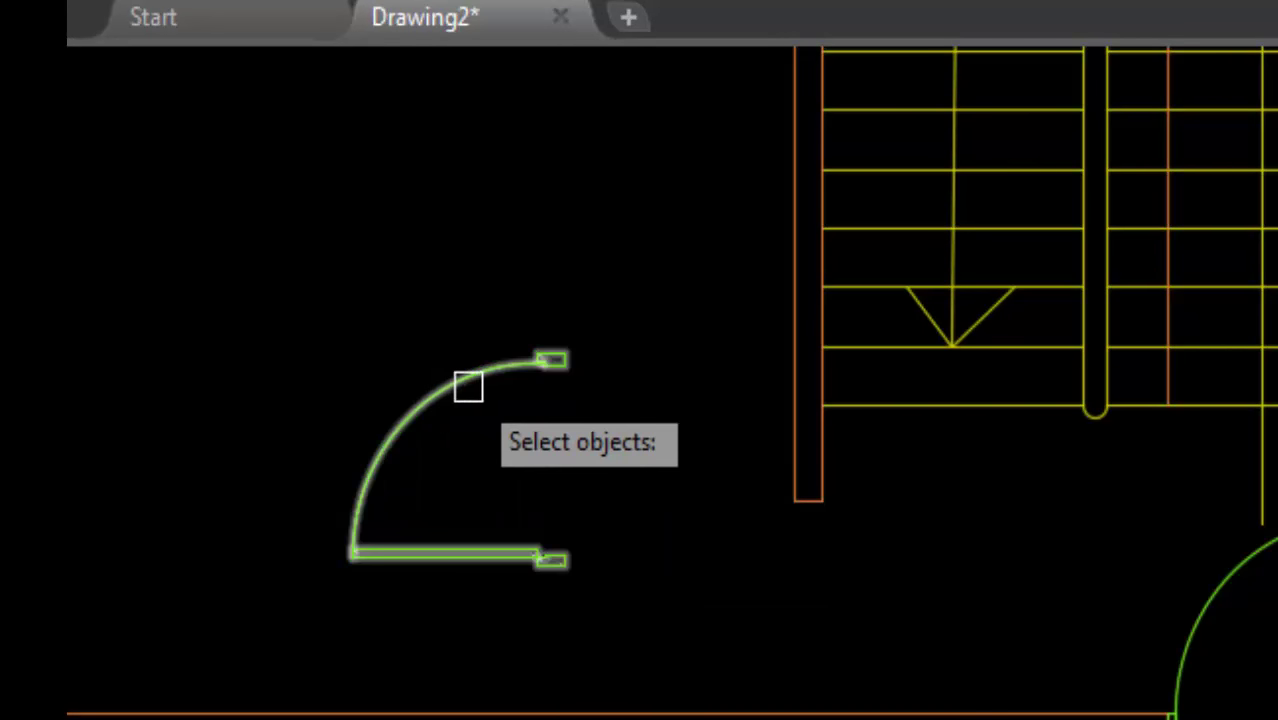
pyautogui.click(470, 381)
pyautogui.press('Return')
pyautogui.click(488, 318)
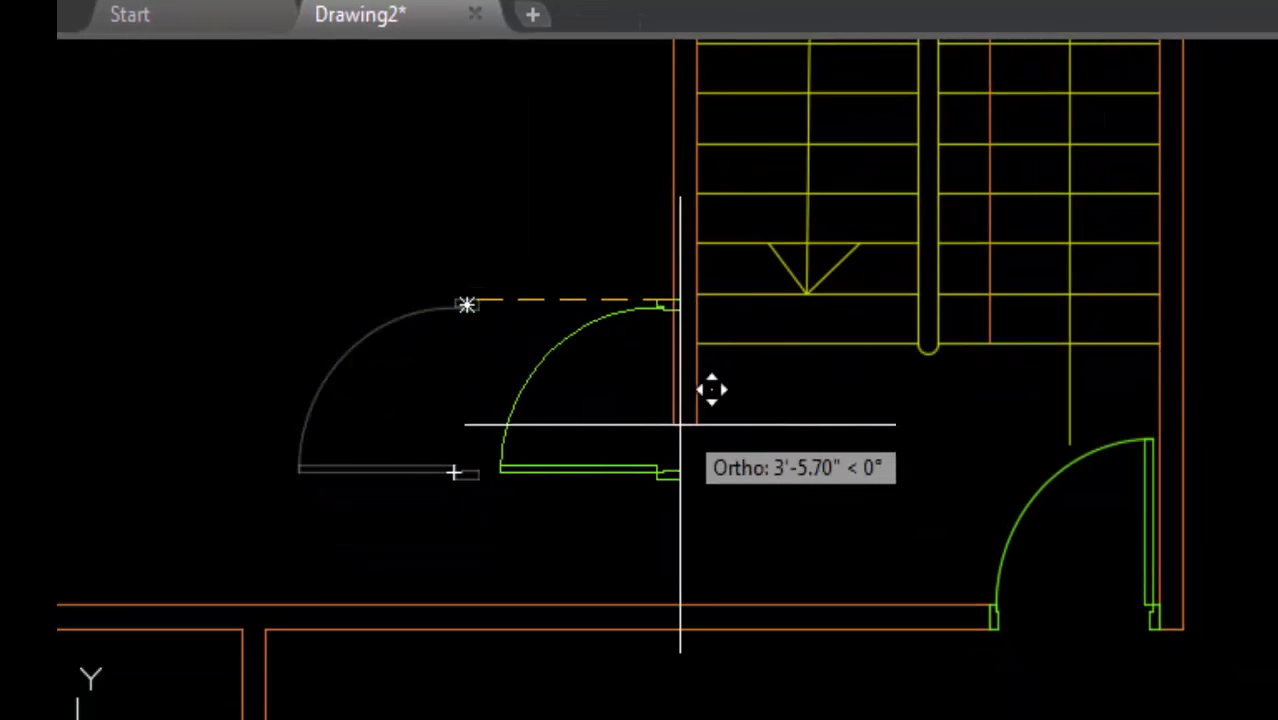
pyautogui.click(694, 425)
# Copy the left stair door from its top end into the right-hand room with Ortho off
pyautogui.scroll(-4, 855, 545)
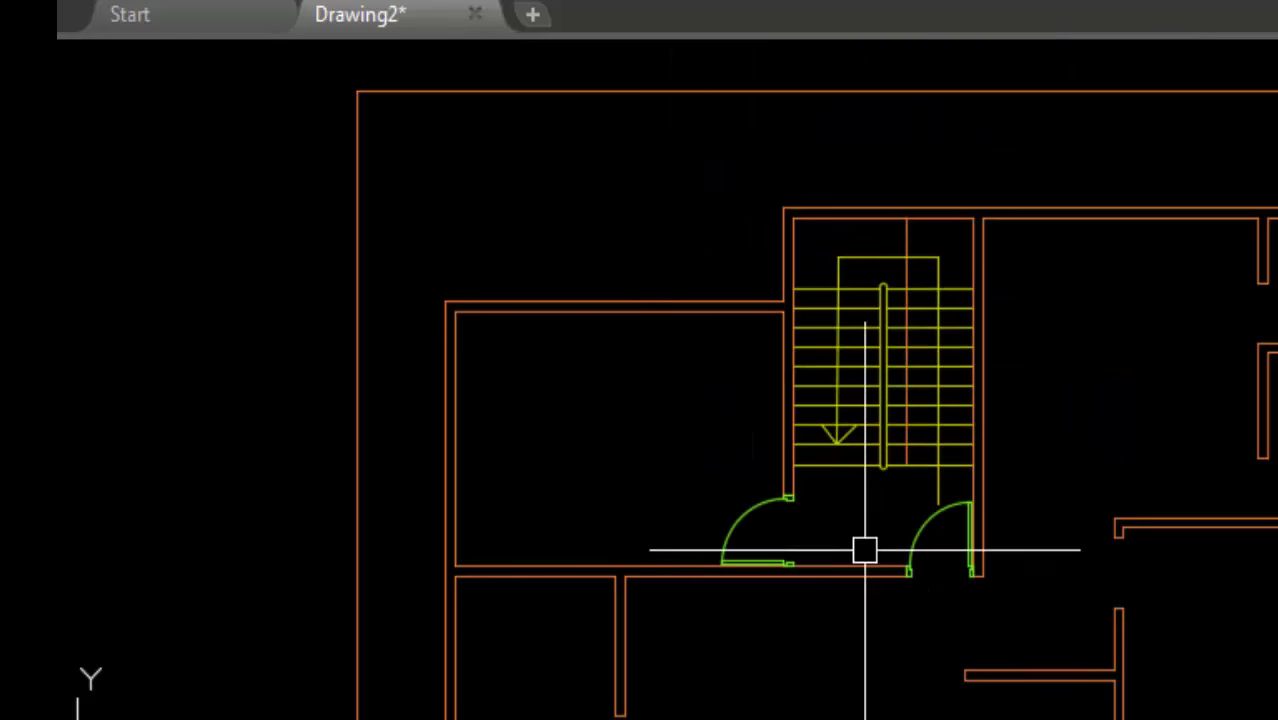
pyautogui.moveTo(1141, 640); pyautogui.dragTo(972, 502, button='middle')
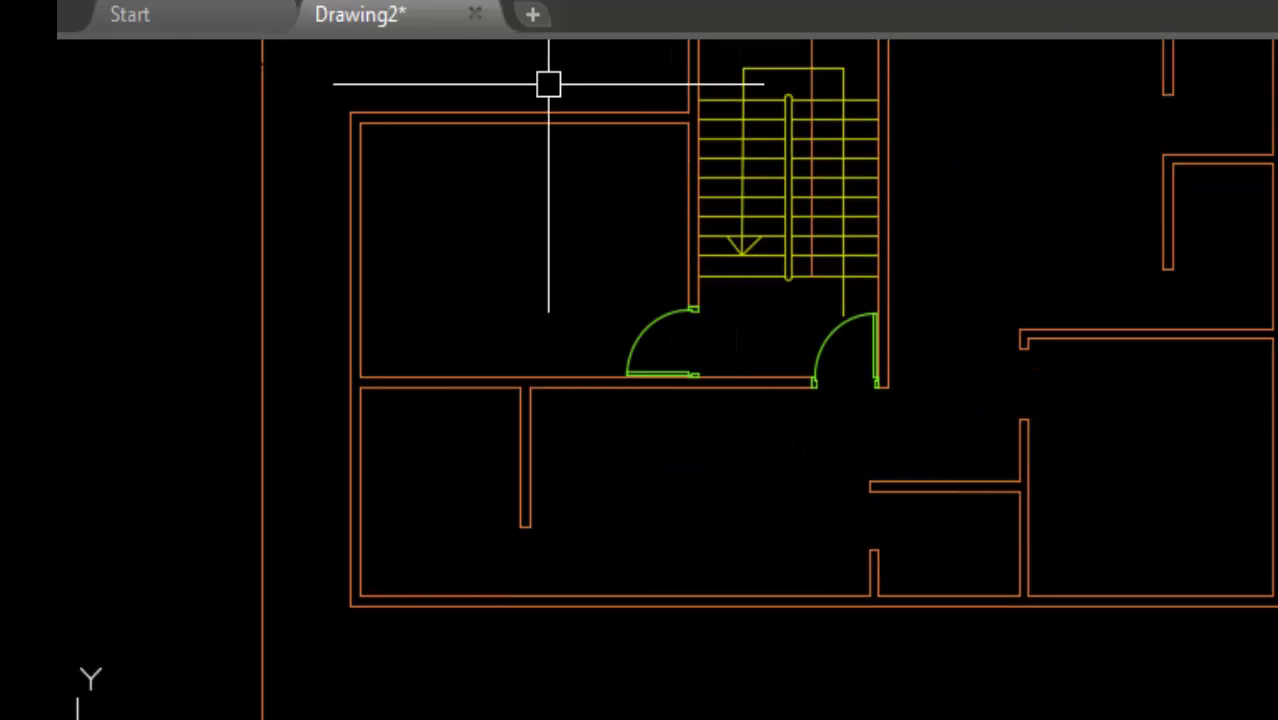
pyautogui.scroll(2, 714, 347)
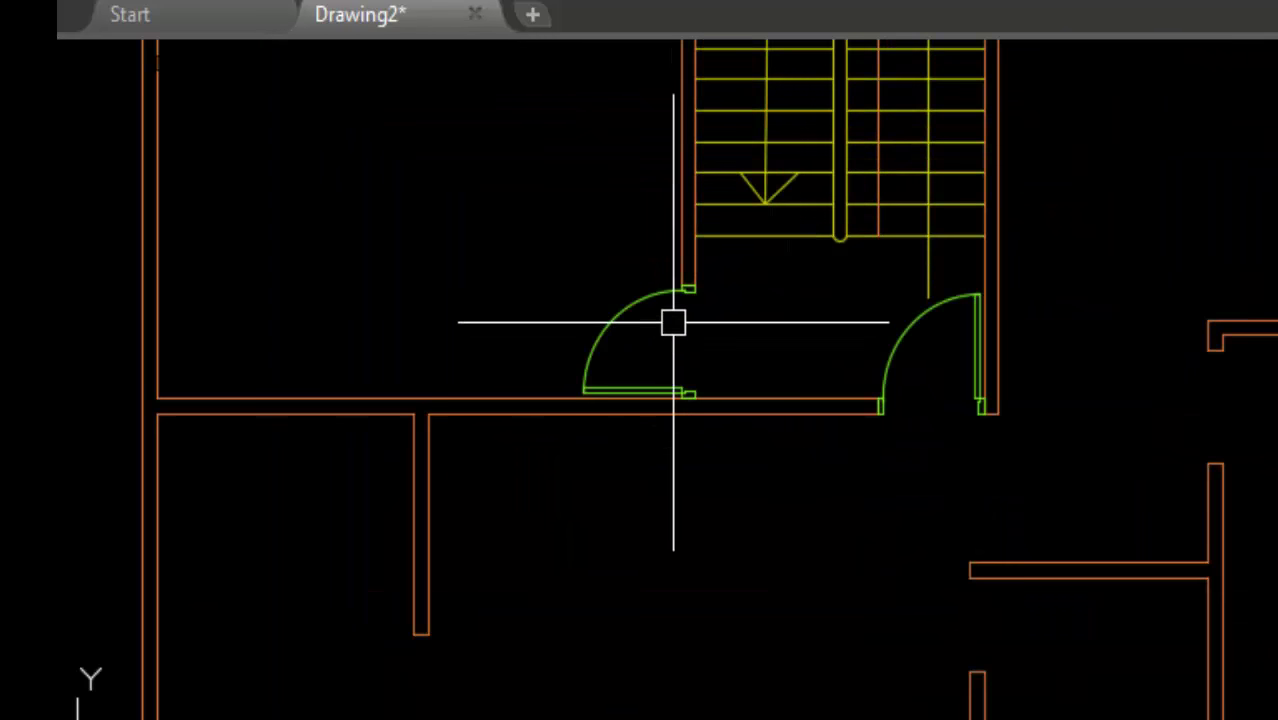
pyautogui.write('c')
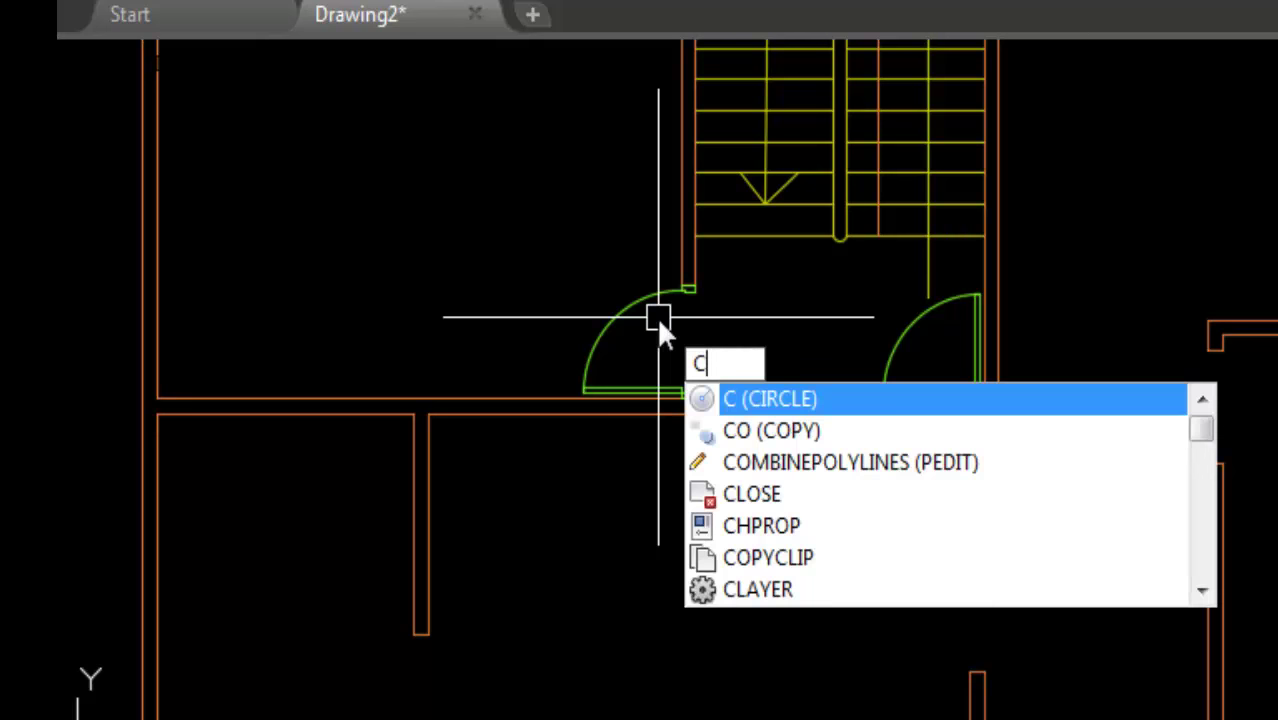
pyautogui.click(715, 432)
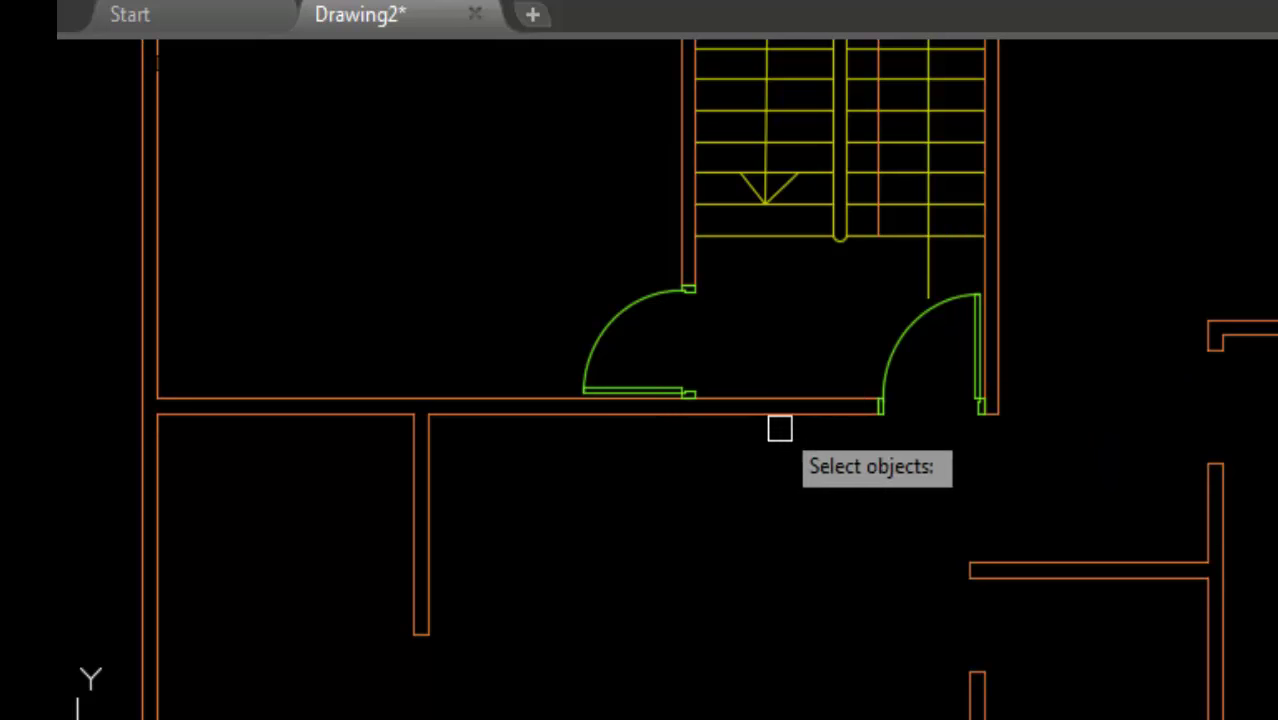
pyautogui.click(637, 248)
pyautogui.click(614, 276)
pyautogui.press('Return')
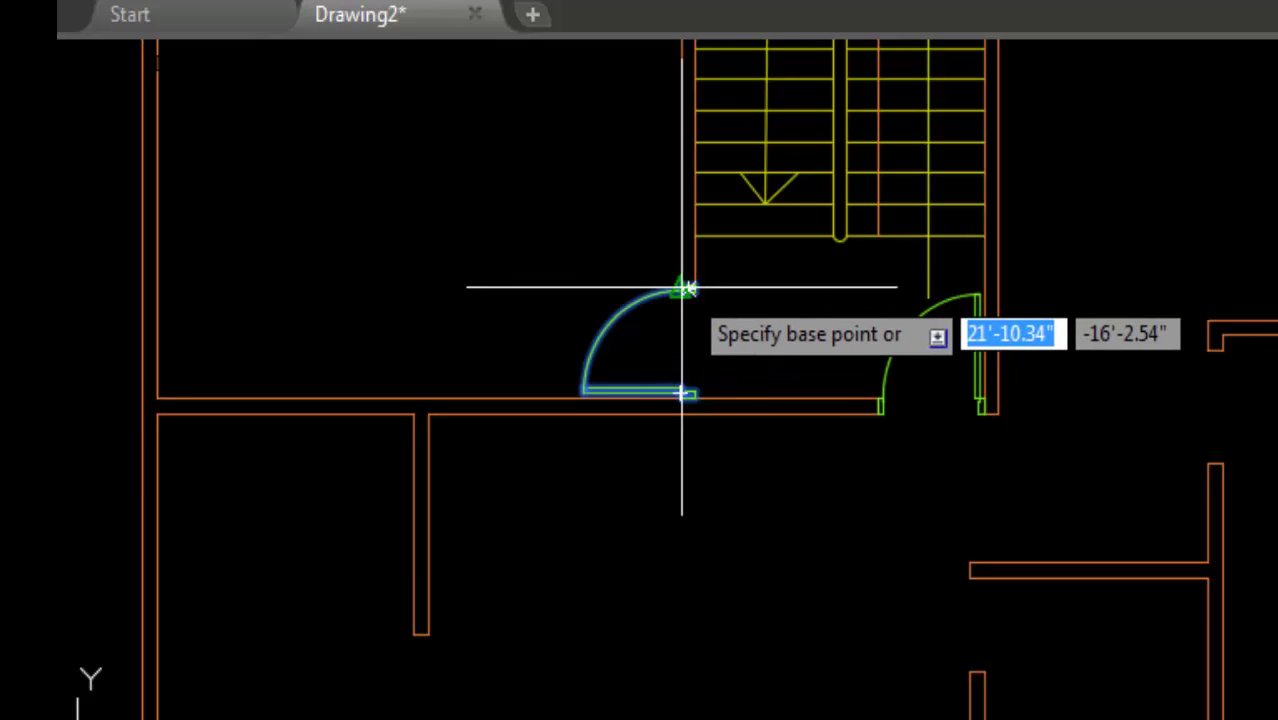
pyautogui.click(688, 288)
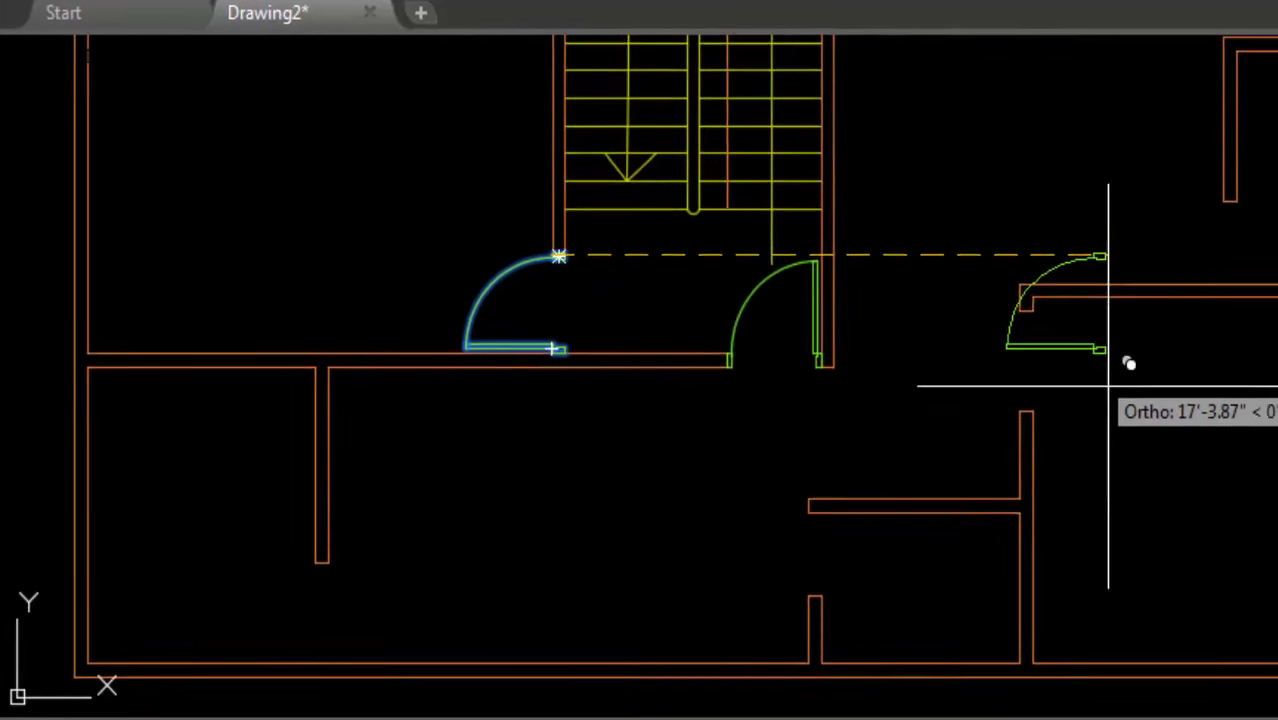
pyautogui.press('F8')
pyautogui.click(1012, 300)
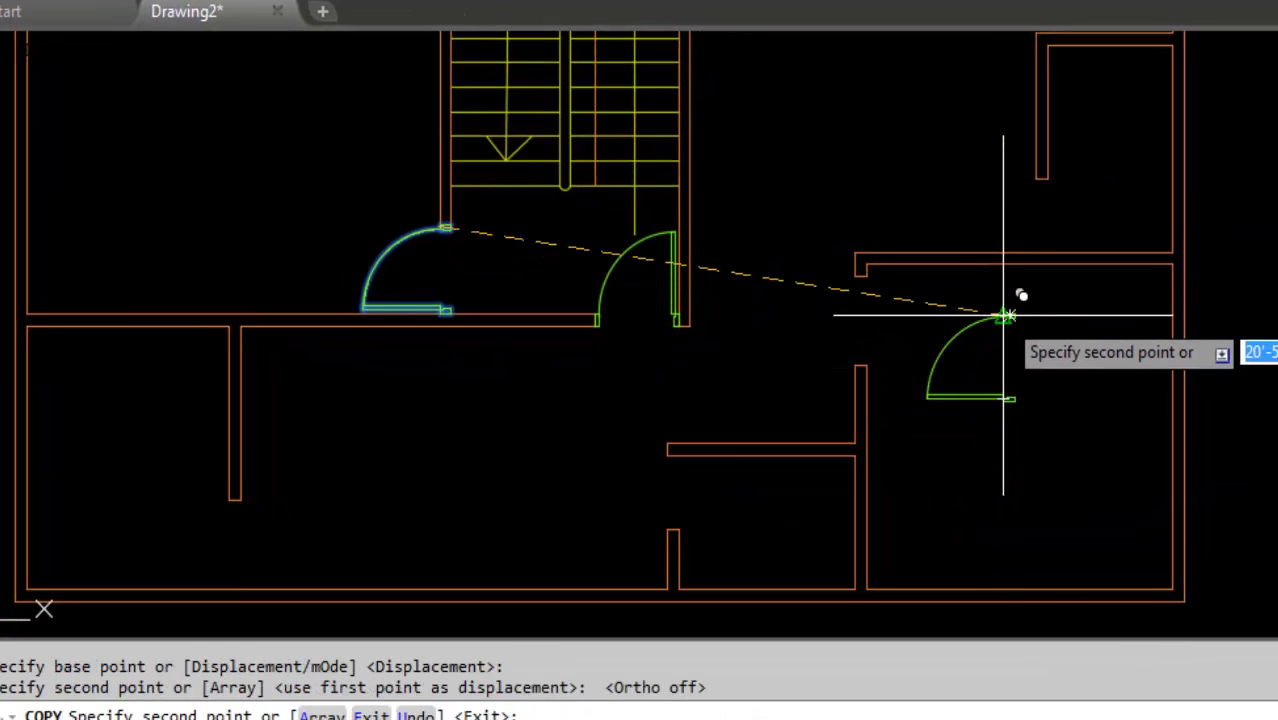
# Mirror the copied door across a vertical line, keeping the original
pyautogui.write('M')
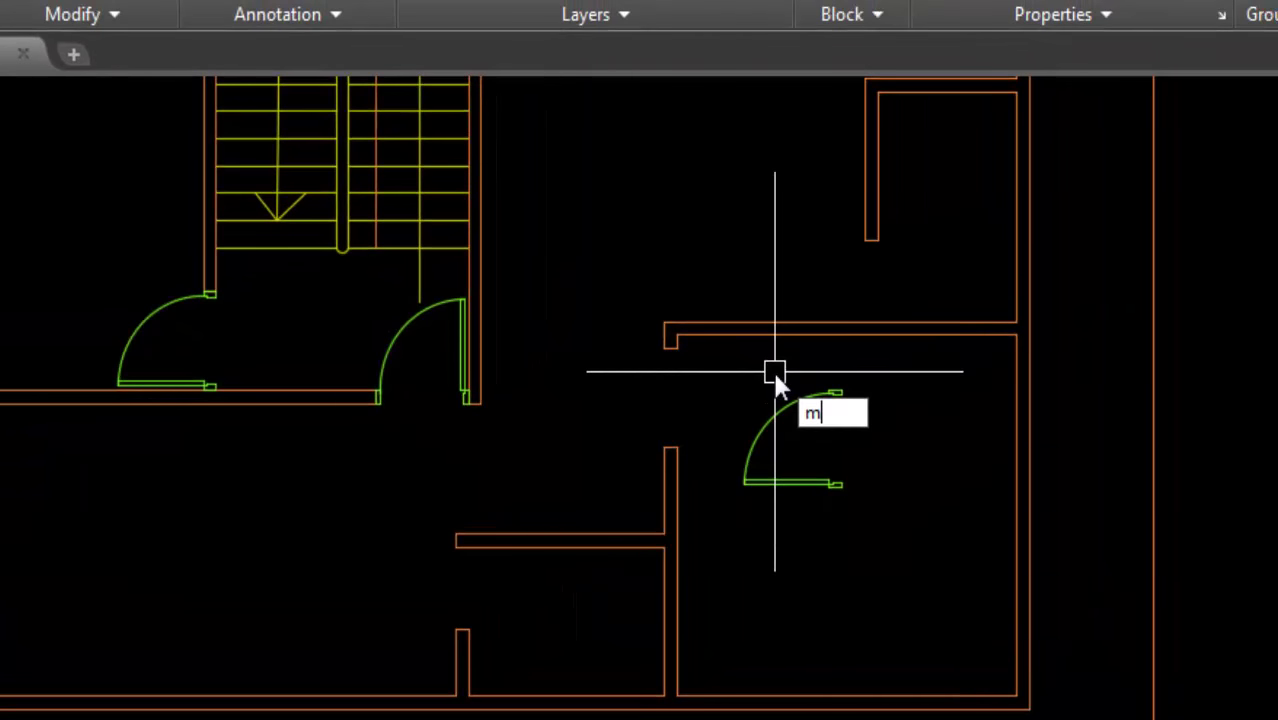
pyautogui.write('I')
pyautogui.press('Return')
pyautogui.click(793, 394)
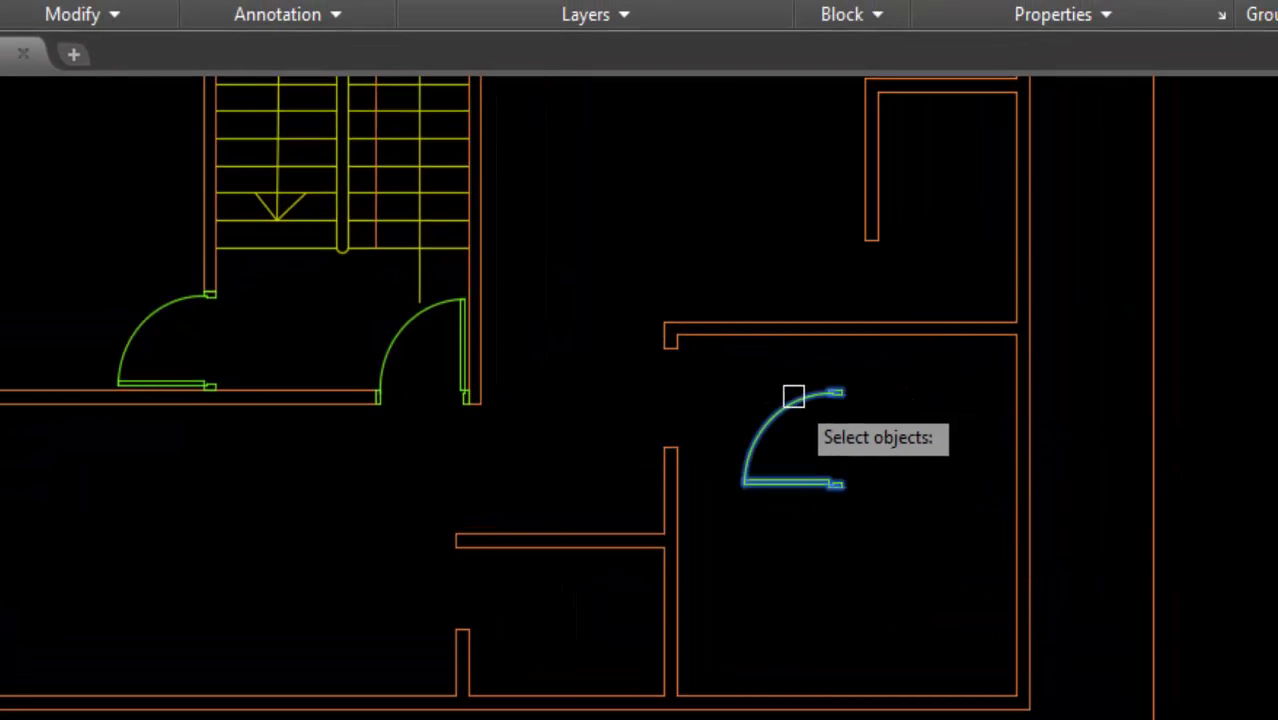
pyautogui.press('Return')
pyautogui.click(877, 456)
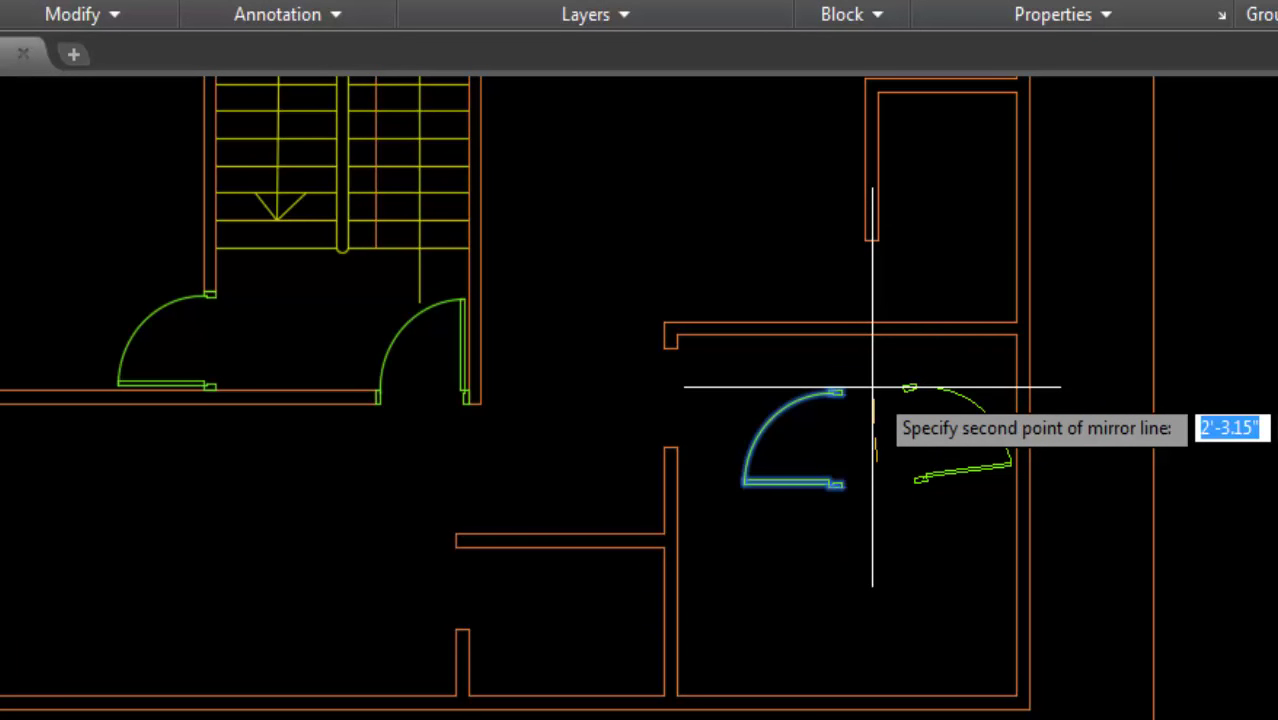
pyautogui.click(878, 395)
pyautogui.press('Return')
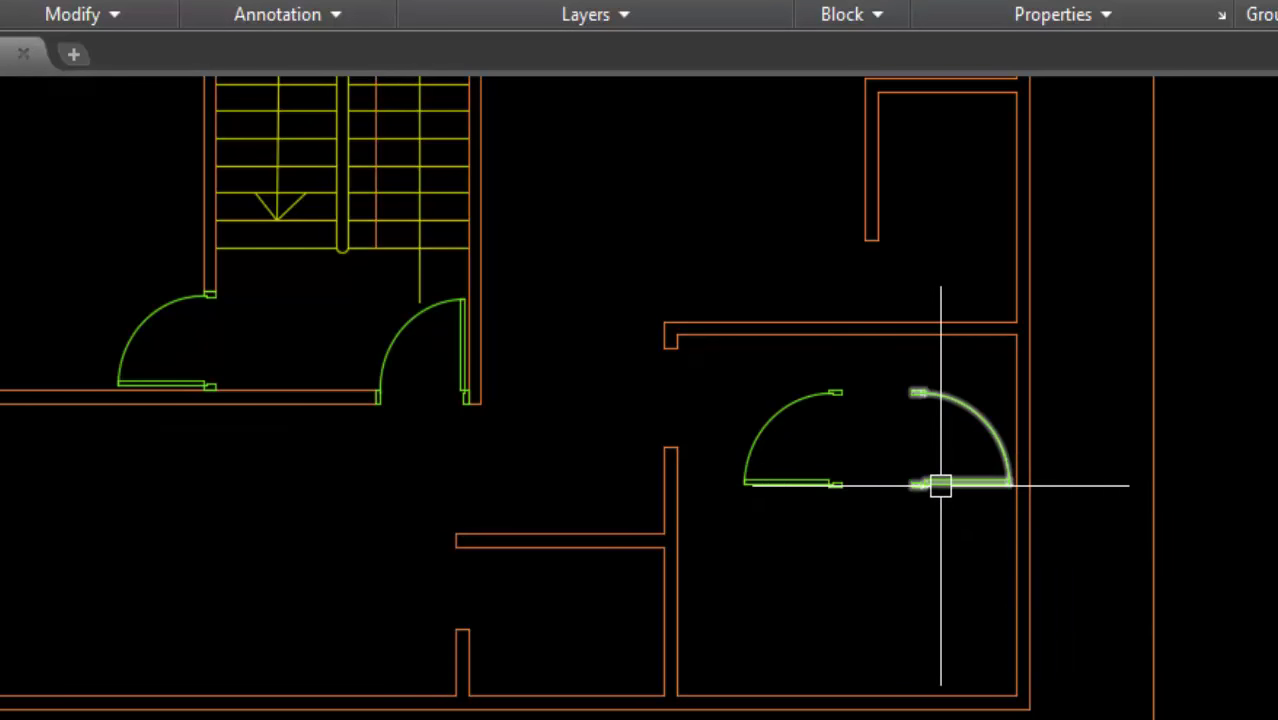
pyautogui.write('M')
# Mirror the right door across a horizontal line, keeping the original
pyautogui.press('Return')
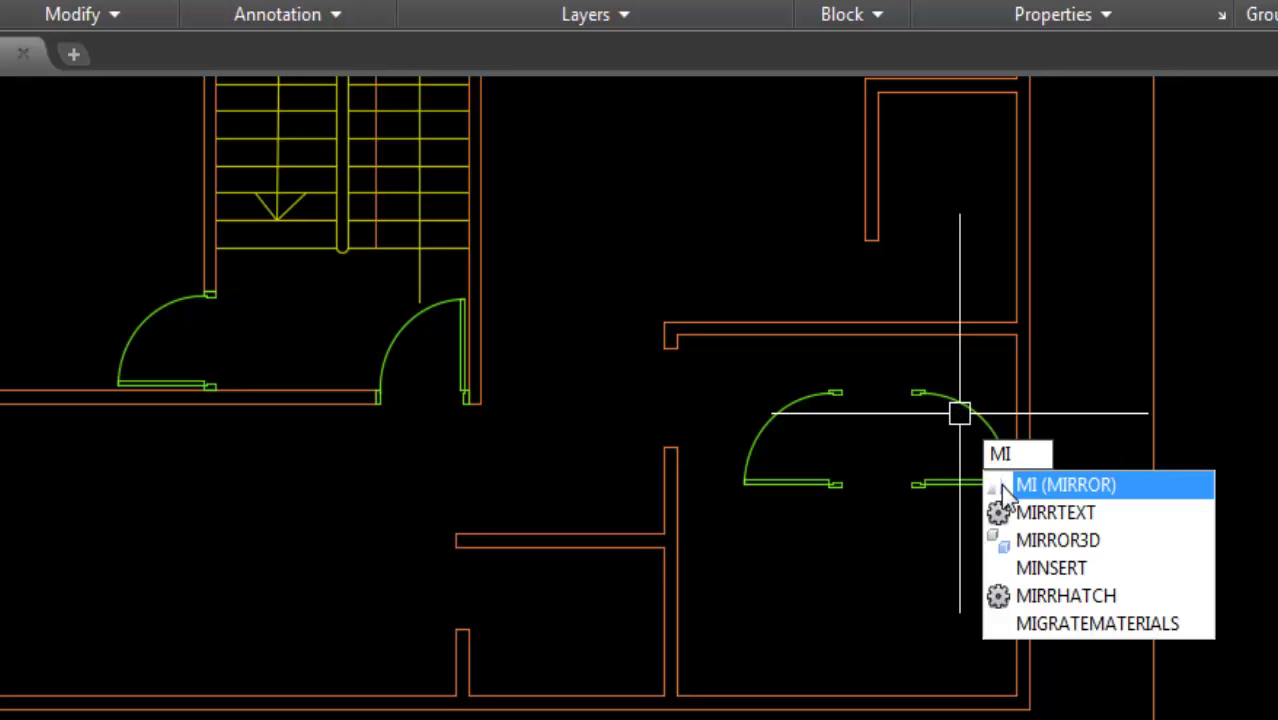
pyautogui.press('Return')
pyautogui.click(950, 405)
pyautogui.press('Return')
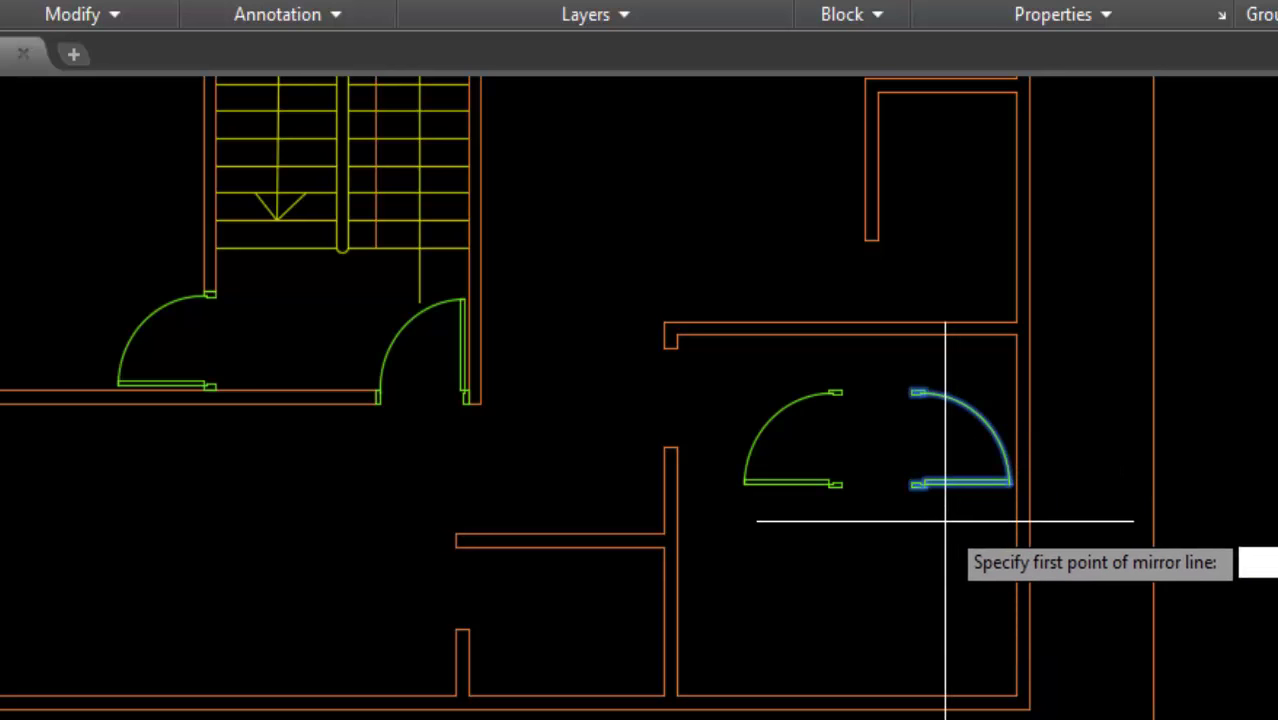
pyautogui.click(944, 521)
pyautogui.click(1078, 523)
pyautogui.press('Return')
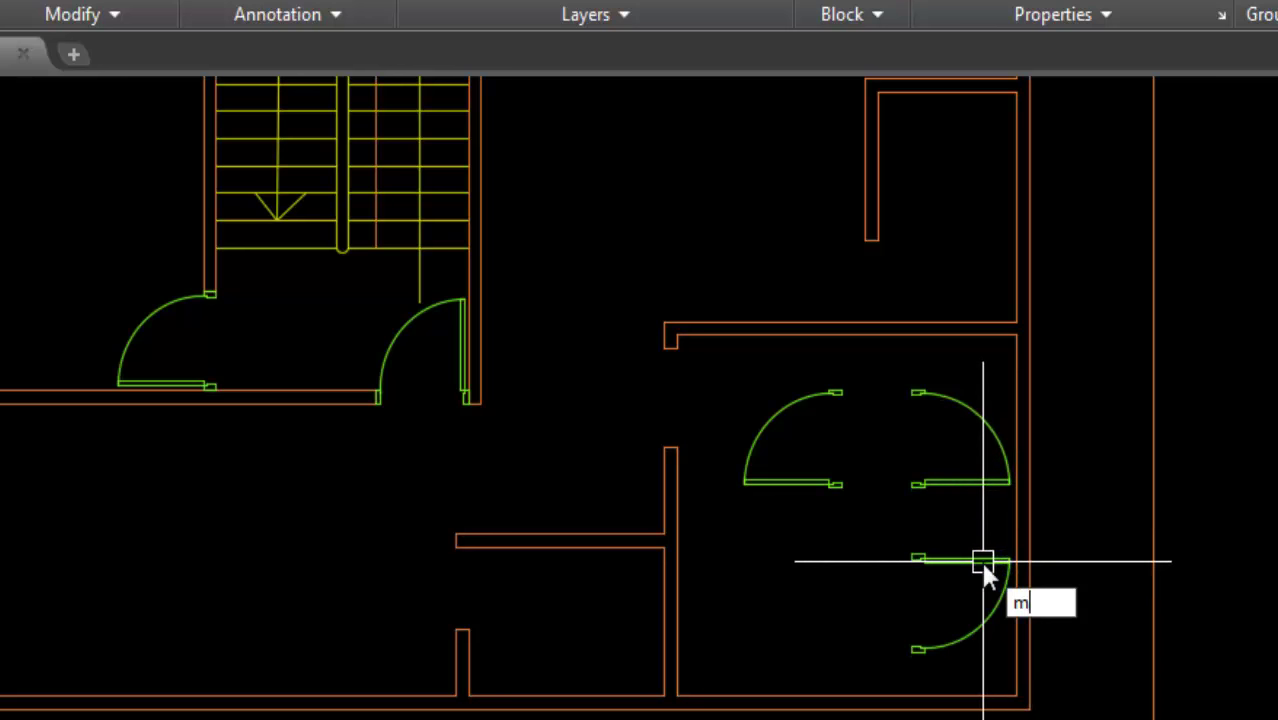
# Move the lower flipped door by its hinge end into the right room's wall opening
pyautogui.press('Return')
pyautogui.click(961, 557)
pyautogui.press('Return')
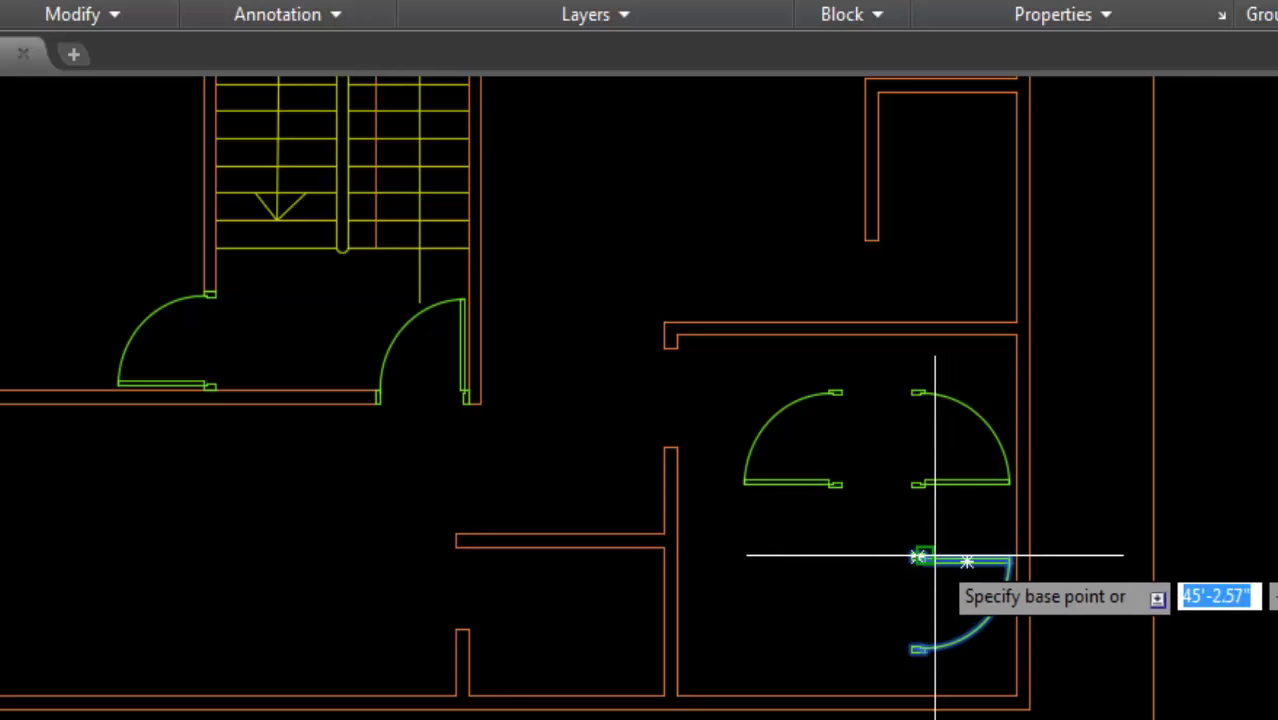
pyautogui.scroll(4, 935, 556)
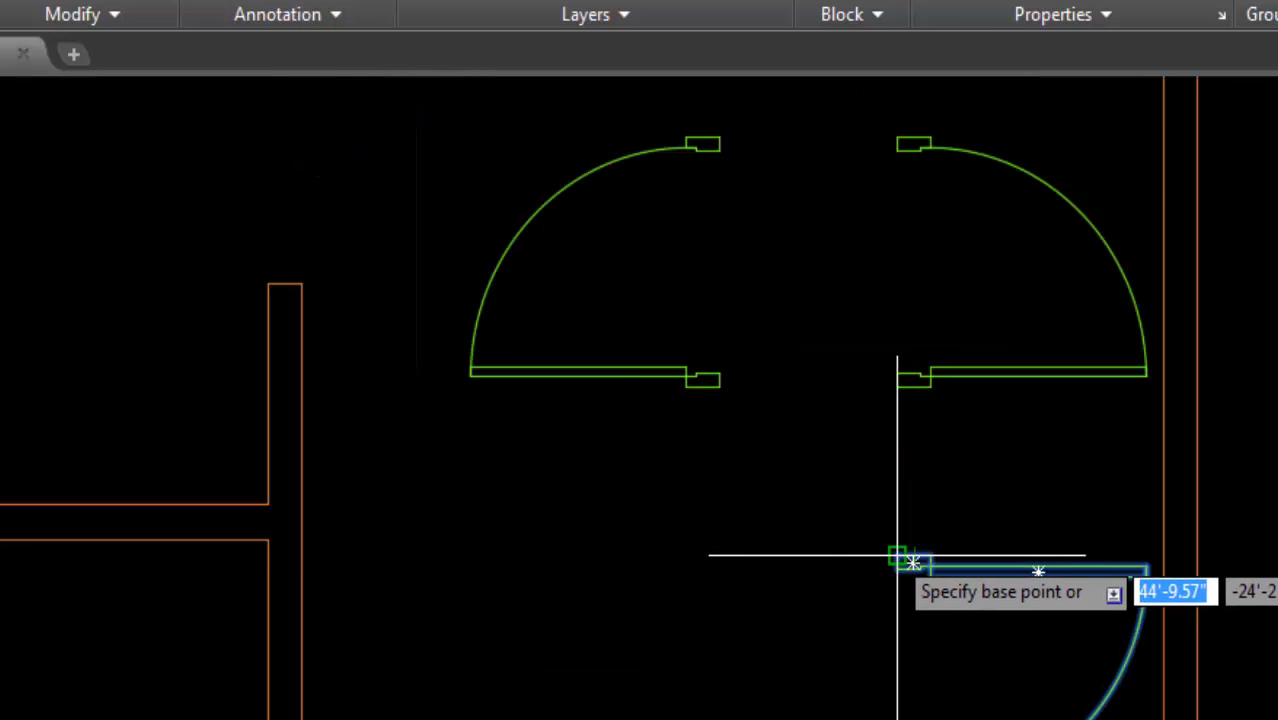
pyautogui.click(912, 561)
pyautogui.scroll(-3, 900, 600)
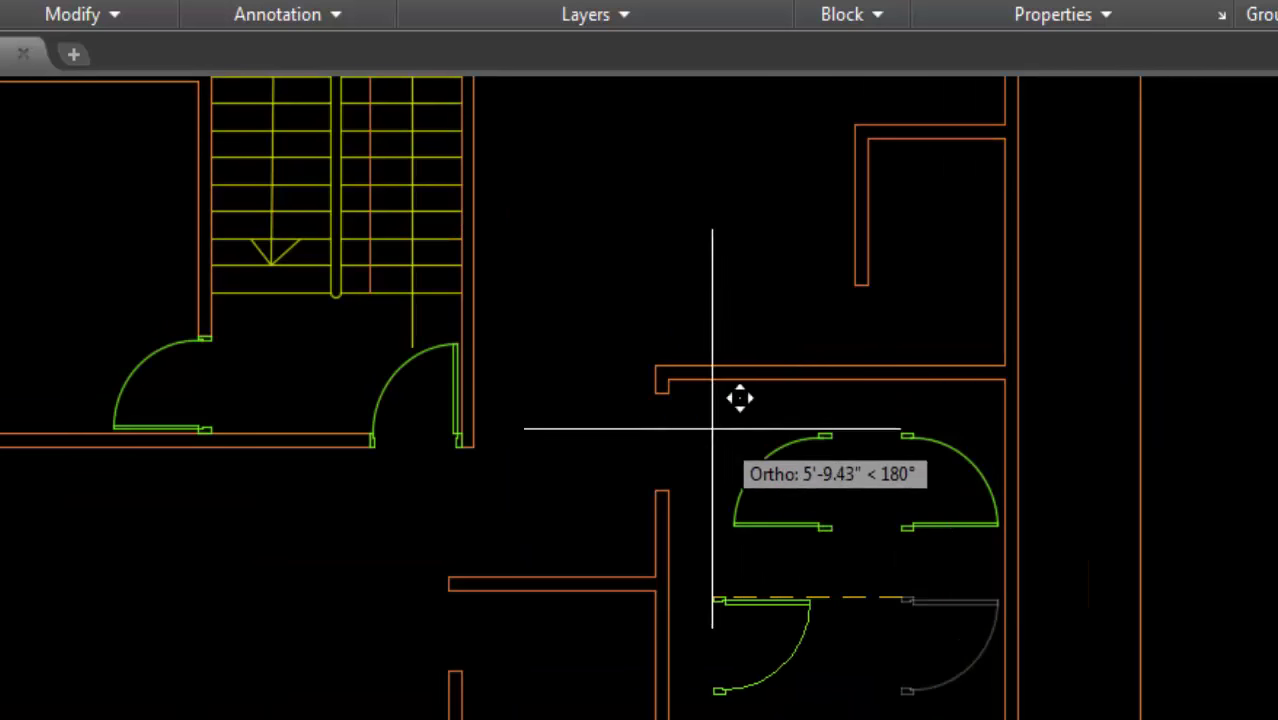
pyautogui.click(655, 393)
pyautogui.scroll(-4, 684, 499)
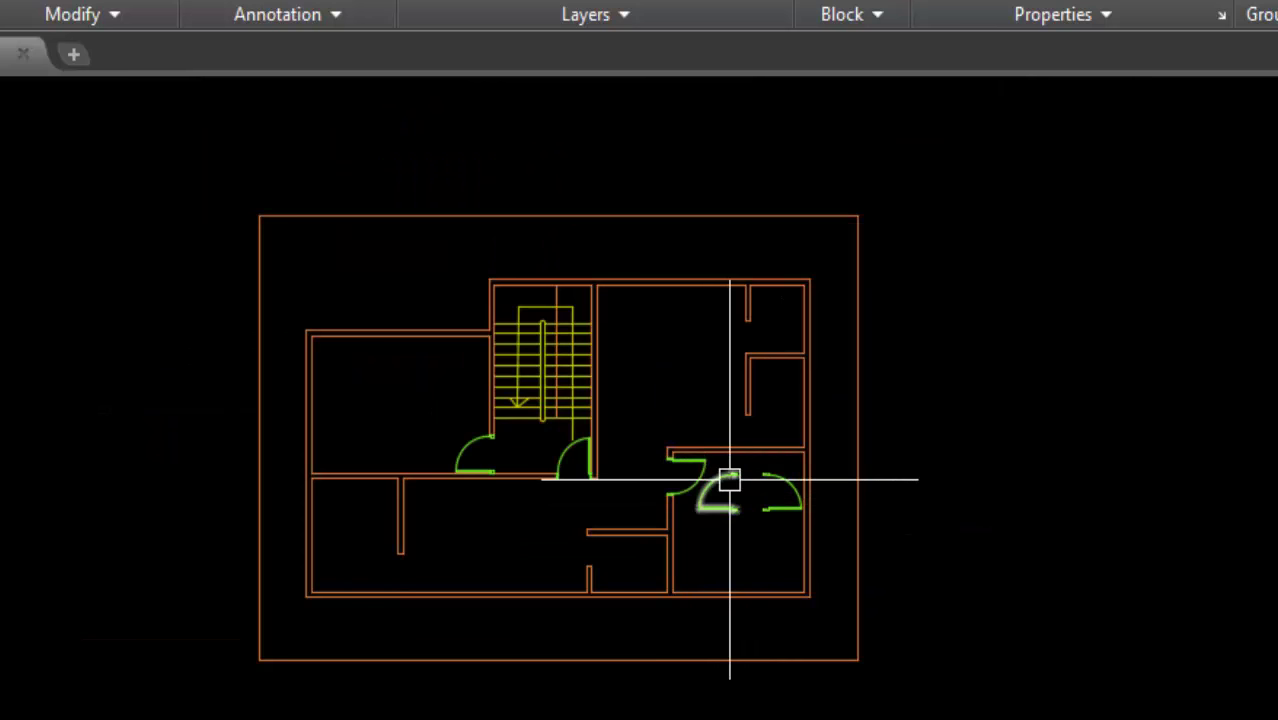
pyautogui.scroll(2, 680, 476)
pyautogui.scroll(2, 811, 442)
pyautogui.write('e')
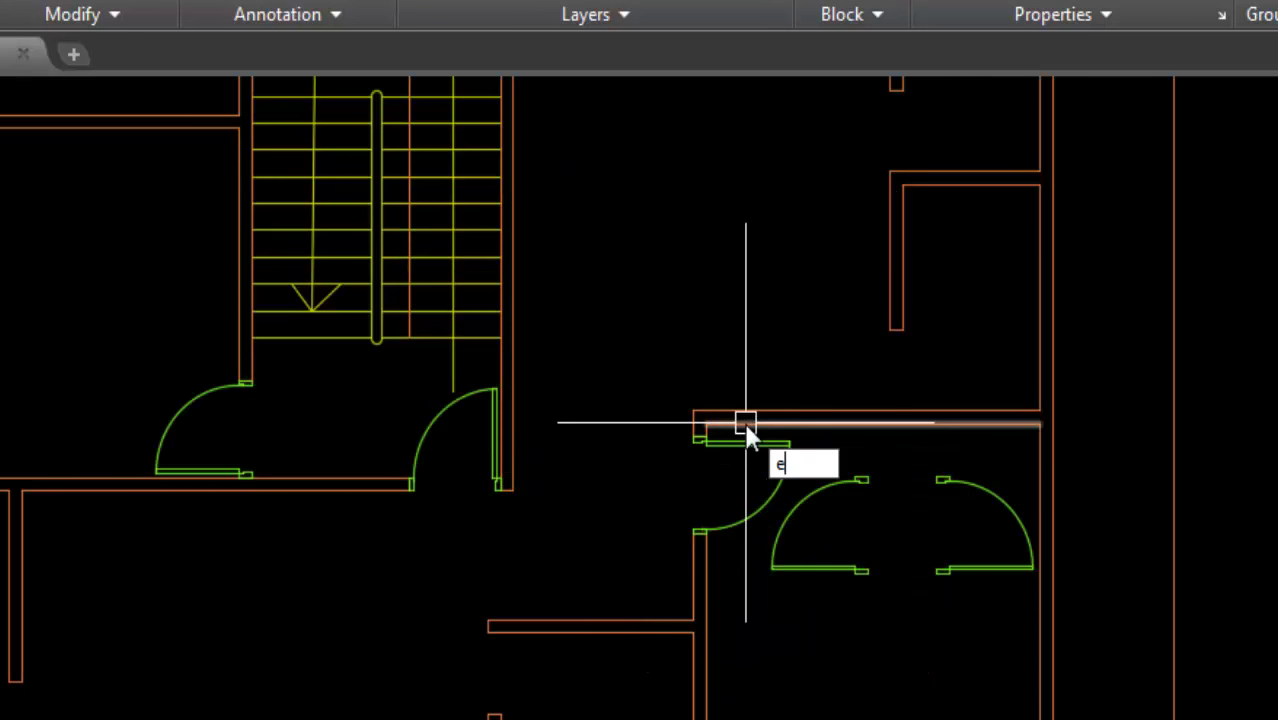
# Extend both upper wall lines to the stair wall
pyautogui.write('x')
pyautogui.press('Return')
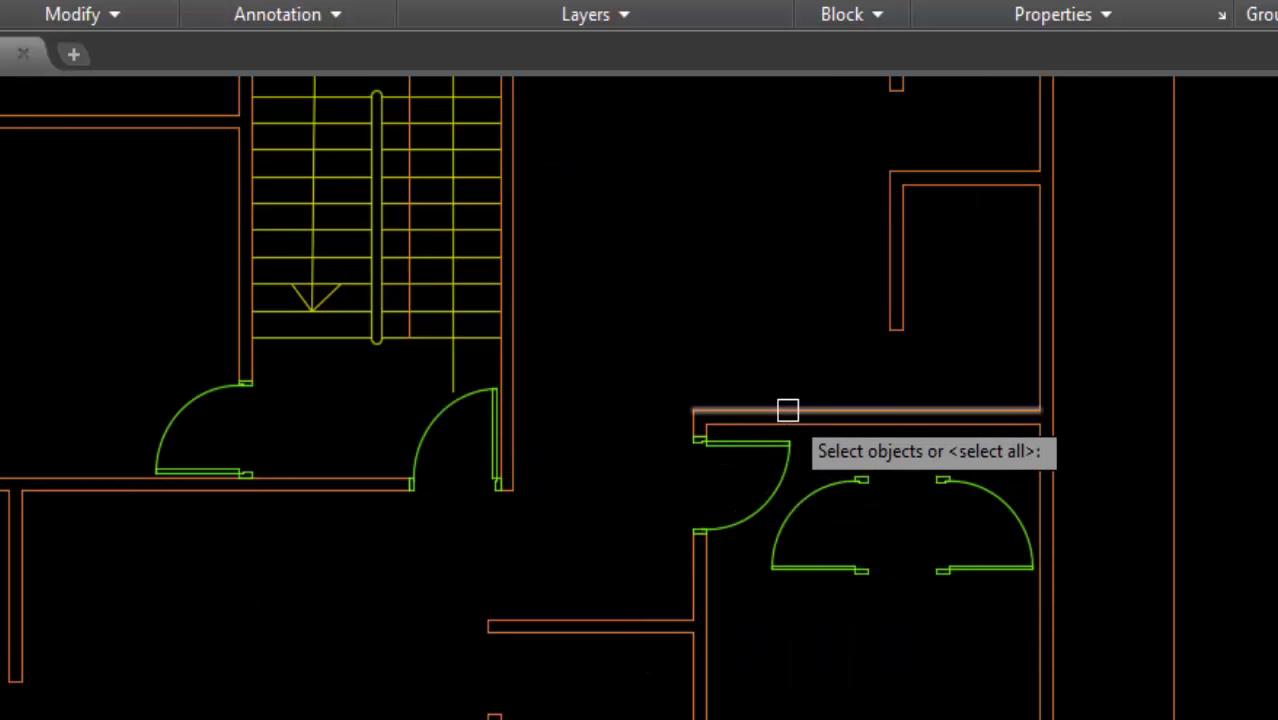
pyautogui.click(788, 410)
pyautogui.press('Return')
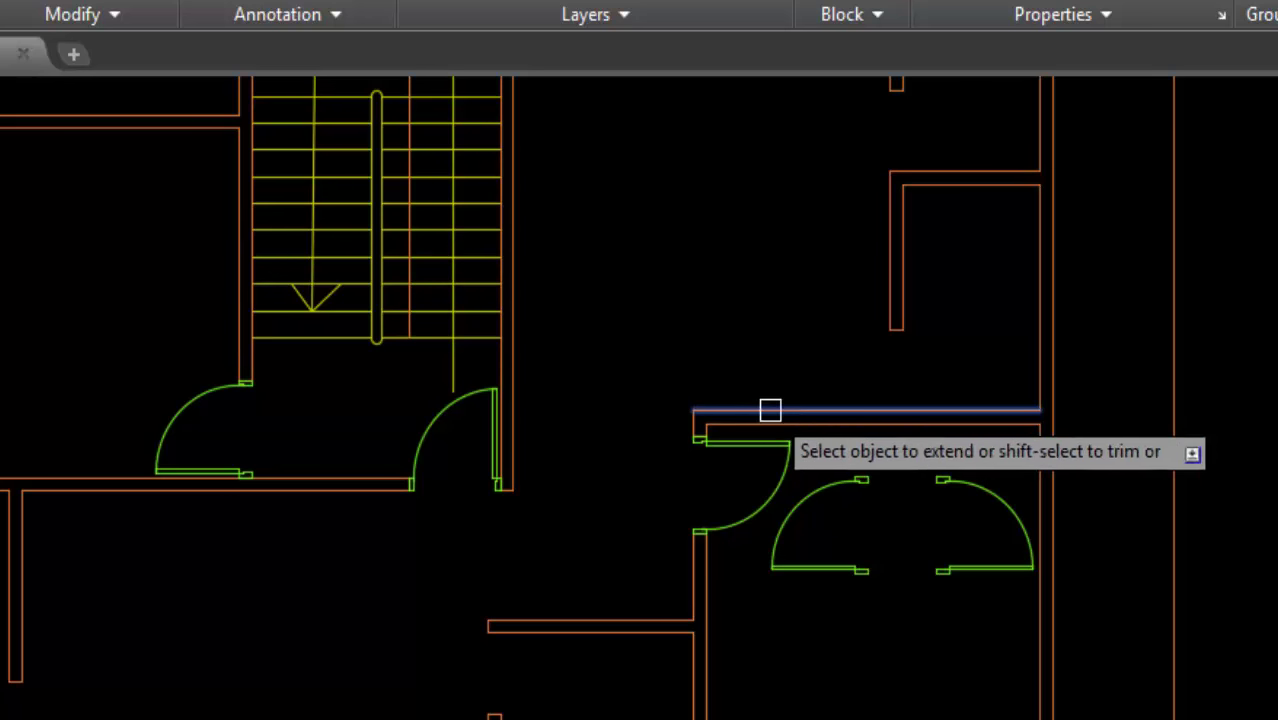
pyautogui.click(765, 408)
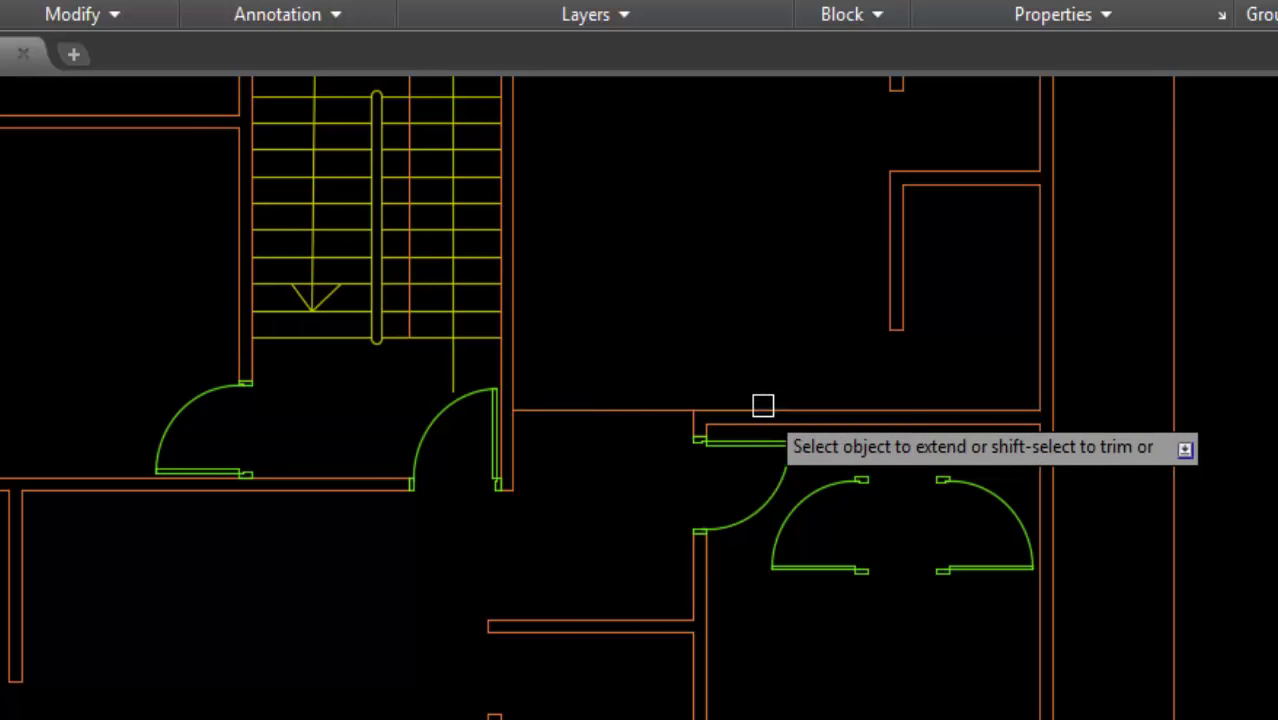
pyautogui.click(765, 406)
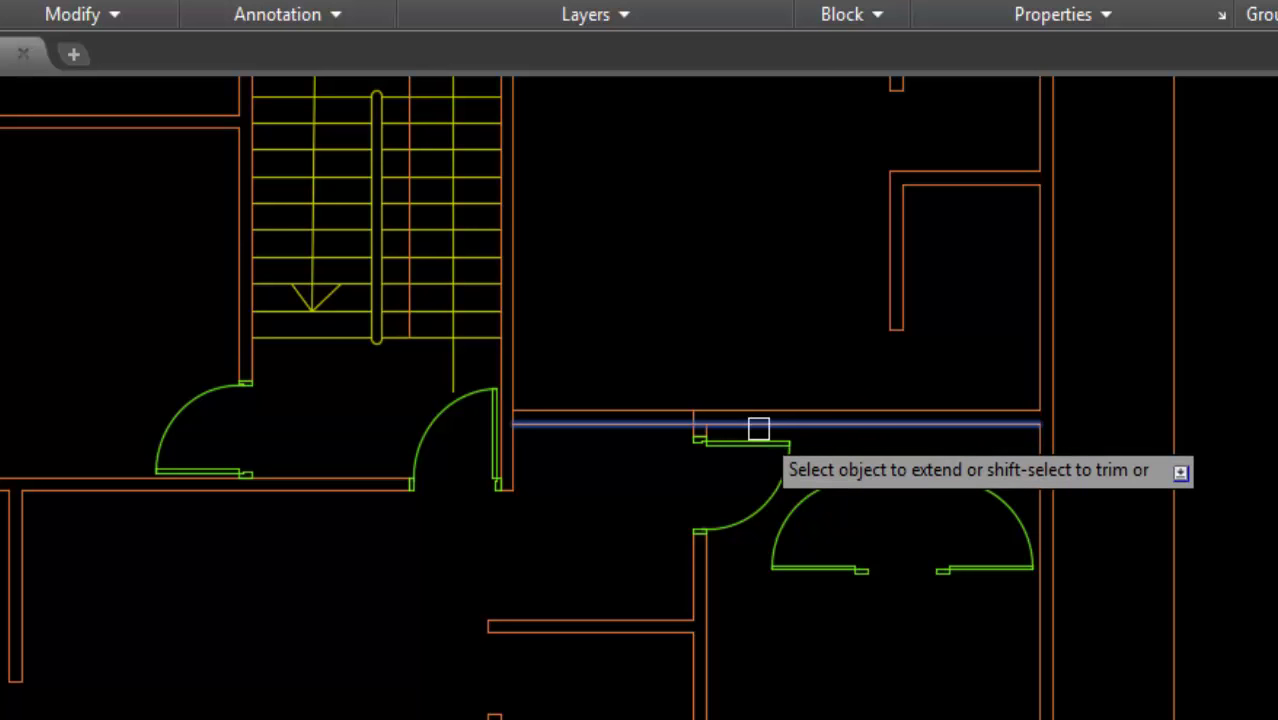
pyautogui.press('Escape')
# Offset the stair's right wall 3' and trim the wall lines to open a doorway
pyautogui.write('o')
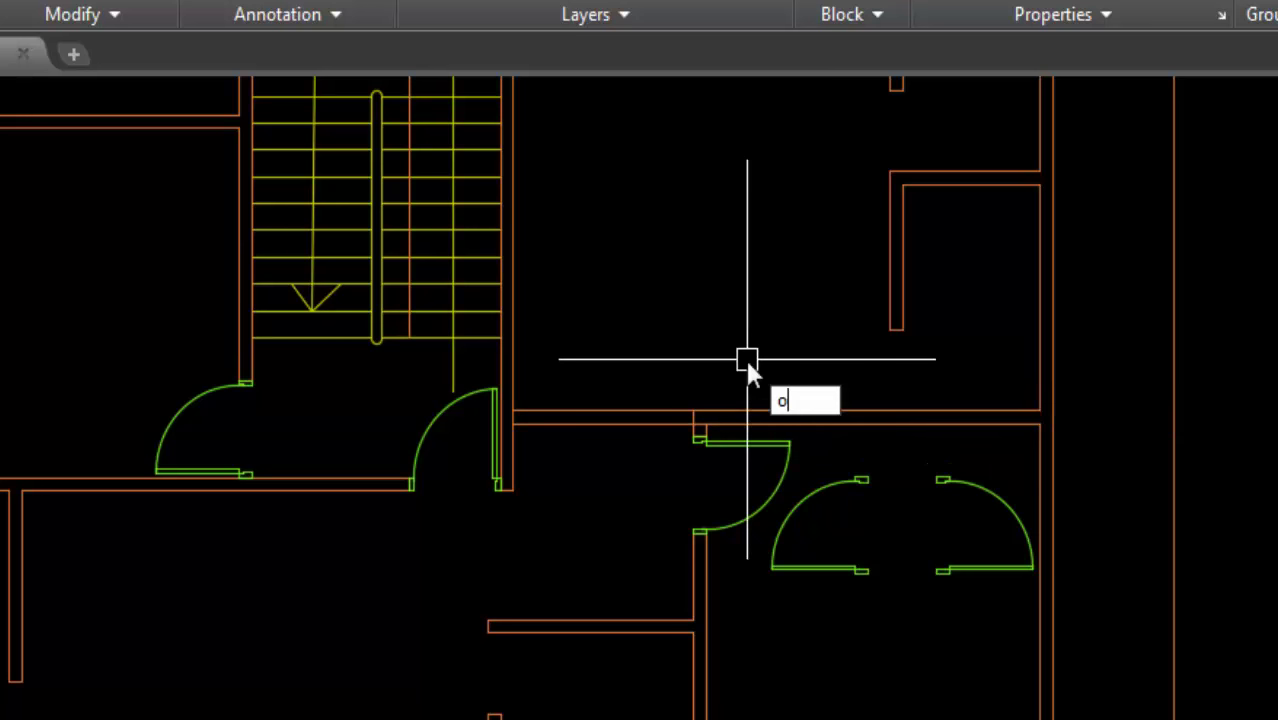
pyautogui.press('Return')
pyautogui.press('Return')
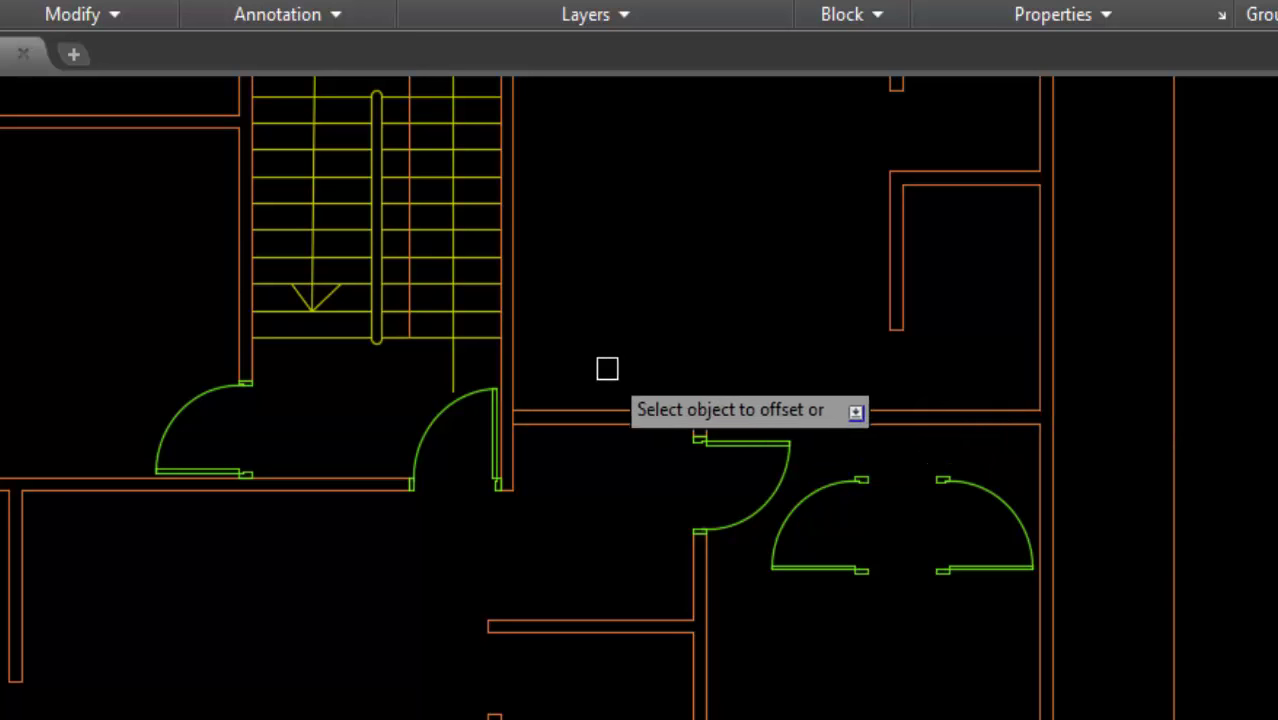
pyautogui.click(508, 345)
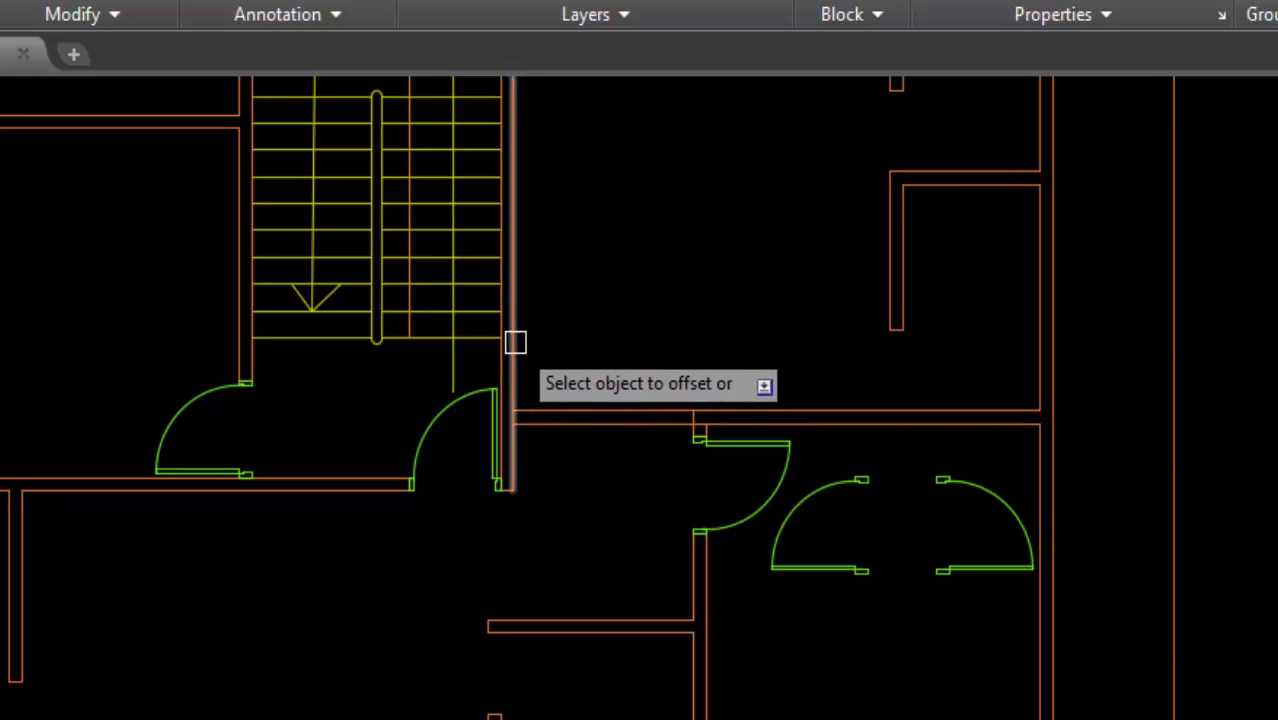
pyautogui.click(661, 343)
pyautogui.press('Return')
pyautogui.write('tr')
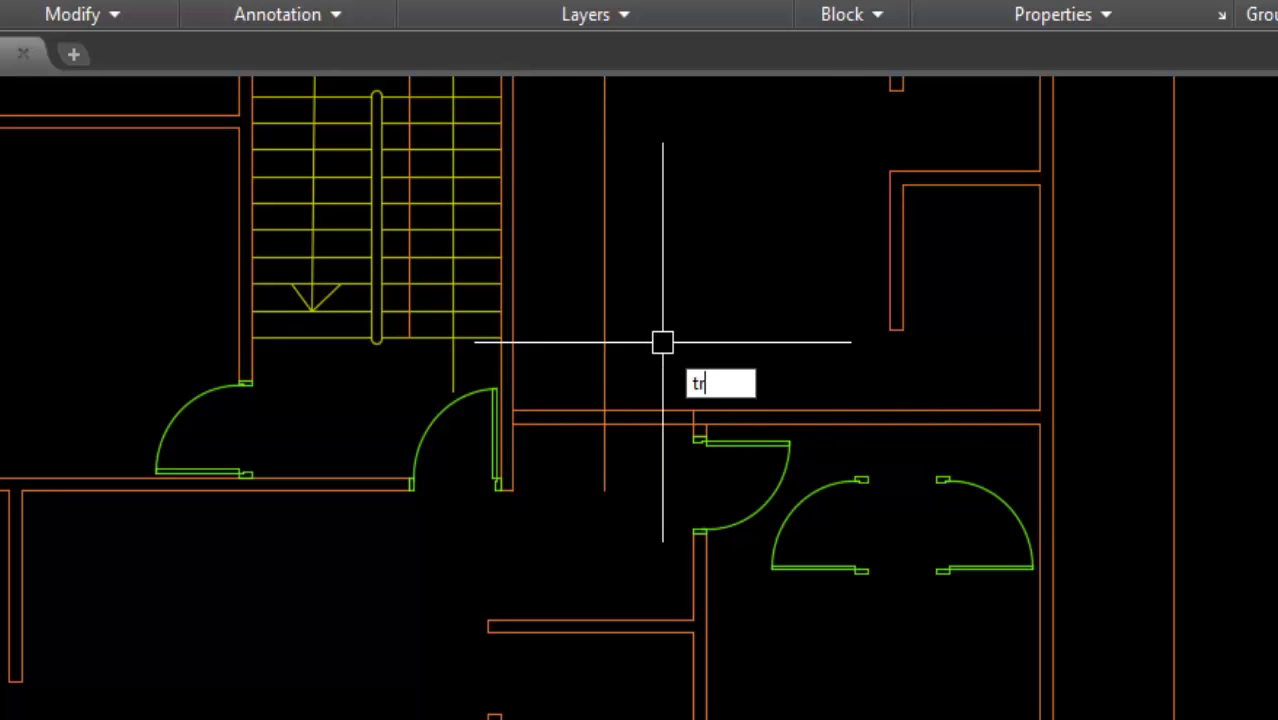
pyautogui.press('Return')
pyautogui.press('Return')
pyautogui.moveTo(564, 365); pyautogui.dragTo(561, 490)
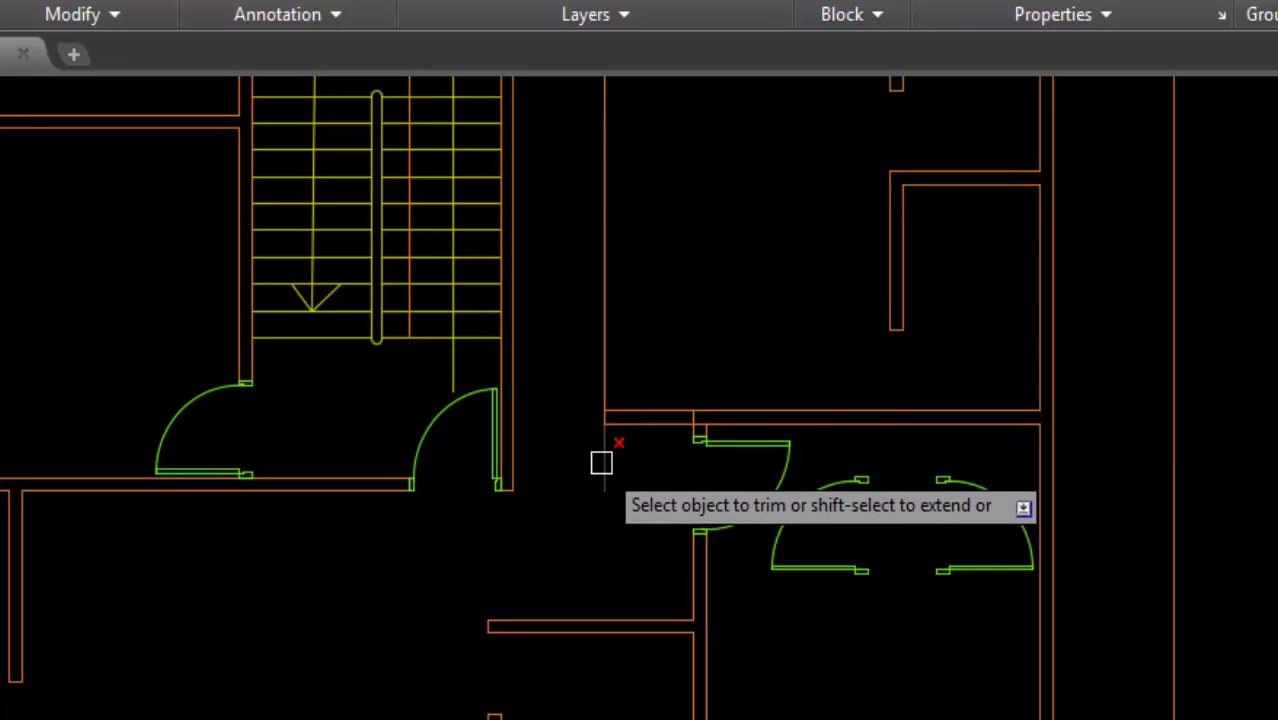
pyautogui.click(605, 308)
pyautogui.press('Return')
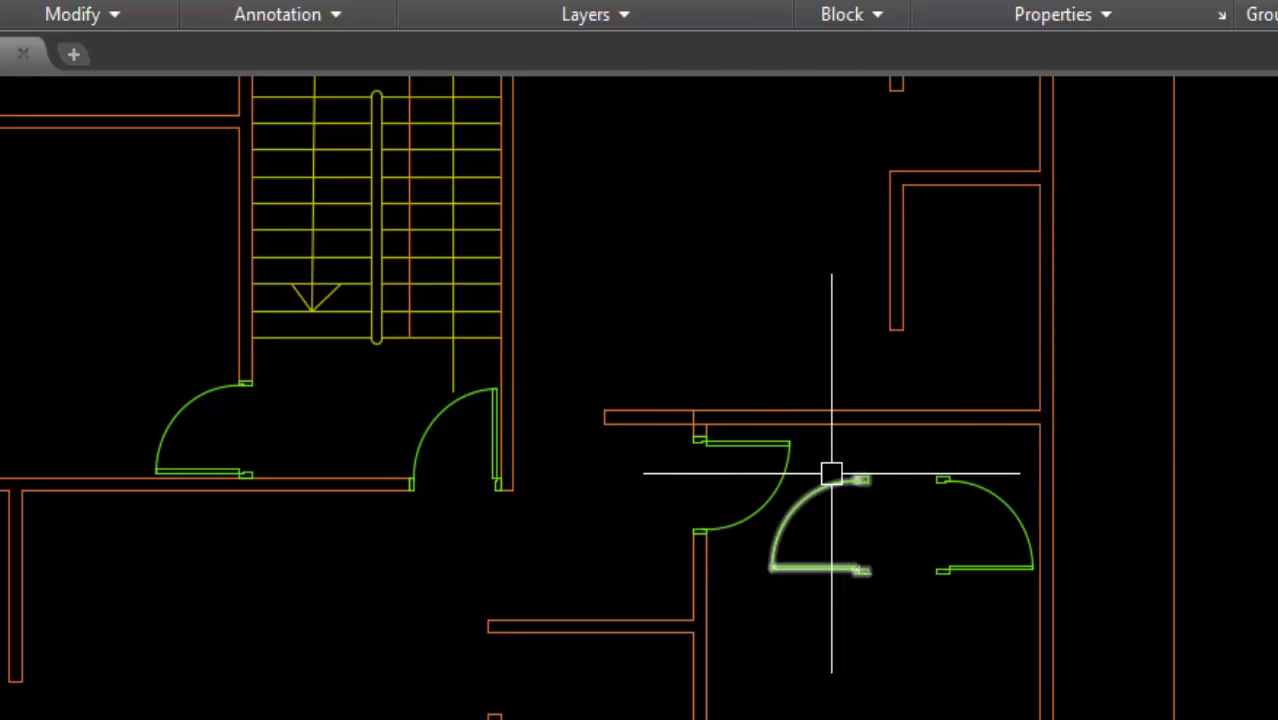
# Move the rightmost door up above the new wall opening
pyautogui.write('M')
pyautogui.press('Return')
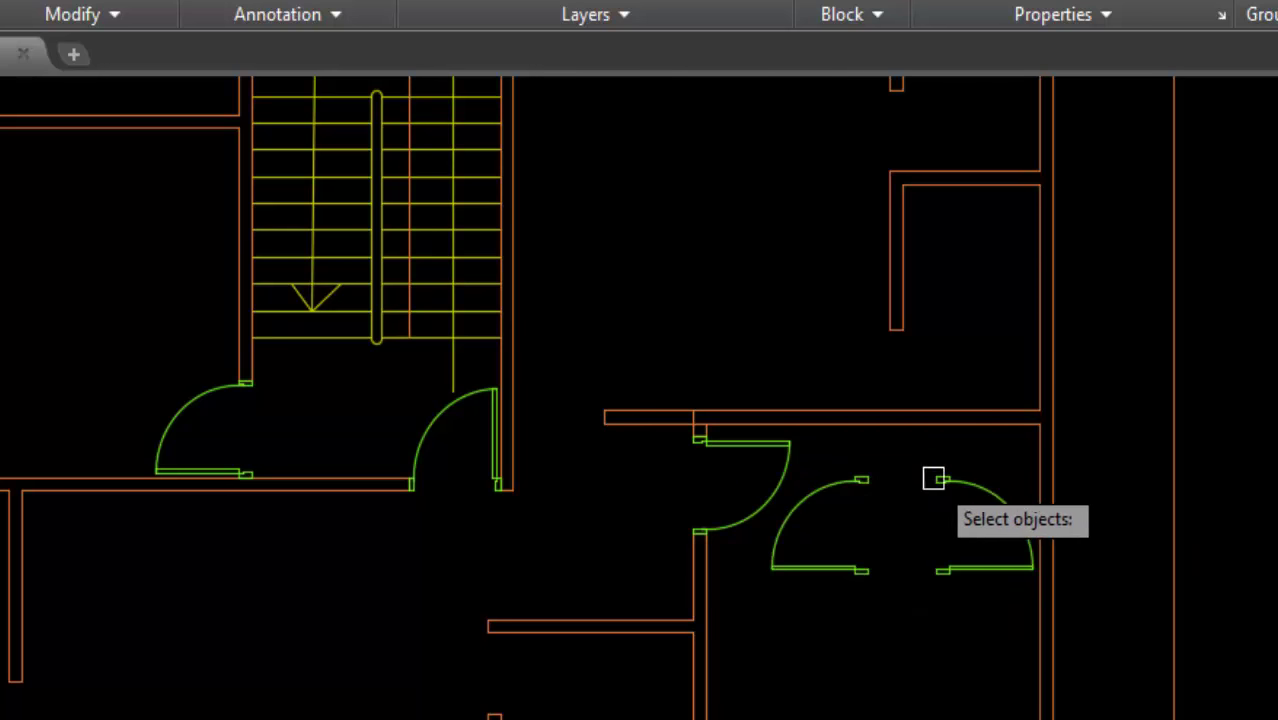
pyautogui.click(940, 479)
pyautogui.press('Return')
pyautogui.click(942, 572)
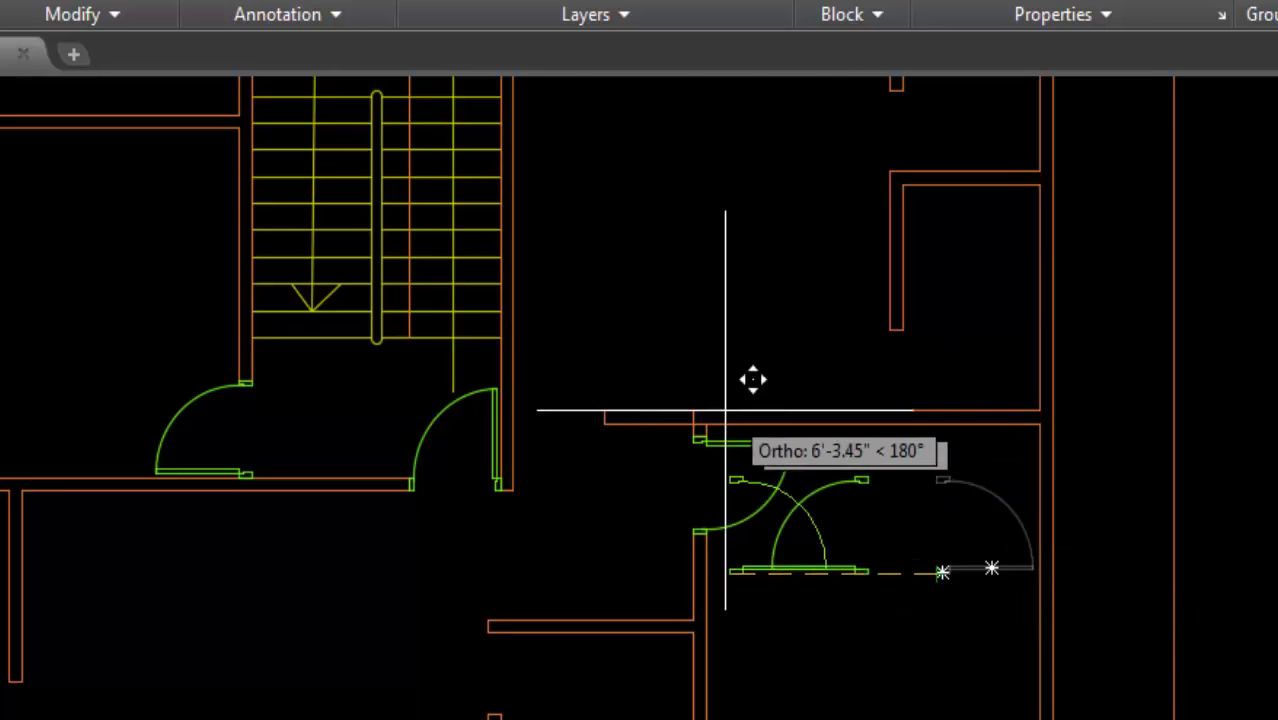
pyautogui.click(607, 333)
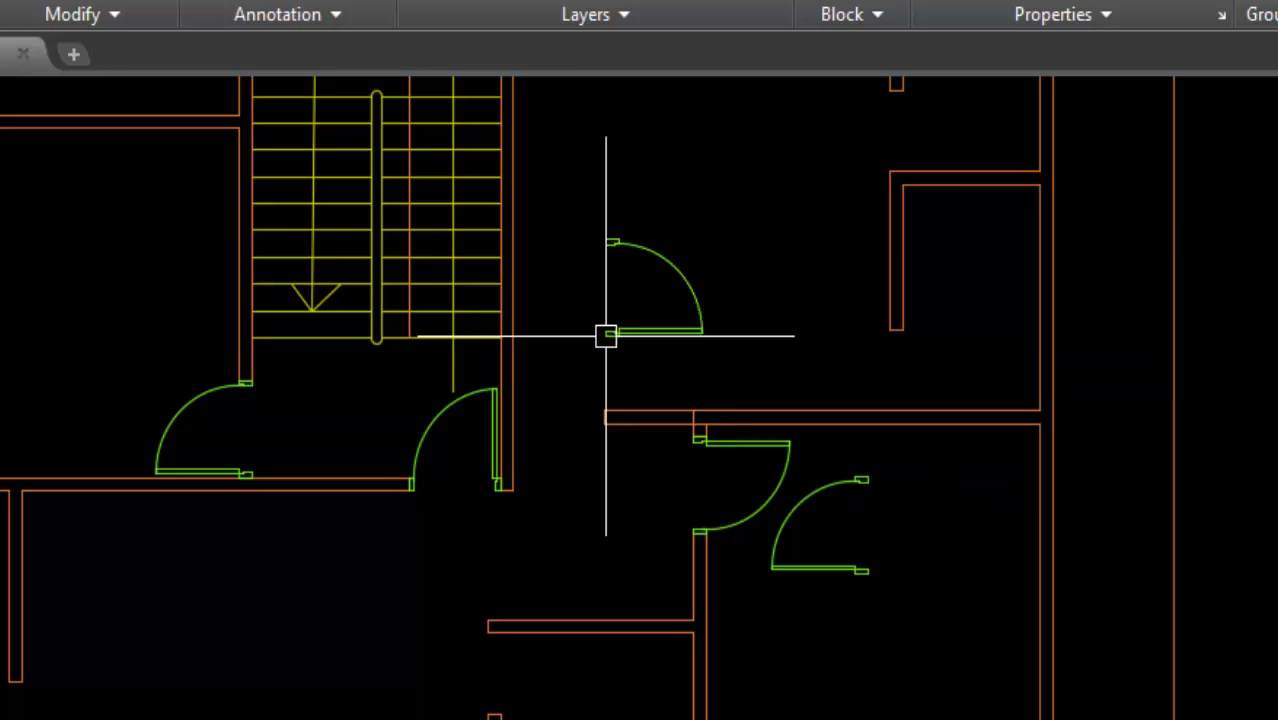
pyautogui.press('Return')
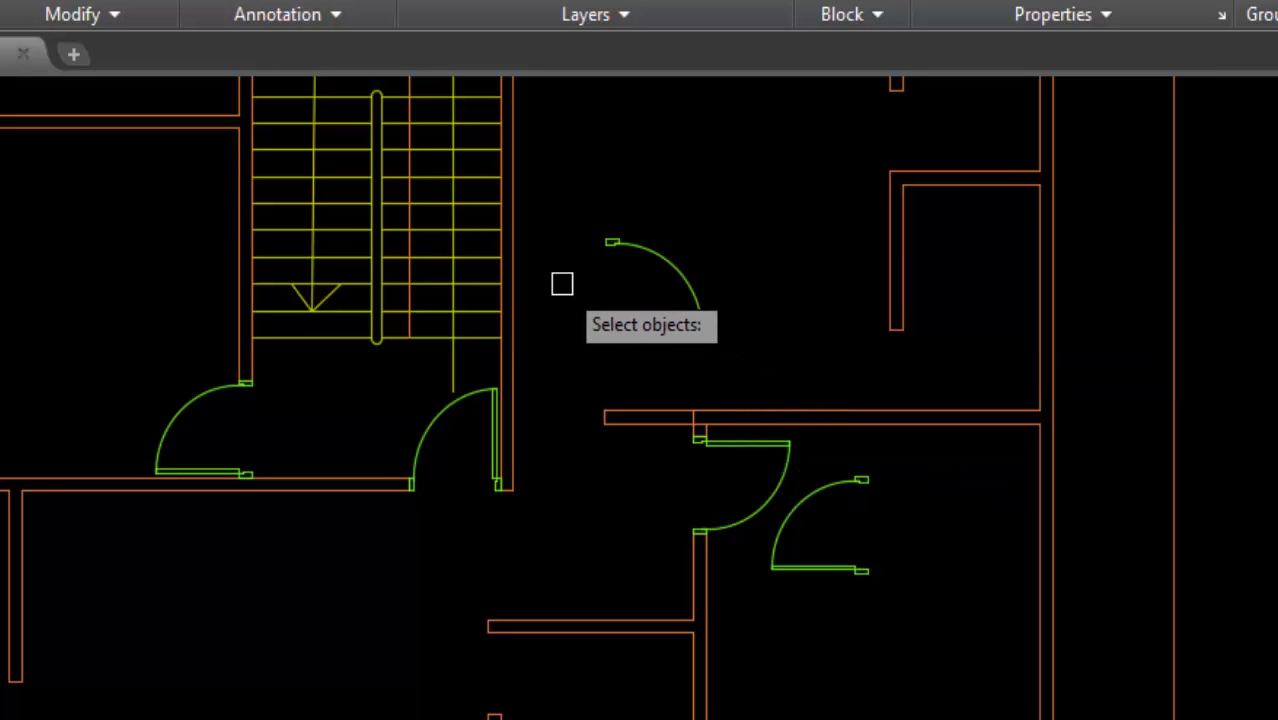
pyautogui.press('Escape')
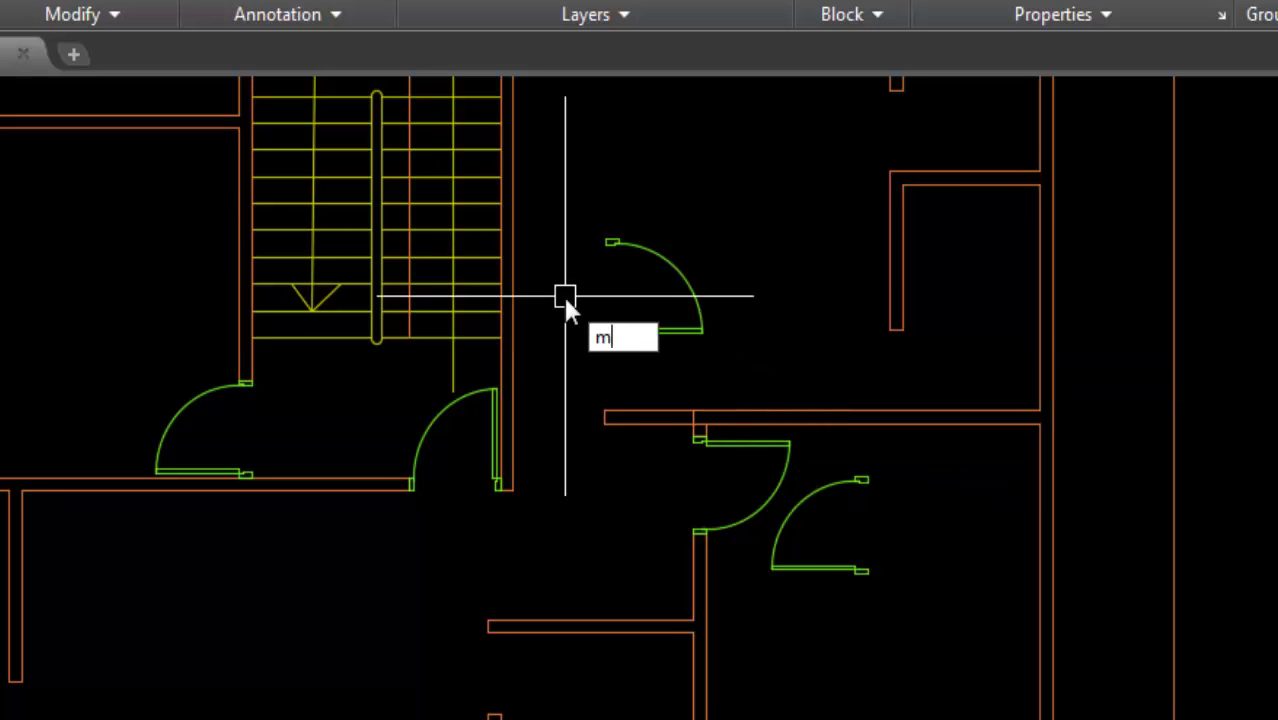
# Mirror the moved door across a horizontal line with Ortho on, erasing the source
pyautogui.press('Return')
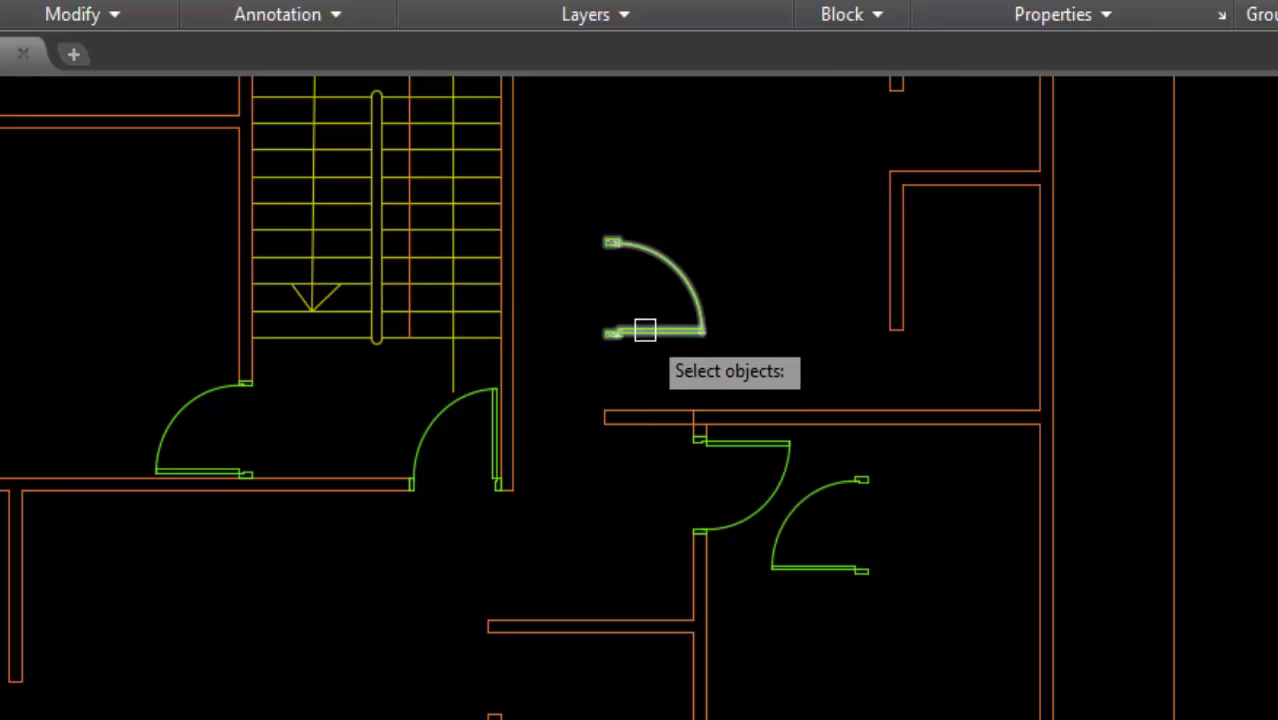
pyautogui.click(649, 334)
pyautogui.press('Return')
pyautogui.click(665, 354)
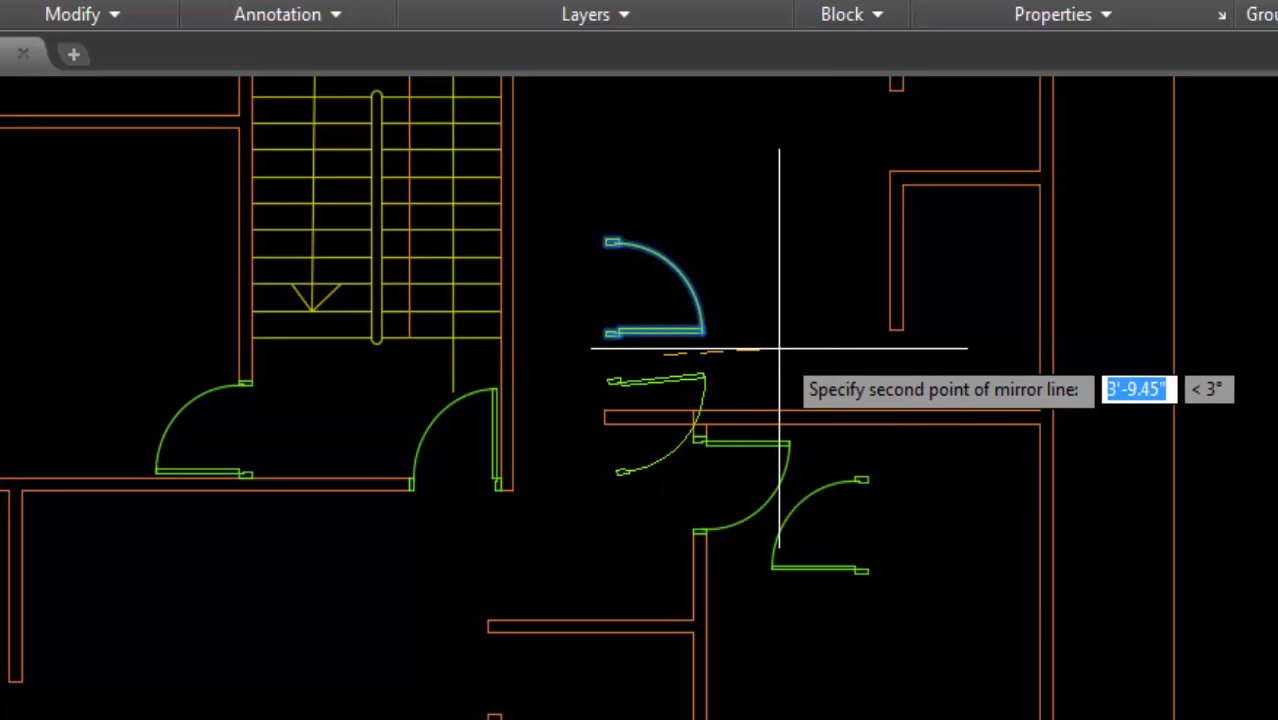
pyautogui.press('F8')
pyautogui.click(820, 385)
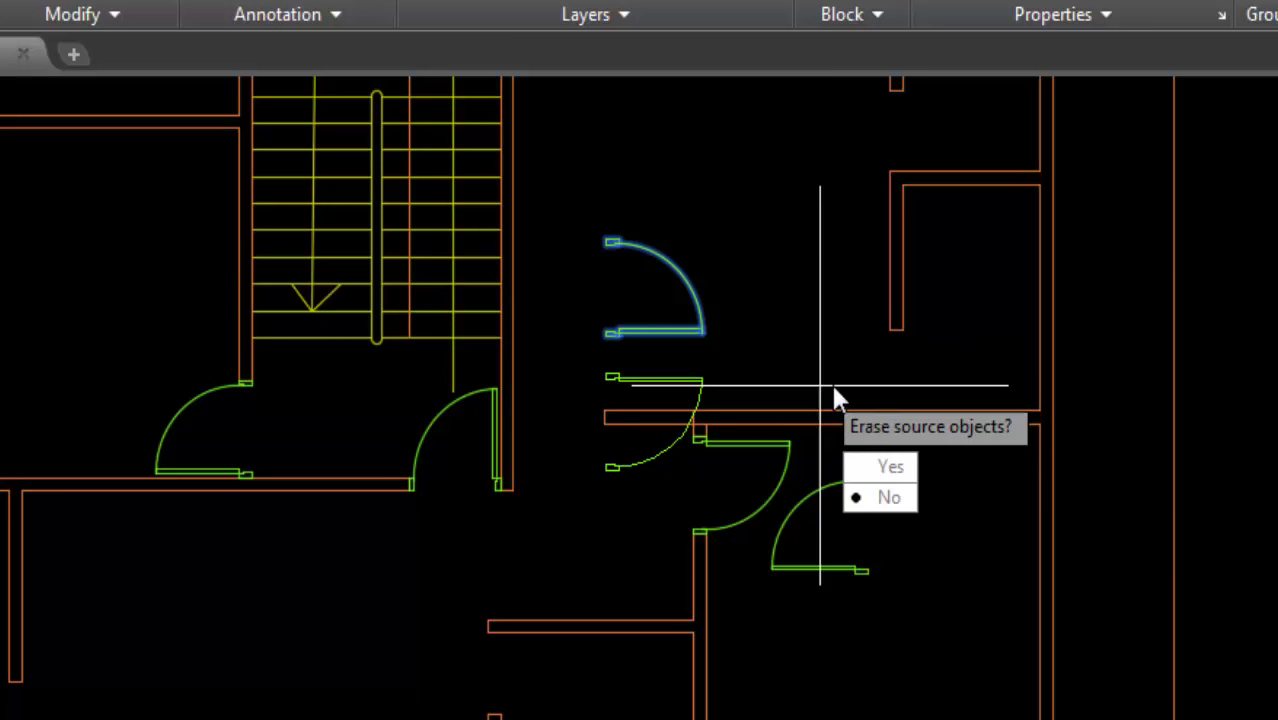
pyautogui.click(883, 467)
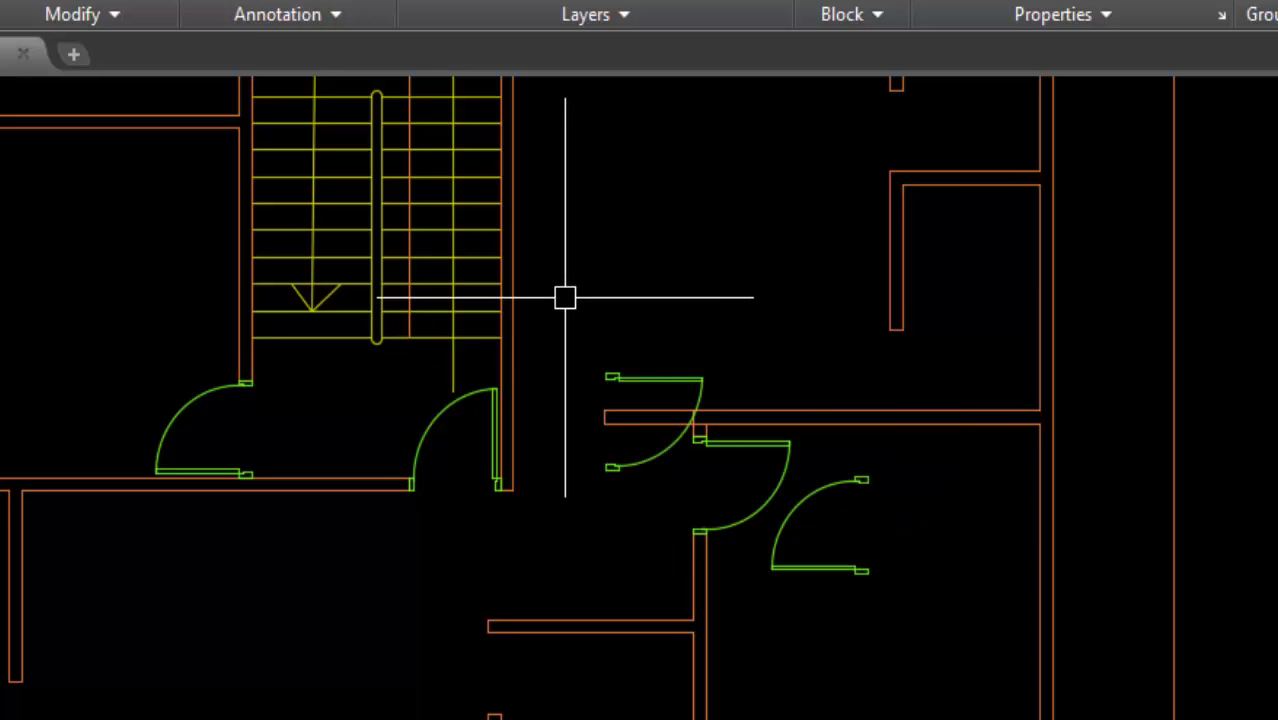
# Rotate the mirrored door 90° about its hinge corner
pyautogui.write('ro')
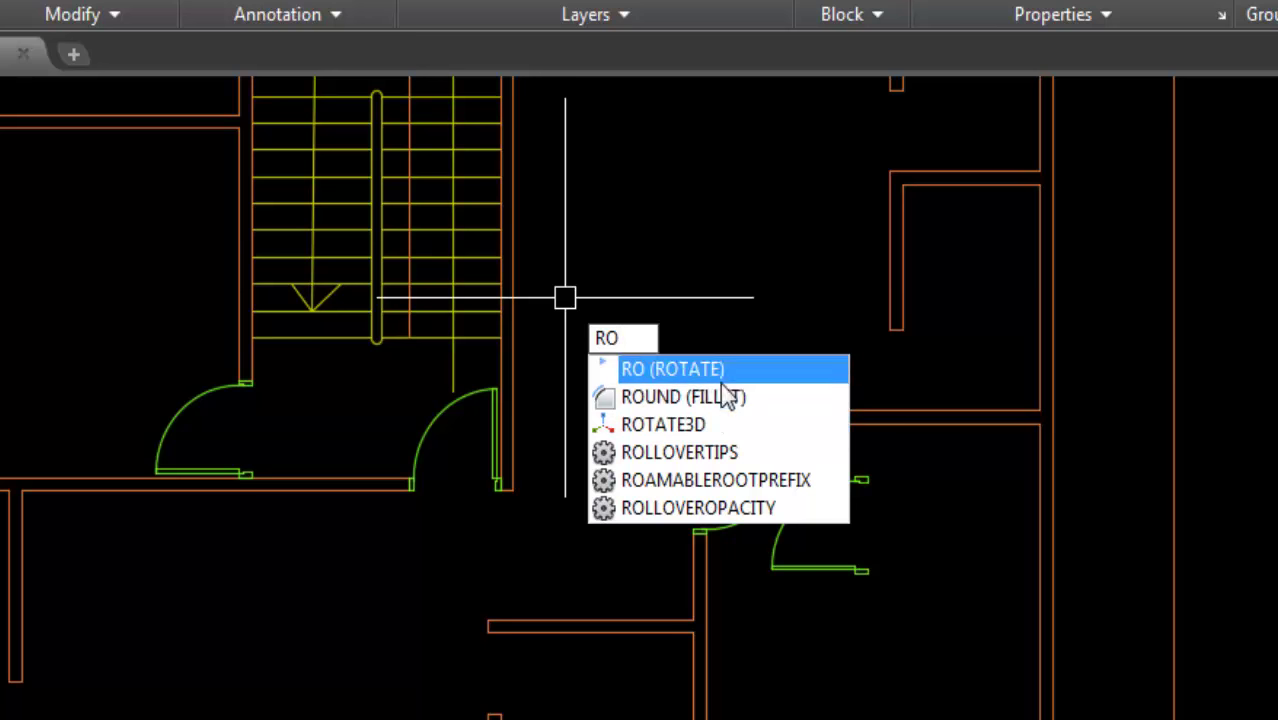
pyautogui.click(686, 369)
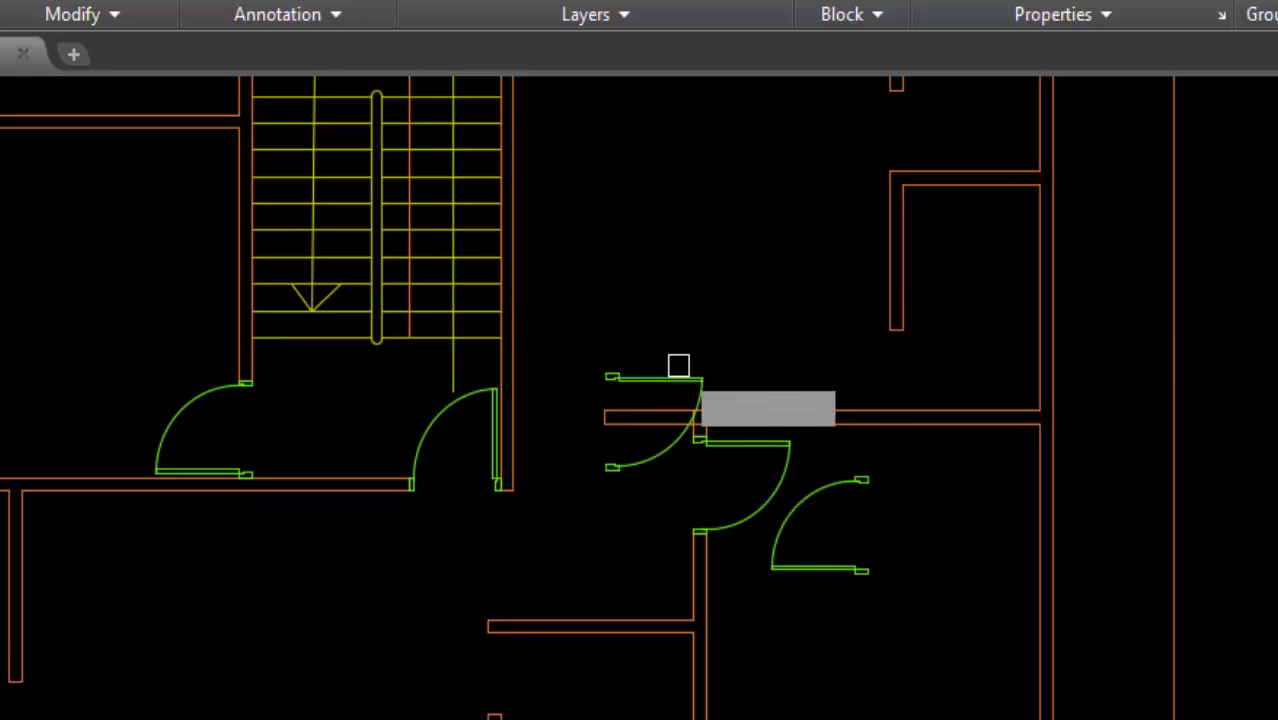
pyautogui.click(617, 375)
pyautogui.press('Return')
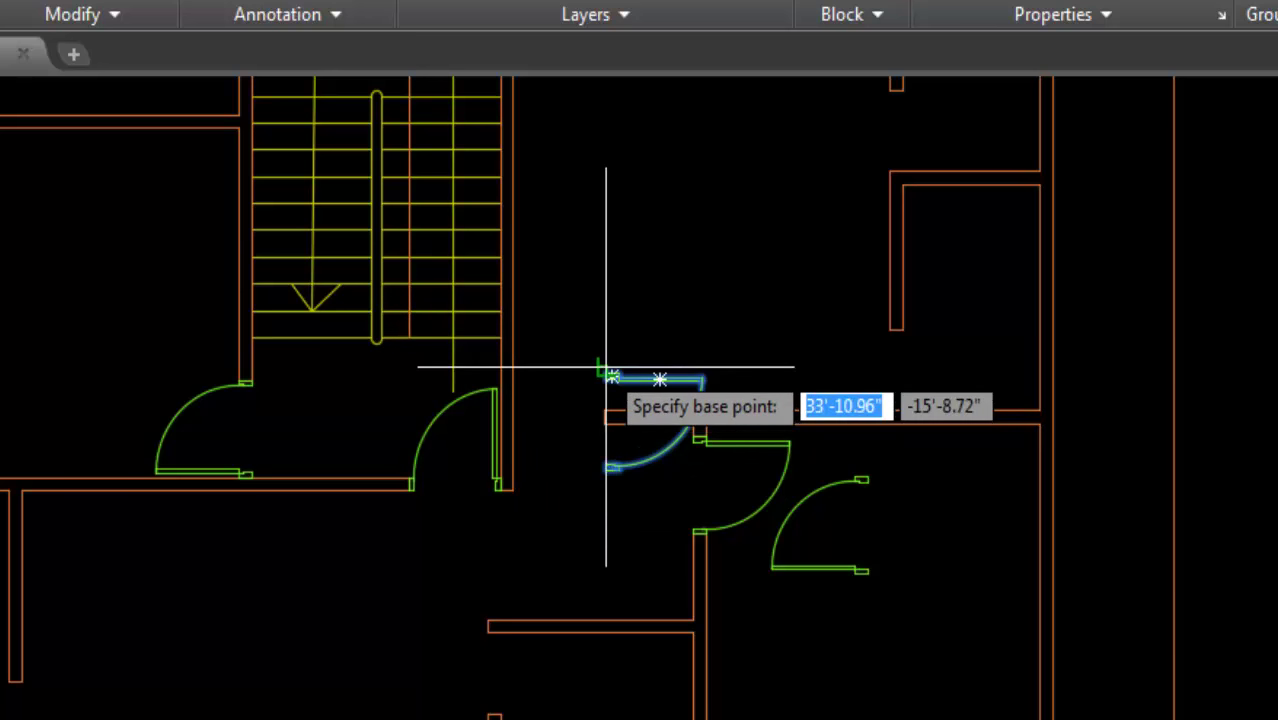
pyautogui.click(610, 375)
pyautogui.click(594, 240)
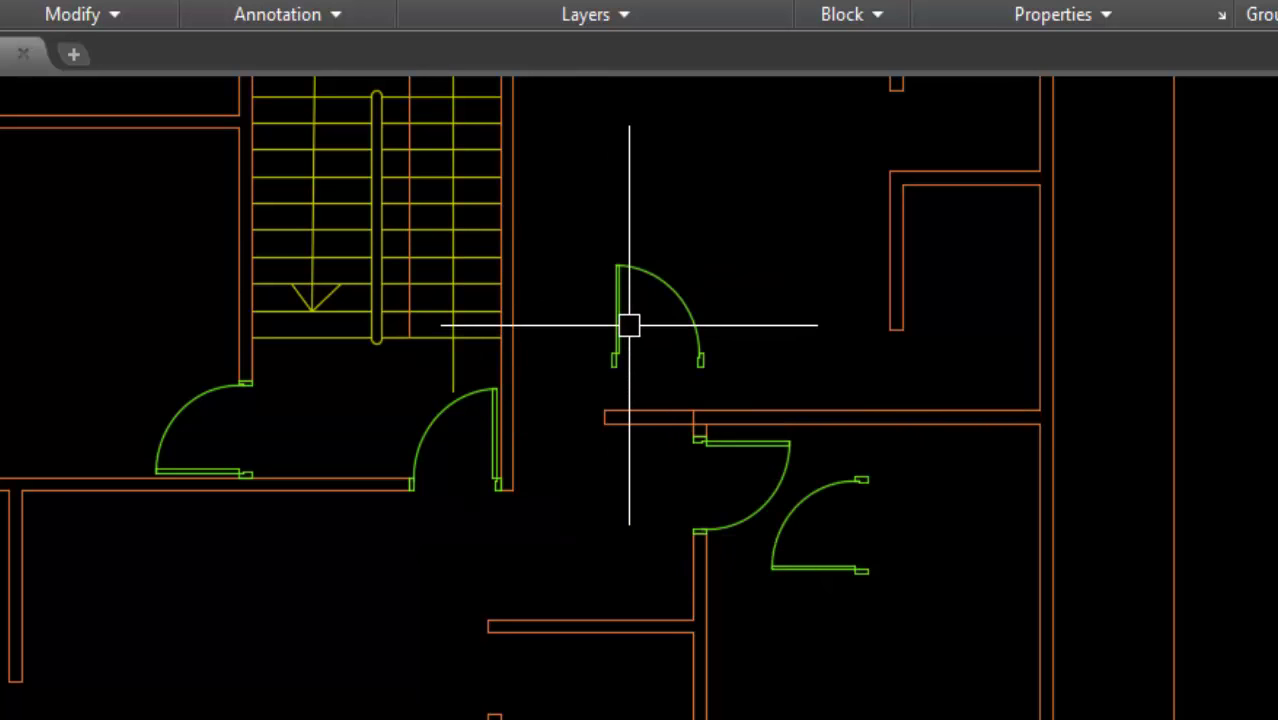
# Move the rotated door into the wall opening beside the stairwell
pyautogui.write('m')
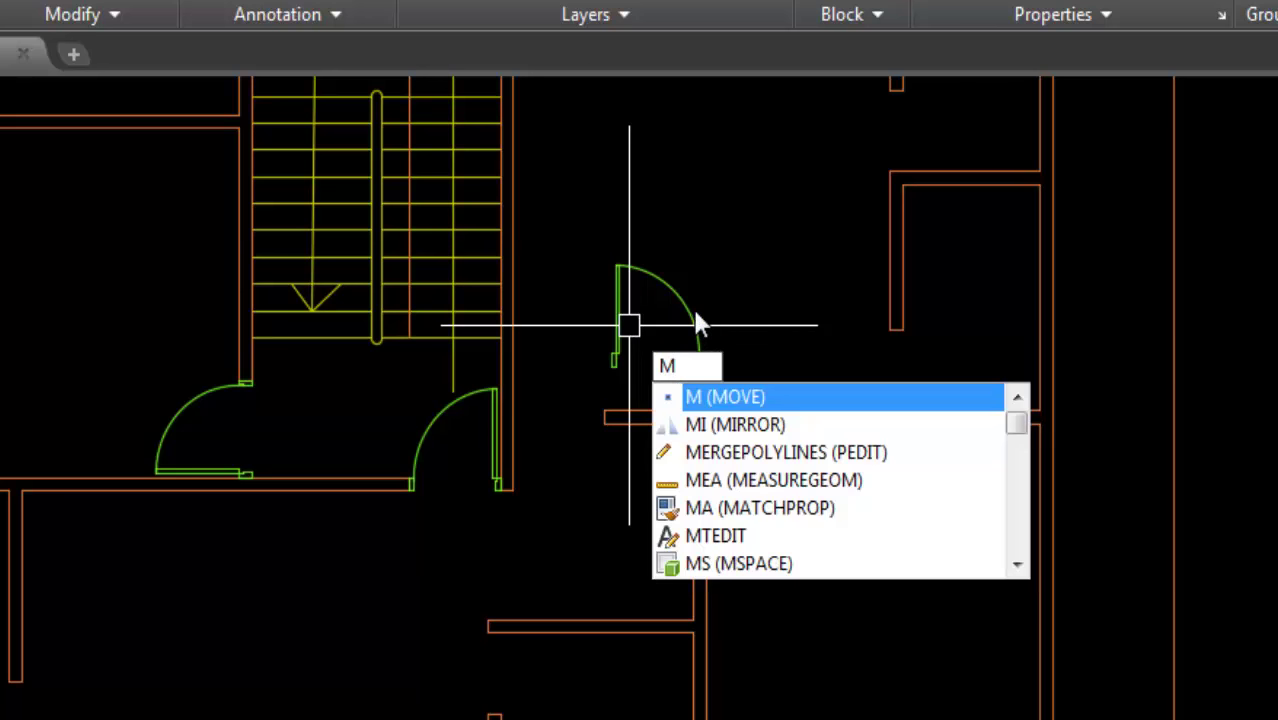
pyautogui.press('Return')
pyautogui.click(692, 327)
pyautogui.press('Return')
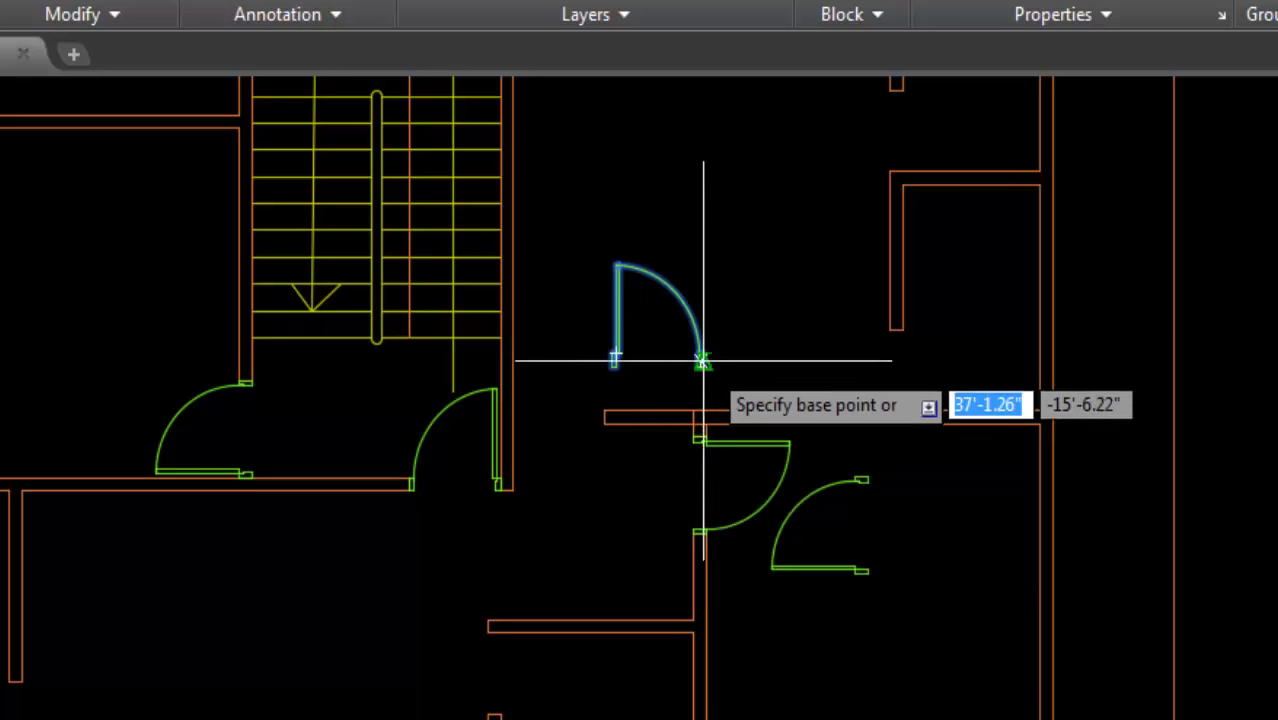
pyautogui.scroll(5, 700, 362)
pyautogui.click(686, 347)
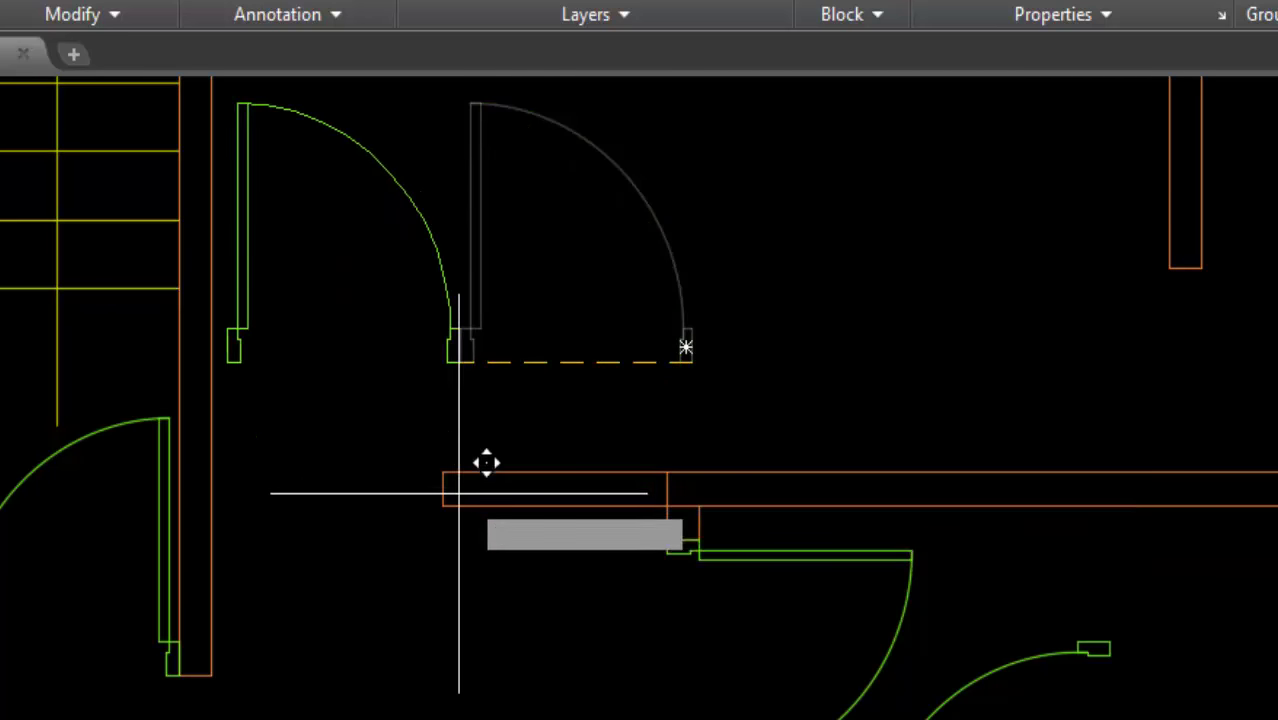
pyautogui.click(441, 506)
pyautogui.scroll(-2, 502, 408)
pyautogui.scroll(-2, 542, 326)
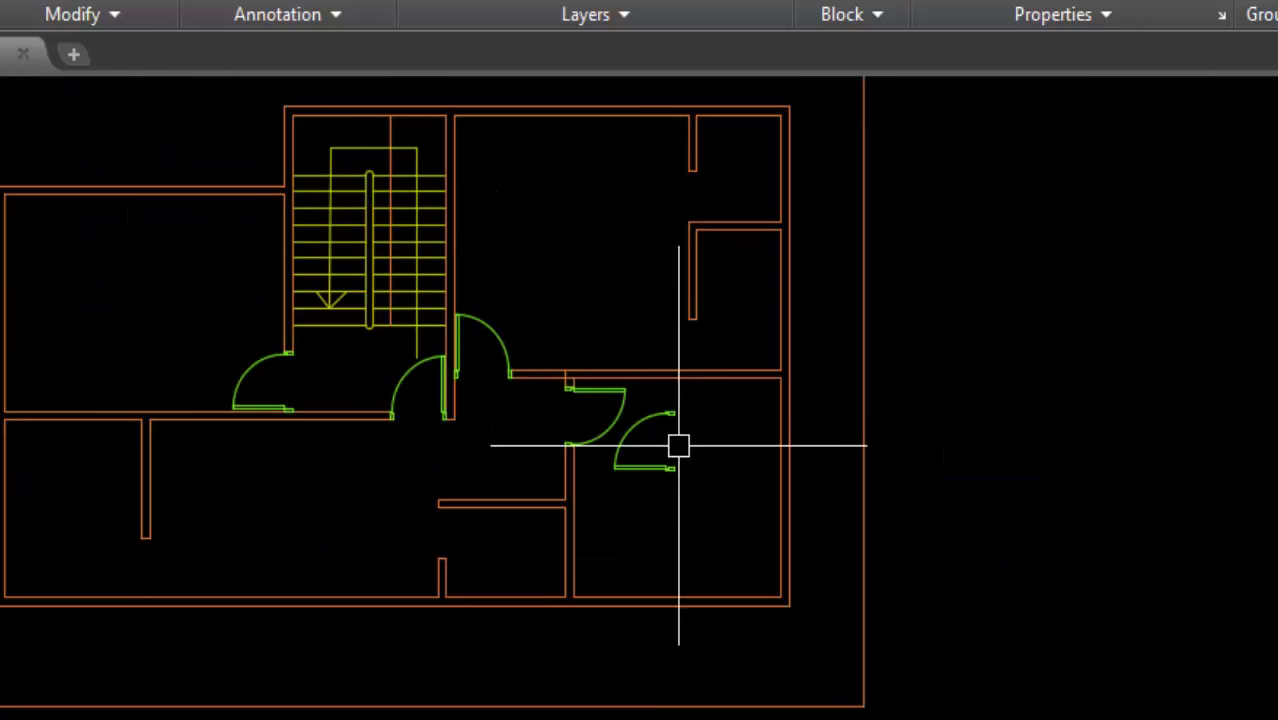
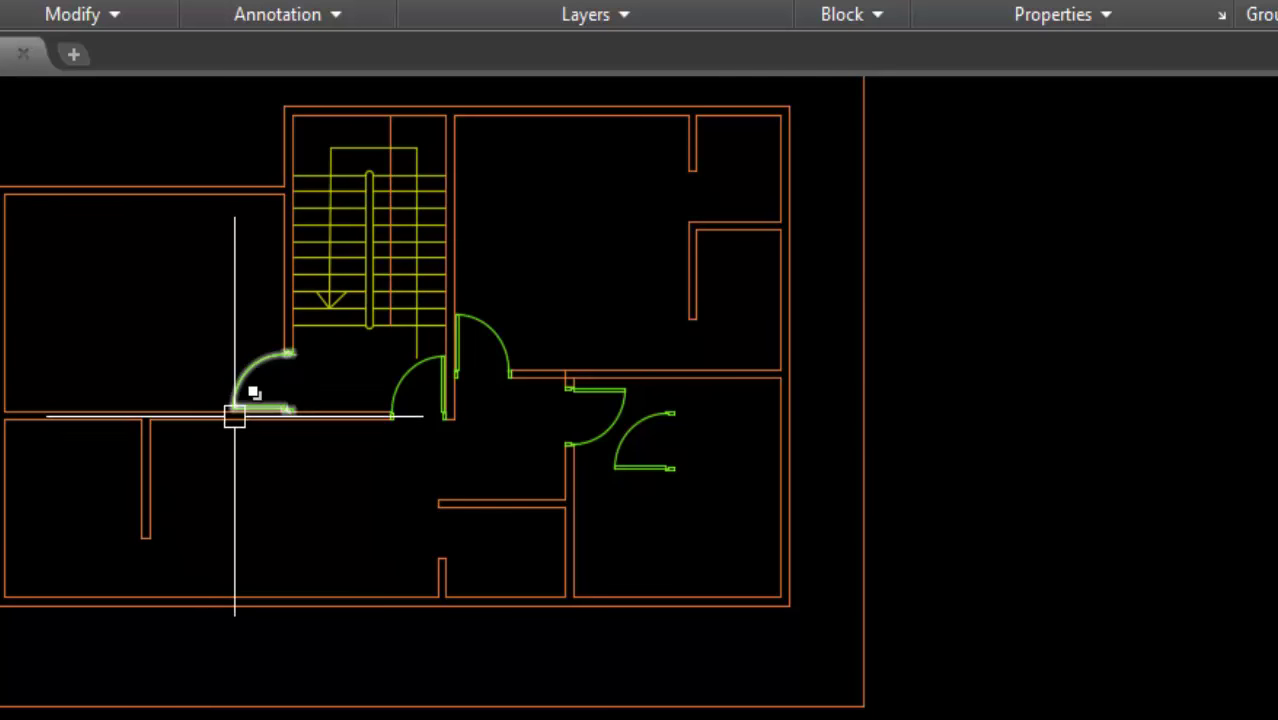
# Copy the door left of the stairs, based at its corner, into the lower-left room's wall gap
pyautogui.write('c')
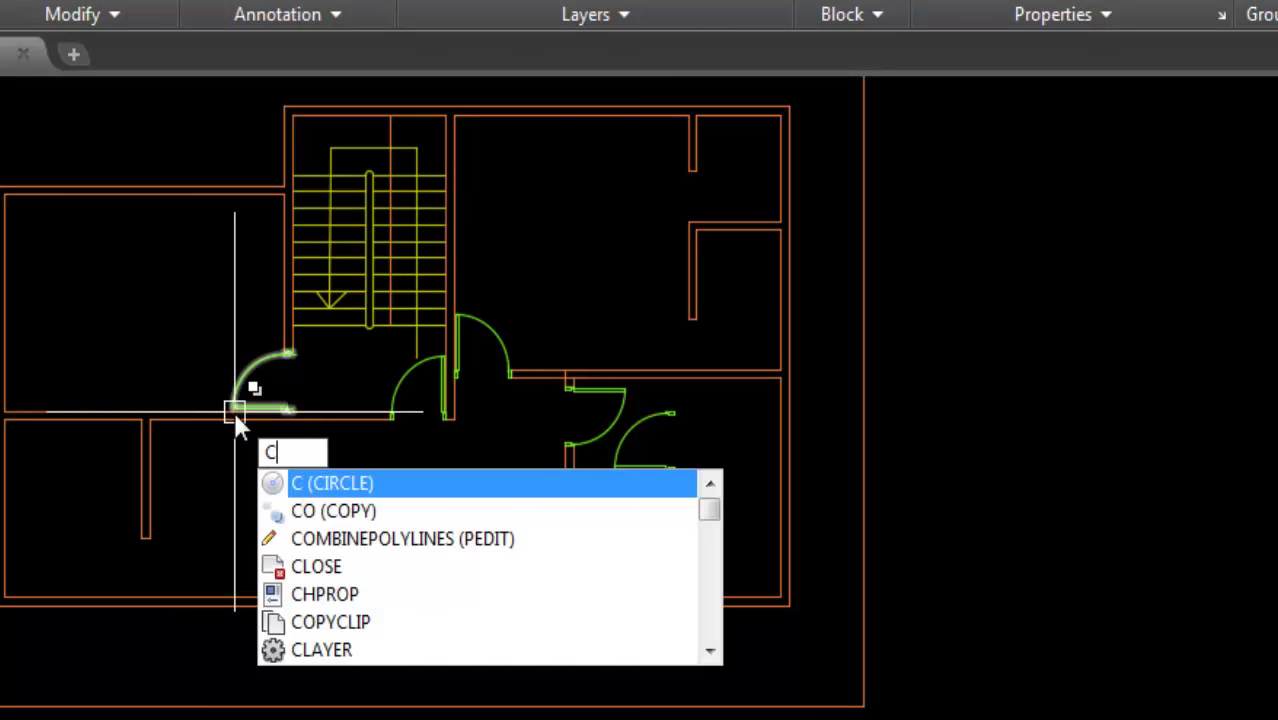
pyautogui.press('Return')
pyautogui.press('Return')
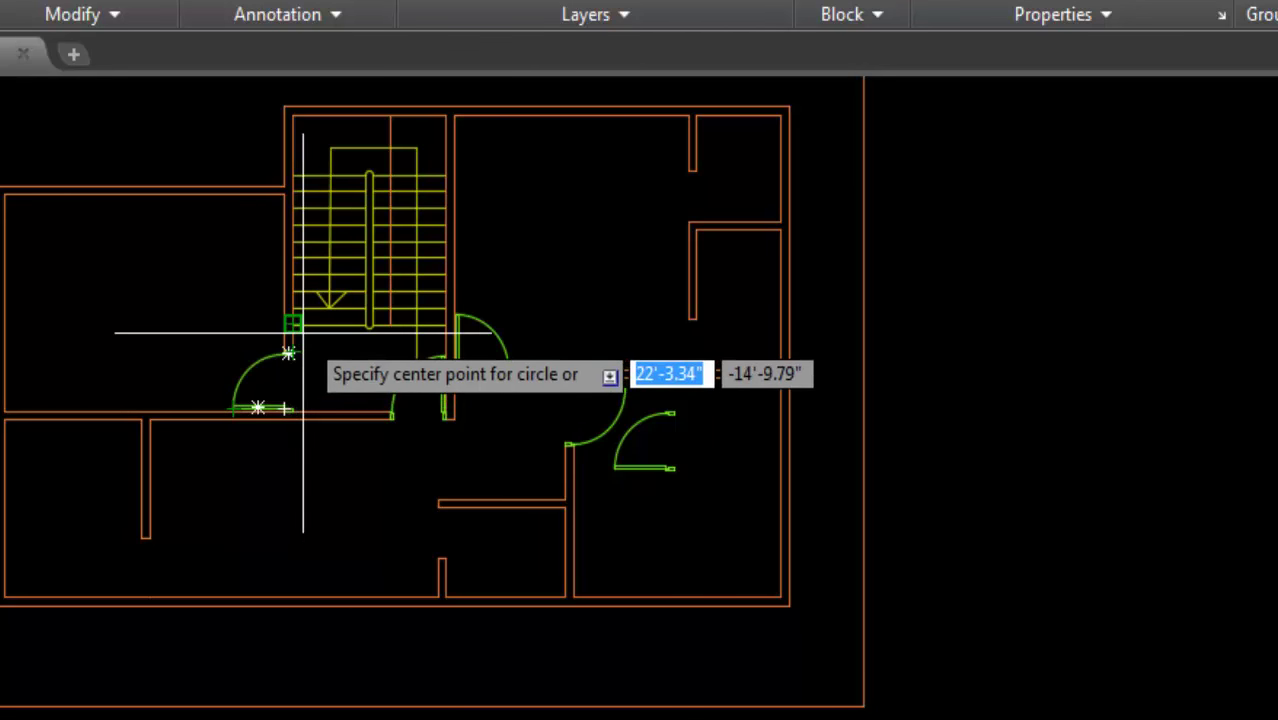
pyautogui.press('Escape')
pyautogui.write('C')
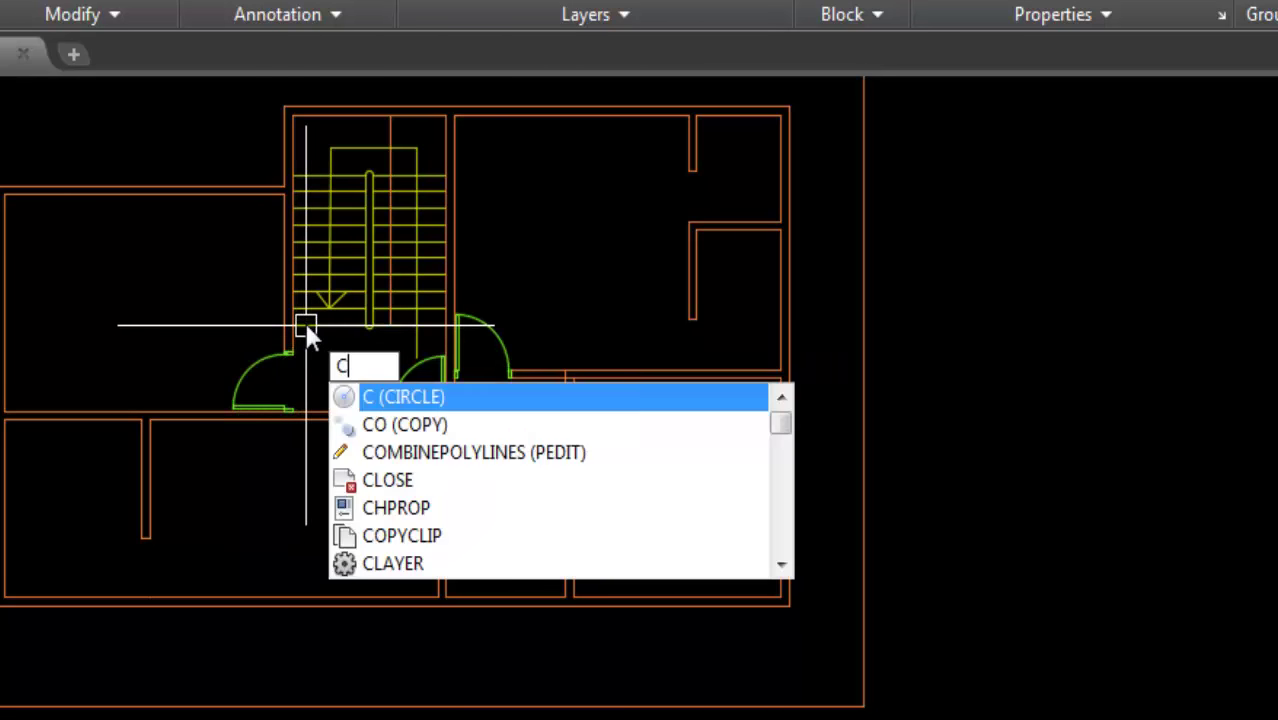
pyautogui.click(410, 424)
pyautogui.scroll(1, 301, 416)
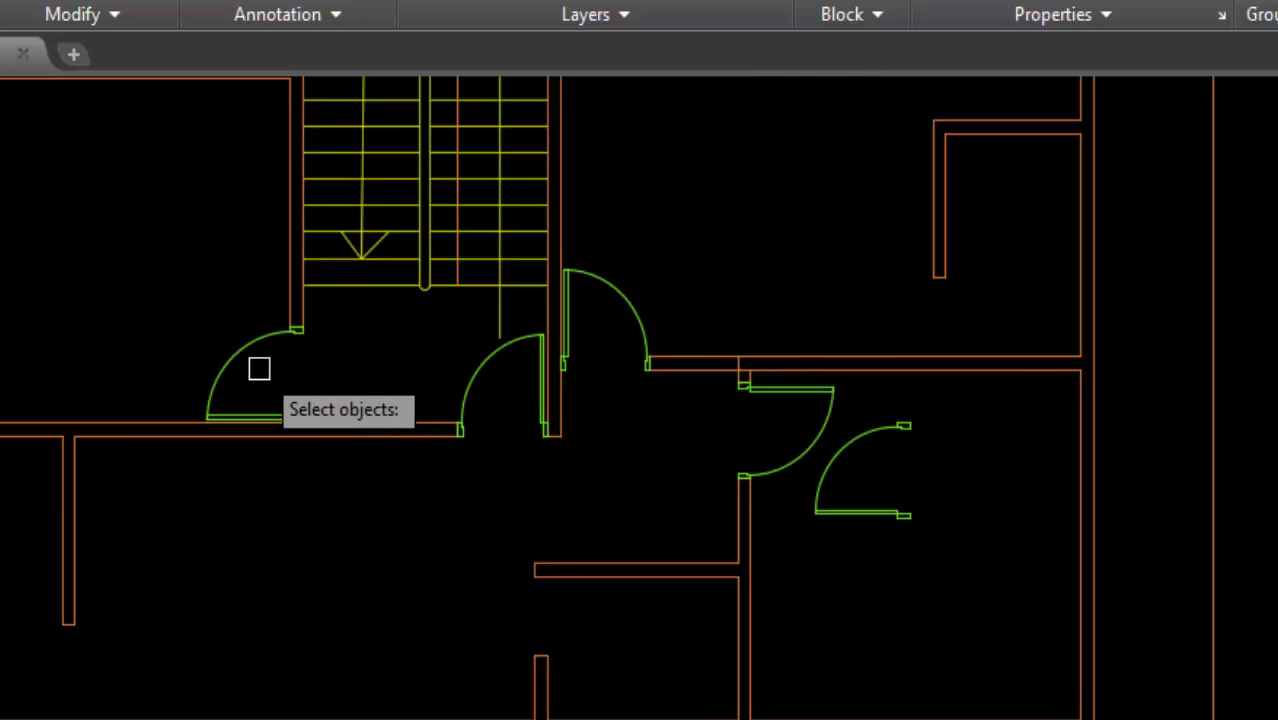
pyautogui.click(251, 340)
pyautogui.press('Return')
pyautogui.scroll(2, 305, 322)
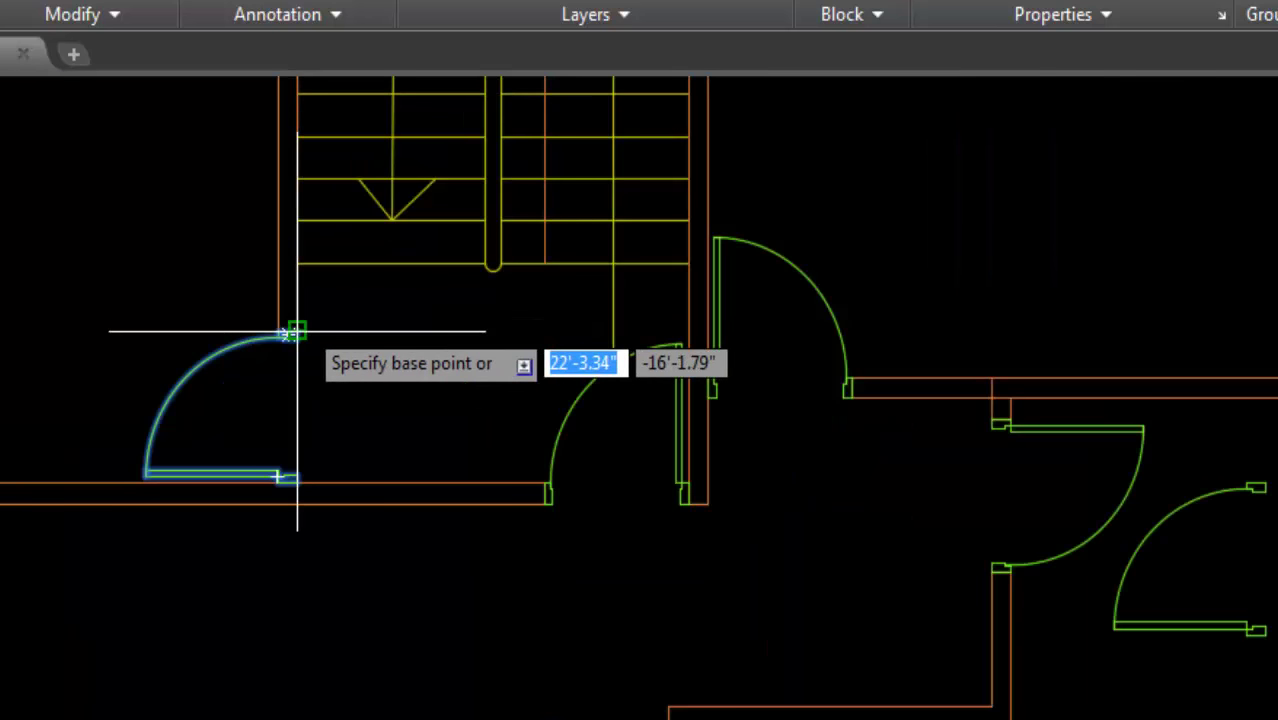
pyautogui.click(293, 331)
pyautogui.scroll(-2, 318, 268)
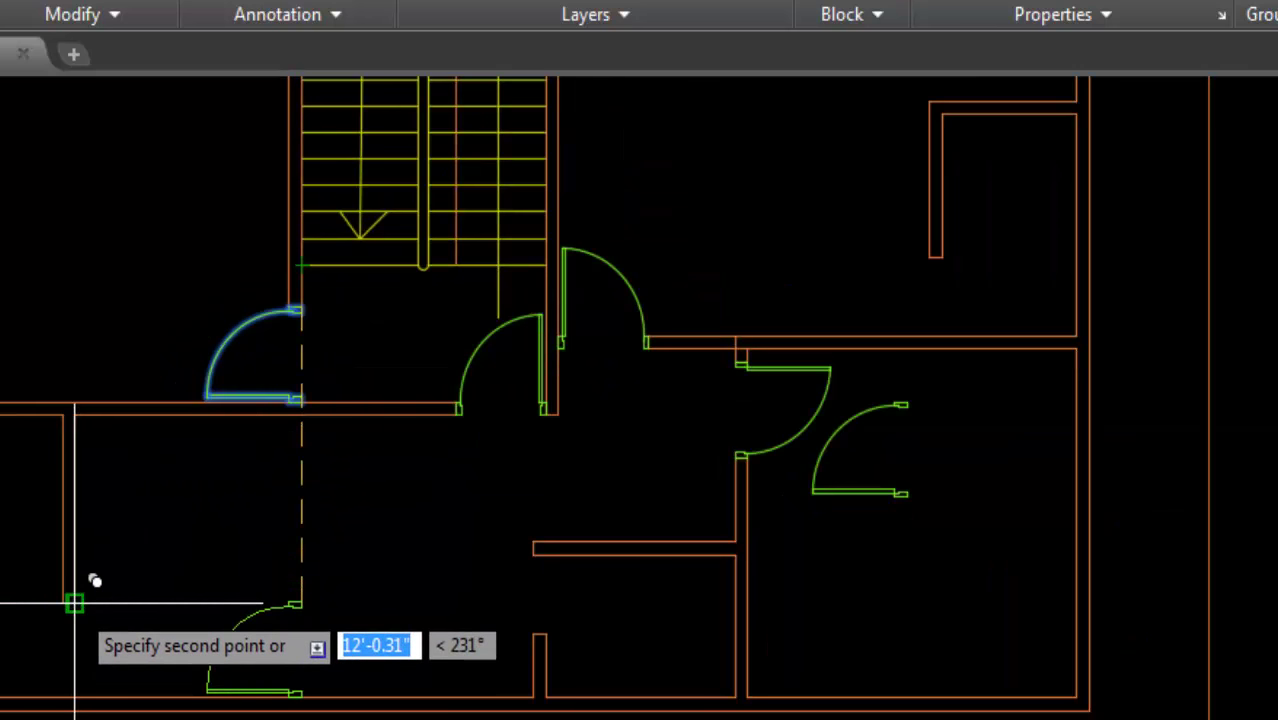
pyautogui.press('Escape')
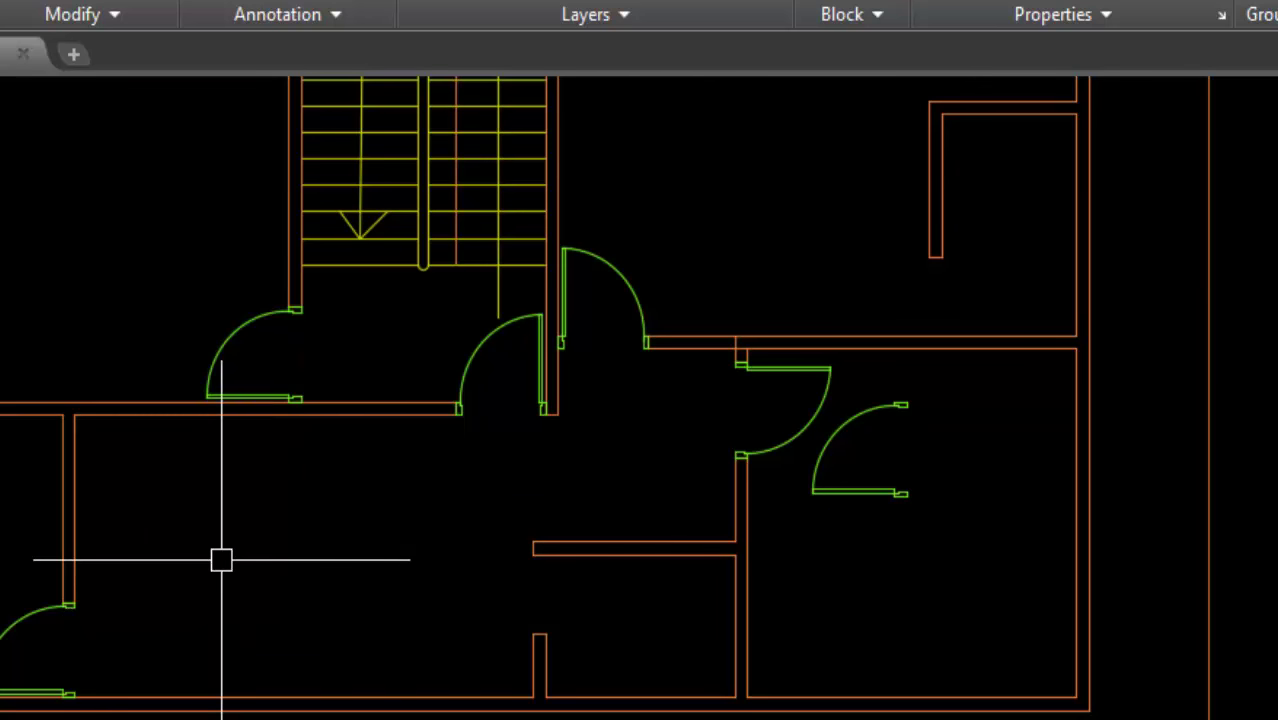
pyautogui.scroll(2, 100, 405)
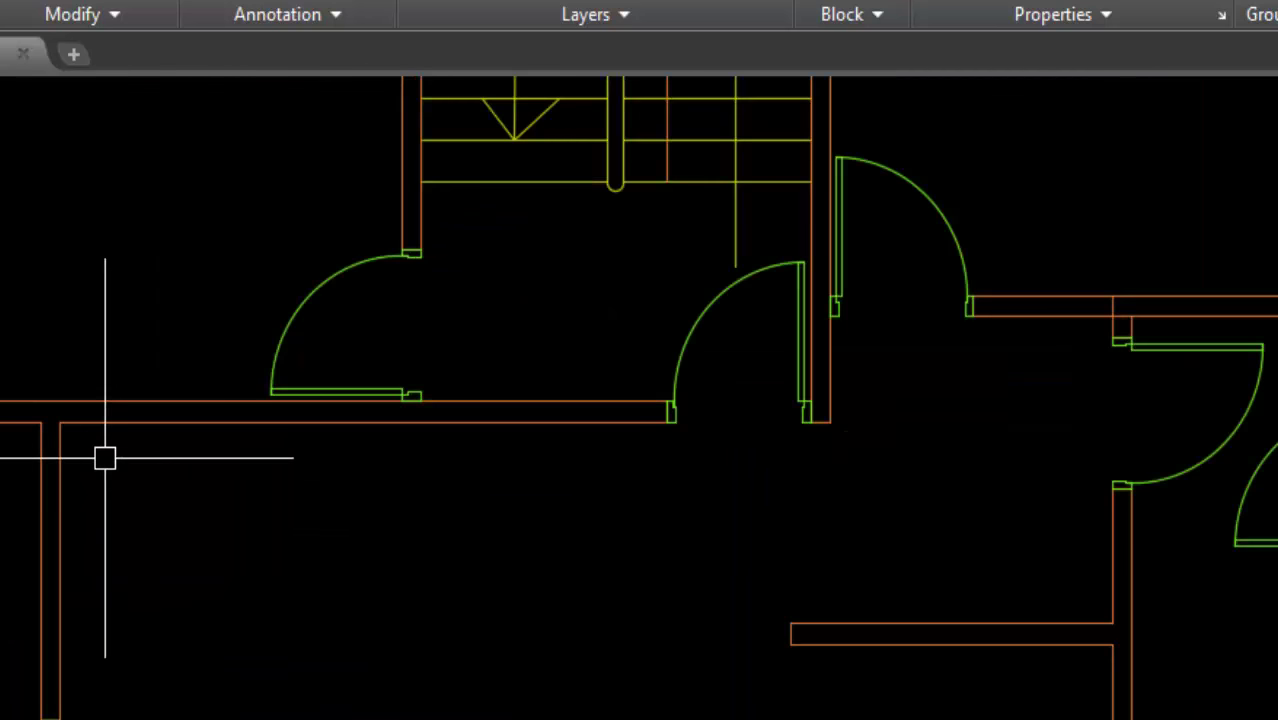
# Make Wall the current layer
pyautogui.click(585, 14)
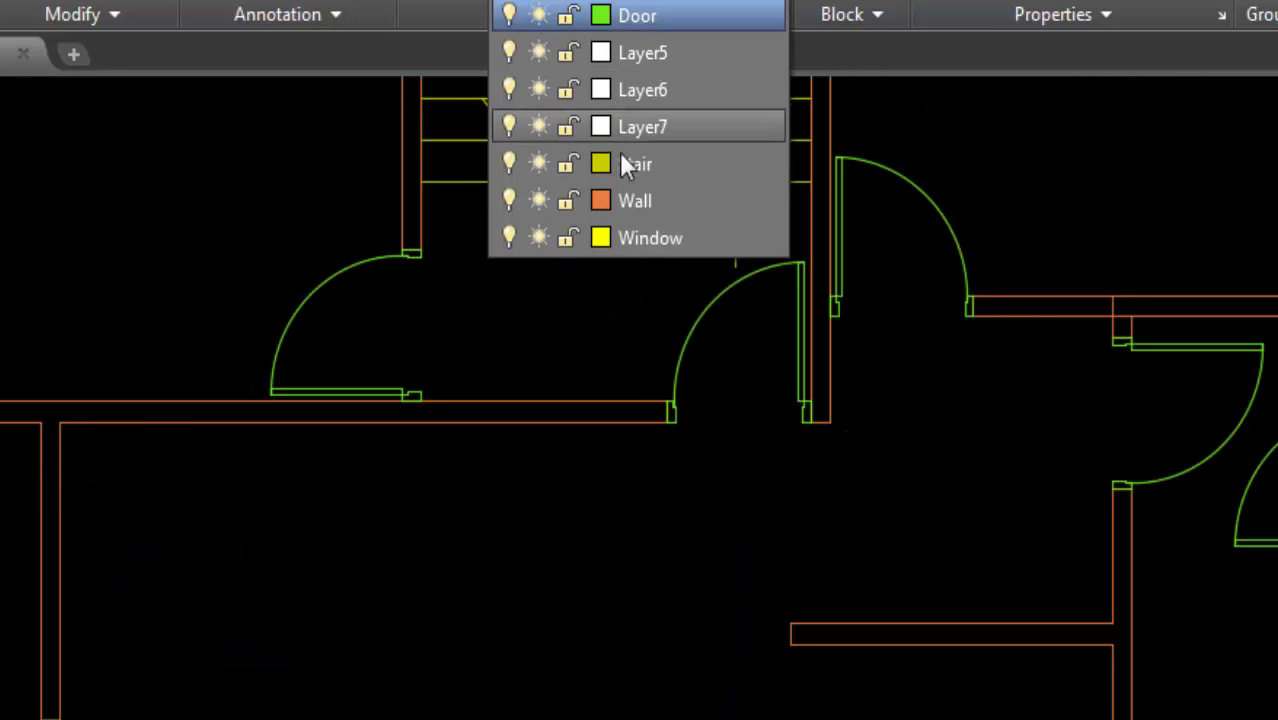
pyautogui.click(626, 201)
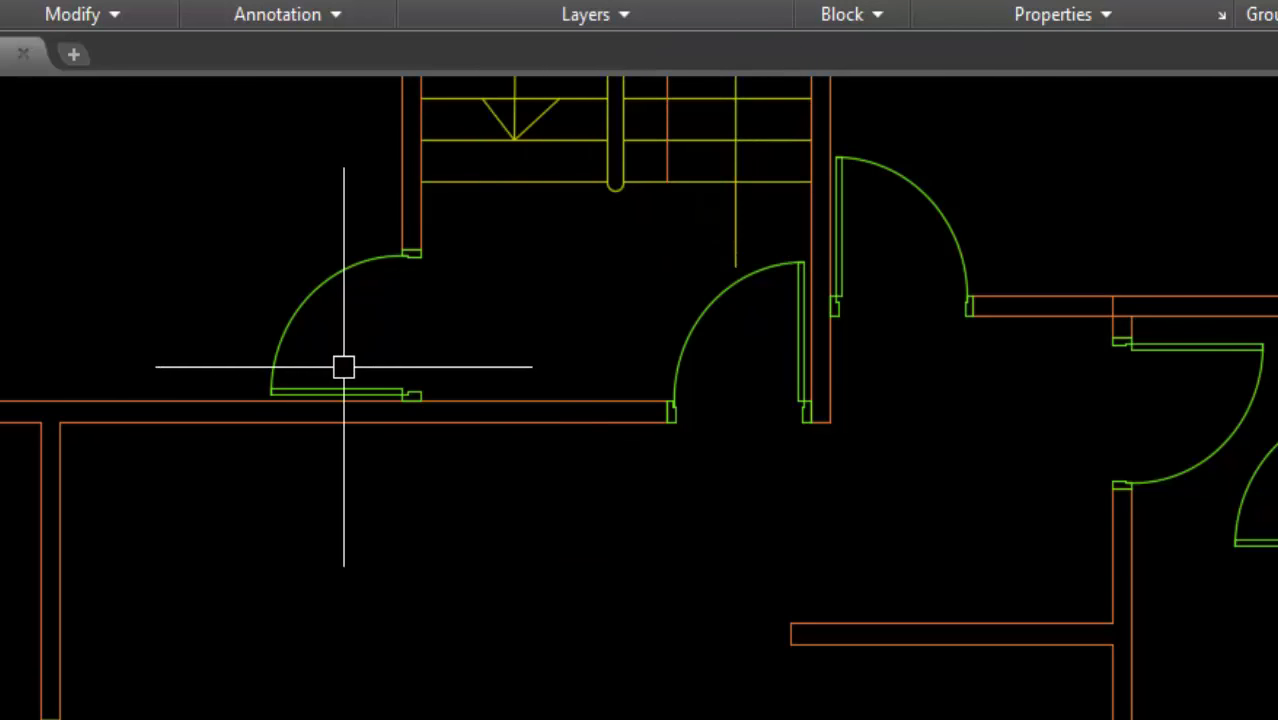
pyautogui.write('l')
pyautogui.press('Return')
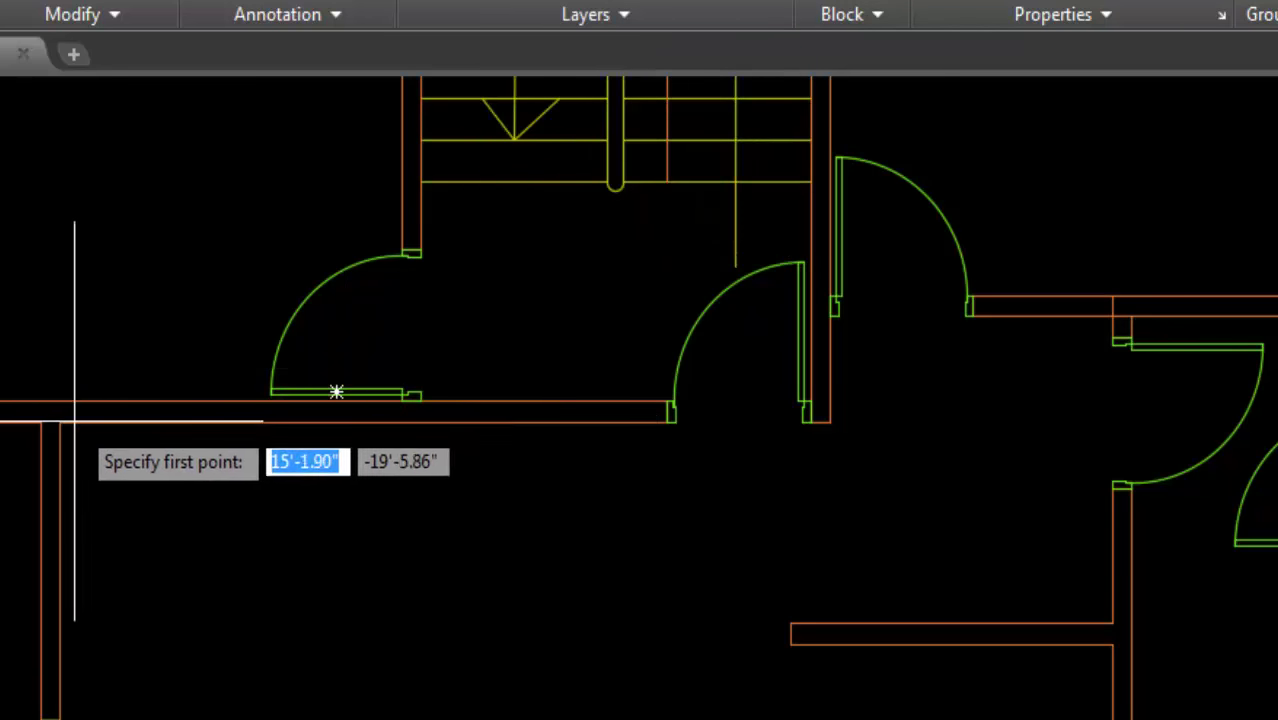
pyautogui.click(59, 404)
pyautogui.press('Escape')
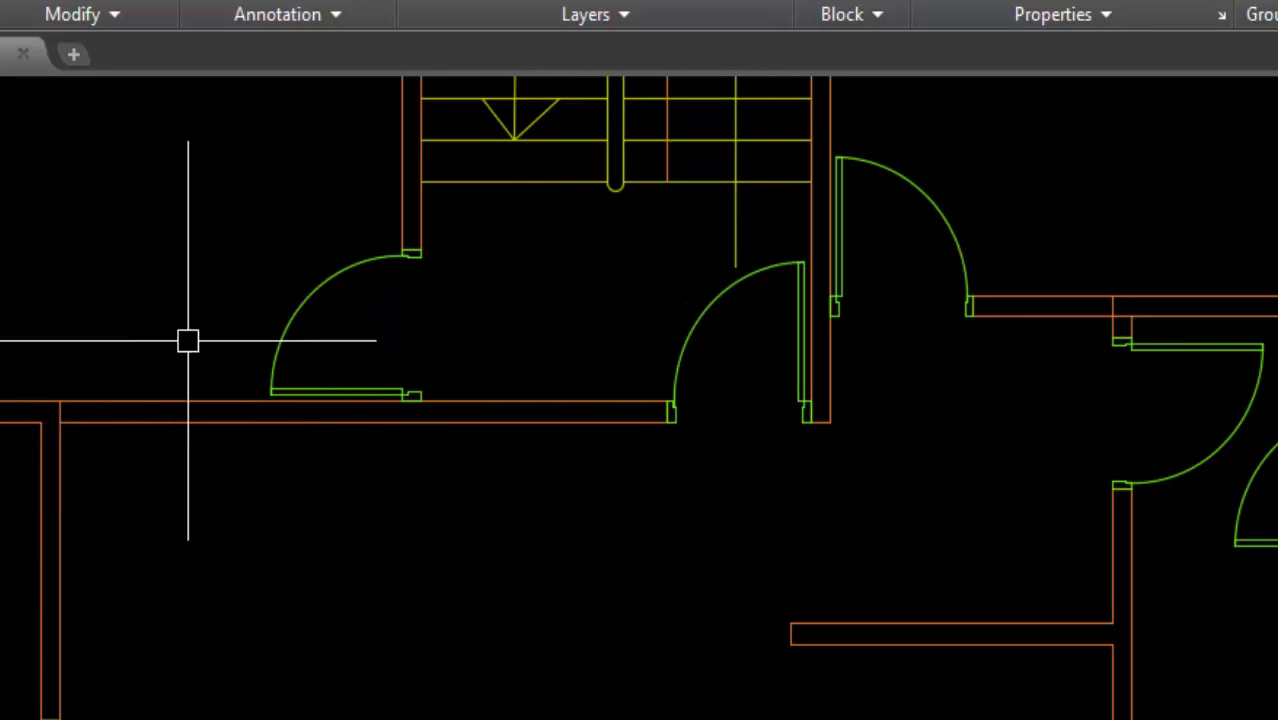
# Offset the wall line 3'-0" to mark the doorway edge beside the stairs door
pyautogui.scroll(-2, 215, 408)
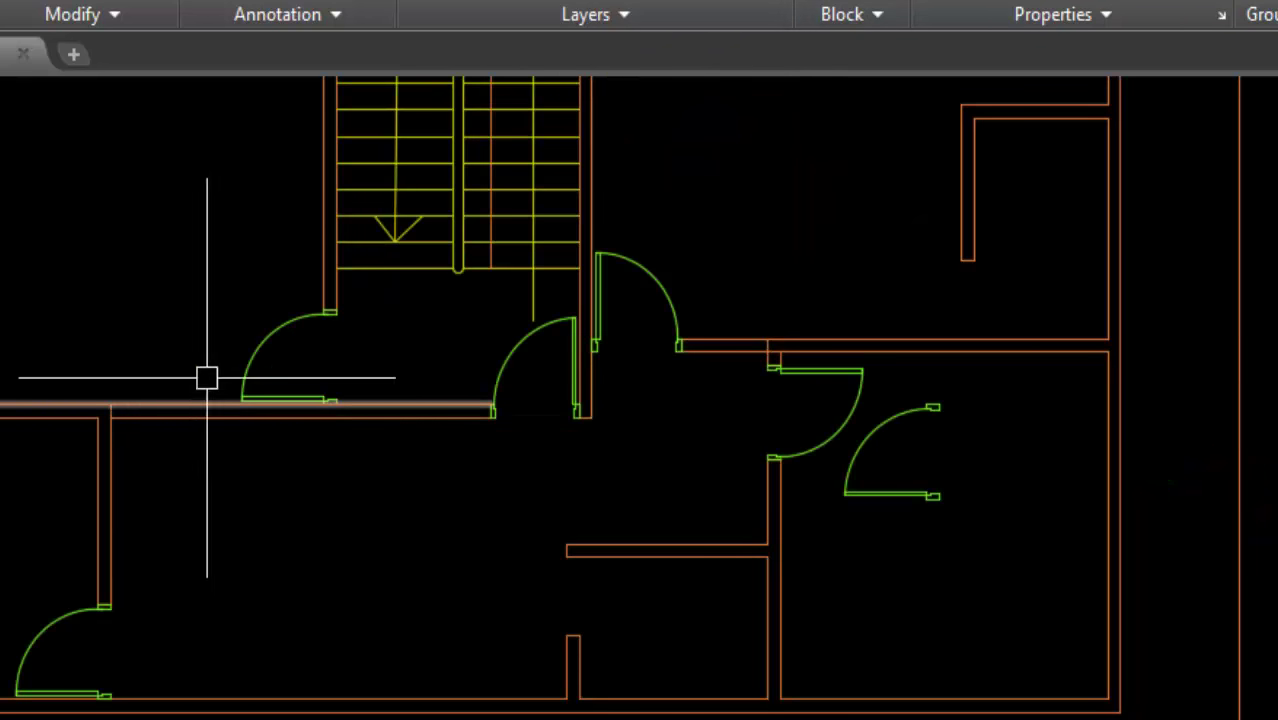
pyautogui.write('O')
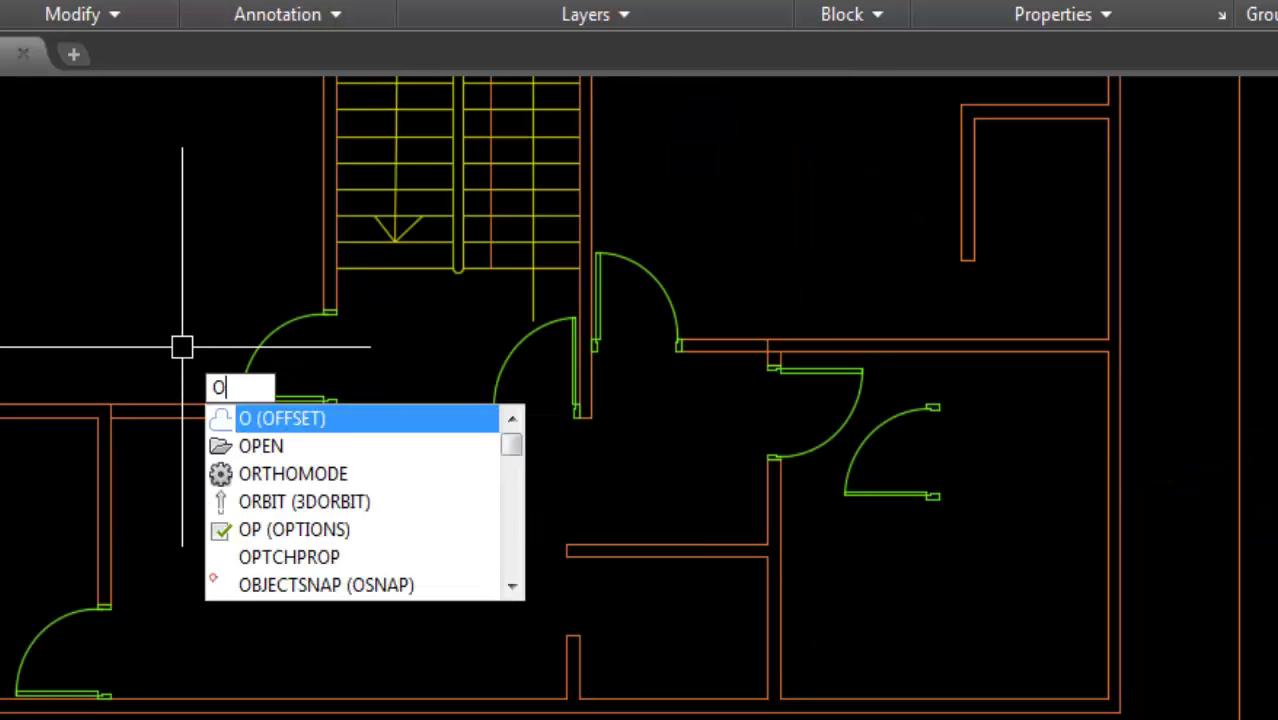
pyautogui.press('Return')
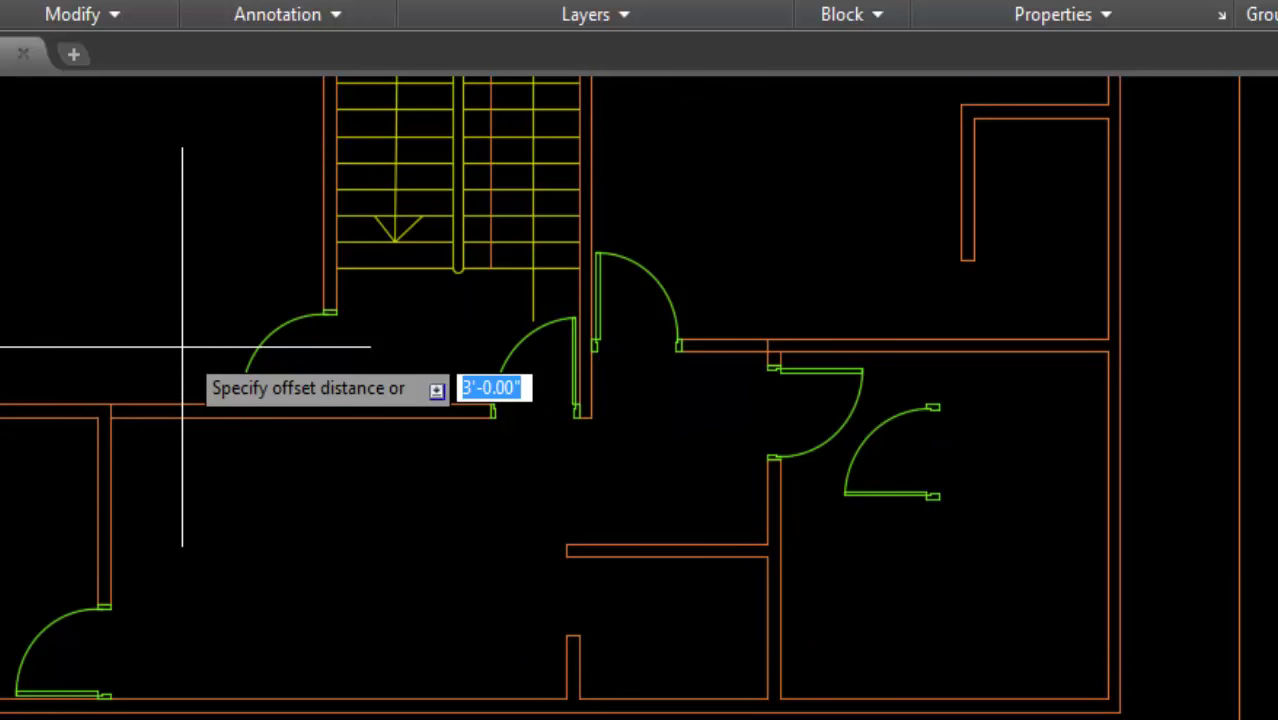
pyautogui.press('Return')
pyautogui.scroll(2, 151, 397)
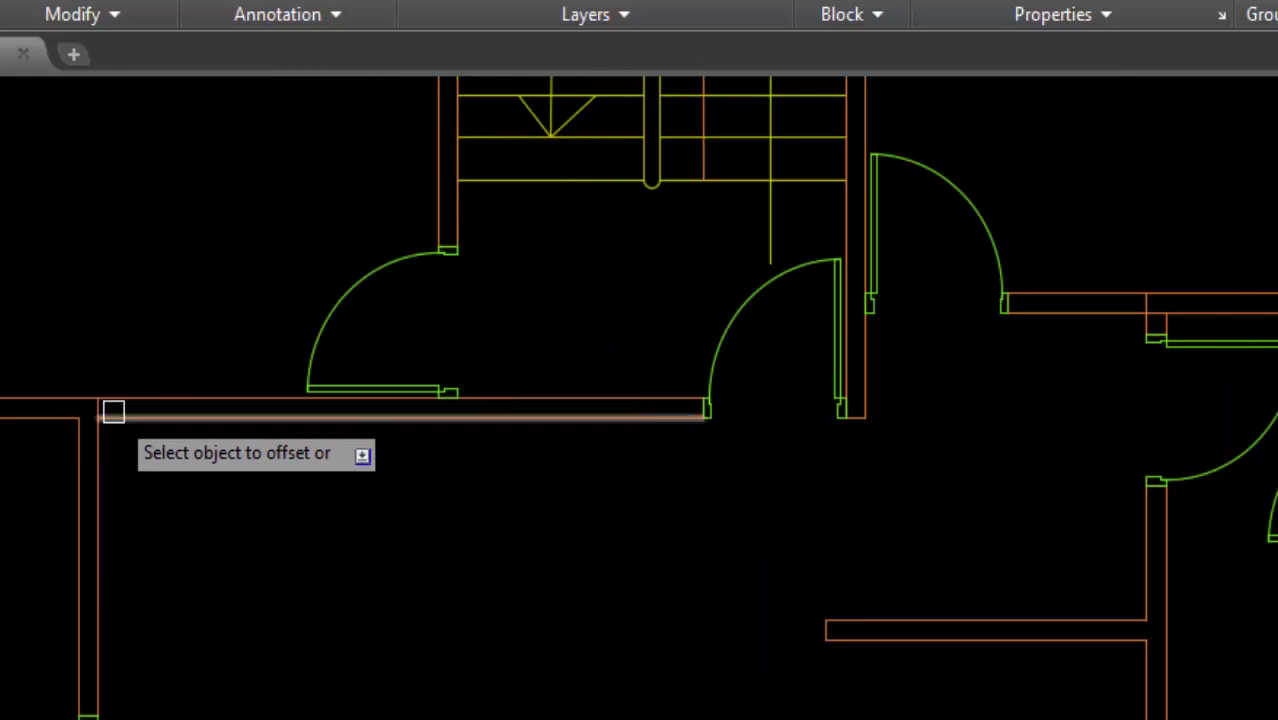
pyautogui.scroll(3, 114, 408)
pyautogui.click(205, 420)
pyautogui.press('Return')
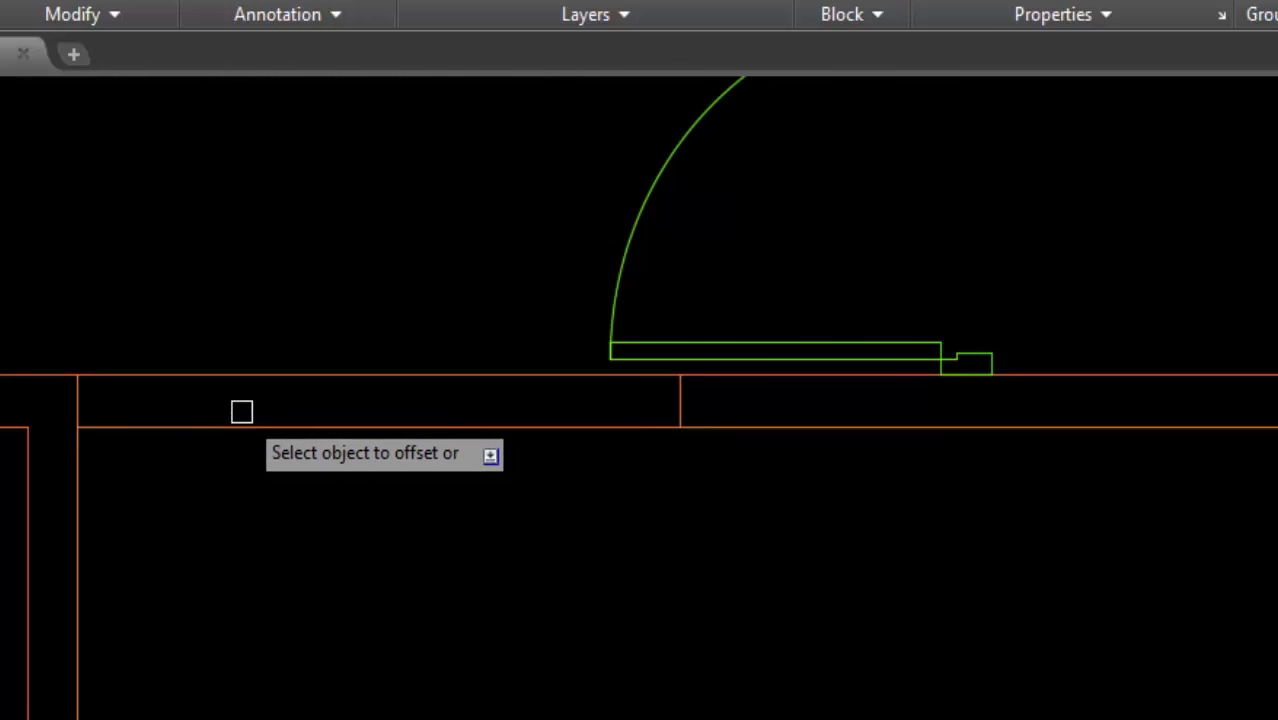
pyautogui.press('Escape')
pyautogui.write('tr')
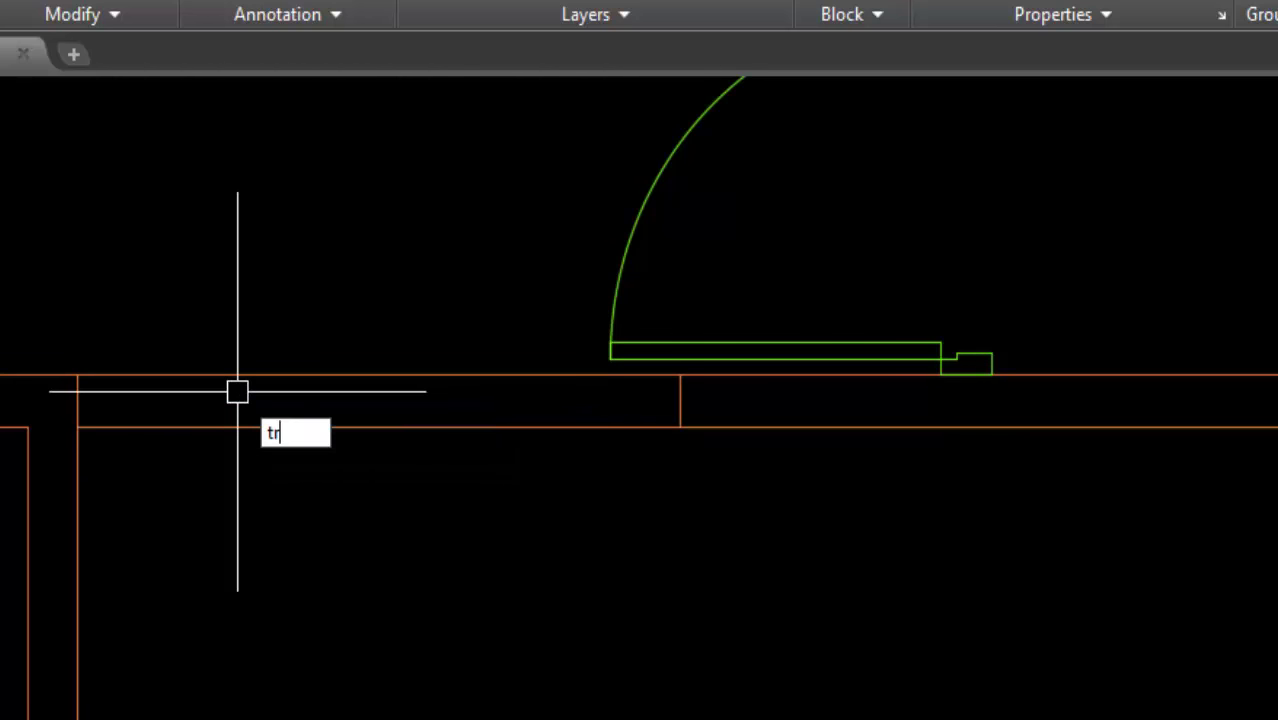
# Trim the wall lines out of the doorway next to the door left of the stairs
pyautogui.press('Return')
pyautogui.click(328, 294)
pyautogui.click(305, 434)
pyautogui.scroll(-4, 357, 417)
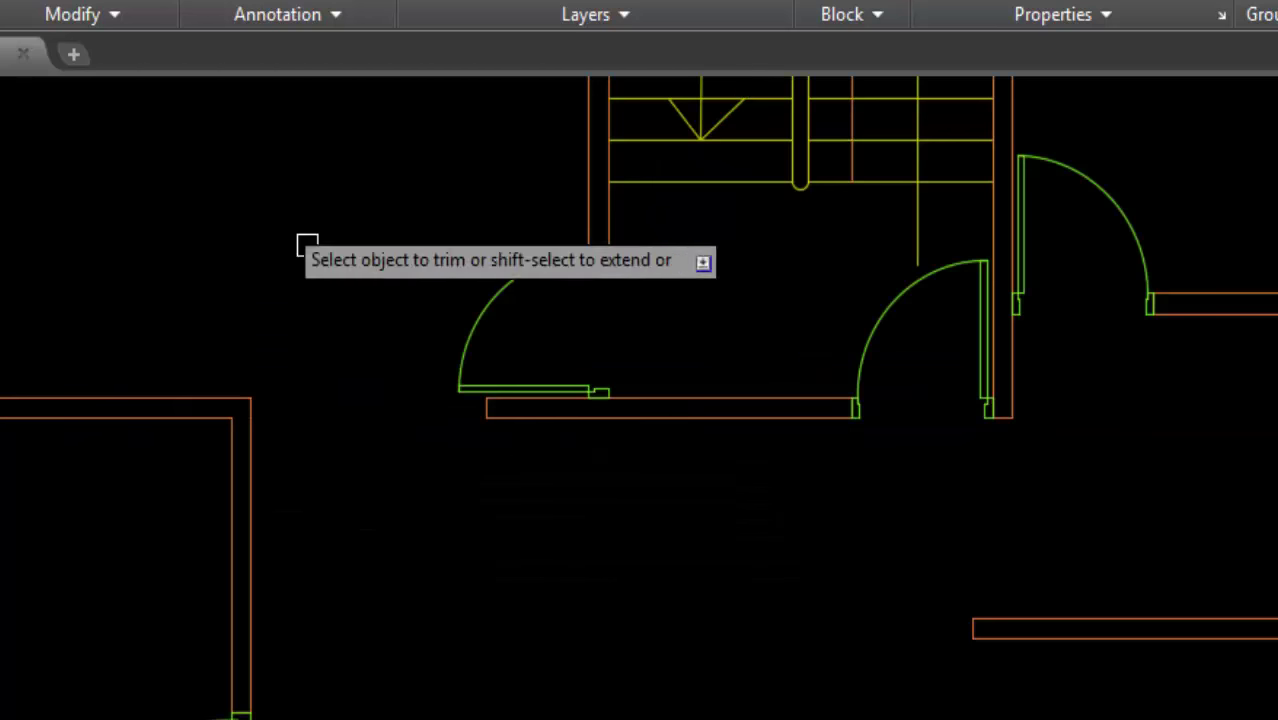
pyautogui.scroll(-2, 291, 437)
pyautogui.scroll(-1, 785, 570)
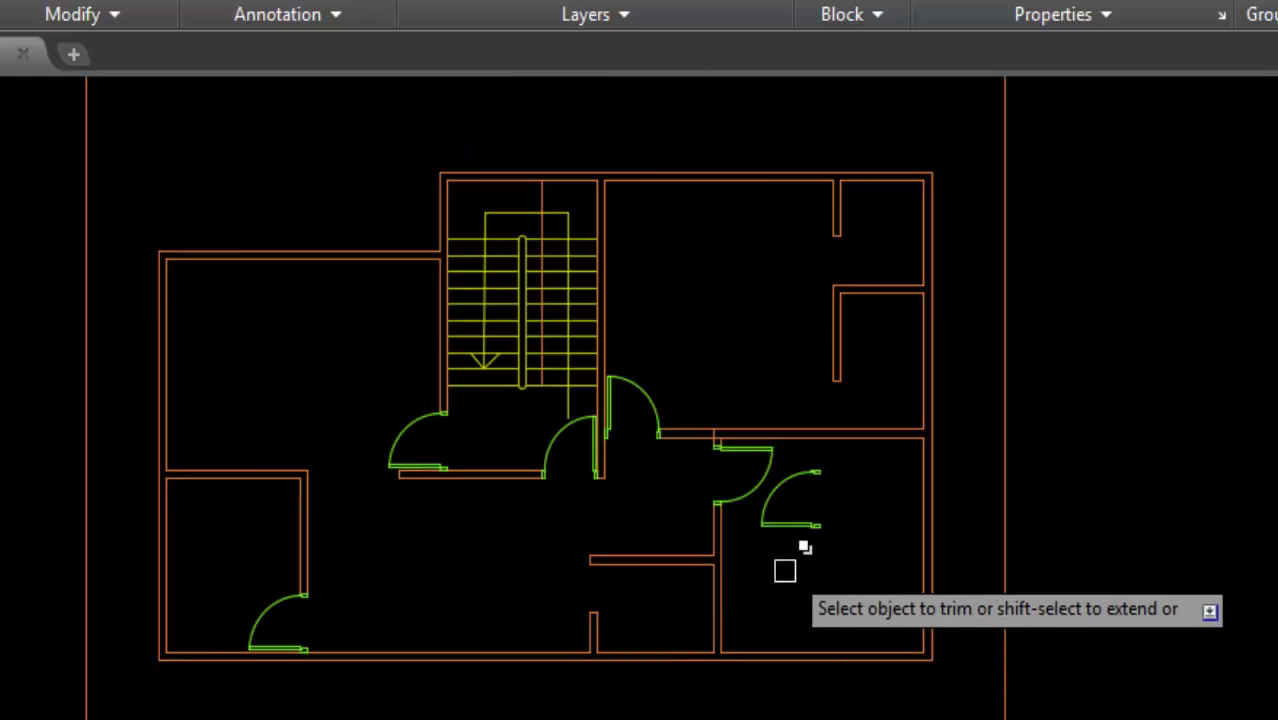
pyautogui.press('Escape')
# Remove the stray lower-right room door and trim the wall between its jambs
pyautogui.click(814, 468)
pyautogui.write('tr')
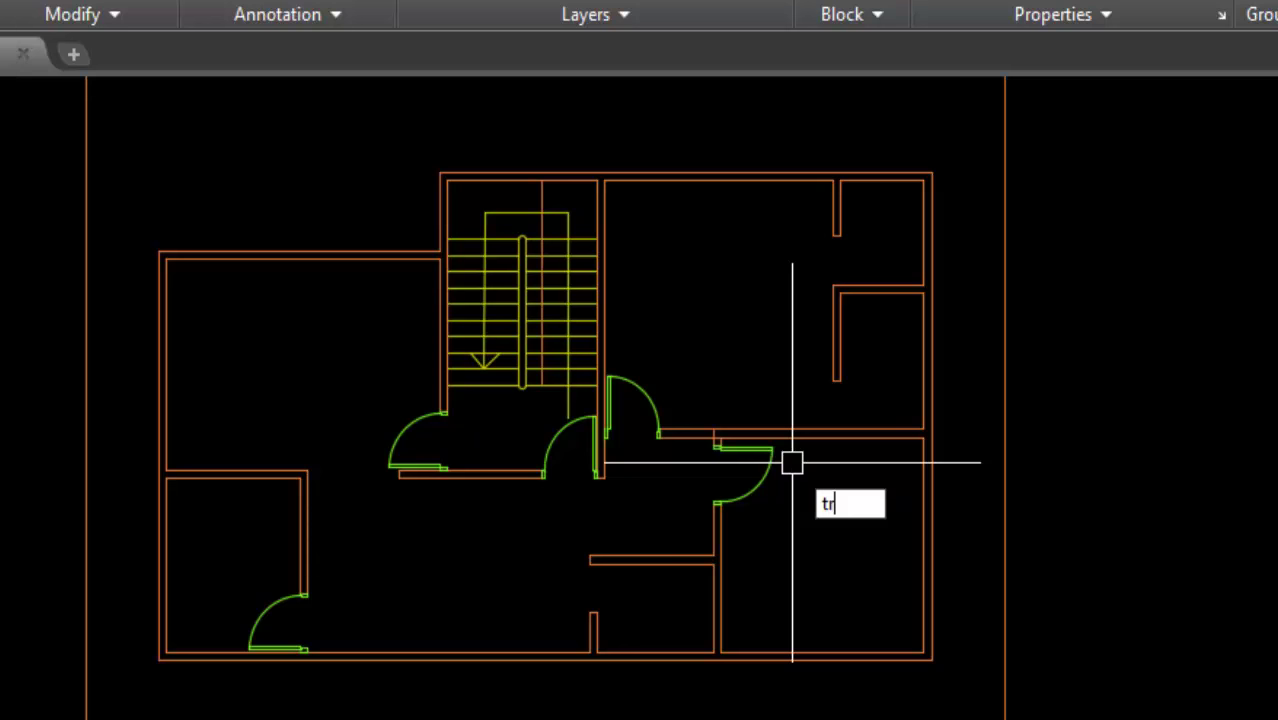
pyautogui.press('Return')
pyautogui.press('Return')
pyautogui.scroll(2, 760, 440)
pyautogui.scroll(3, 705, 428)
pyautogui.scroll(2, 665, 436)
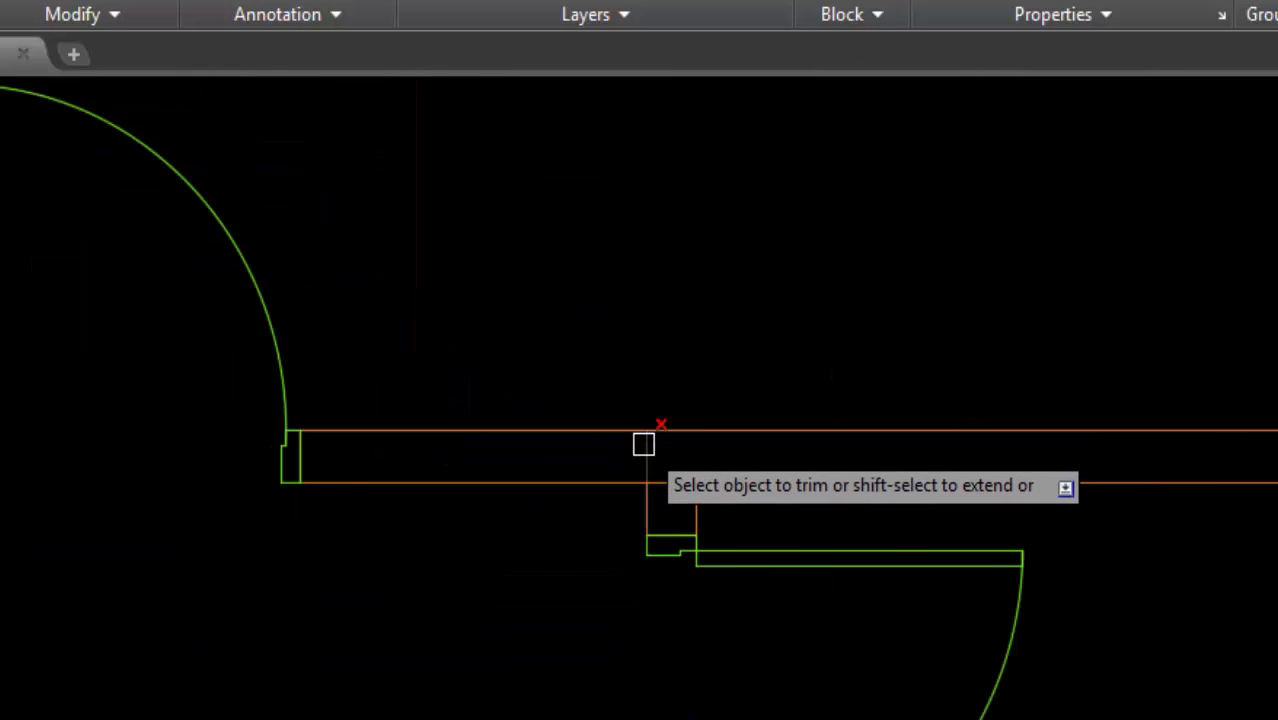
pyautogui.click(653, 478)
pyautogui.click(670, 495)
pyautogui.scroll(-2, 676, 470)
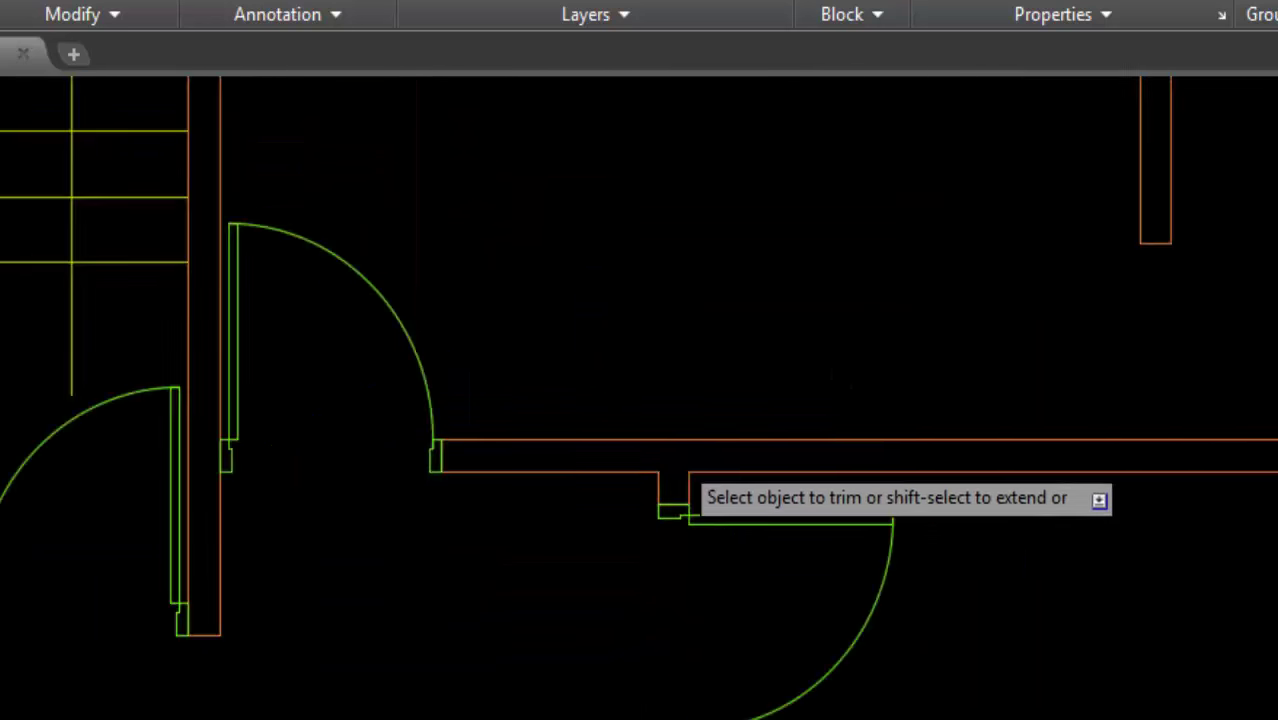
pyautogui.scroll(-3, 676, 441)
pyautogui.scroll(1, 676, 441)
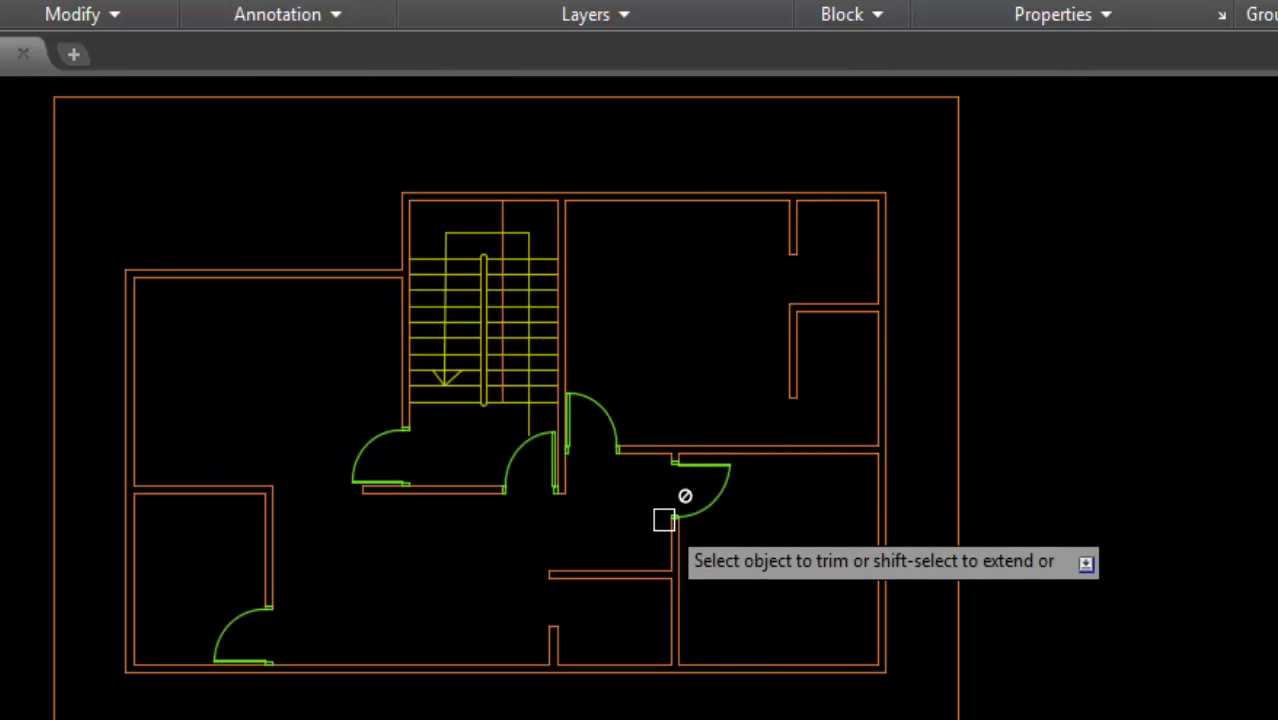
pyautogui.press('Escape')
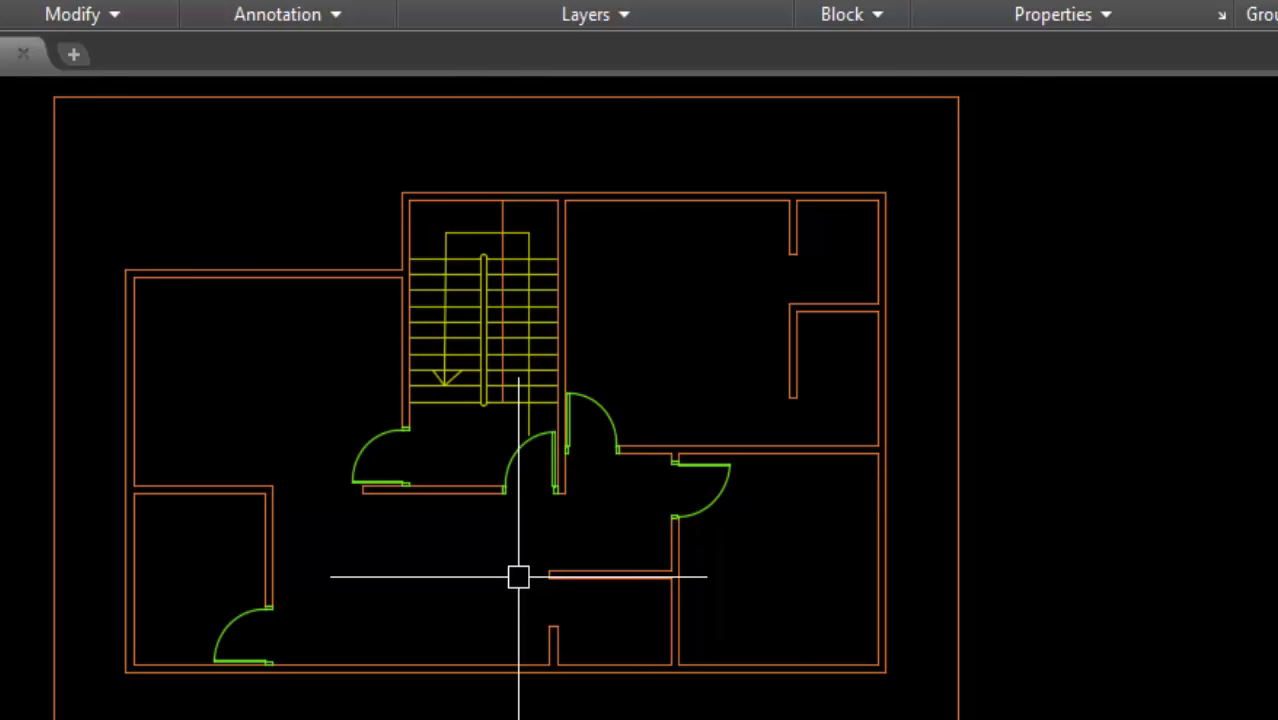
# Insert a Door block inside the upper-right room
pyautogui.write('i')
pyautogui.press('Return')
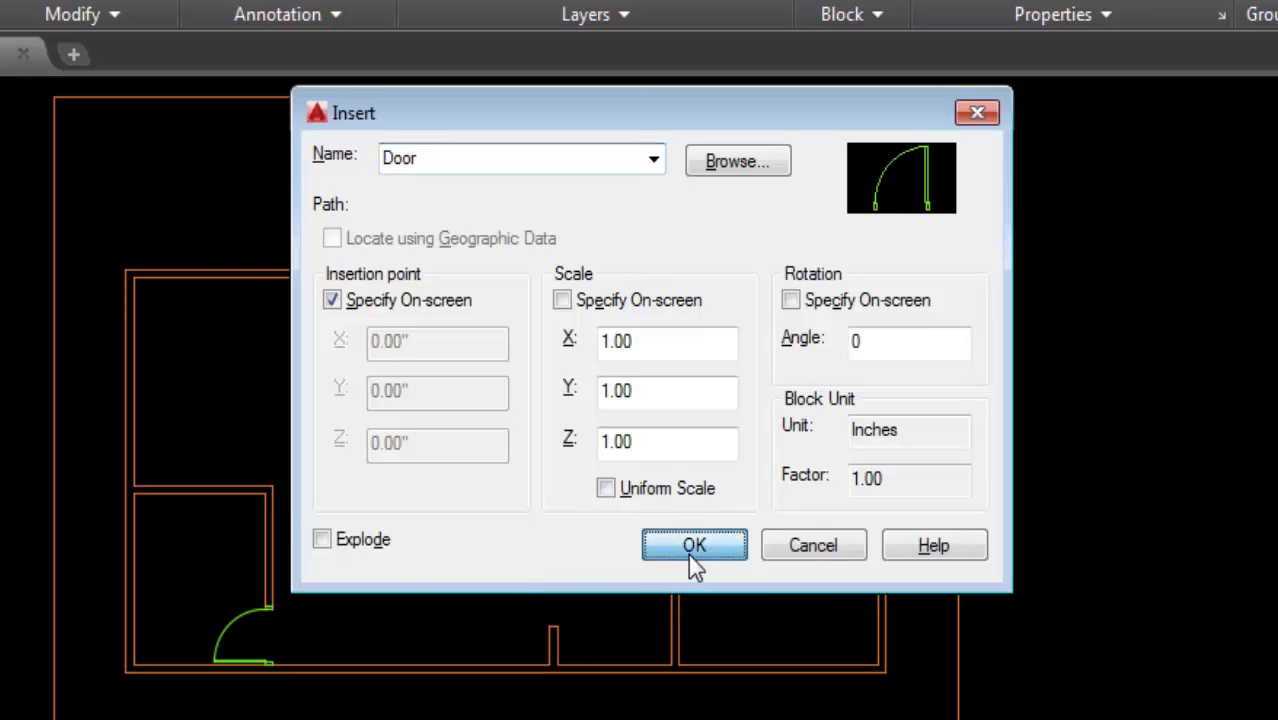
pyautogui.click(690, 556)
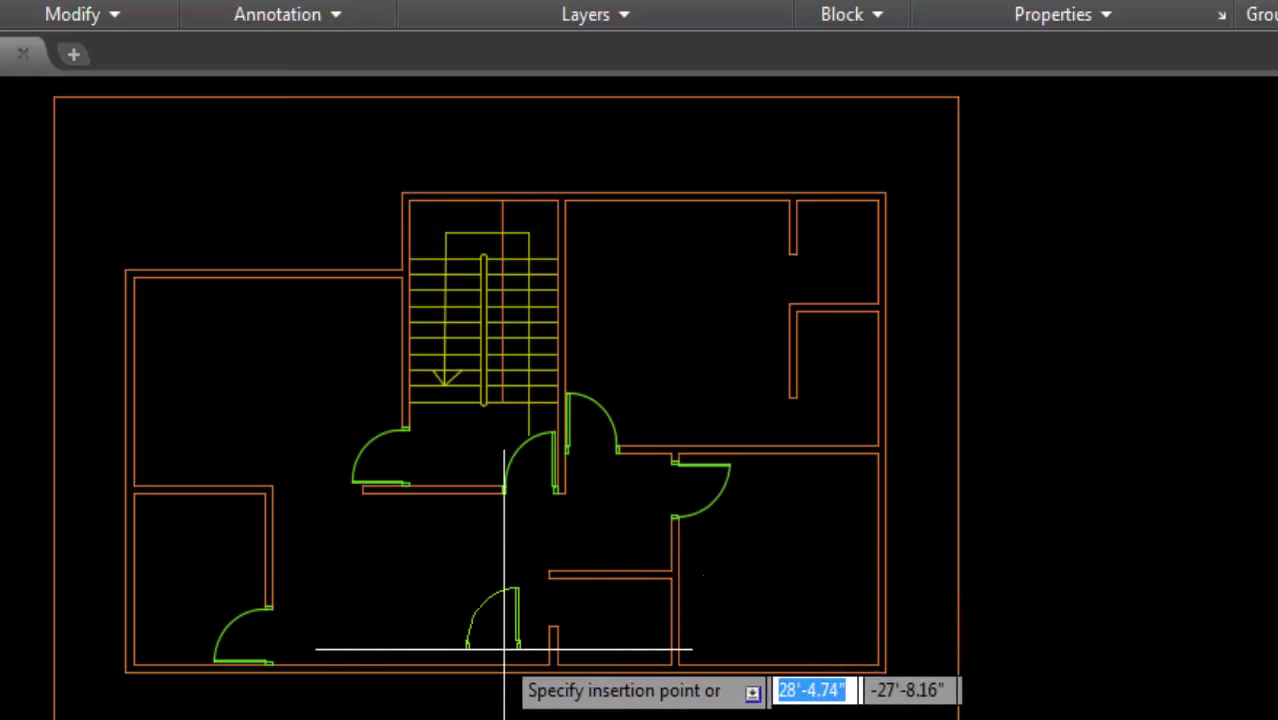
pyautogui.scroll(2, 504, 650)
pyautogui.scroll(2, 600, 590)
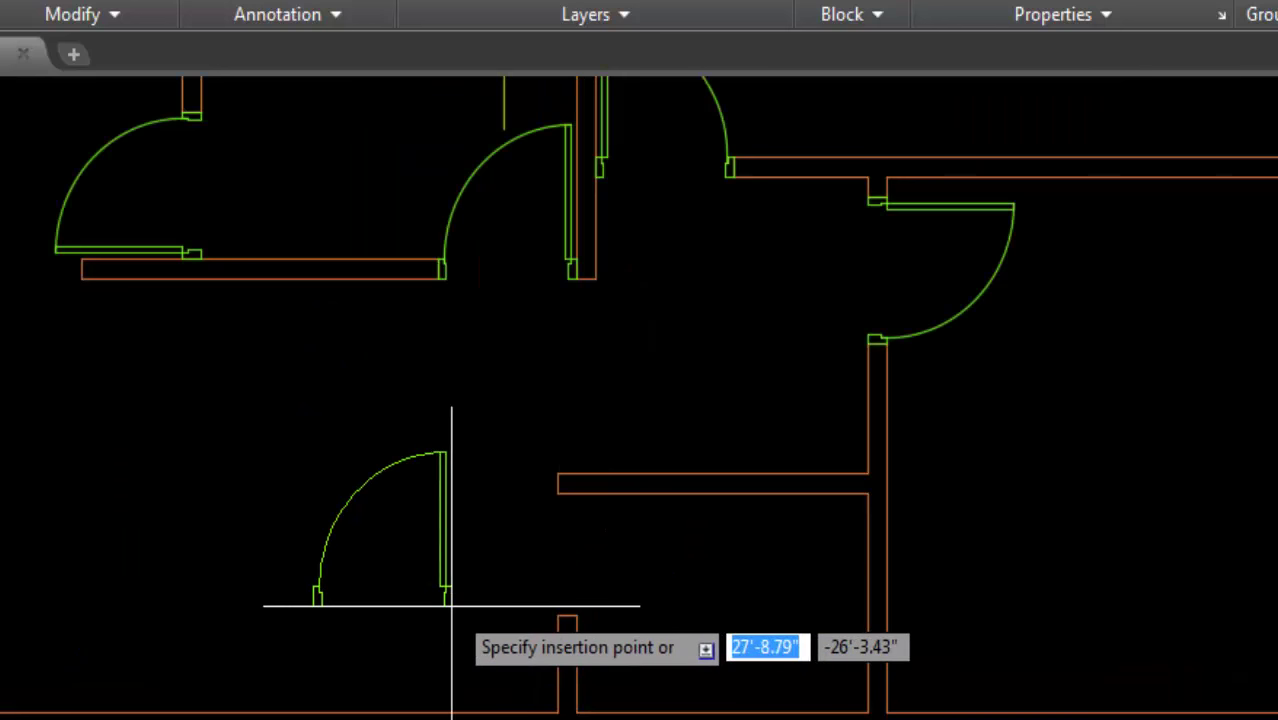
pyautogui.scroll(-2, 385, 605)
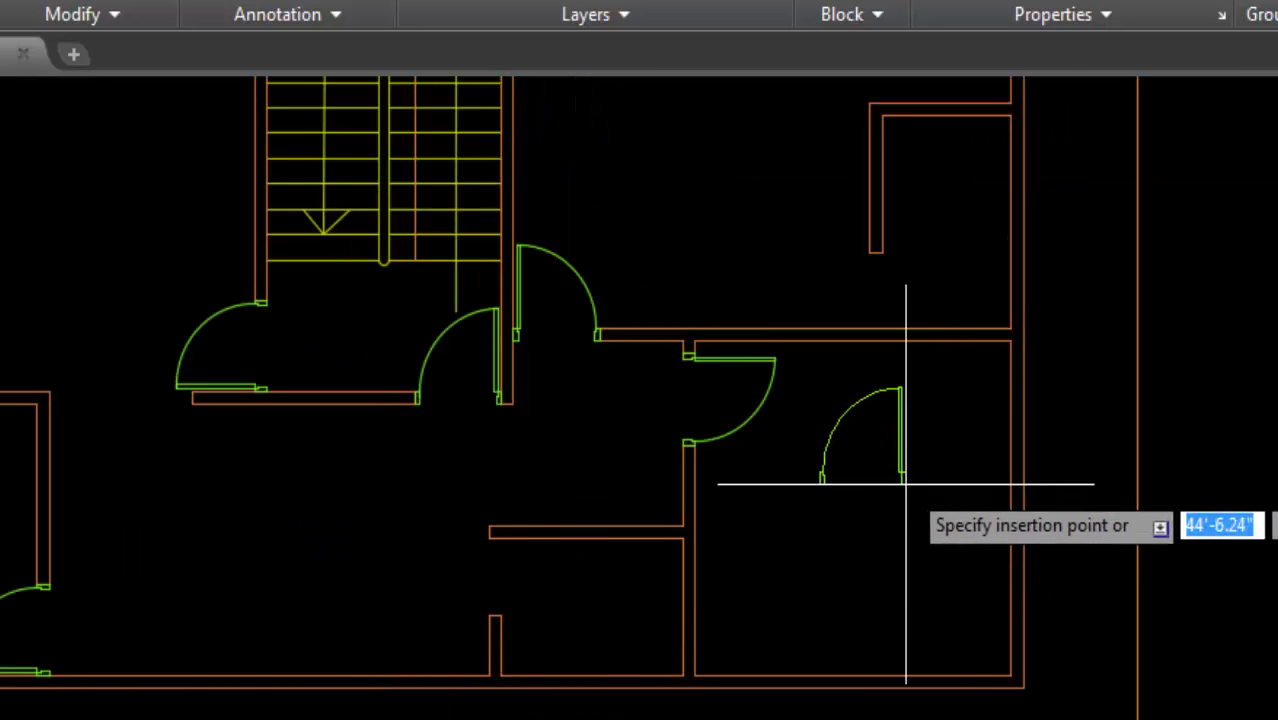
pyautogui.moveTo(862, 470); pyautogui.dragTo(830, 715, button='middle')
pyautogui.scroll(2, 836, 480)
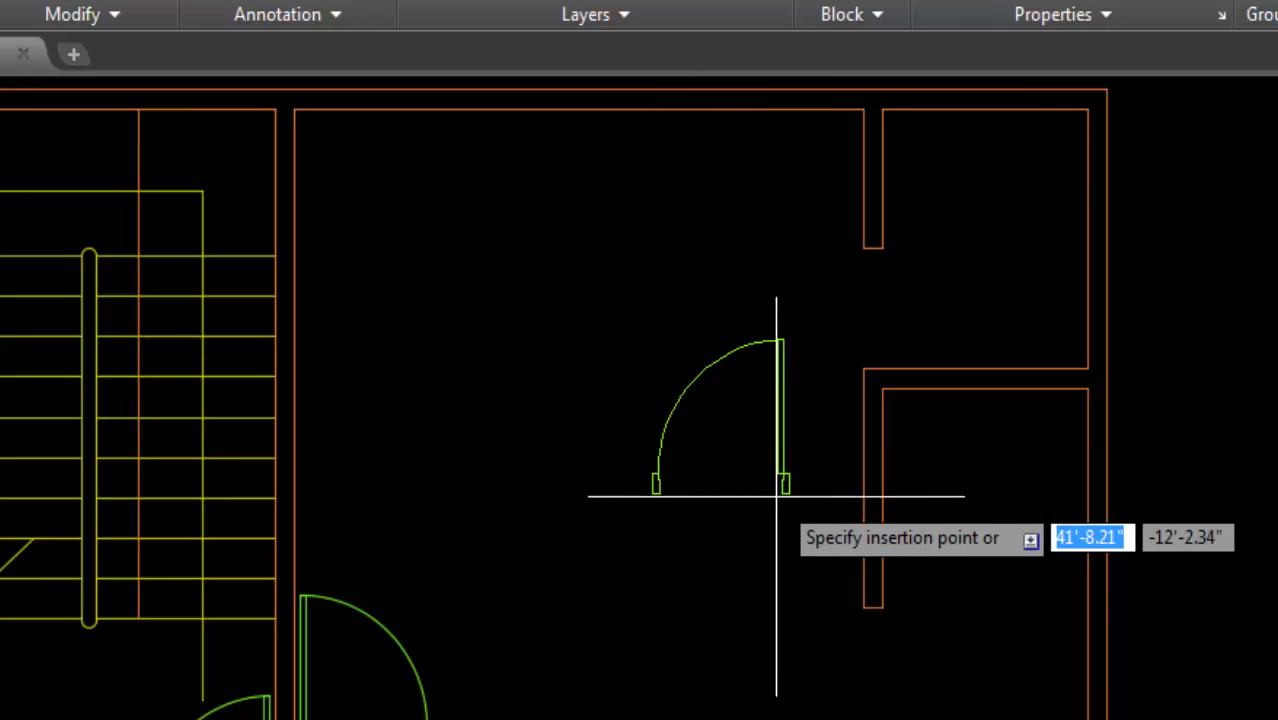
pyautogui.click(740, 459)
pyautogui.write('R')
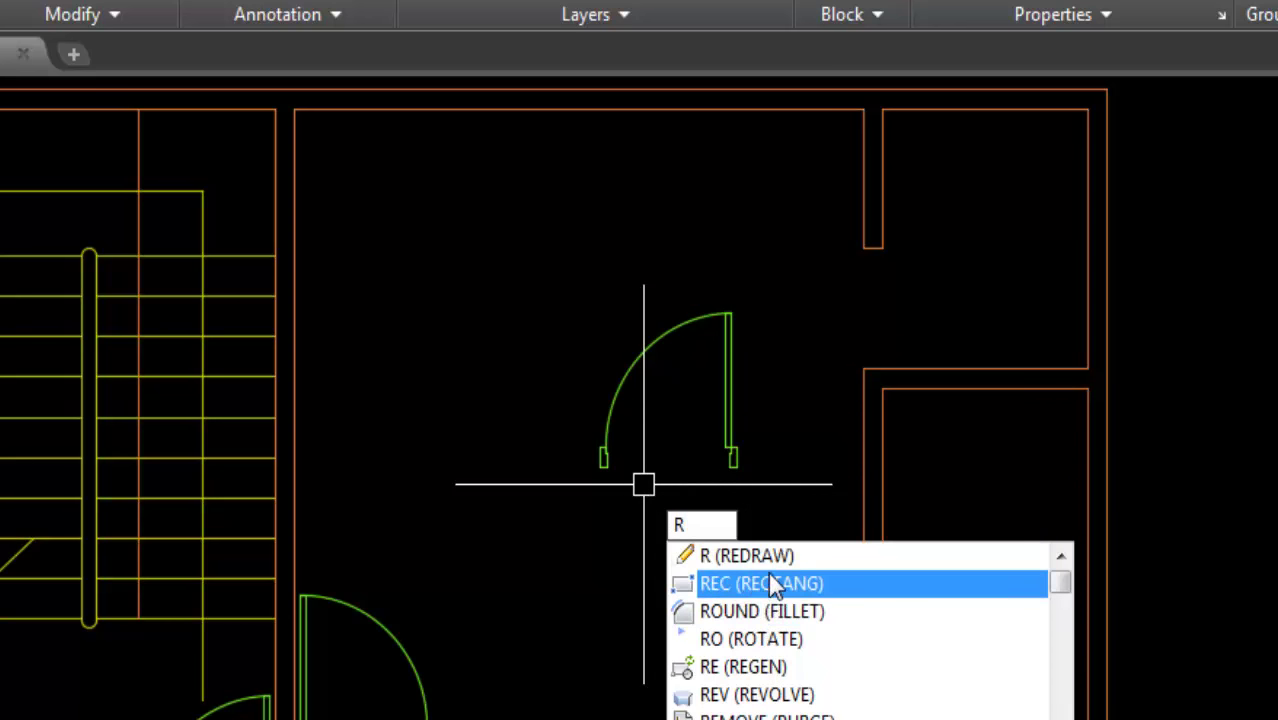
# Rotate the new door 270° about its hinge so the leaf lies horizontally
pyautogui.write('o')
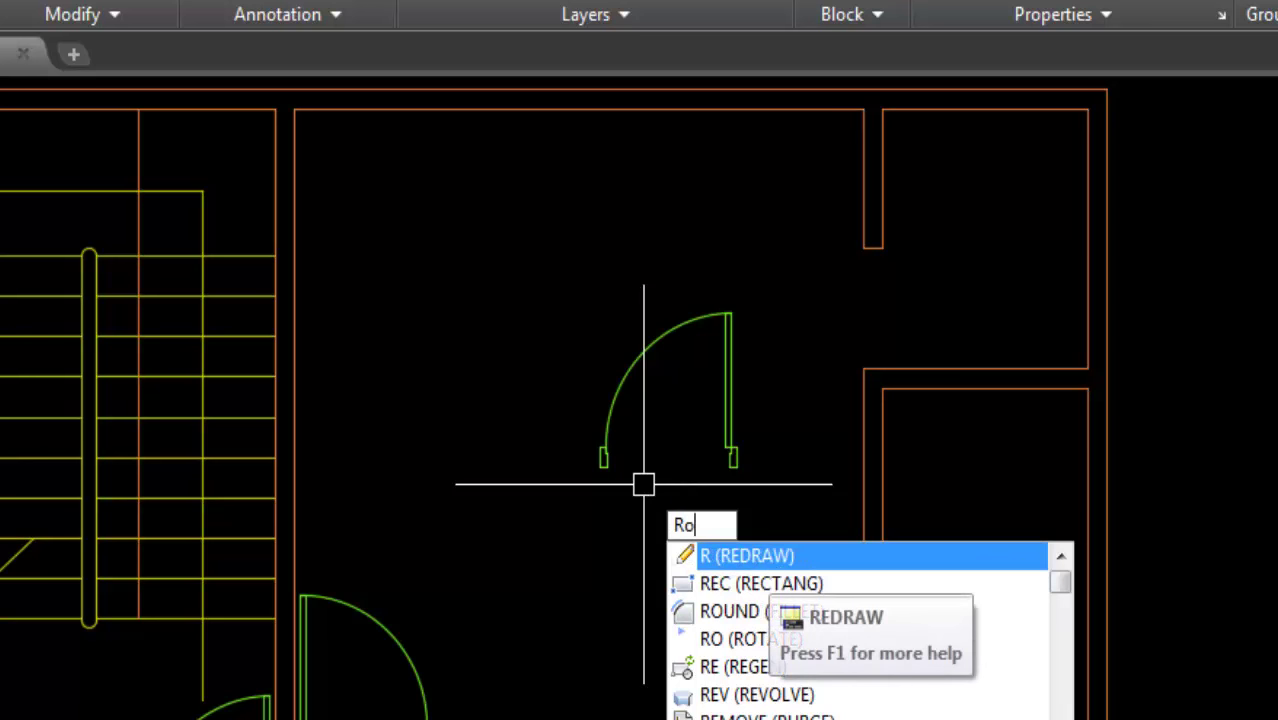
pyautogui.press('Return')
pyautogui.click(738, 455)
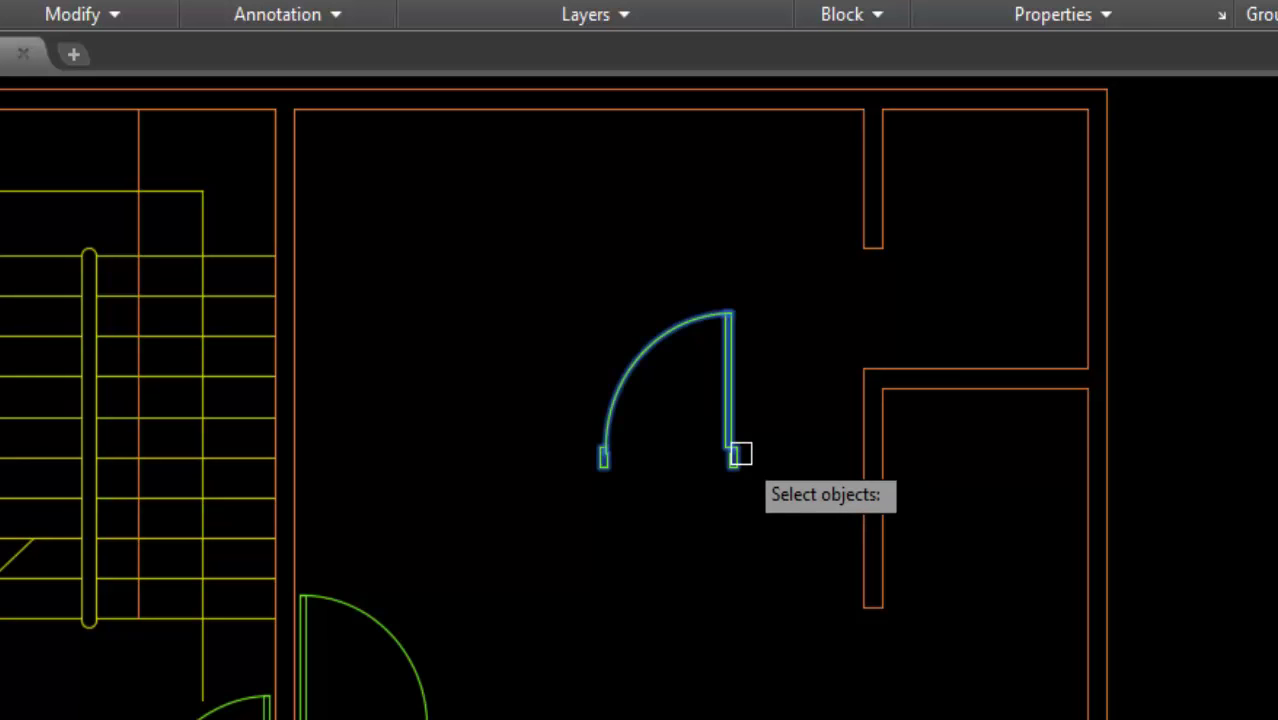
pyautogui.press('Return')
pyautogui.click(734, 458)
pyautogui.press('Escape')
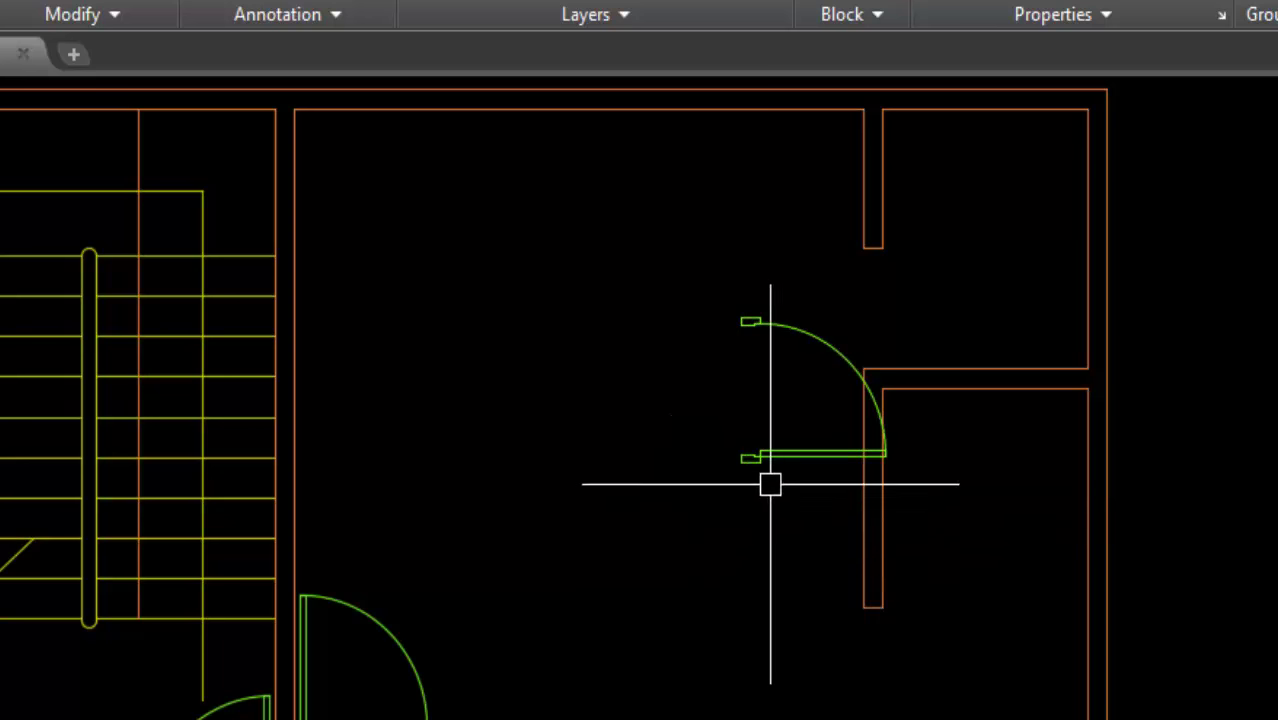
# Explode the new door and delete its swing arc and leaf, keeping the two green jambs
pyautogui.write('e')
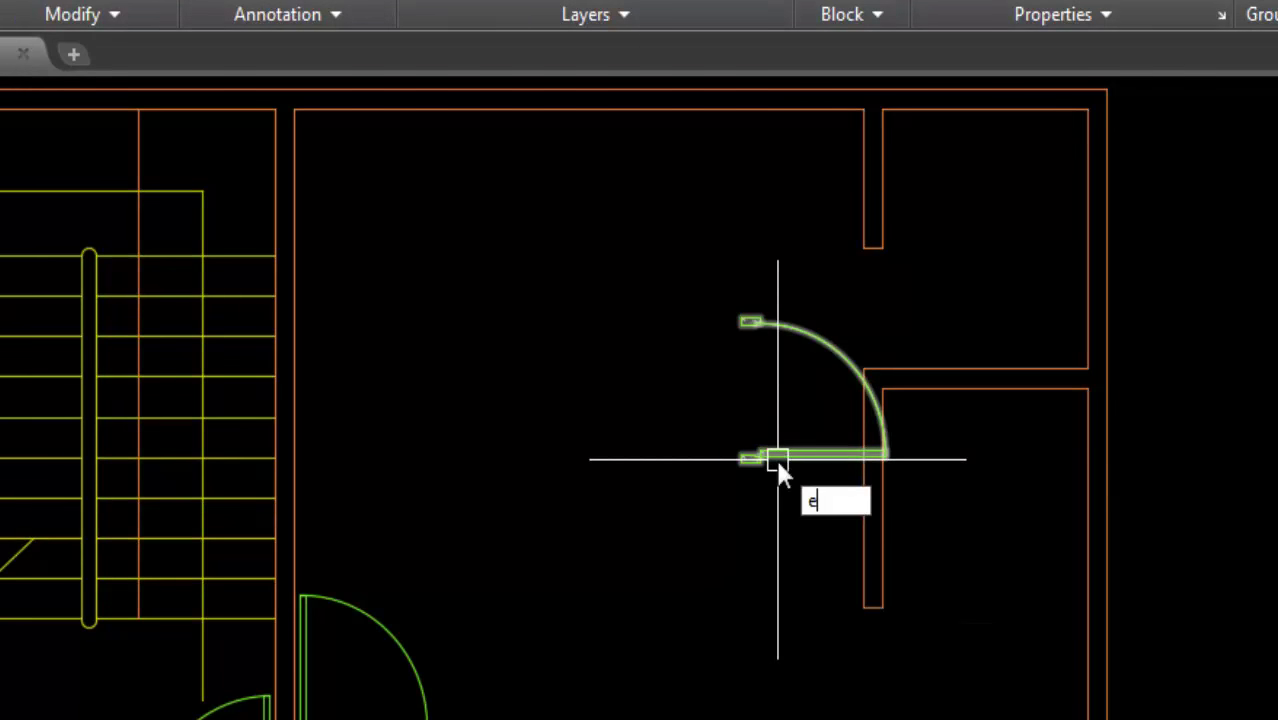
pyautogui.write('x')
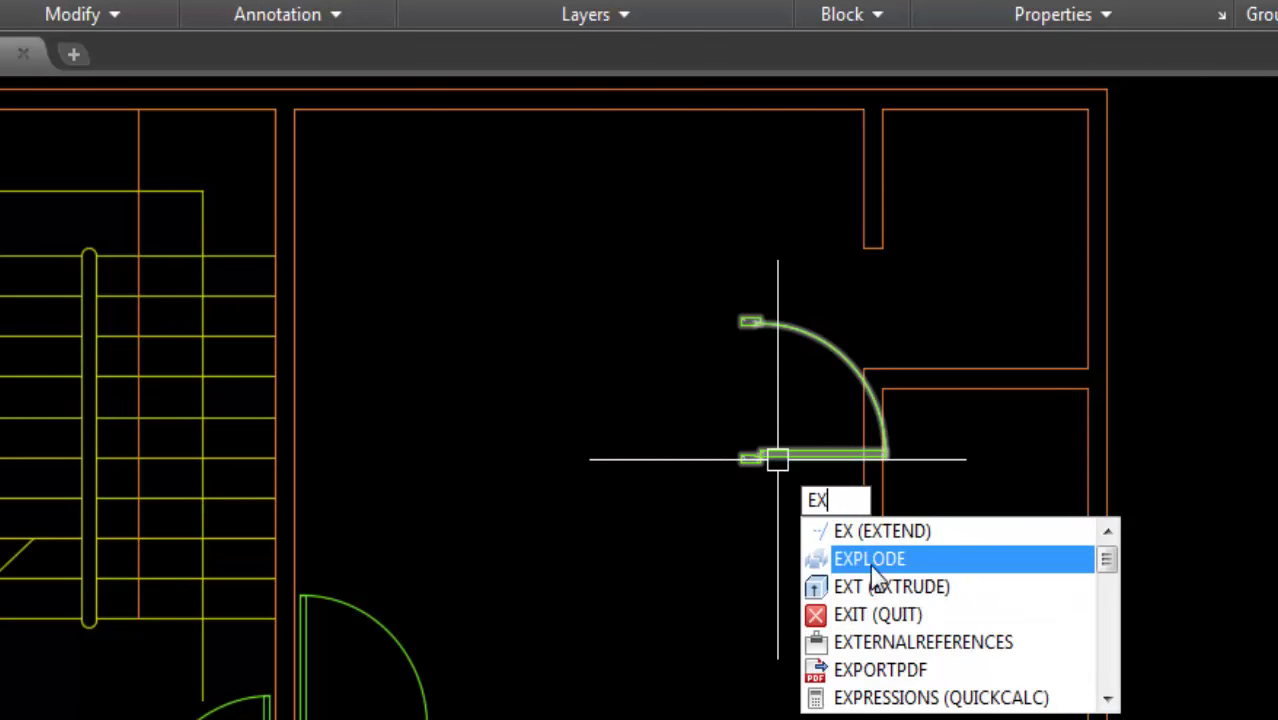
pyautogui.click(845, 560)
pyautogui.click(822, 454)
pyautogui.press('Return')
pyautogui.click(824, 300)
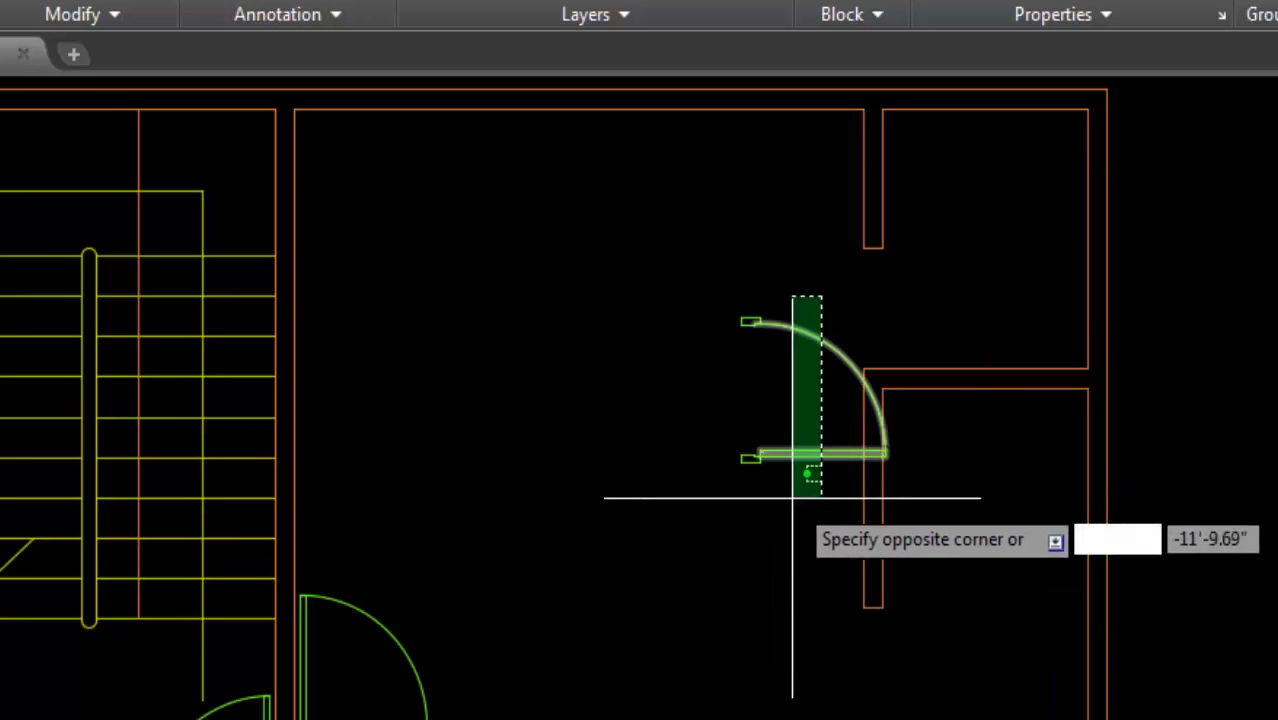
pyautogui.click(786, 530)
pyautogui.press('Delete')
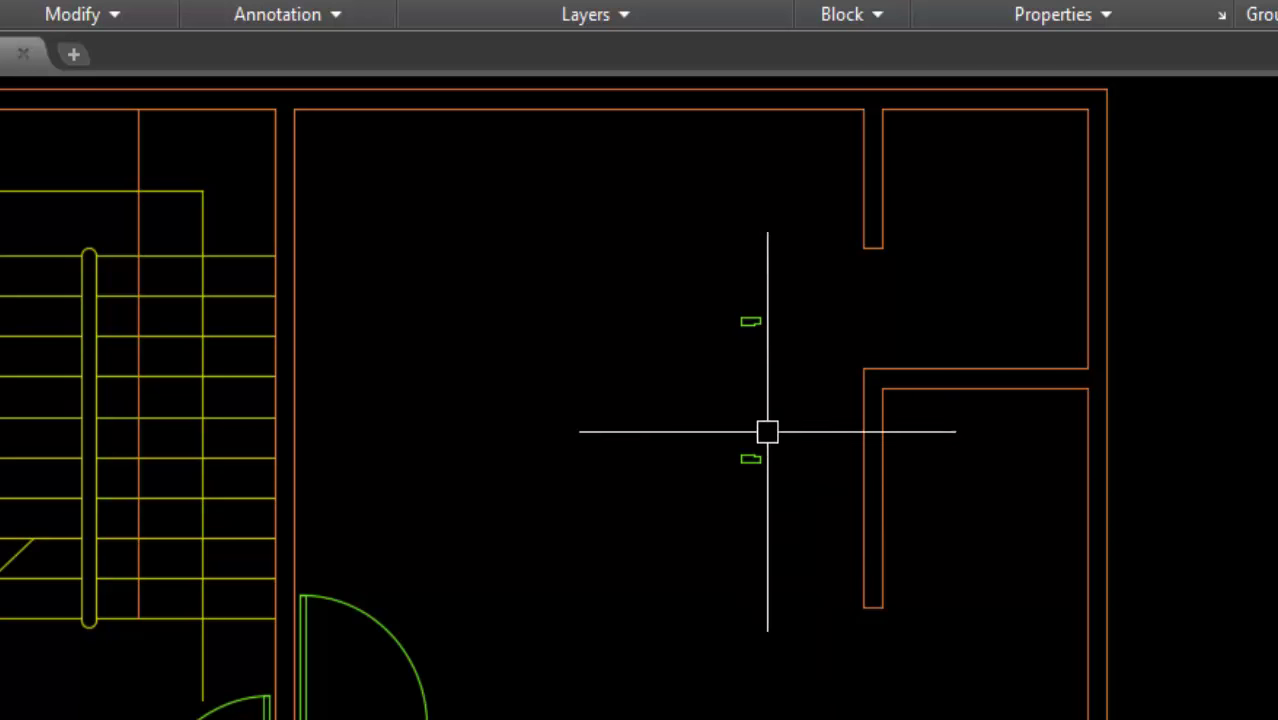
pyautogui.scroll(2, 790, 390)
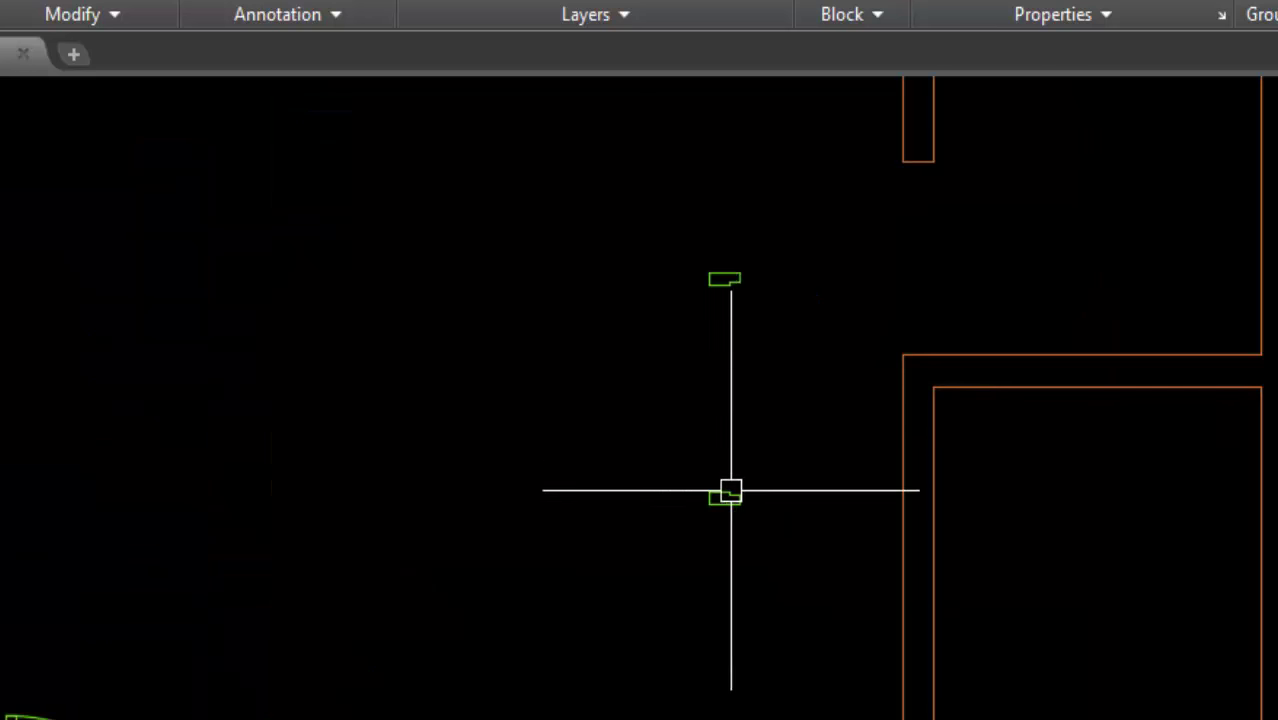
pyautogui.scroll(-2, 730, 491)
pyautogui.write('m')
pyautogui.press('Return')
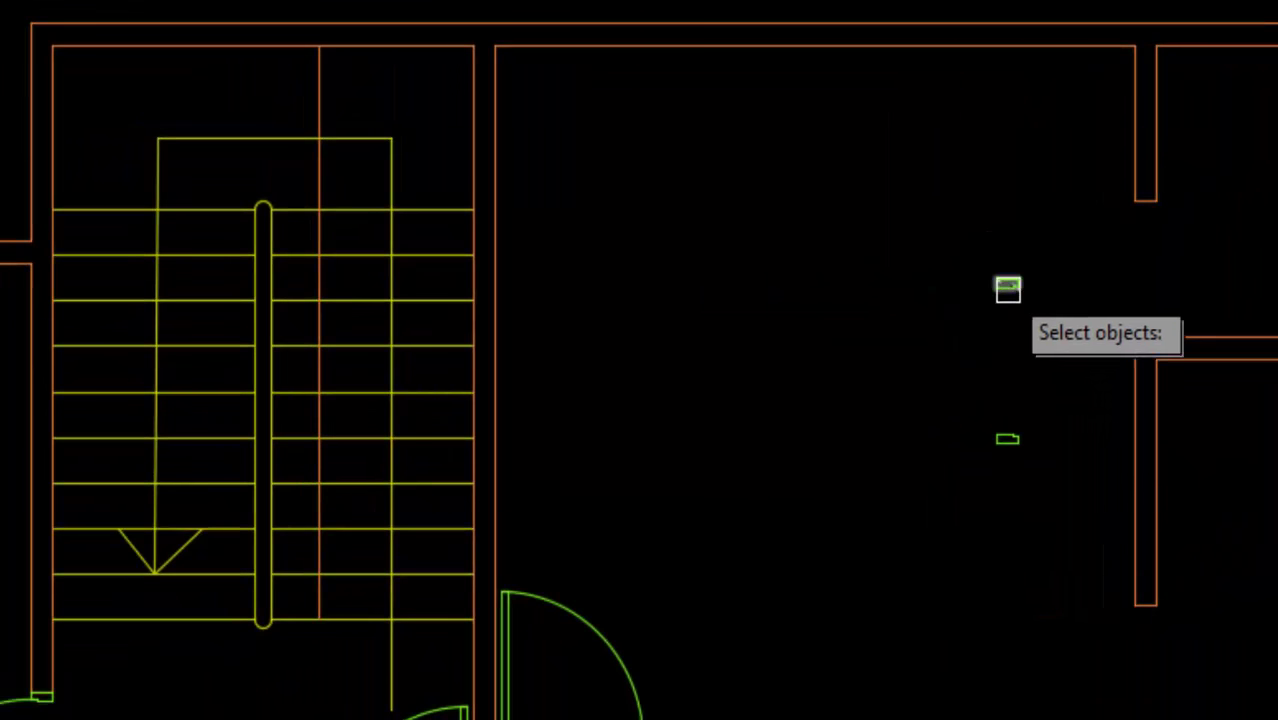
# Move the upper and lower green jamb pieces onto the two ends of the right-hand wall opening
pyautogui.click(997, 276)
pyautogui.press('Return')
pyautogui.click(996, 280)
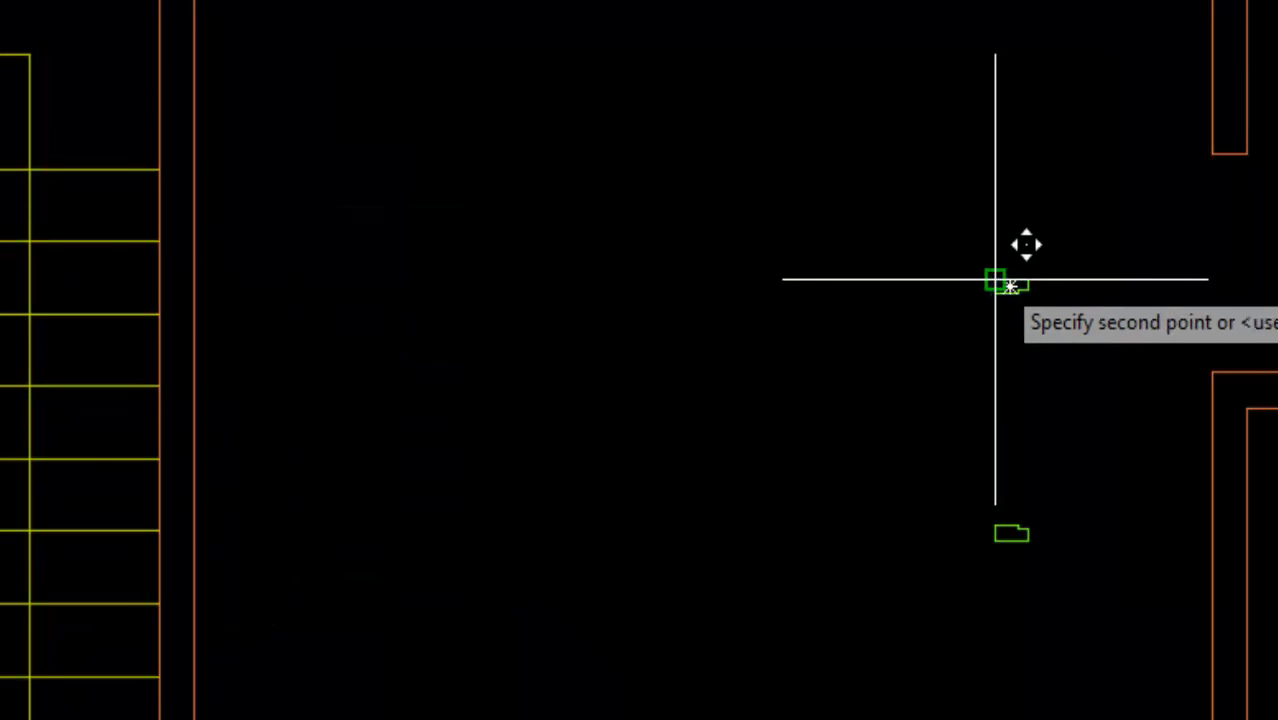
pyautogui.click(1212, 154)
pyautogui.press('Return')
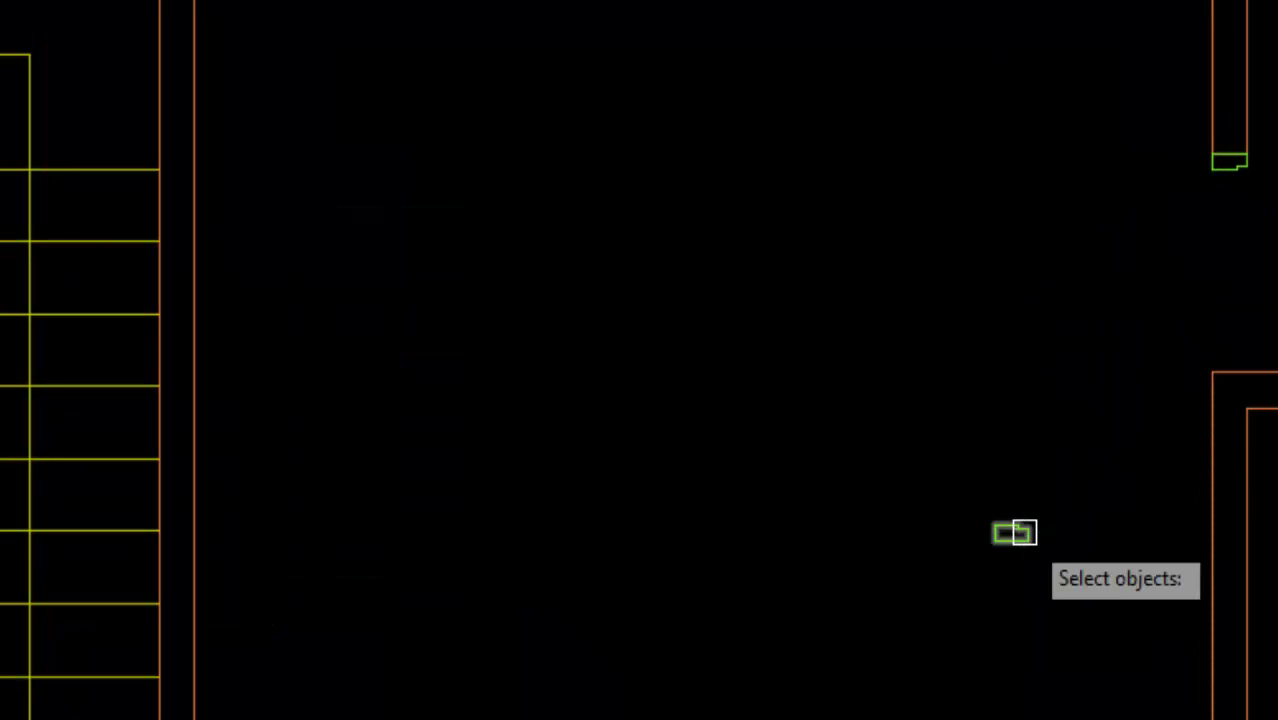
pyautogui.click(1012, 532)
pyautogui.press('Return')
pyautogui.click(1008, 534)
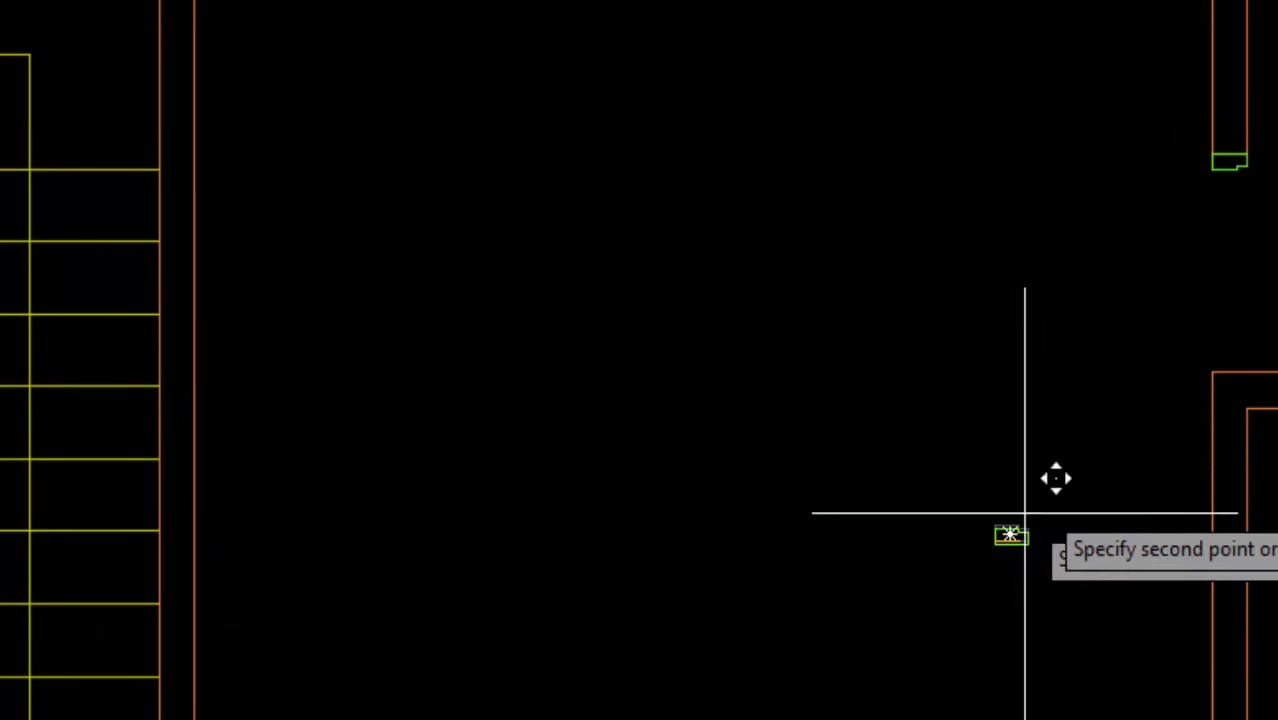
pyautogui.click(1212, 371)
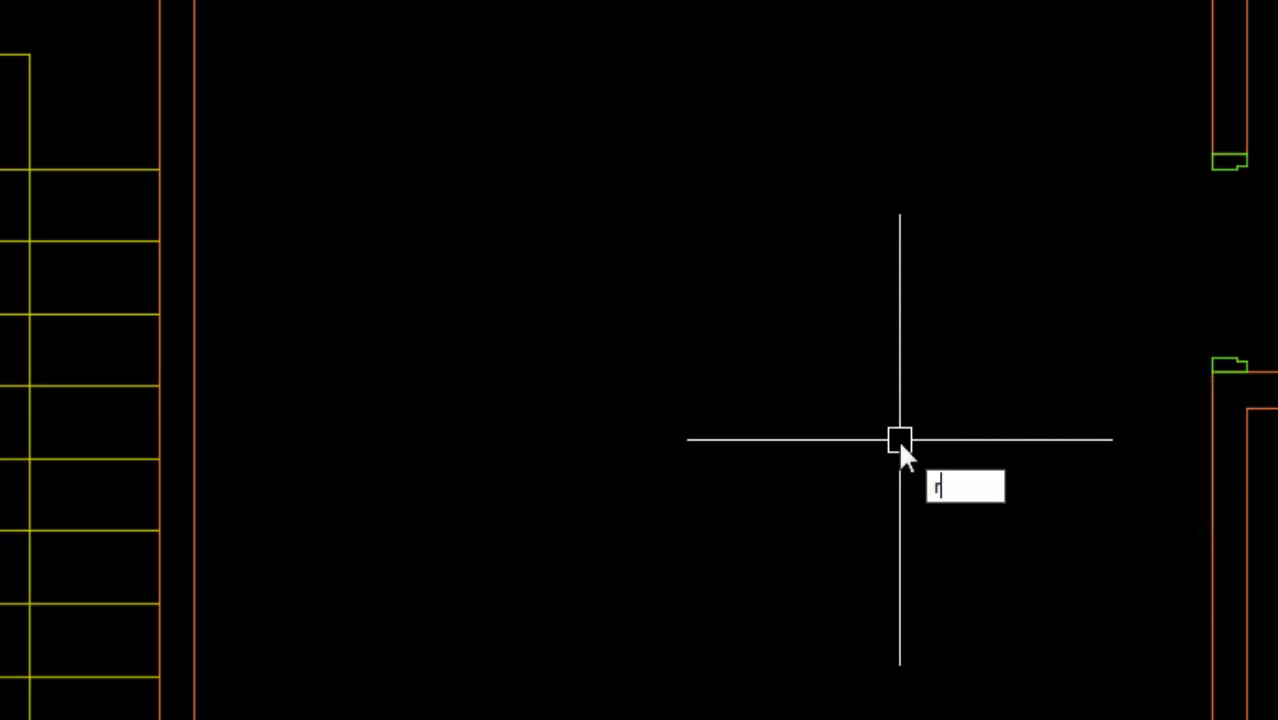
# Begin a rectangle for the door leaf in the opening and check the layer list
pyautogui.click(1008, 548)
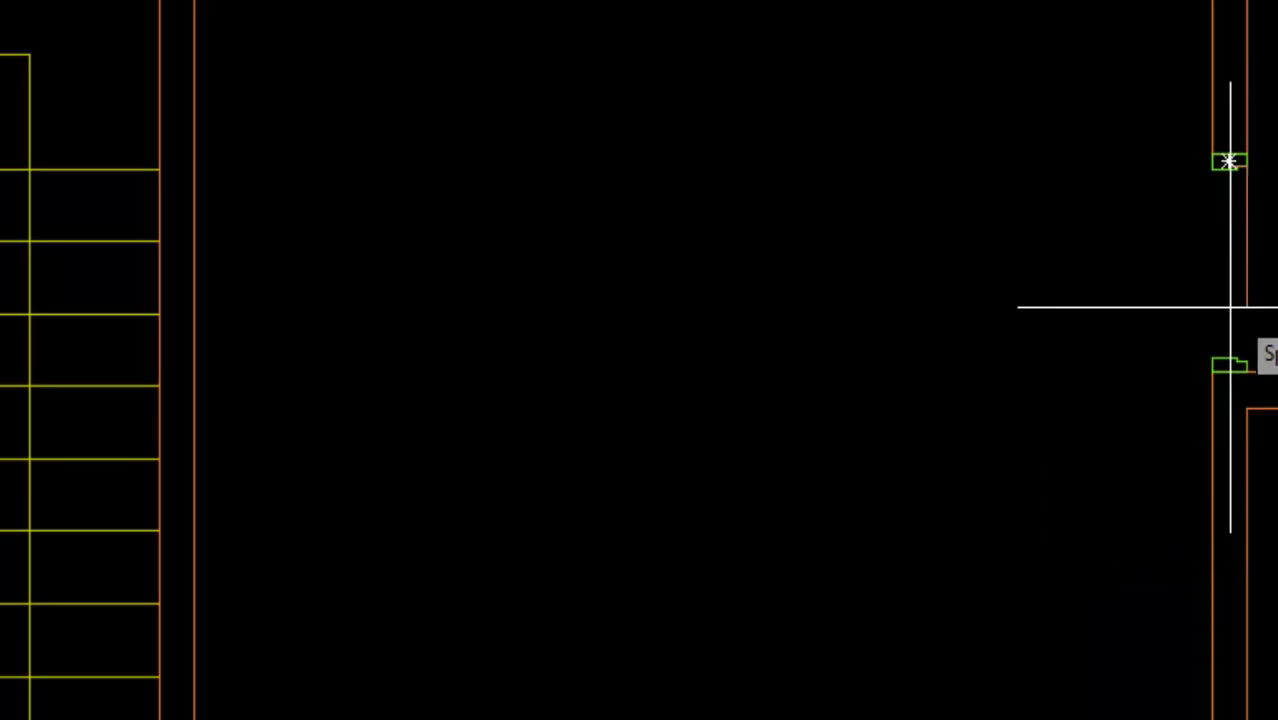
pyautogui.scroll(2, 1232, 306)
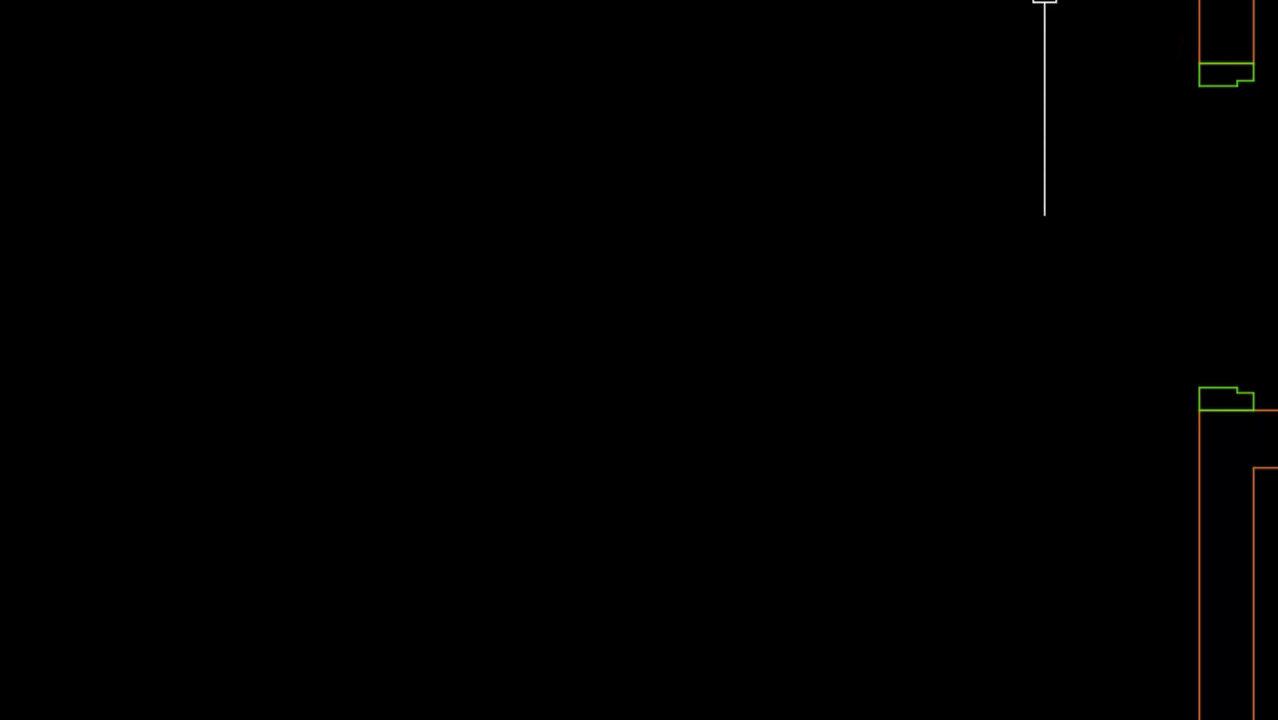
pyautogui.click(1043, 2)
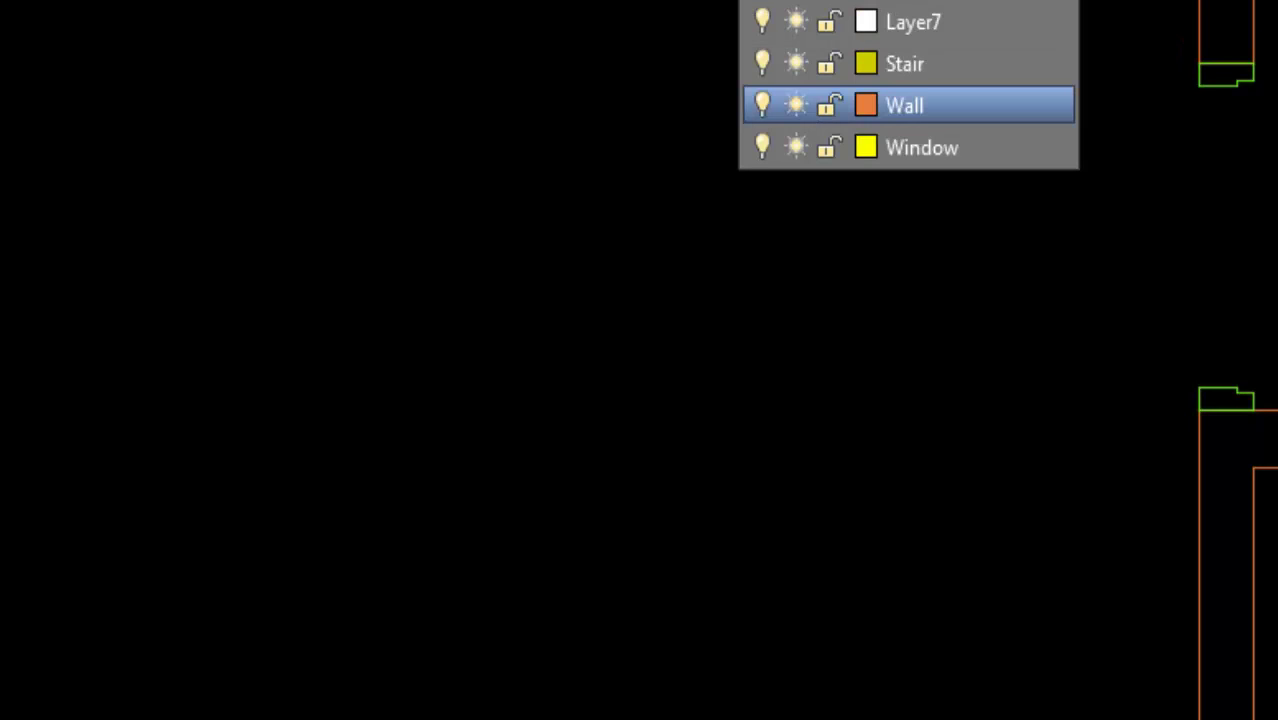
# Draw a thin green door-leaf rectangle in the wall opening
pyautogui.press('Escape')
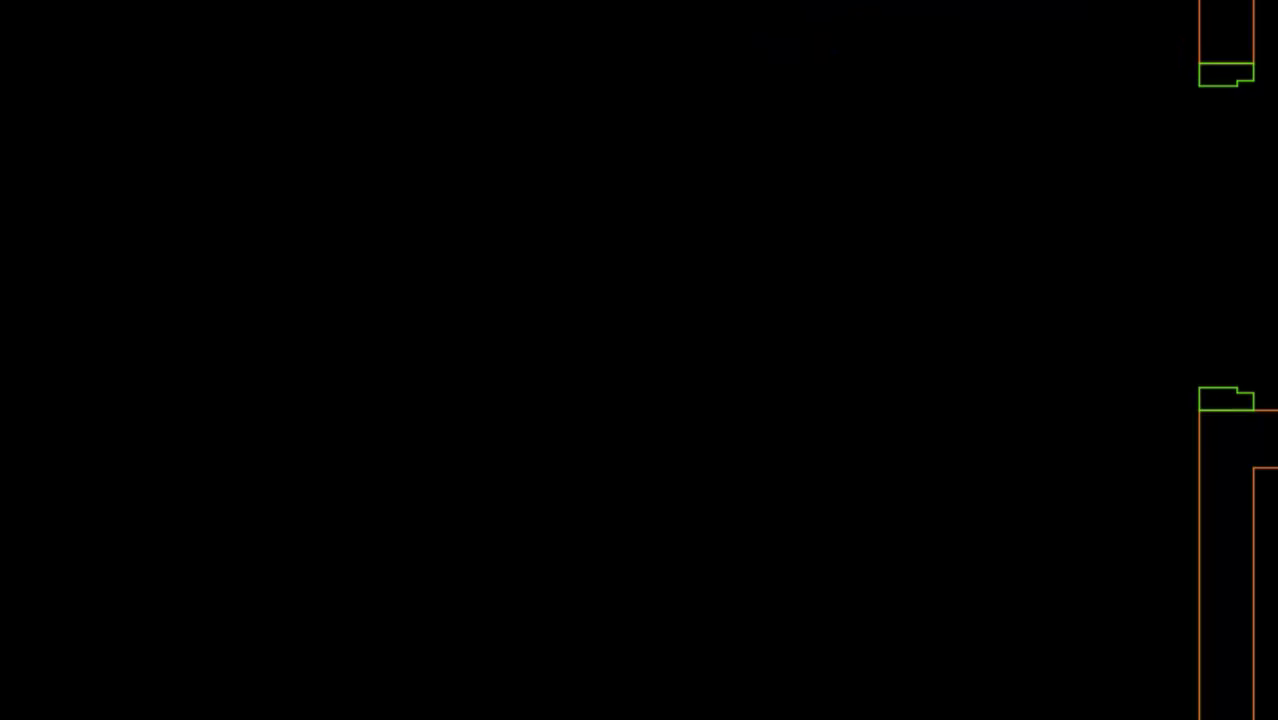
pyautogui.write('re')
pyautogui.press('Return')
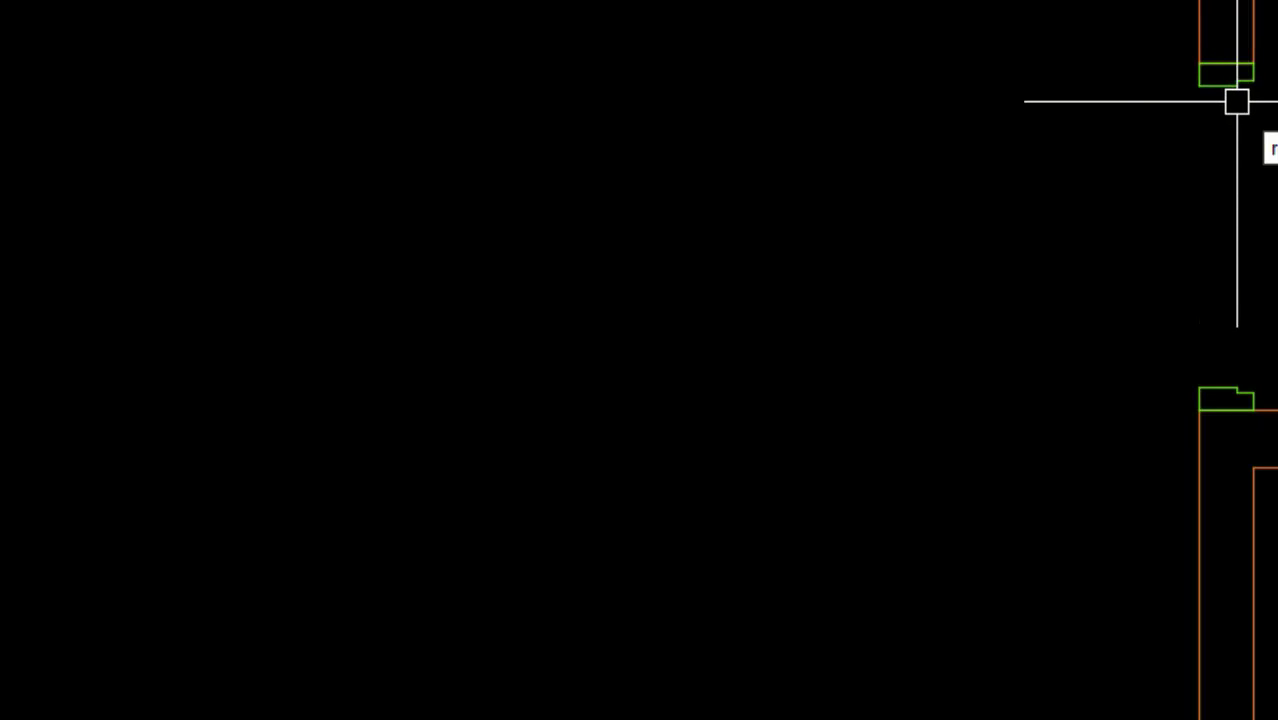
pyautogui.press('Return')
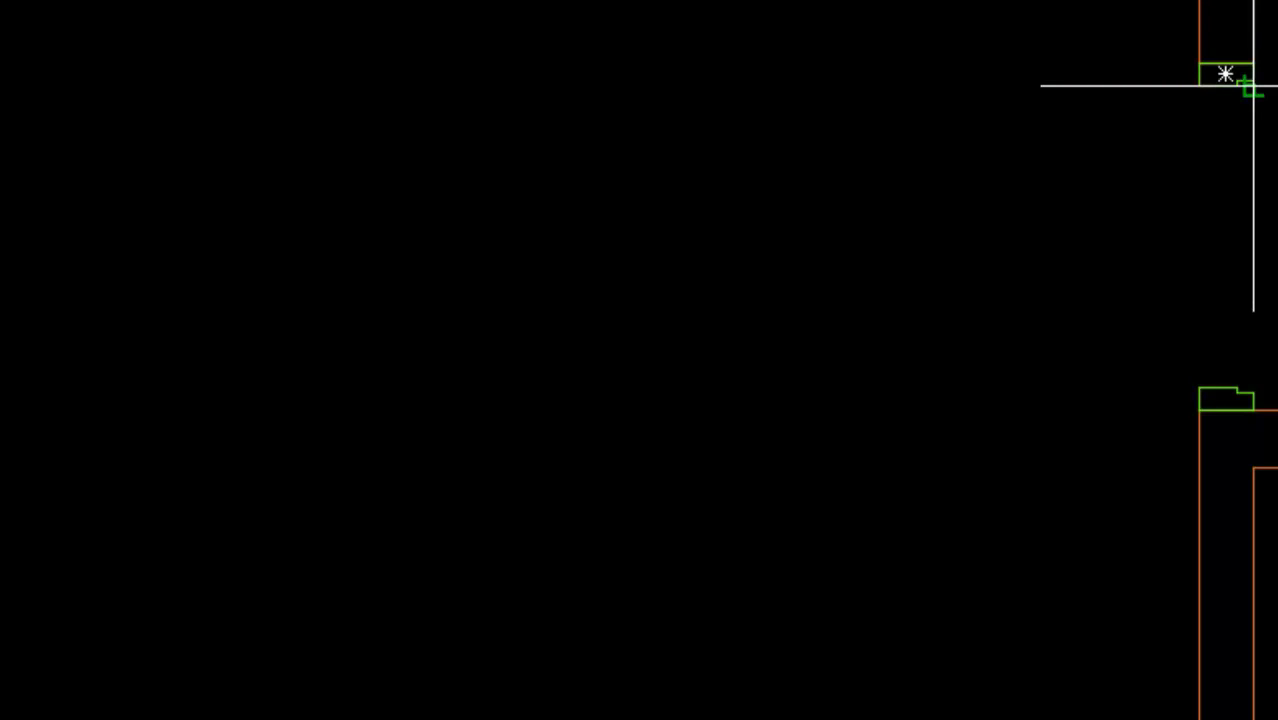
pyautogui.scroll(4, 1275, 323)
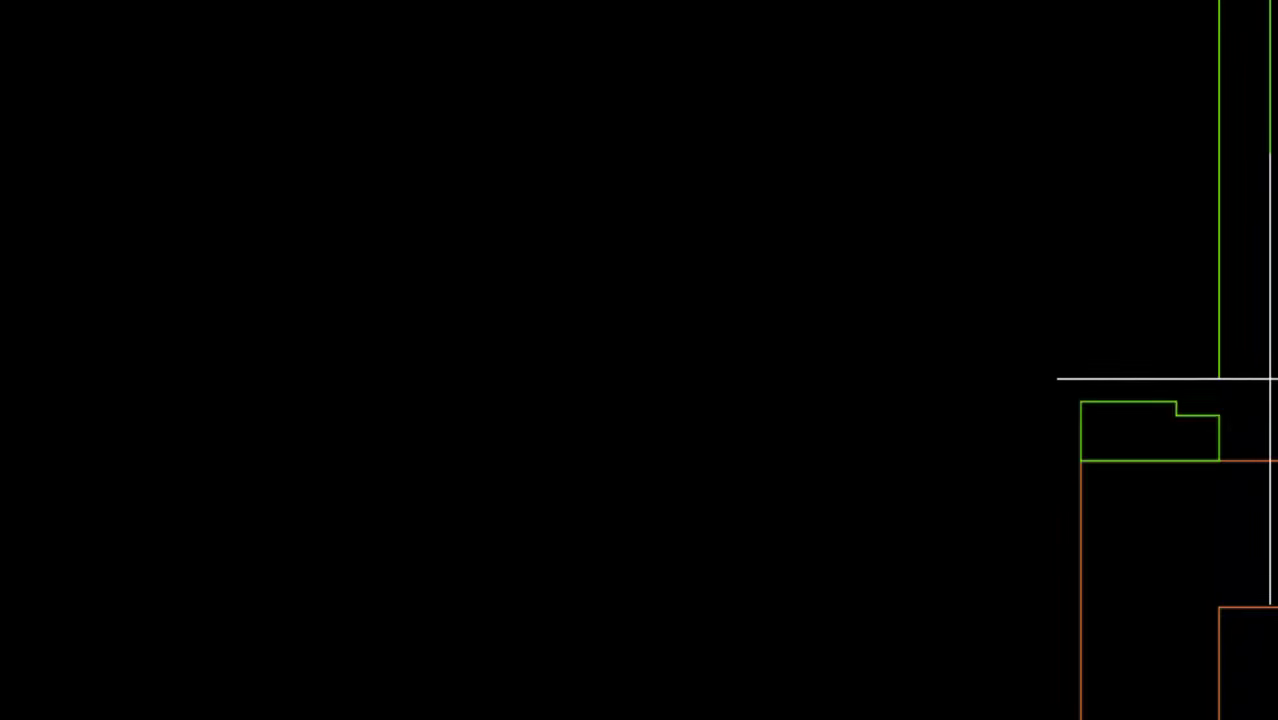
pyautogui.scroll(2, 1083, 463)
pyautogui.click(1133, 436)
pyautogui.scroll(-3, 728, 488)
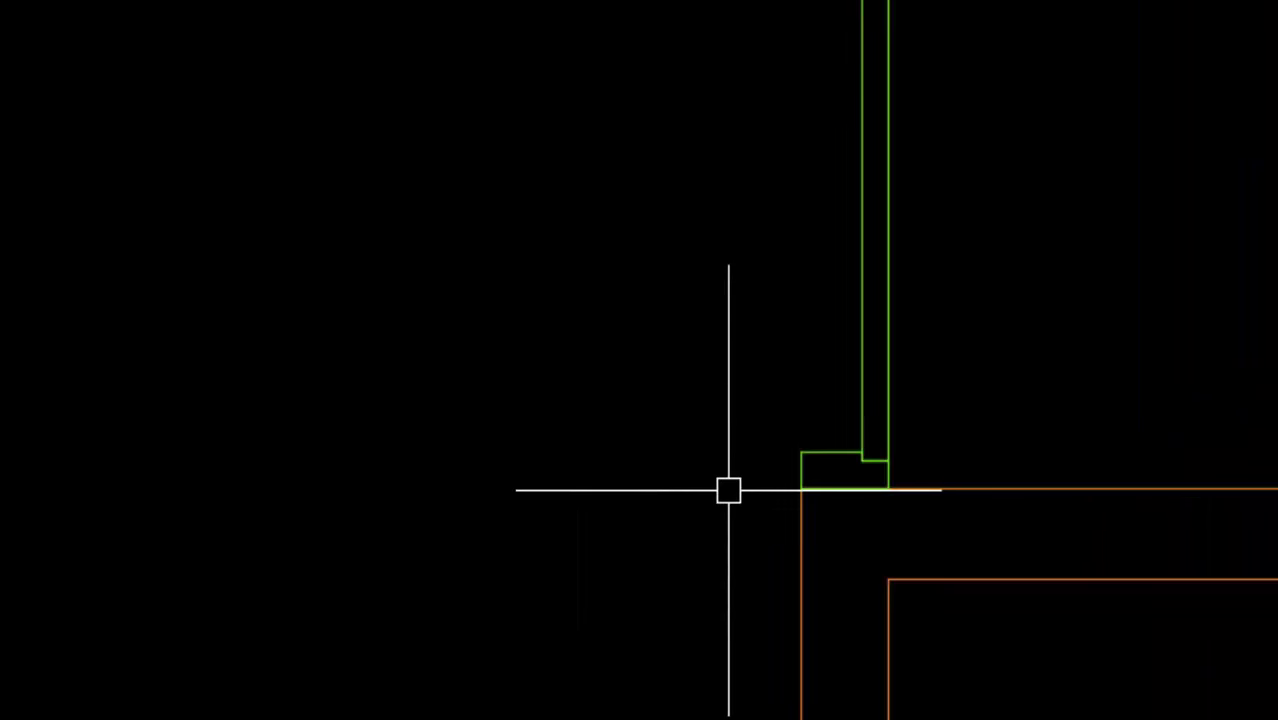
pyautogui.scroll(-3, 728, 459)
# Rotate the door leaf a quarter turn about its lower hinge corner so it lies horizontally
pyautogui.write('RO')
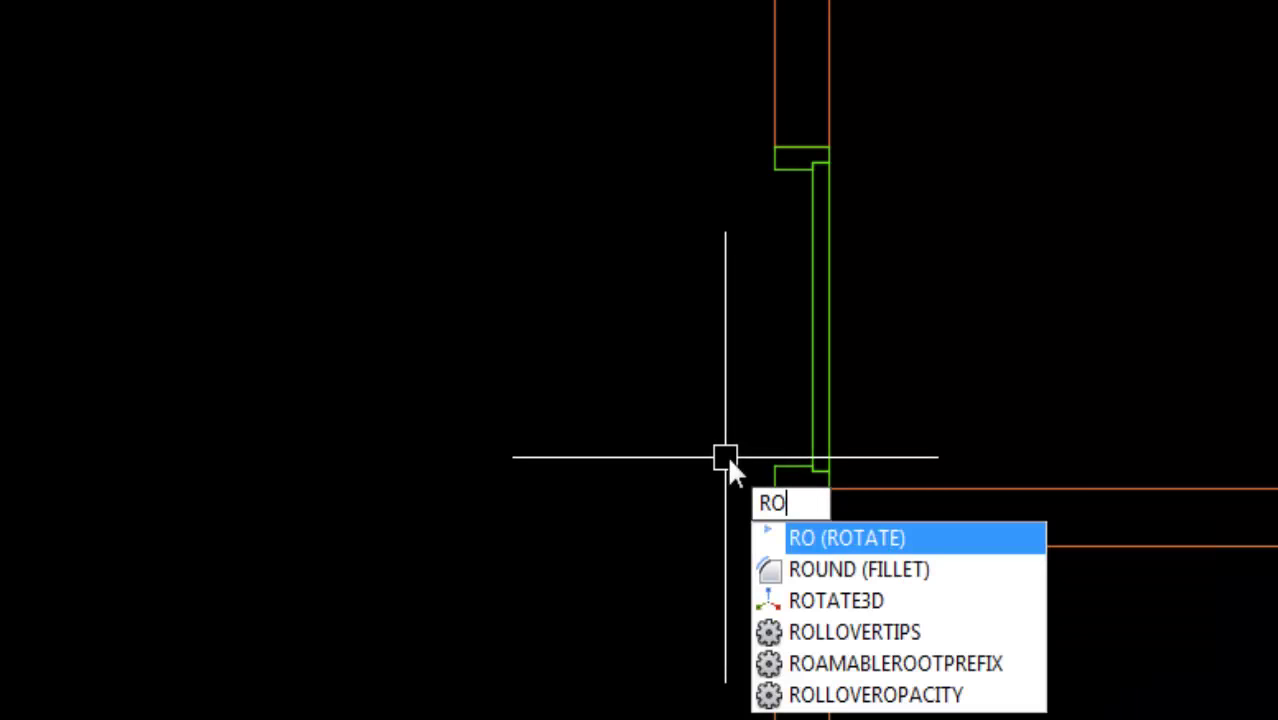
pyautogui.press('Return')
pyautogui.click(819, 362)
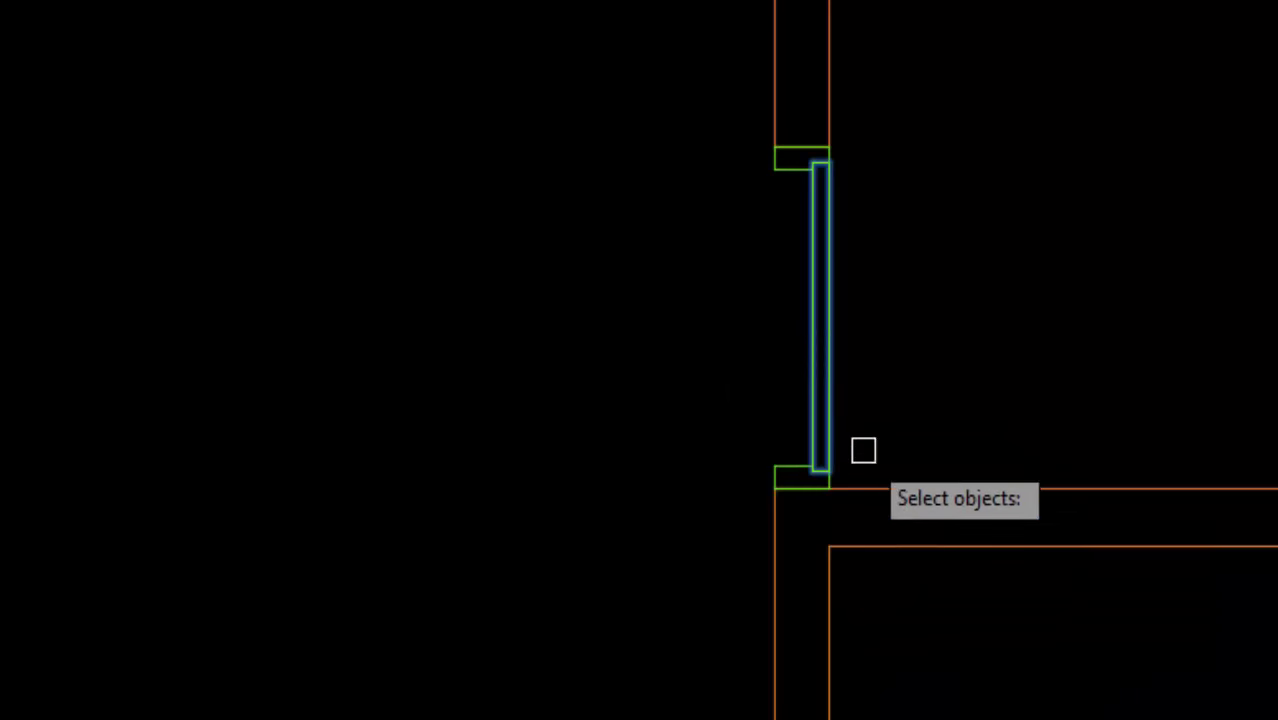
pyautogui.press('Return')
pyautogui.scroll(3, 843, 473)
pyautogui.click(799, 464)
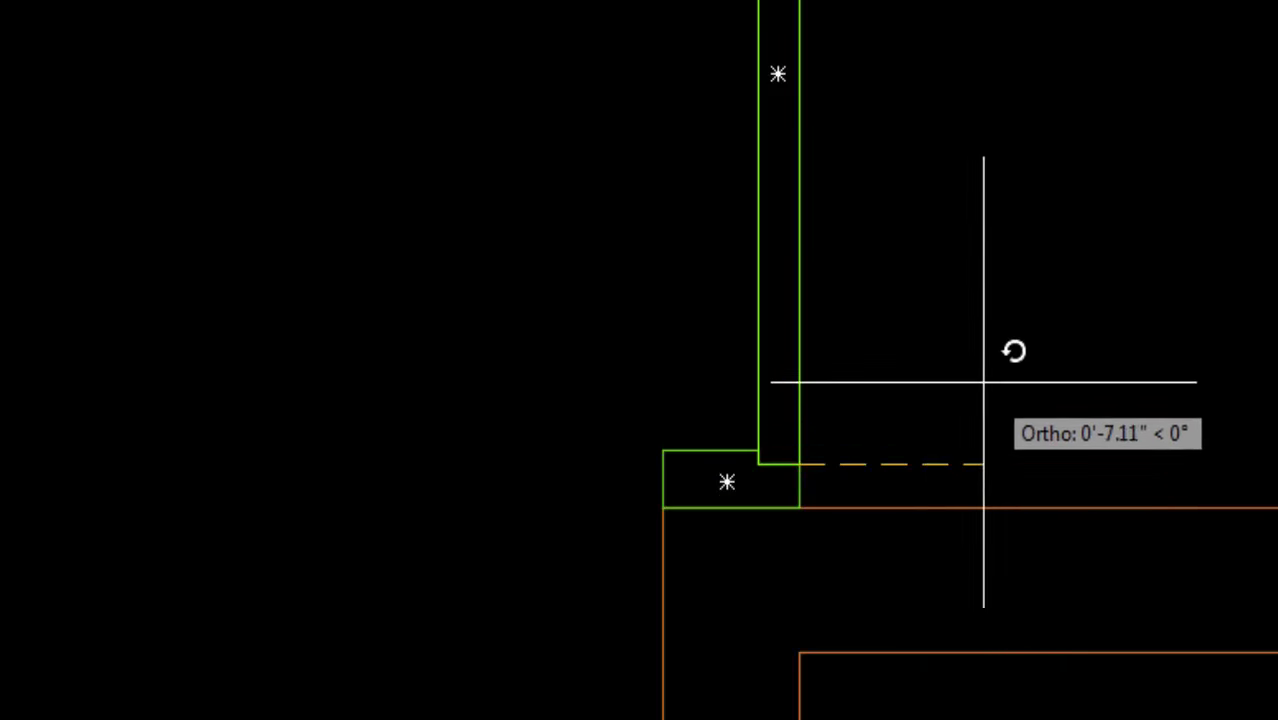
pyautogui.click(830, 585)
# Draw a circle centred on the hinge corner with radius reaching the leaf's far end
pyautogui.write('c')
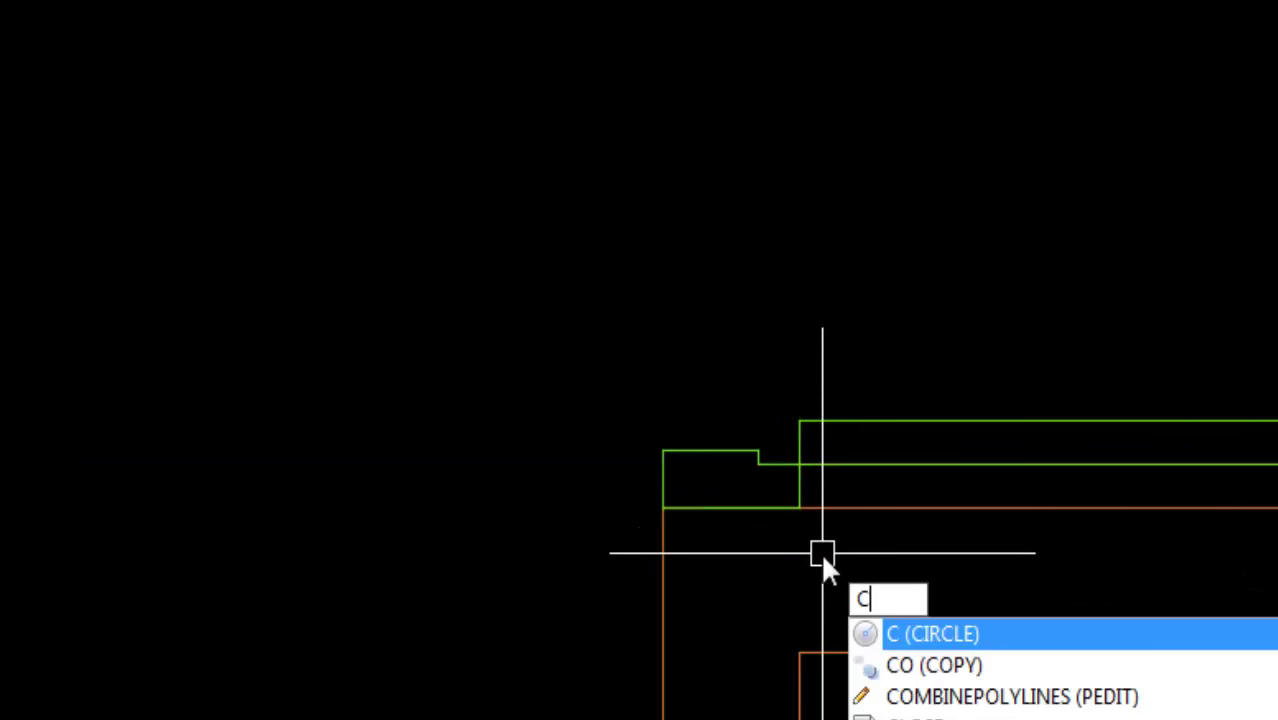
pyautogui.press('Return')
pyautogui.click(799, 464)
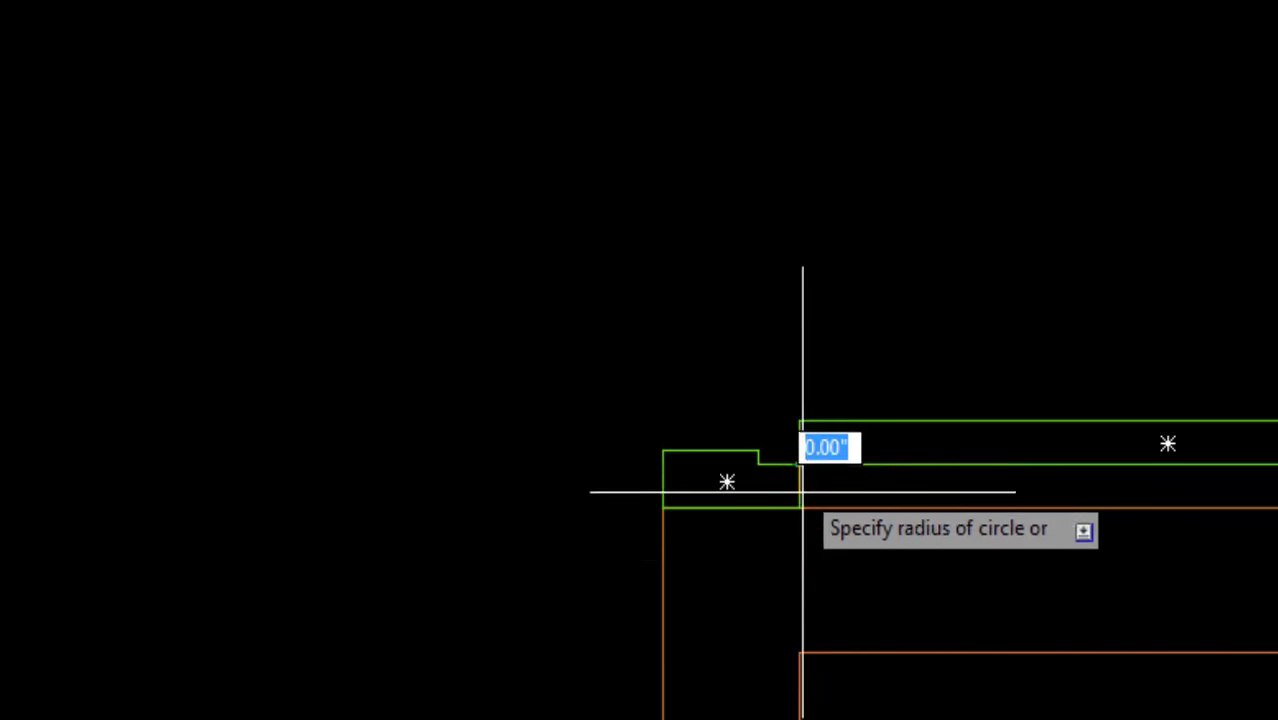
pyautogui.scroll(-4, 876, 590)
pyautogui.scroll(10, 848, 525)
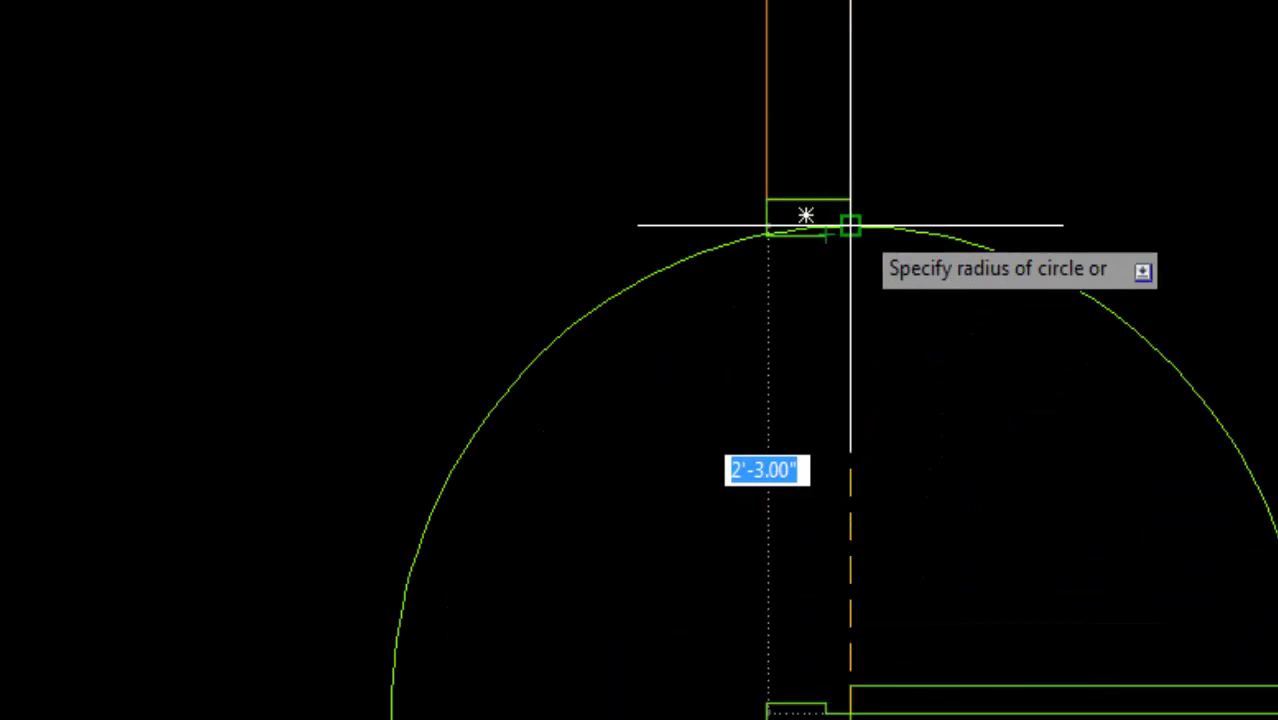
pyautogui.click(848, 225)
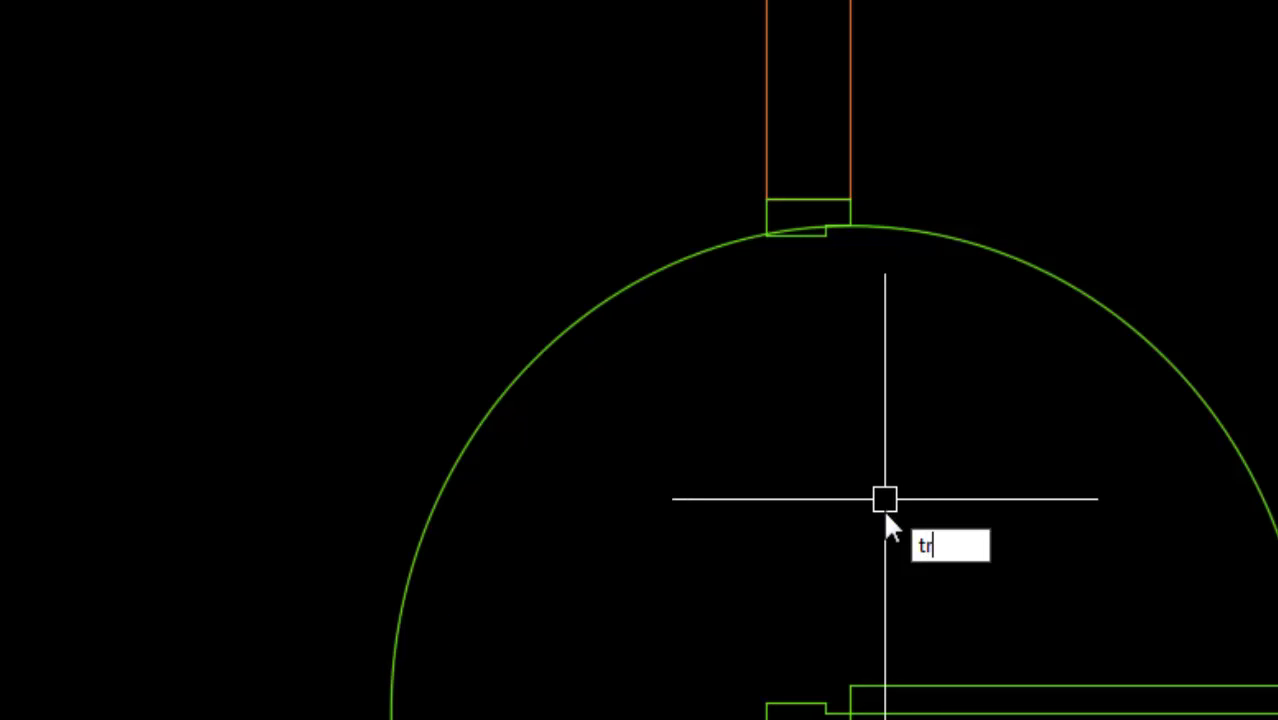
# Trim the circle down to the door's quarter-circle swing arc
pyautogui.press('Return')
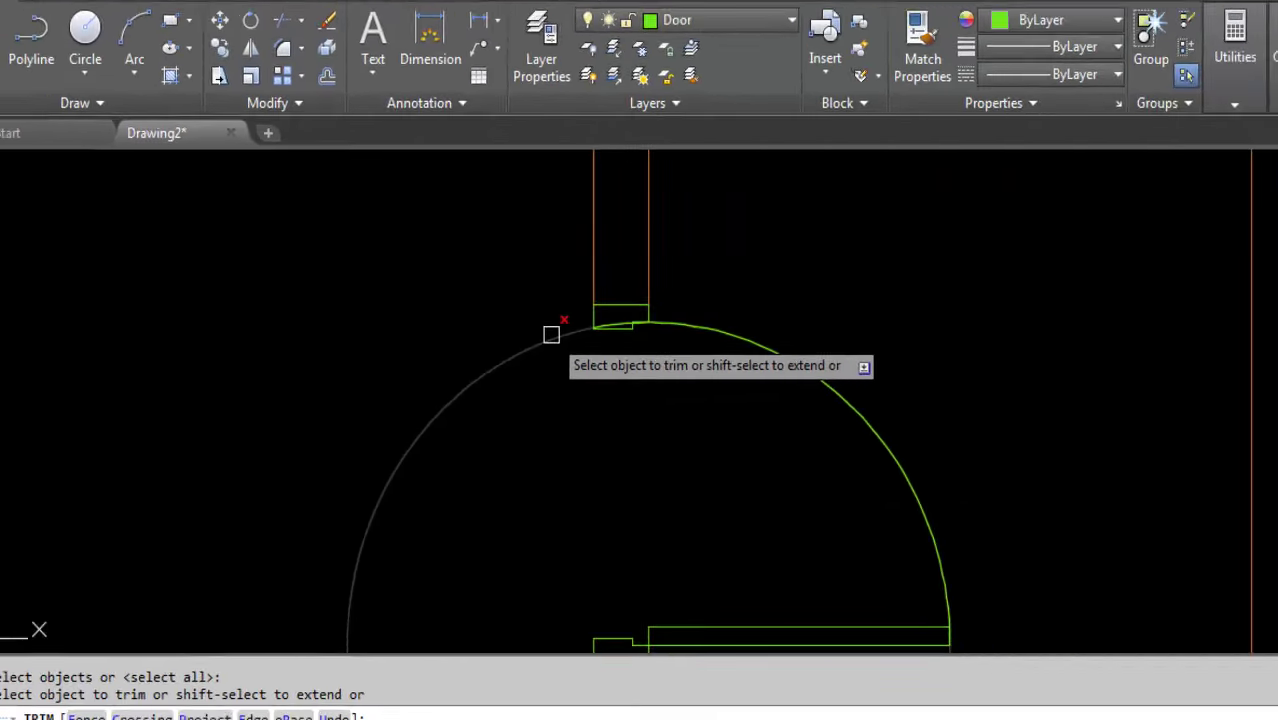
pyautogui.scroll(3, 551, 334)
pyautogui.scroll(3, 613, 345)
pyautogui.scroll(2, 633, 330)
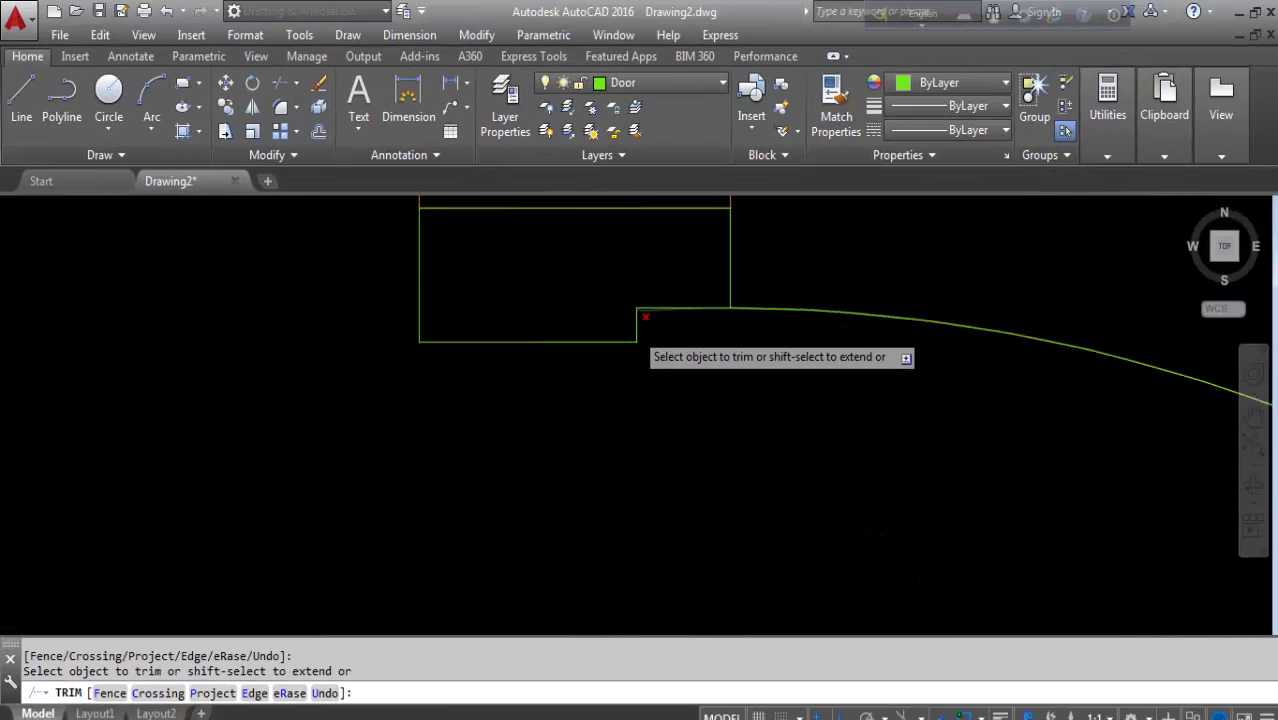
pyautogui.moveTo(645, 317); pyautogui.dragTo(656, 205, button='middle')
pyautogui.scroll(-2, 656, 205)
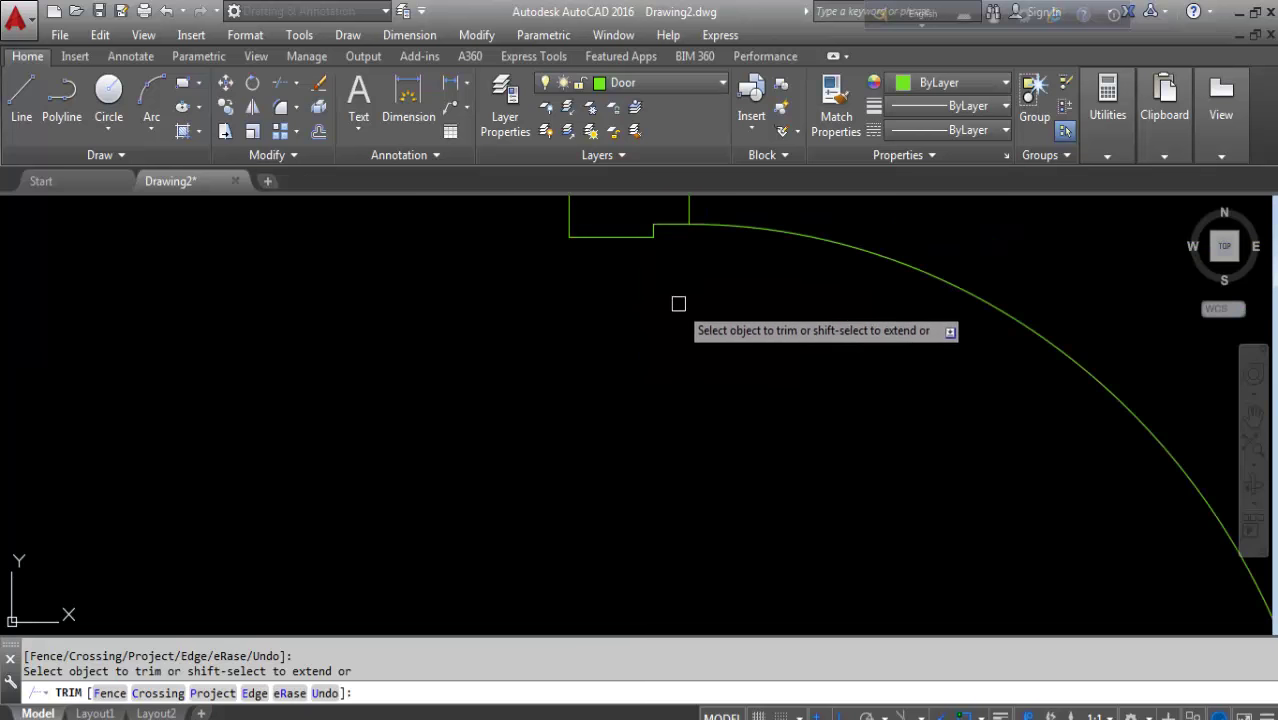
pyautogui.scroll(-3, 678, 303)
pyautogui.scroll(-2, 630, 570)
pyautogui.scroll(-5, 613, 585)
pyautogui.scroll(-1, 759, 422)
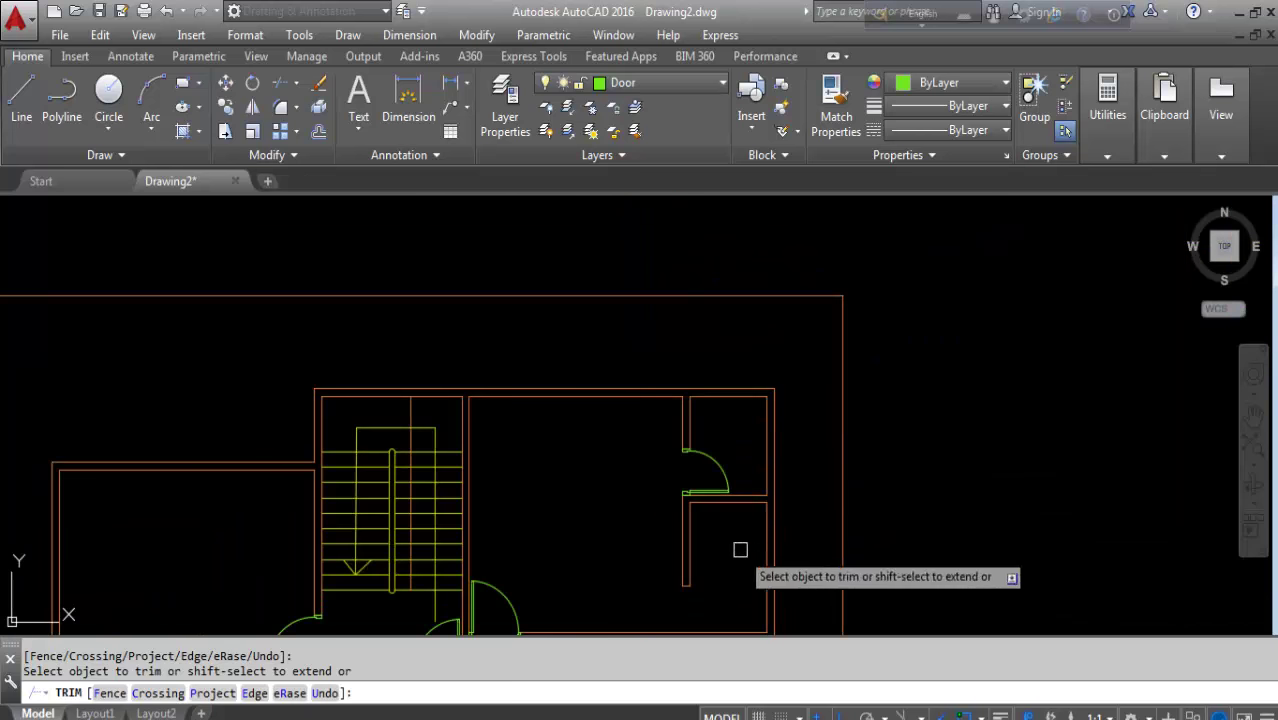
pyautogui.moveTo(740, 549); pyautogui.dragTo(706, 437, button='middle')
pyautogui.press('Escape')
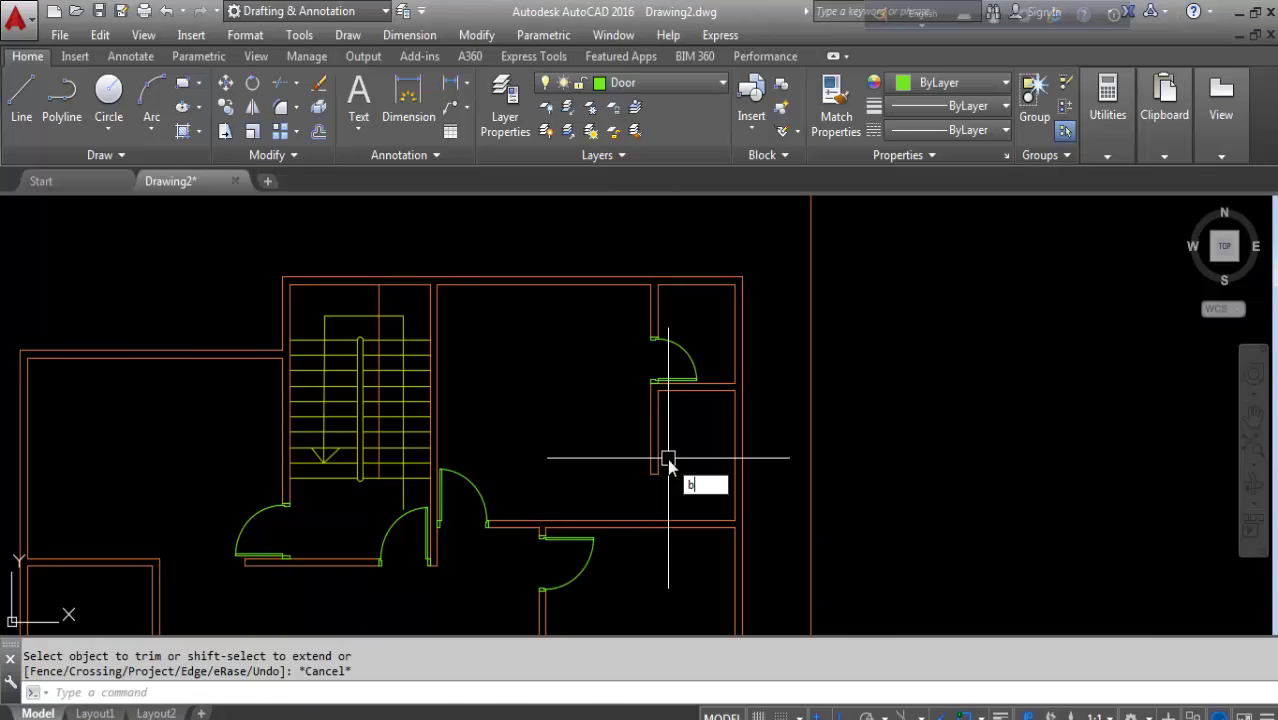
# Start a block named door2.5 and select the door's arc, leaf and jambs
pyautogui.write('B')
pyautogui.press('Return')
pyautogui.write('door2.5')
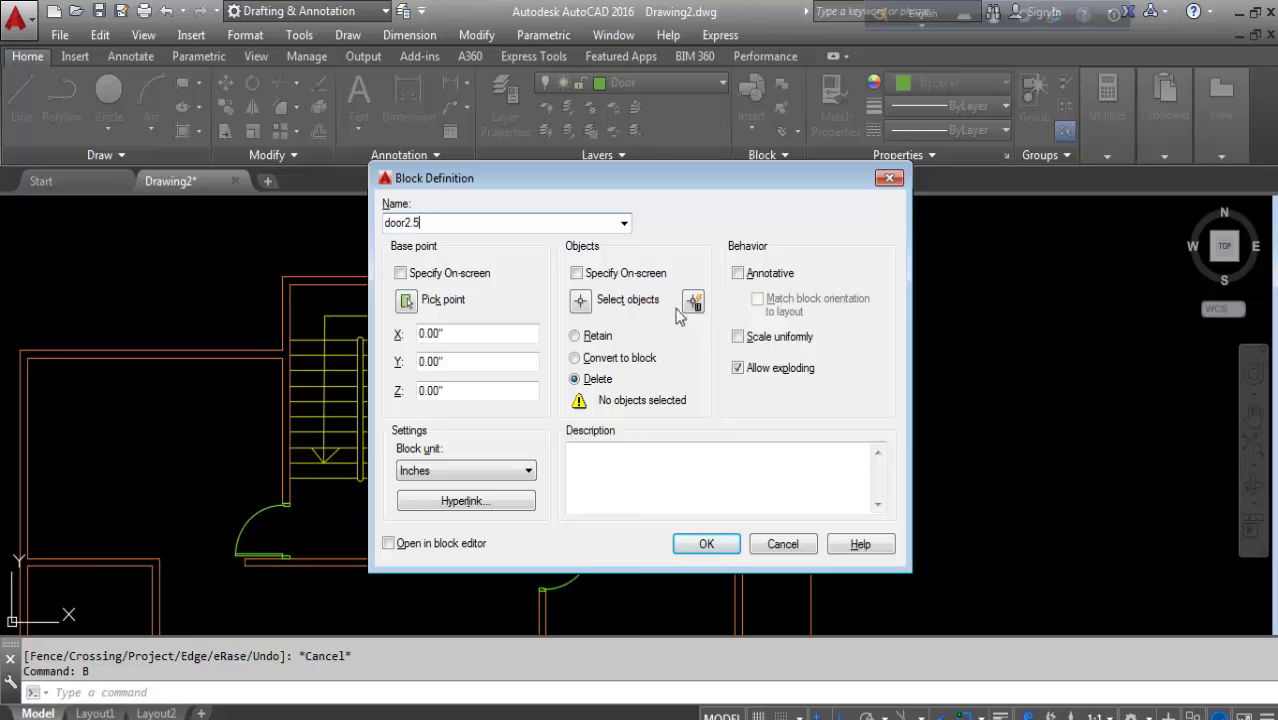
pyautogui.click(581, 301)
pyautogui.scroll(2, 678, 352)
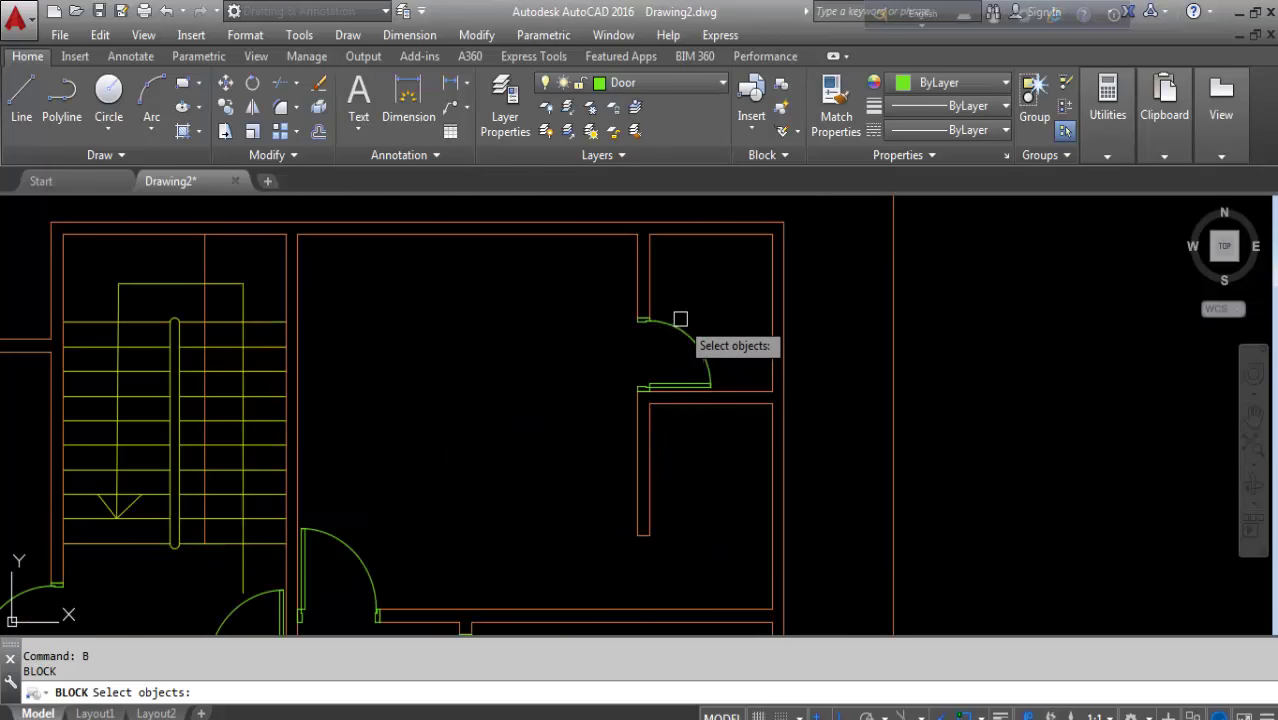
pyautogui.click(655, 347)
pyautogui.scroll(5, 646, 321)
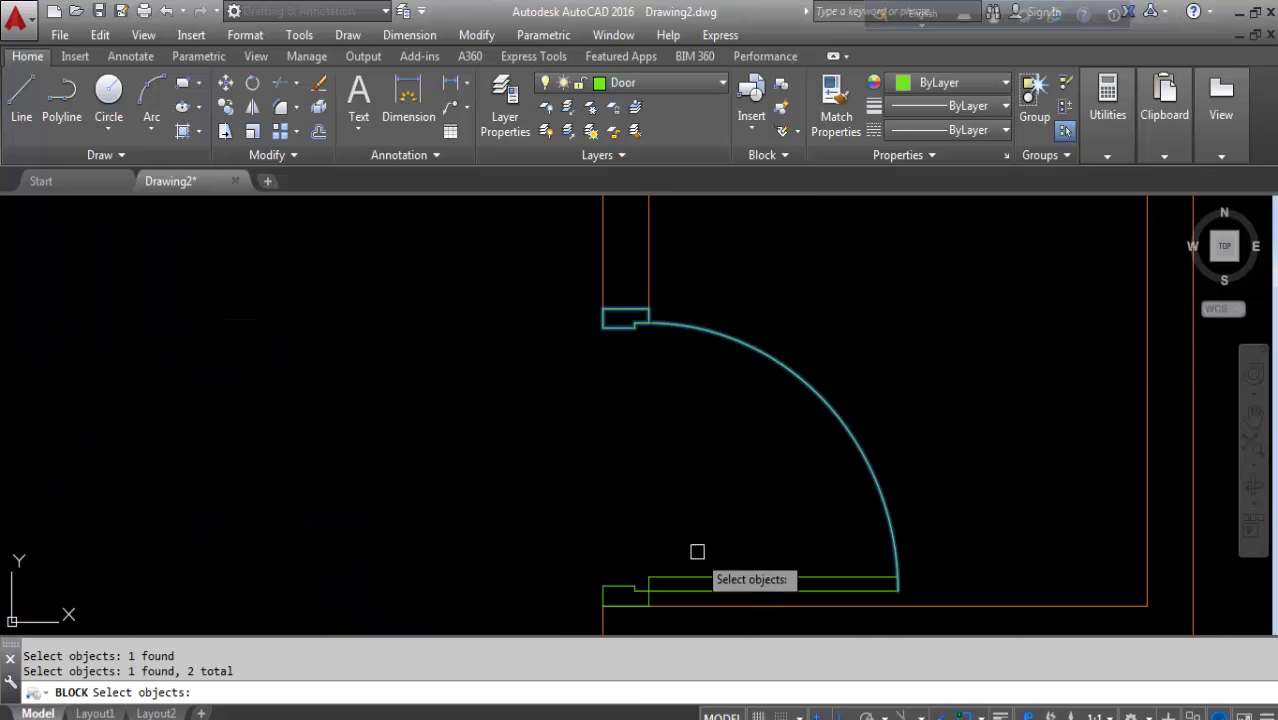
pyautogui.click(688, 580)
pyautogui.click(630, 594)
pyautogui.scroll(-3, 530, 460)
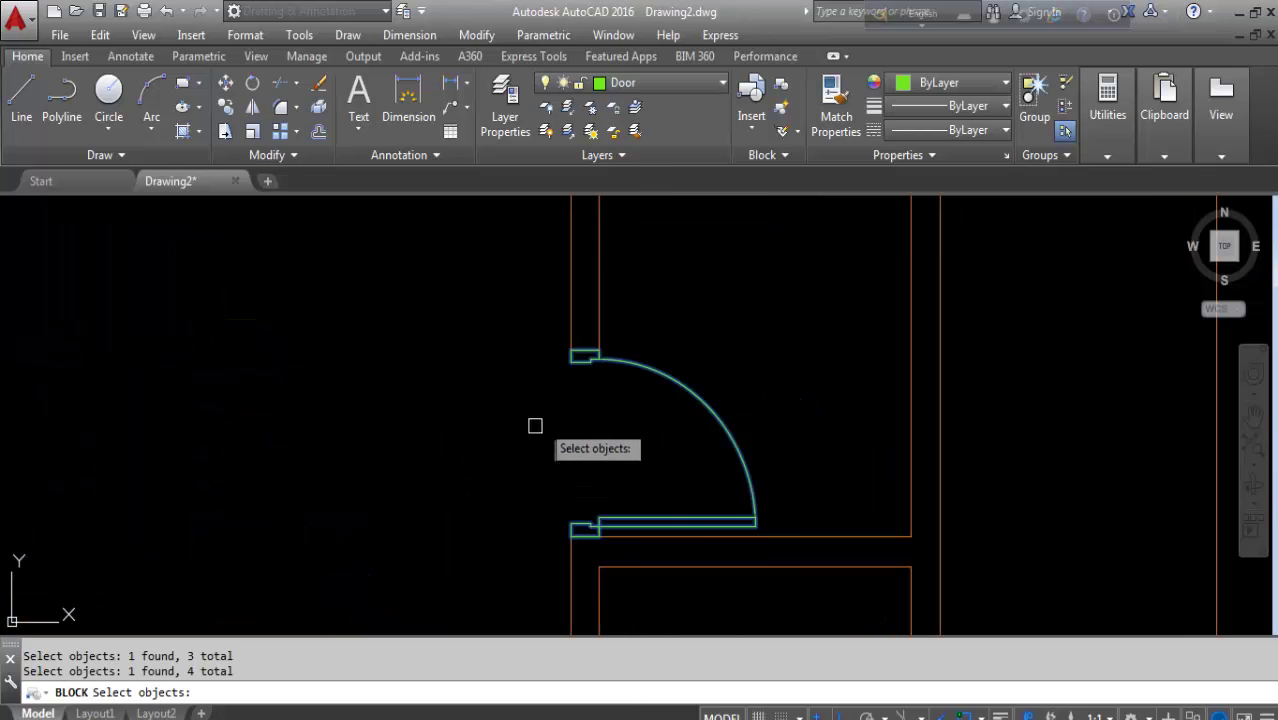
pyautogui.press('Return')
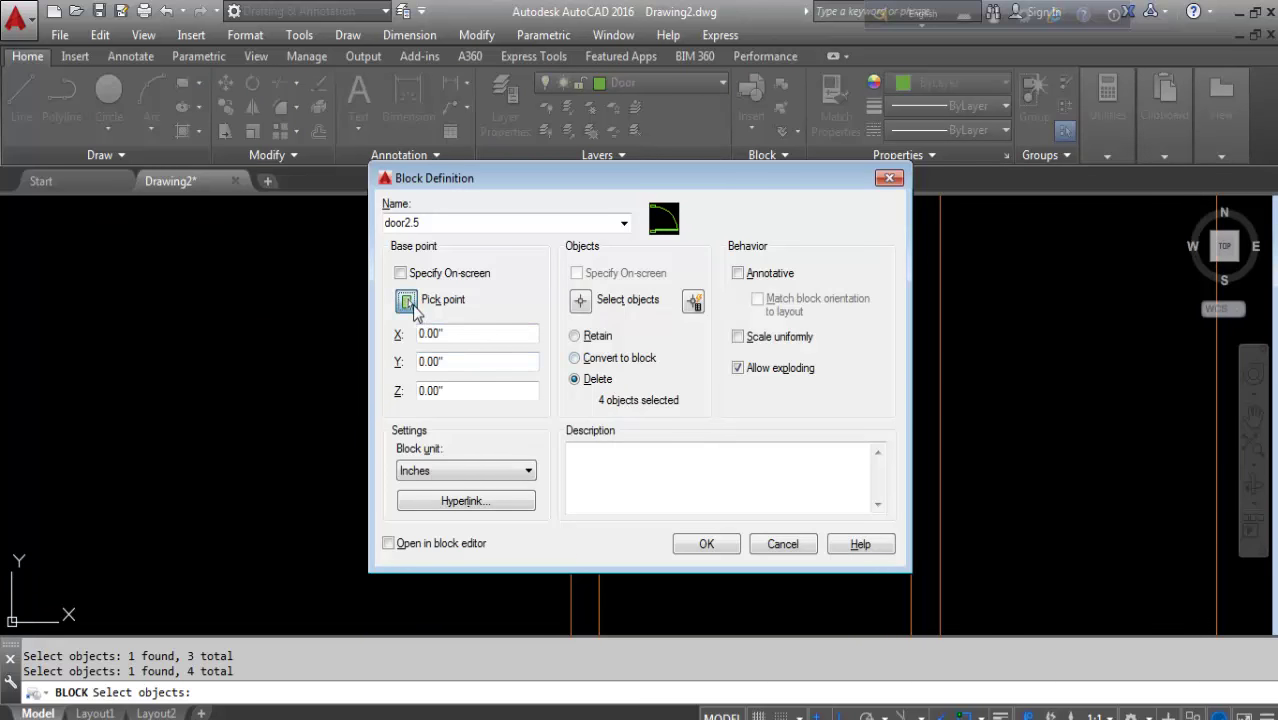
# Set the door2.5 base point at the hinge corner and create the block
pyautogui.click(407, 301)
pyautogui.scroll(2, 585, 530)
pyautogui.scroll(2, 585, 533)
pyautogui.scroll(2, 560, 510)
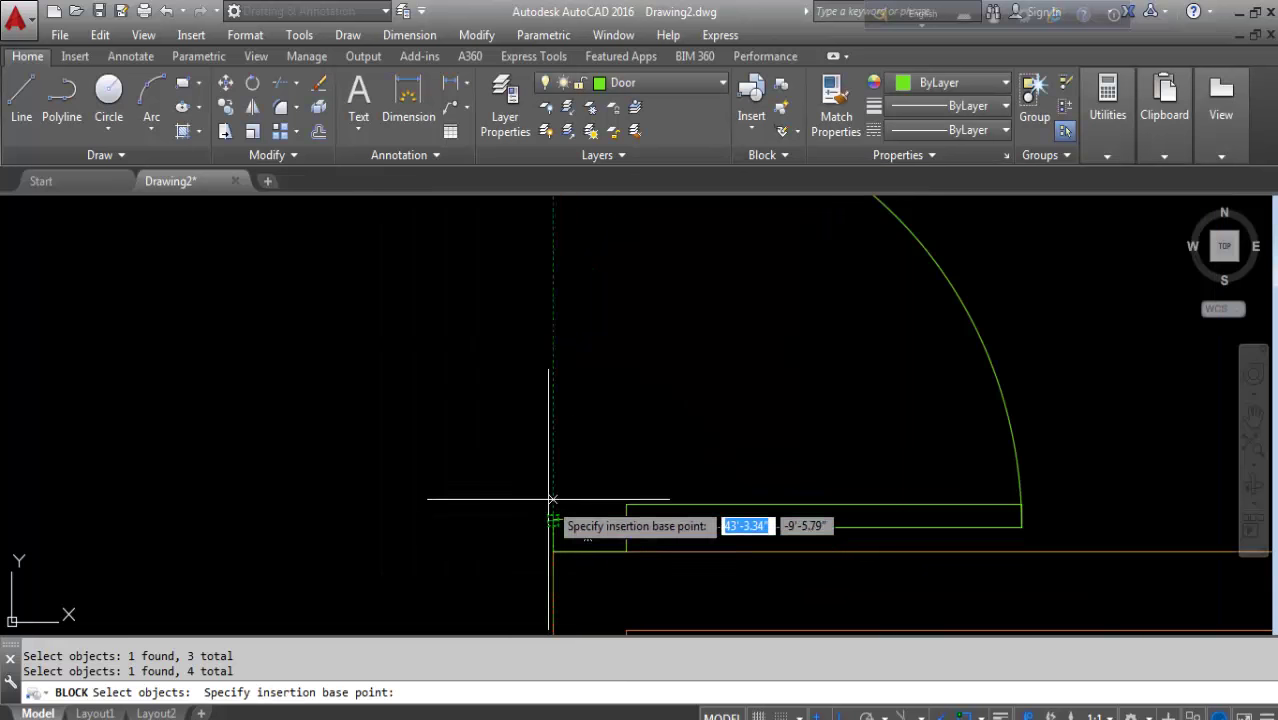
pyautogui.scroll(-4, 570, 440)
pyautogui.scroll(-1, 595, 420)
pyautogui.scroll(3, 580, 470)
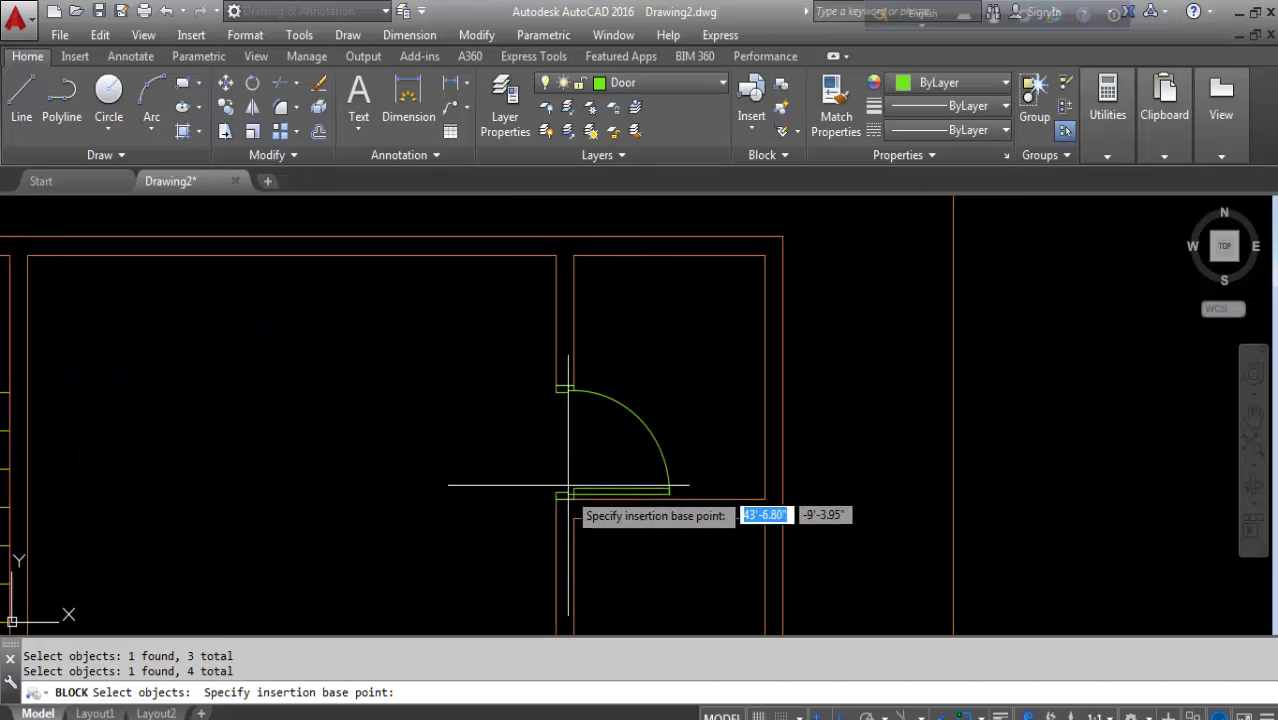
pyautogui.scroll(2, 568, 487)
pyautogui.click(538, 514)
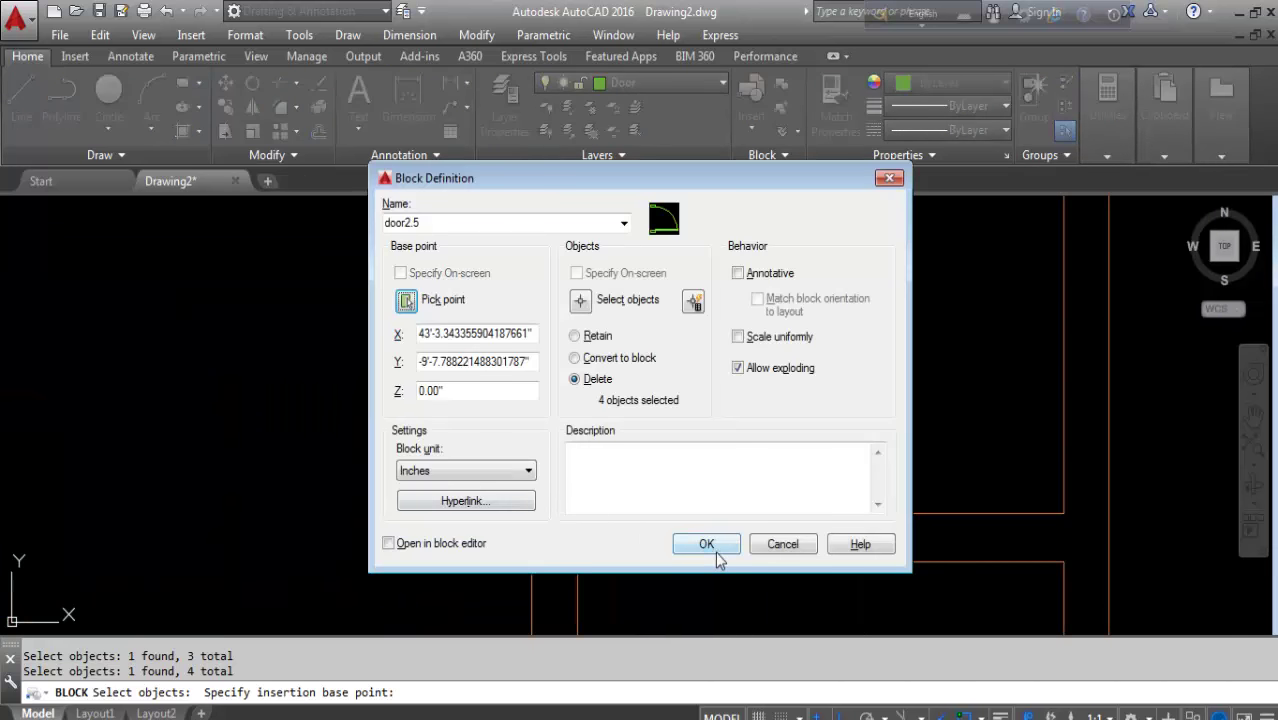
pyautogui.click(710, 550)
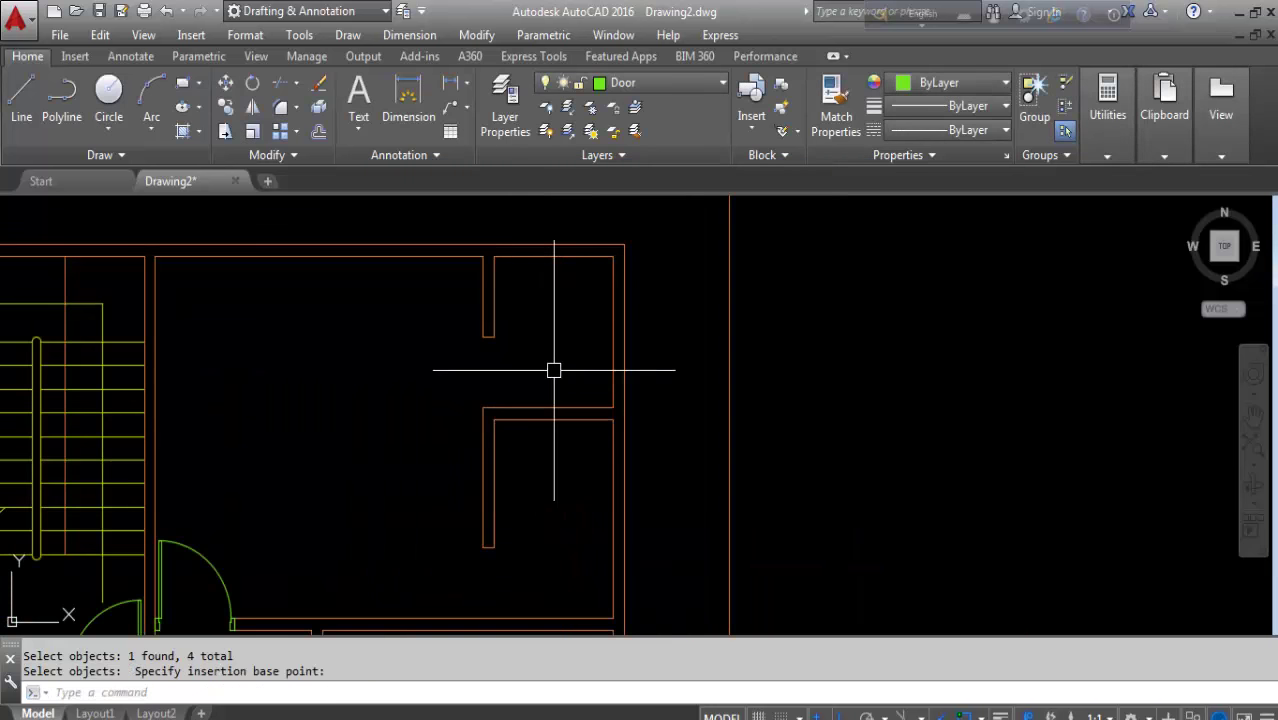
# Insert a door2.5 block into the upper-right wall opening
pyautogui.press('Return')
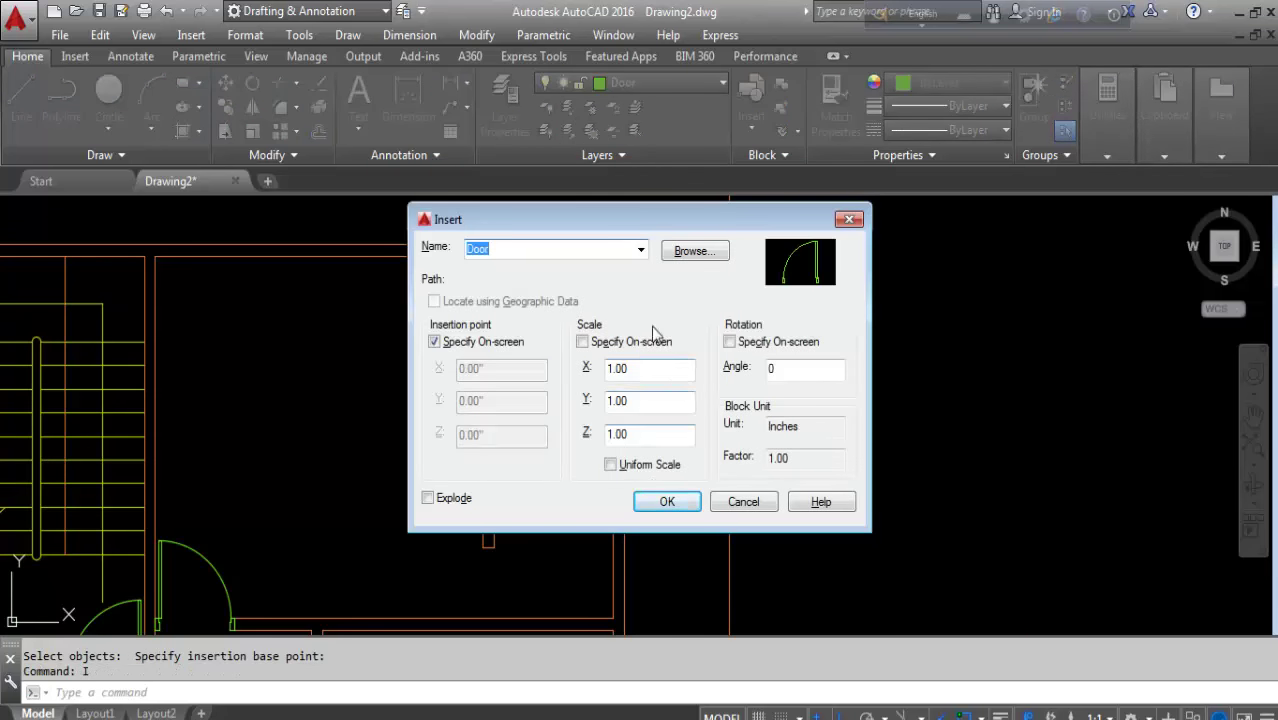
pyautogui.click(641, 250)
pyautogui.click(490, 283)
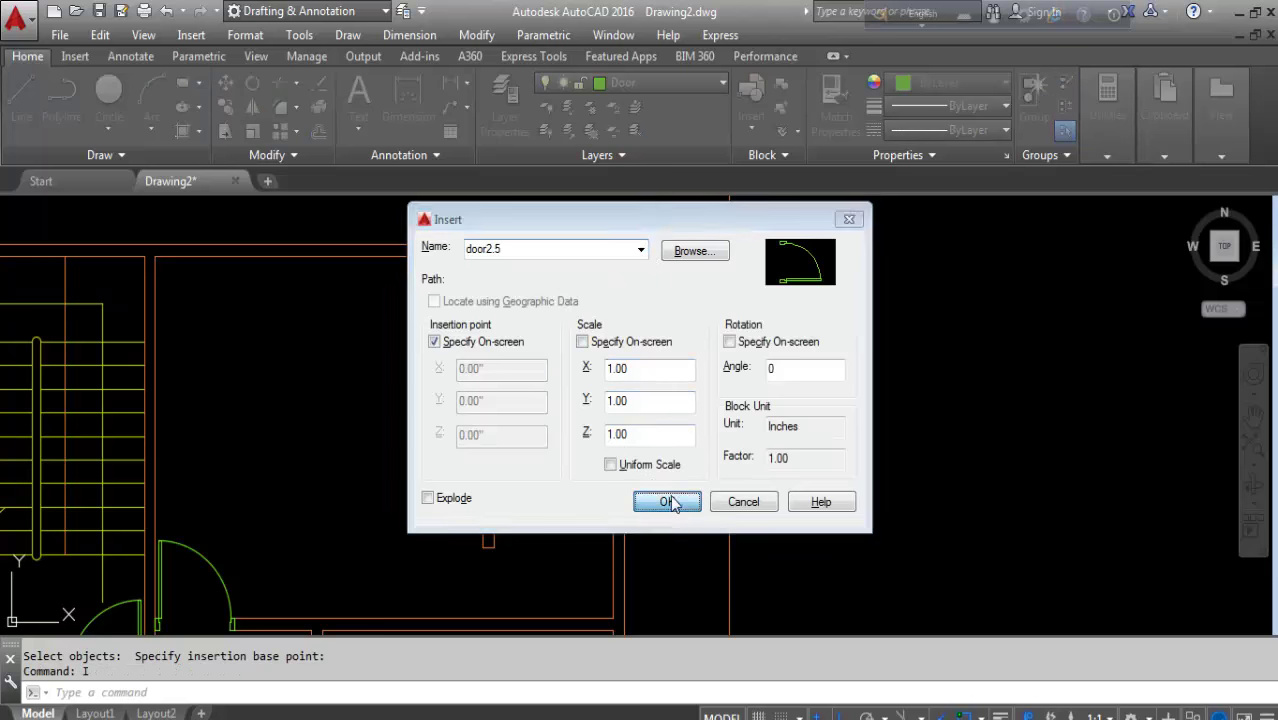
pyautogui.click(667, 501)
pyautogui.scroll(3, 480, 425)
pyautogui.click(485, 395)
pyautogui.scroll(-3, 485, 395)
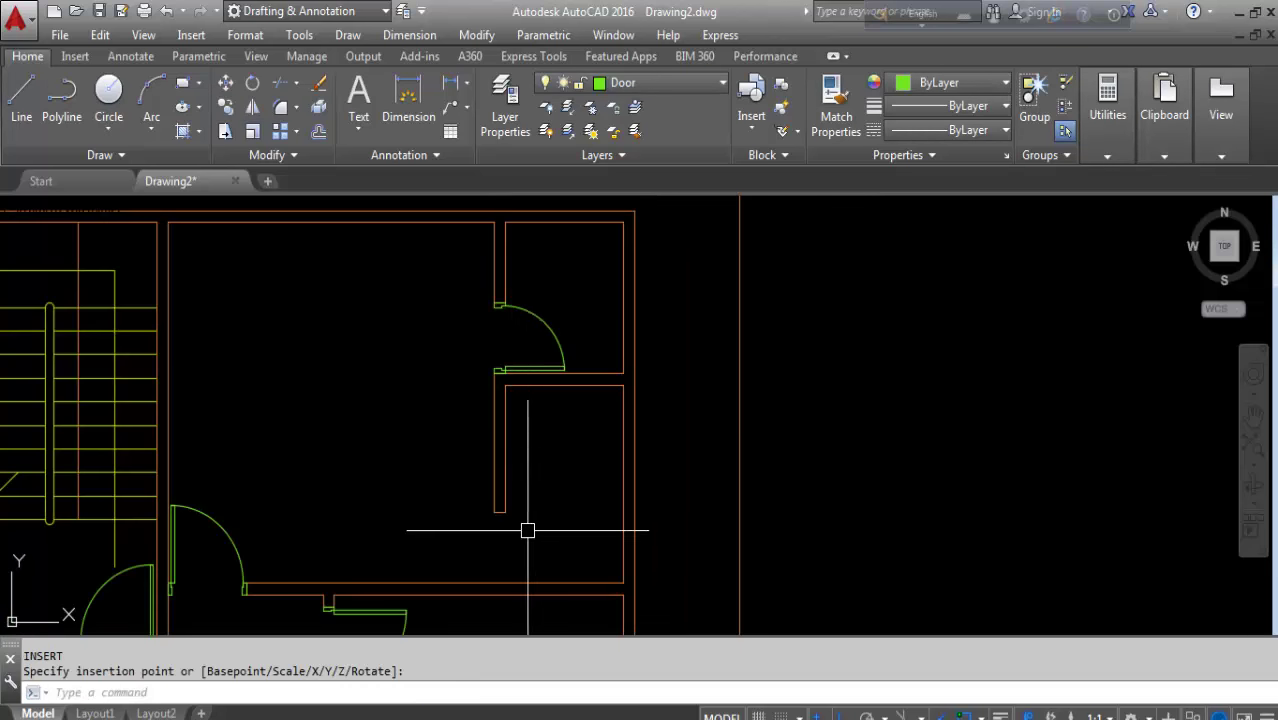
pyautogui.scroll(-2, 516, 443)
# Insert another door2.5 block into the right-hand room's doorway
pyautogui.press('Return')
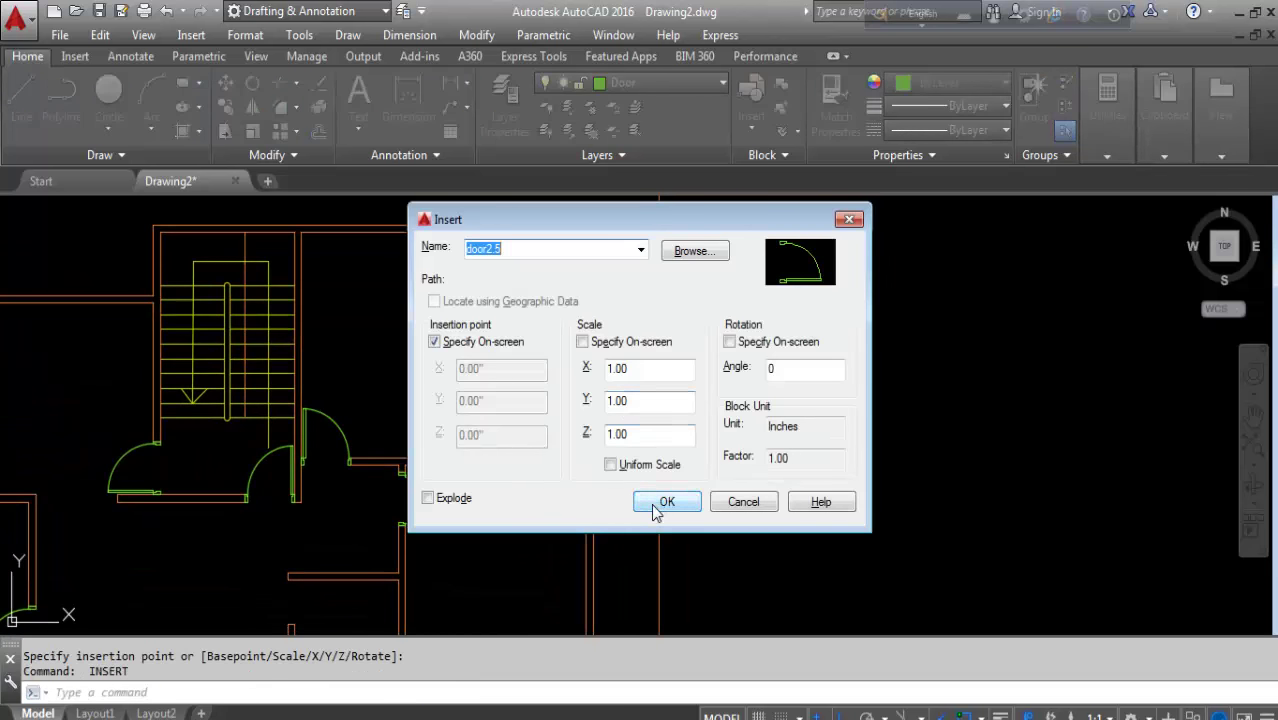
pyautogui.click(651, 511)
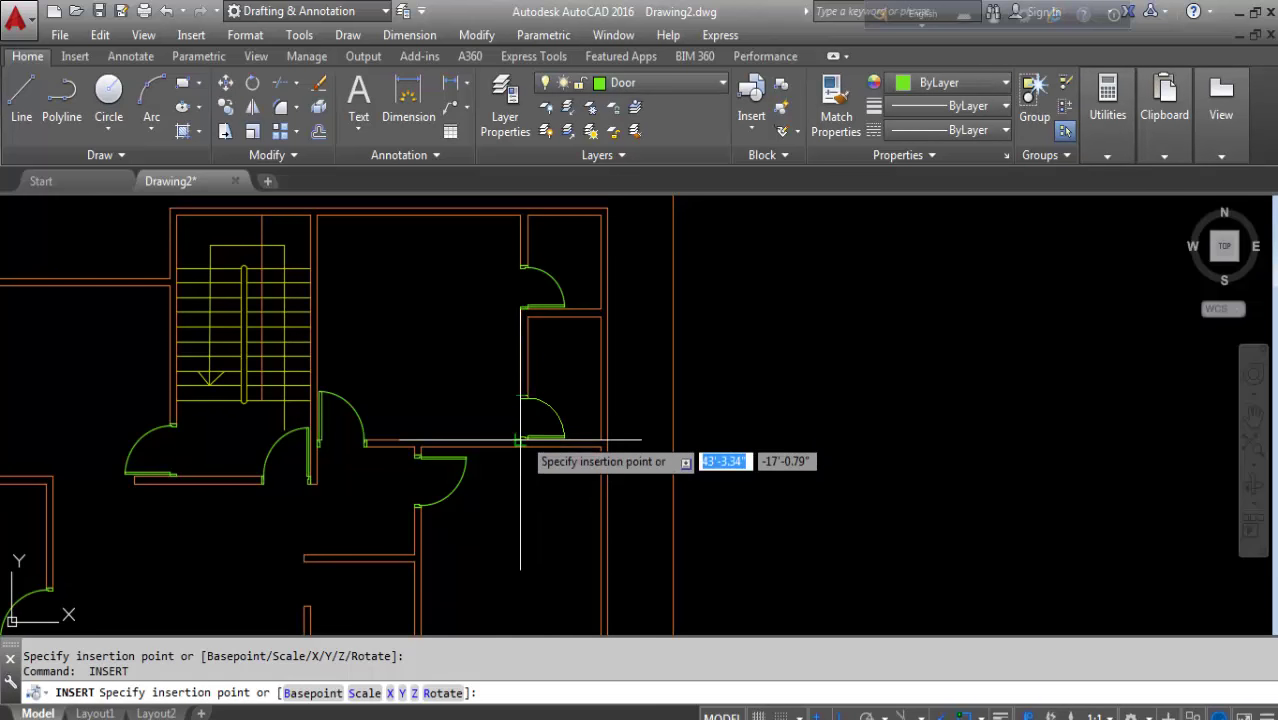
pyautogui.click(520, 440)
pyautogui.scroll(5, 514, 400)
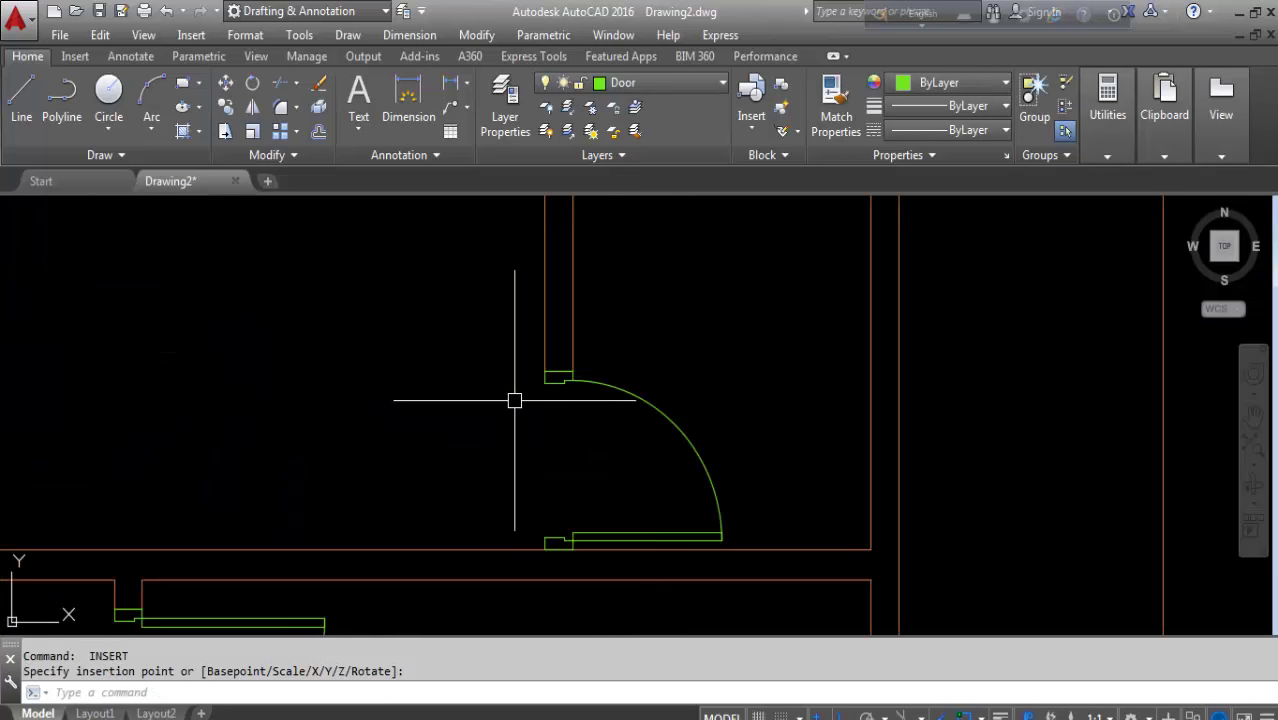
pyautogui.scroll(-3, 720, 365)
pyautogui.scroll(-3, 707, 385)
pyautogui.write('c')
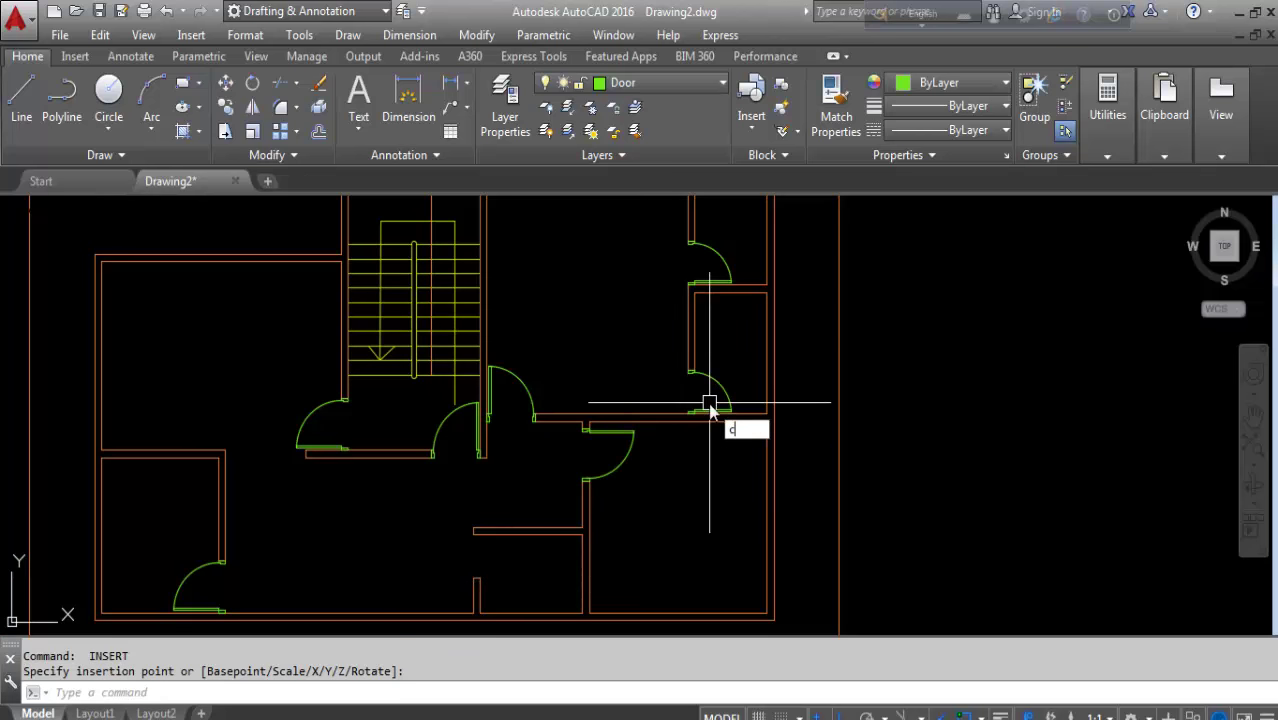
# Copy an existing door to a spot below the central corridor
pyautogui.write('o')
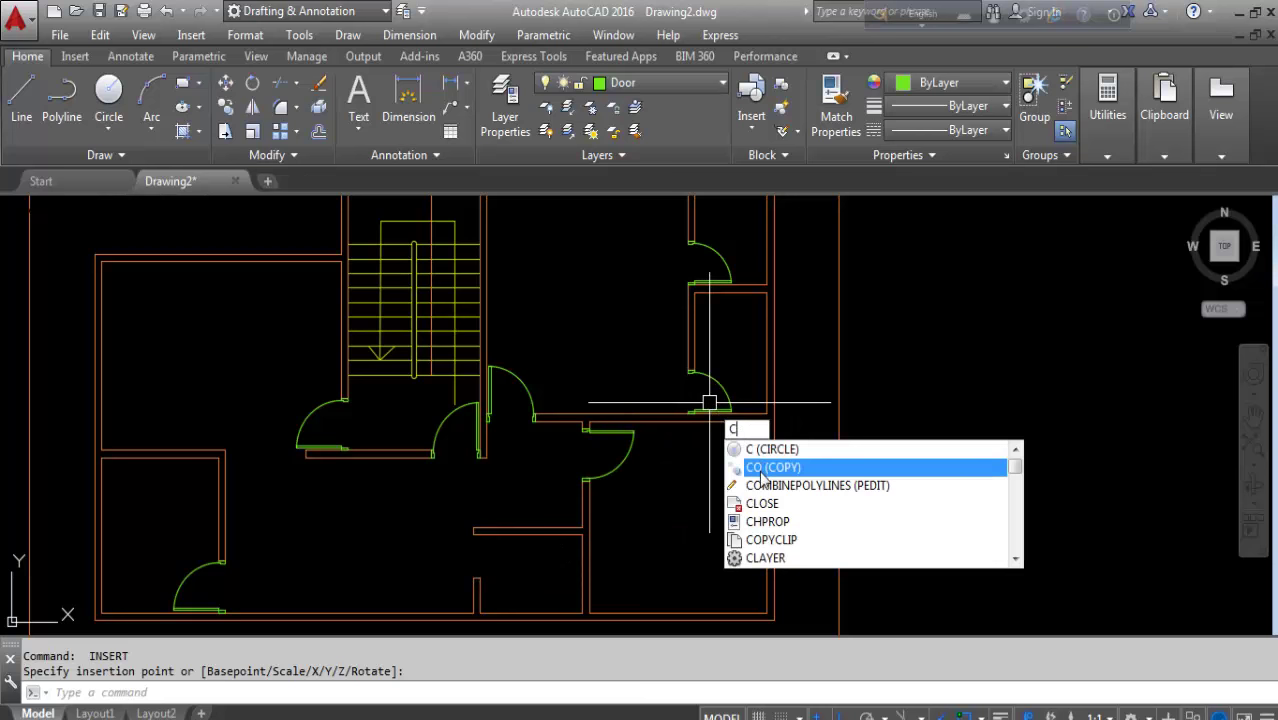
pyautogui.press('Return')
pyautogui.click(715, 395)
pyautogui.press('Return')
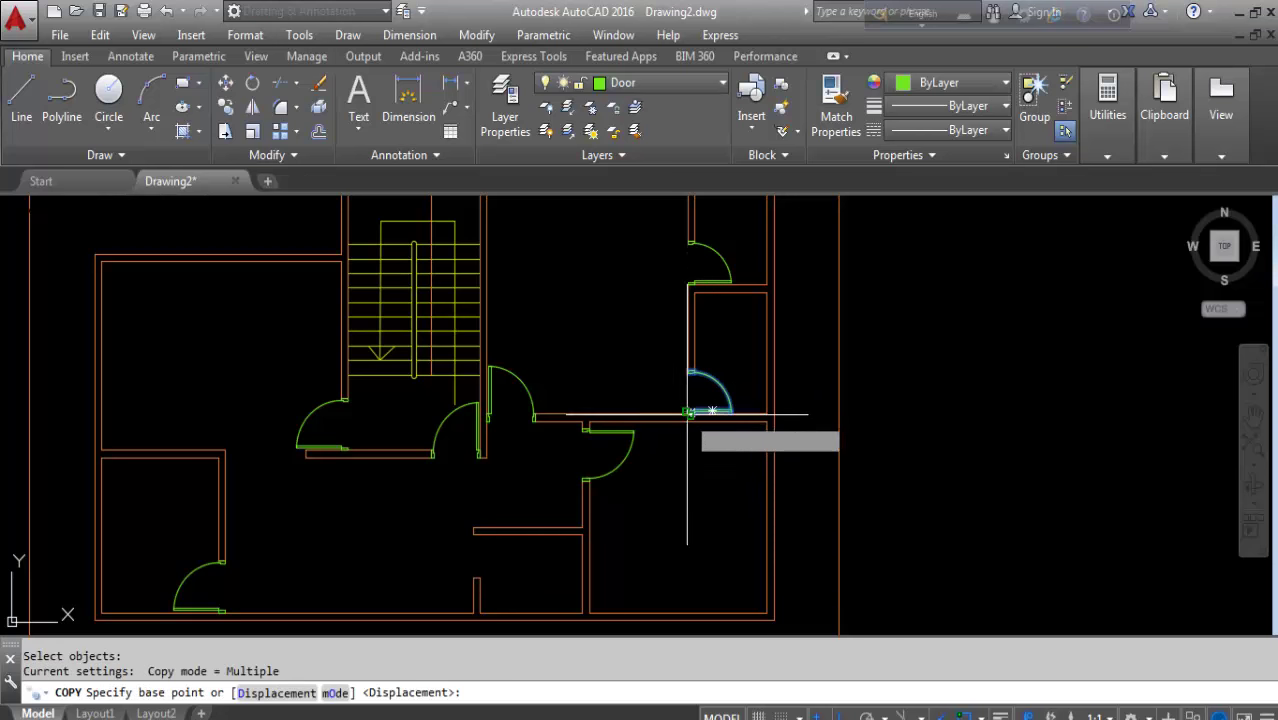
pyautogui.click(688, 408)
pyautogui.scroll(2, 484, 542)
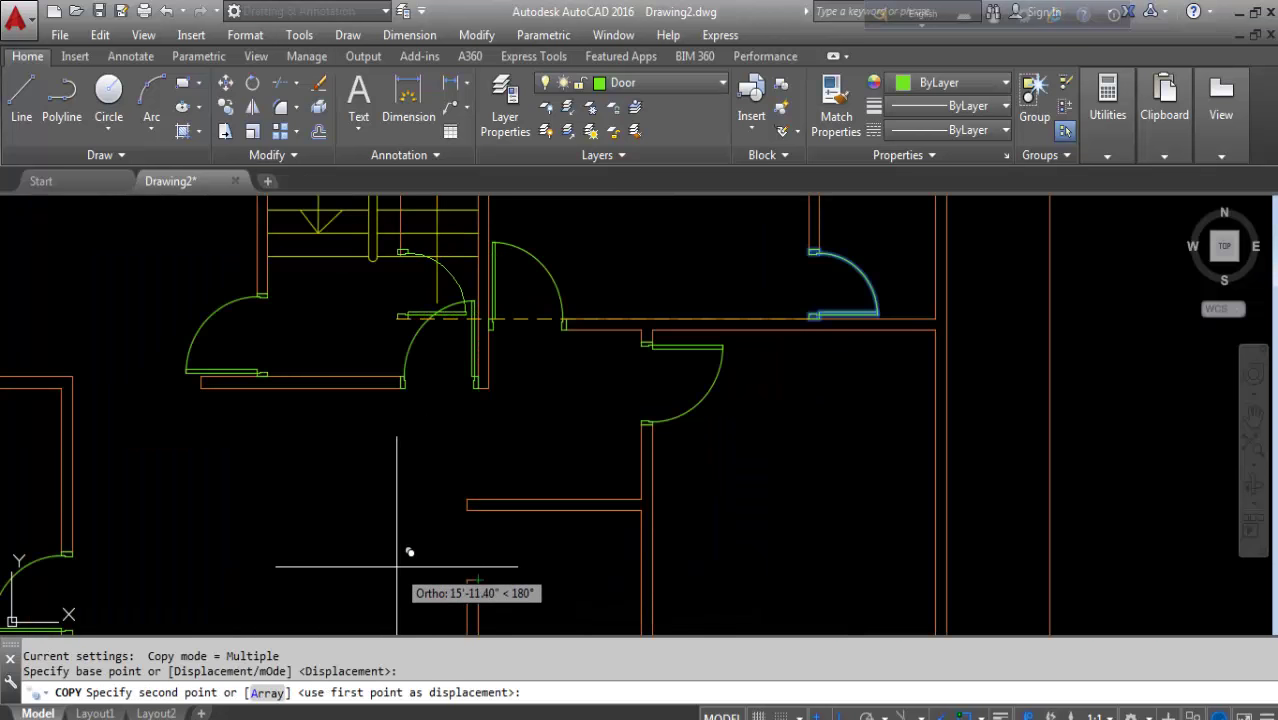
pyautogui.press('F8')
pyautogui.click(300, 528)
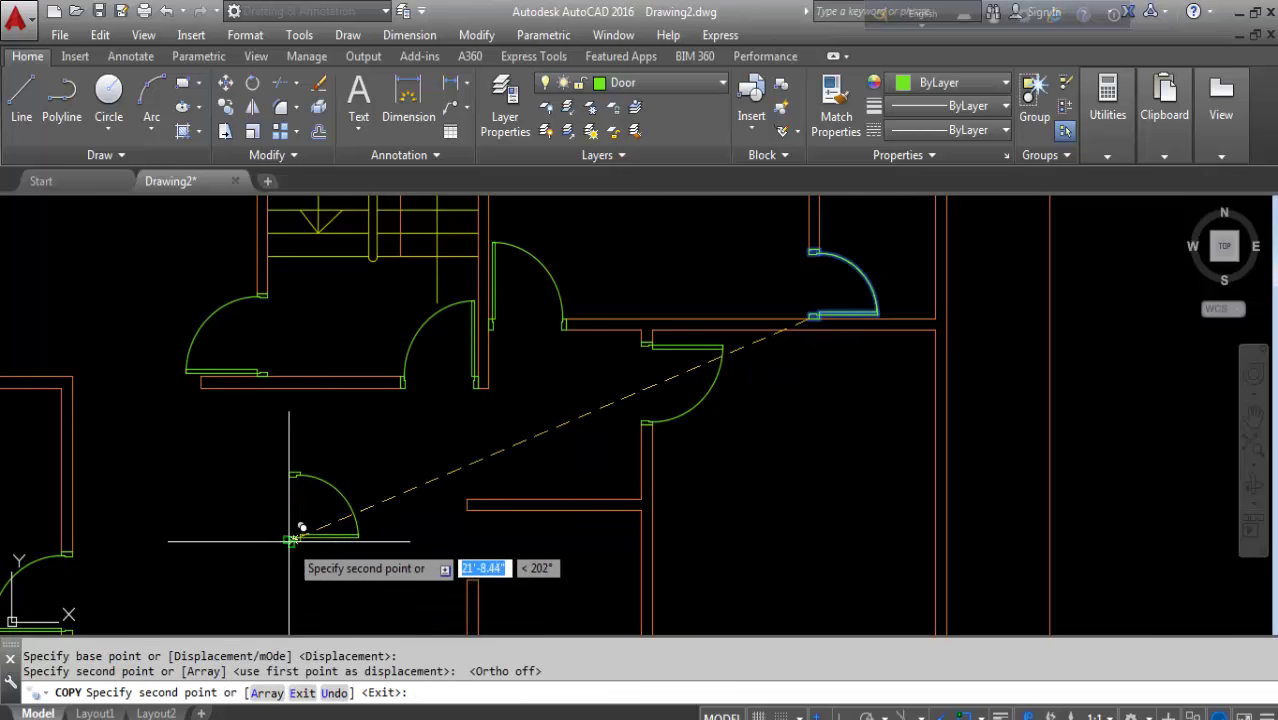
pyautogui.press('Escape')
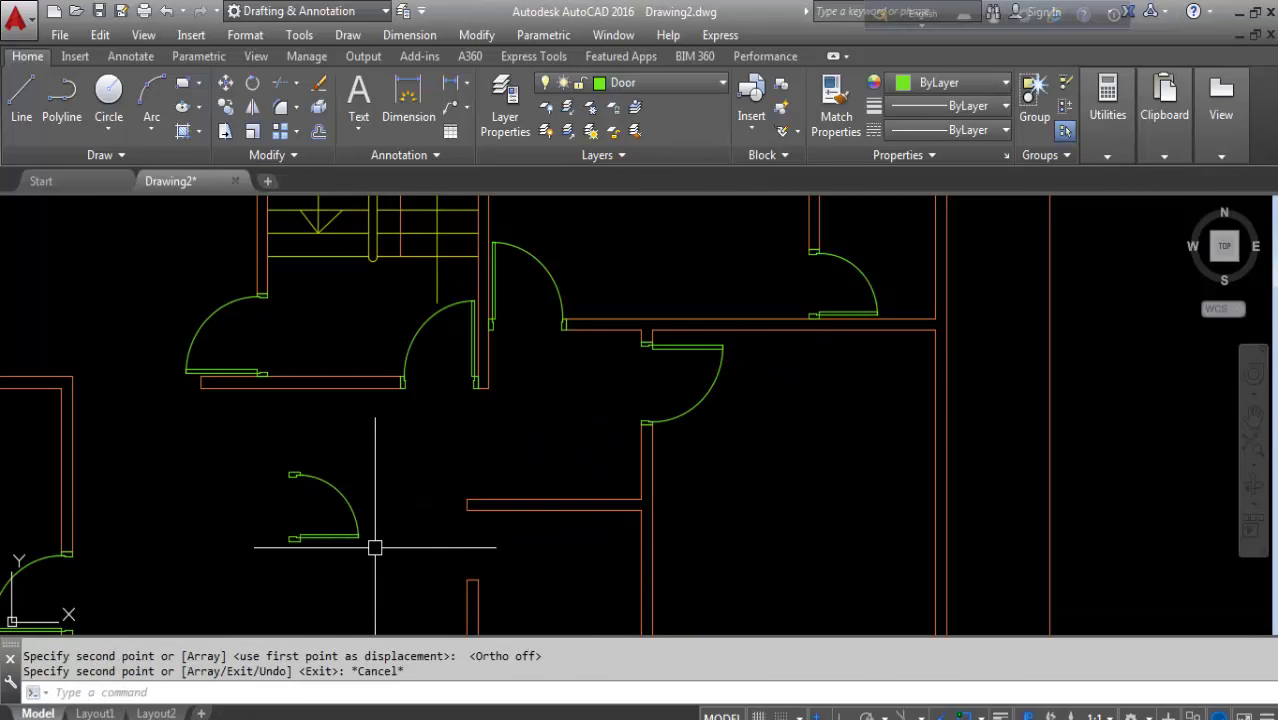
pyautogui.write('MI')
# Mirror the copied door across a horizontal line, keeping the original
pyautogui.press('Return')
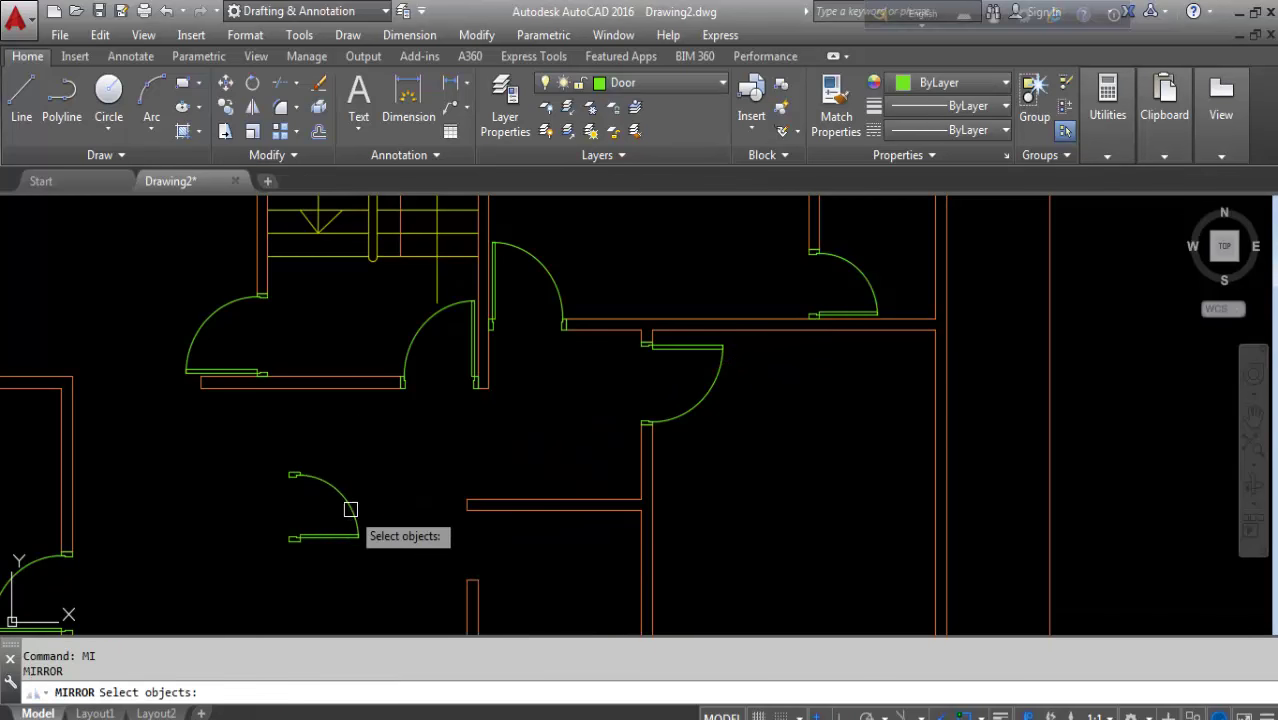
pyautogui.click(352, 508)
pyautogui.press('Return')
pyautogui.click(343, 552)
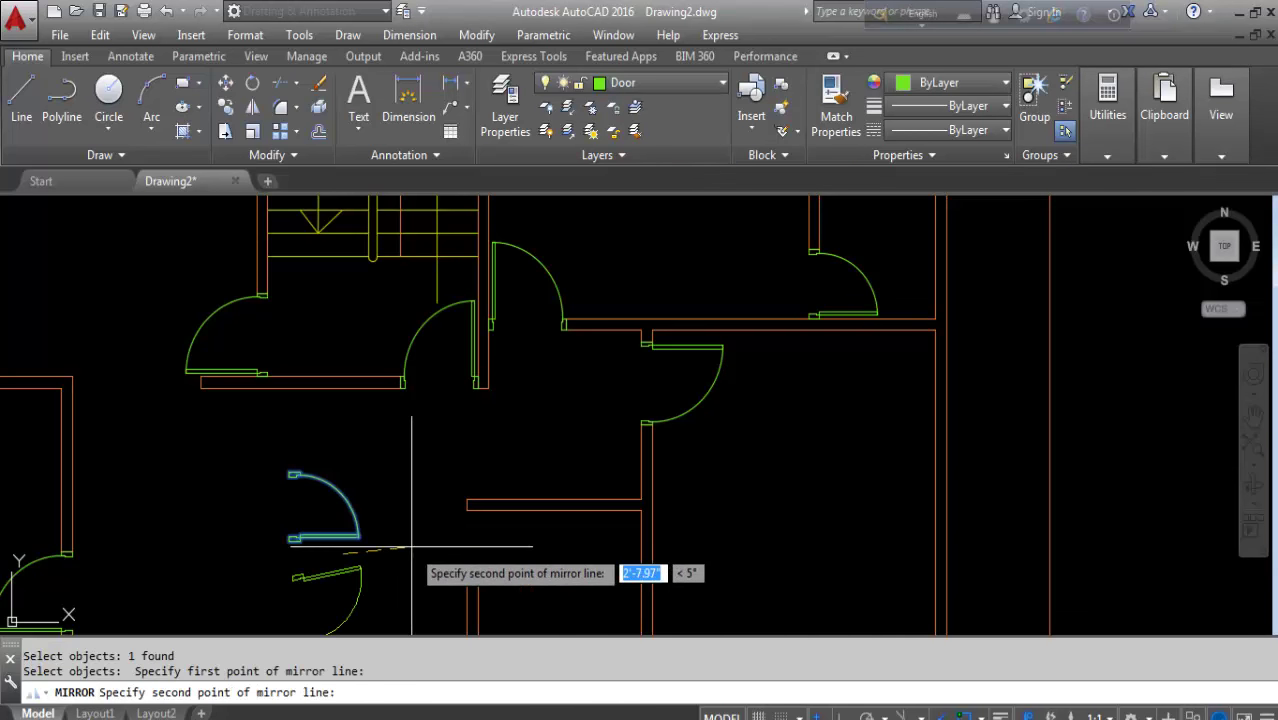
pyautogui.press('F8')
pyautogui.click(428, 552)
pyautogui.press('Return')
# Move the mirrored door into the lower central wall opening and delete the leftover copy
pyautogui.click(349, 574)
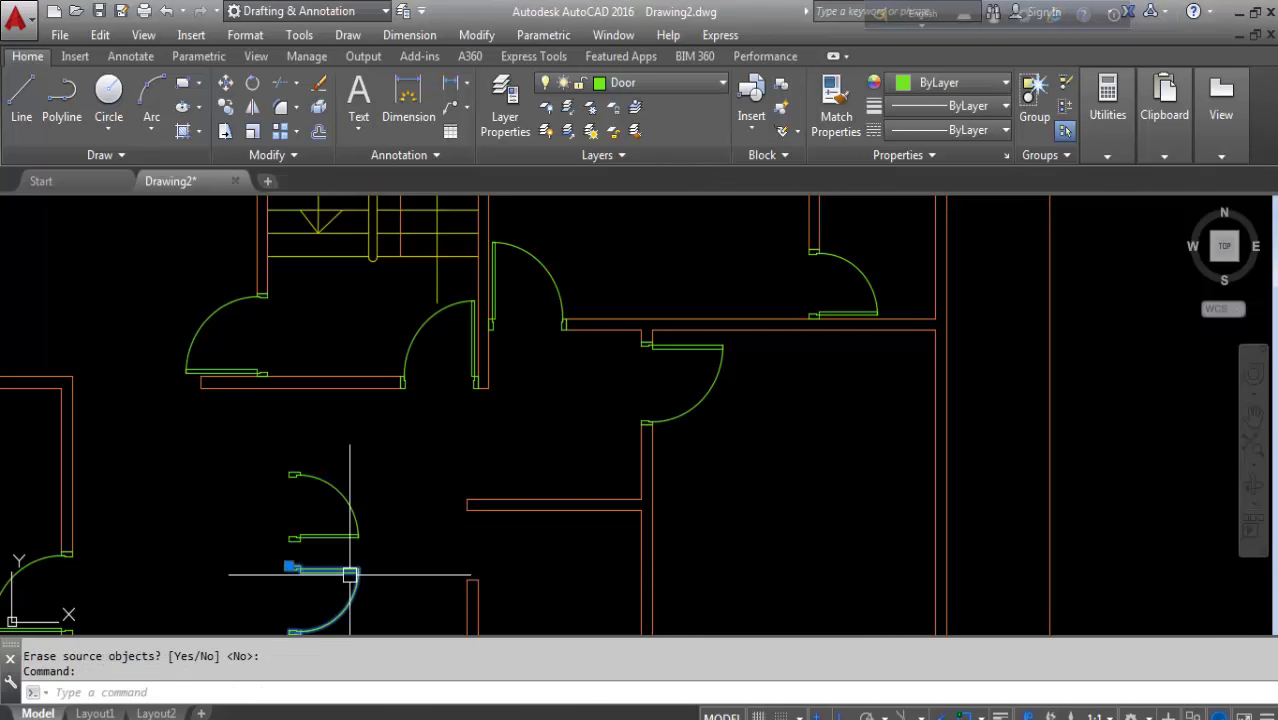
pyautogui.write('m')
pyautogui.press('Return')
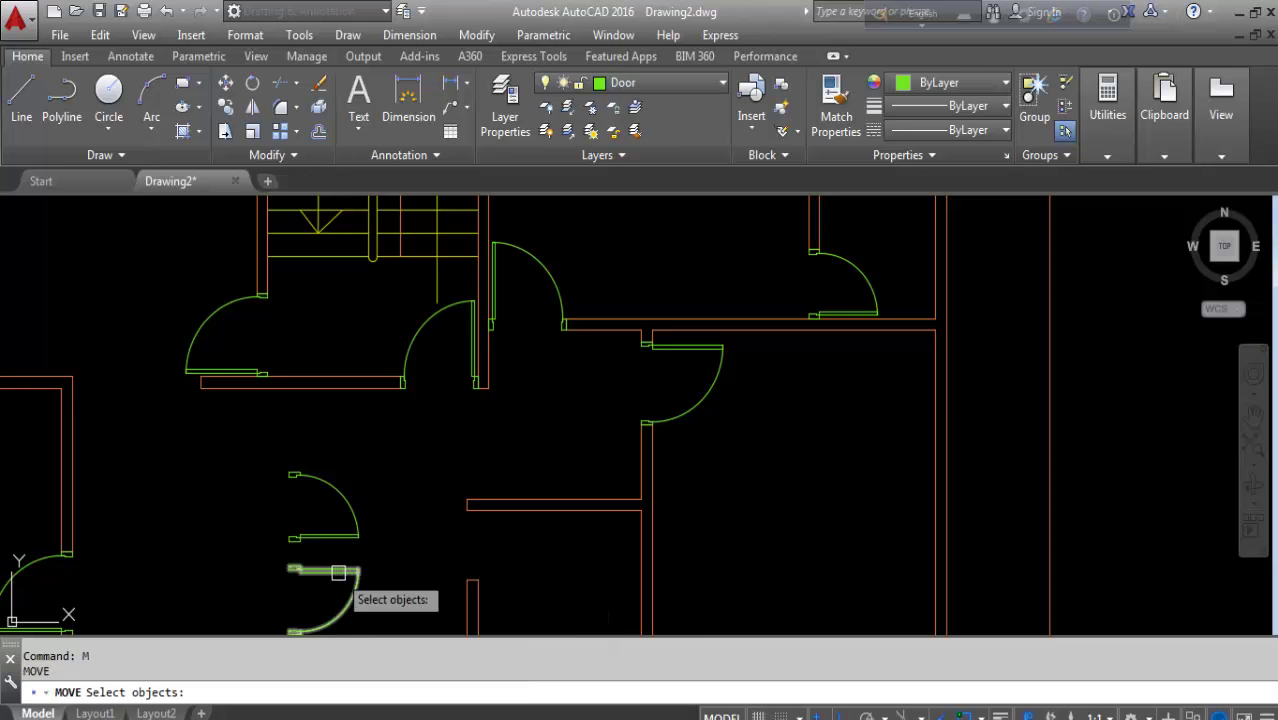
pyautogui.press('Return')
pyautogui.click(293, 568)
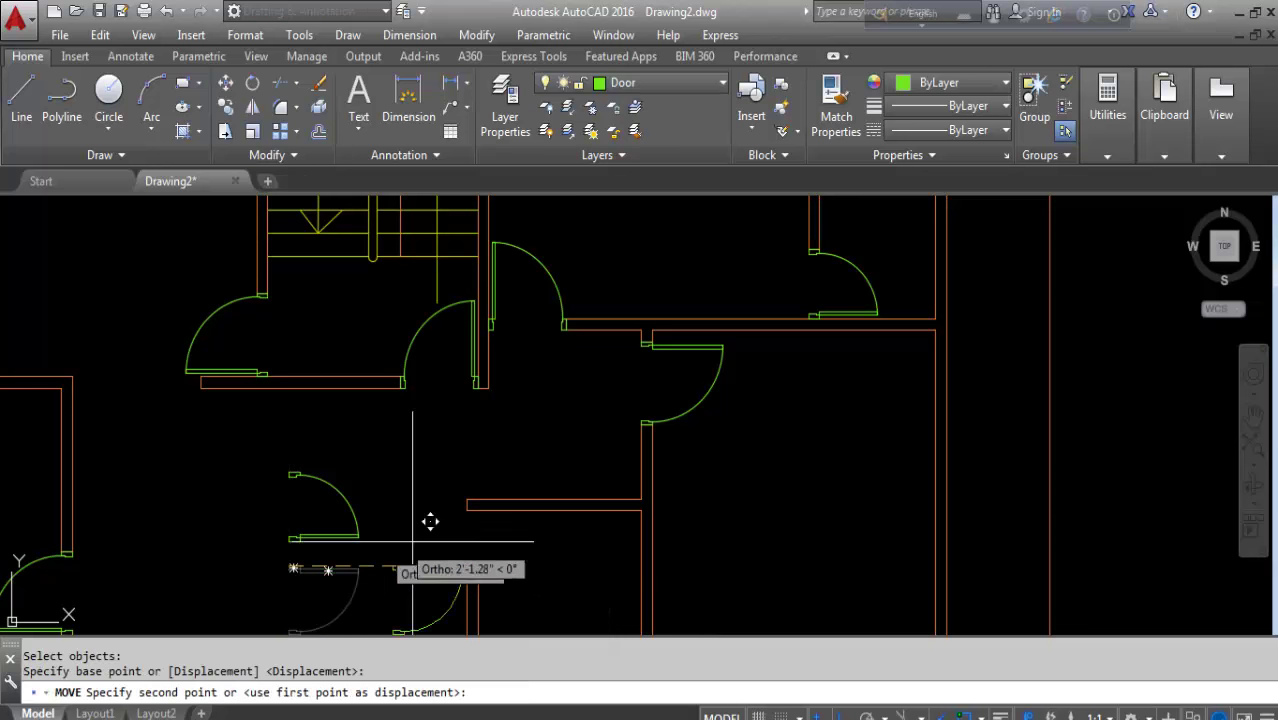
pyautogui.click(468, 510)
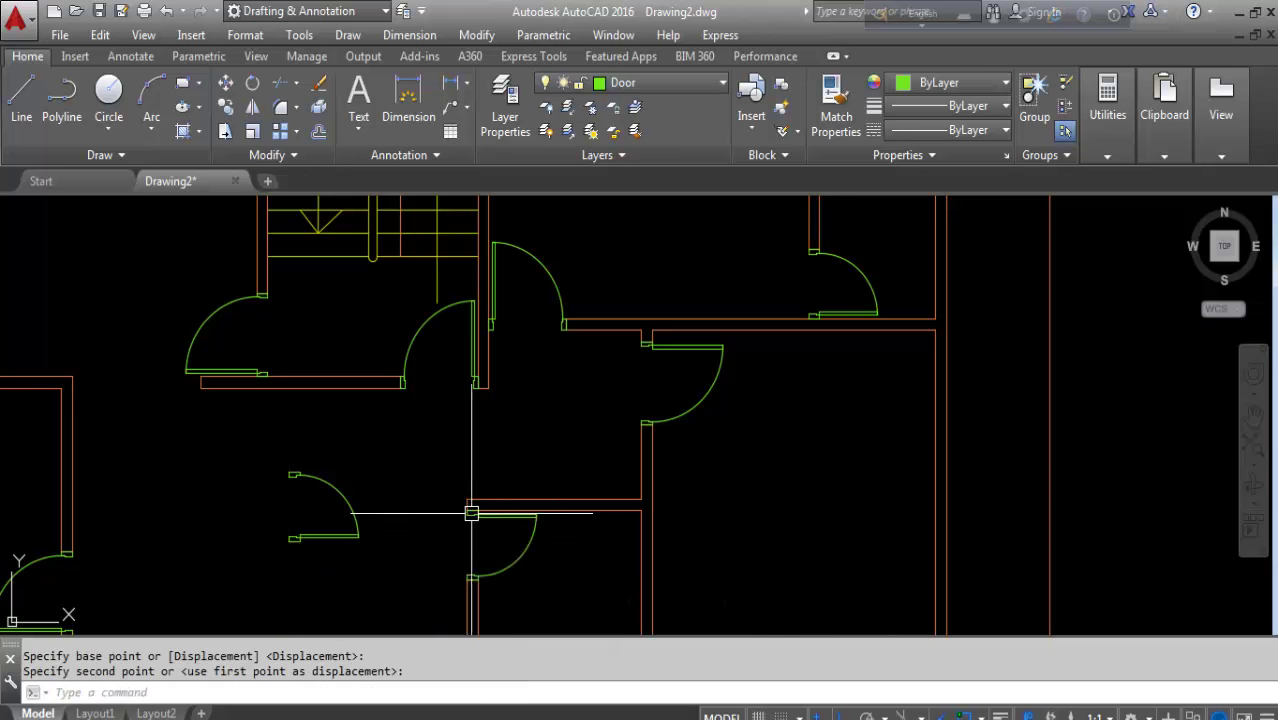
pyautogui.click(362, 483)
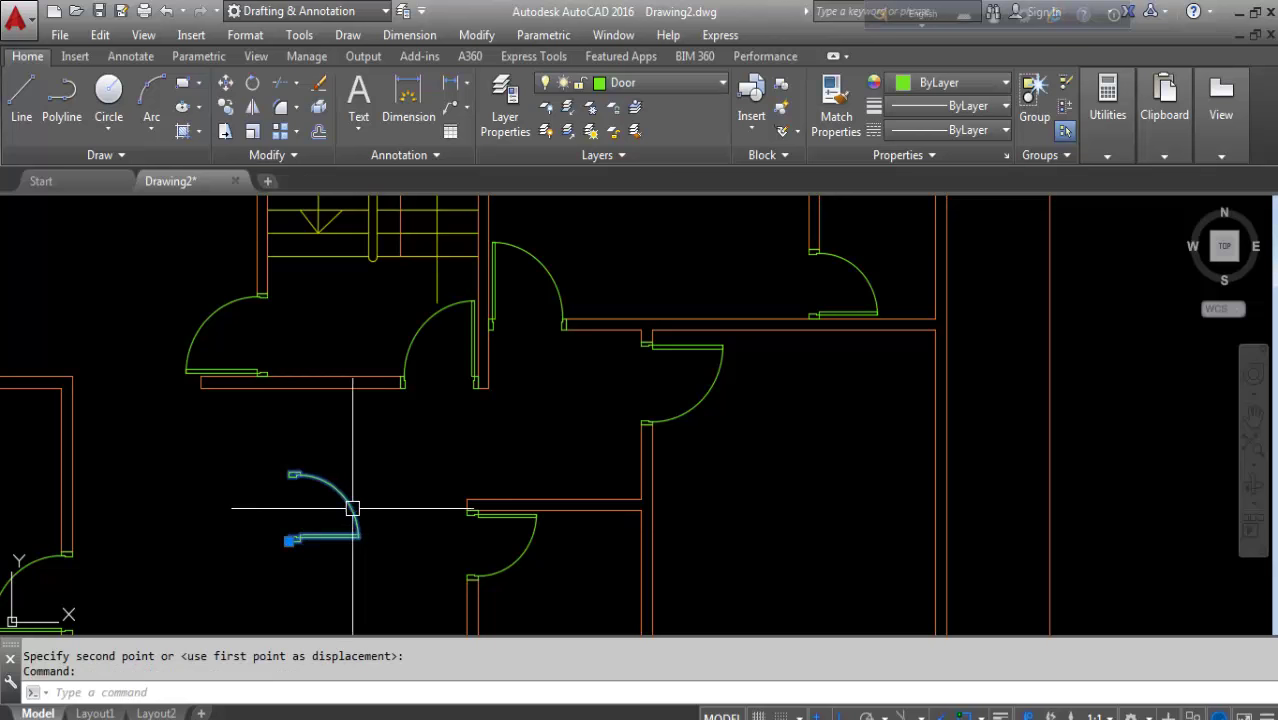
pyautogui.press('Delete')
pyautogui.scroll(-2, 534, 485)
pyautogui.scroll(-2, 704, 471)
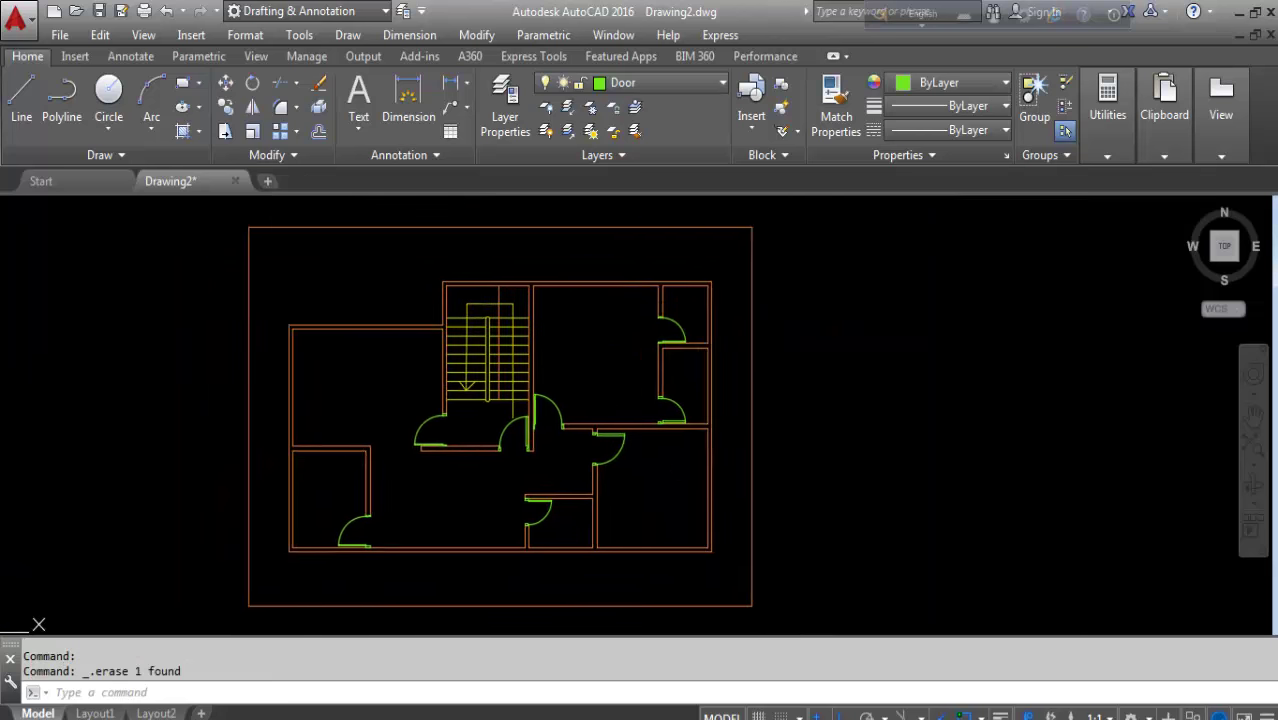
# Save the drawing to the Desktop as Floor plan.dwg
pyautogui.moveTo(579, 366); pyautogui.dragTo(624, 405, button='middle')
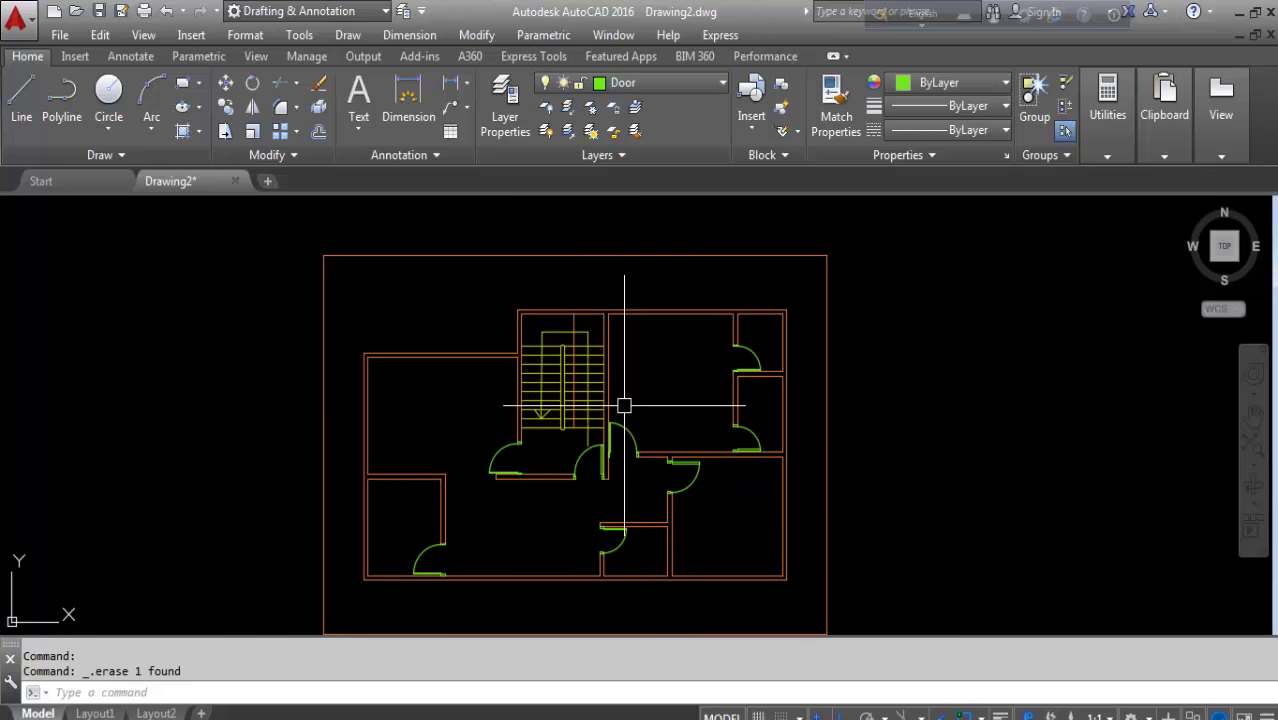
pyautogui.scroll(1, 624, 405)
pyautogui.scroll(-1, 660, 415)
pyautogui.moveTo(737, 443); pyautogui.dragTo(728, 427, button='middle')
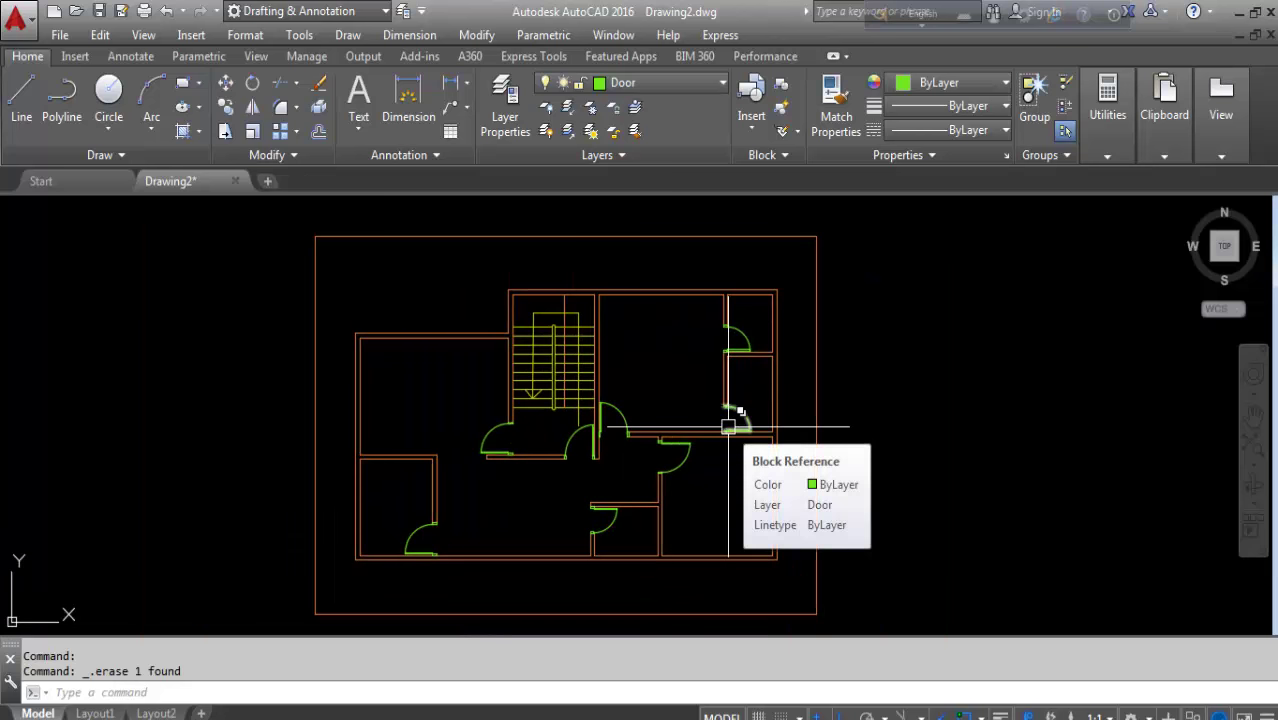
pyautogui.click(16, 16)
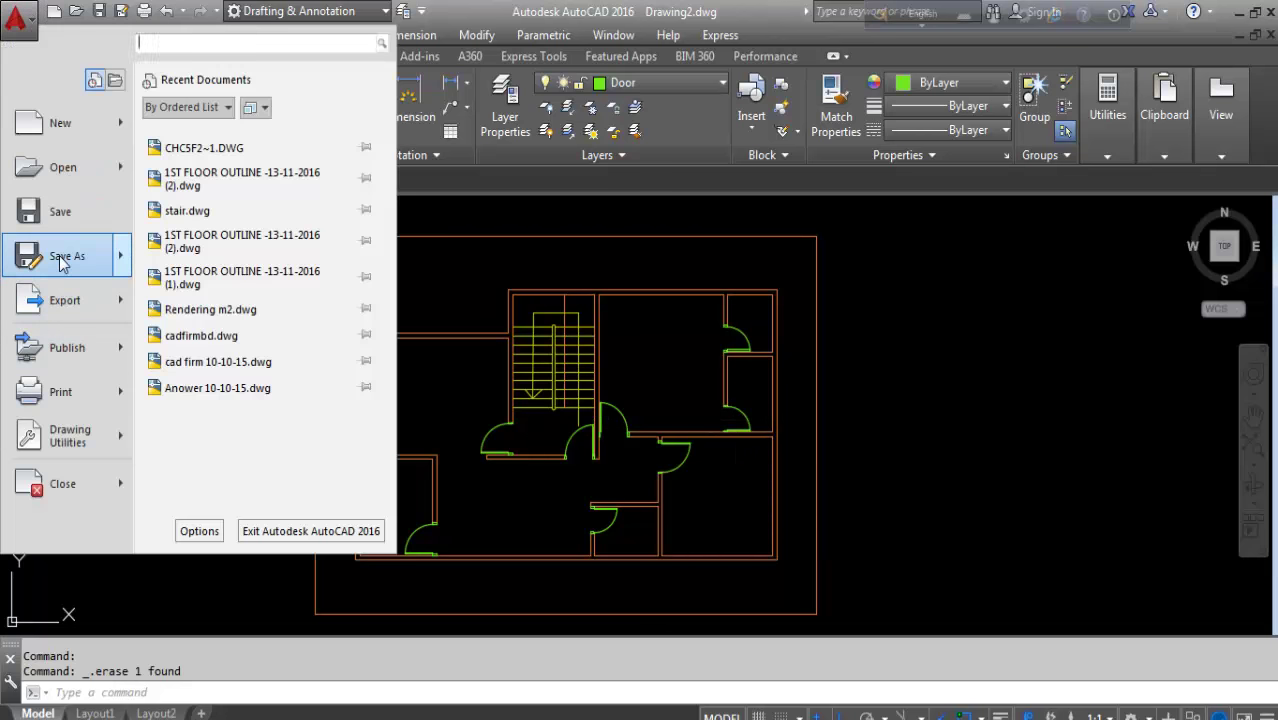
pyautogui.press('Escape')
pyautogui.hotkey('ctrl', 'shift', 's')
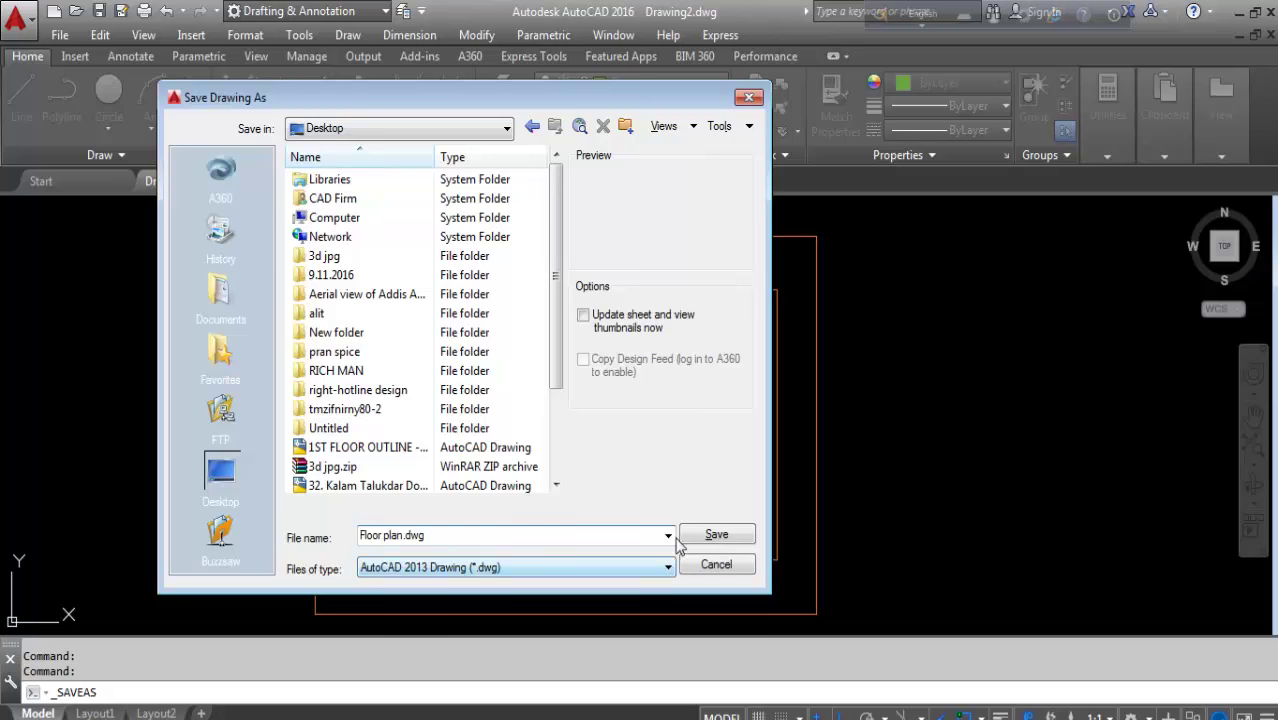
pyautogui.click(712, 538)
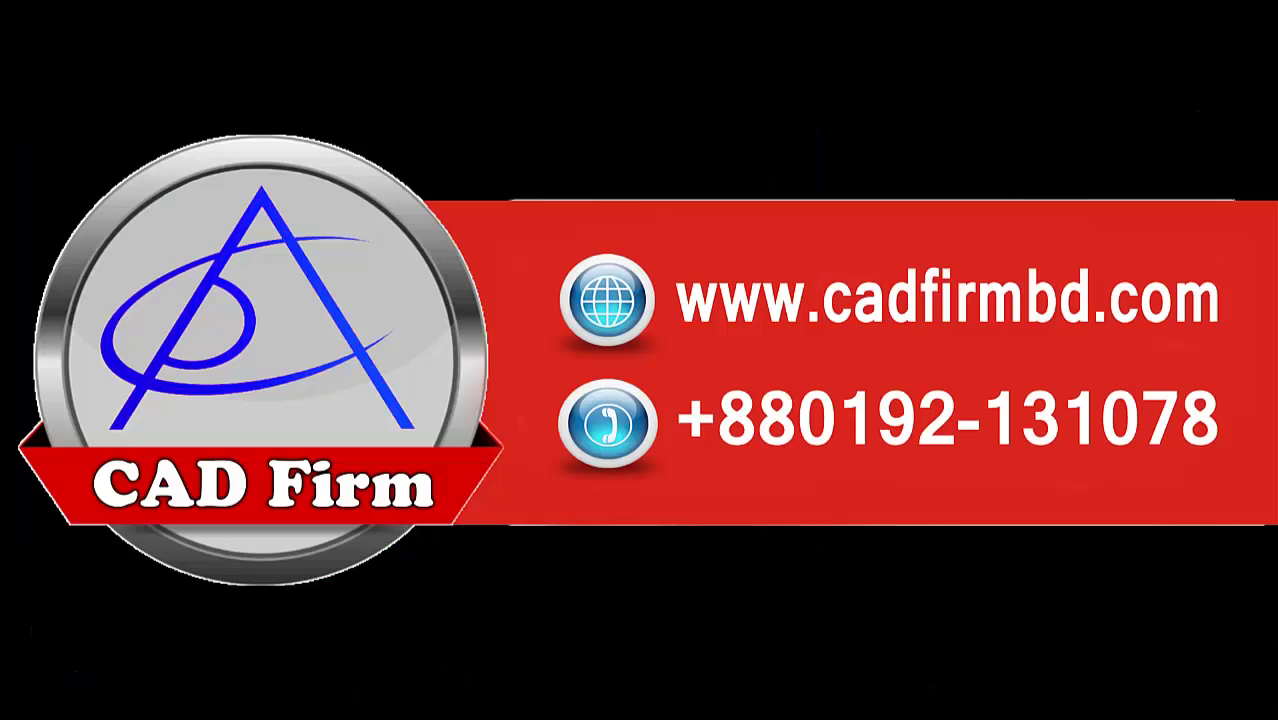